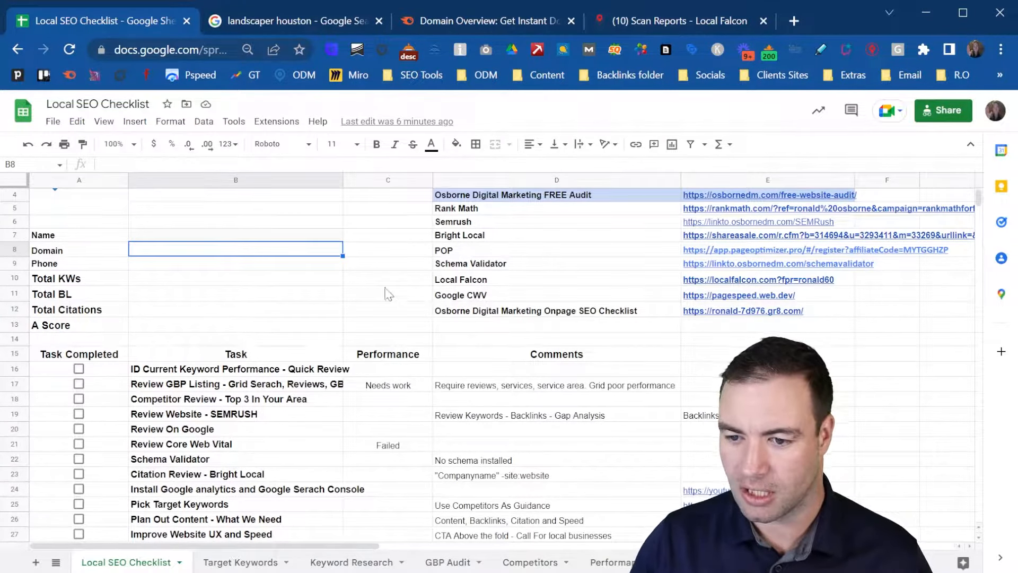
- Switch to the Google results for "landscaper houston" and open the Earth Ideas Outdoors result at position 35 in a new tab
scroll(313, 307, "down", 1)
scroll(304, 318, "down", 1)
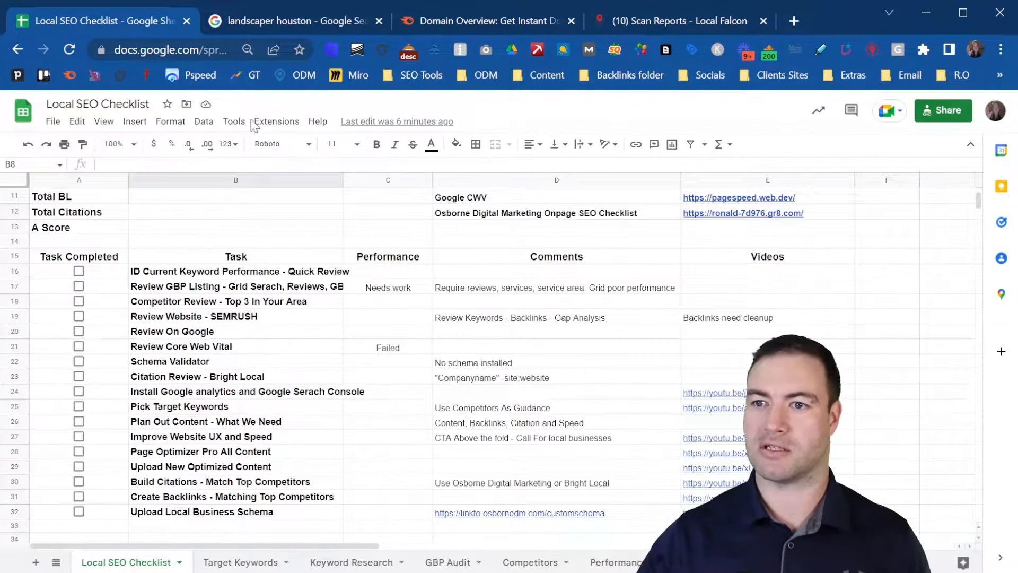
left_click(308, 13)
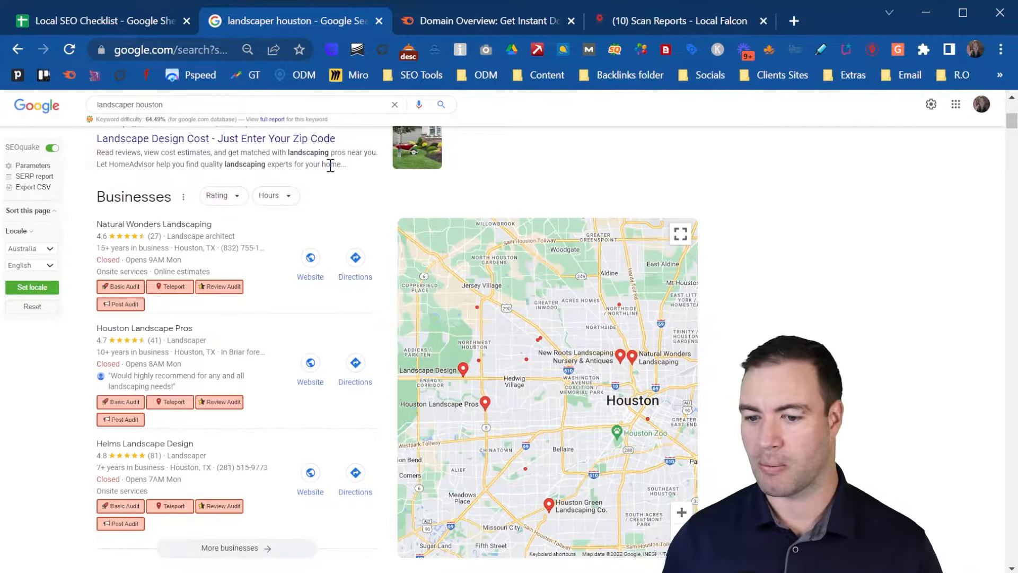
scroll(254, 297, "down", 15)
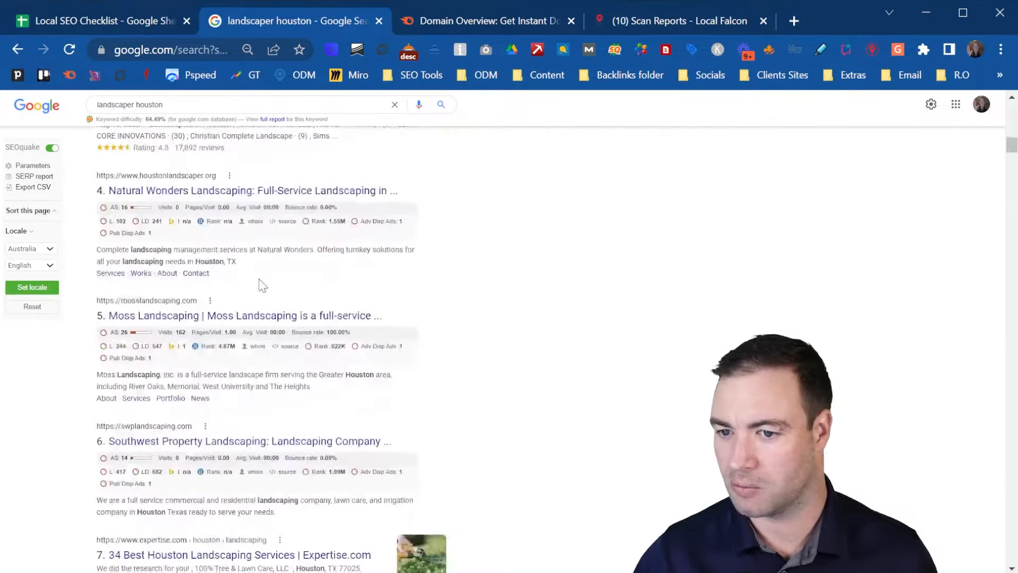
scroll(274, 276, "down", 20)
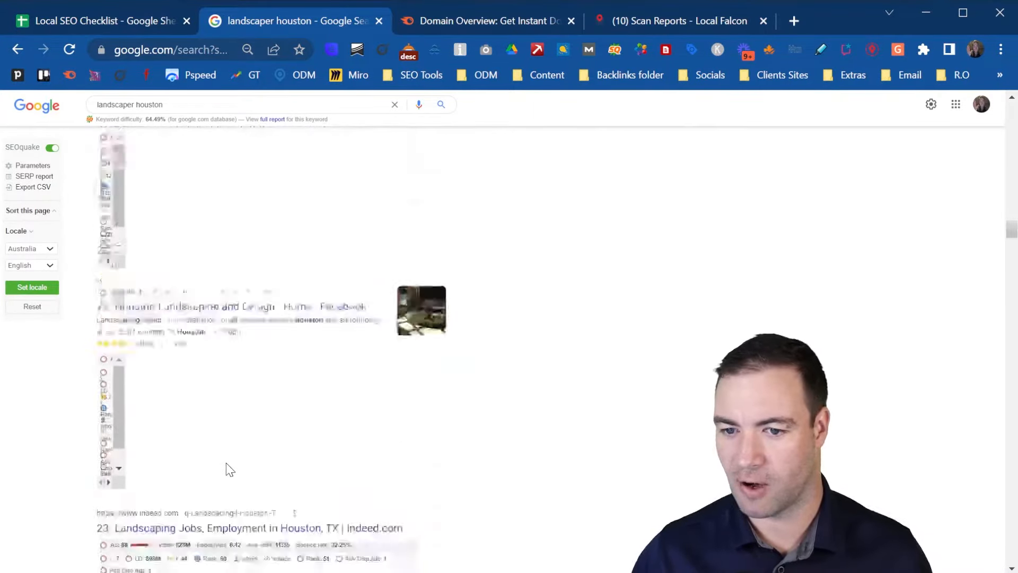
scroll(227, 465, "down", 10)
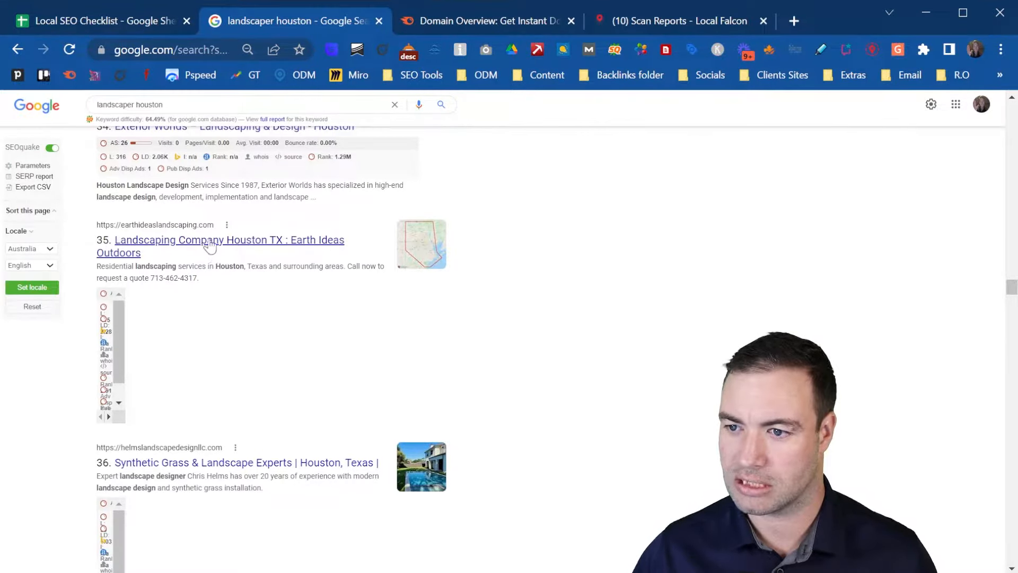
middle_click(180, 241)
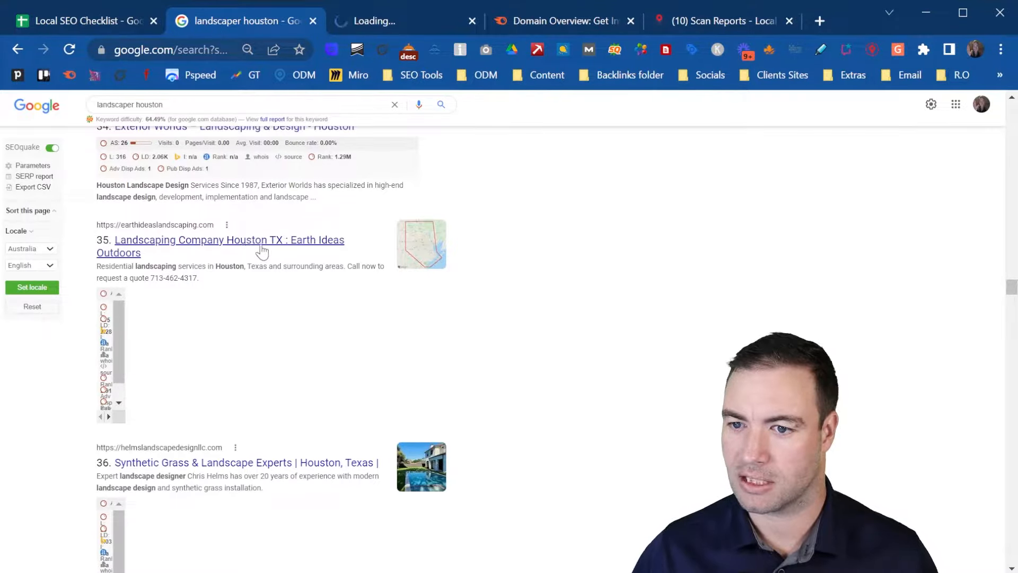
left_click(399, 20)
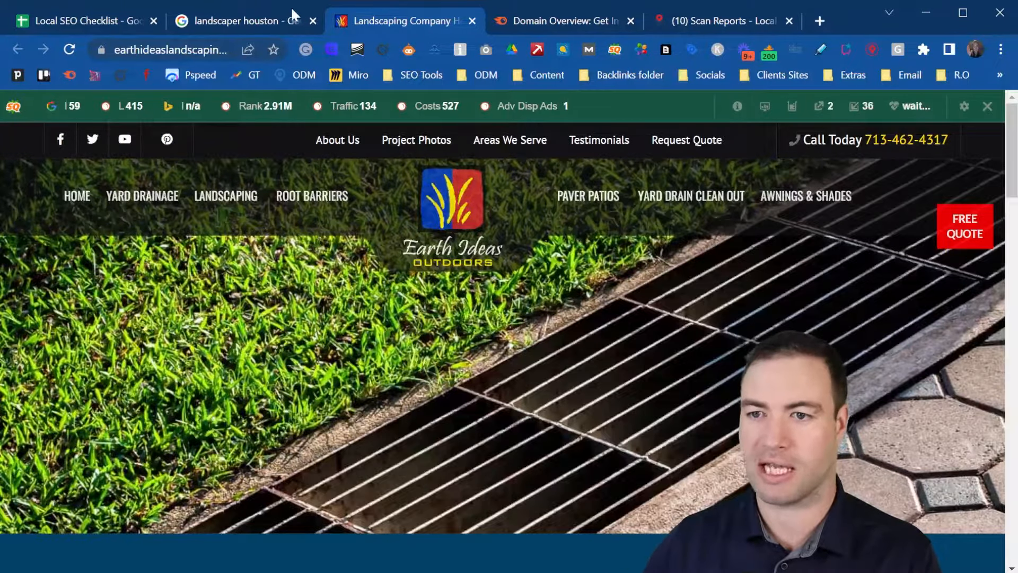
left_click(186, 52)
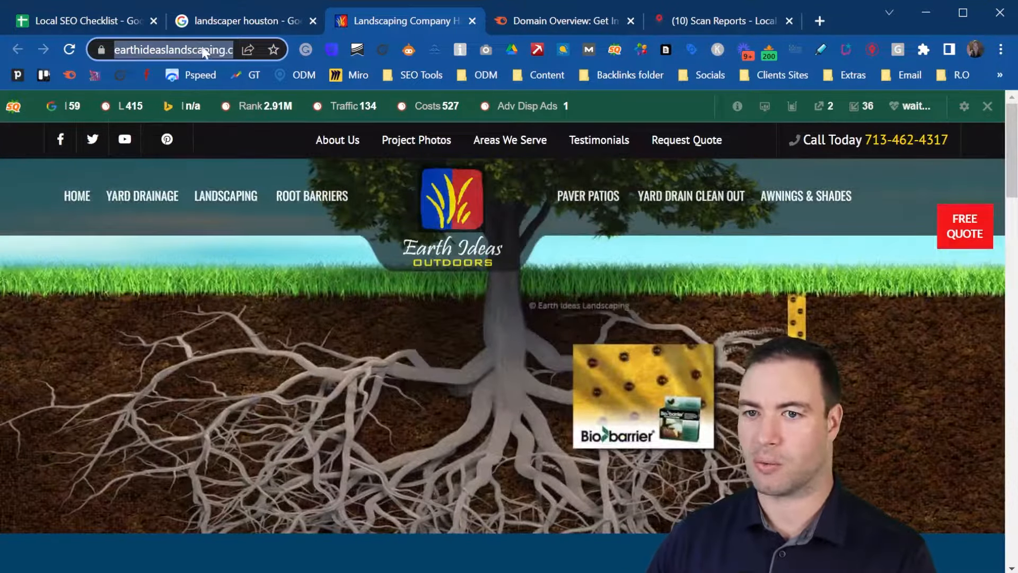
left_click(86, 14)
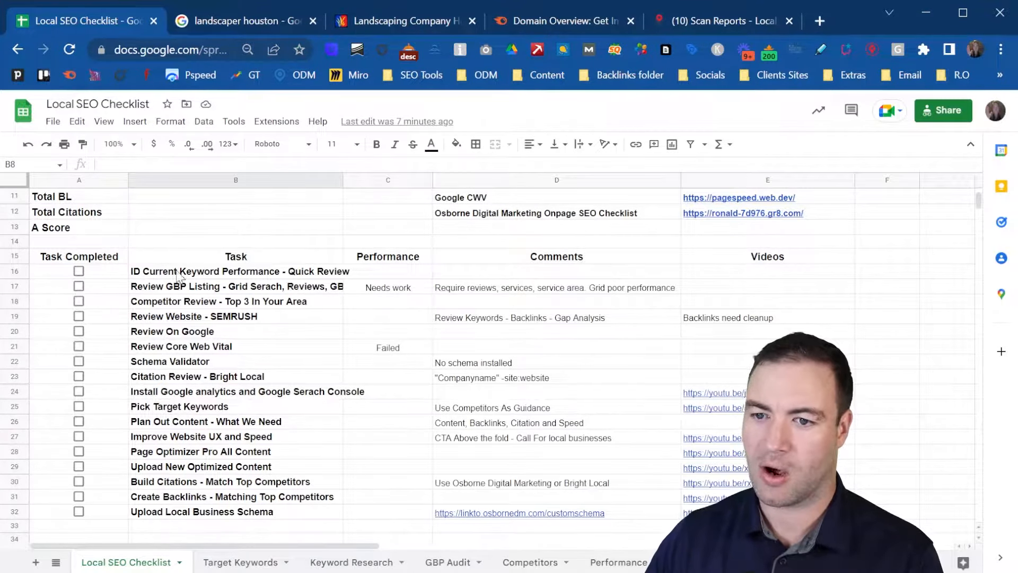
scroll(309, 281, "up", 3)
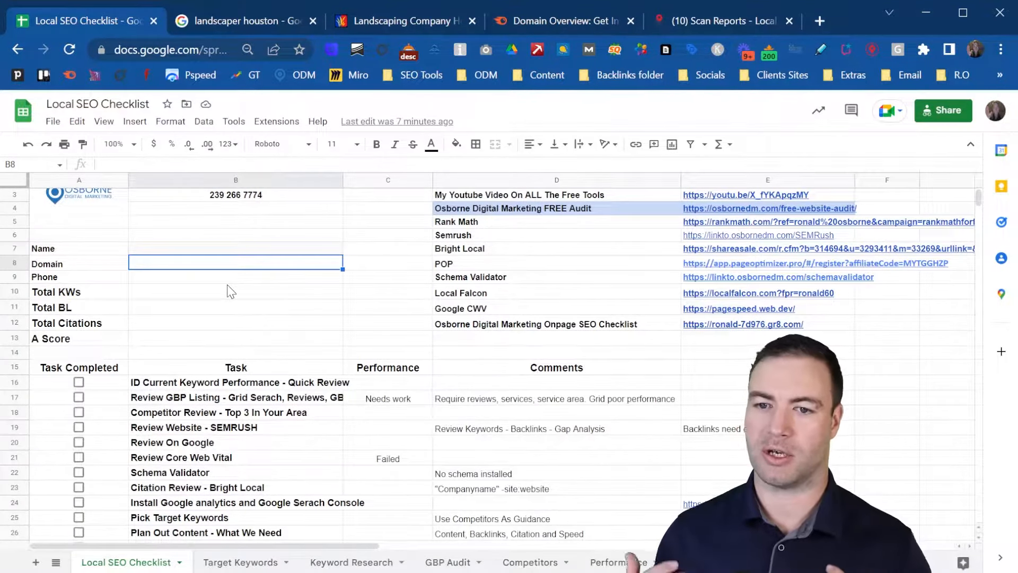
type("https://earthideaslandscaping.com/")
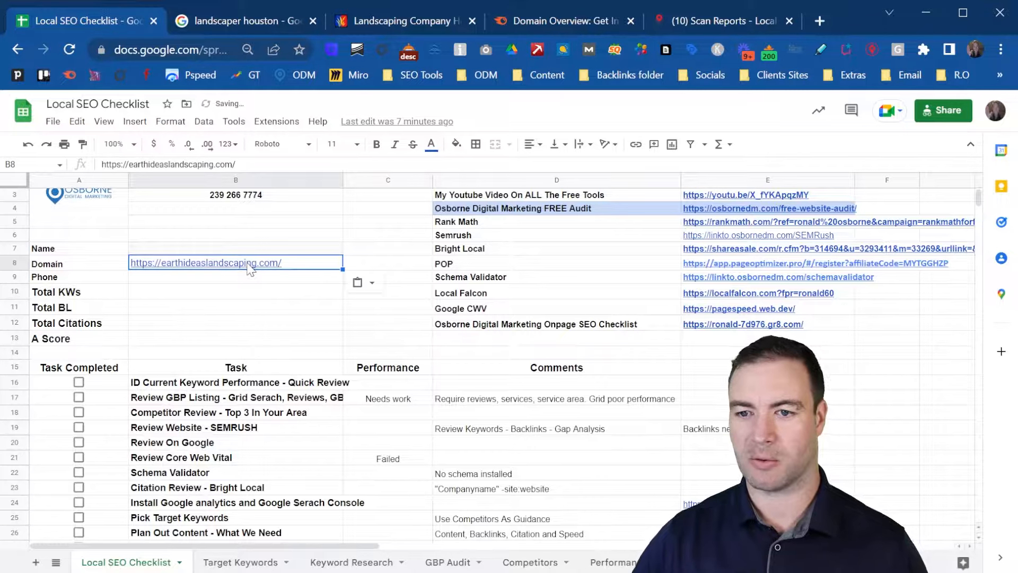
- Check the business name on its website and enter "Earth Ideas Outdoors" in the checklist's Name cell B7
left_click(400, 11)
scroll(182, 230, "down", 15)
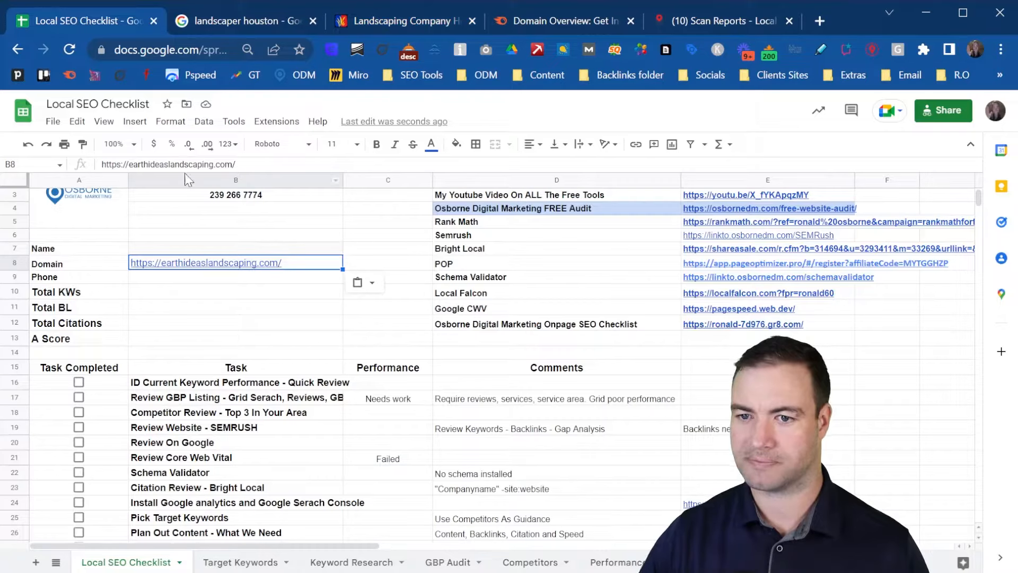
left_click(190, 249)
type("Ear")
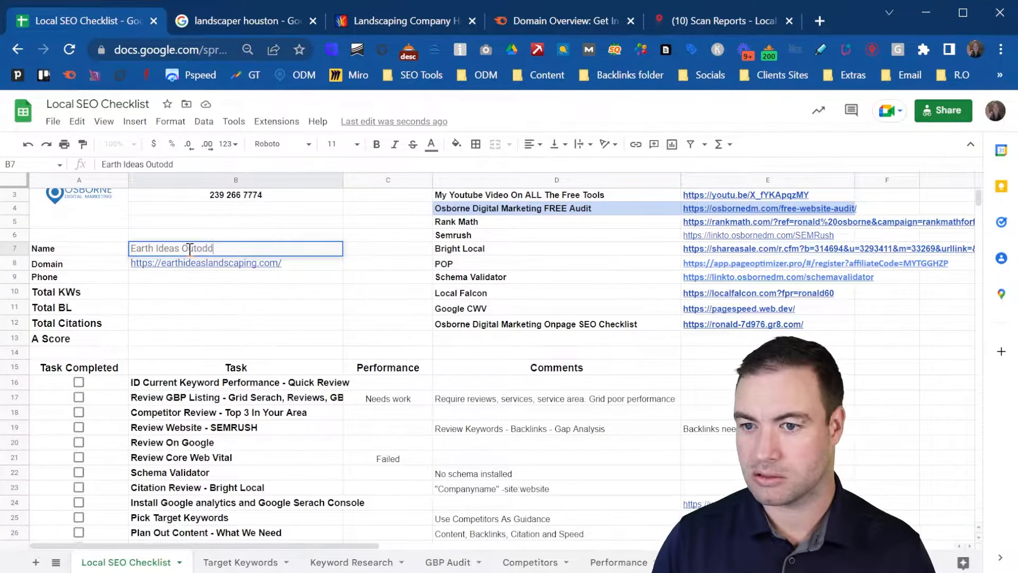
type("th Ideas Outdoors")
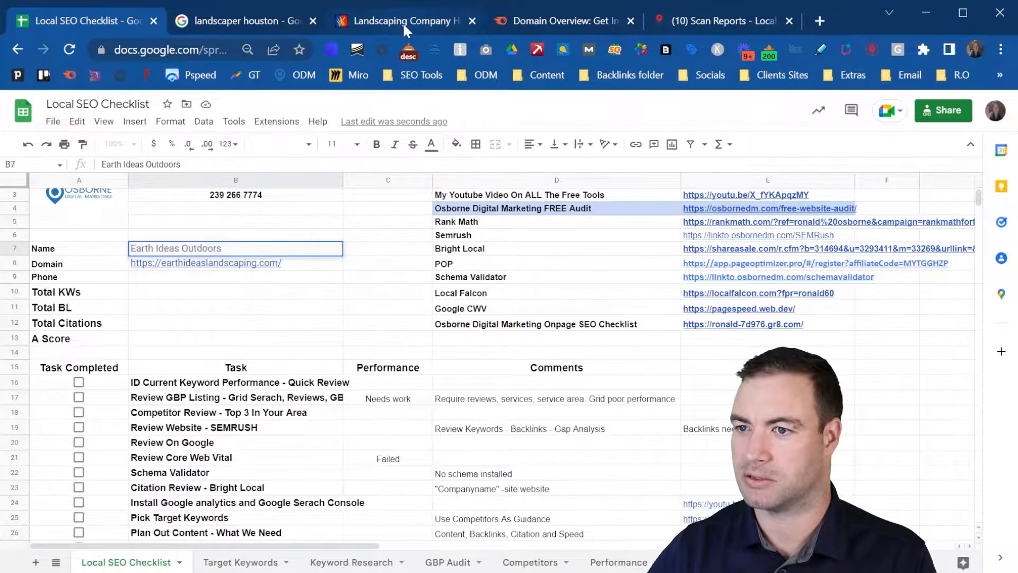
left_click(245, 294)
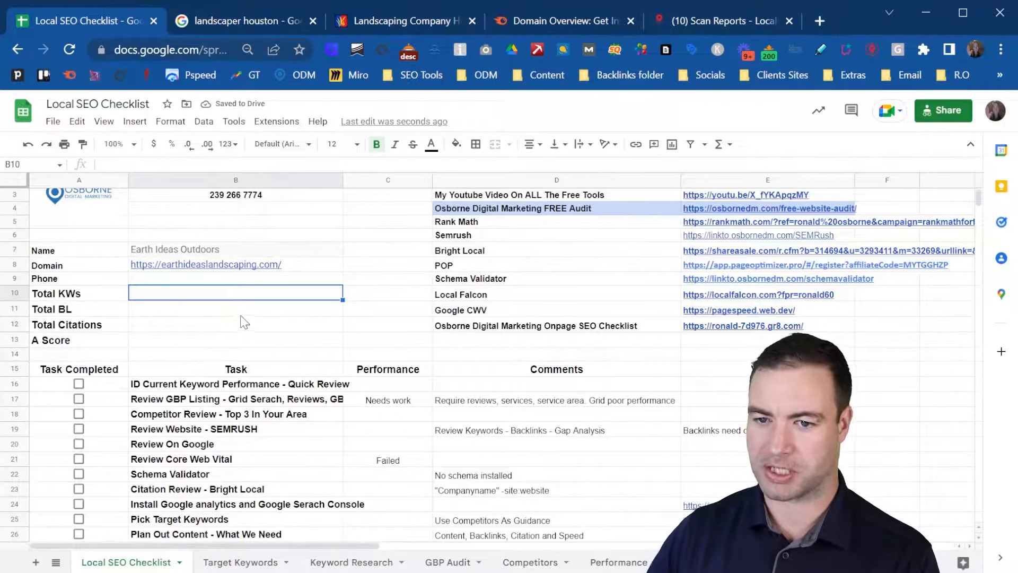
left_click(539, 21)
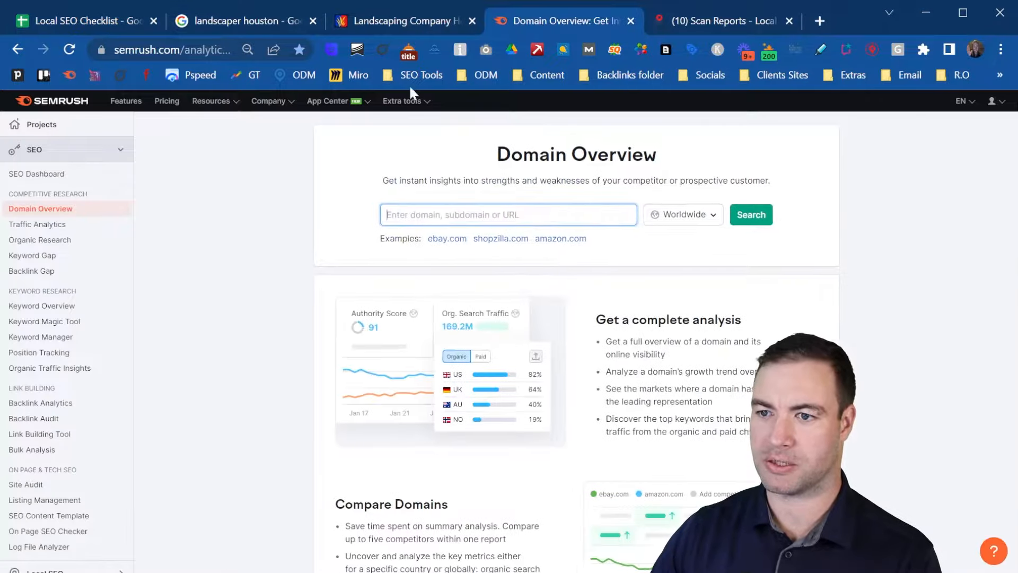
type("https://earthideaslandscaping.com/")
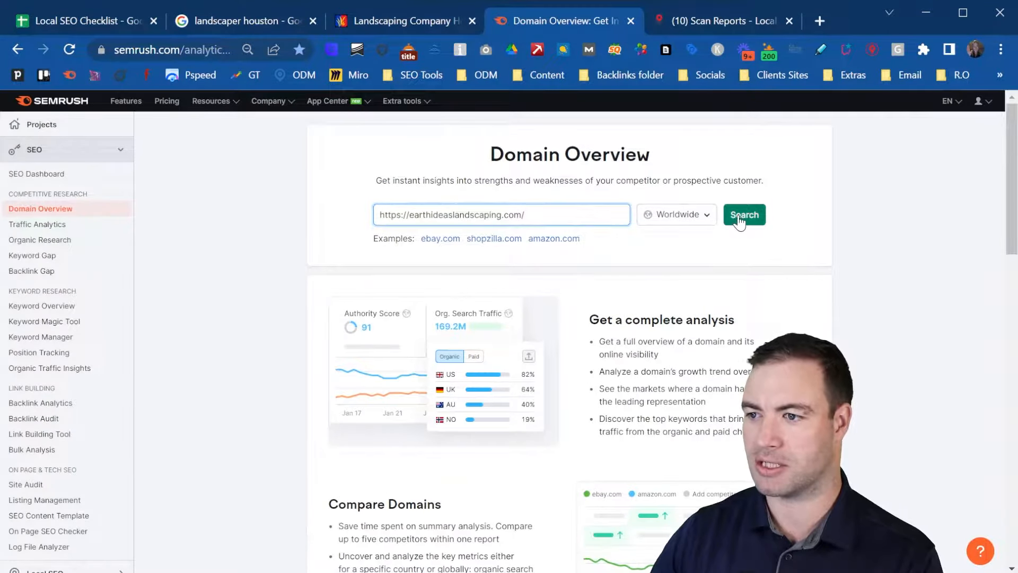
left_click(739, 214)
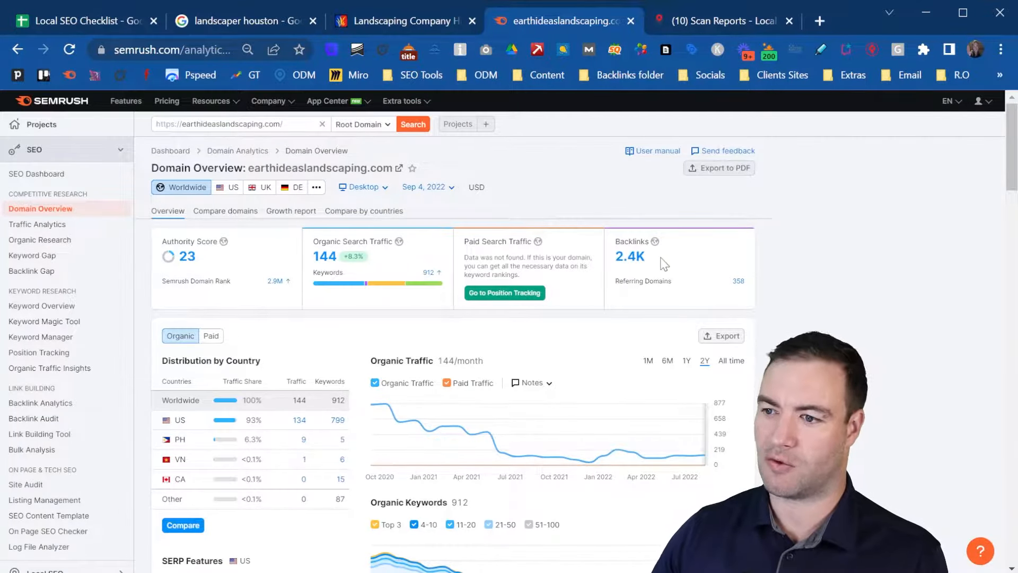
scroll(658, 270, "down", 6)
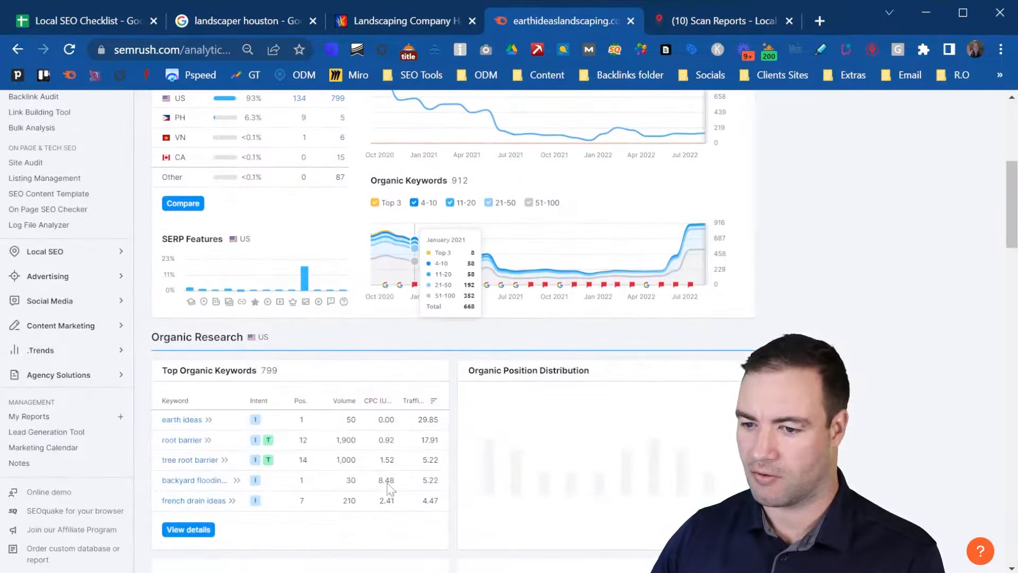
scroll(651, 335, "up", 3)
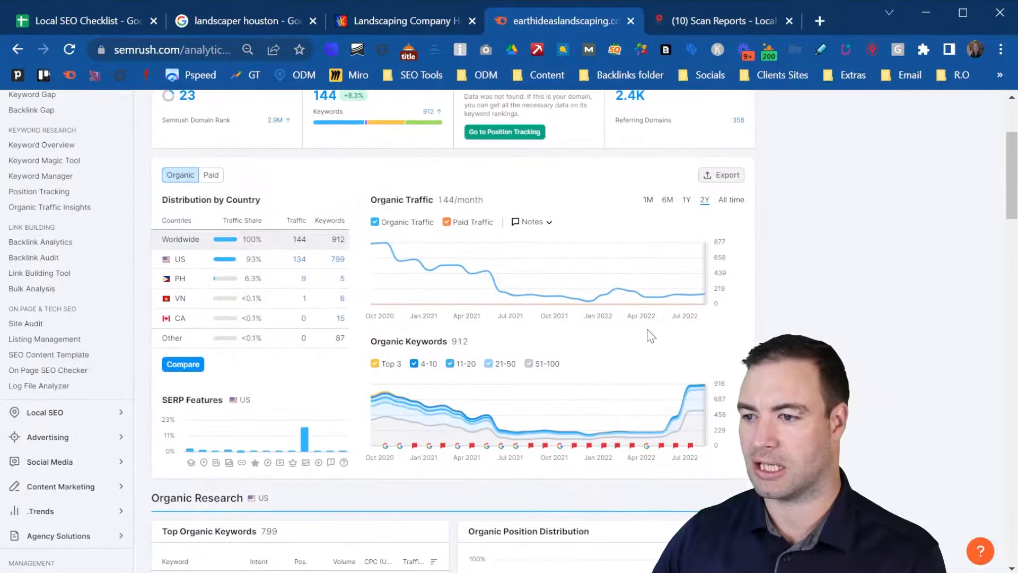
scroll(651, 335, "down", 2)
- Record the Semrush figures in the Local SEO Checklist: Total KWs 799, Total BL 2400 and A Score 23
left_click(109, 13)
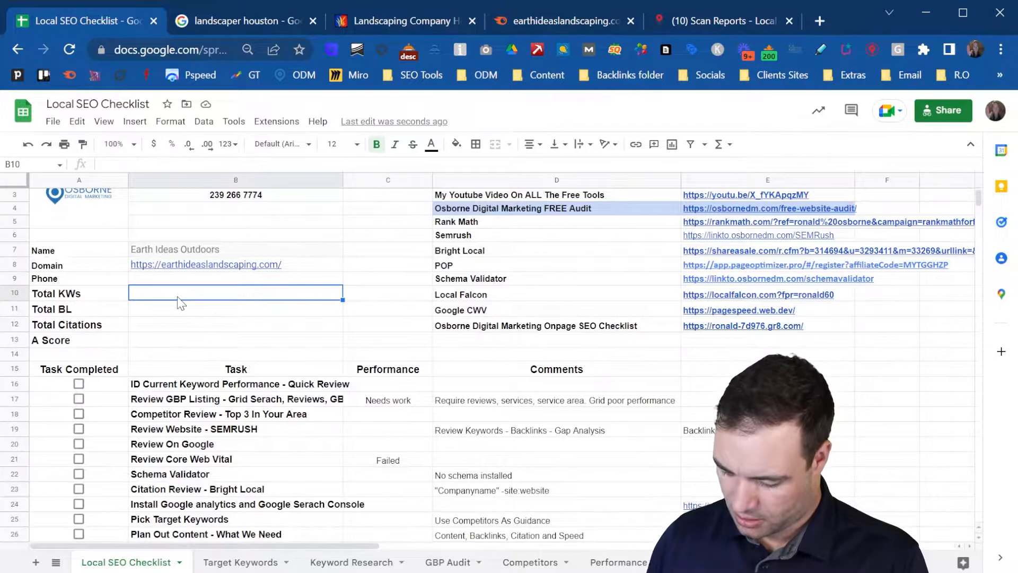
type("799")
key("Return")
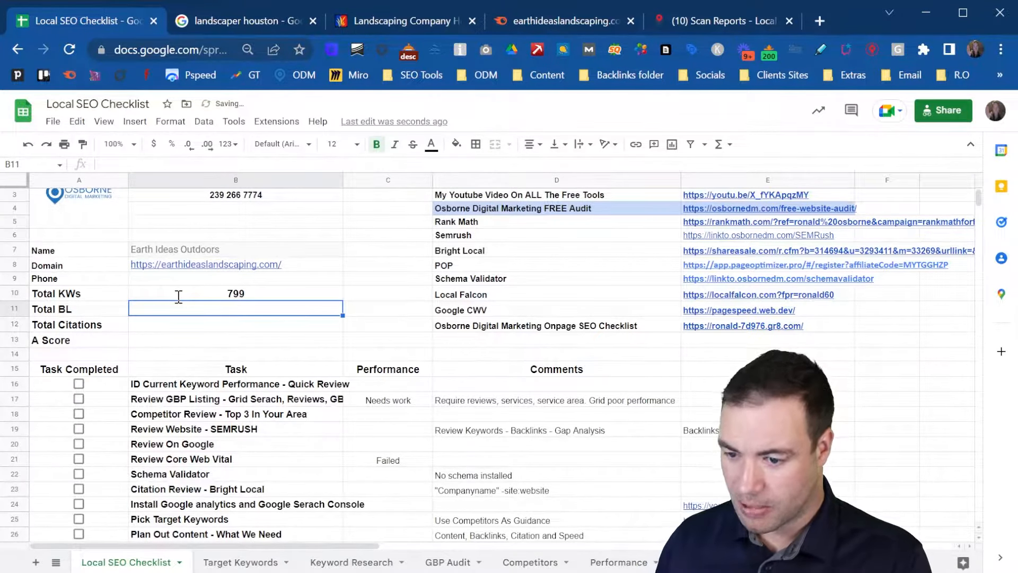
type("2400")
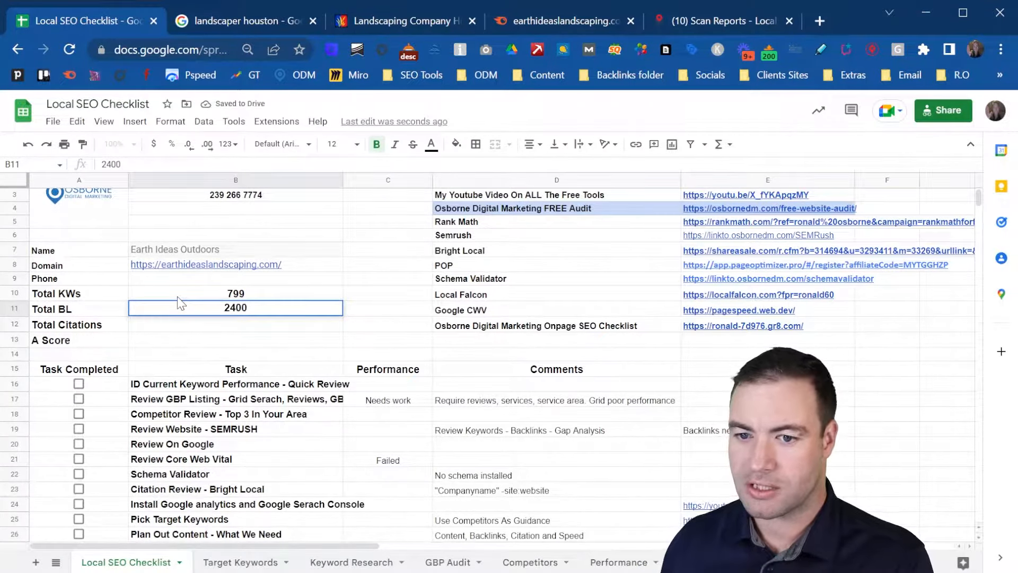
key("Return")
key("Down")
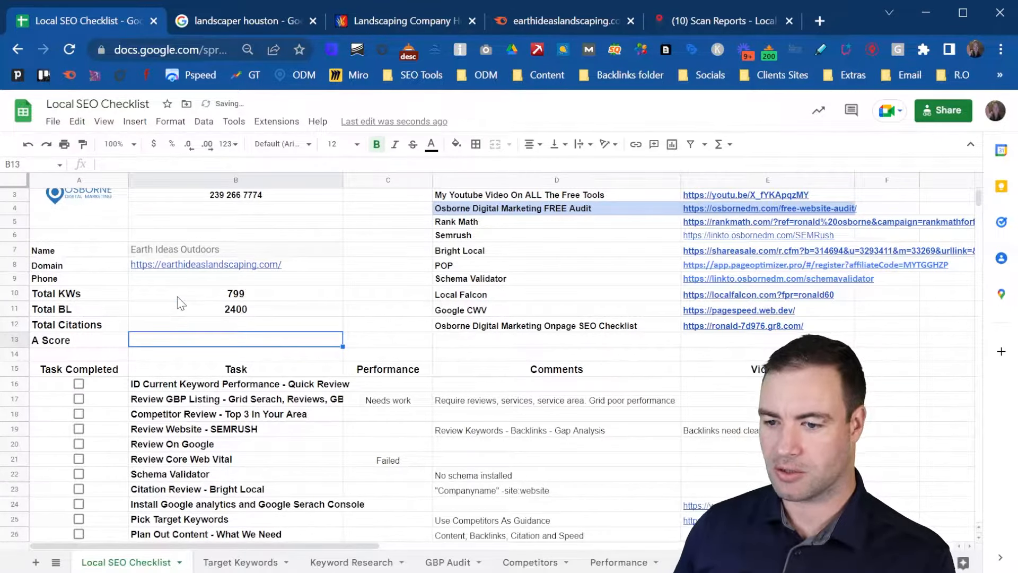
type("23")
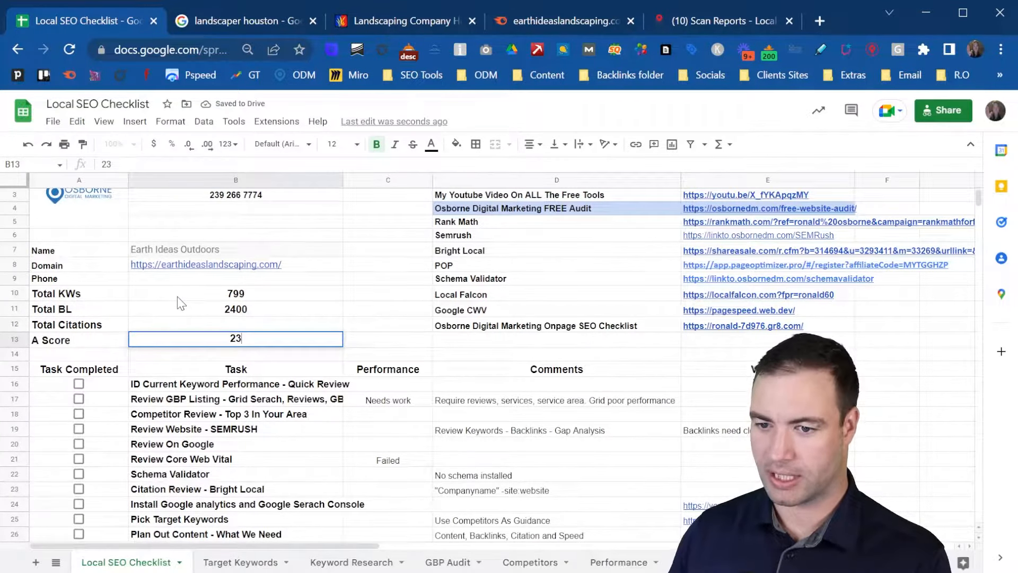
- Examine the organic traffic and organic keyword trends over time in the domain's Semrush overview
left_click(586, 13)
scroll(188, 241, "up", 4)
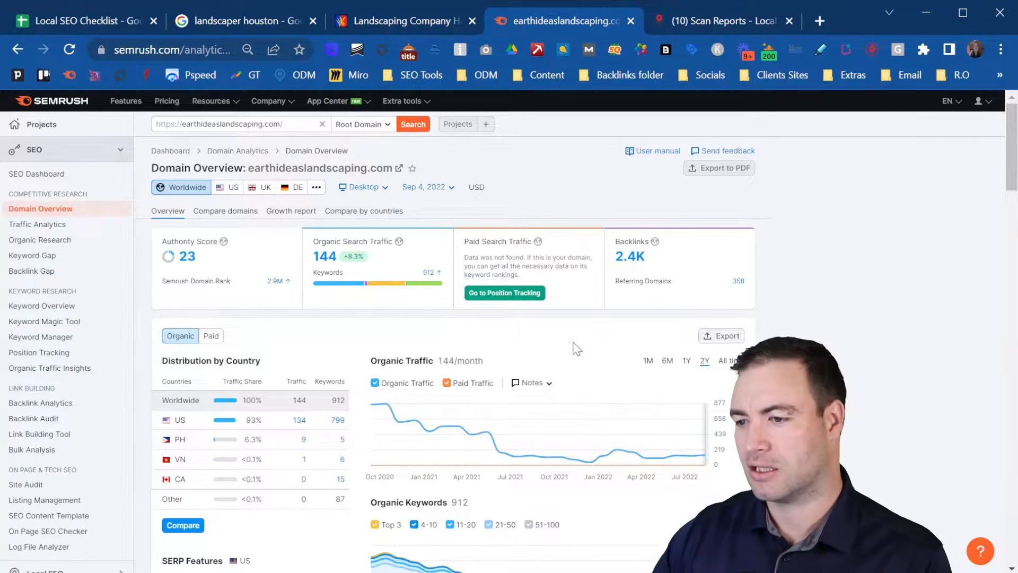
scroll(402, 276, "down", 3)
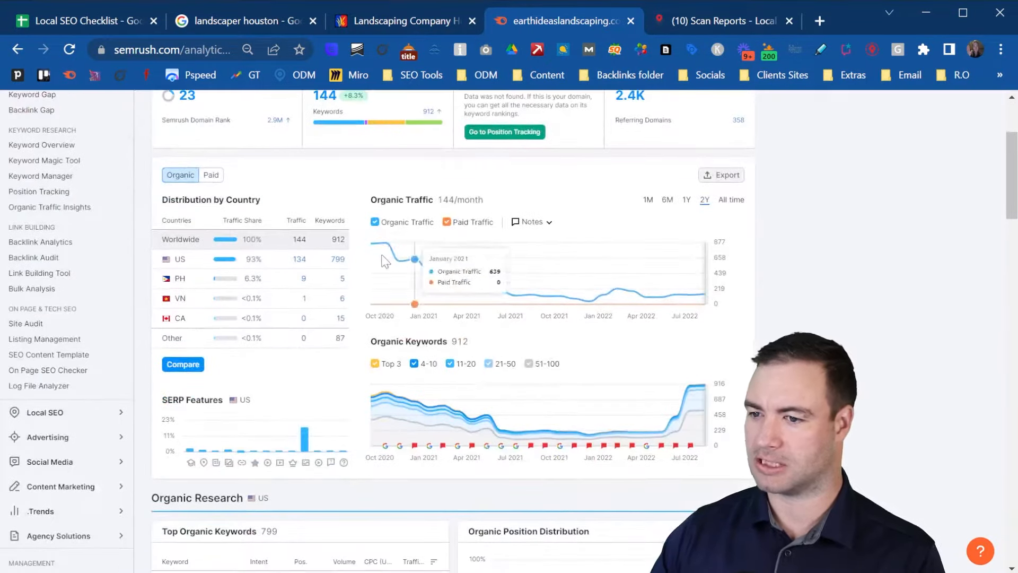
mouse_move(679, 431)
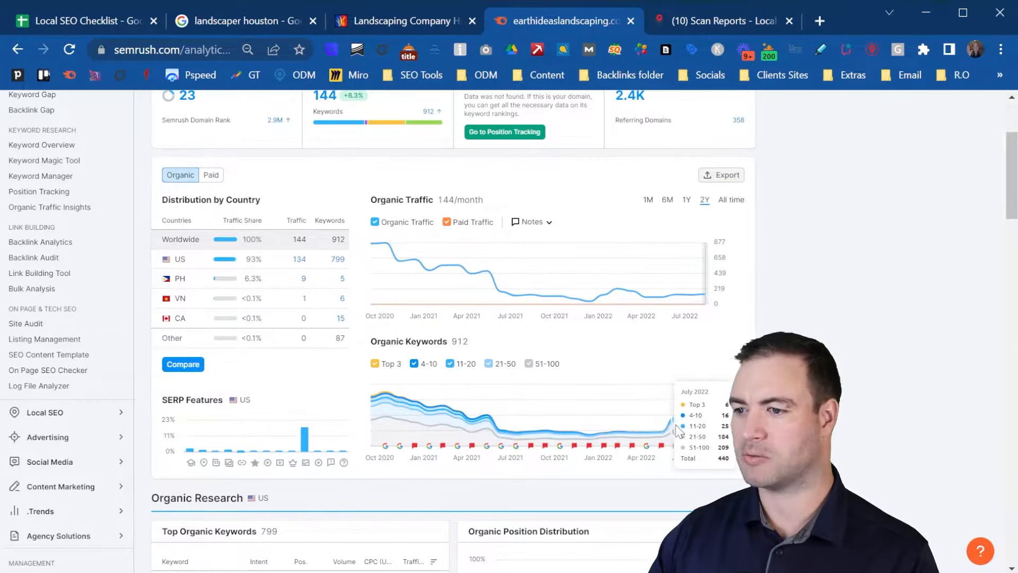
mouse_move(500, 299)
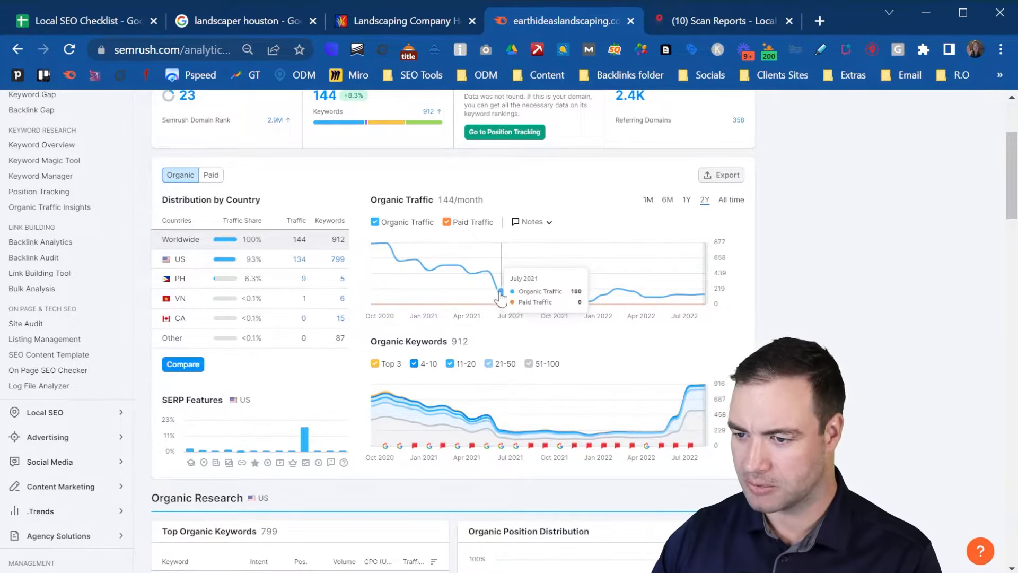
mouse_move(395, 413)
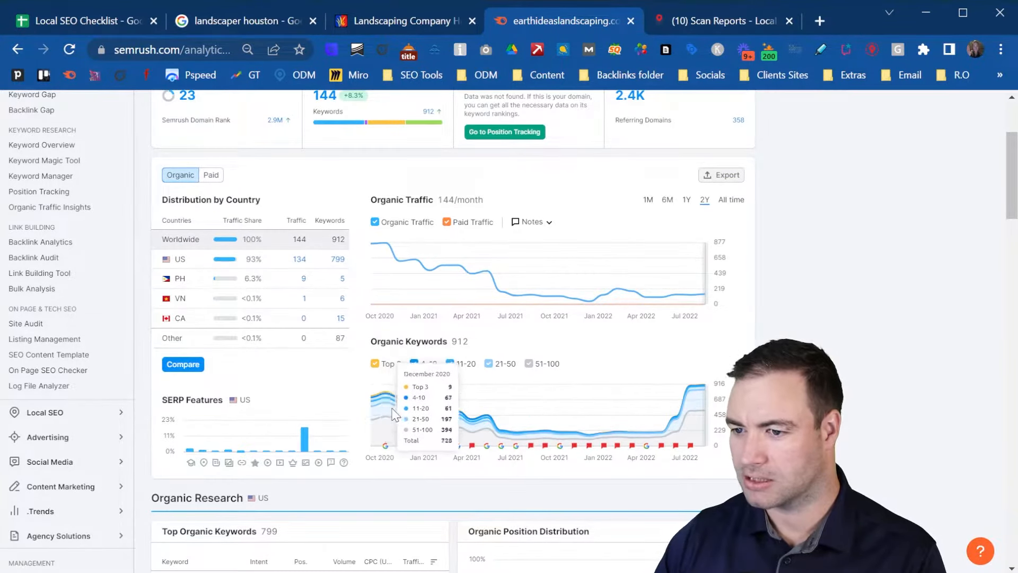
mouse_move(663, 283)
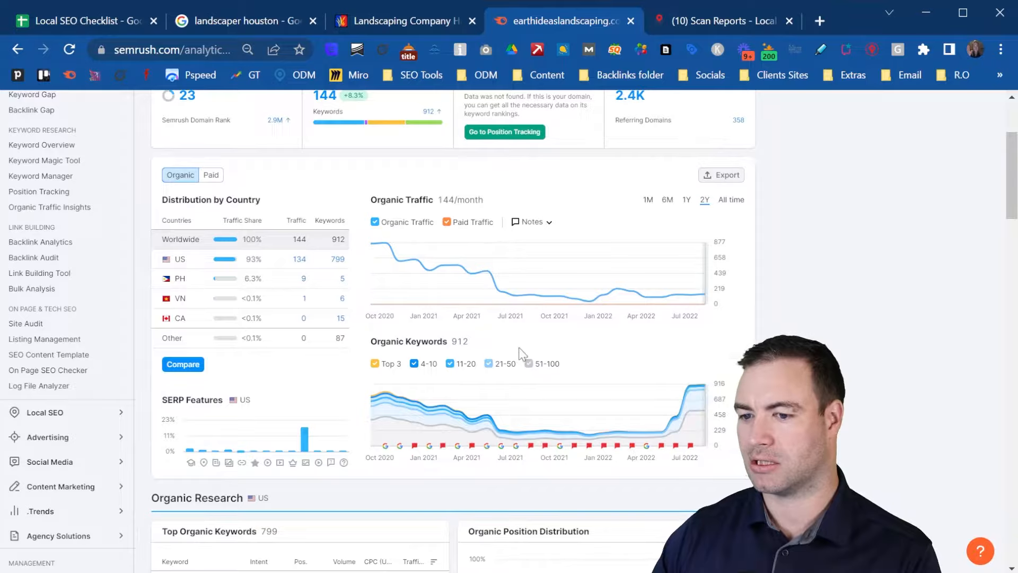
scroll(522, 354, "down", 8)
scroll(548, 356, "up", 10)
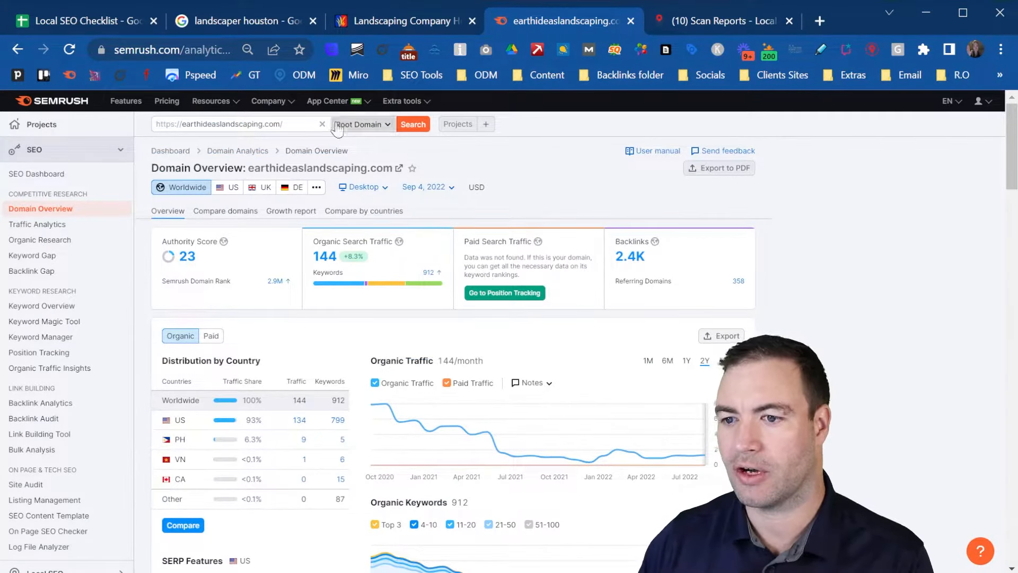
- Check the checklist's Target Keywords sheet, and export all US organic keyword positions for earthideaslandscaping.com from Semrush as CSV
left_click(113, 17)
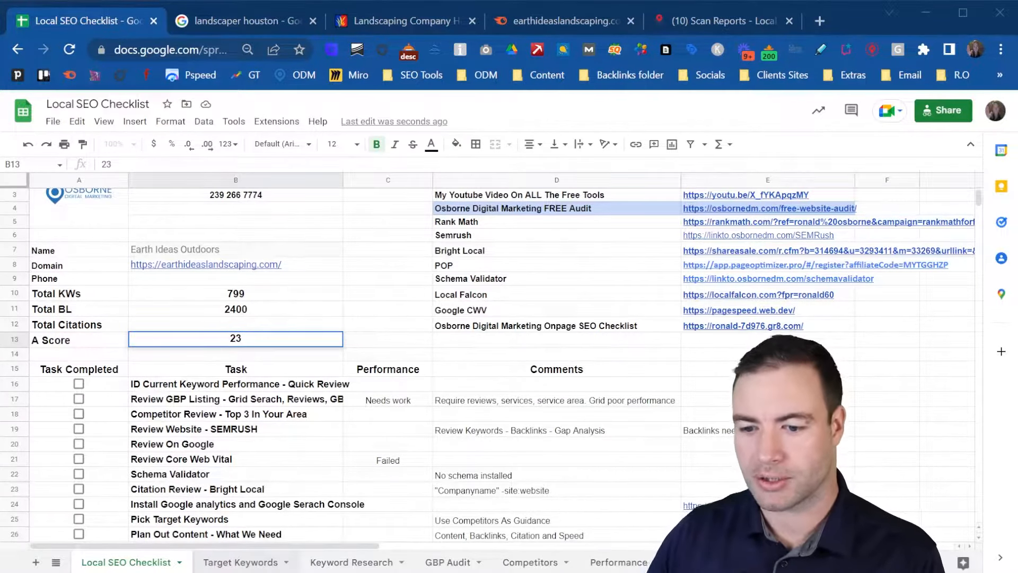
left_click(241, 562)
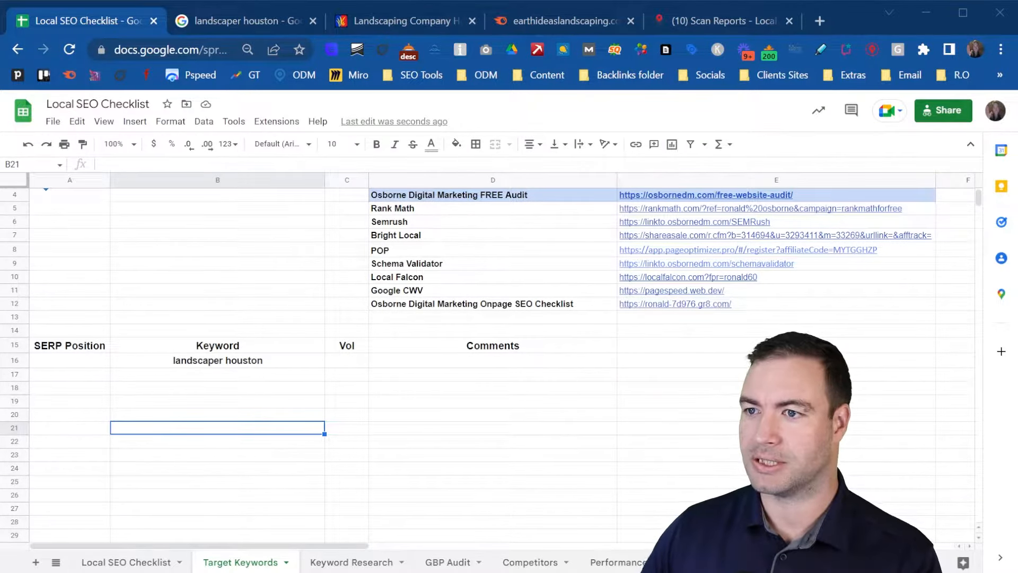
left_click(563, 22)
scroll(258, 412, "down", 10)
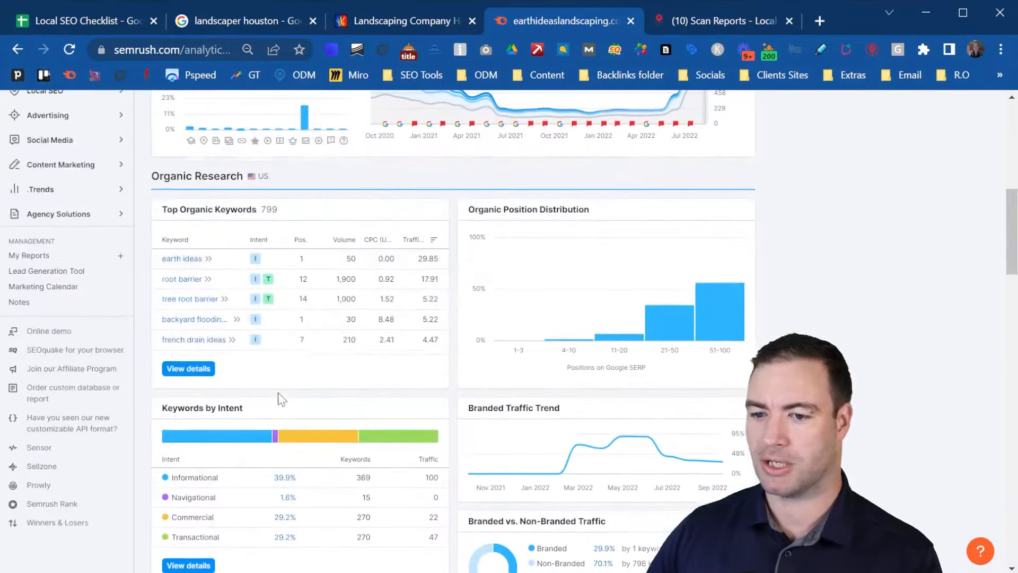
left_click(201, 369)
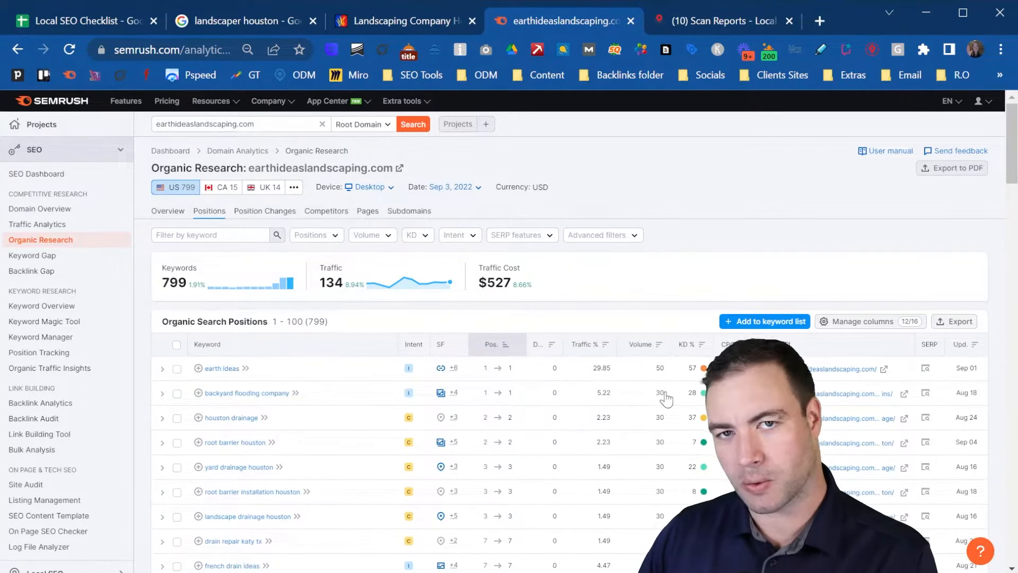
left_click(958, 324)
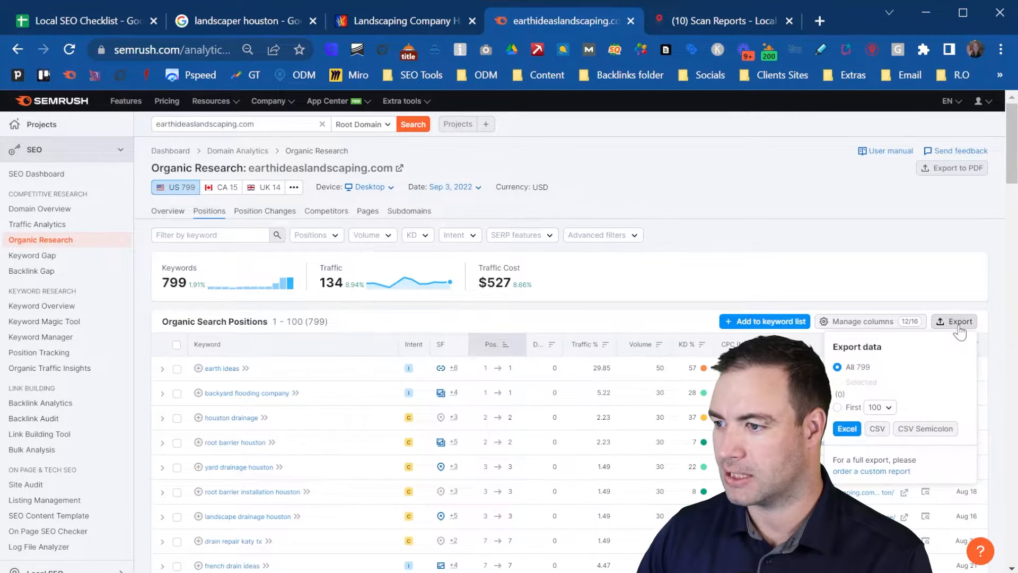
left_click(876, 429)
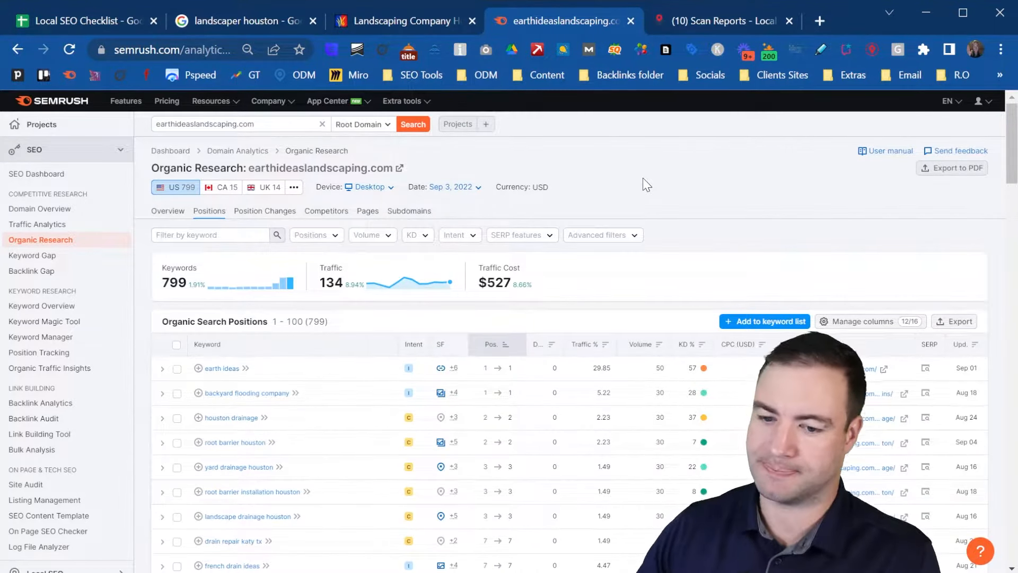
- Copy the keyword, position, search volume and difficulty data from the exported CSV into the Keyword Research sheet at A16 and centre-align it
left_click(109, 15)
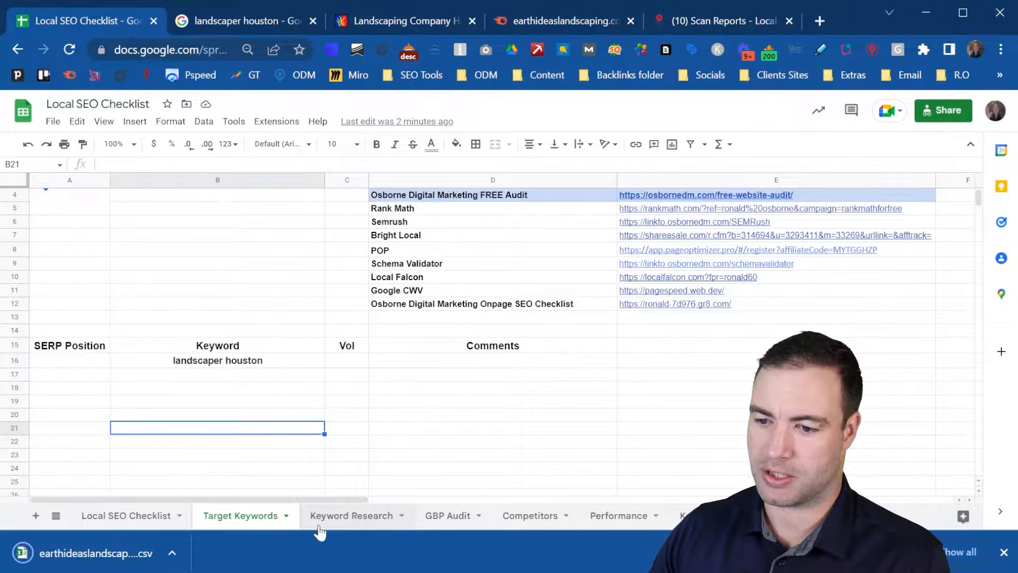
left_click(358, 522)
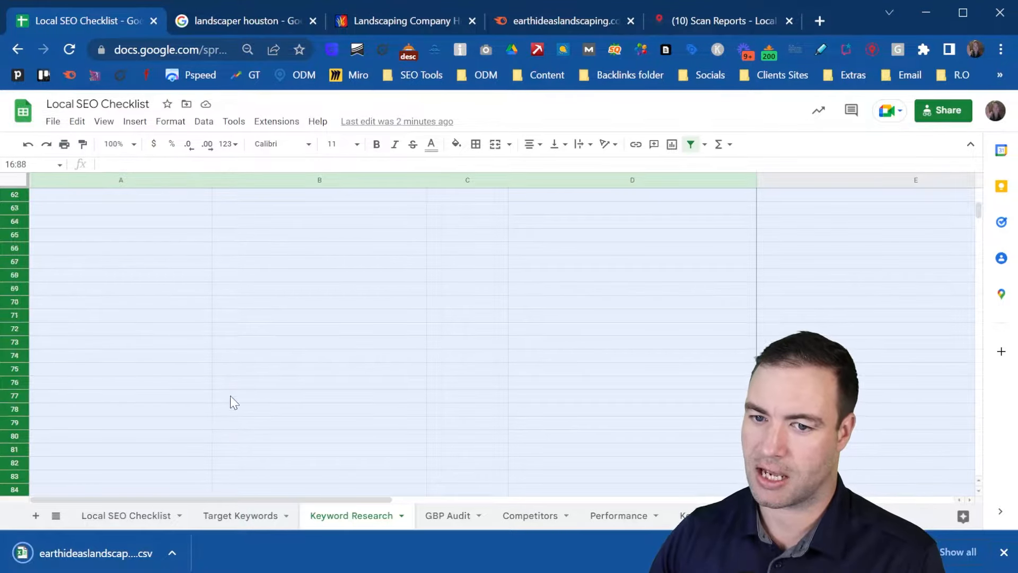
left_click(204, 421)
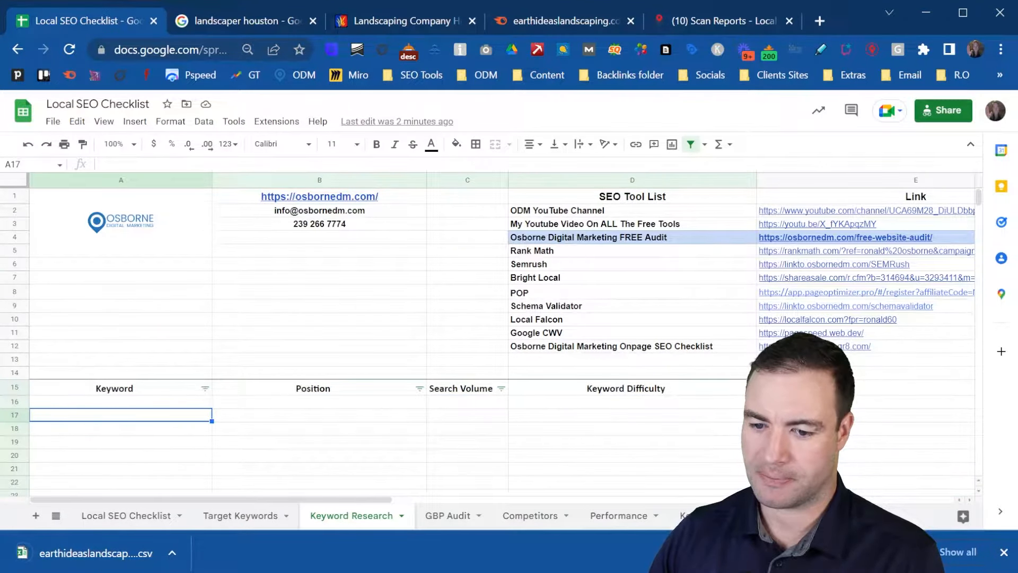
left_click(118, 563)
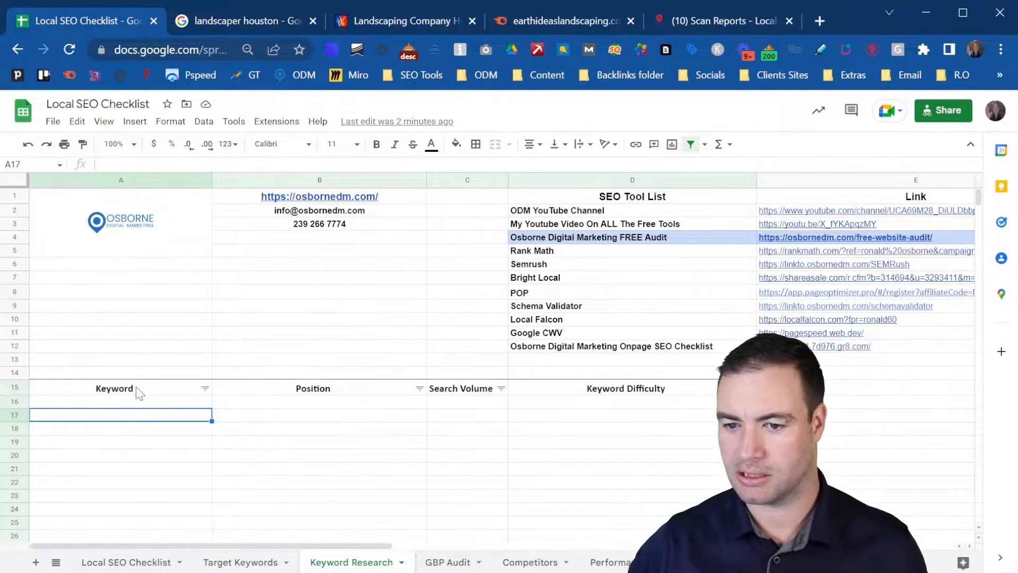
left_click(119, 403)
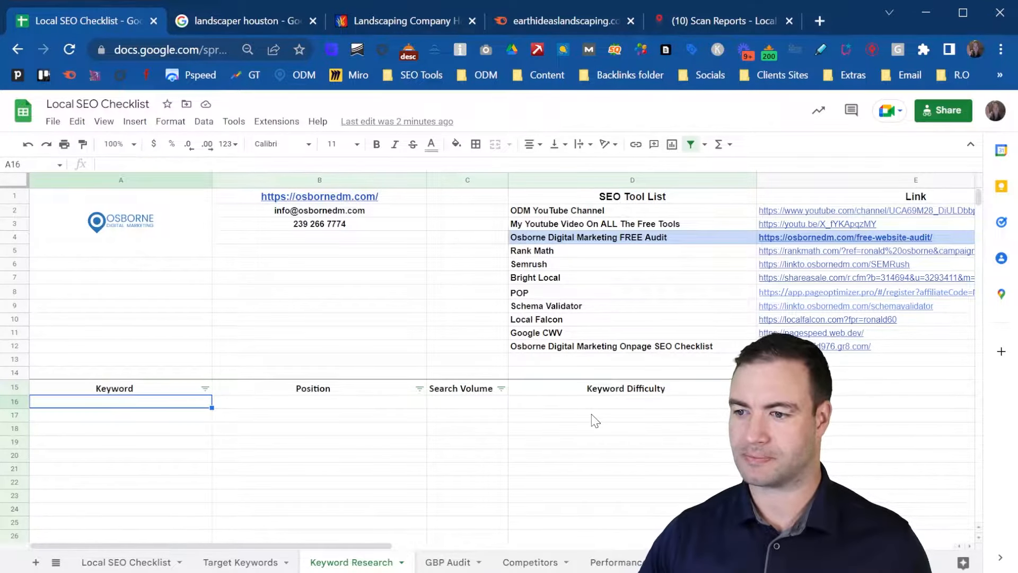
key("ctrl+v")
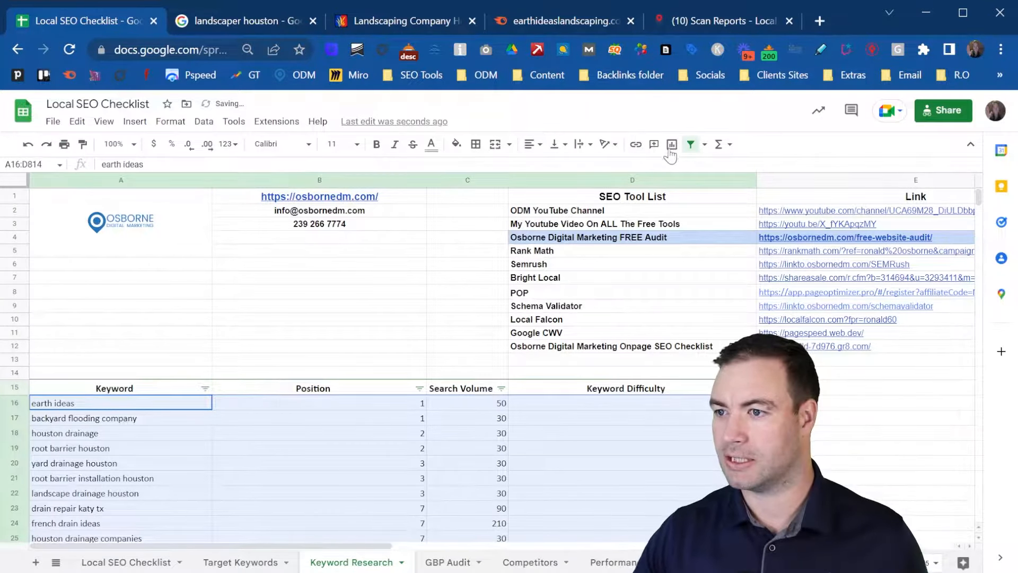
left_click(531, 144)
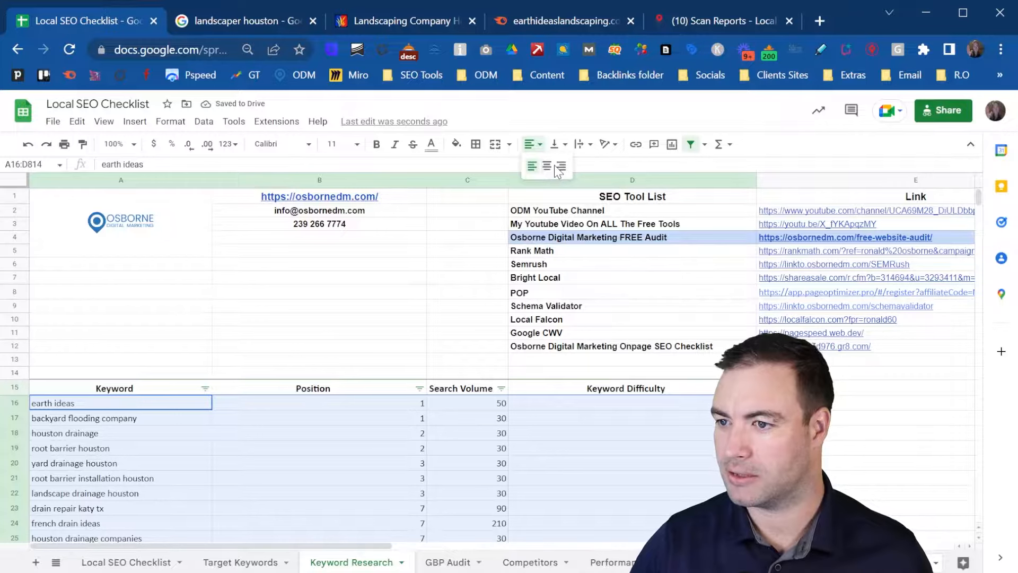
left_click(546, 168)
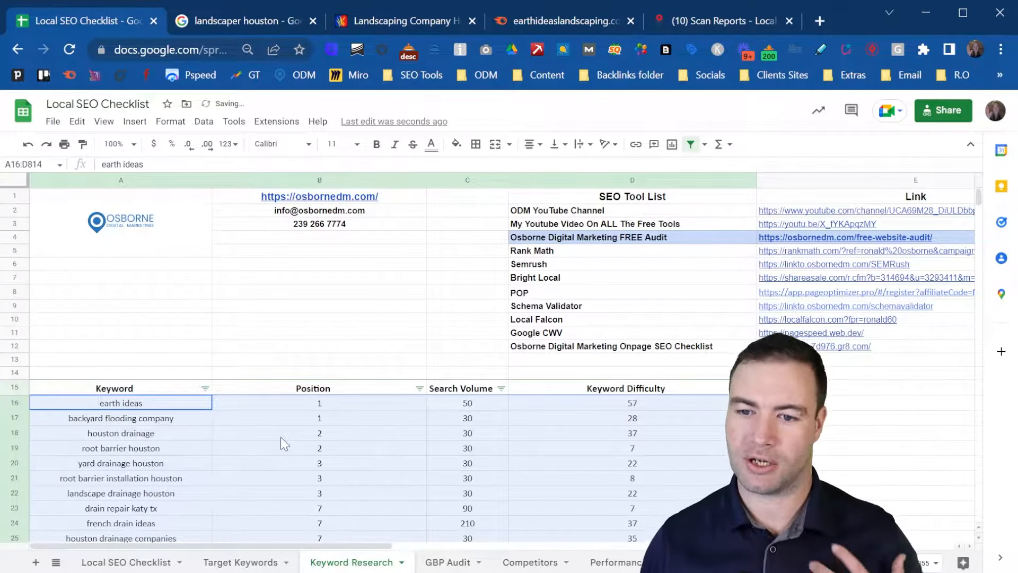
- Examine the best-ranked keywords in the Keyword Research sheet, comparing positions and search volumes for terms like "root barrier houston" and "french drain ideas"
left_click(193, 433)
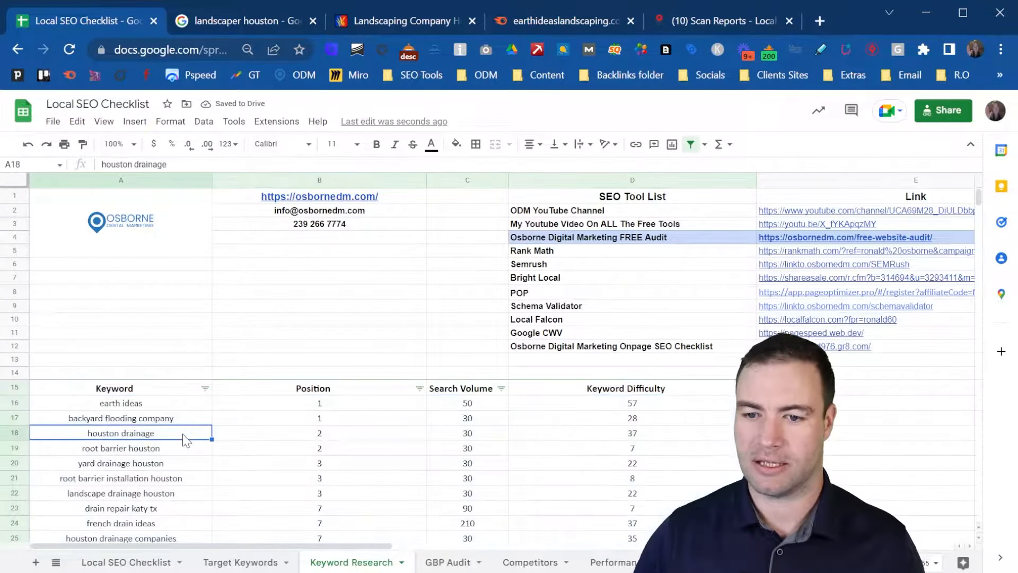
scroll(186, 449, "down", 3)
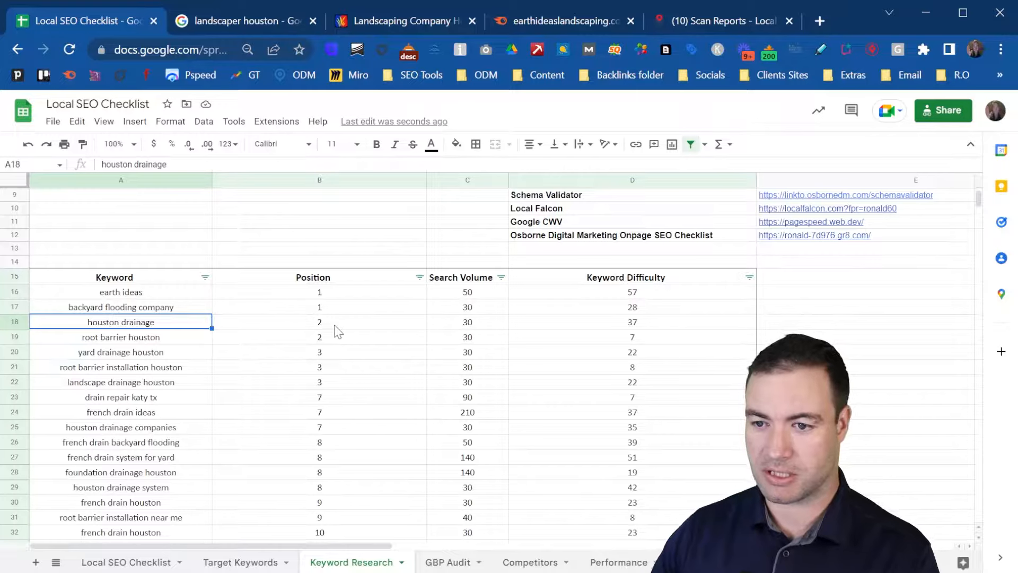
left_click_drag(334, 325, 296, 338)
left_click(186, 329)
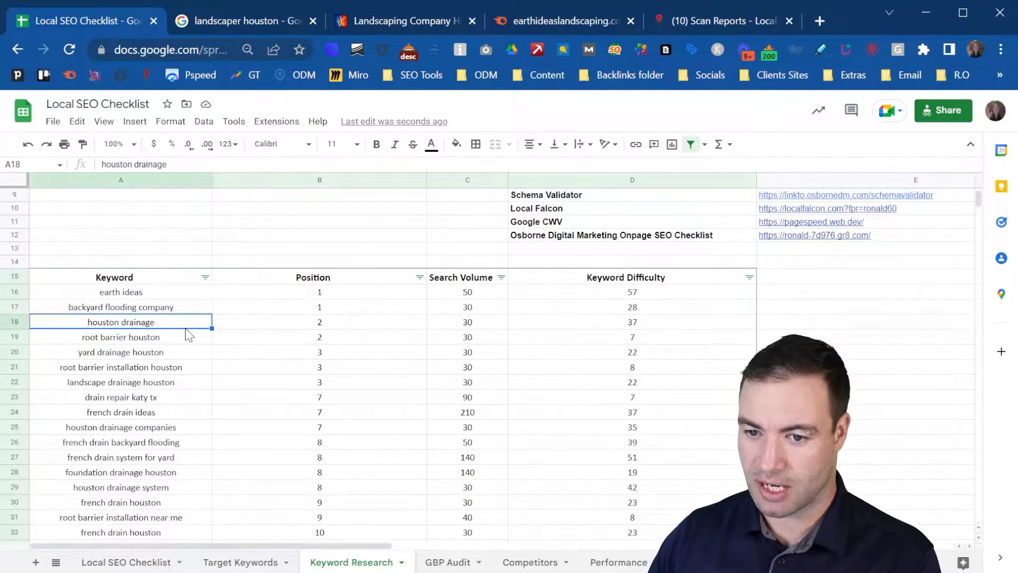
left_click(181, 337)
left_click(355, 342)
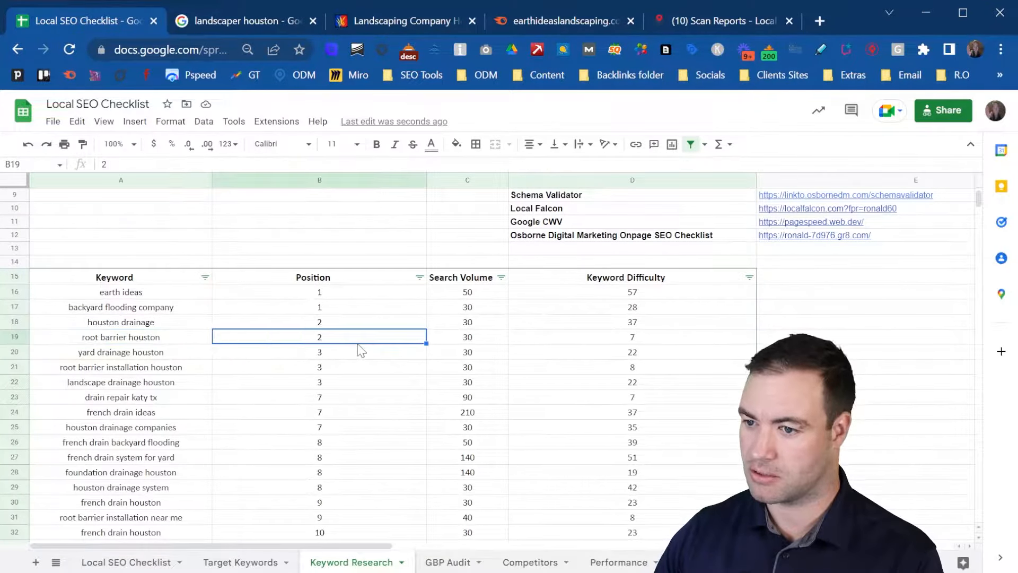
left_click_drag(490, 312, 493, 383)
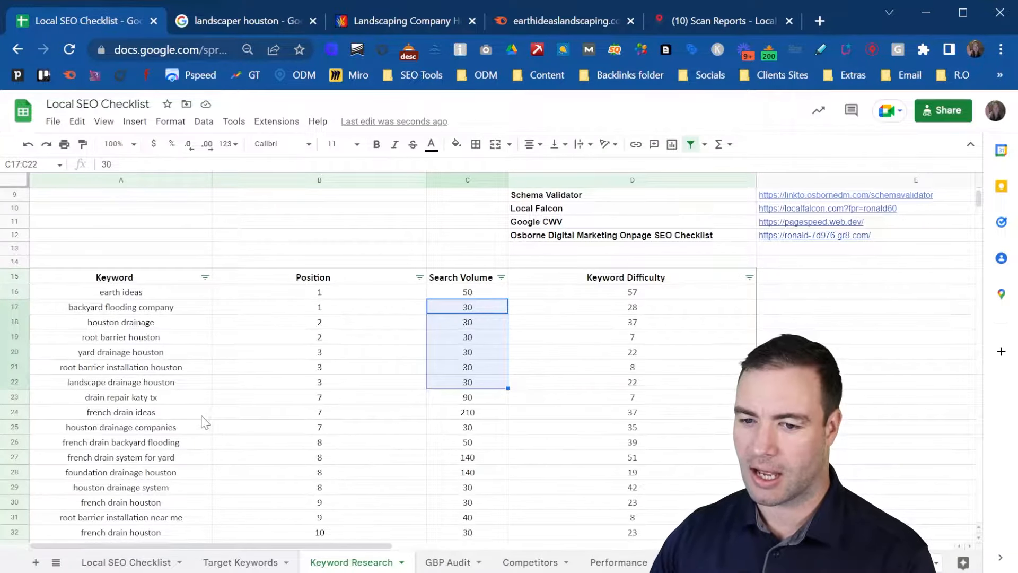
left_click_drag(202, 416, 479, 421)
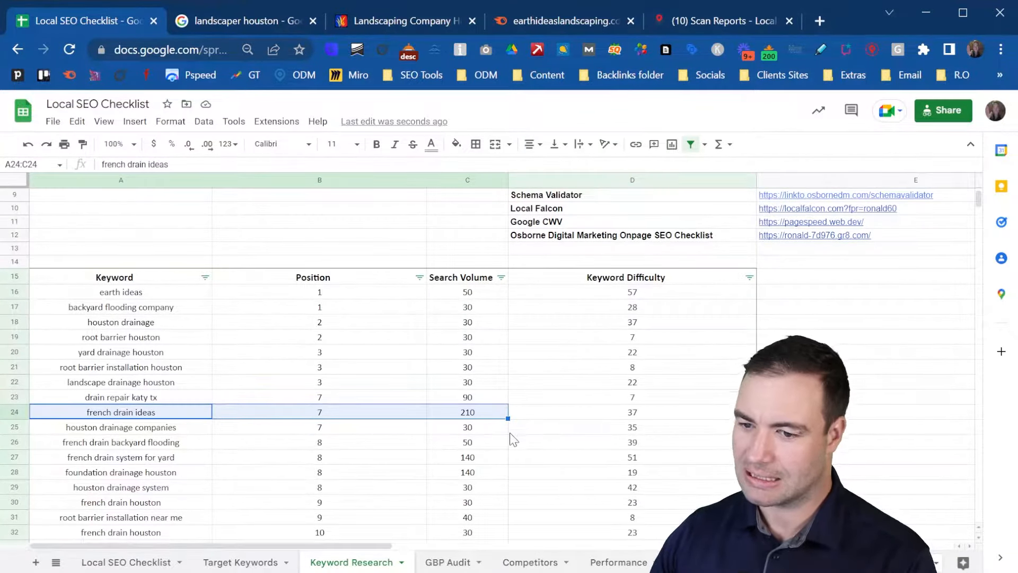
- Examine the lower-ranked keywords and their search volumes, including the french drain terms, "yard contractors near me" and "root barrier"
scroll(499, 387, "down", 1)
scroll(495, 400, "down", 1)
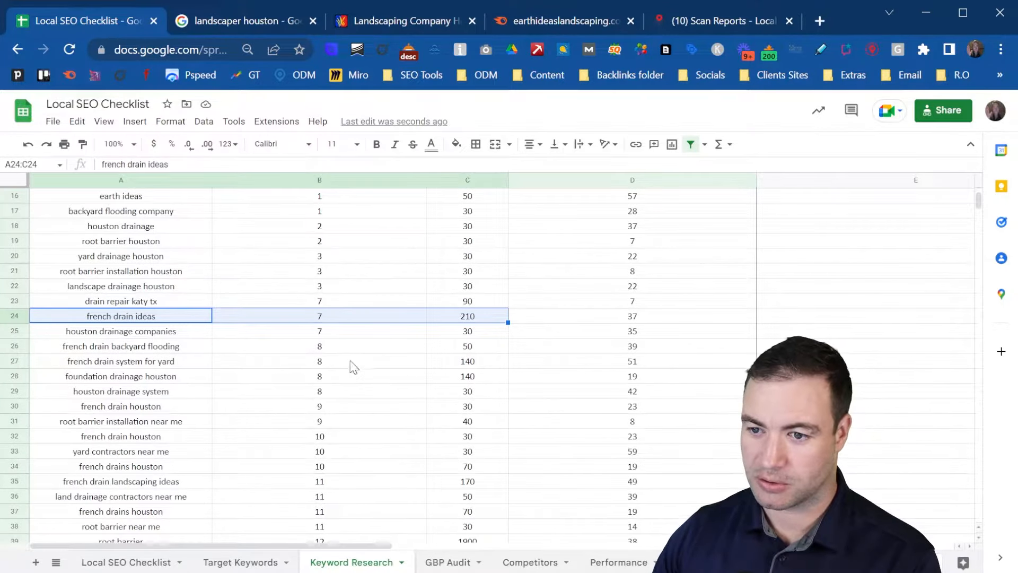
scroll(338, 481, "down", 1)
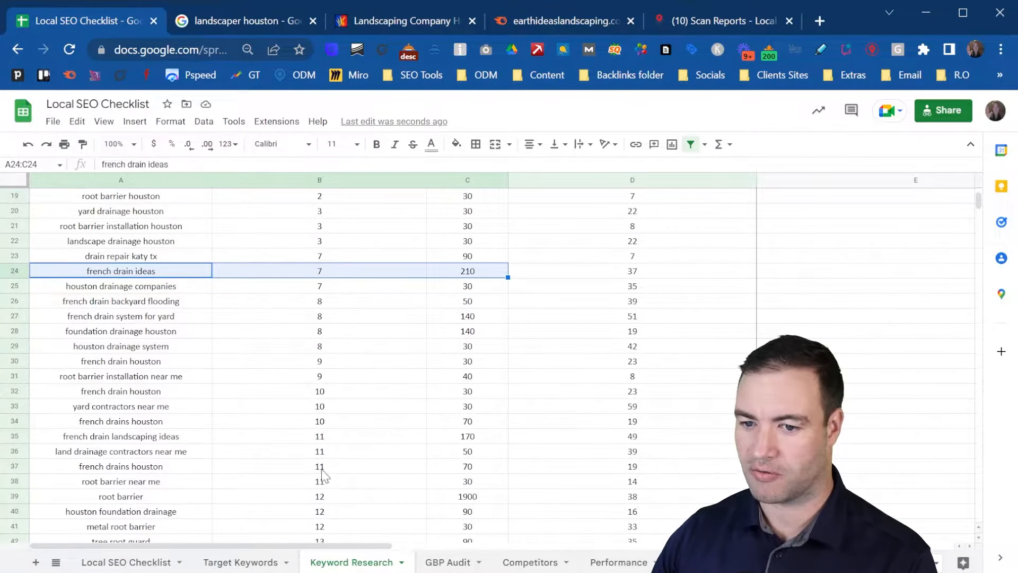
left_click_drag(181, 301, 184, 400)
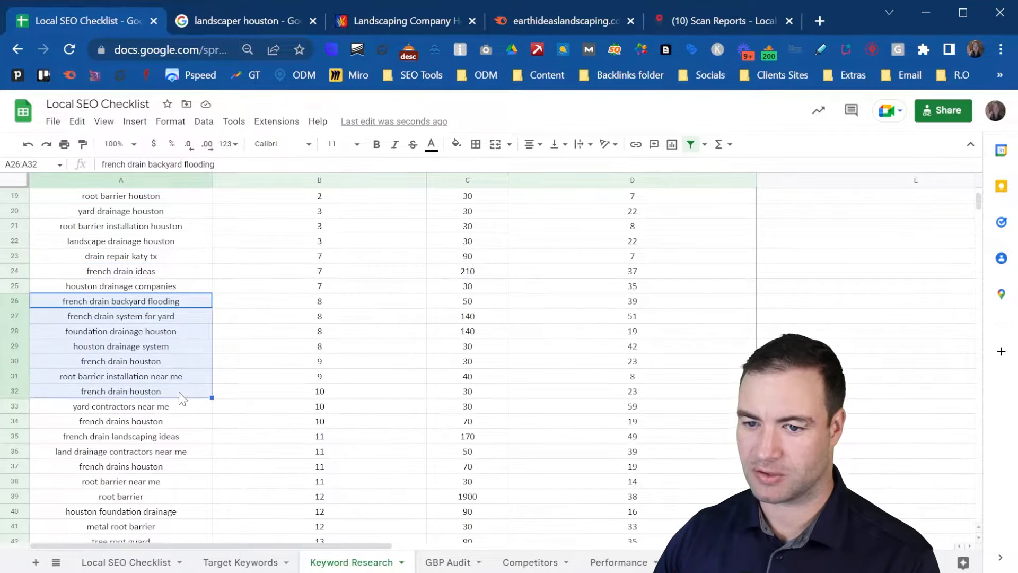
left_click(171, 370)
left_click(179, 408)
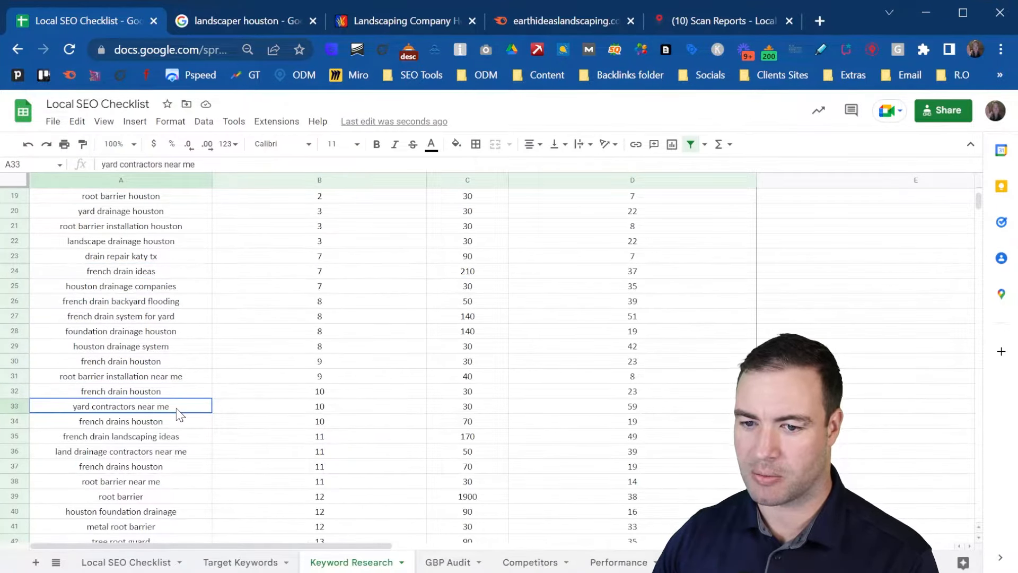
left_click(446, 411, "shift")
scroll(298, 424, "down", 1)
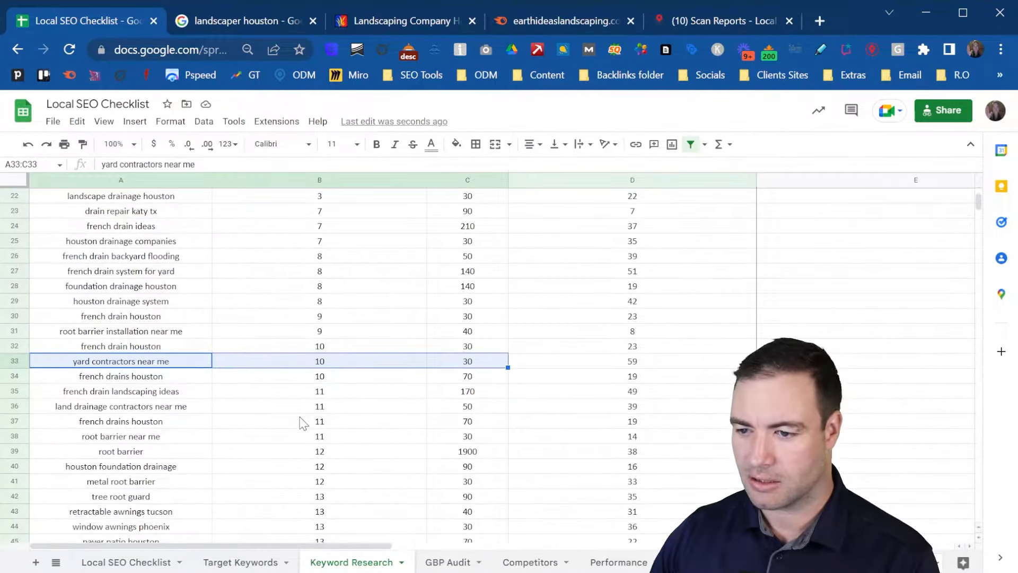
left_click_drag(121, 455, 406, 462)
left_click(481, 454)
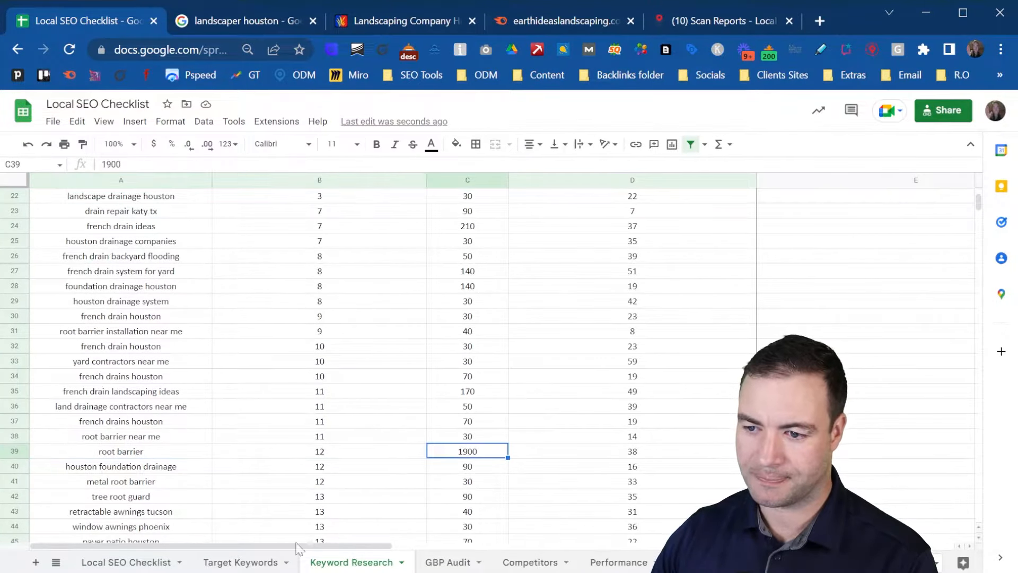
scroll(321, 445, "down", 1)
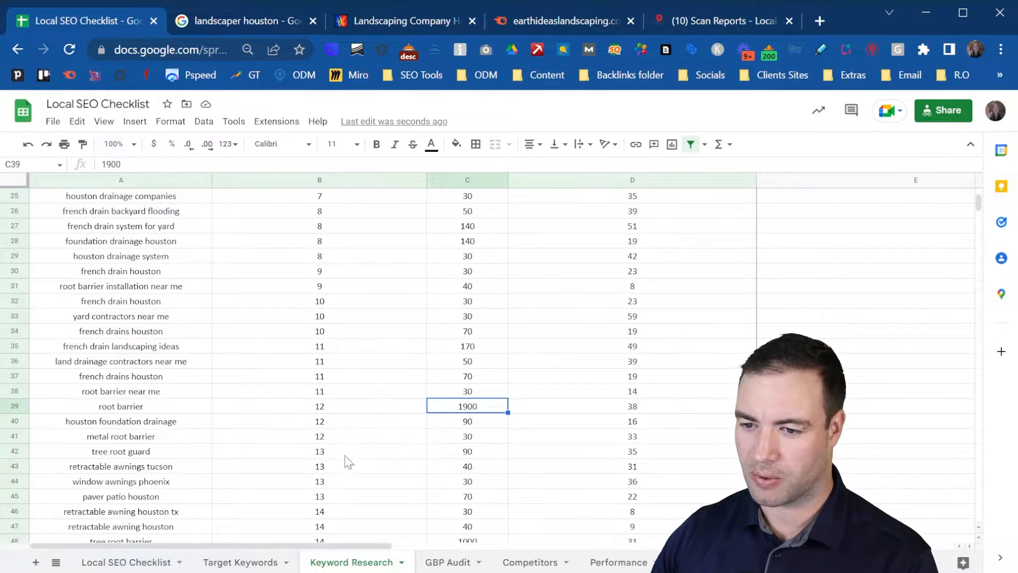
scroll(326, 454, "down", 2)
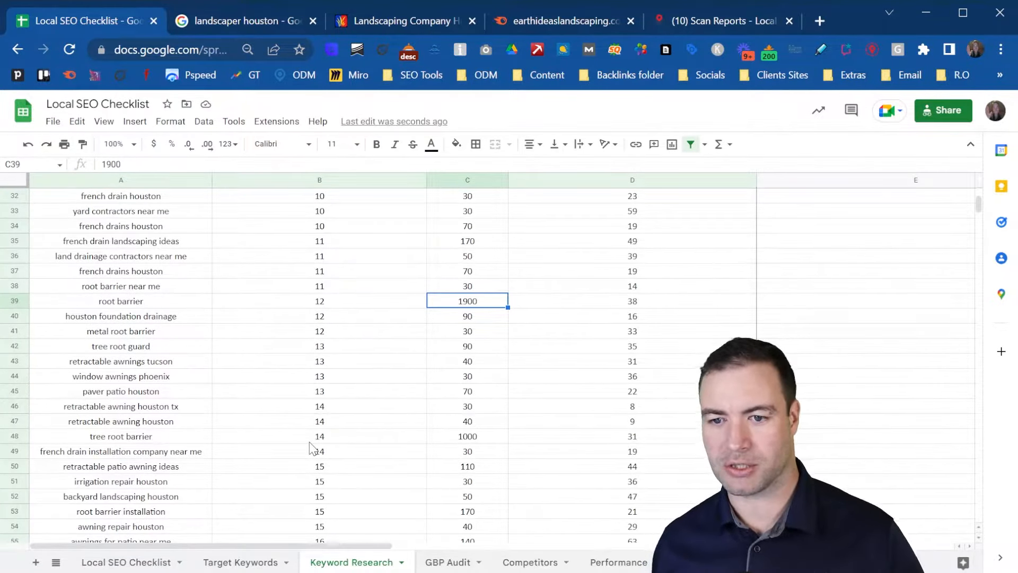
scroll(144, 308, "up", 9)
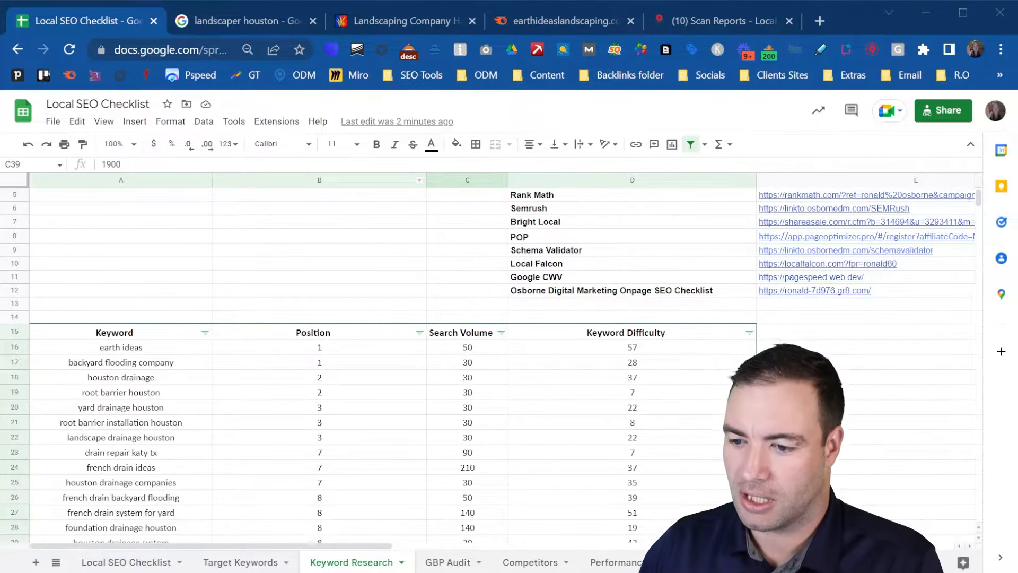
- On the Local SEO Checklist sheet, mark "ID Current Keyword Performance - Quick Review" as completed and clear the Performance cells C16:C21
left_click(132, 563)
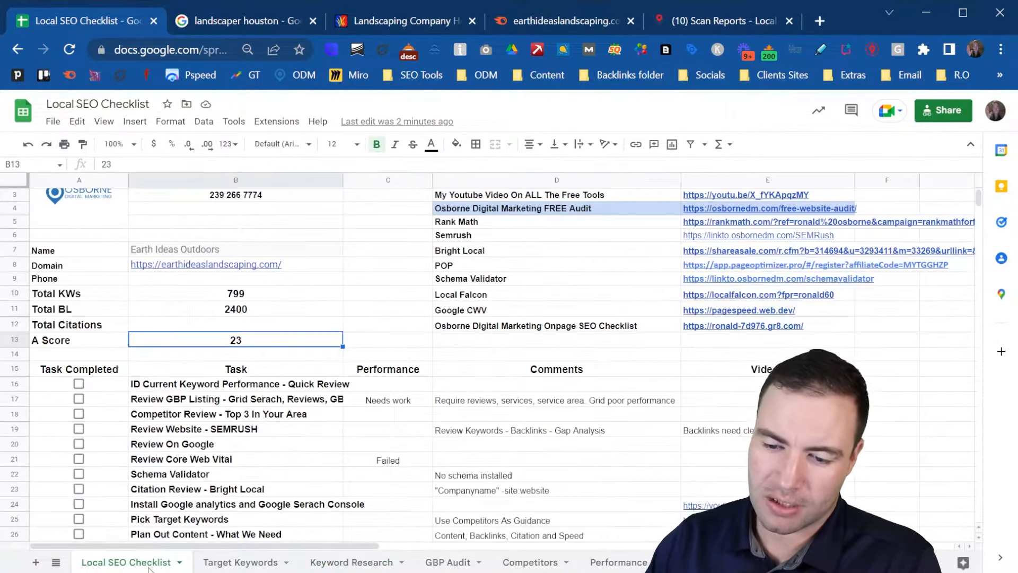
left_click(79, 383)
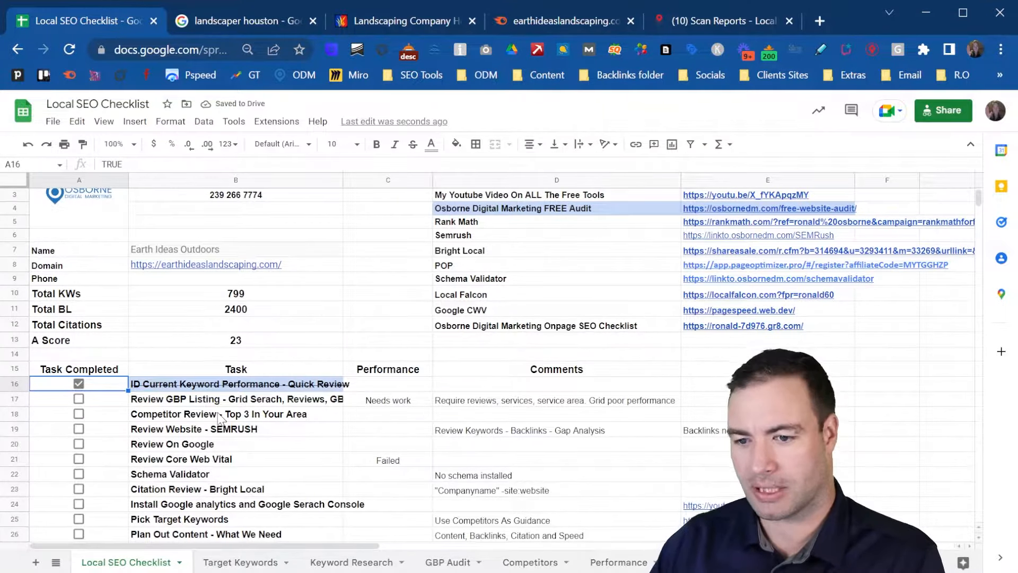
left_click_drag(399, 383, 389, 470)
key("Delete")
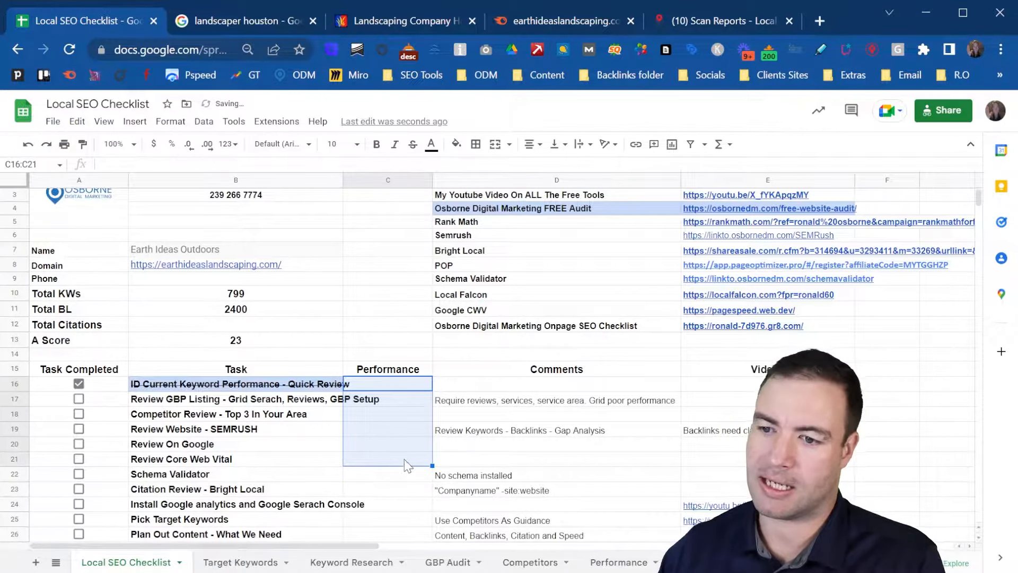
left_click(387, 391)
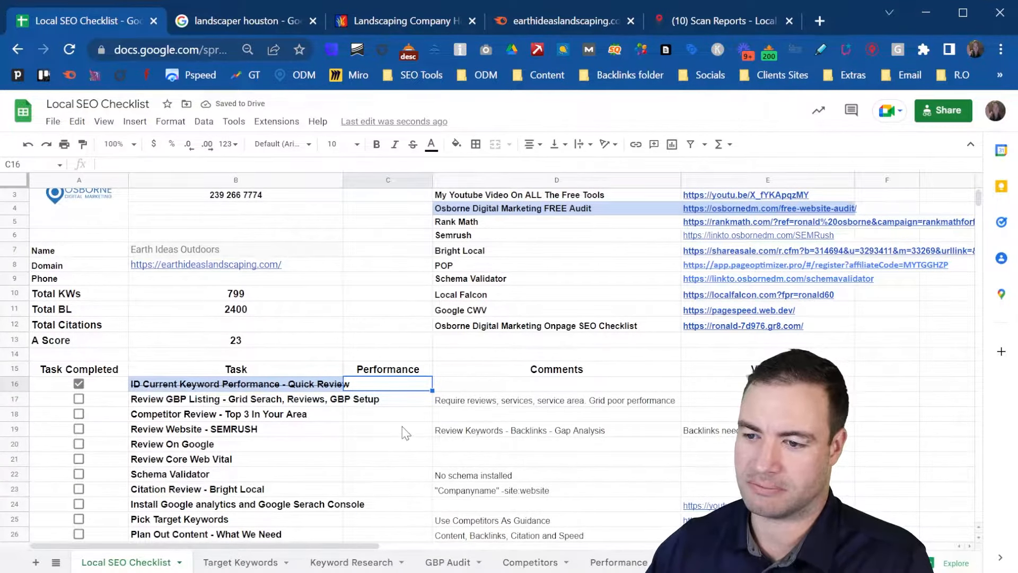
- Open the GBP Audit sheet and review its competitor comparison table and task list
left_click_drag(406, 431, 445, 503)
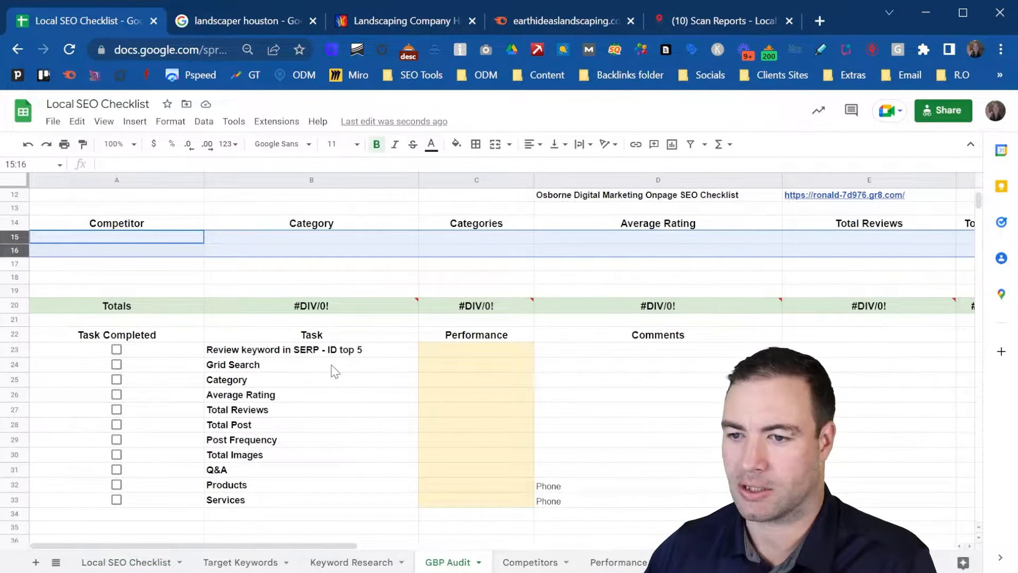
scroll(400, 327, "up", 1)
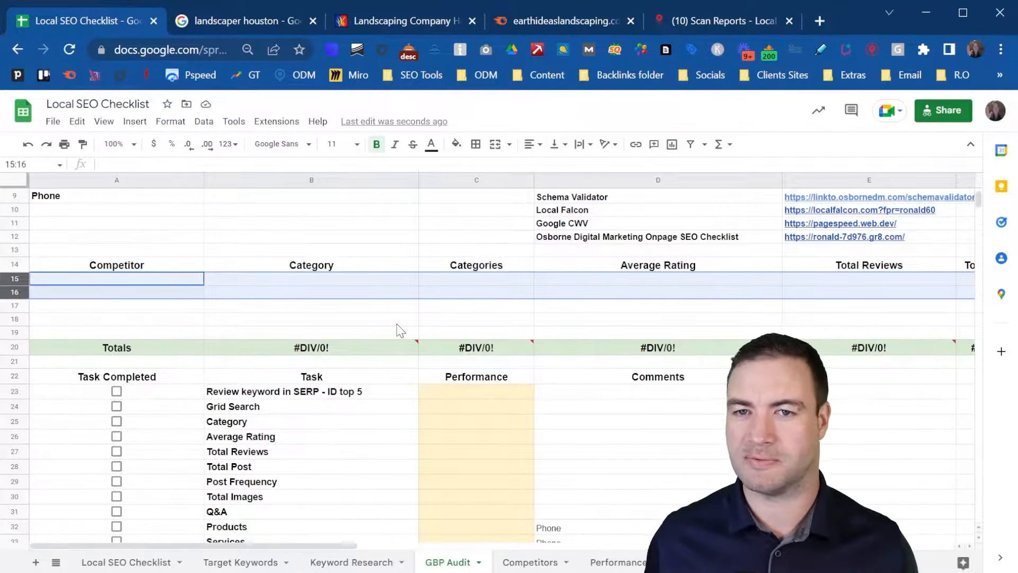
- Switch to the "landscaper houston" Google results, review the rankings and open the Natural Wonders Landscaping organic result in a new tab
left_click(328, 321)
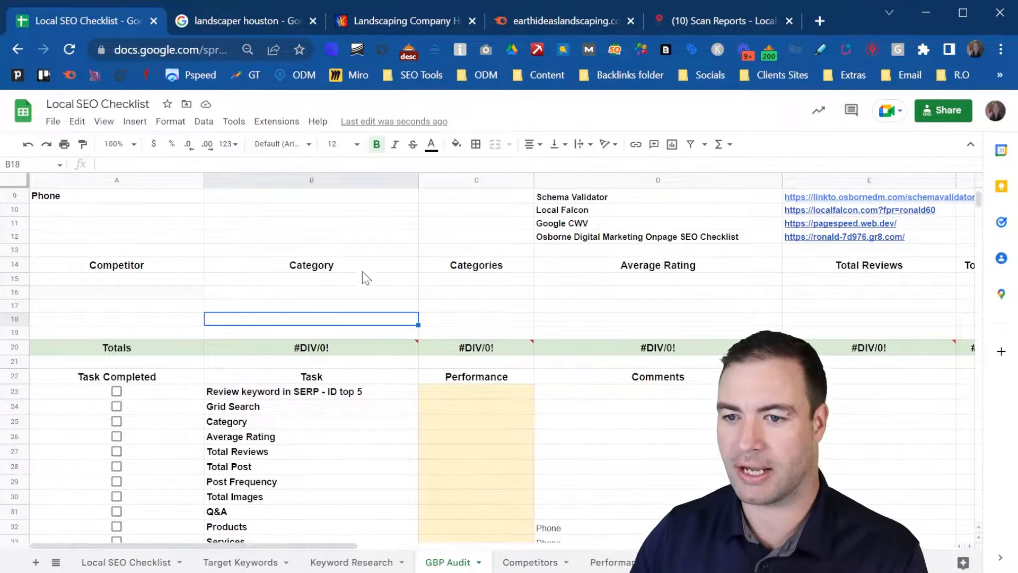
left_click(244, 14)
scroll(282, 248, "up", 8)
scroll(282, 248, "up", 20)
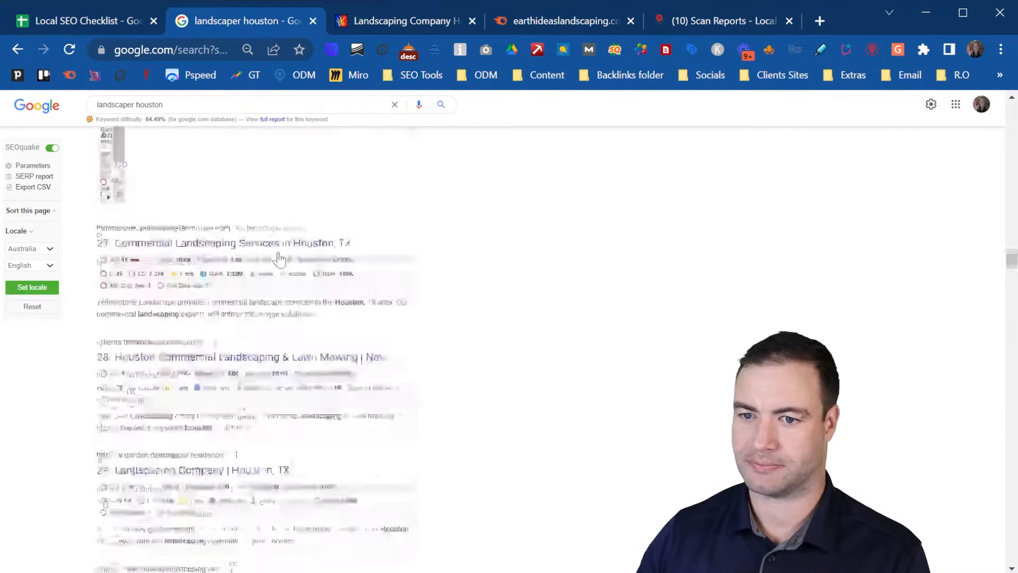
scroll(281, 264, "up", 10)
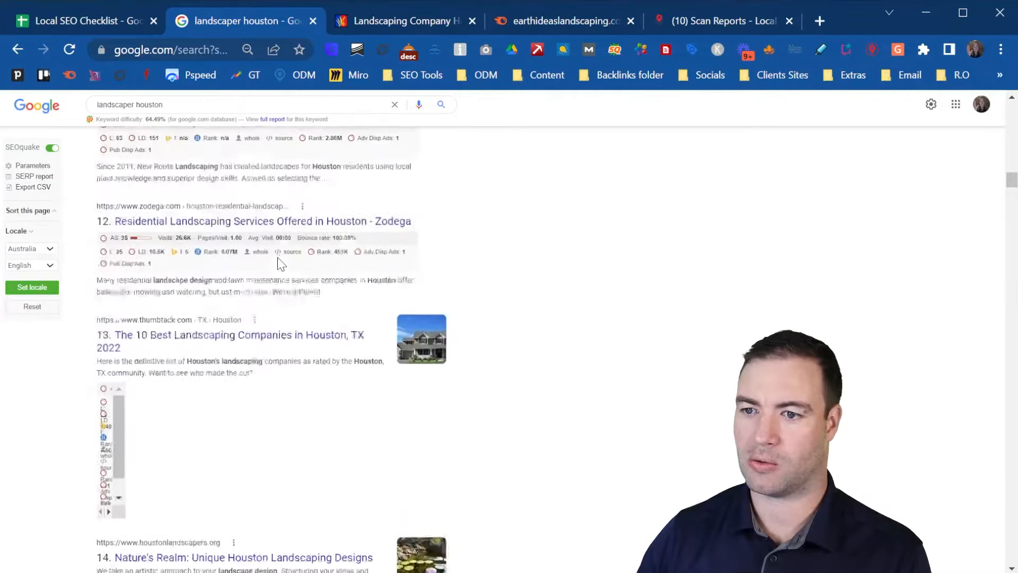
scroll(280, 262, "up", 15)
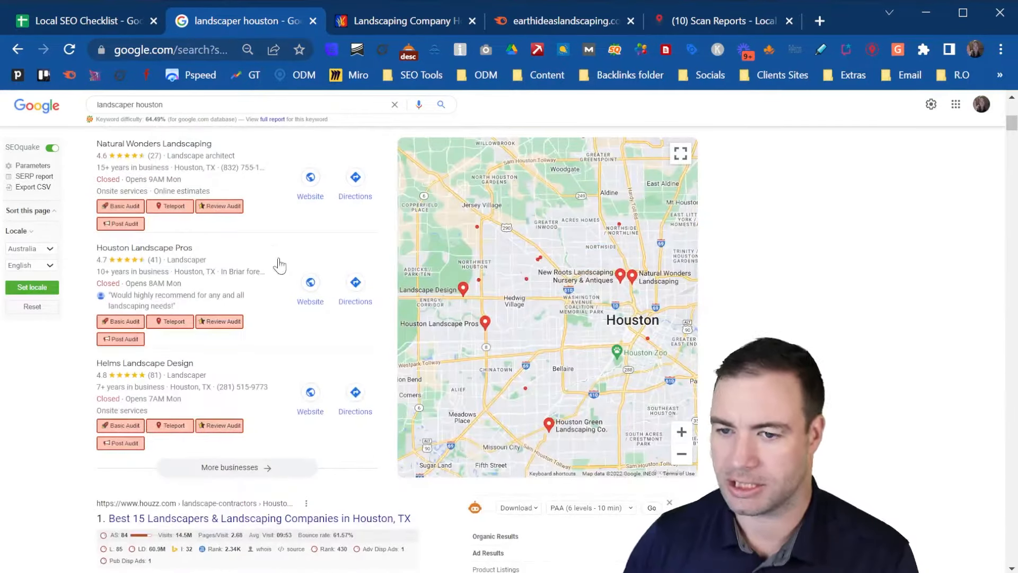
scroll(265, 249, "down", 5)
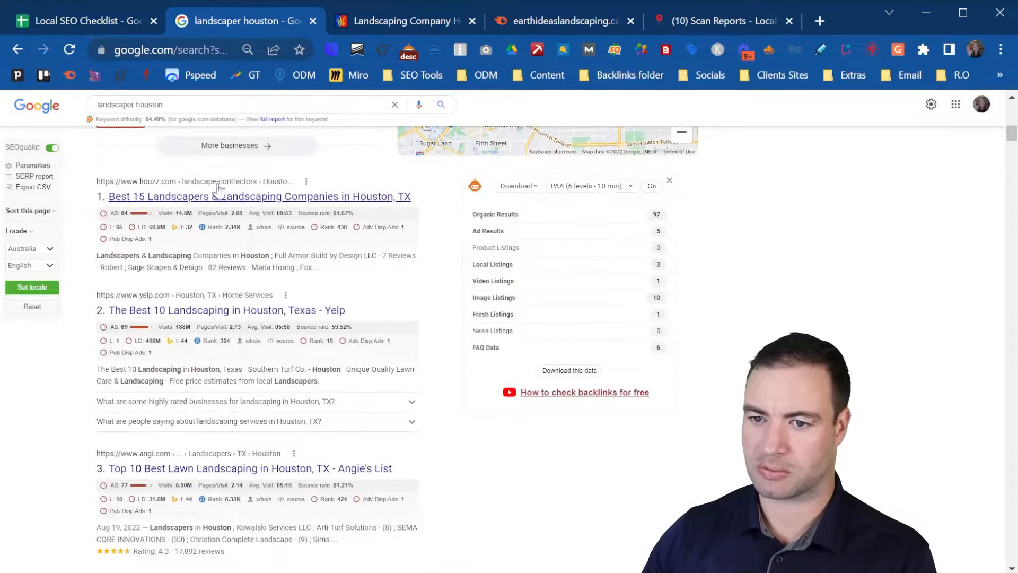
scroll(208, 201, "down", 3)
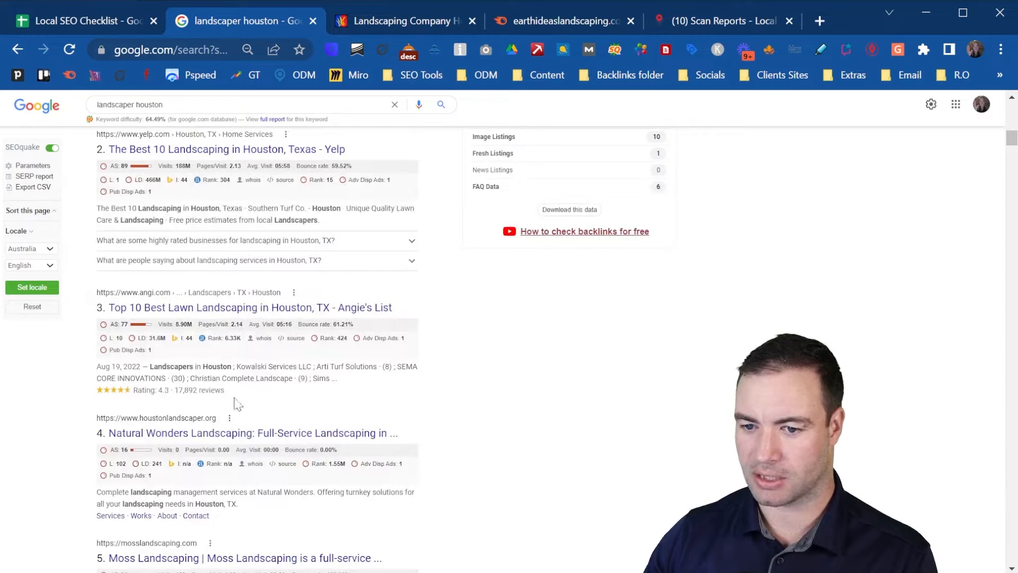
middle_click(212, 432)
- Review the top organic results and open the Moss Landscaping result in a new tab
scroll(205, 422, "up", 3)
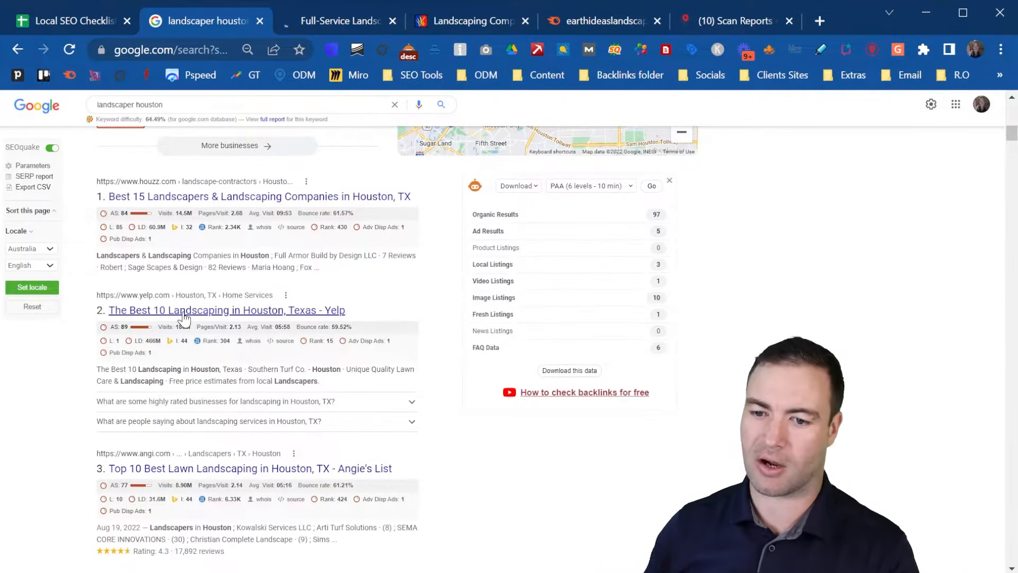
scroll(261, 315, "down", 1)
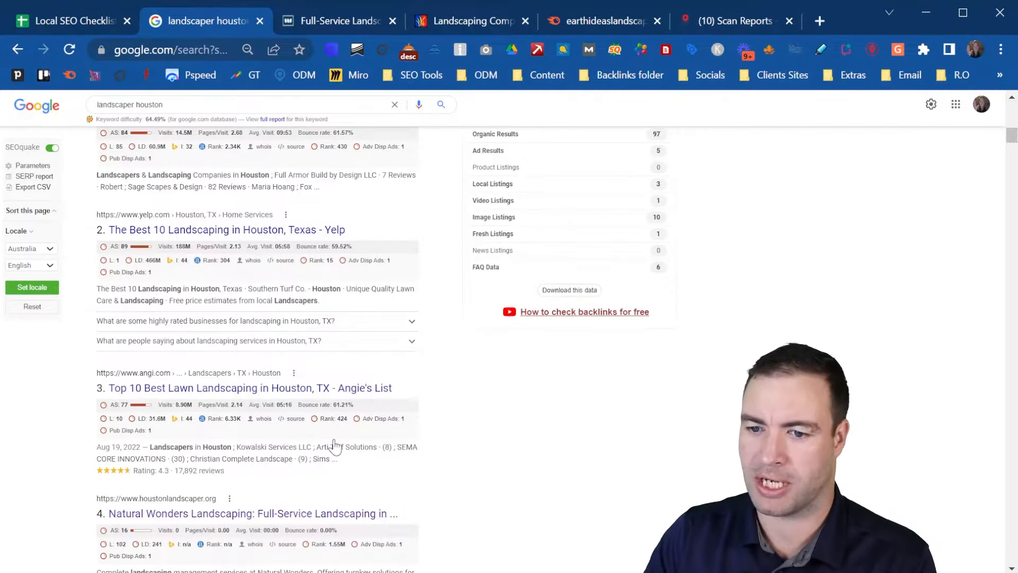
scroll(276, 400, "down", 5)
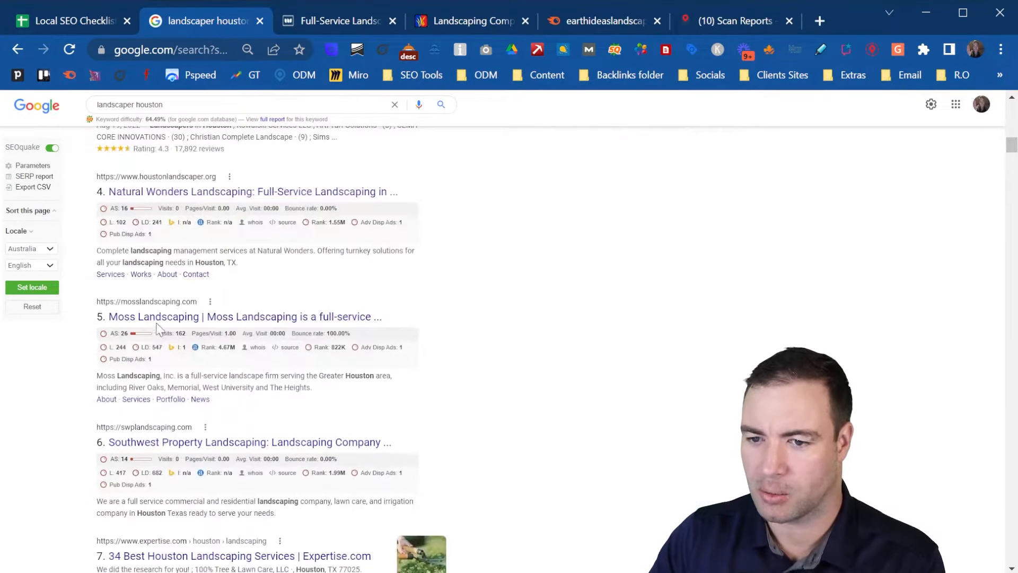
middle_click(247, 329)
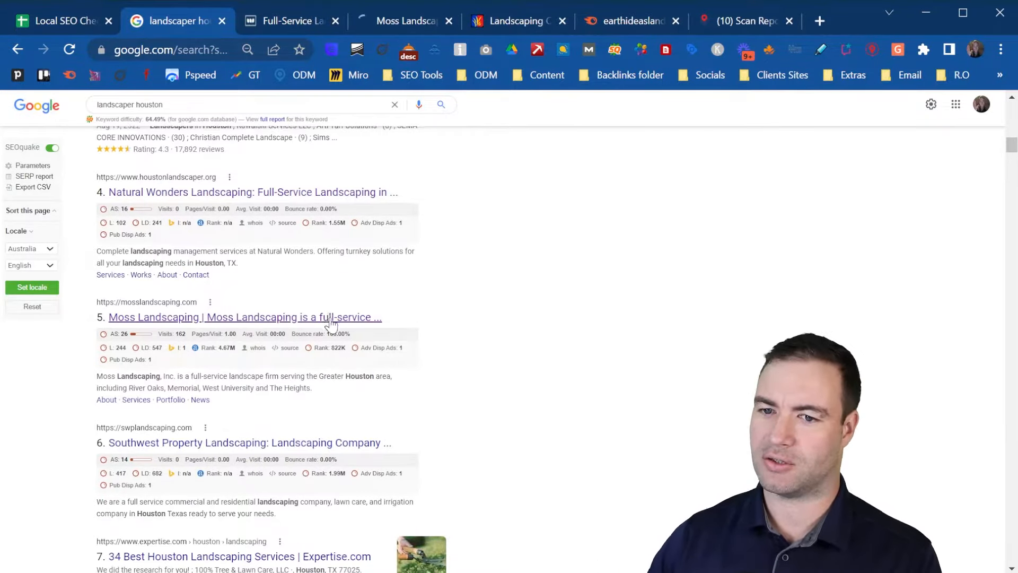
- Return to the local map pack in the search results and open the full list of businesses
scroll(316, 316, "up", 4)
scroll(234, 413, "up", 7)
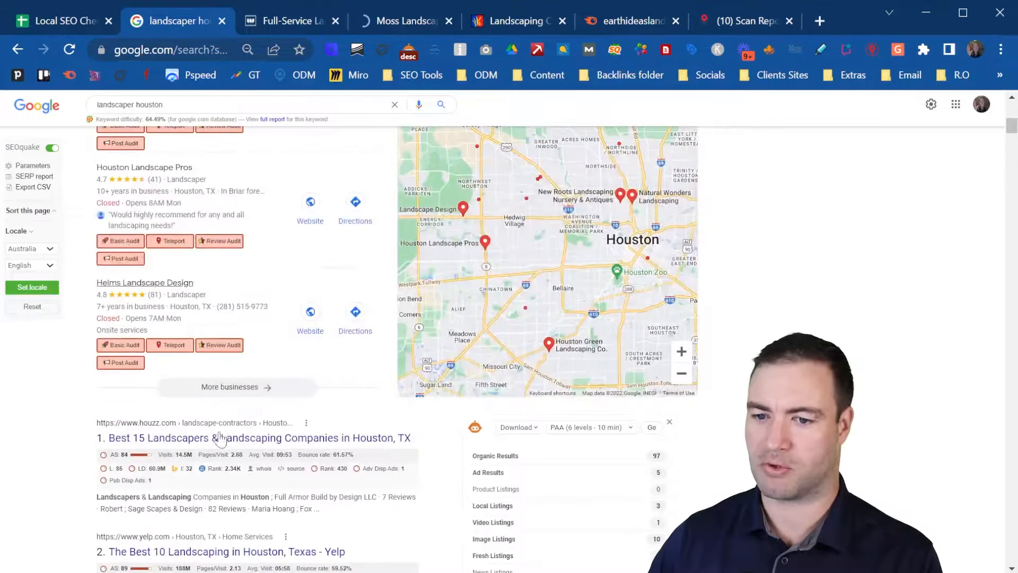
scroll(254, 392, "down", 4)
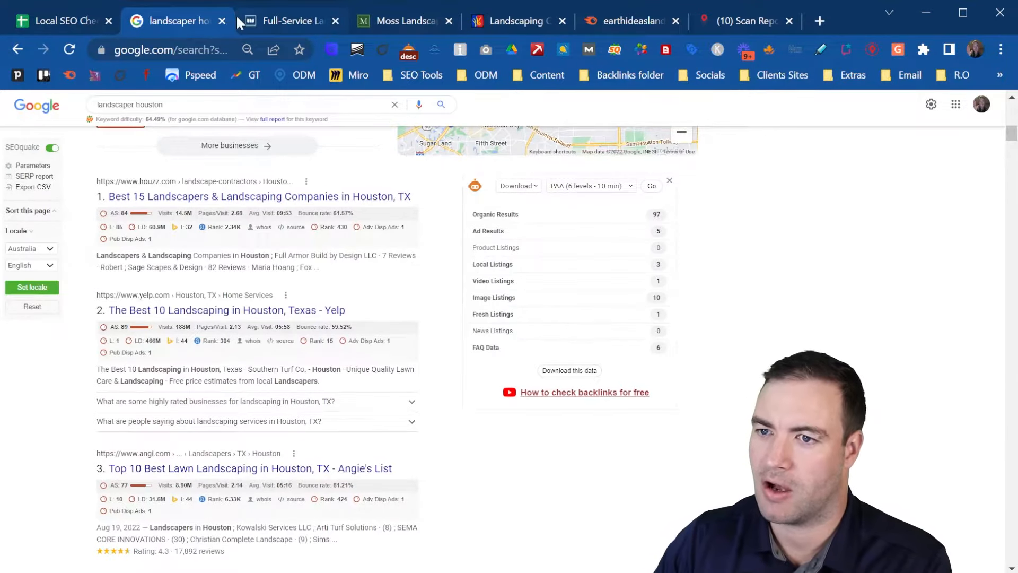
scroll(368, 314, "up", 10)
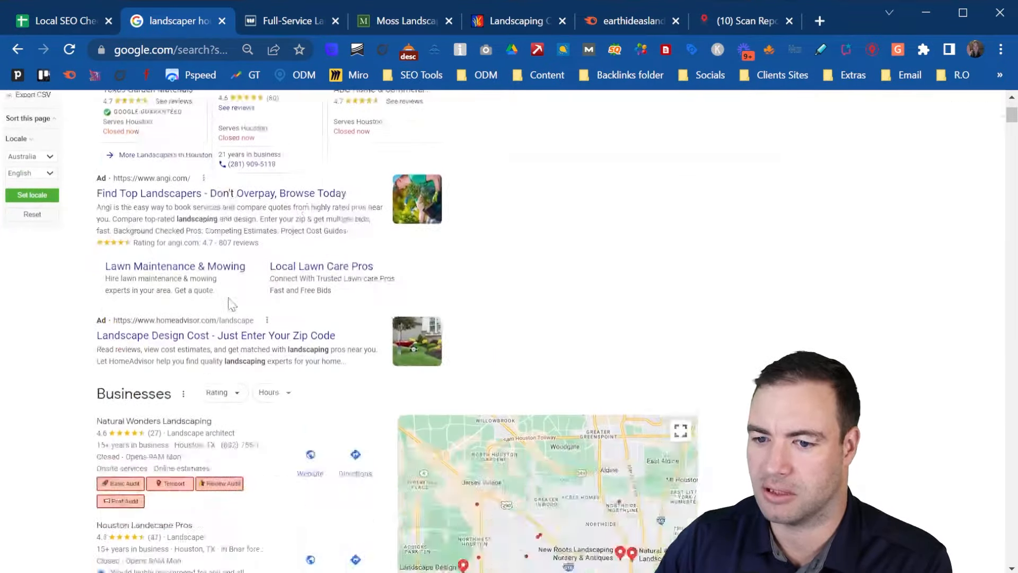
scroll(227, 300, "down", 7)
left_click(276, 393)
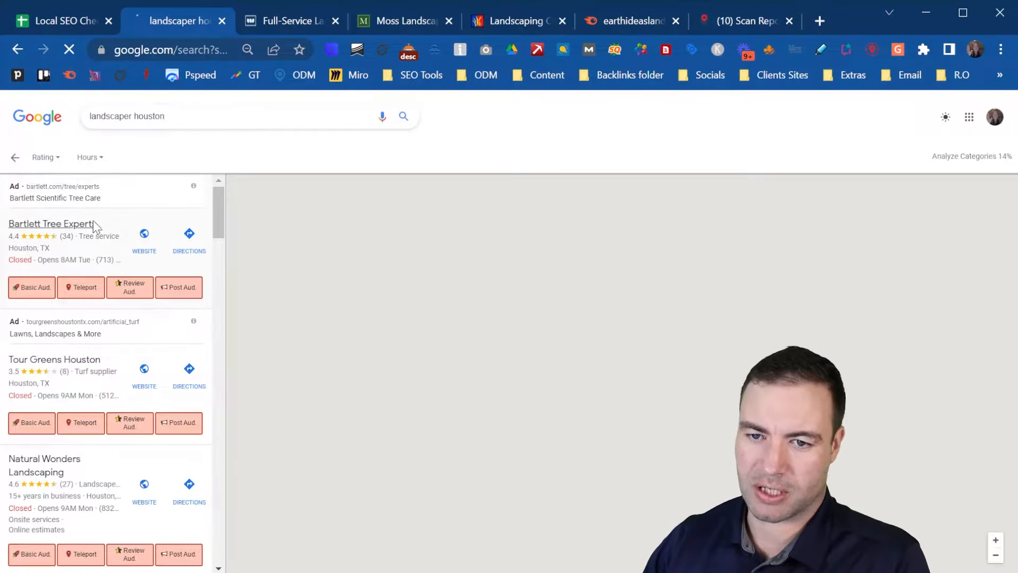
- Show the category analysis for the local businesses listed for "landscaper houston"
scroll(95, 240, "down", 1)
scroll(95, 240, "down", 3)
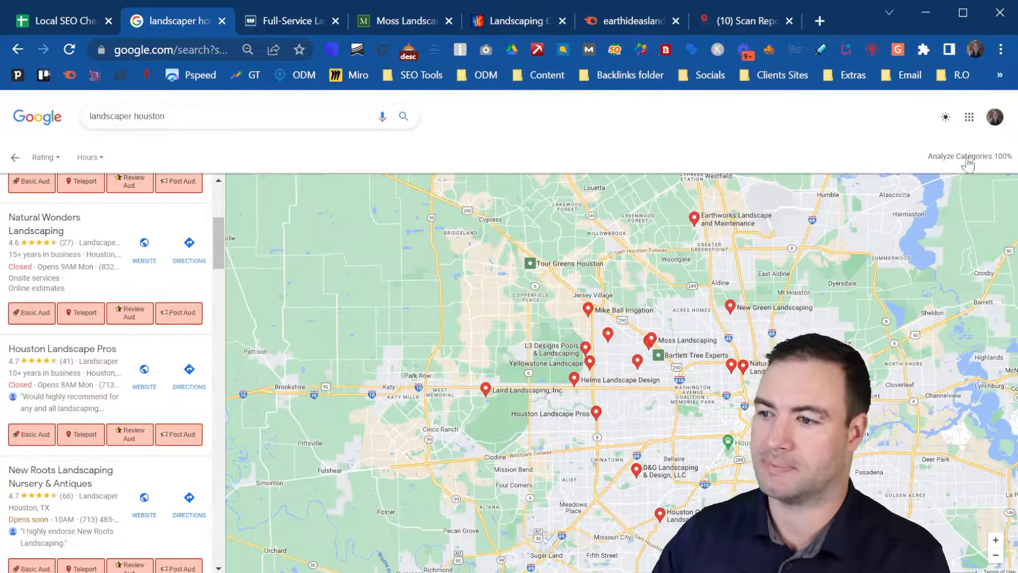
left_click(954, 157)
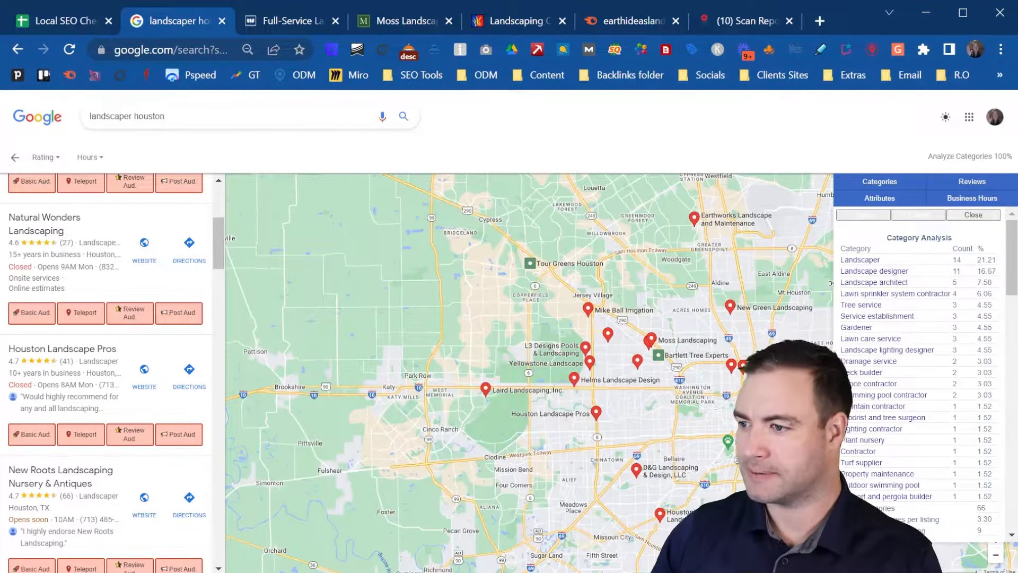
- Open the Natural Wonders Landscaping business profile, the first non-ad listing in the local results
scroll(111, 313, "up", 3)
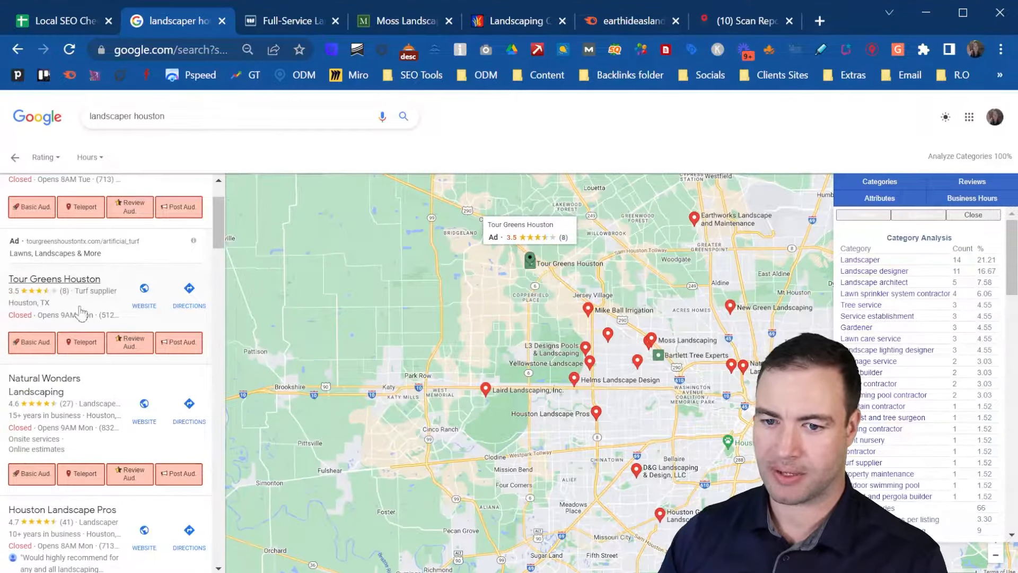
scroll(79, 316, "down", 2)
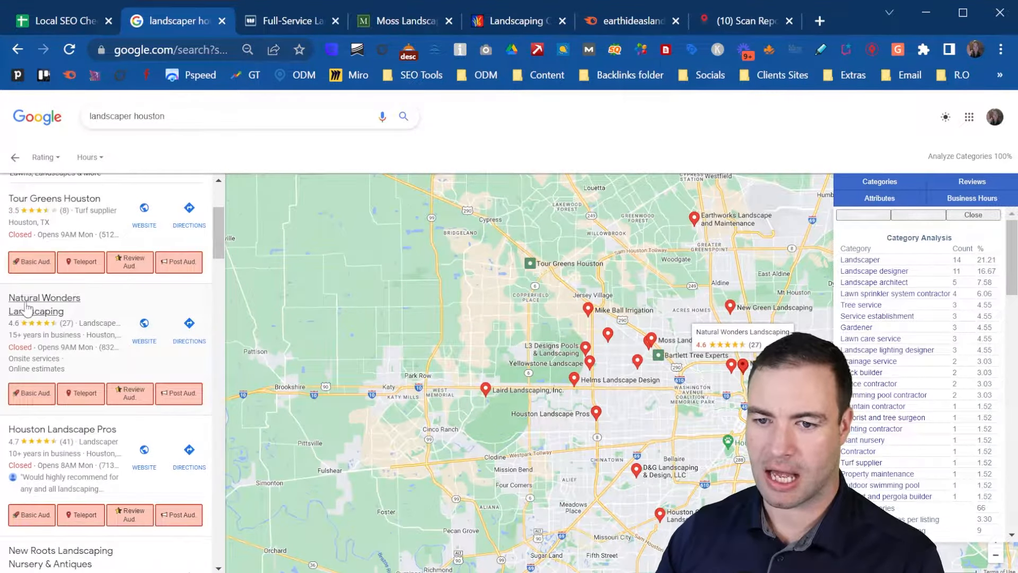
scroll(90, 305, "down", 2)
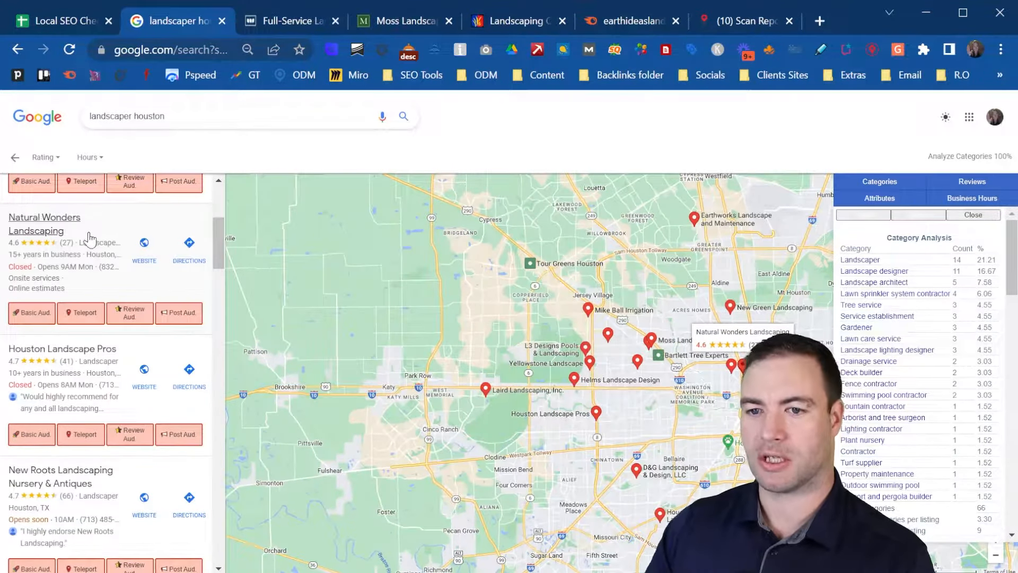
left_click(108, 242)
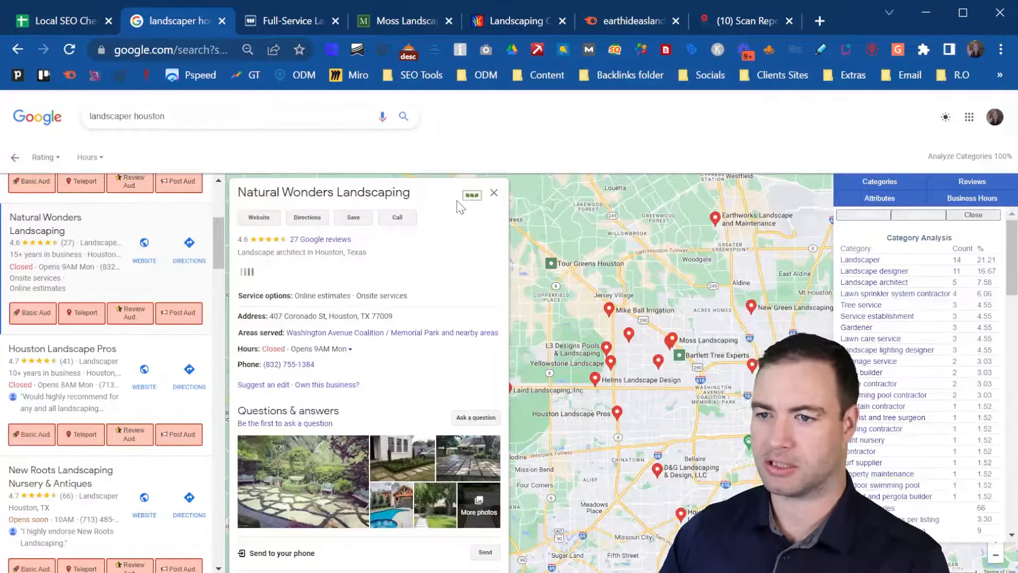
- Copy the name Natural Wonders Landscaping from its profile into Competitor cell A15 of the GBP Audit sheet
left_click_drag(416, 196, 240, 199)
key("ctrl+c")
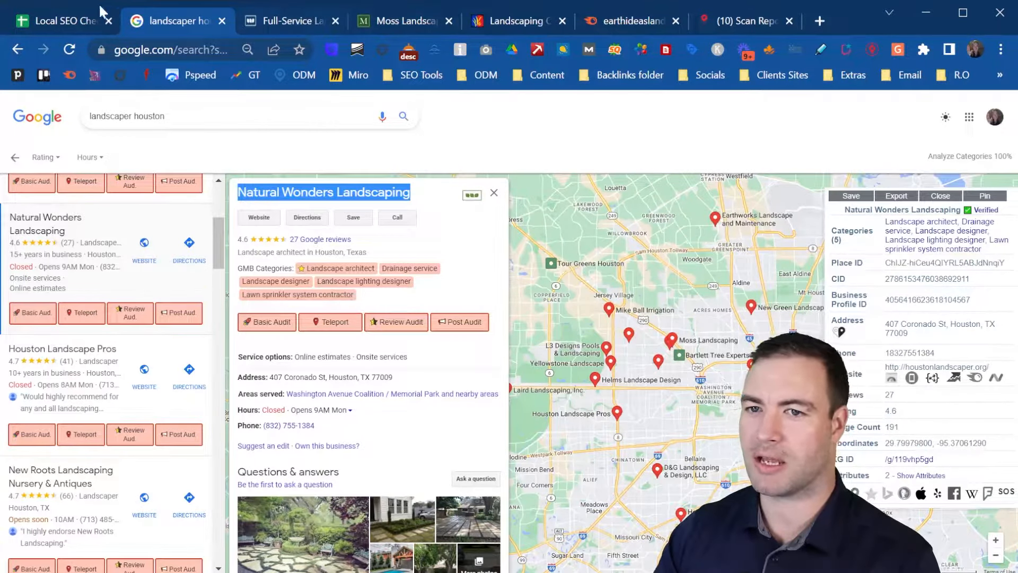
left_click(66, 18)
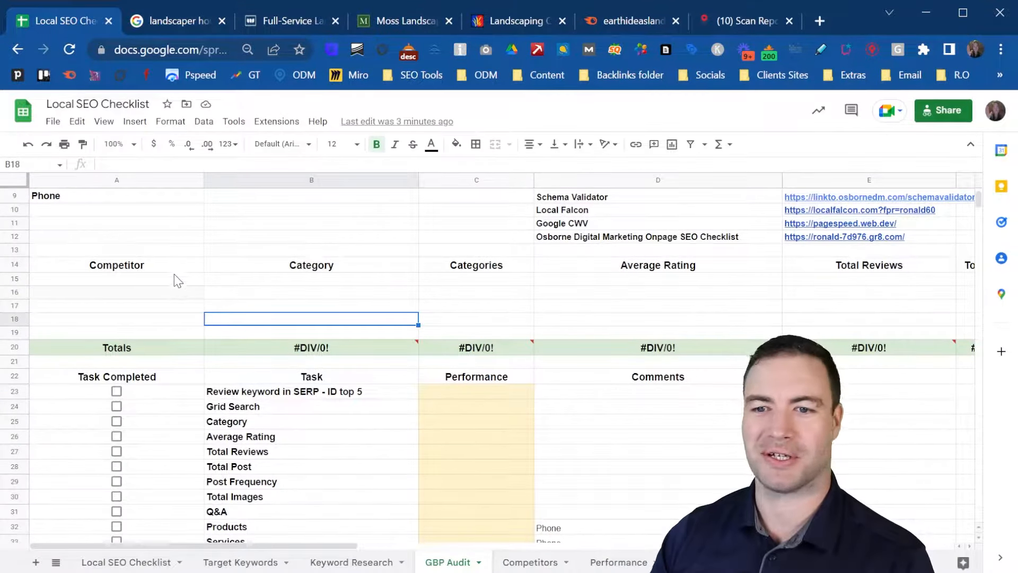
left_click(159, 283)
key("ctrl+v")
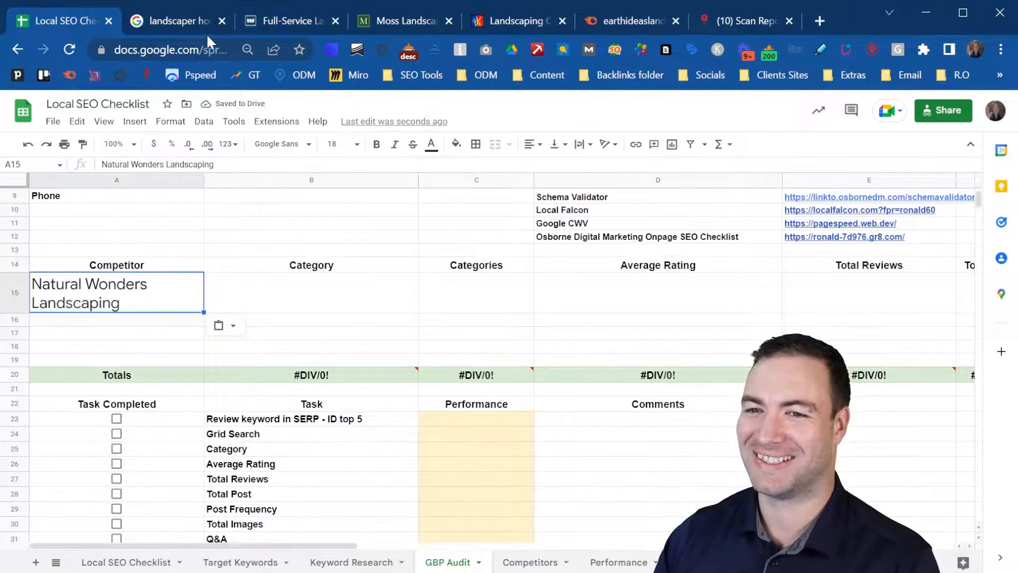
- Return to the Google local results and open the Houston Landscape Pros business profile
left_click(178, 24)
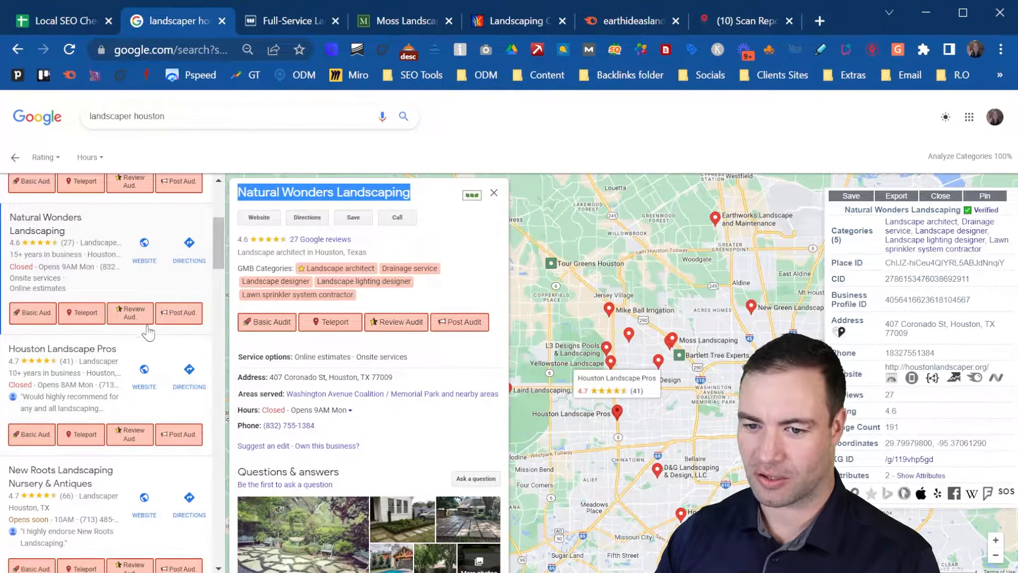
left_click(128, 355)
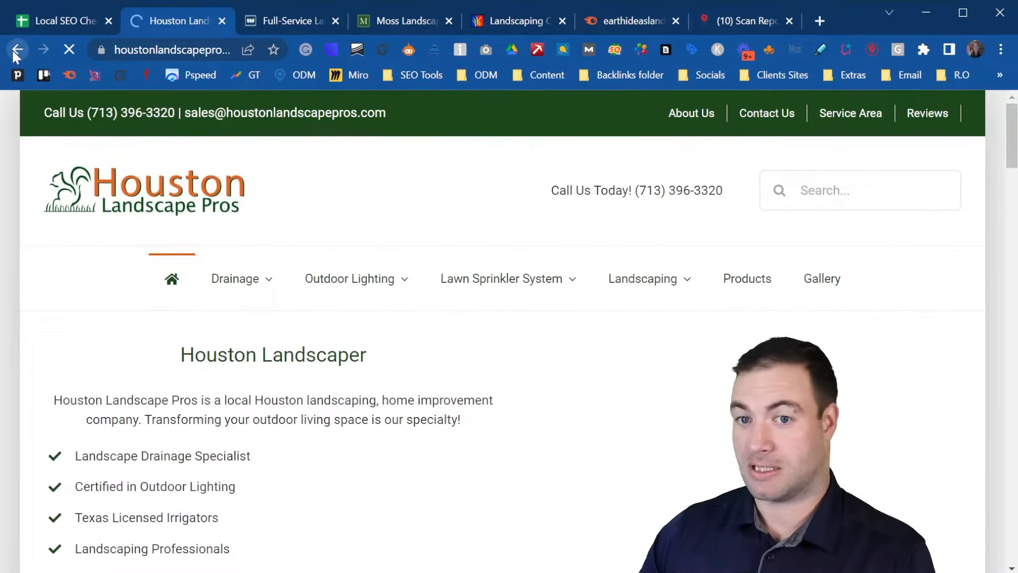
left_click(17, 51)
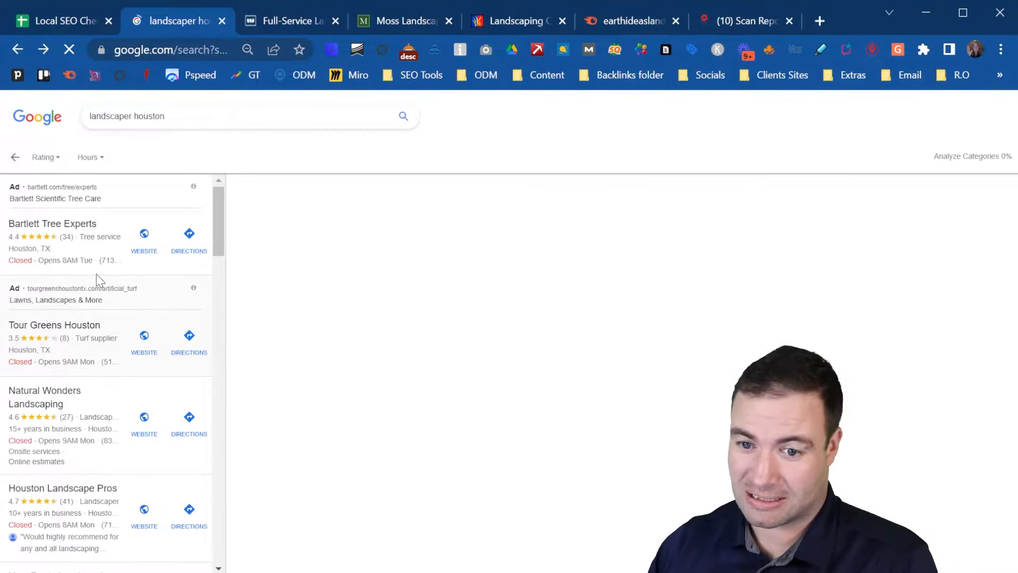
scroll(71, 392, "down", 2)
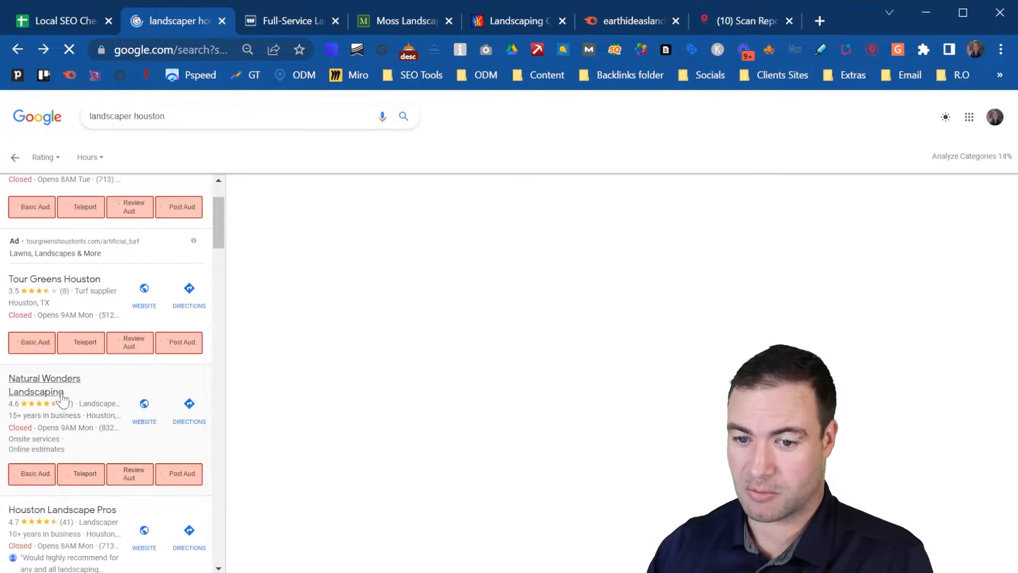
left_click(64, 395)
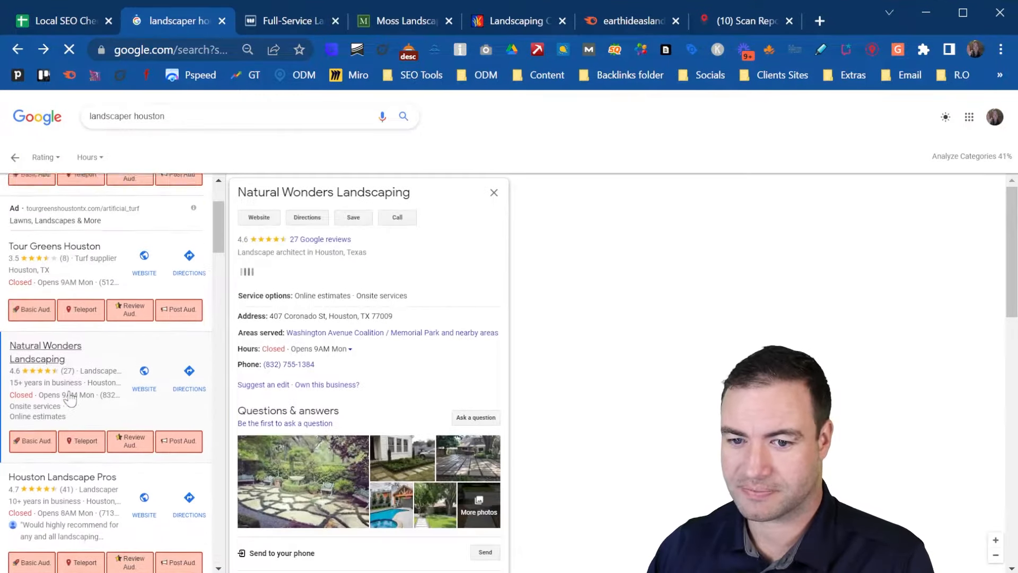
scroll(71, 400, "down", 1)
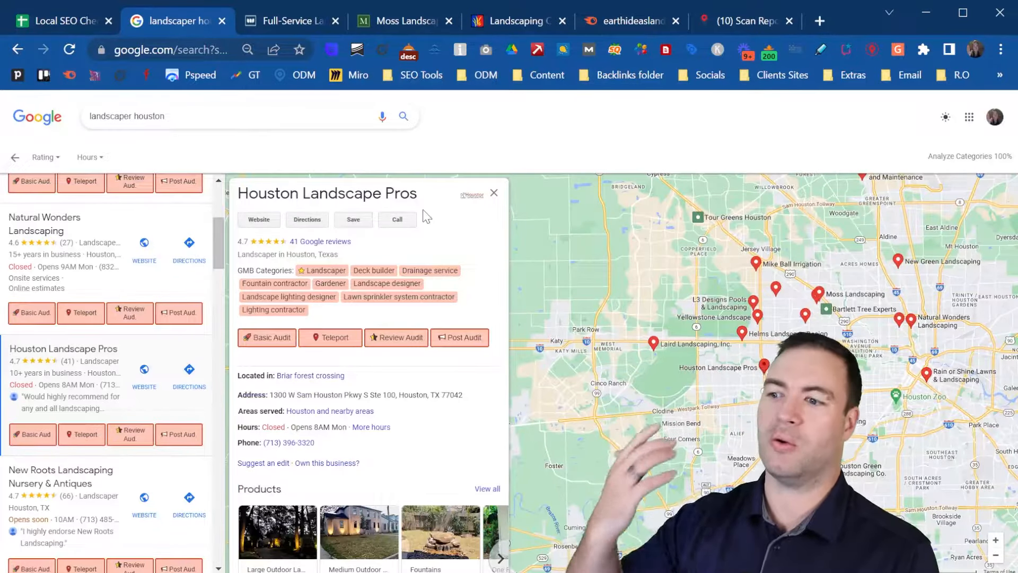
- Copy the name Houston Landscape Pros from its profile into Competitor cell A16 of the GBP Audit sheet
mouse_move(414, 197)
left_click_drag(428, 201, 241, 200)
key("ctrl+c")
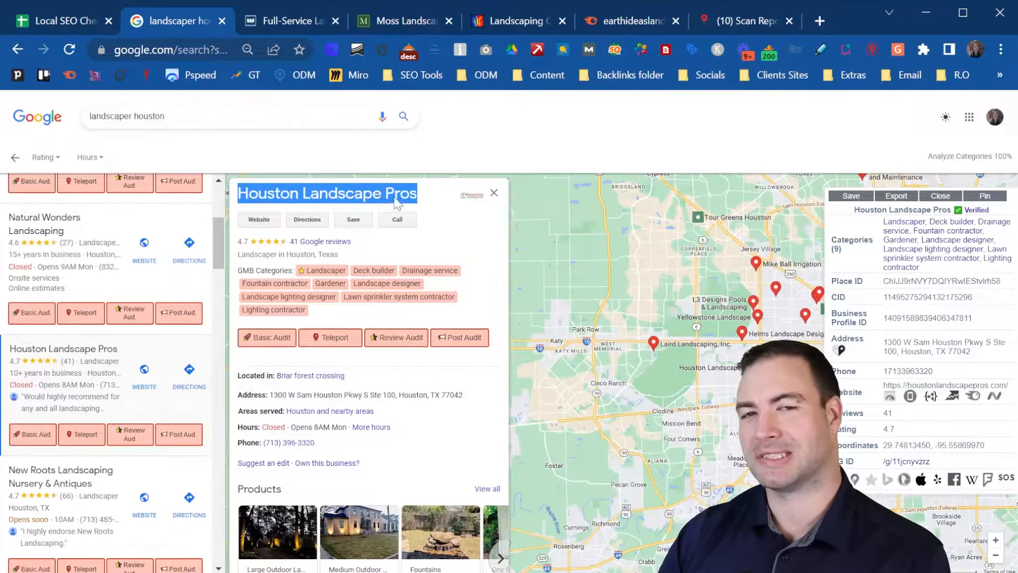
left_click(47, 20)
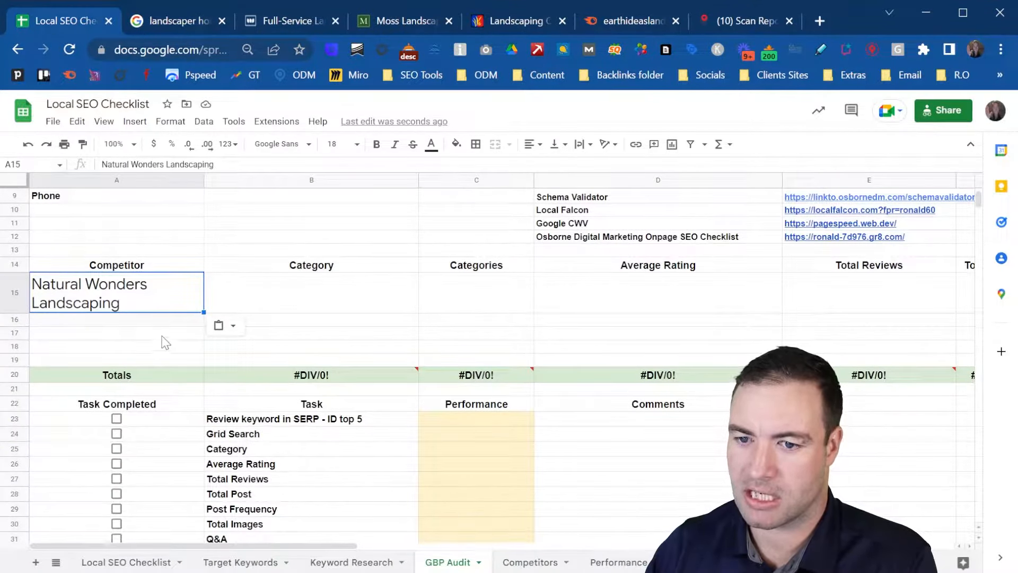
left_click(168, 321)
key("ctrl+v")
- Set the competitor names in A15:A16 to font size 11 and make them bold
left_click_drag(151, 287, 150, 350)
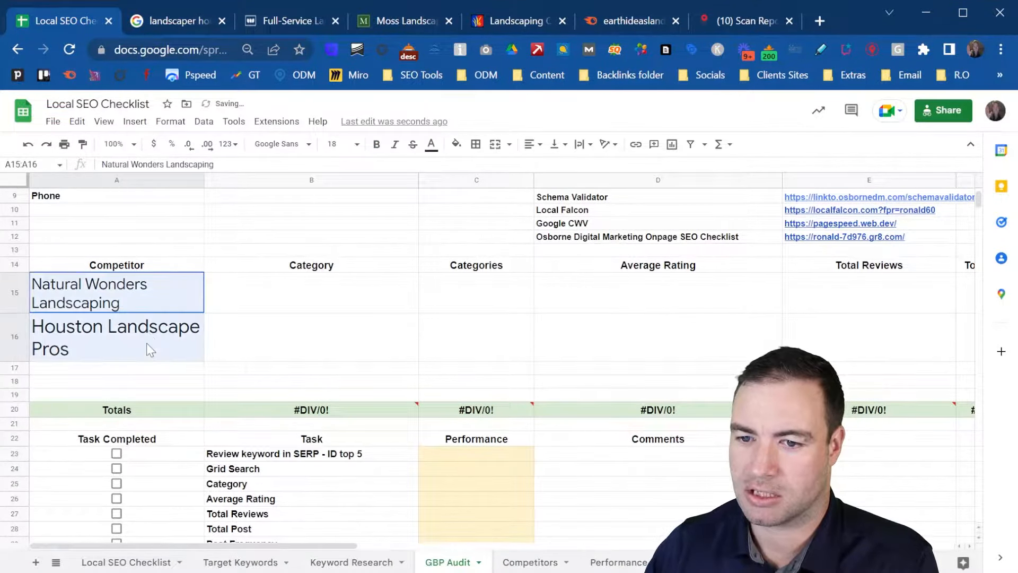
left_click(339, 144)
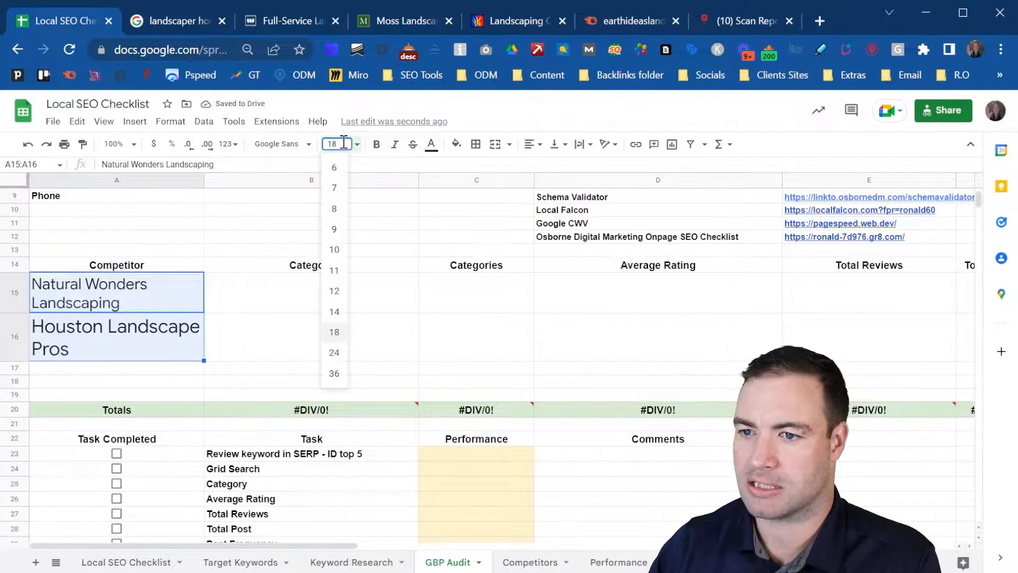
left_click(335, 272)
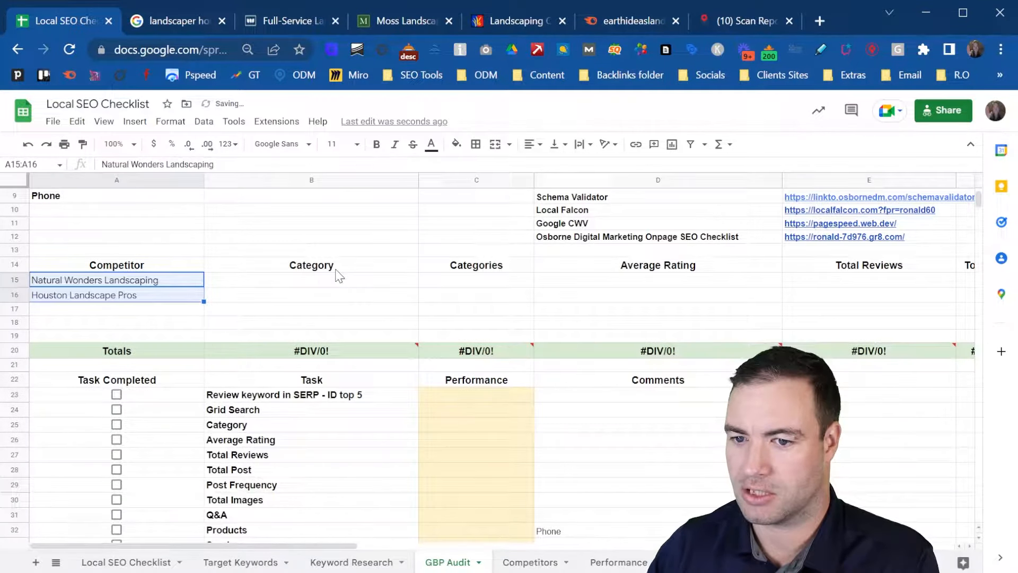
left_click(377, 144)
left_click(262, 308)
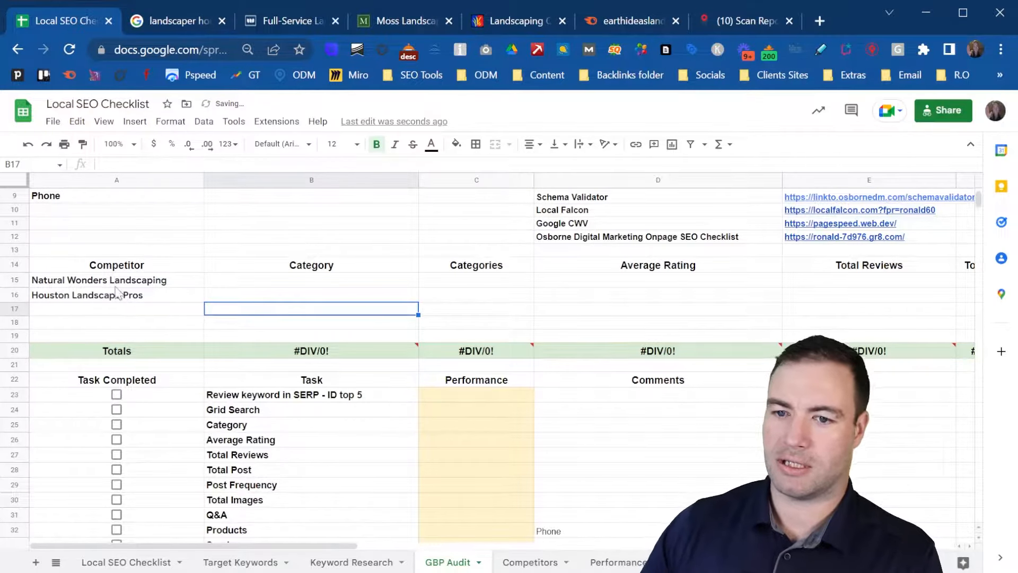
- Copy the full category list from the Natural Wonders Landscaping profile in Google's local results into Category cell B15 of the GBP Audit sheet
left_click(166, 21)
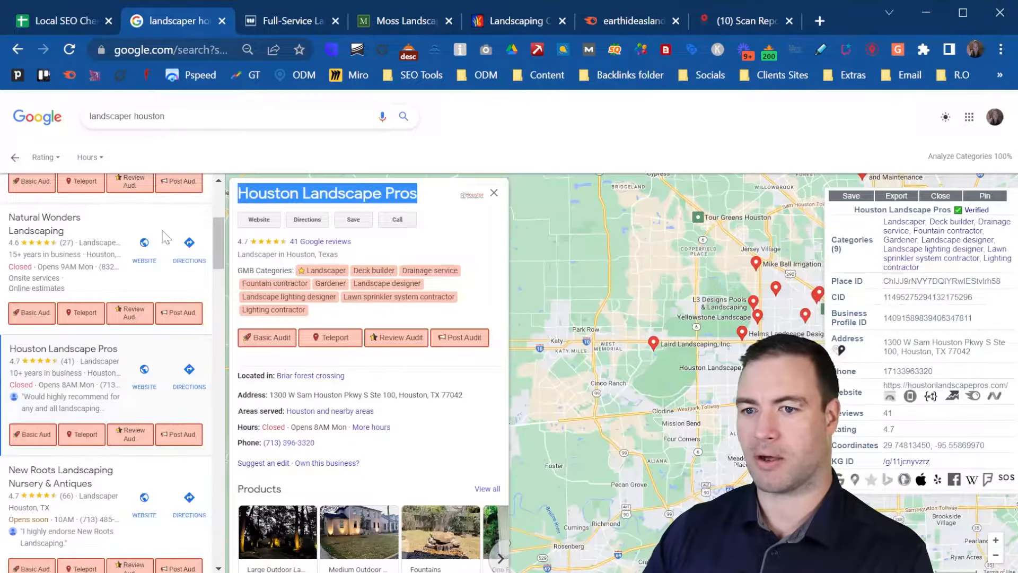
scroll(91, 362, "up", 1)
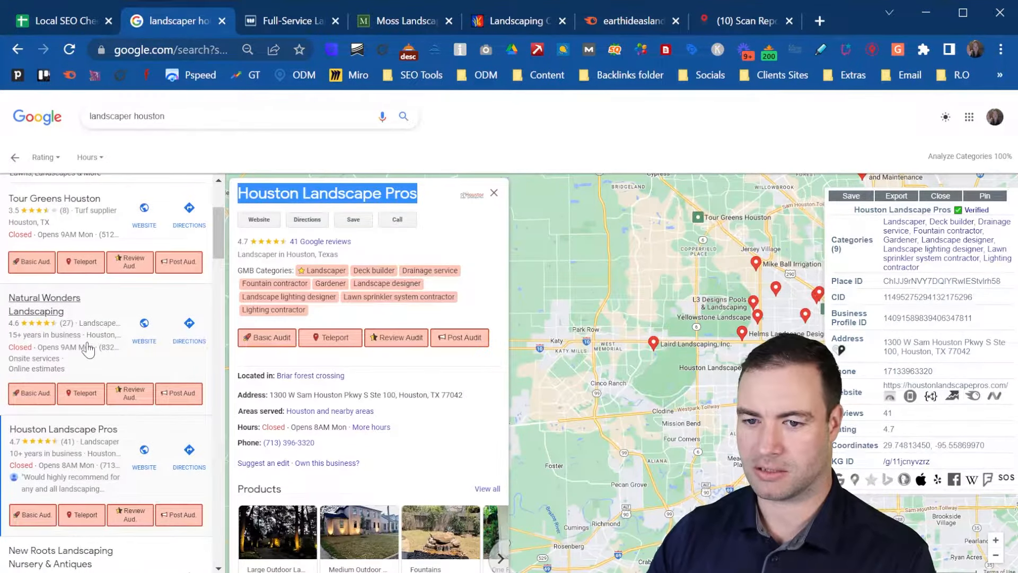
left_click(88, 350)
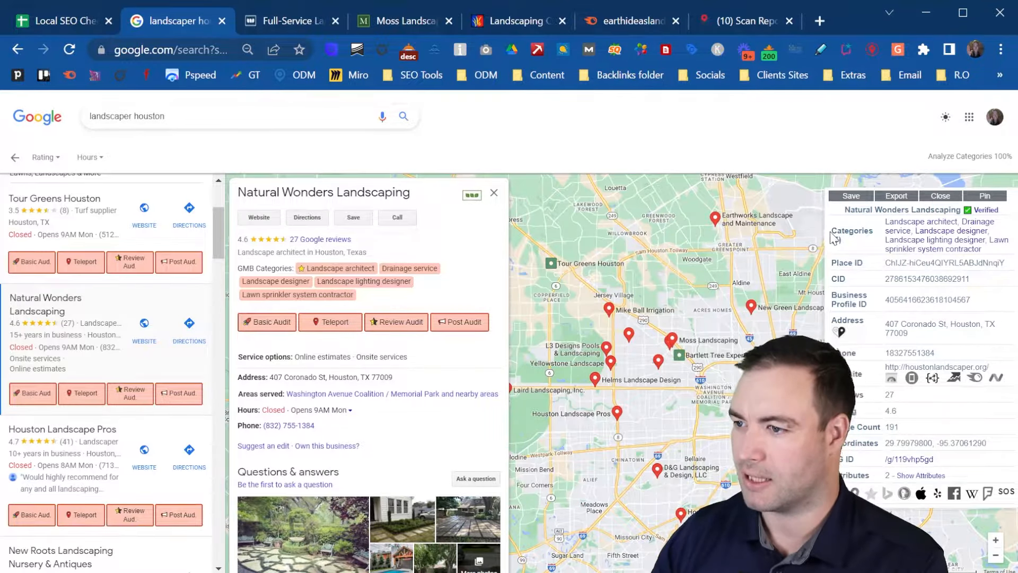
left_click_drag(997, 258, 883, 230)
key("ctrl+c")
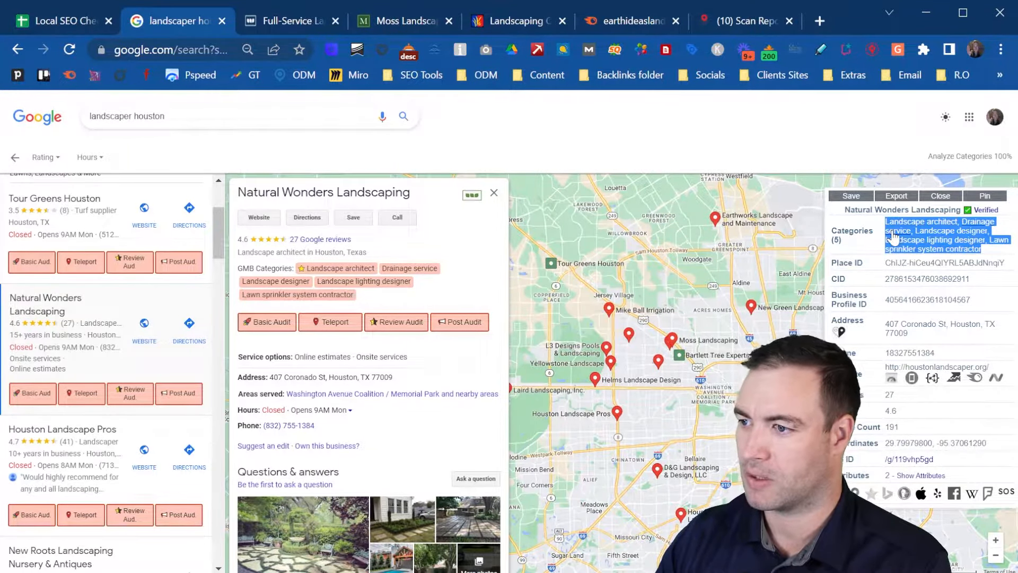
left_click(49, 17)
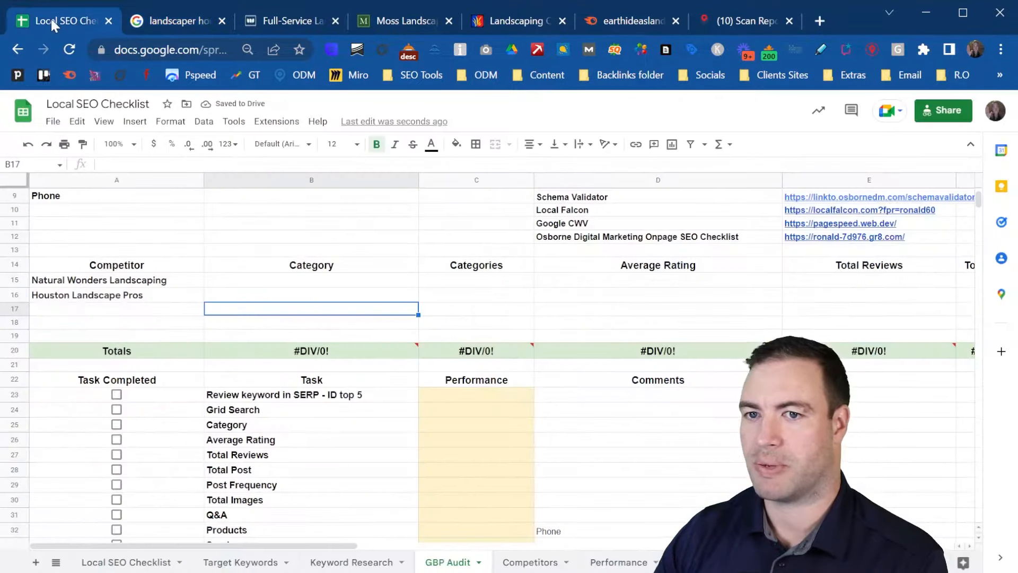
left_click(364, 281)
key("ctrl+v")
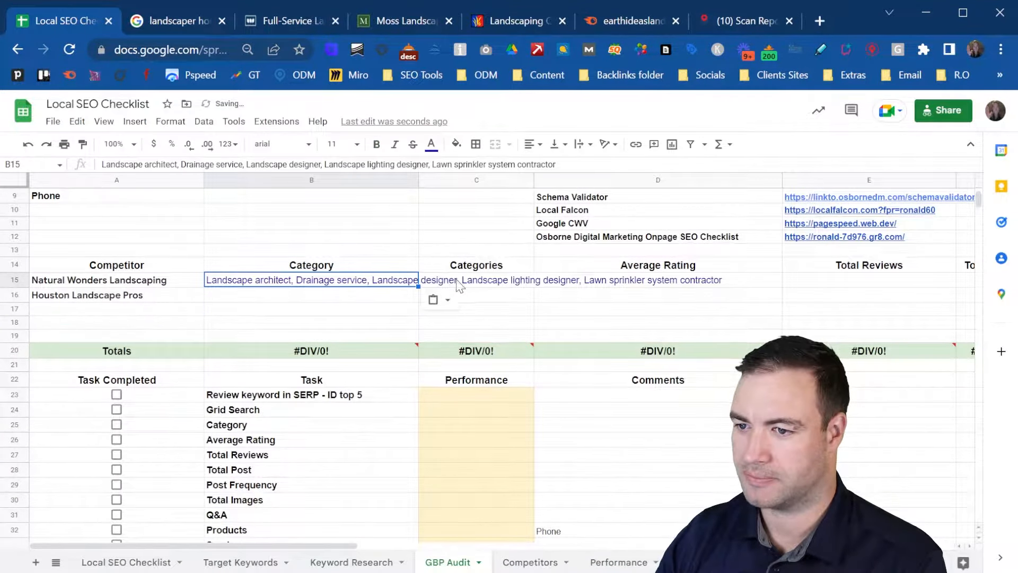
- Enter 5 in Categories cell C15 for Natural Wonders Landscaping
left_click(465, 280)
type("5")
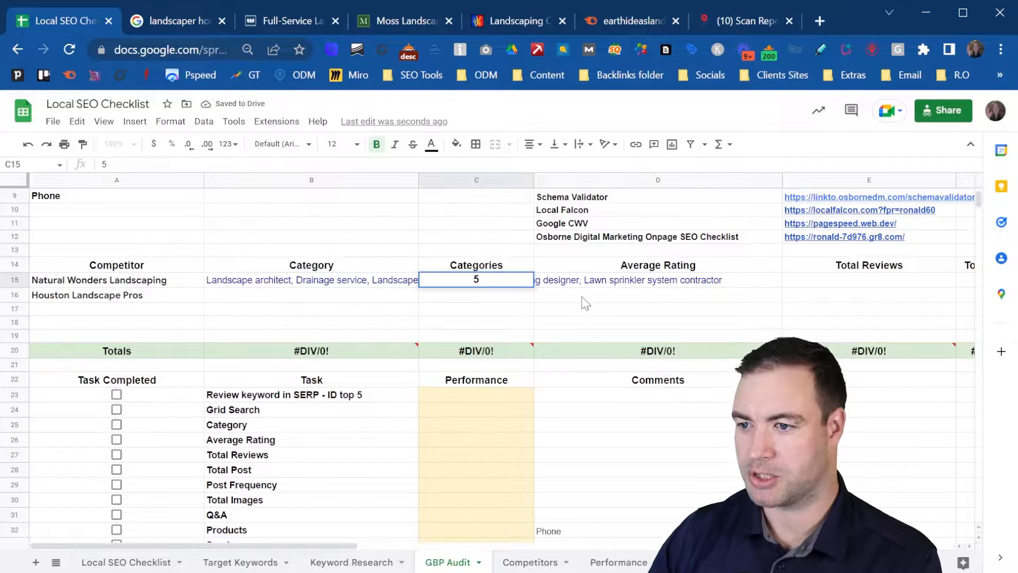
left_click(583, 296)
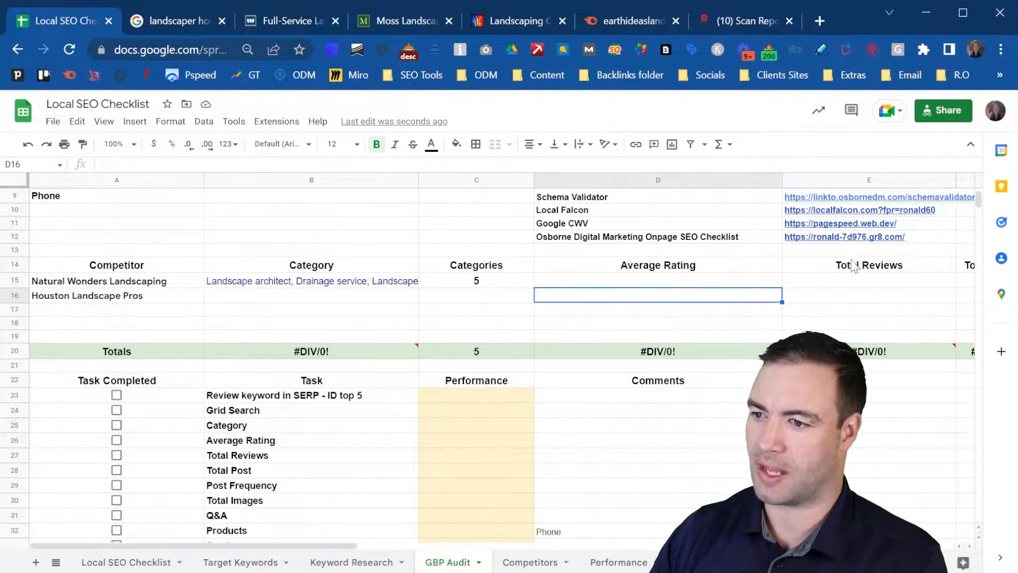
- Look up Natural Wonders Landscaping's rating and reviews on Google, and enter 4.6 in Average Rating cell D15 and 27 in Total Reviews cell E15
left_click(186, 14)
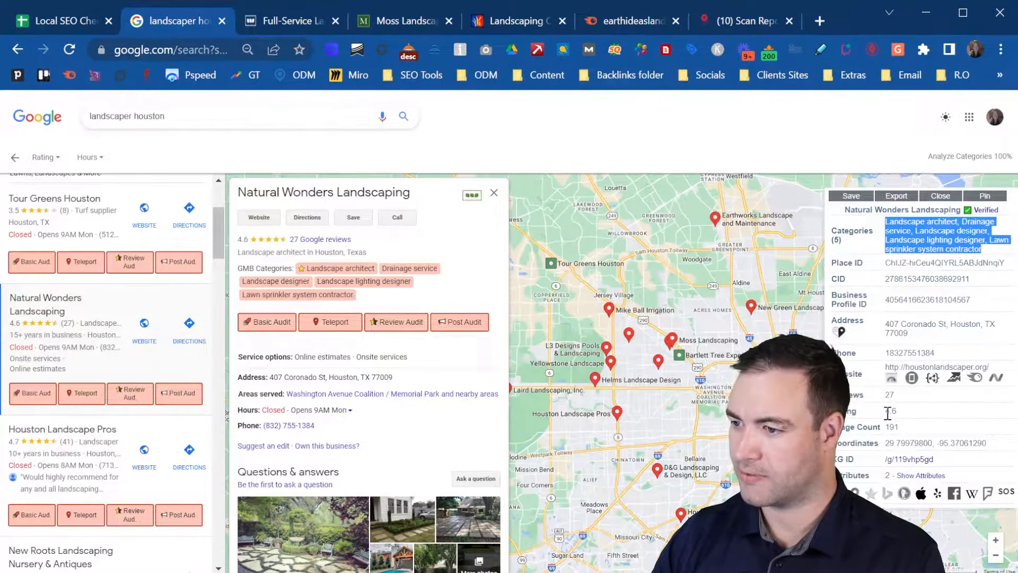
left_click(61, 15)
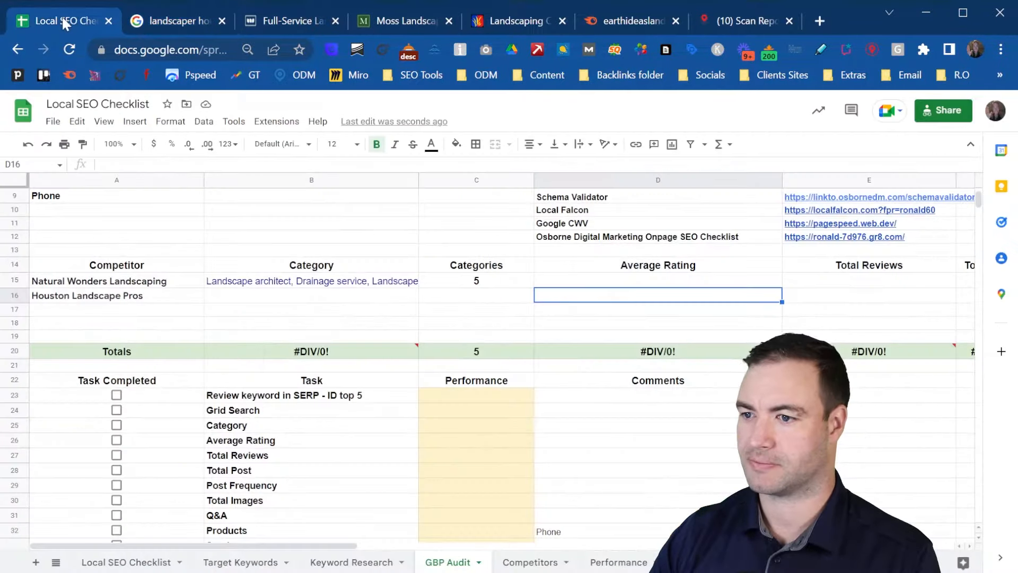
left_click(657, 281)
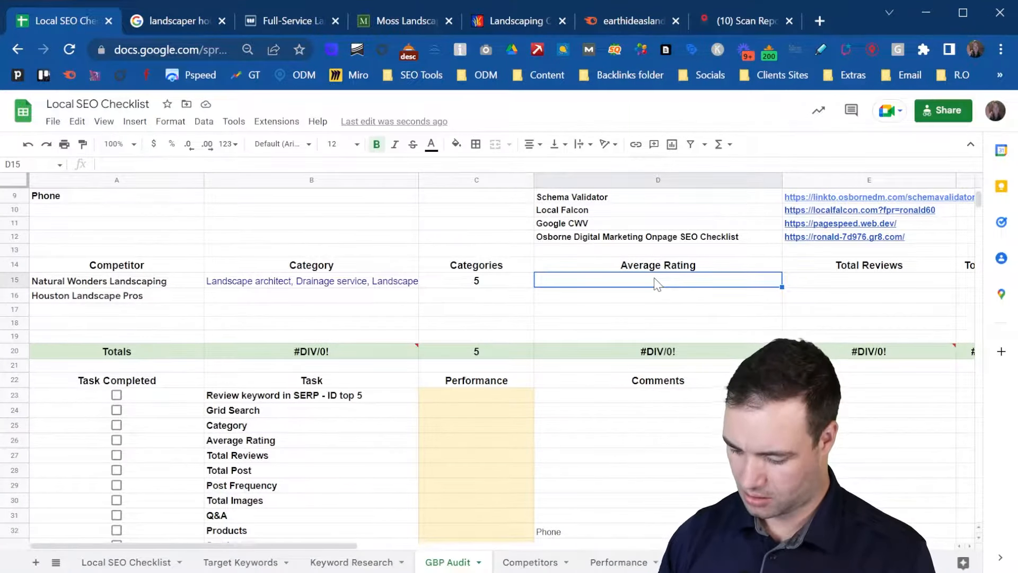
type("27")
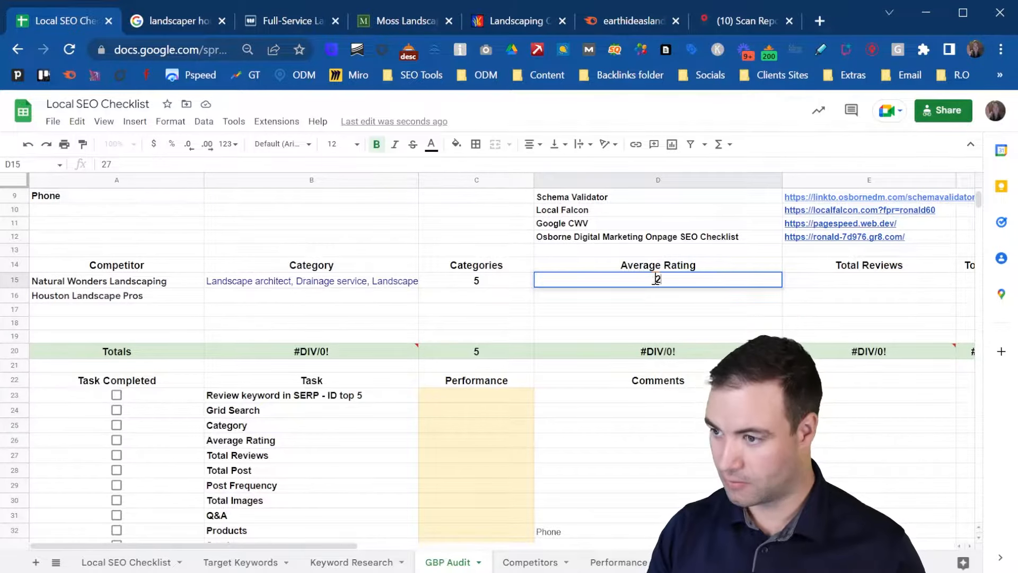
key("BackSpace")
key("BackSpace")
type("4.6")
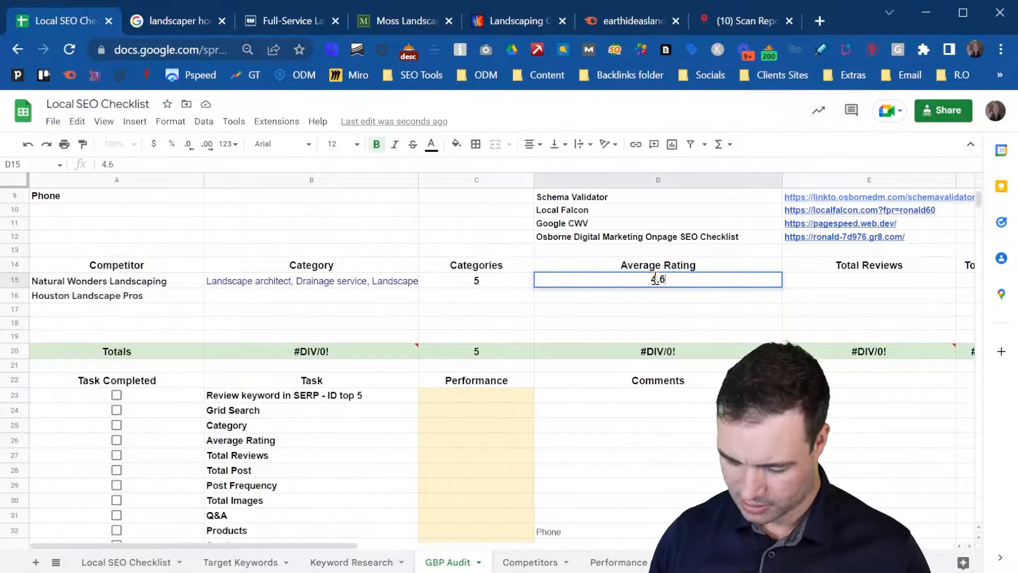
key("Tab")
type("27")
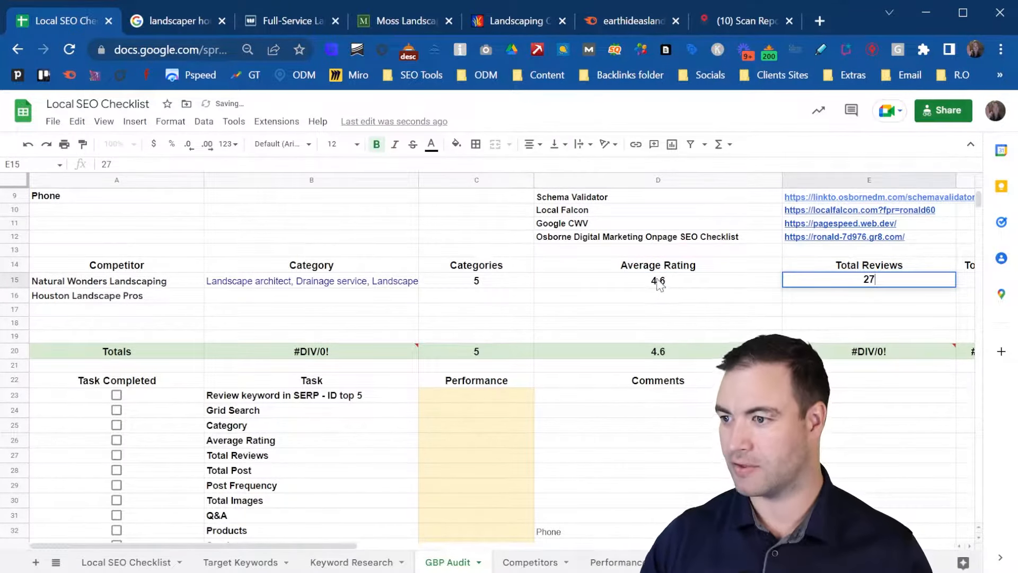
key("Return")
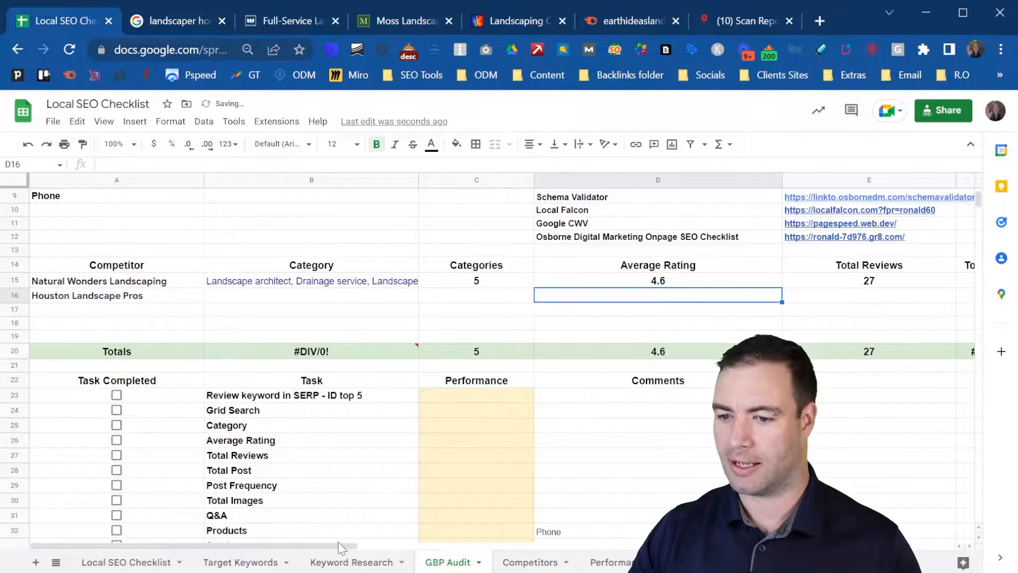
- Check the image count in the Natural Wonders Landscaping profile and enter 191 in Total Images cell G15
left_click_drag(324, 545, 593, 551)
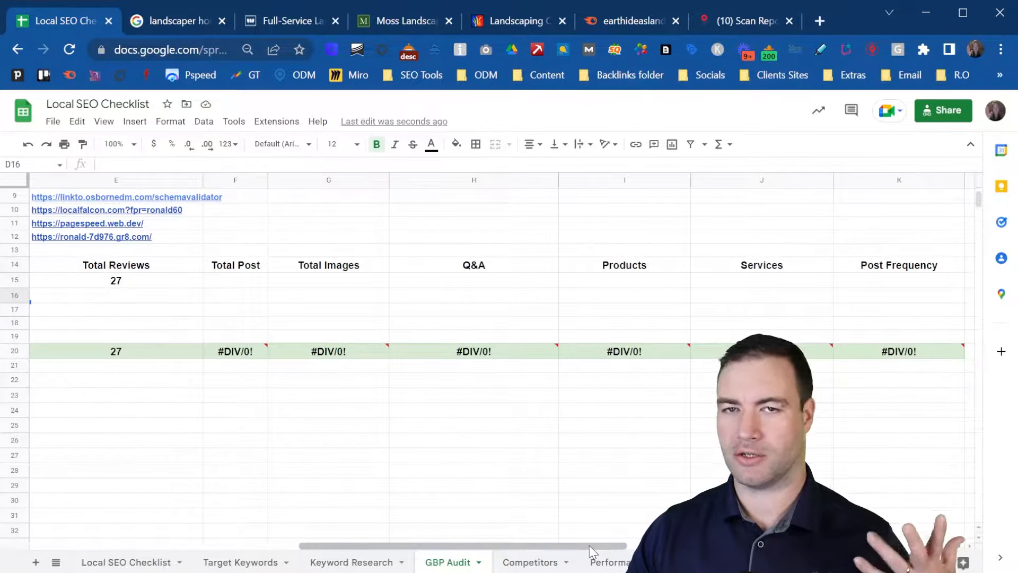
left_click(280, 286)
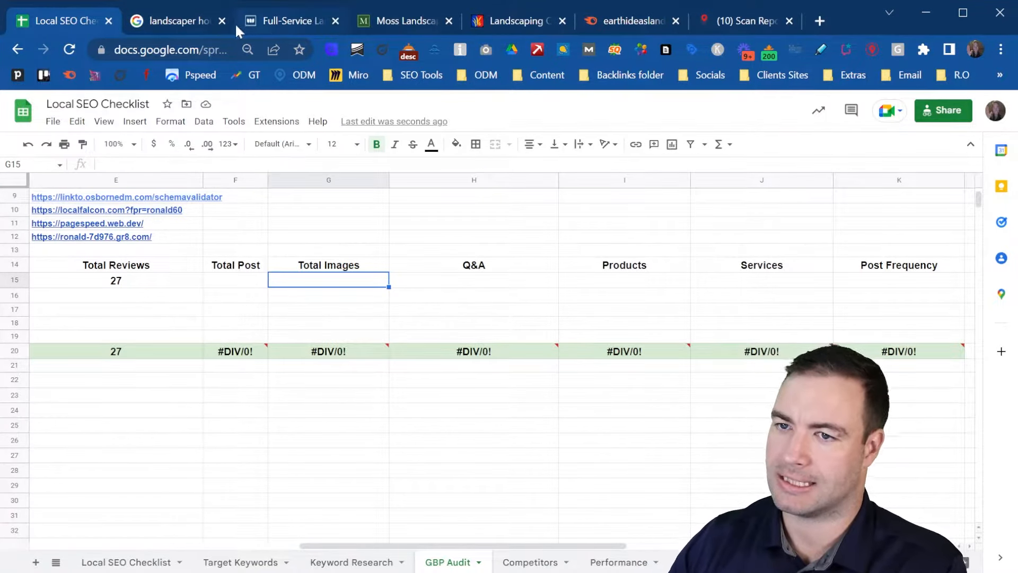
left_click(193, 17)
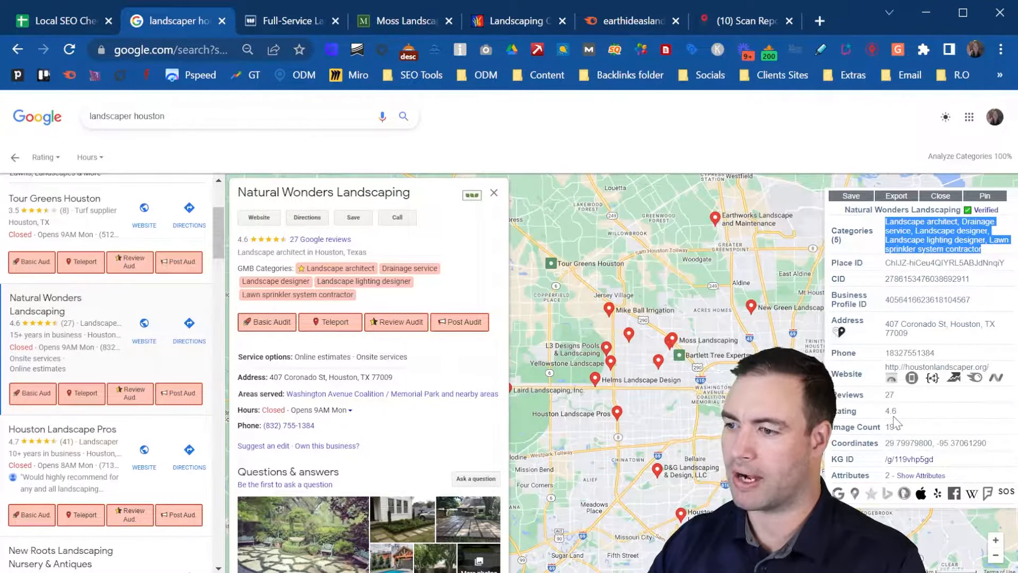
left_click(88, 18)
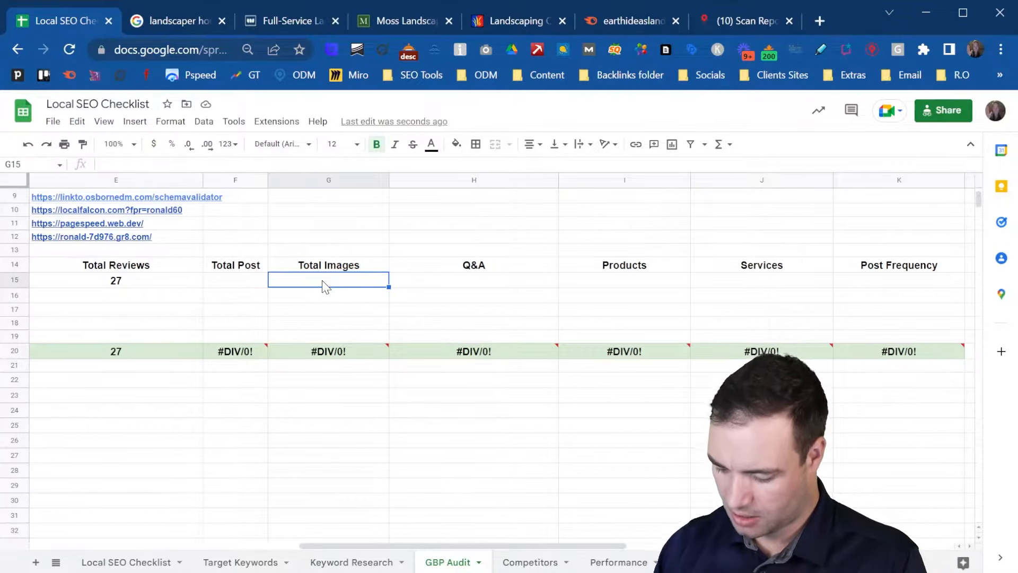
type("191")
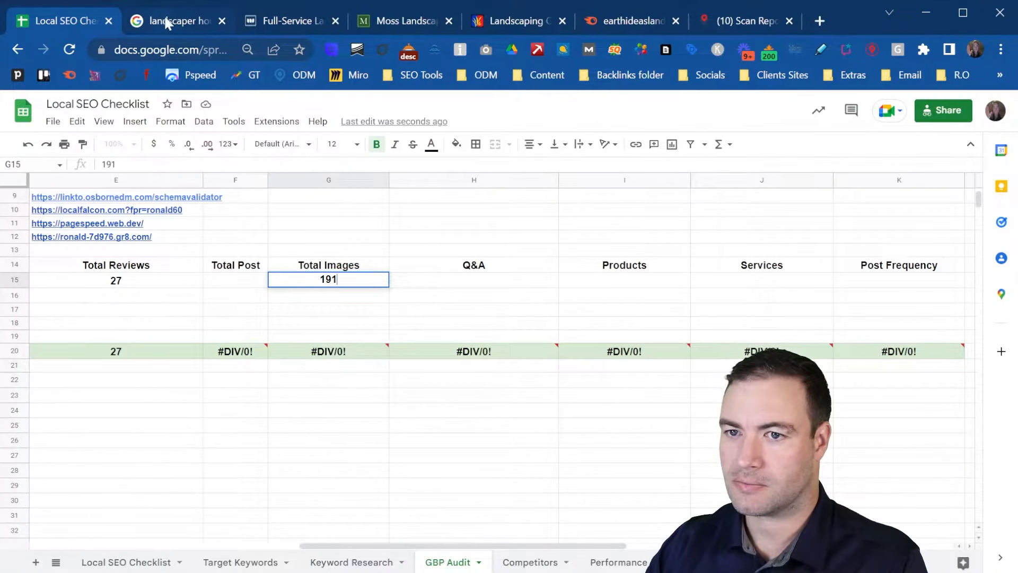
left_click(166, 21)
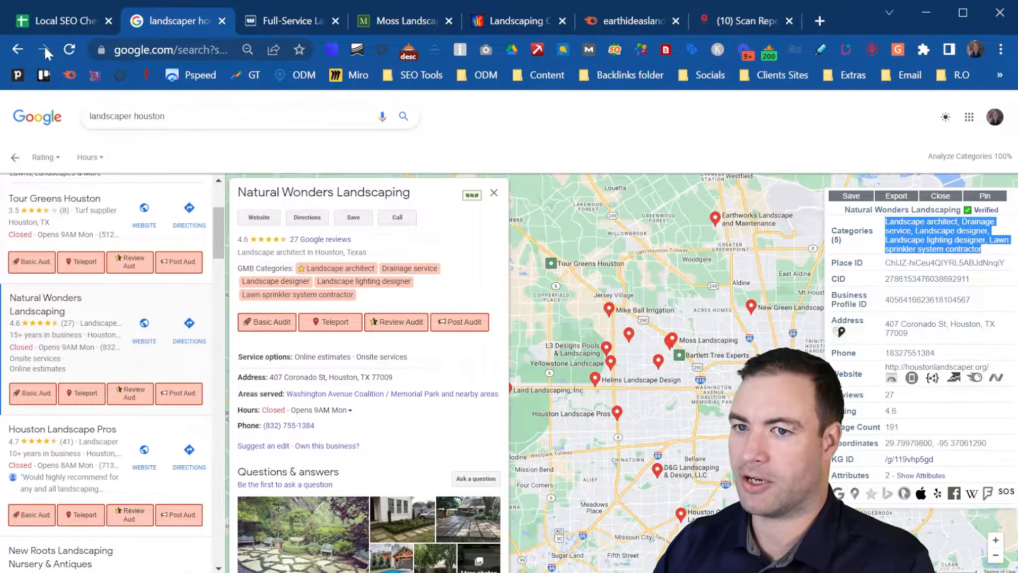
left_click(64, 22)
type("191")
- Check the questions and answers in the Natural Wonders Landscaping profile and enter 0 in Q&A cell H15
left_click(468, 288)
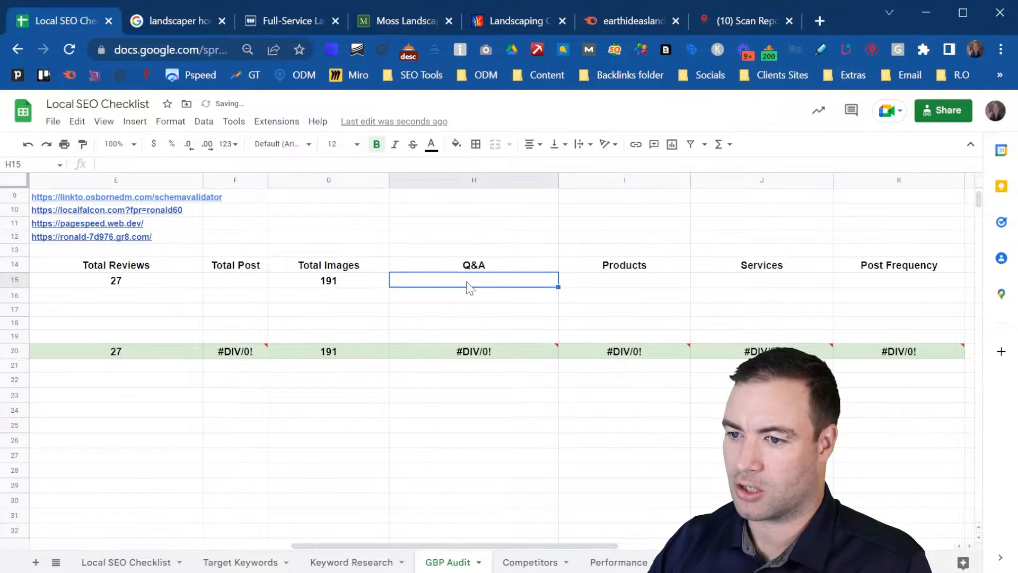
left_click(175, 21)
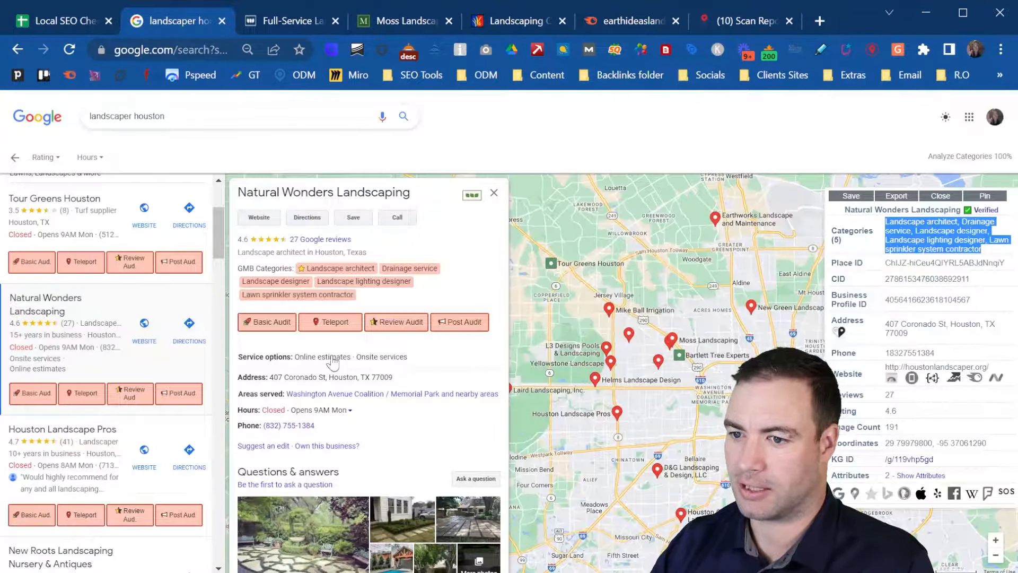
scroll(355, 415, "down", 2)
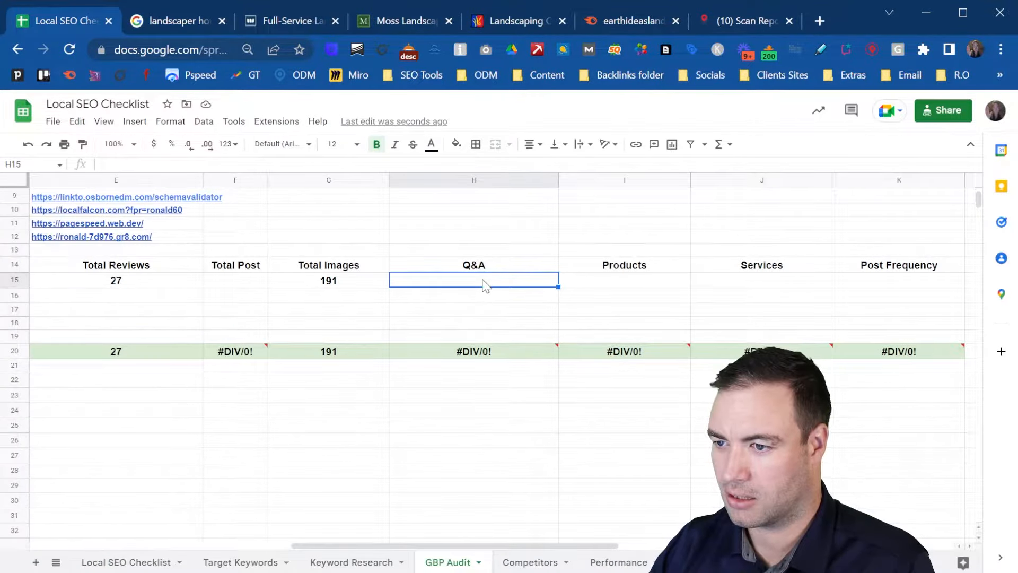
type("0")
left_click(636, 280)
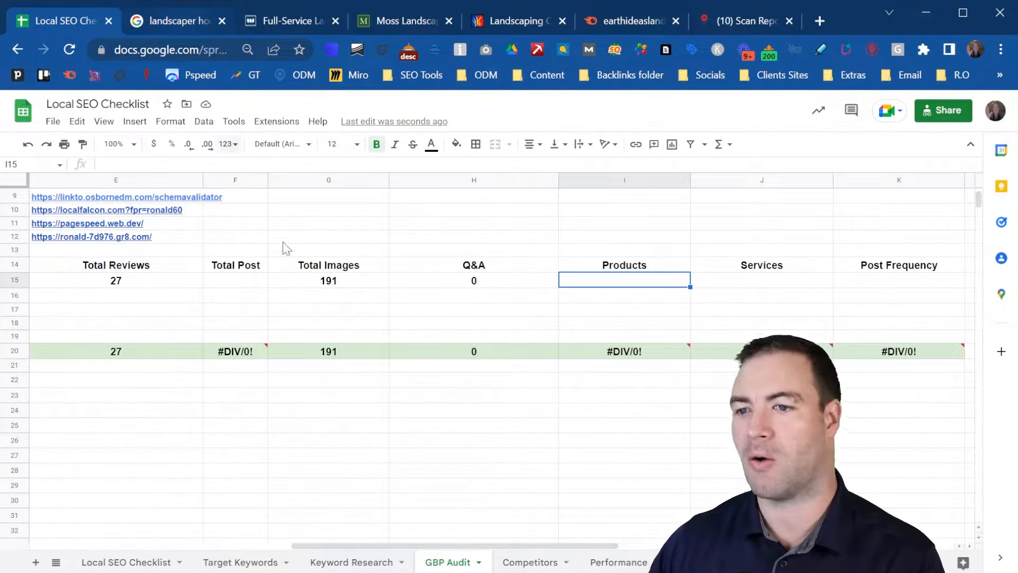
- Look through the Natural Wonders Landscaping profile on Google for products and send the profile to the samsung SM-G998B phone
left_click(167, 26)
scroll(426, 375, "down", 15)
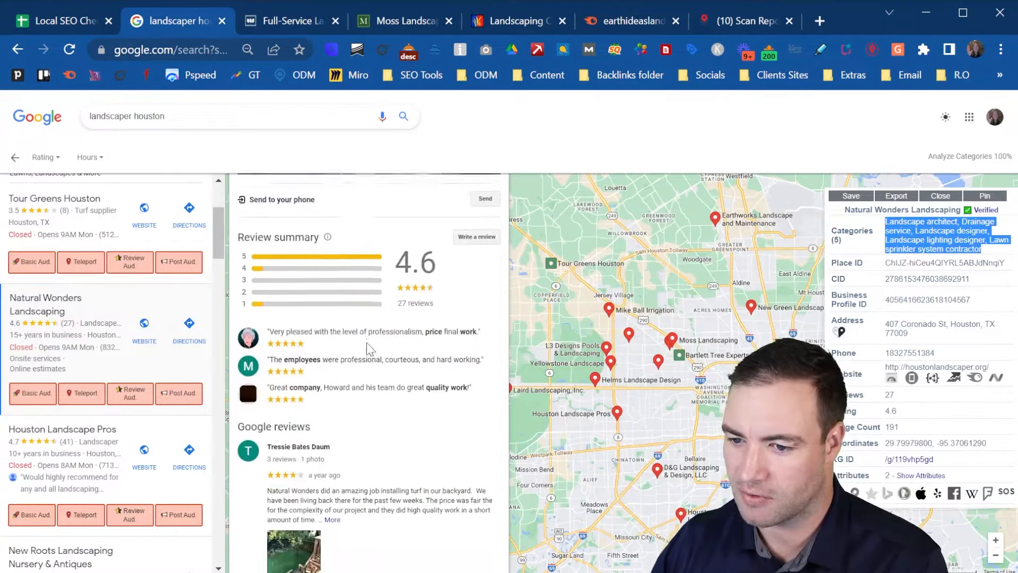
scroll(368, 354, "down", 4)
scroll(363, 340, "up", 18)
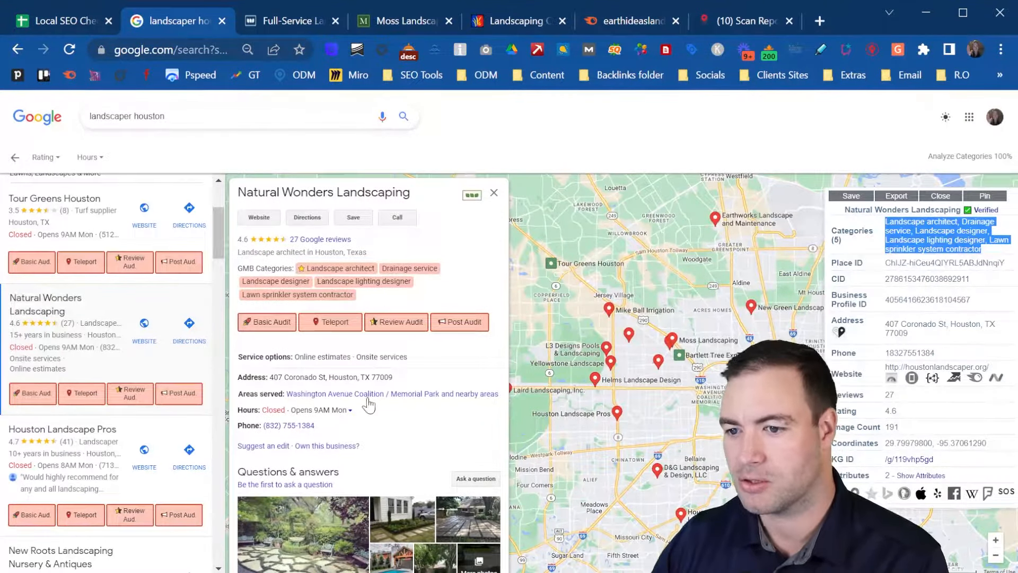
scroll(382, 327, "down", 6)
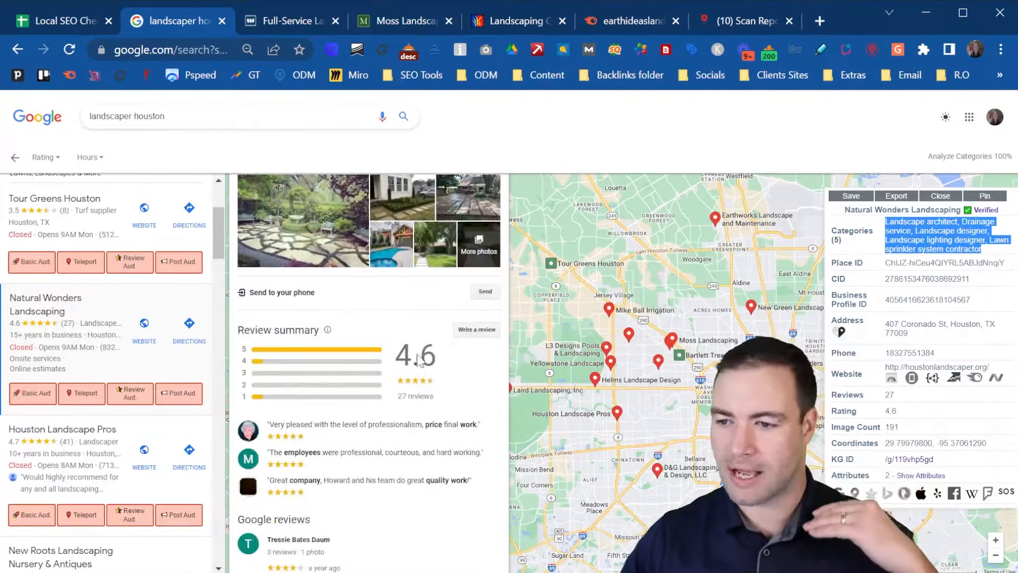
left_click(485, 293)
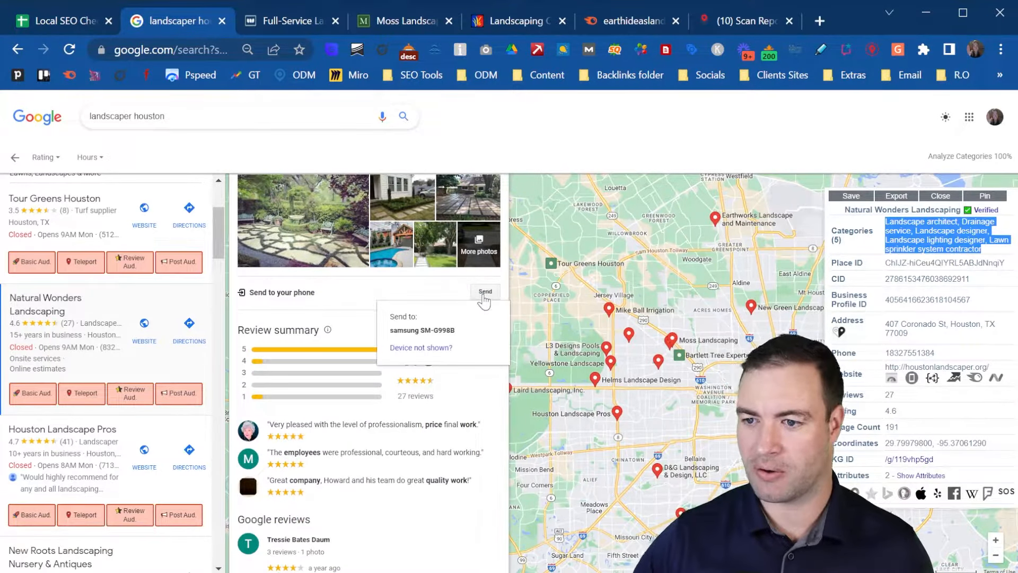
left_click(432, 333)
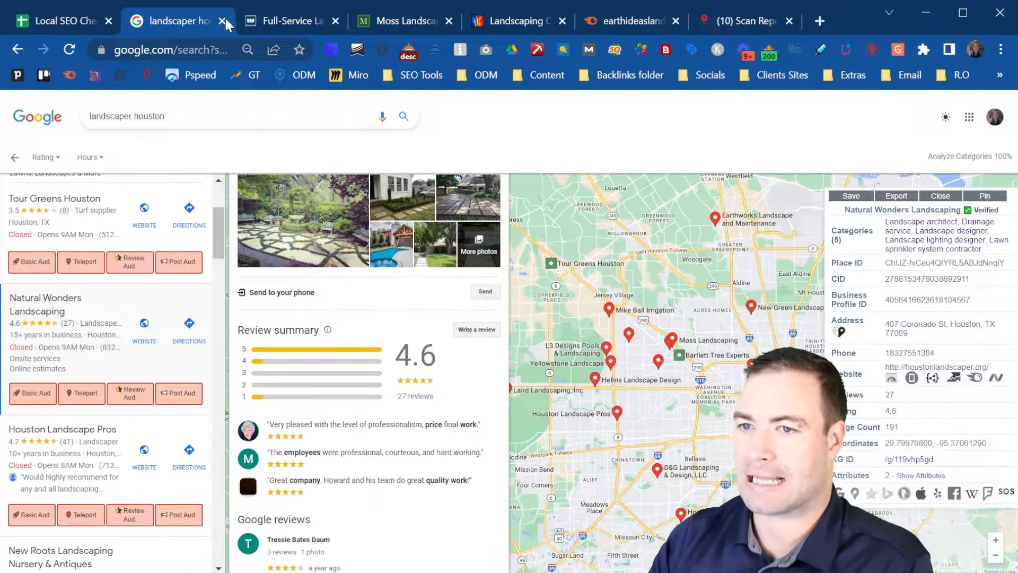
- Enter 0 in Products cell I15 and 27 in Services cell J15 of the GBP Audit sheet
left_click(62, 21)
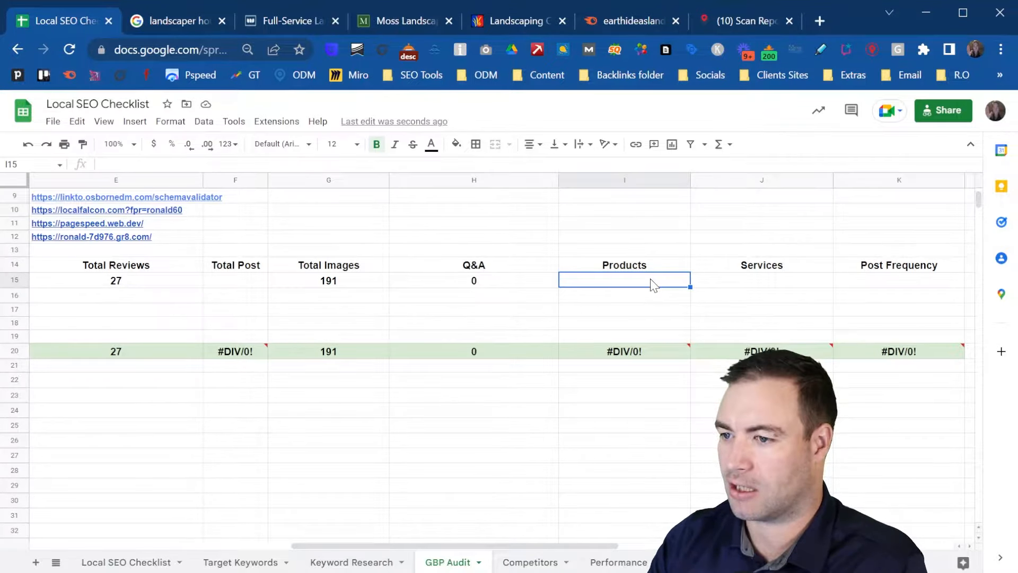
type("0")
left_click(743, 292)
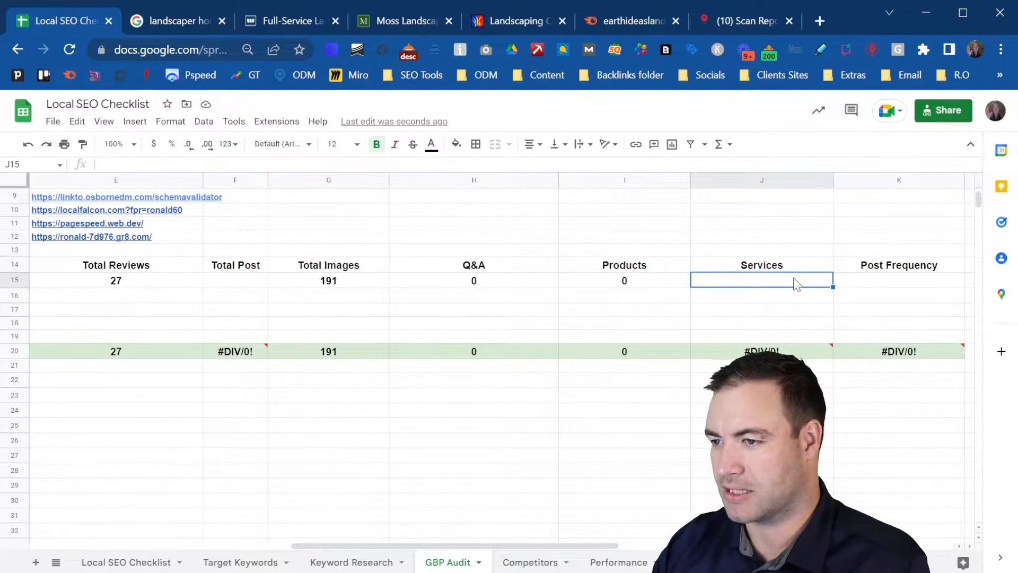
type("27")
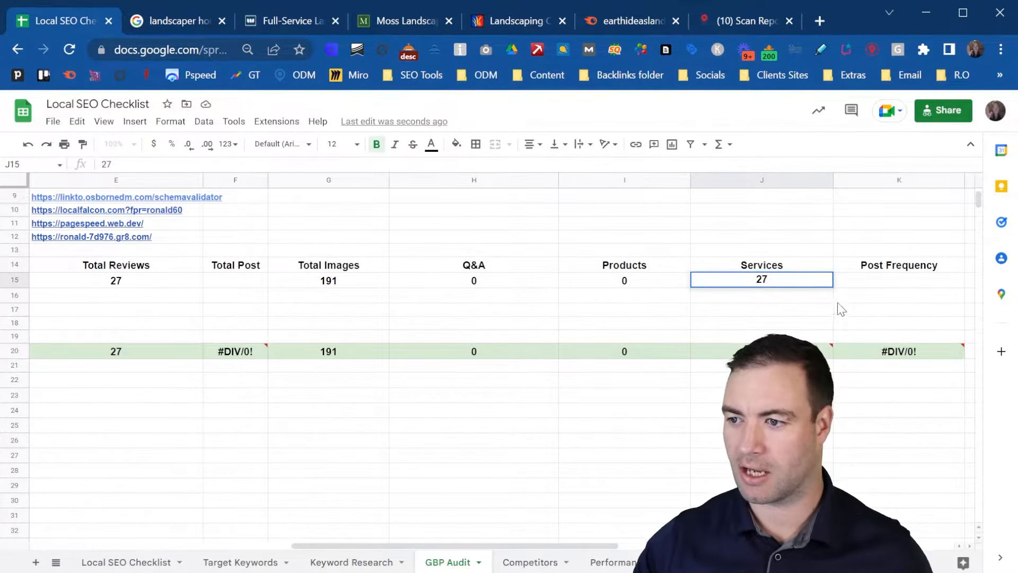
left_click(819, 311)
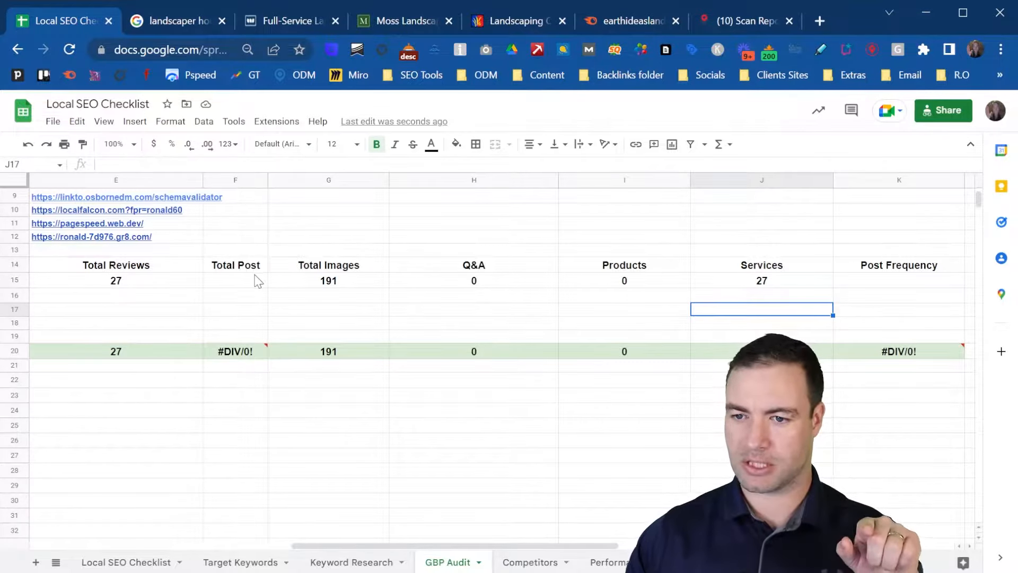
- Run a Post Audit on the Natural Wonders Landscaping profile and check its total number of posts and post frequency
left_click(159, 13)
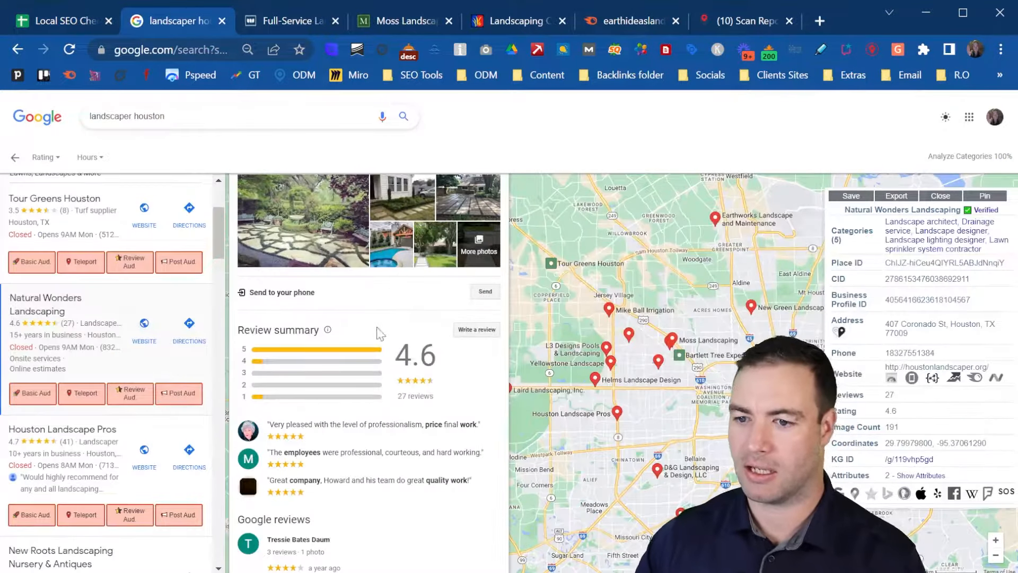
scroll(387, 337, "up", 6)
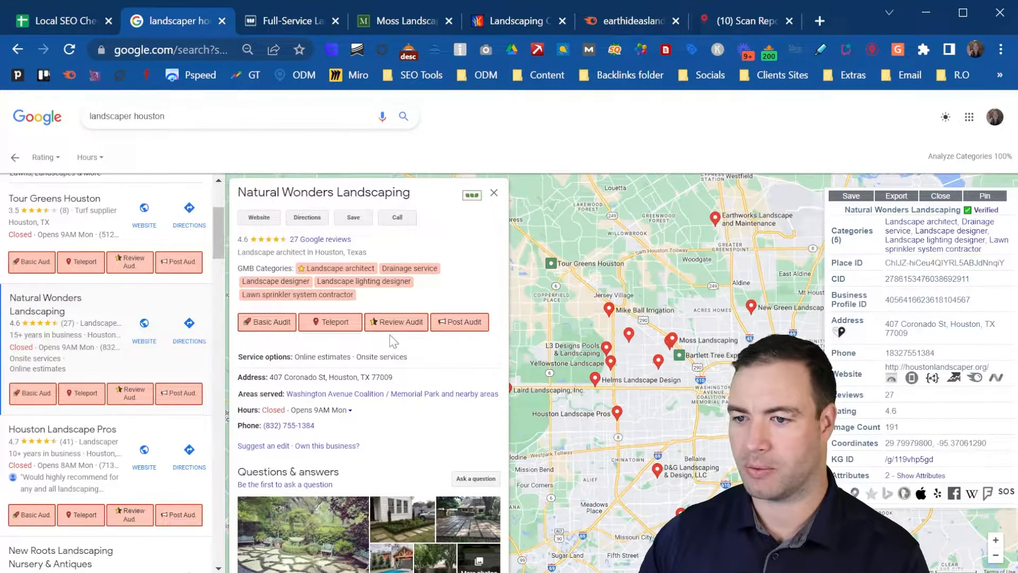
left_click(460, 324)
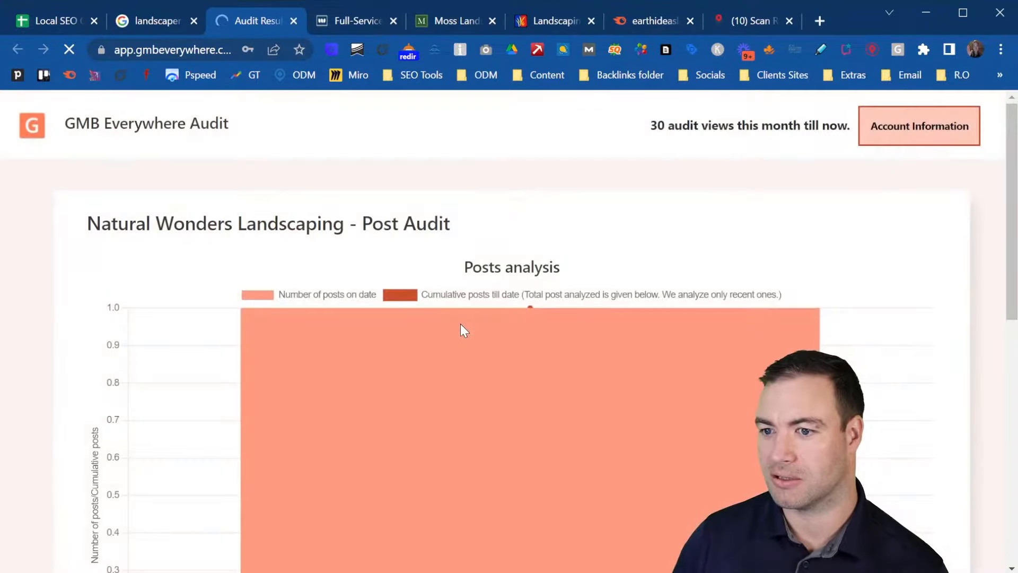
scroll(459, 326, "down", 8)
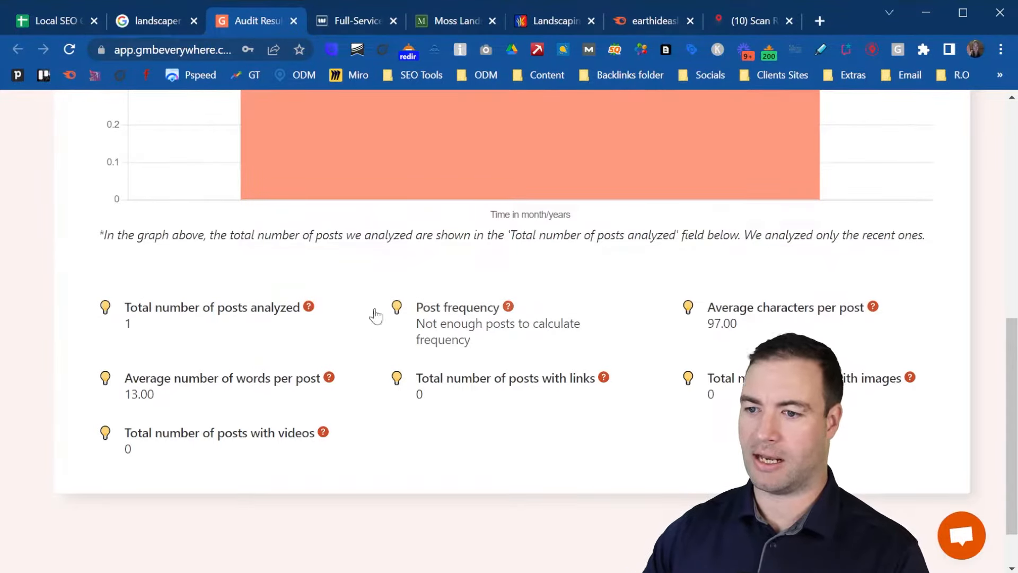
- Enter 1 in Total Post cell F15 of the GBP Audit sheet for Natural Wonders Landscaping
left_click(49, 24)
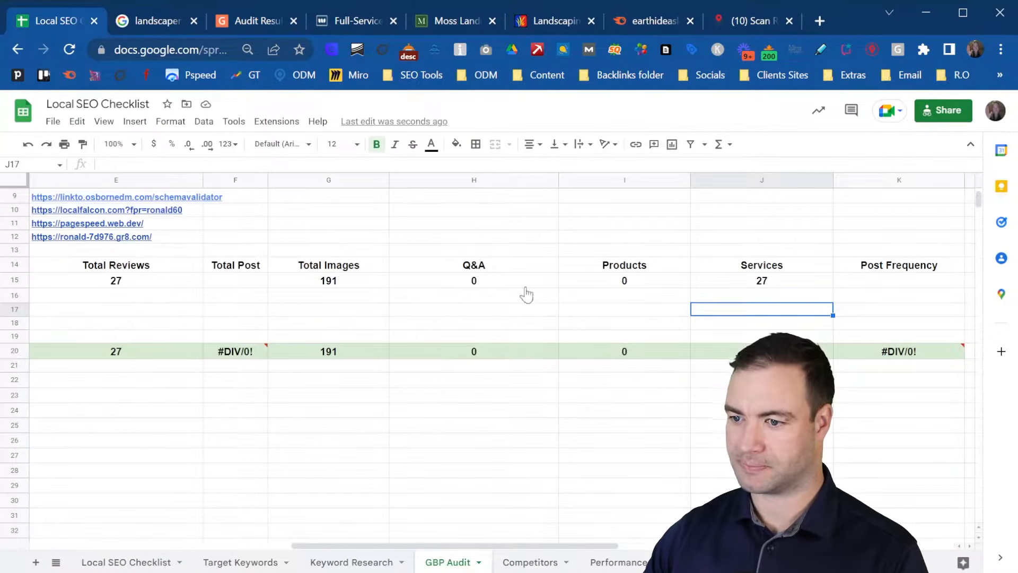
left_click(872, 281)
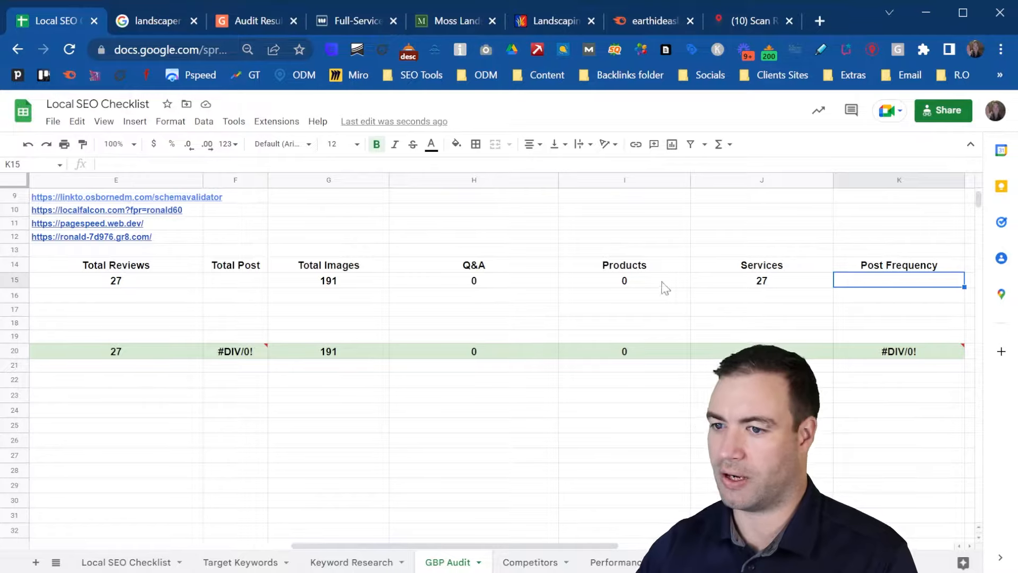
left_click(246, 284)
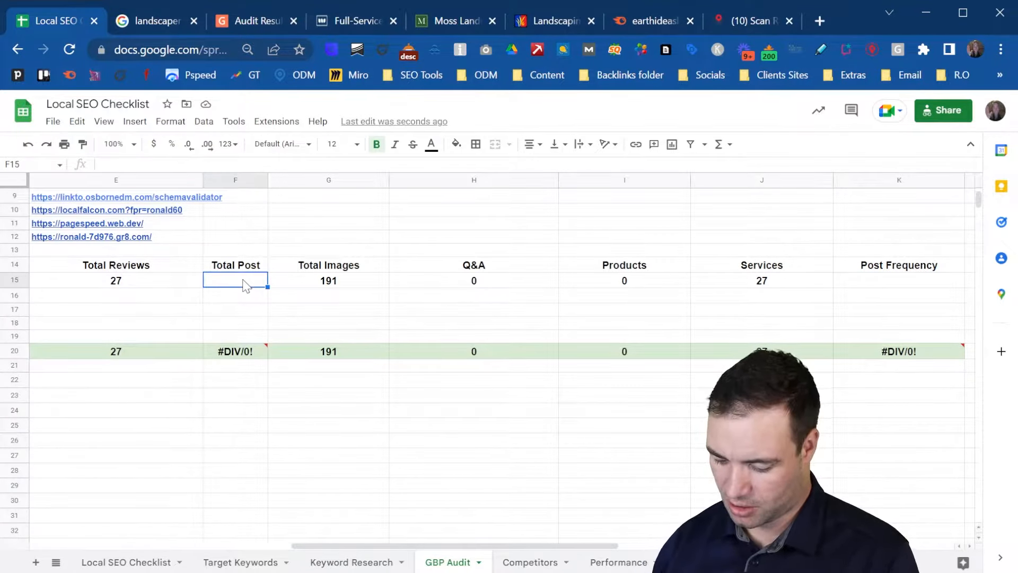
type("1")
left_click(236, 310)
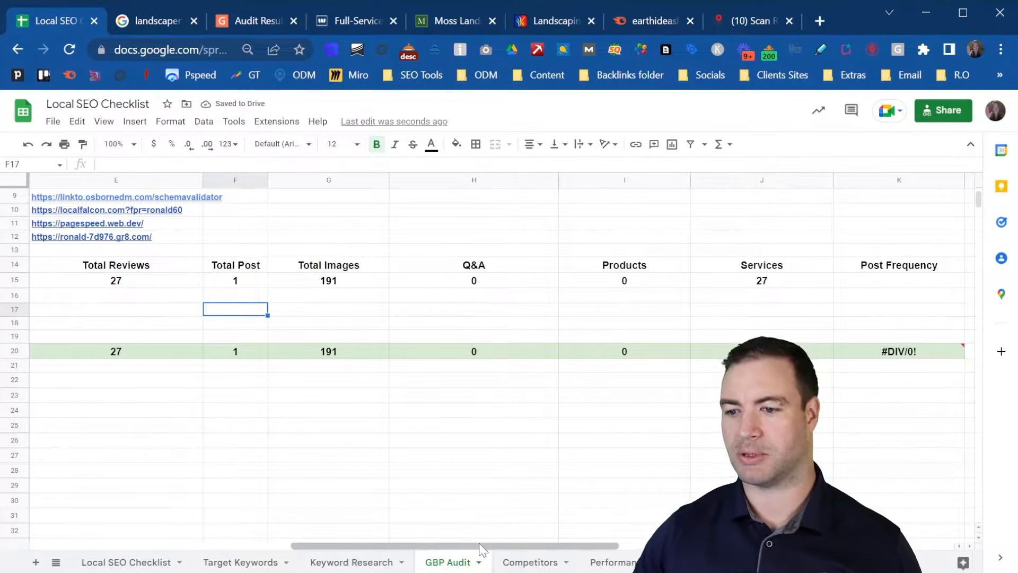
- Open the Houston Landscape Pros profile on Google and copy its full category list into Category cell B16 of the GBP Audit sheet
left_click_drag(480, 546, 41, 548)
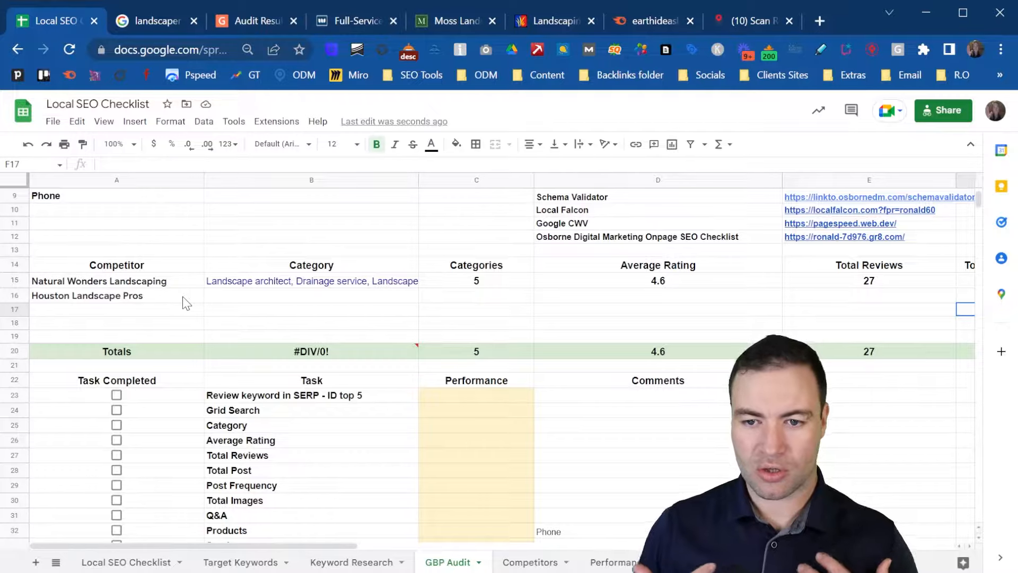
left_click(141, 21)
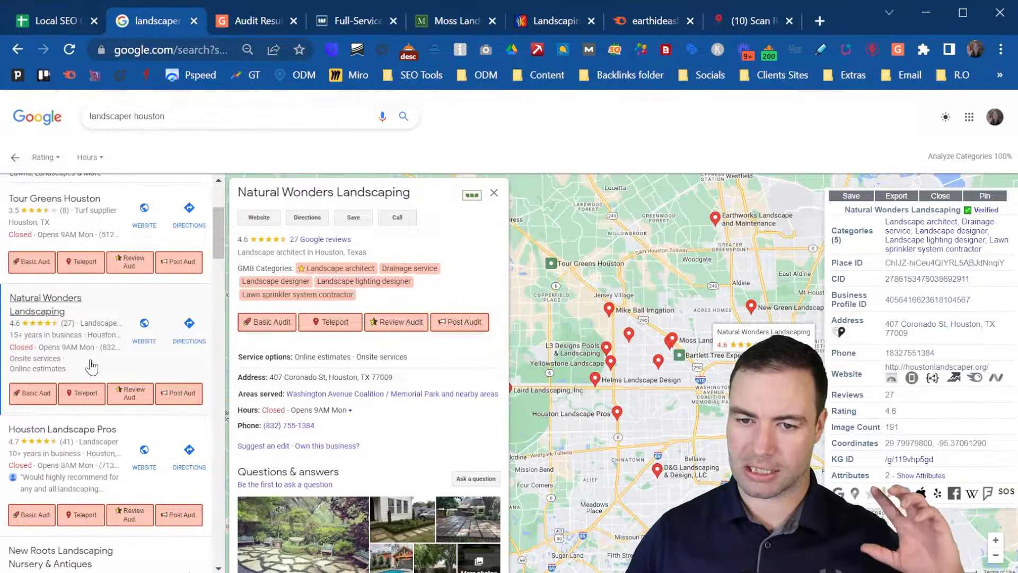
scroll(91, 366, "down", 2)
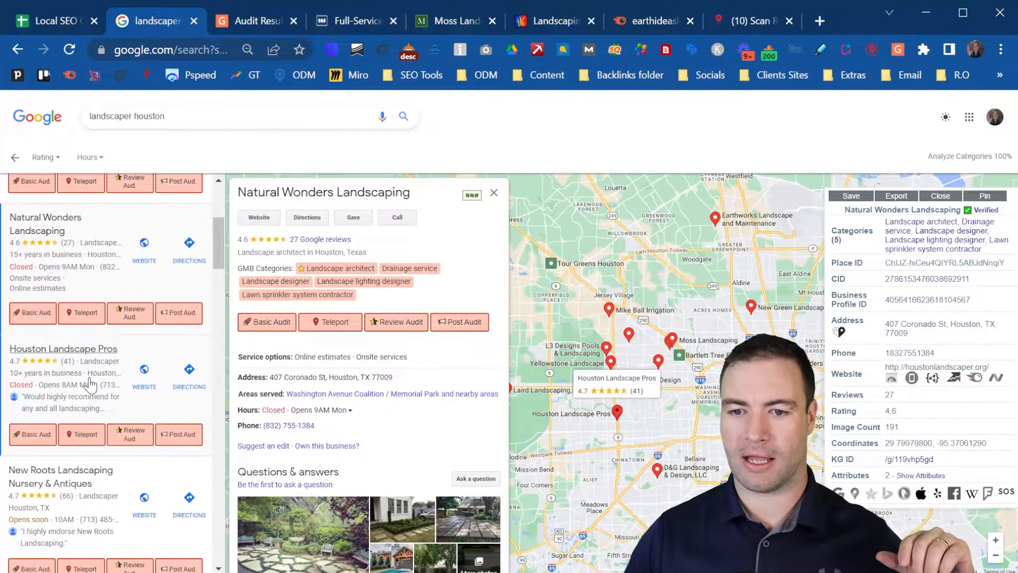
left_click(91, 382)
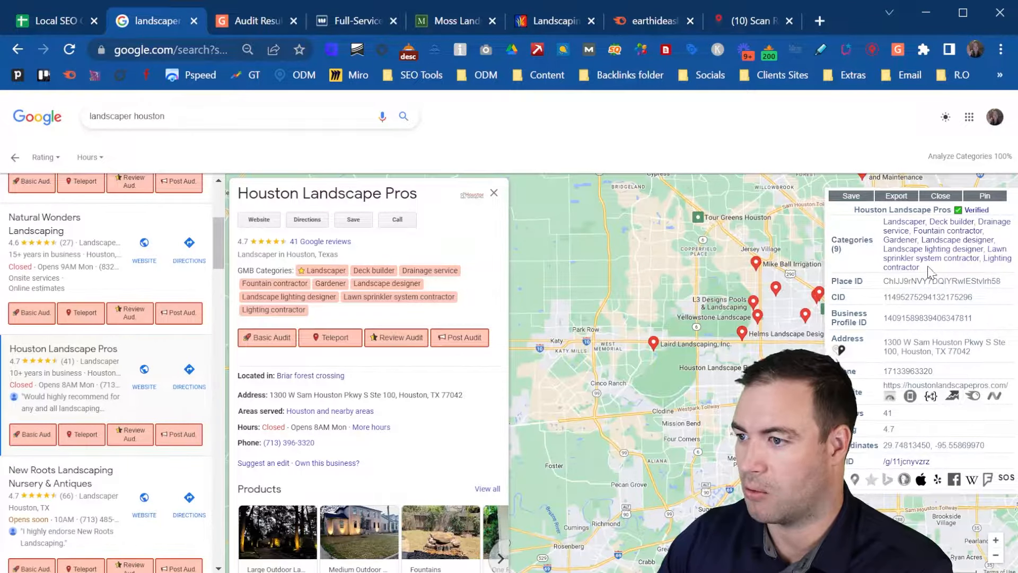
left_click_drag(835, 245, 885, 224)
key("ctrl+c")
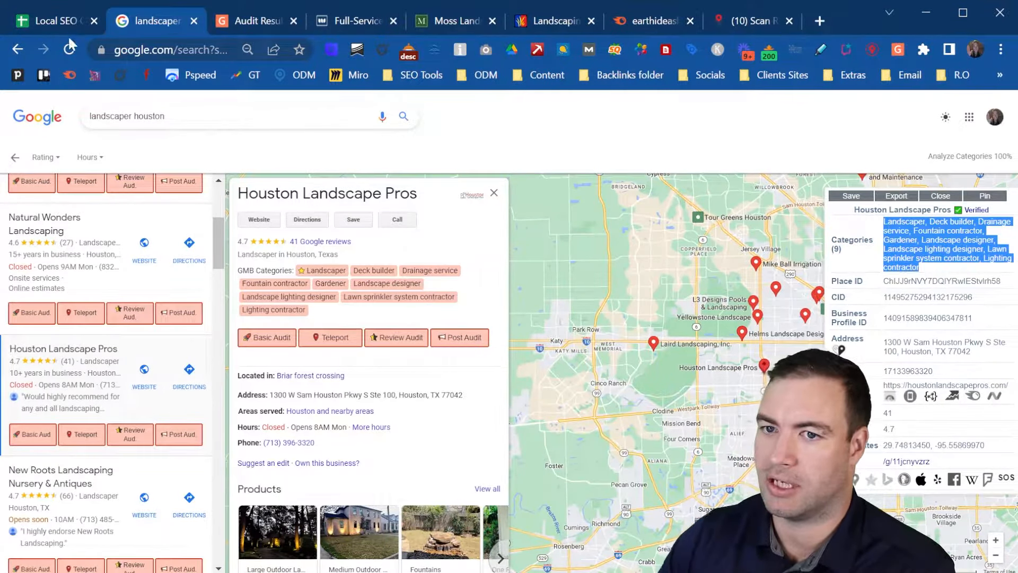
left_click(48, 26)
left_click(339, 296)
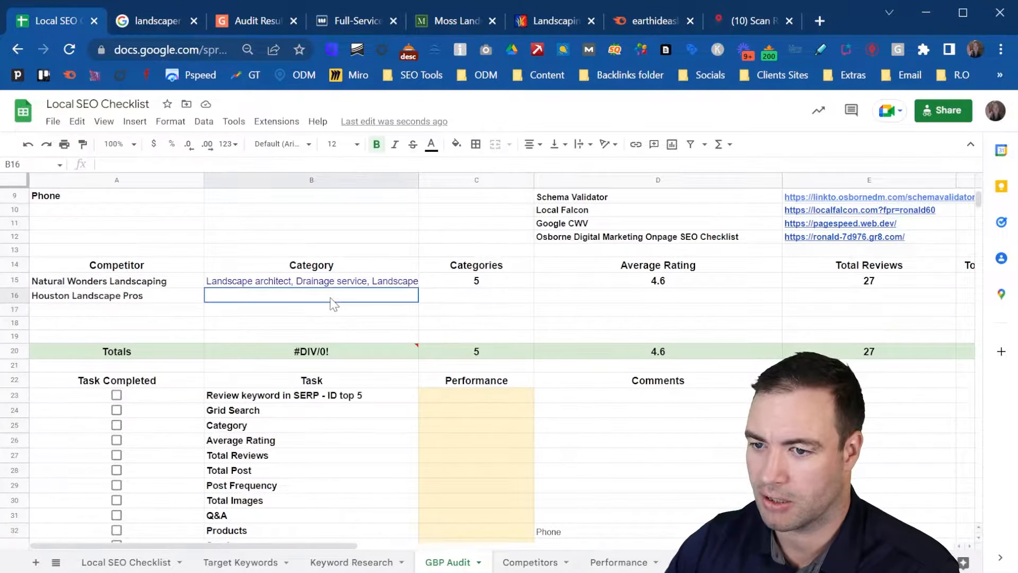
key("ctrl+v")
- Enter 9 in Categories cell C16 for Houston Landscape Pros
left_click(473, 297)
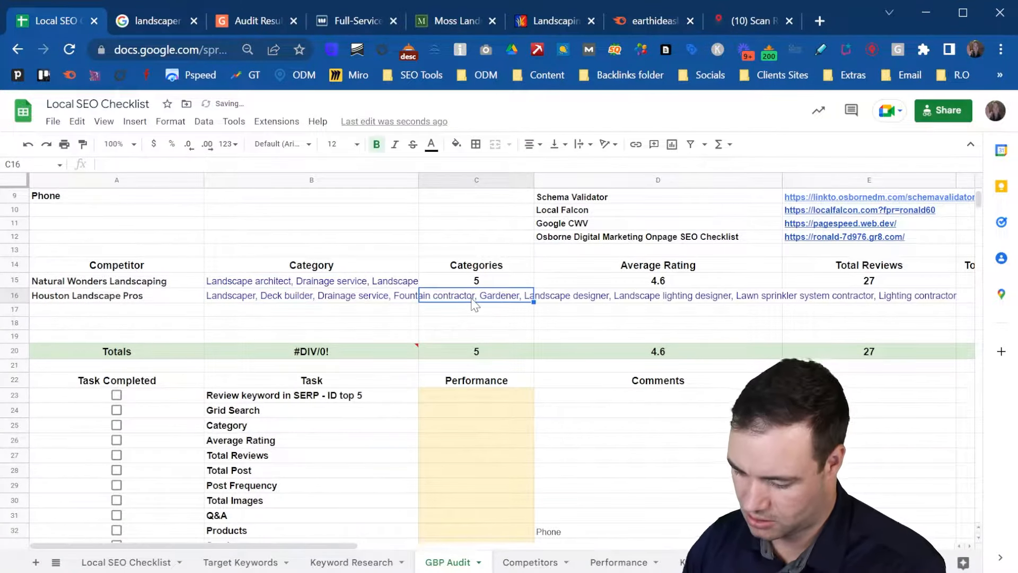
type("9")
left_click(628, 312)
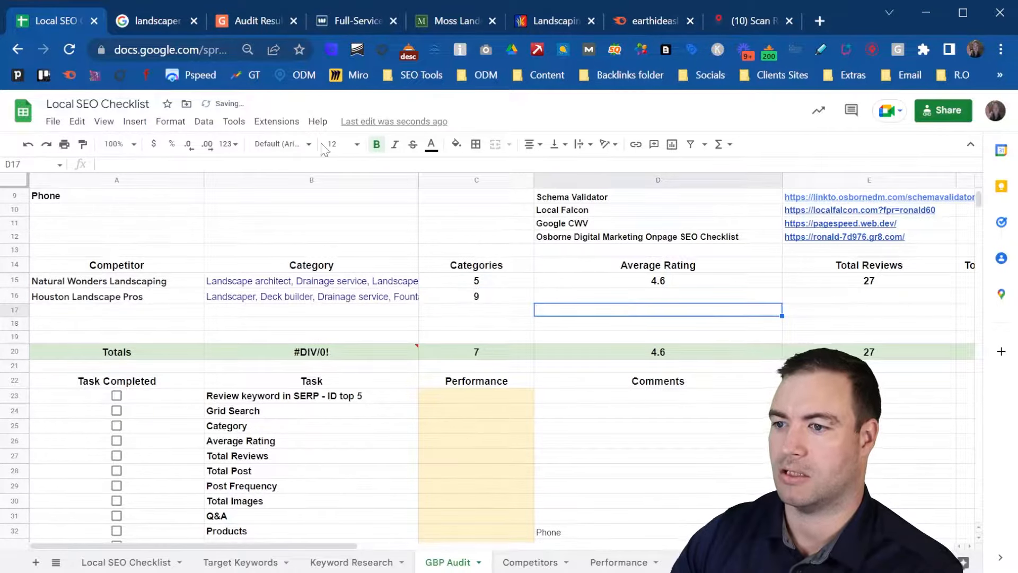
- Check the Houston Landscape Pros rating and reviews on Google, then enter 4.7 in Average Rating cell D16 and 41 in Total Reviews cell E16
left_click(163, 19)
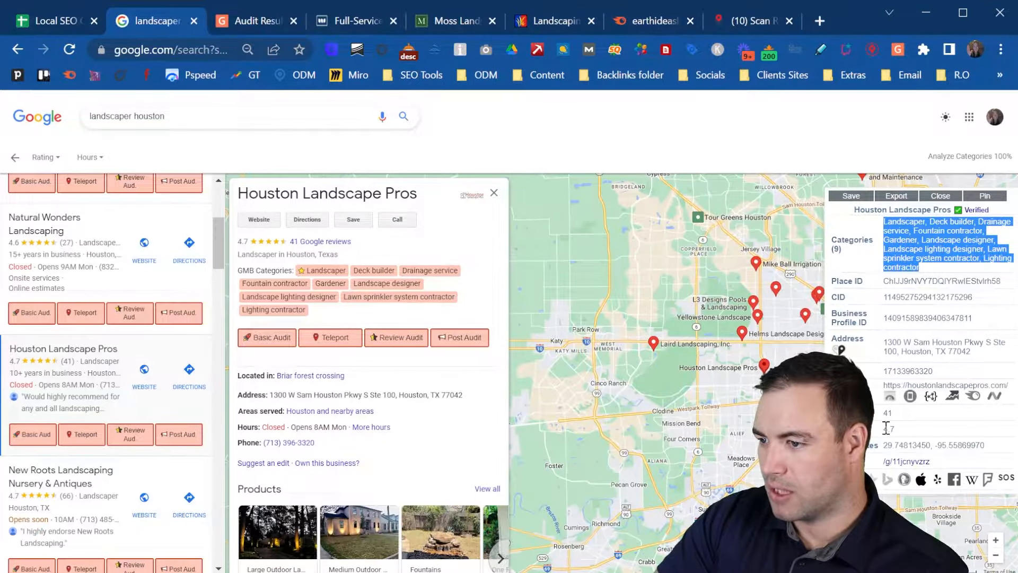
left_click(66, 19)
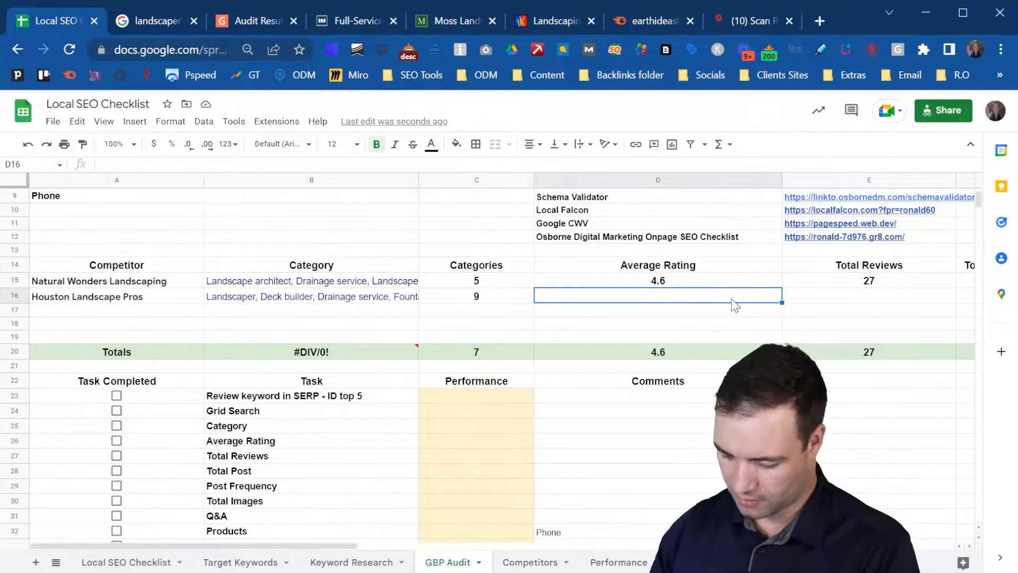
type("4.7")
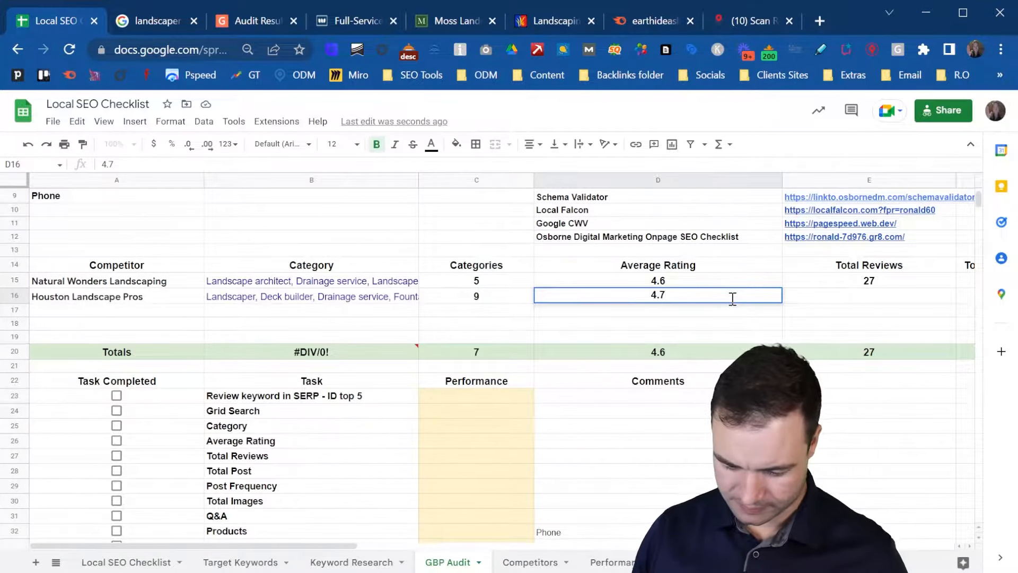
key("Tab")
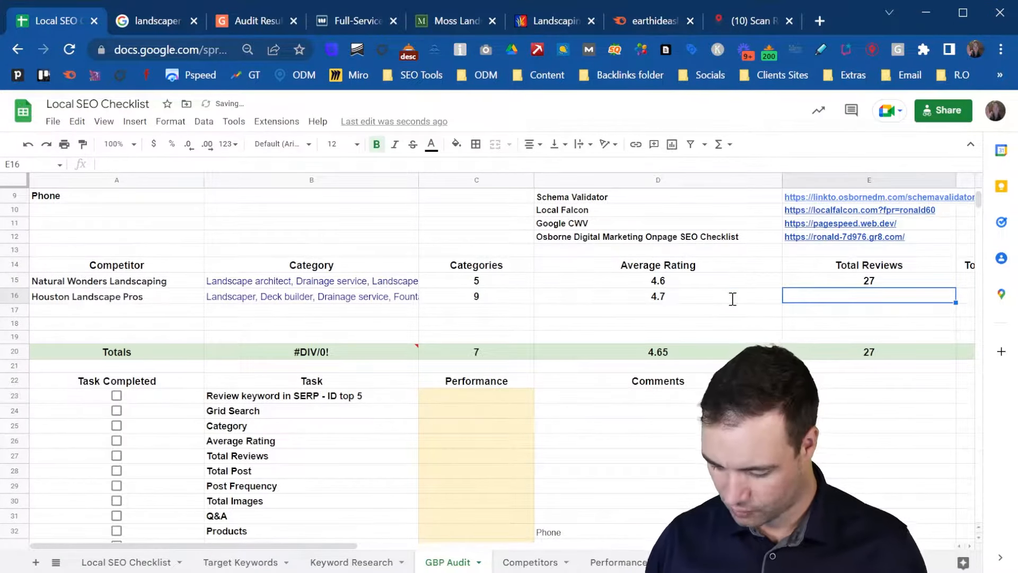
type("41")
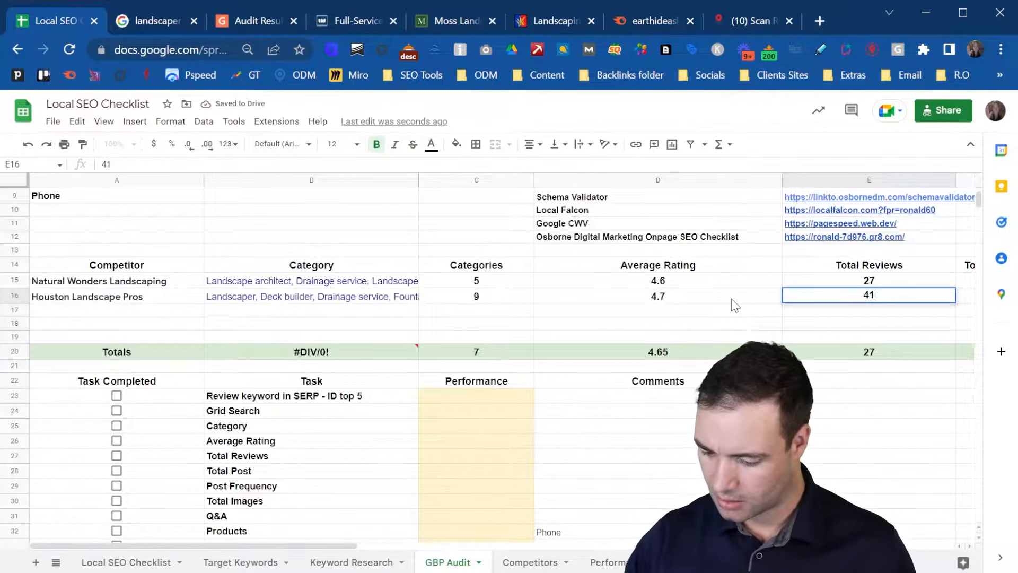
key("Tab")
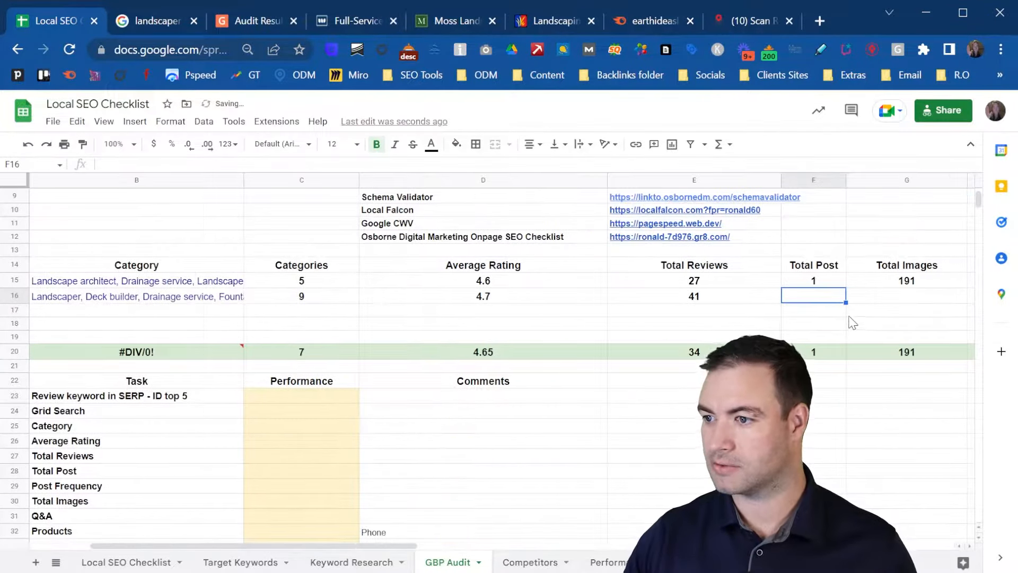
left_click(689, 352)
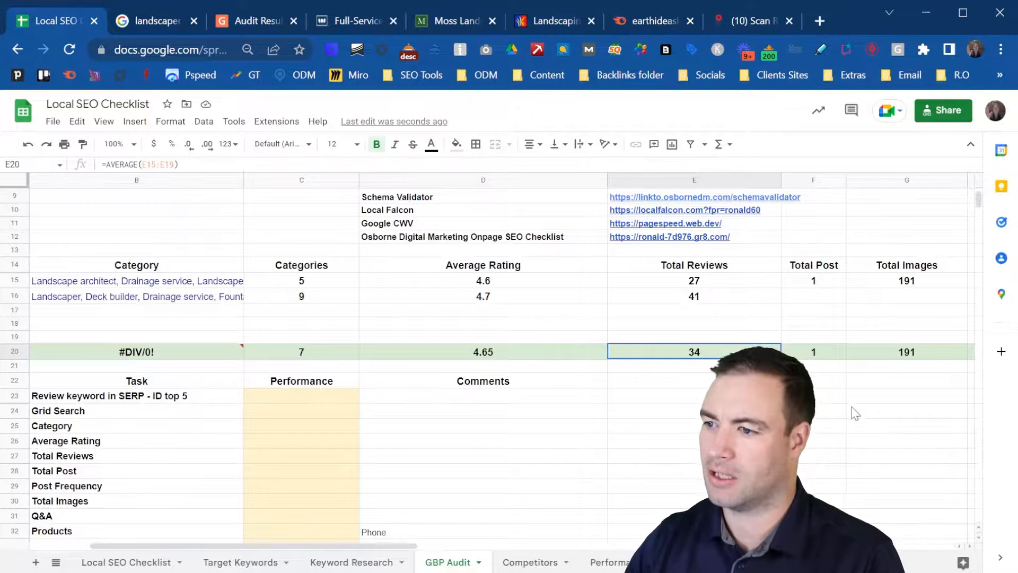
- Select Total Images cell G16 and look through the Houston Landscape Pros profile on Google for an image count
left_click(896, 297)
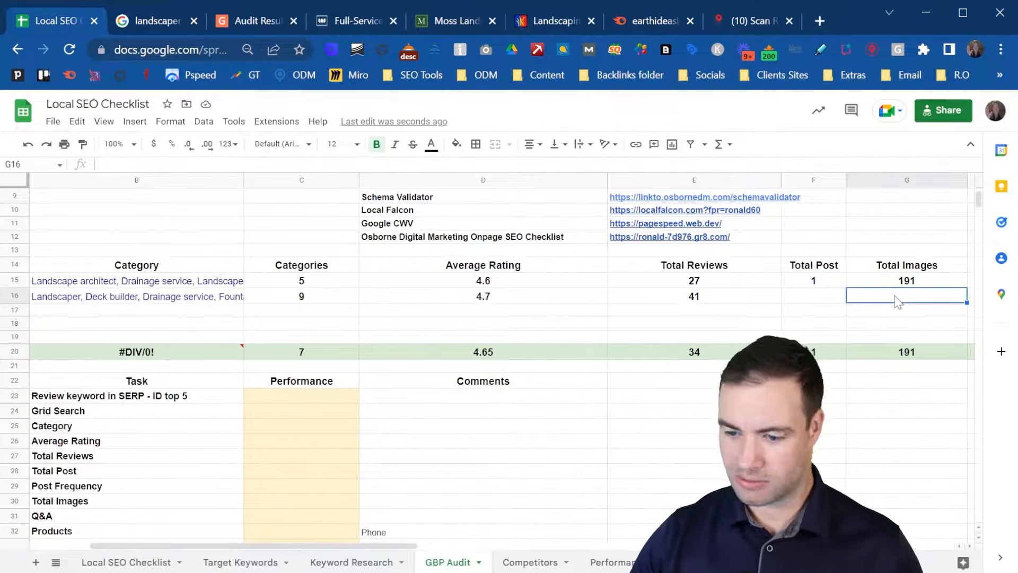
left_click(169, 21)
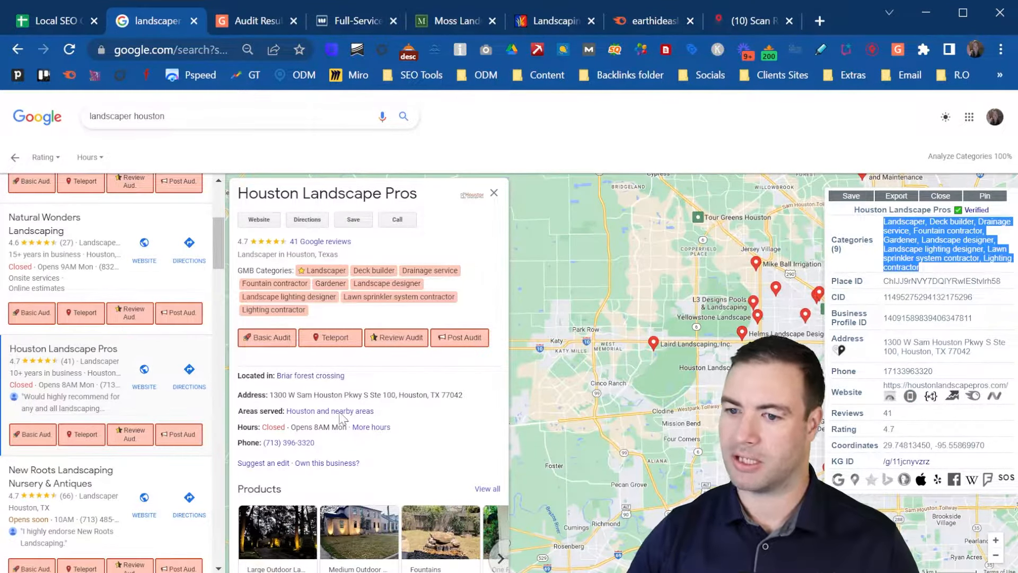
scroll(331, 398, "down", 7)
scroll(340, 399, "down", 2)
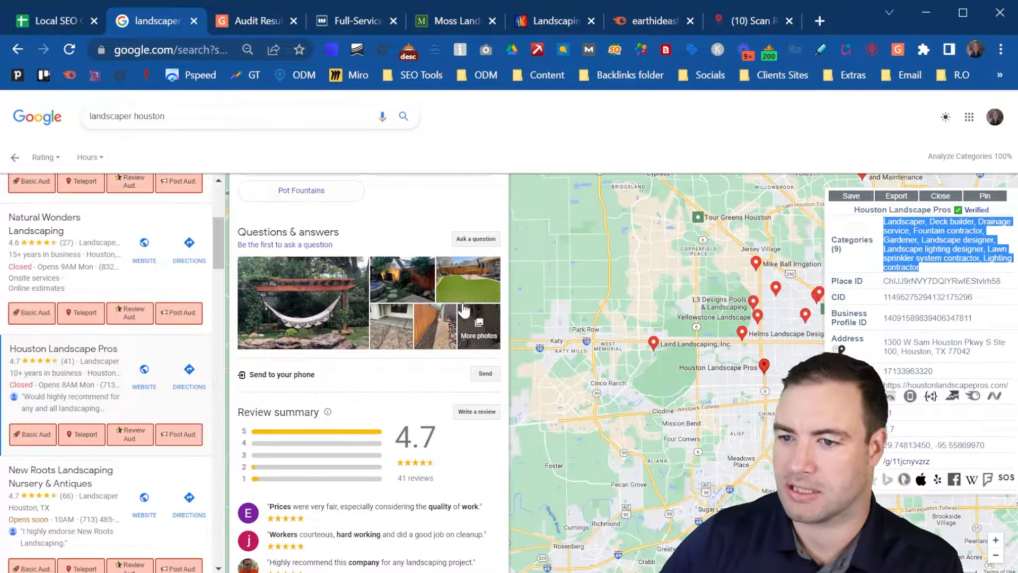
scroll(400, 291, "up", 10)
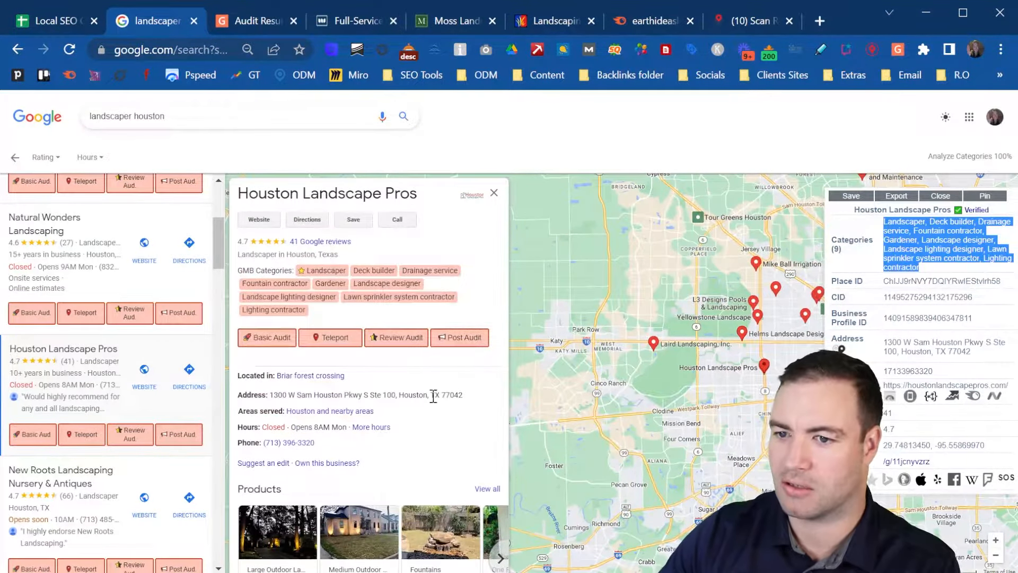
scroll(398, 408, "down", 6)
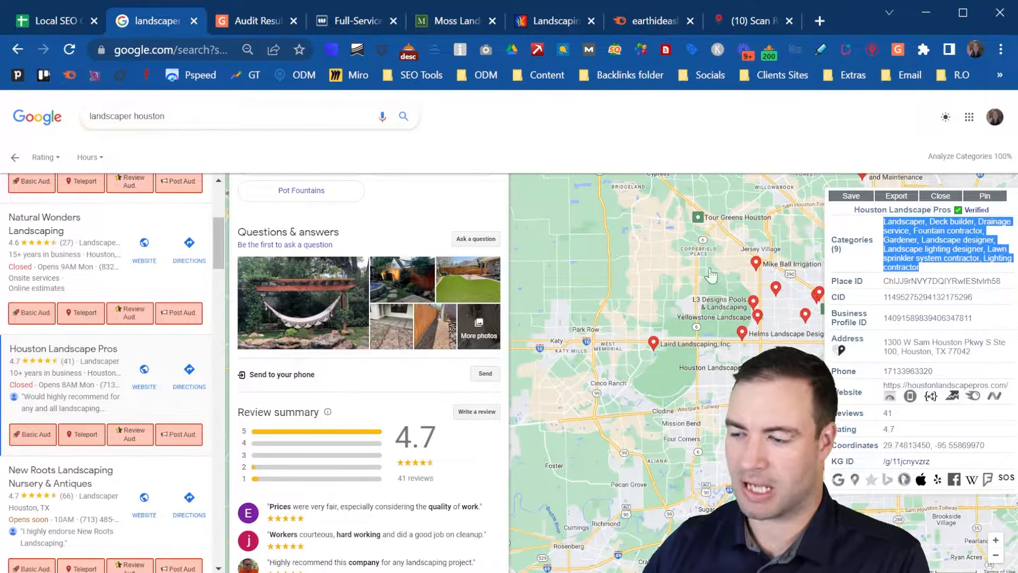
- Open the Houston Landscape Pros photo gallery on Google, look through all its photos to estimate the image total, and return to the profile
left_click(463, 324)
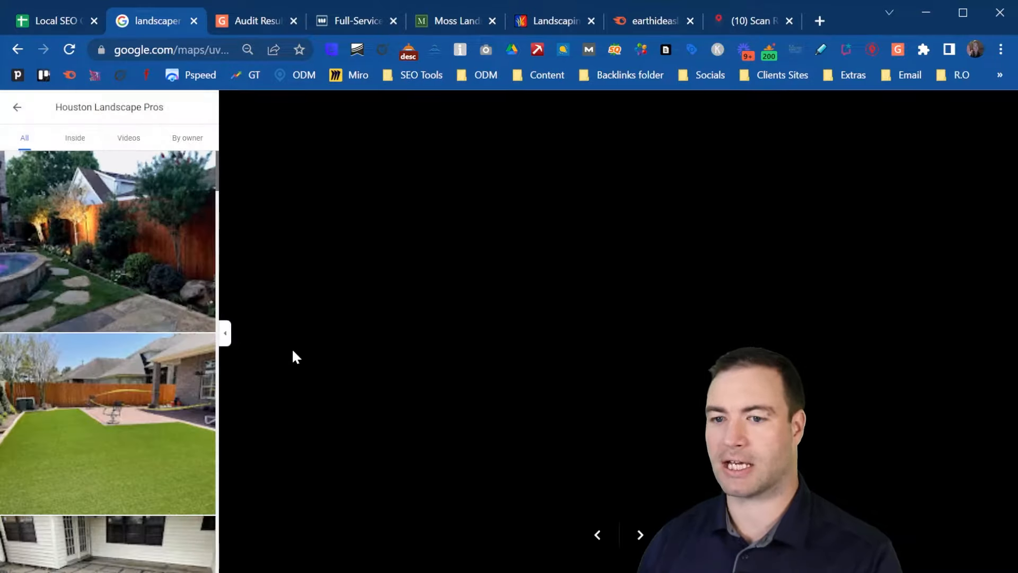
scroll(157, 260, "down", 5)
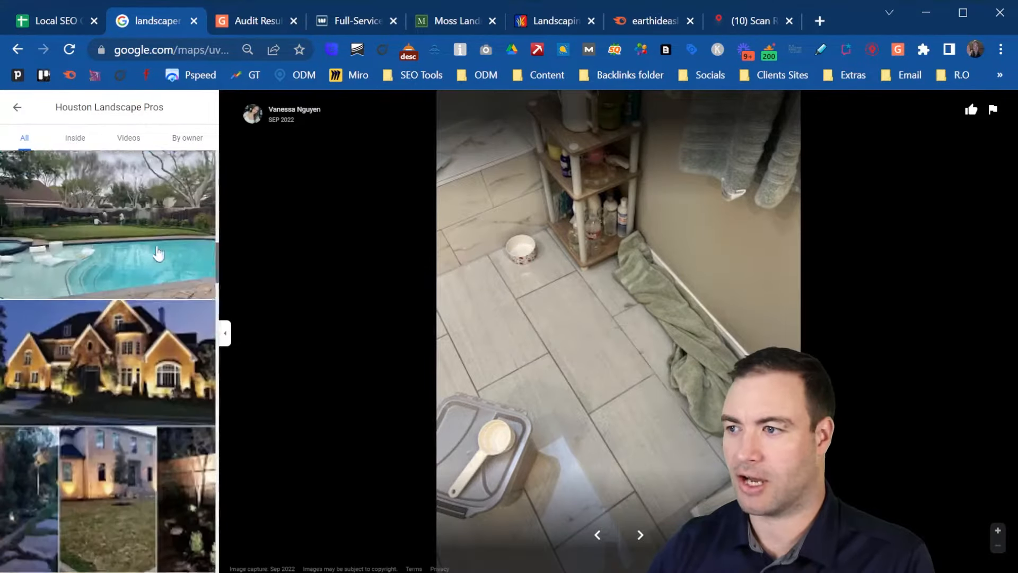
scroll(156, 271, "down", 5)
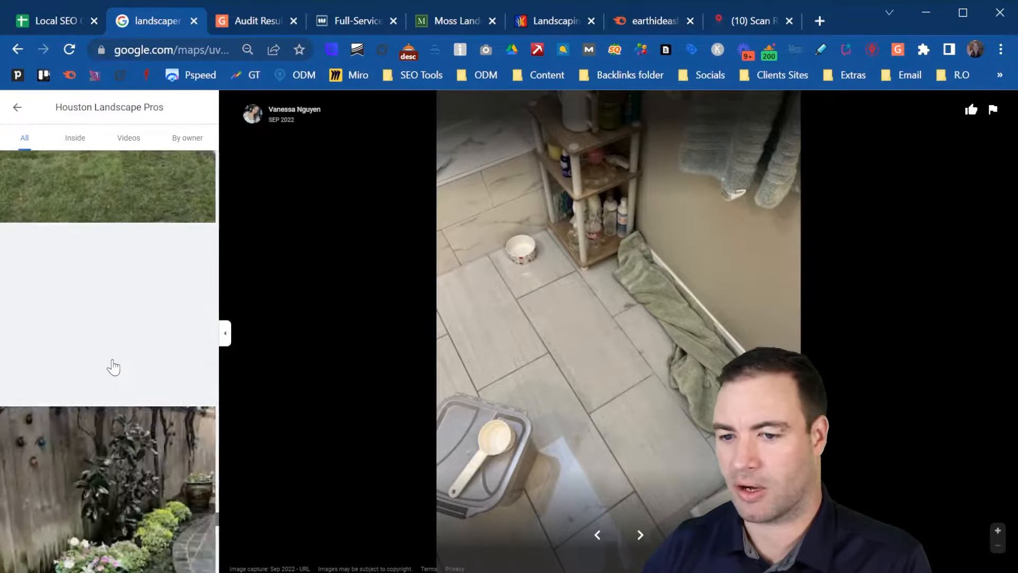
scroll(112, 365, "down", 10)
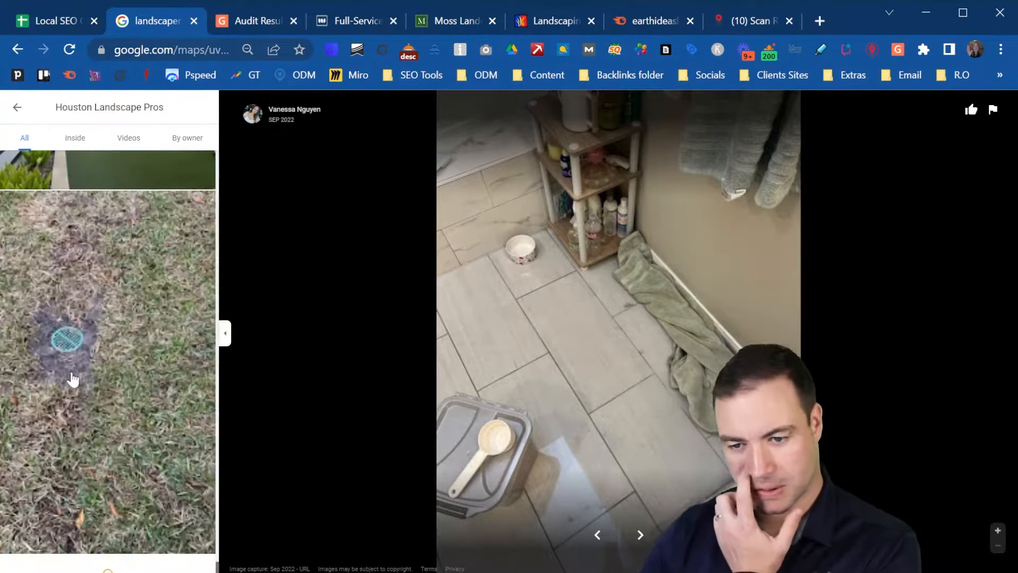
scroll(86, 379, "down", 5)
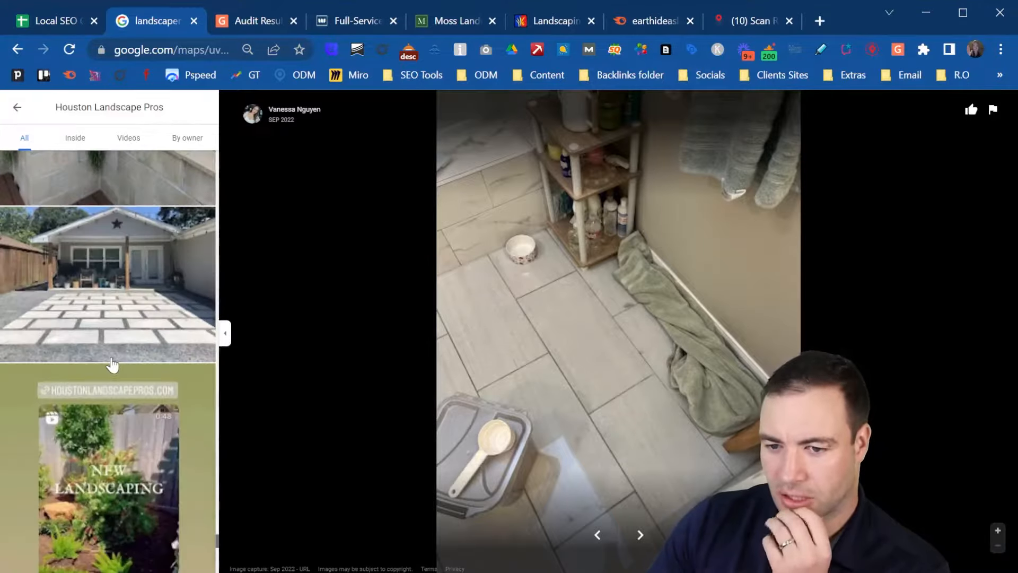
scroll(121, 376, "down", 10)
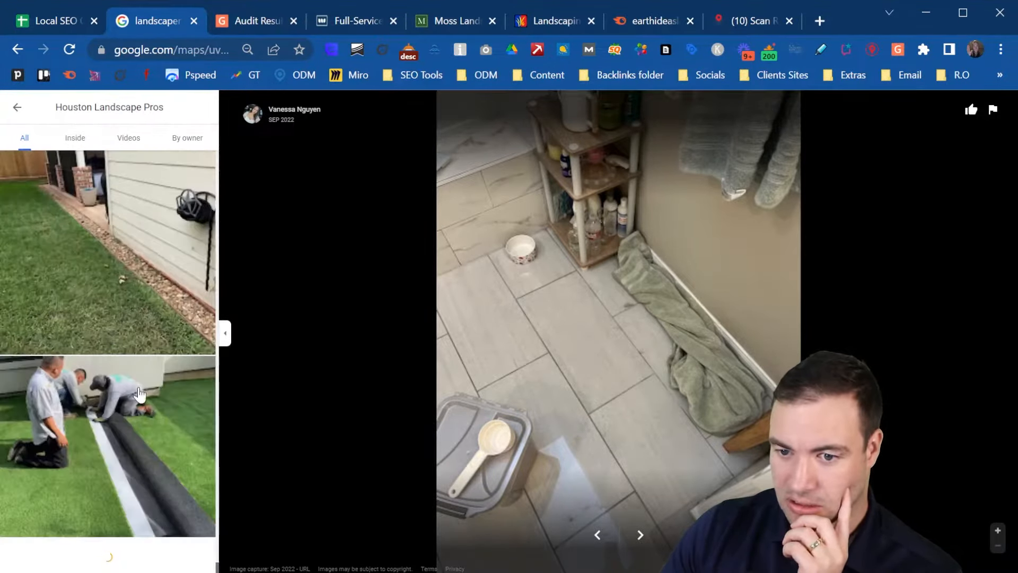
scroll(145, 402, "down", 10)
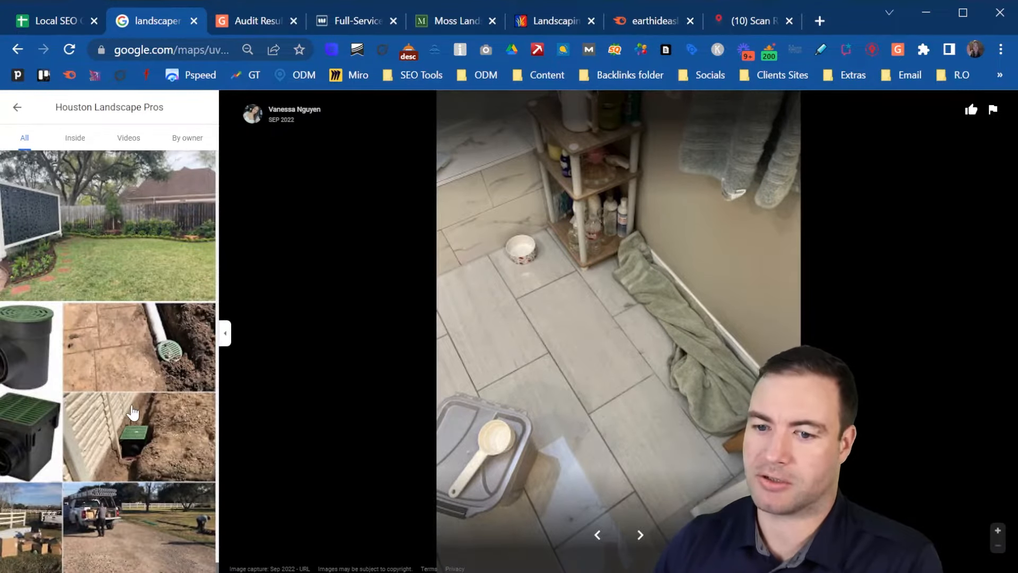
scroll(137, 402, "up", 6)
scroll(136, 407, "down", 6)
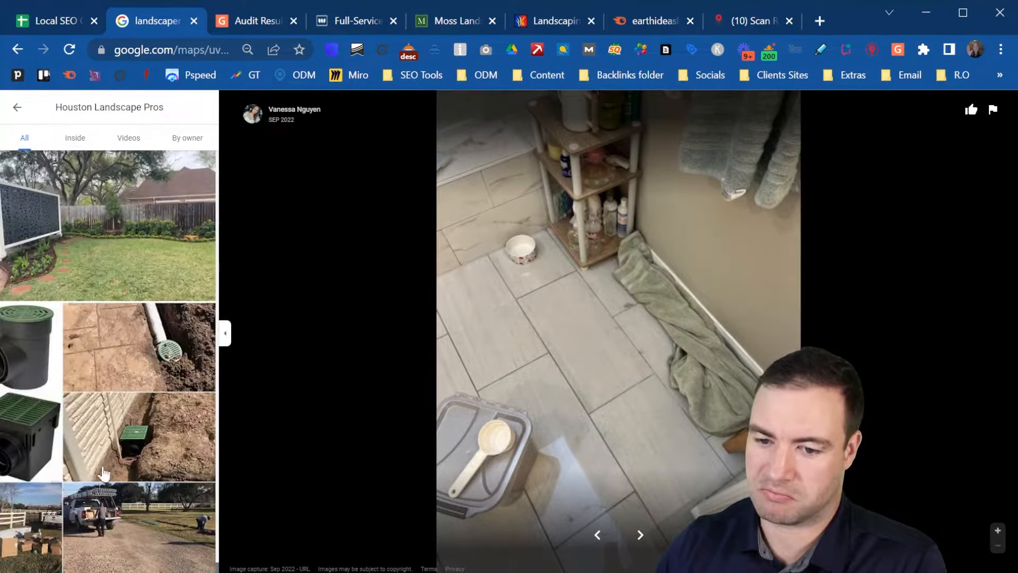
scroll(154, 439, "down", 5)
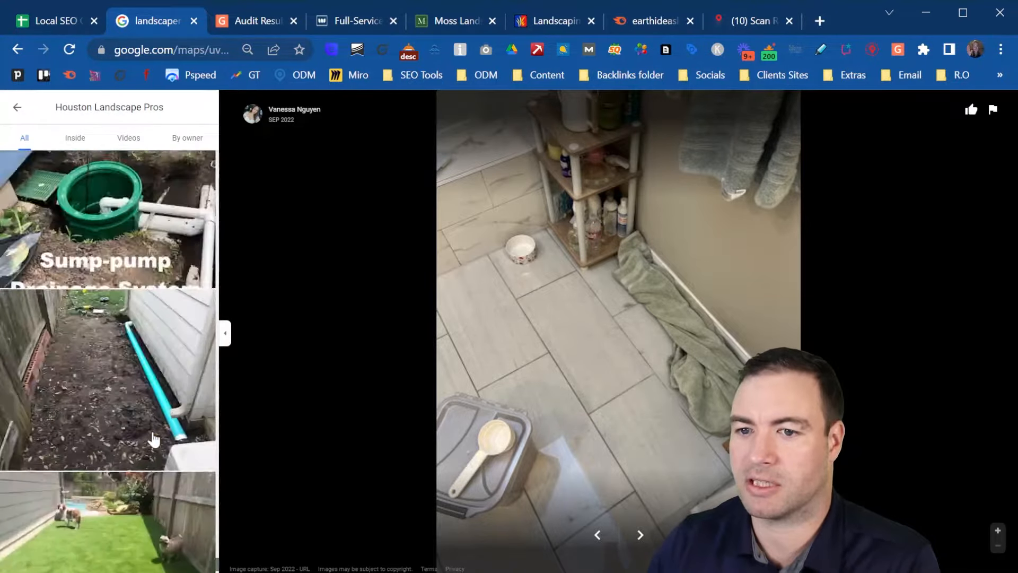
scroll(153, 439, "up", 10)
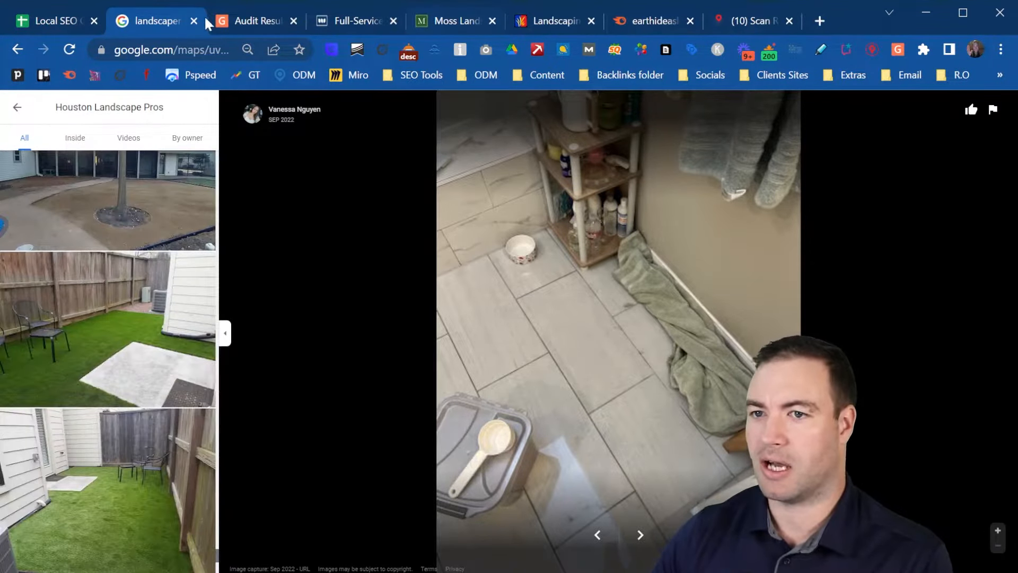
scroll(617, 255, "up", 3)
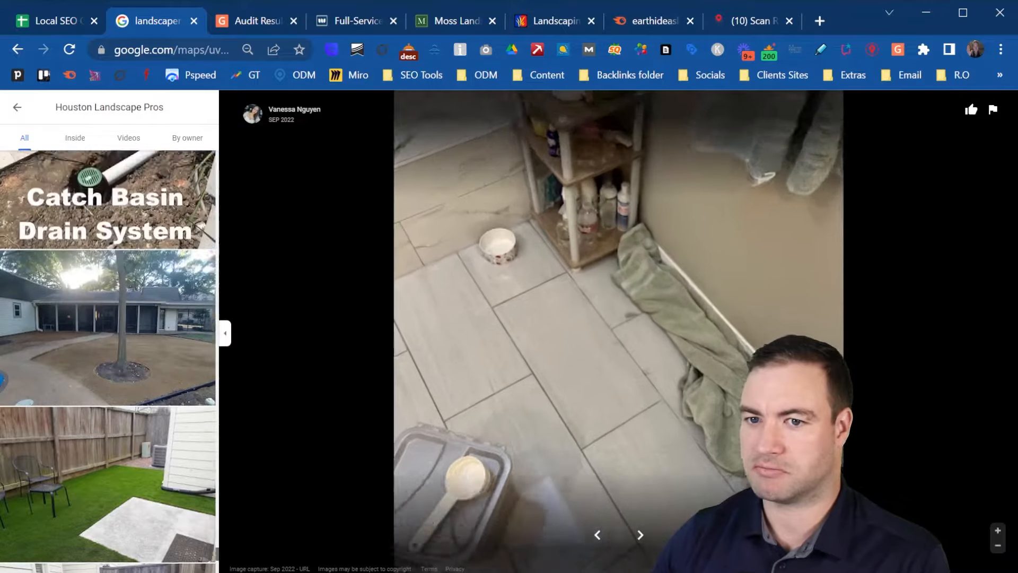
left_click(19, 109)
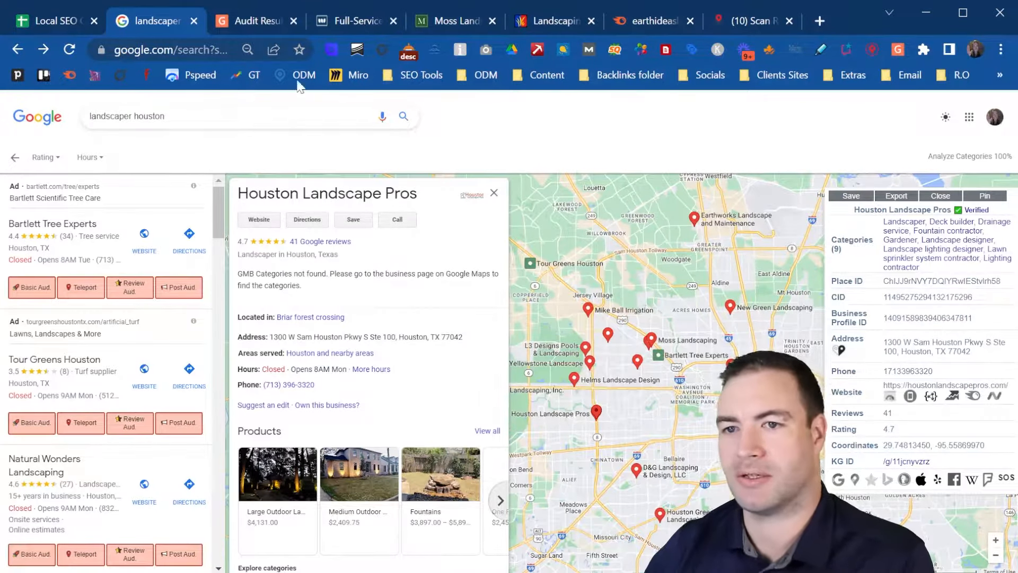
- Enter 100 in Total Images cell G16 of the GBP Audit sheet for Houston Landscape Pros
left_click(54, 15)
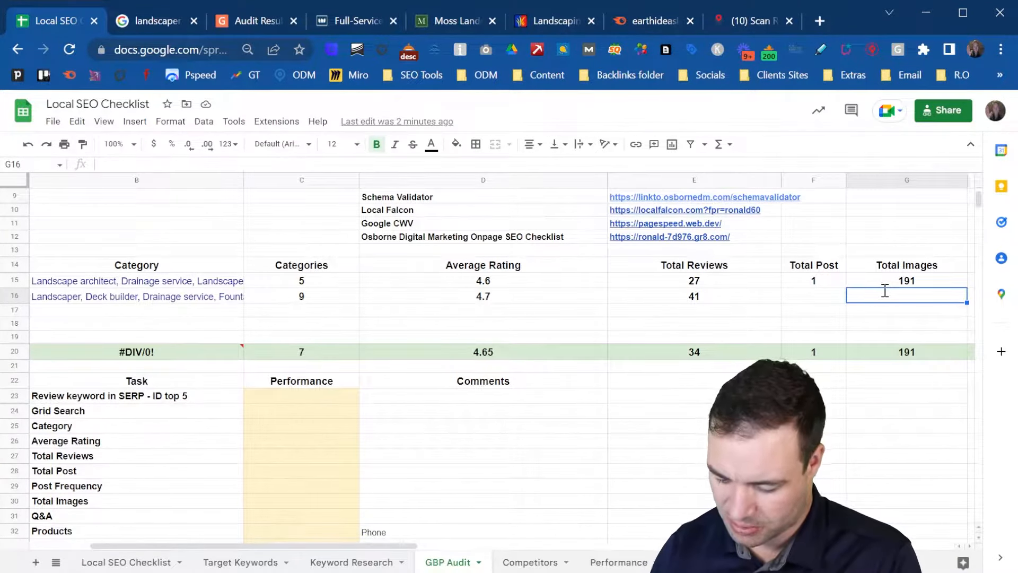
type("150")
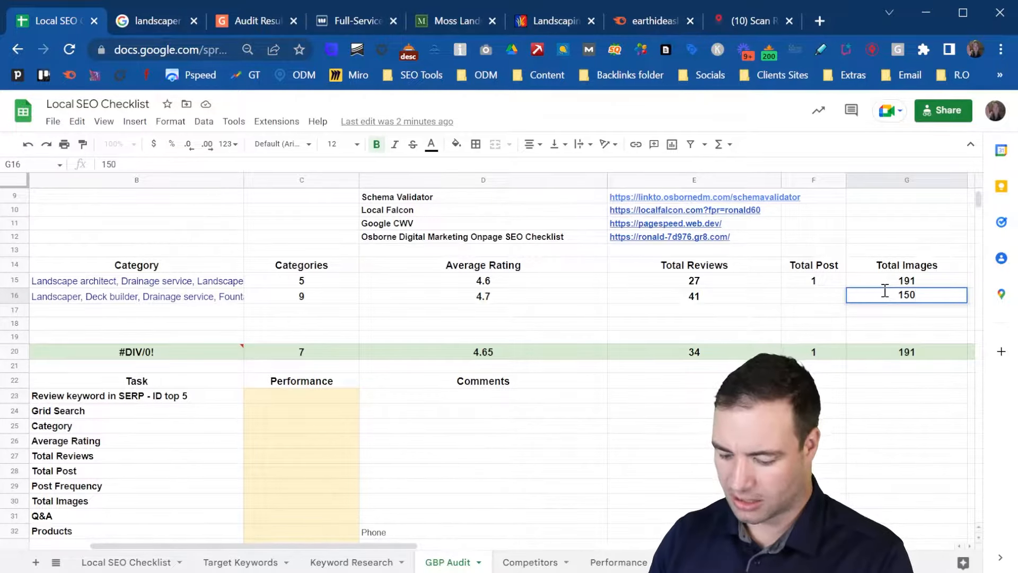
key("BackSpace")
key("BackSpace")
type("00")
key("Return")
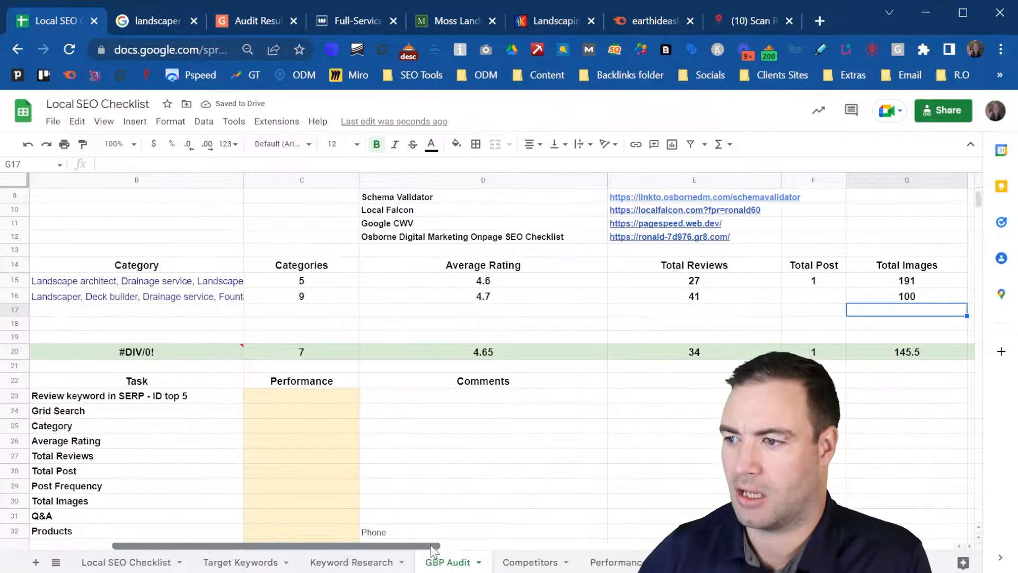
- Check the Questions & answers section of the Houston Landscape Pros profile on Google, then enter 0 in Q&A cell H16
scroll(601, 548, "right", 5)
scroll(598, 544, "right", 3)
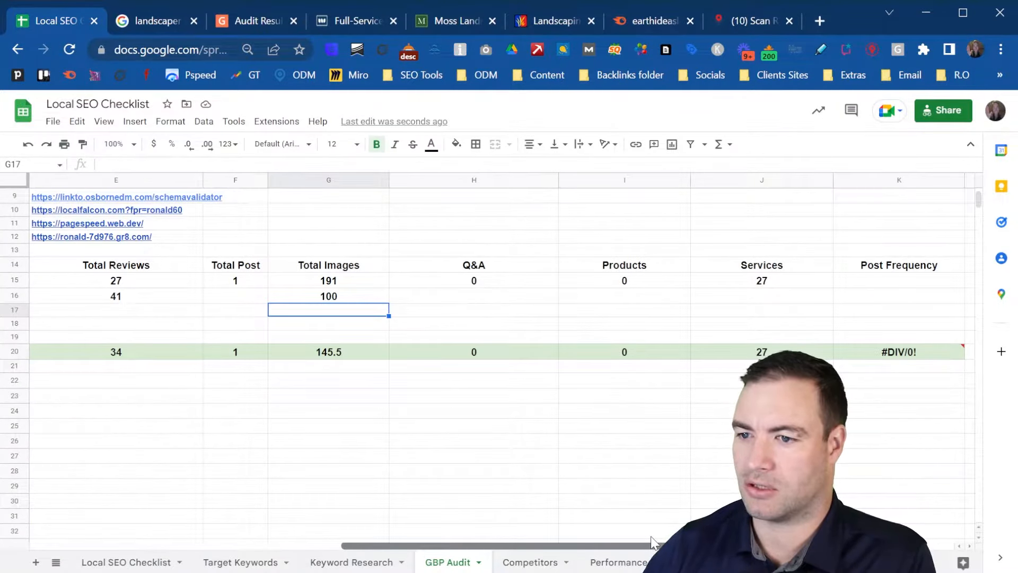
left_click(492, 301)
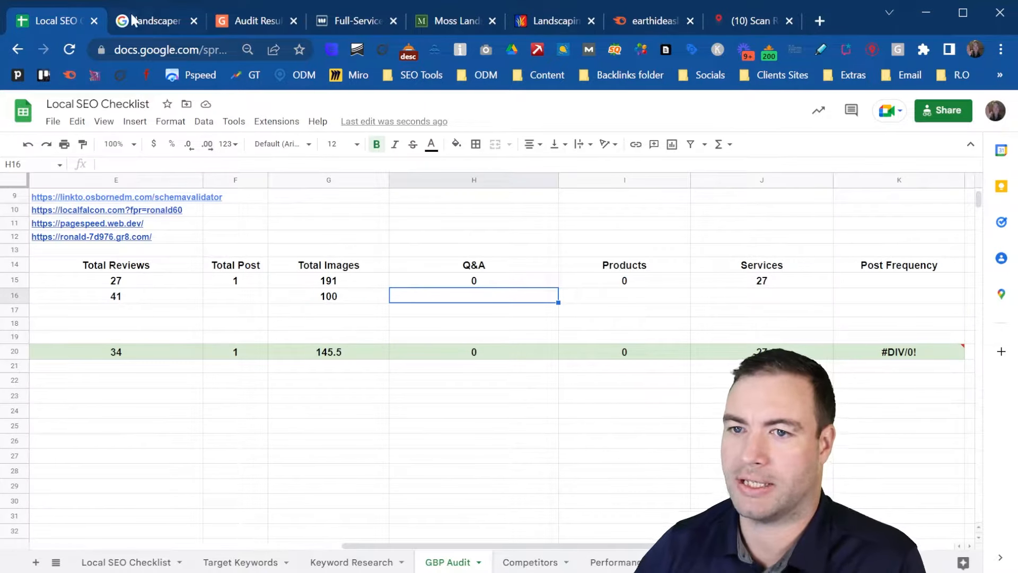
left_click(149, 14)
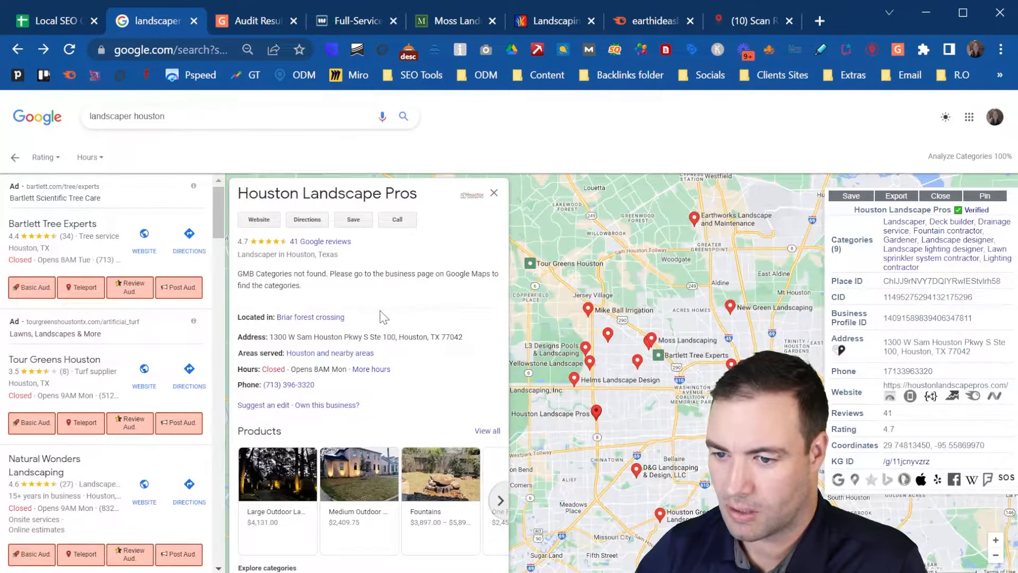
scroll(369, 335, "down", 3)
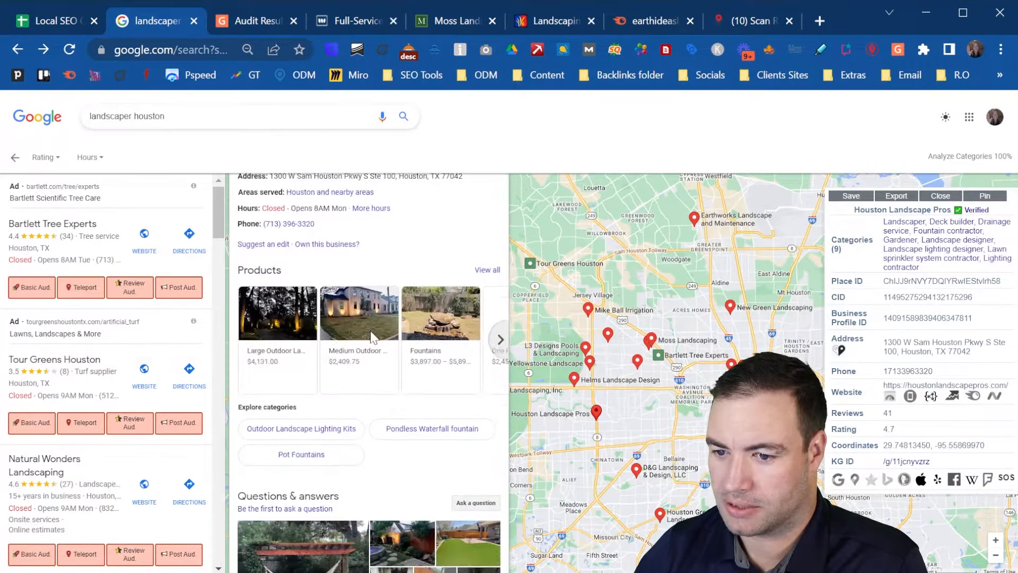
scroll(369, 335, "down", 3)
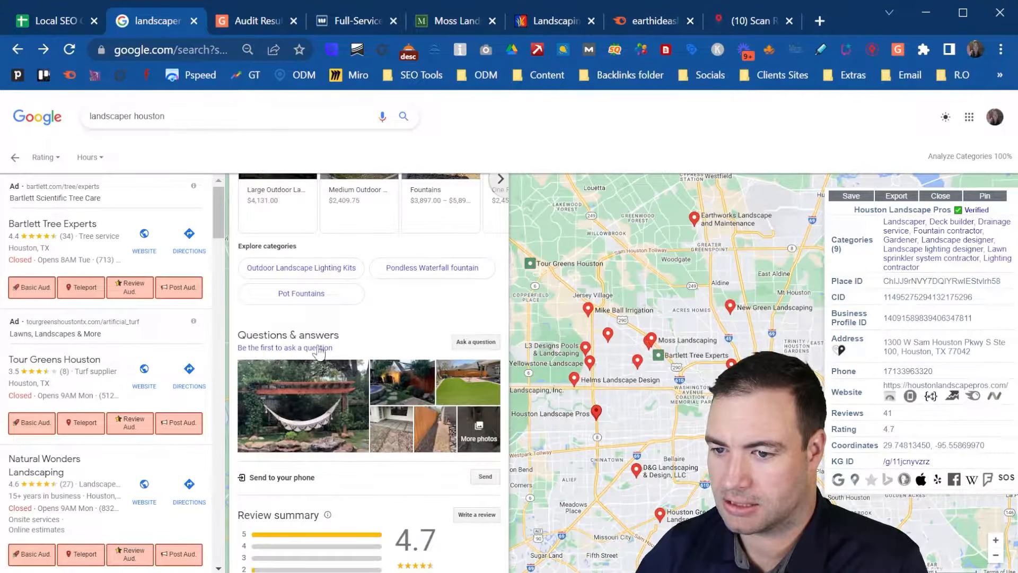
left_click(54, 19)
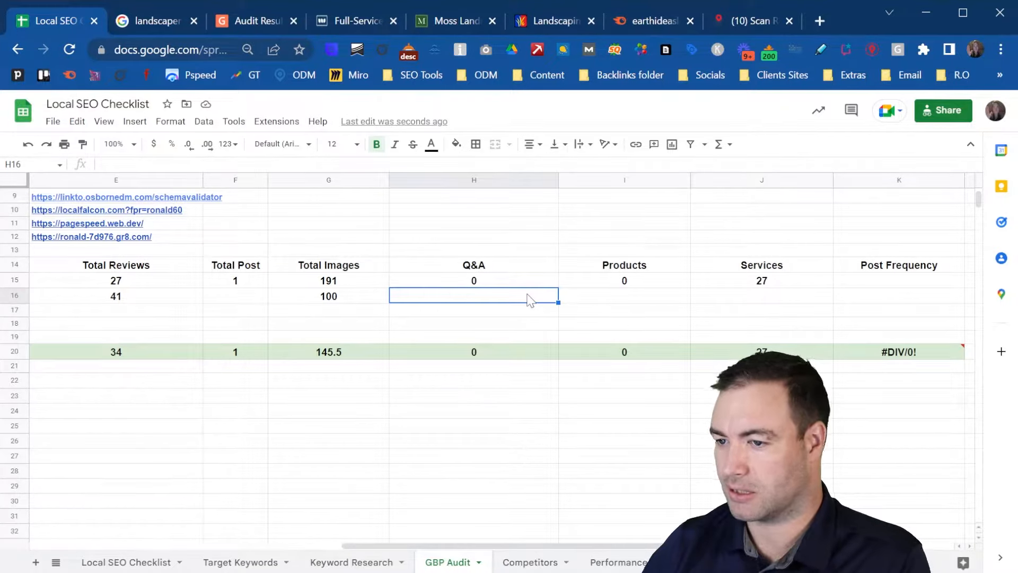
type("0")
key("Tab")
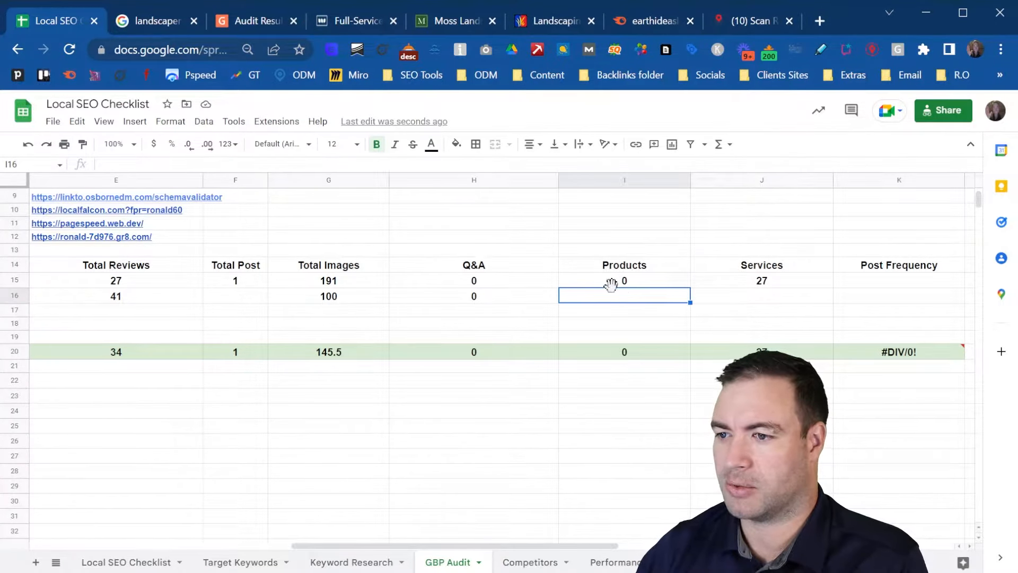
- Review the full product list of Houston Landscape Pros on Google, including the Fountains product, then enter 6 in Products cell I16
left_click(133, 22)
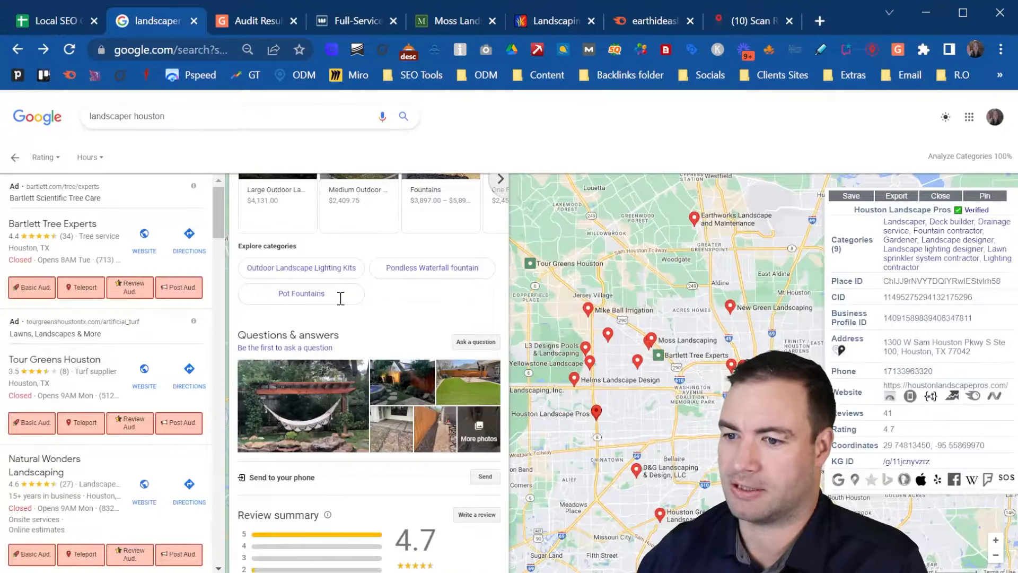
scroll(364, 349, "up", 4)
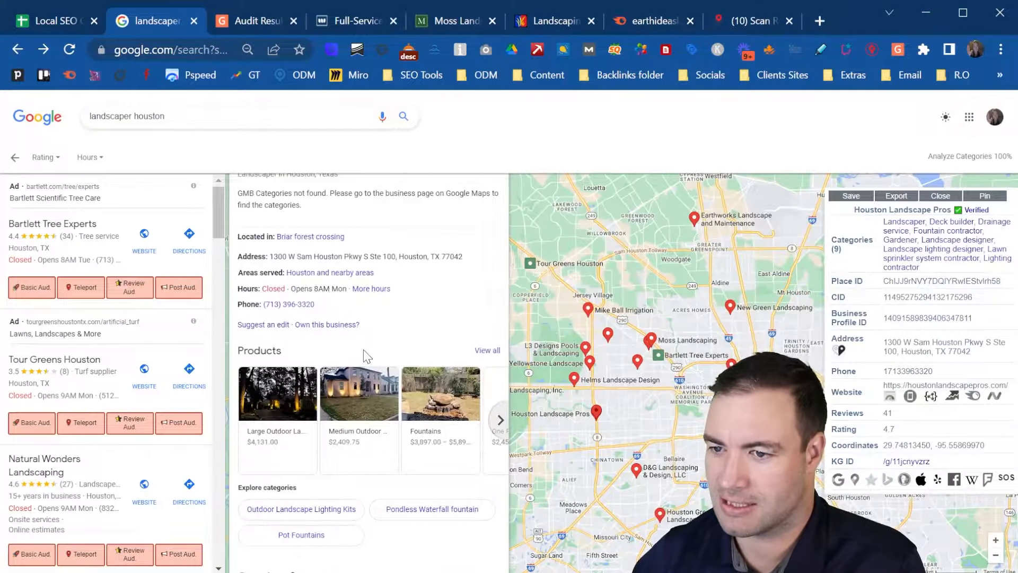
left_click(486, 352)
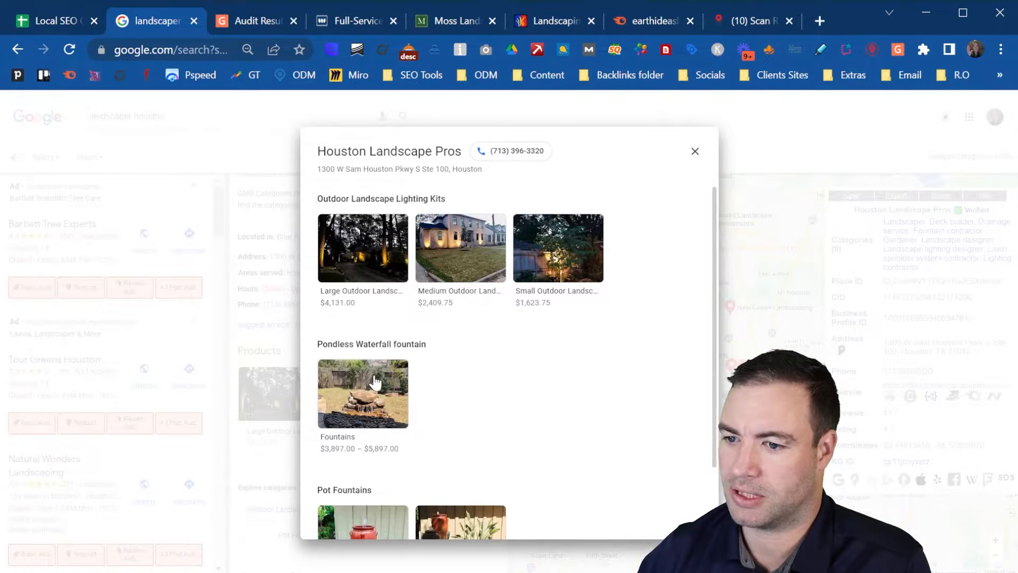
scroll(381, 374, "down", 2)
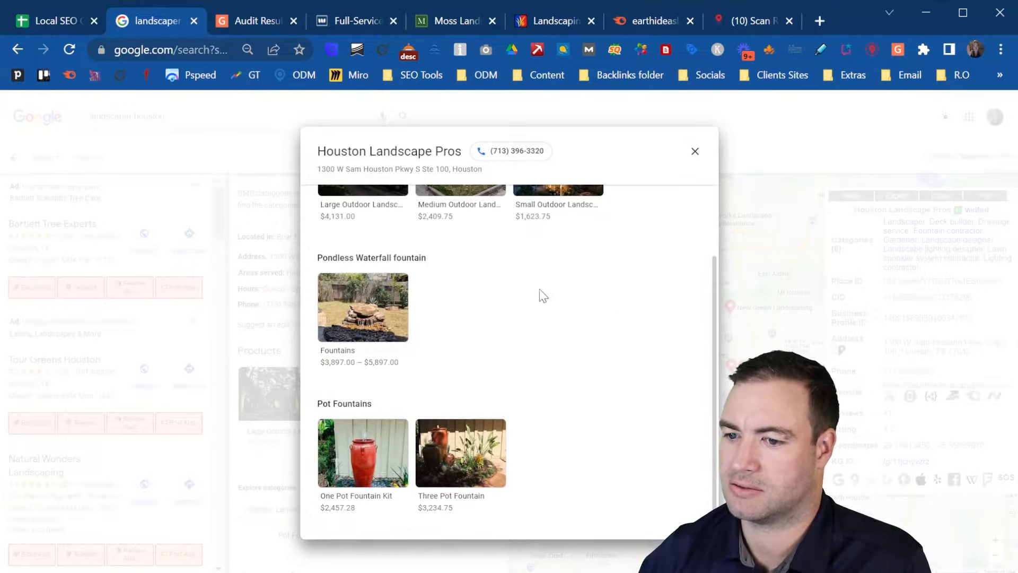
left_click(372, 325)
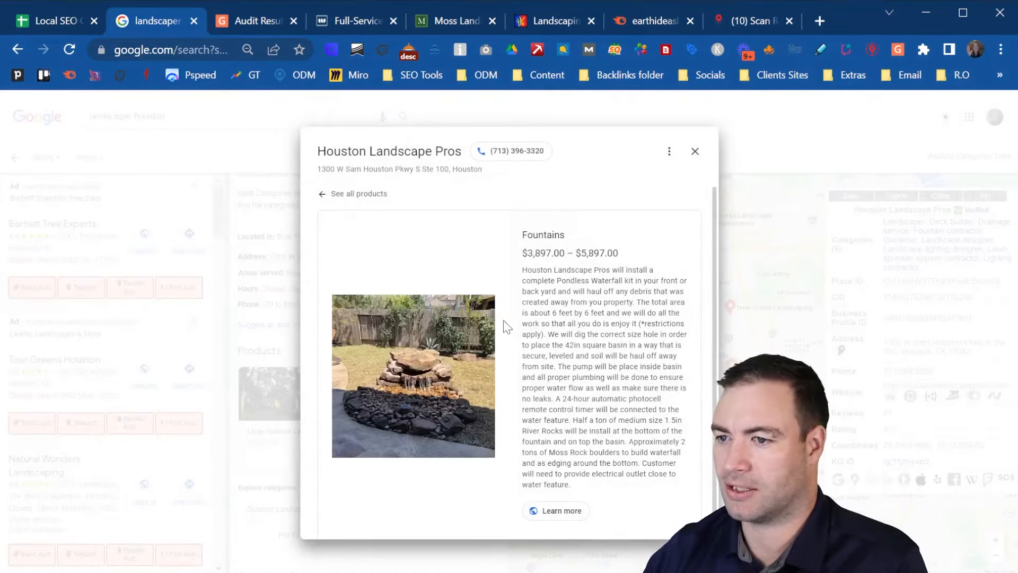
left_click(695, 153)
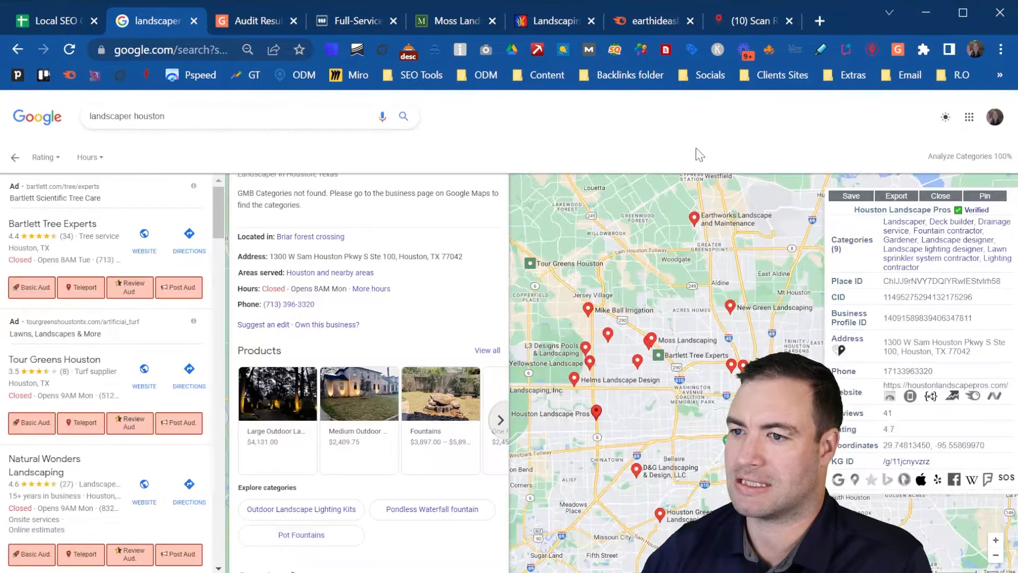
left_click(55, 17)
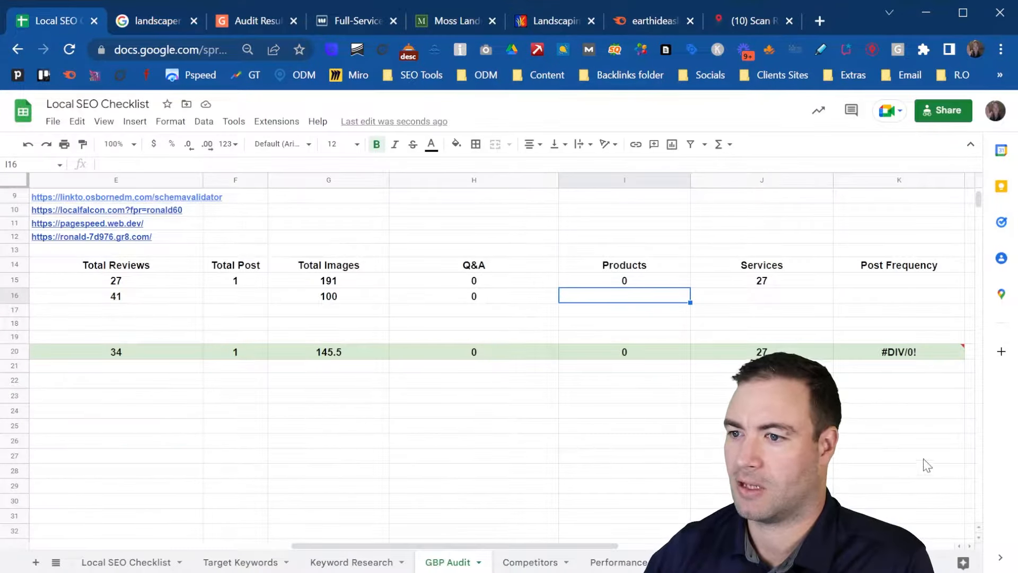
type("6")
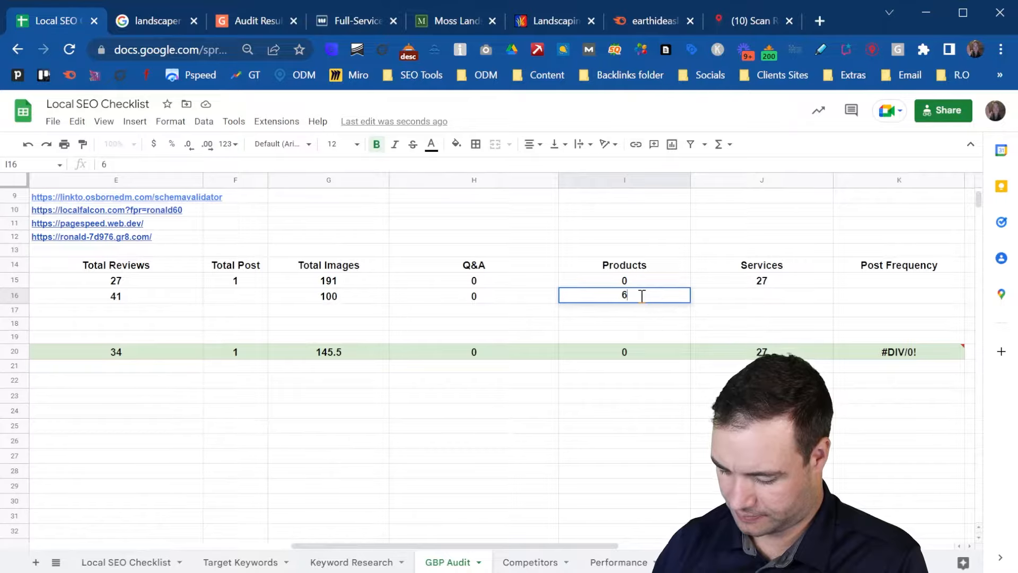
key("Tab")
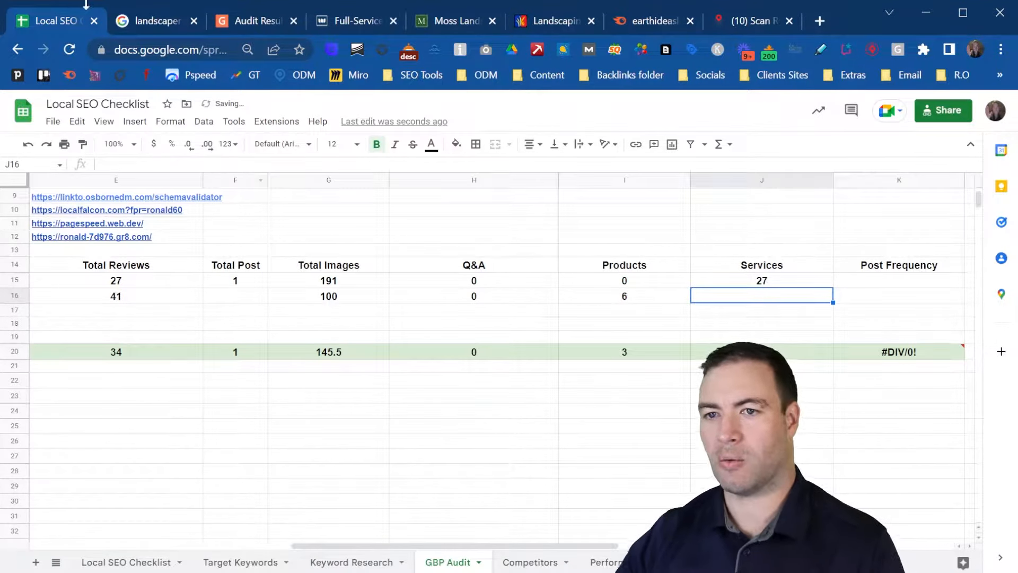
- Look through the Houston Landscape Pros profile on Google for its services, then enter 50 in Services cell J16 of the GBP Audit sheet
left_click(146, 12)
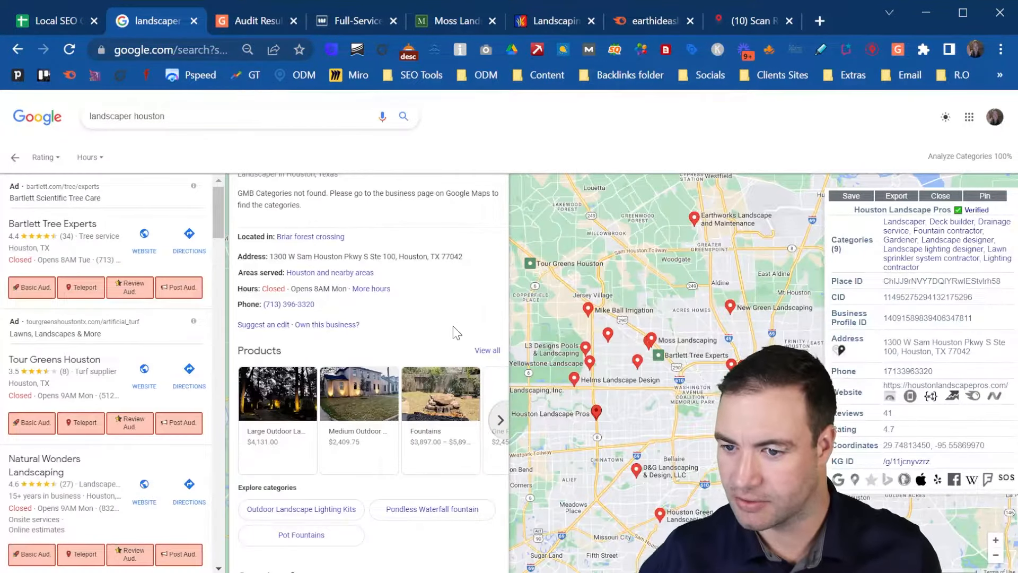
scroll(455, 332, "up", 2)
scroll(455, 332, "down", 10)
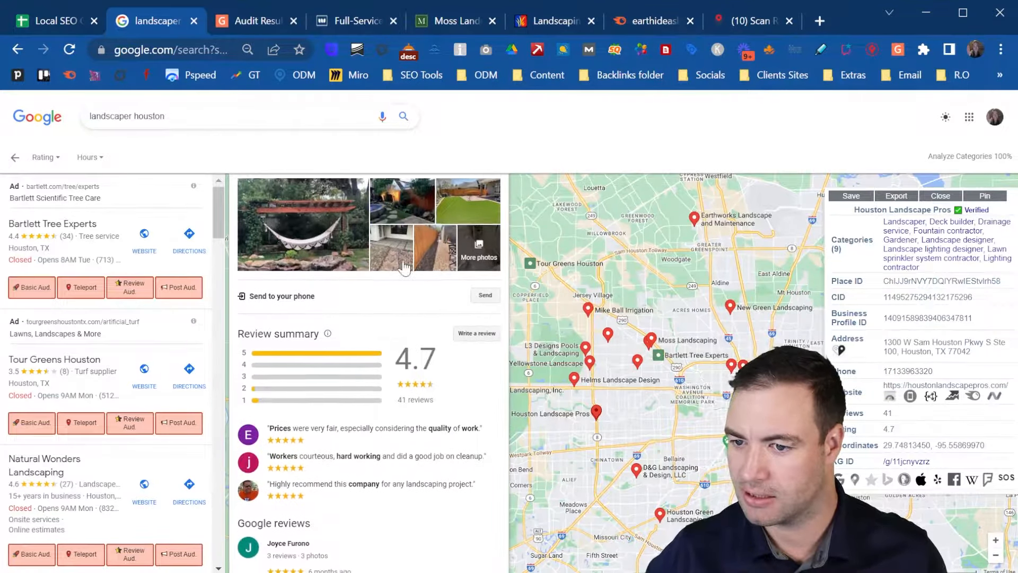
scroll(403, 259, "up", 3)
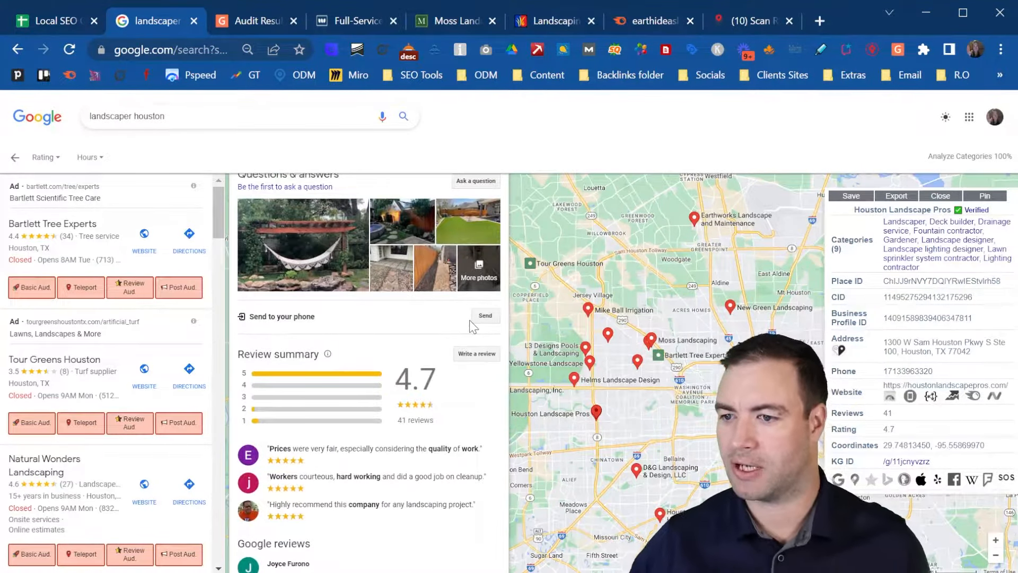
scroll(323, 369, "down", 15)
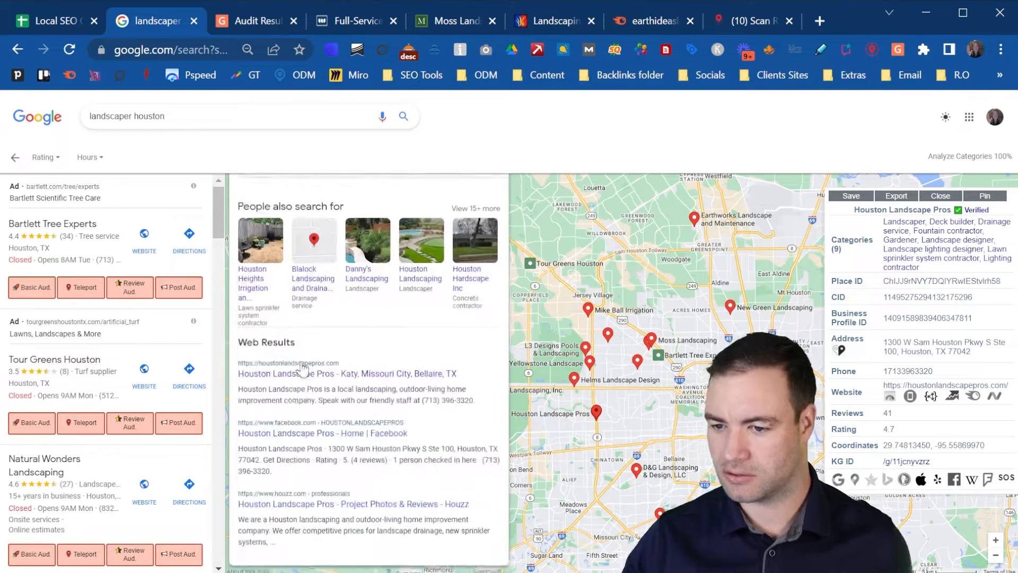
scroll(310, 378, "up", 15)
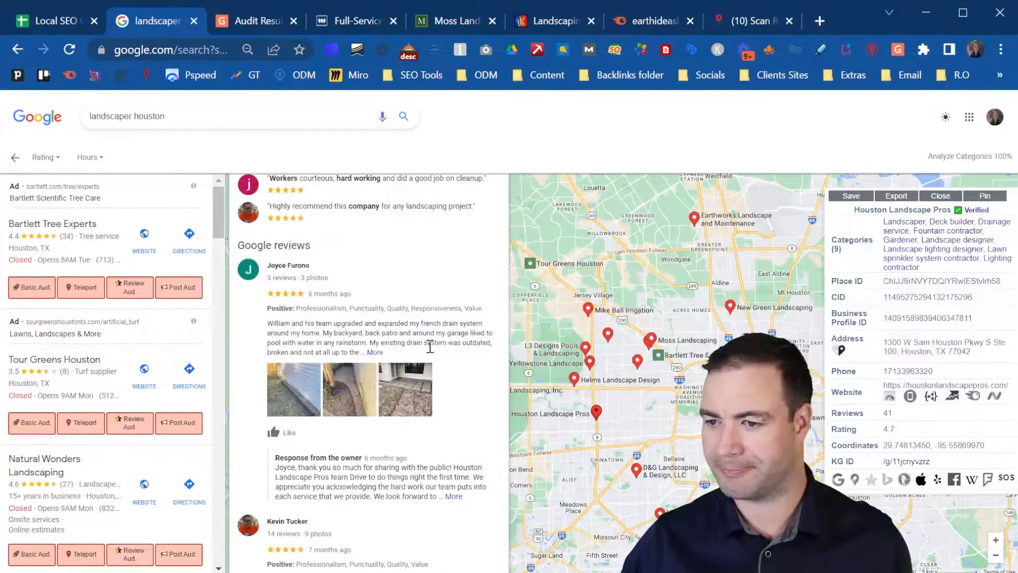
left_click(486, 260)
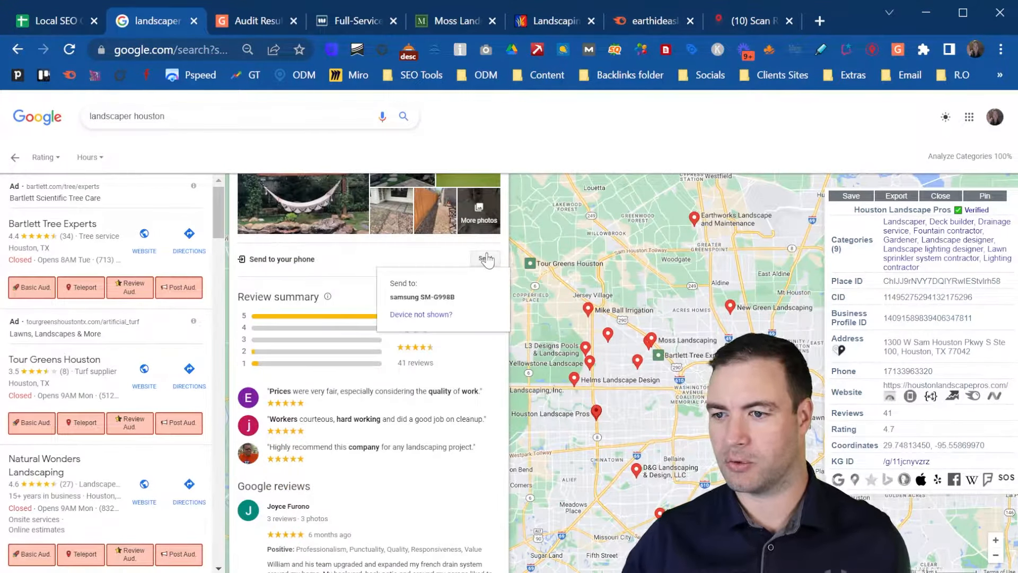
left_click(448, 298)
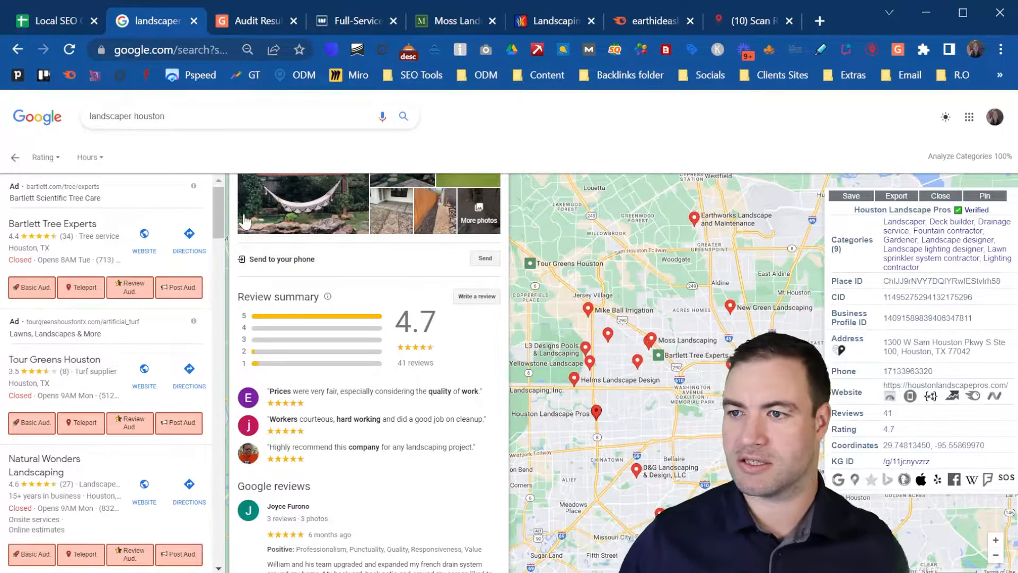
left_click(51, 20)
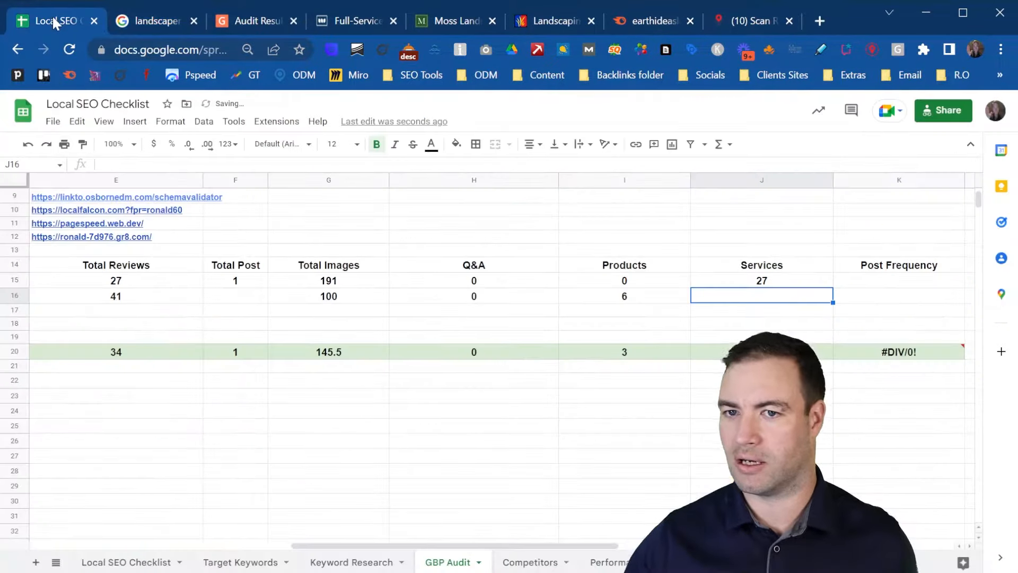
type("50")
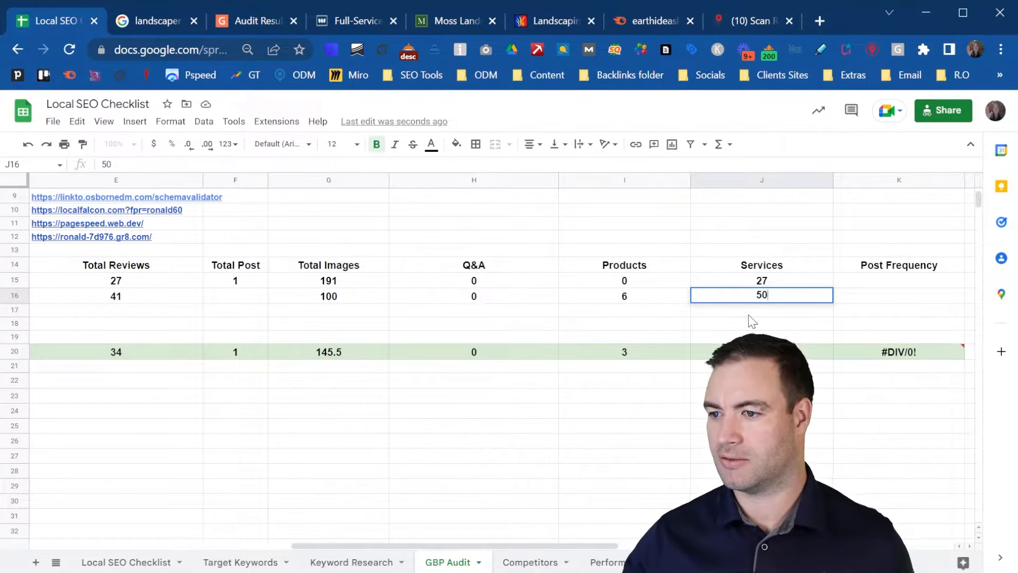
key("Return")
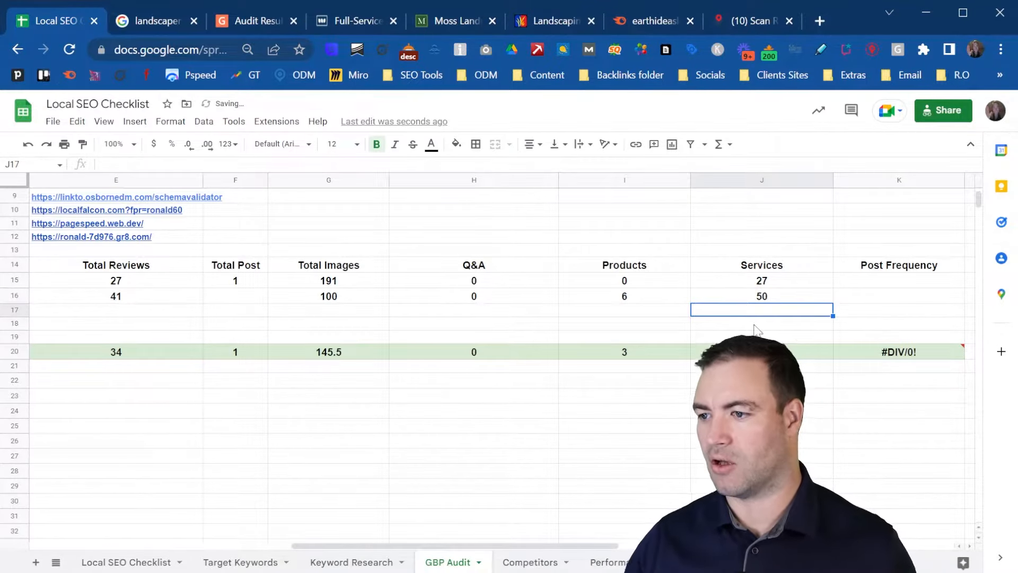
- Review the Houston Landscape Pros profile on Google, including the business updates posted there
left_click(242, 21)
left_click(163, 16)
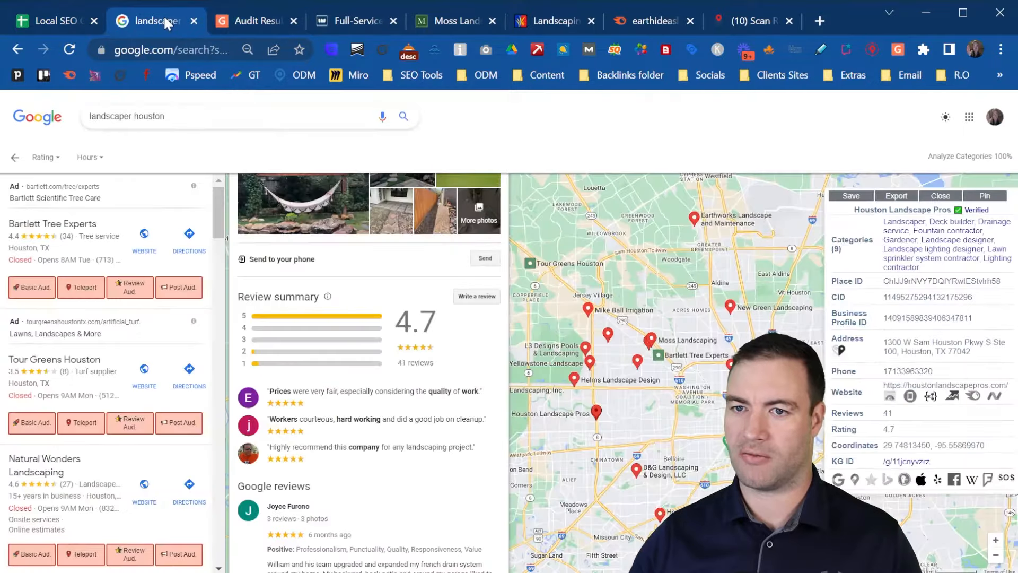
scroll(385, 378, "up", 5)
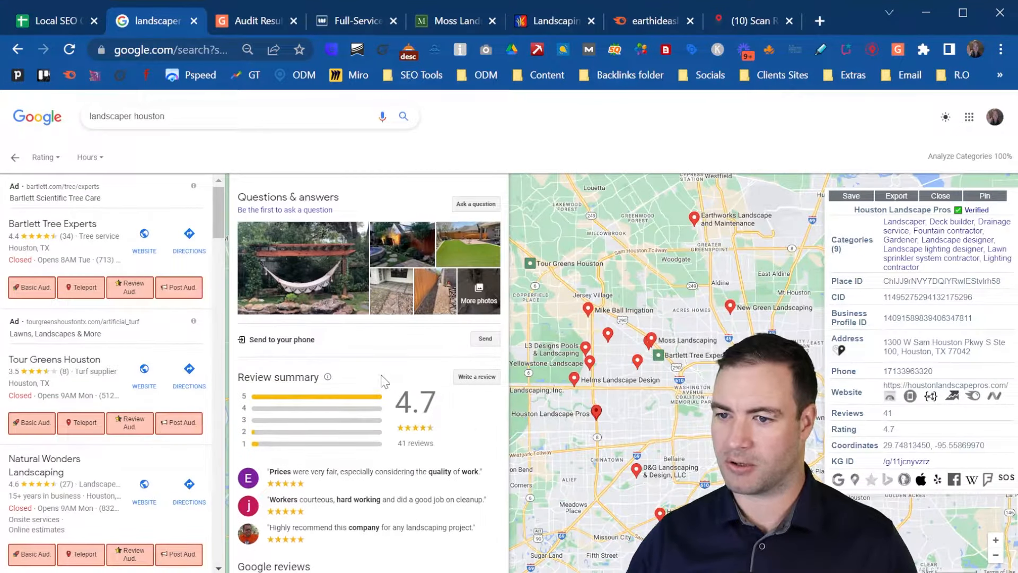
scroll(402, 345, "up", 5)
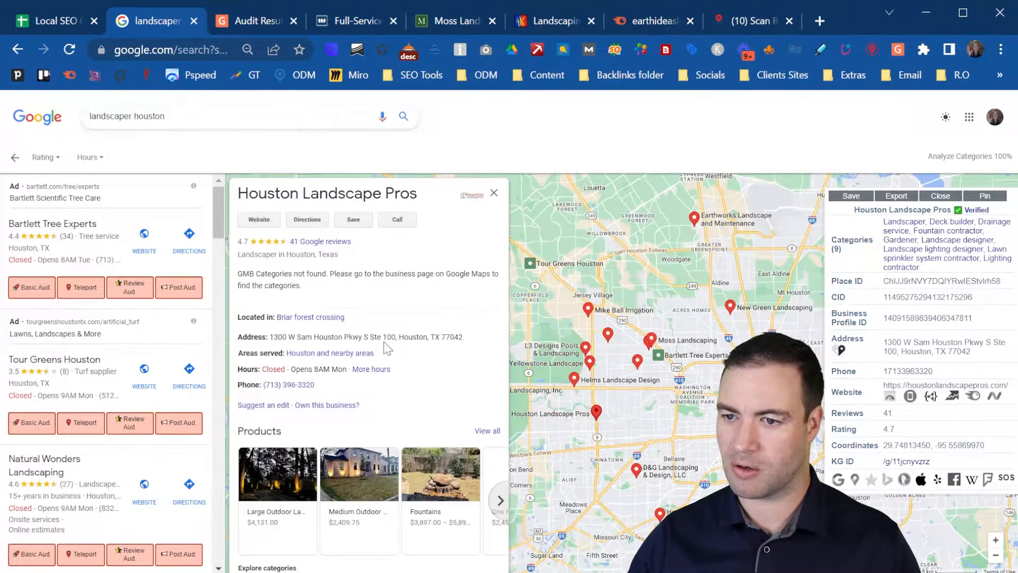
scroll(385, 344, "down", 15)
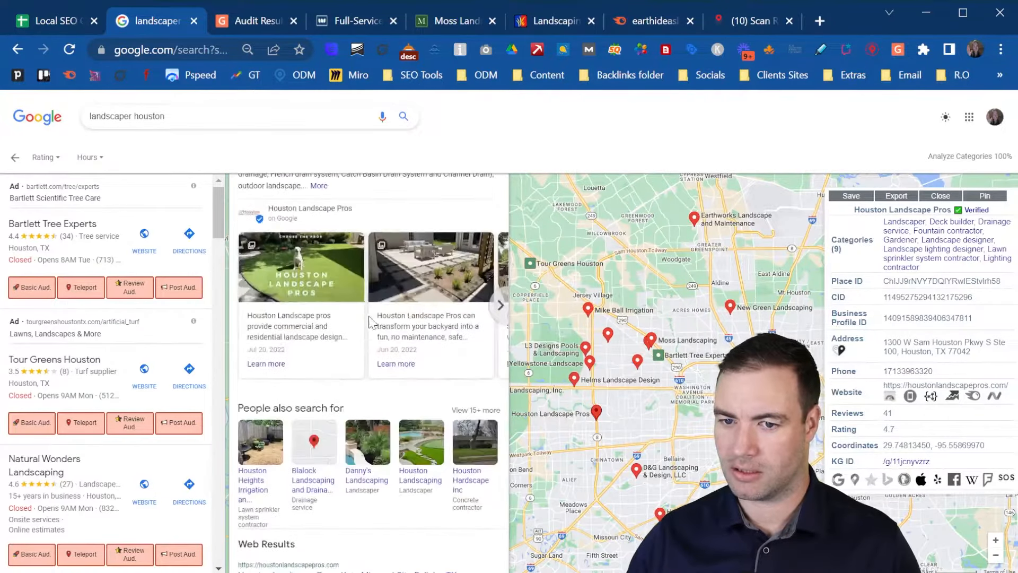
scroll(370, 321, "up", 15)
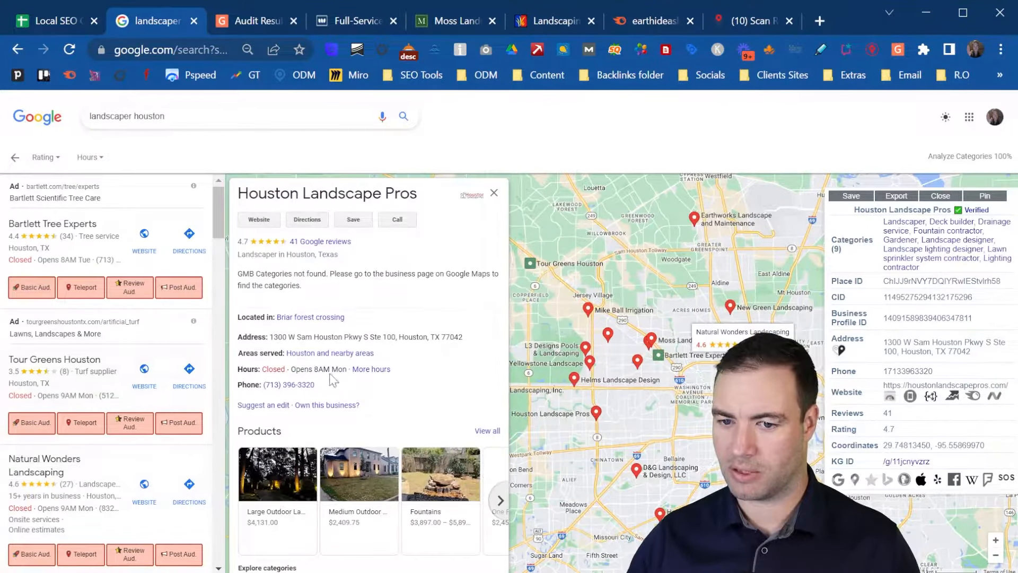
- Run the GMB Everywhere post audit for Houston Landscape Pros and examine its post total and post frequency
scroll(106, 456, "down", 4)
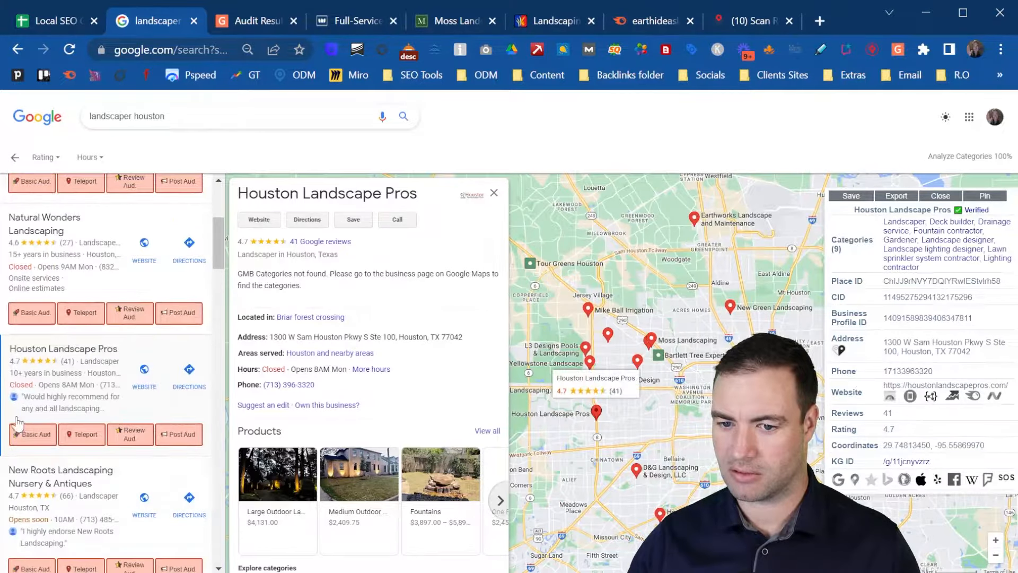
left_click(180, 435)
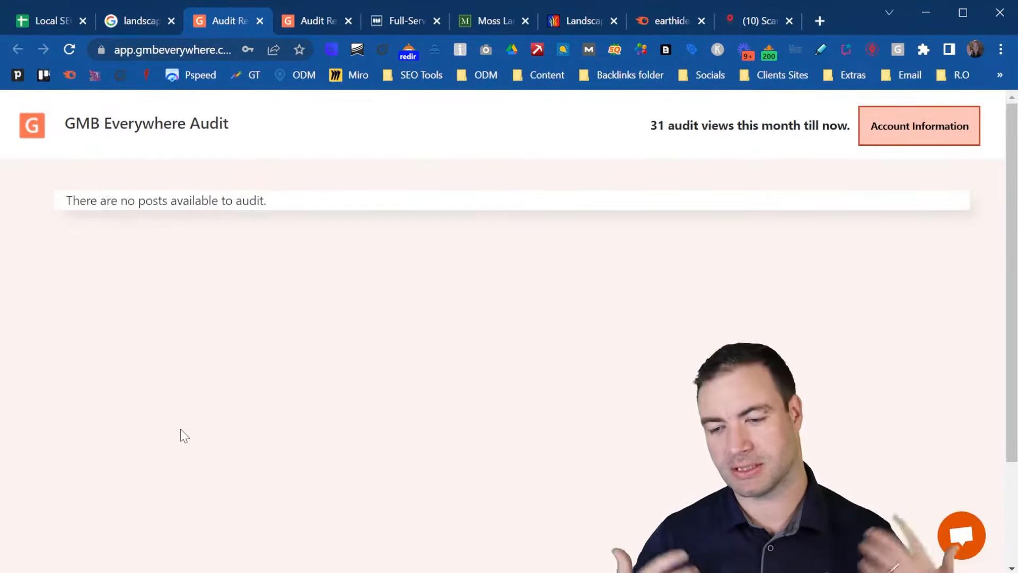
left_click(140, 16)
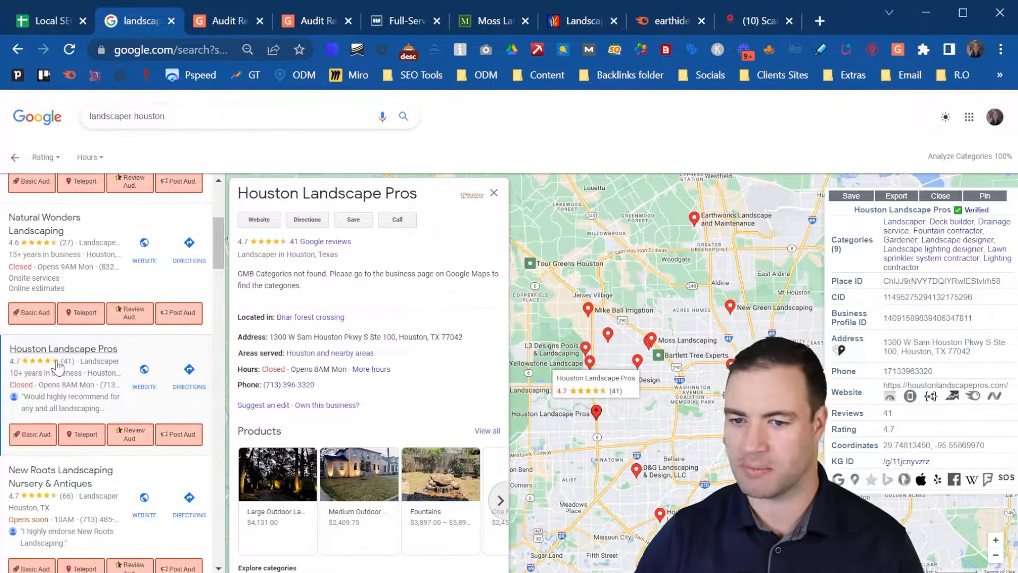
left_click(189, 440)
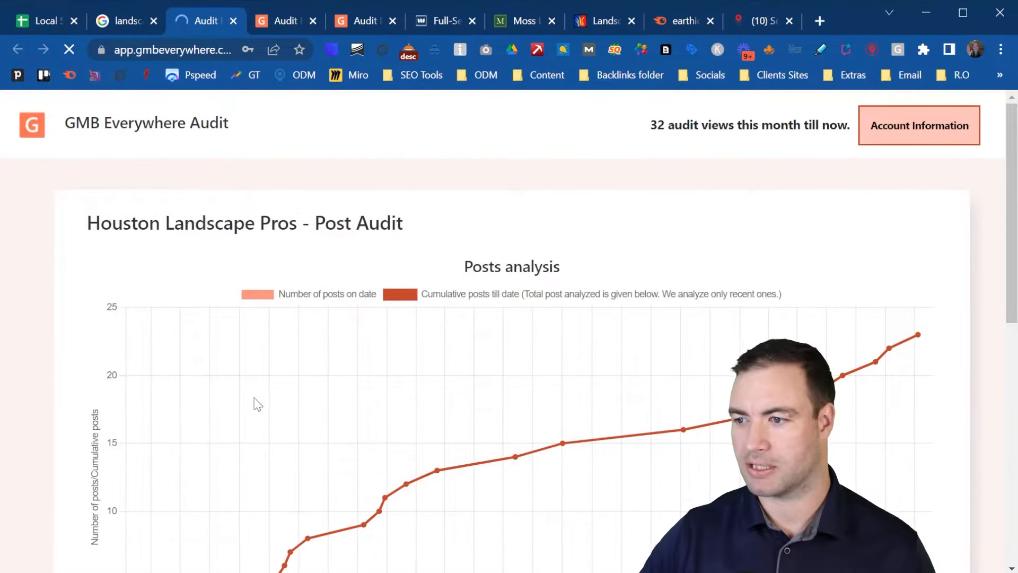
scroll(257, 403, "down", 9)
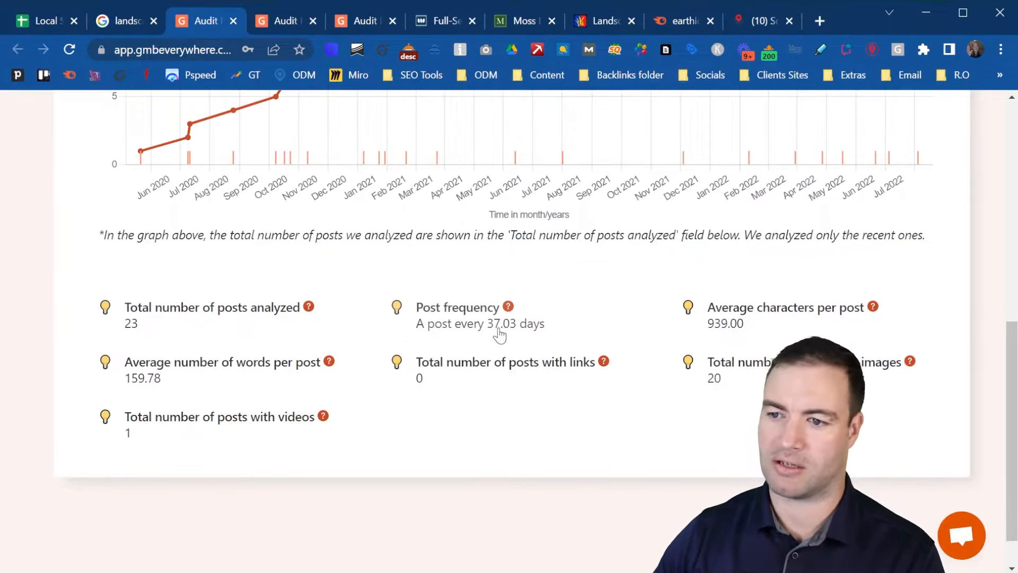
- Enter 23 in Total Post cell F16 and 37 in Post Frequency cell K16, checking the figures against the post audit
left_click(47, 15)
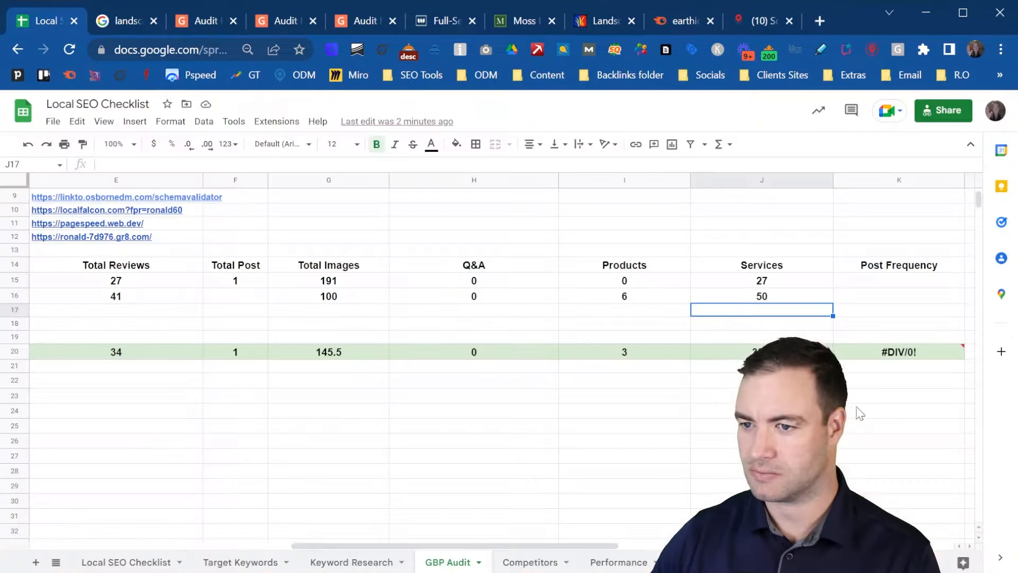
left_click(235, 299)
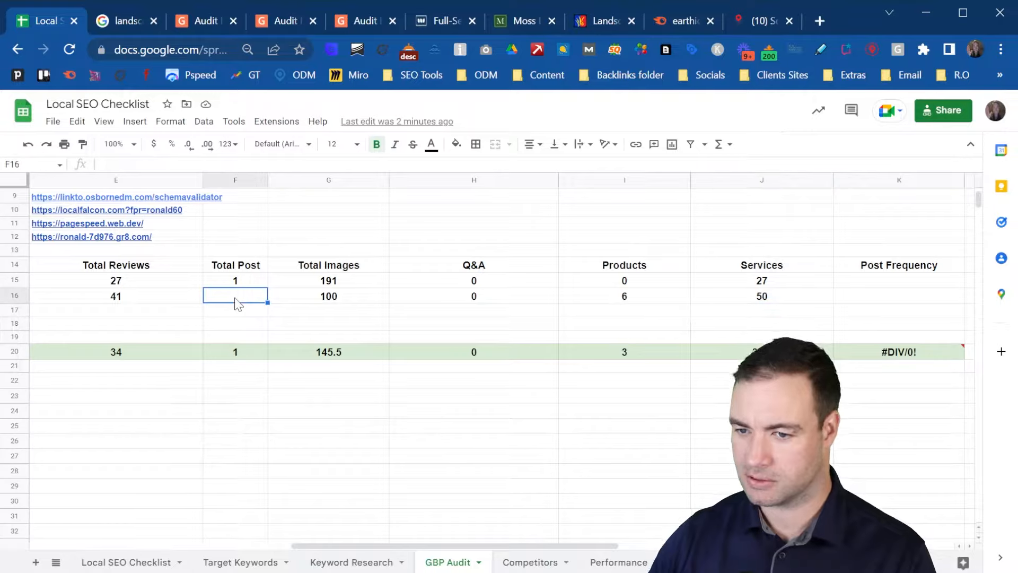
type("23")
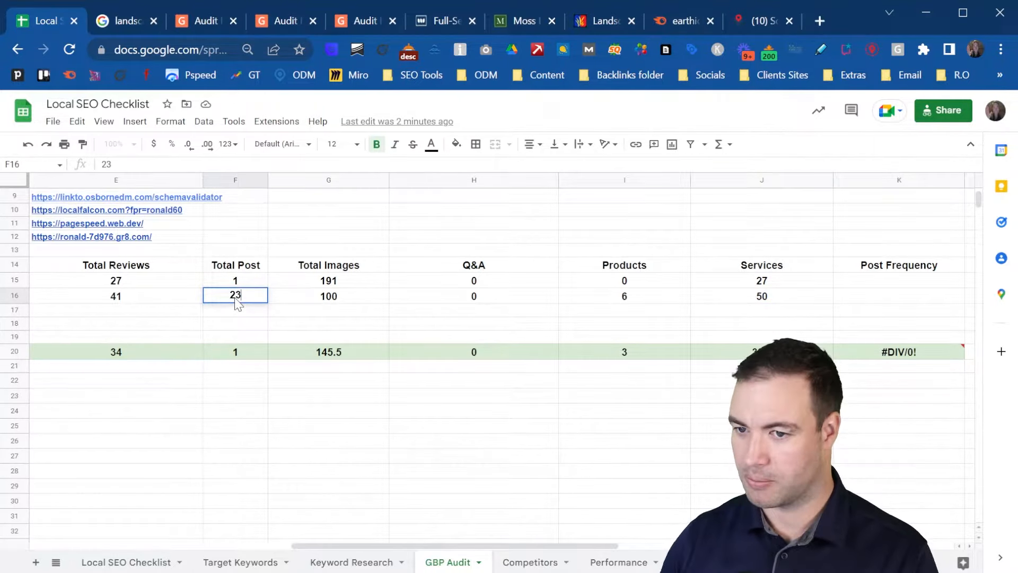
left_click(886, 306)
type("37")
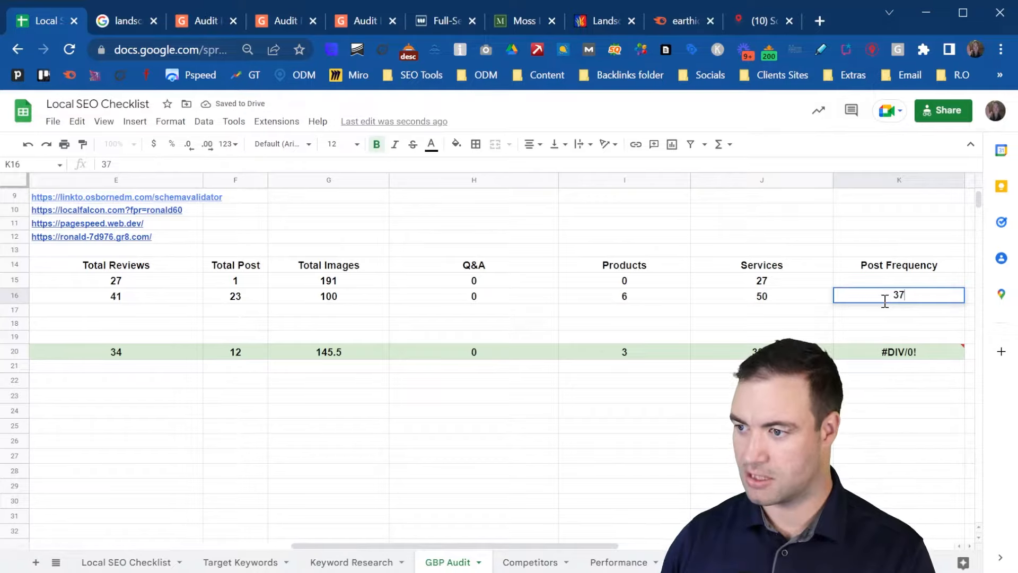
left_click(191, 22)
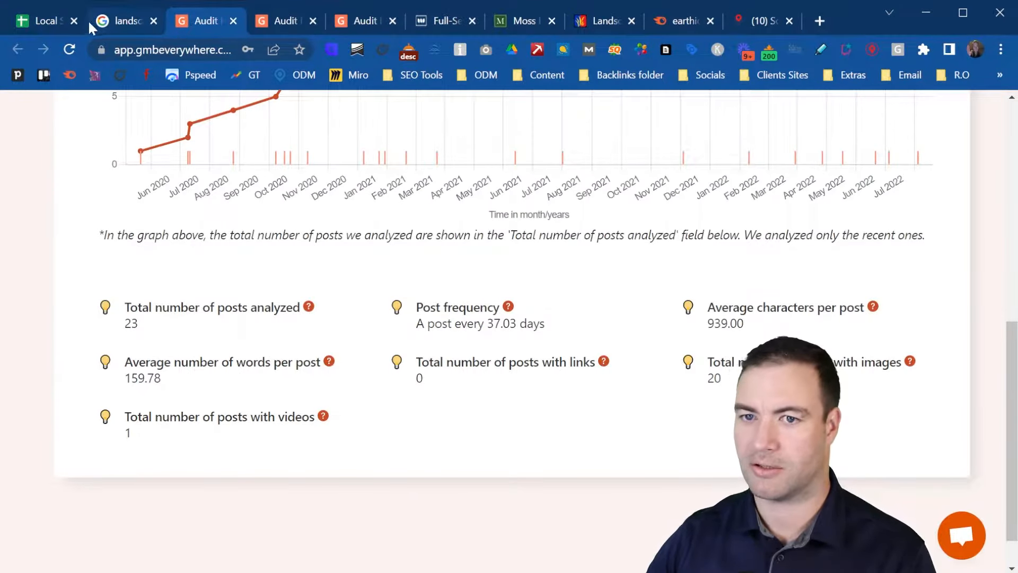
left_click(45, 22)
left_click(661, 402)
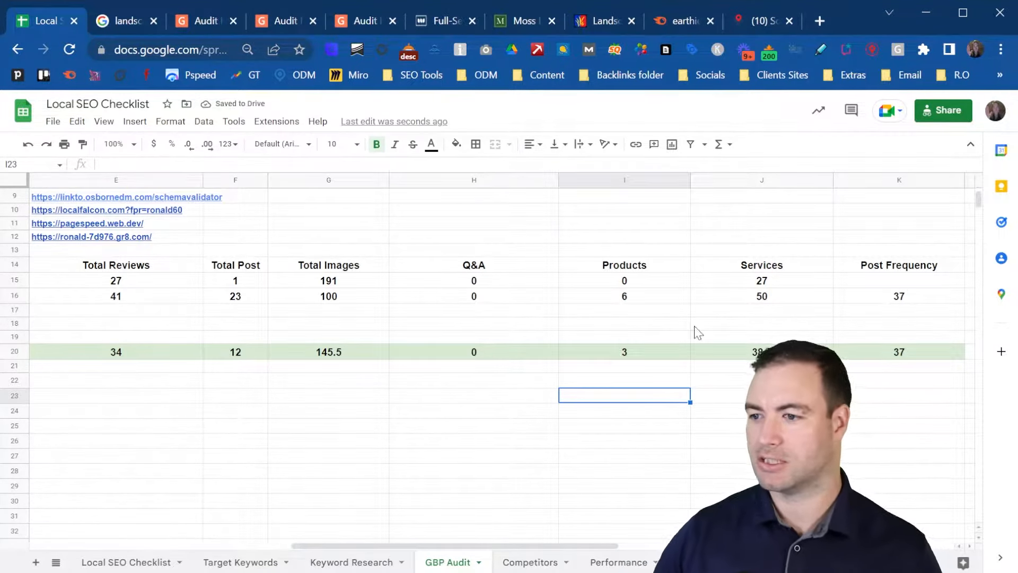
- Review the competitor averages in row 20, then mark the task "Review keyword in SERP - ID top 5" as completed
left_click_drag(864, 351, 126, 346)
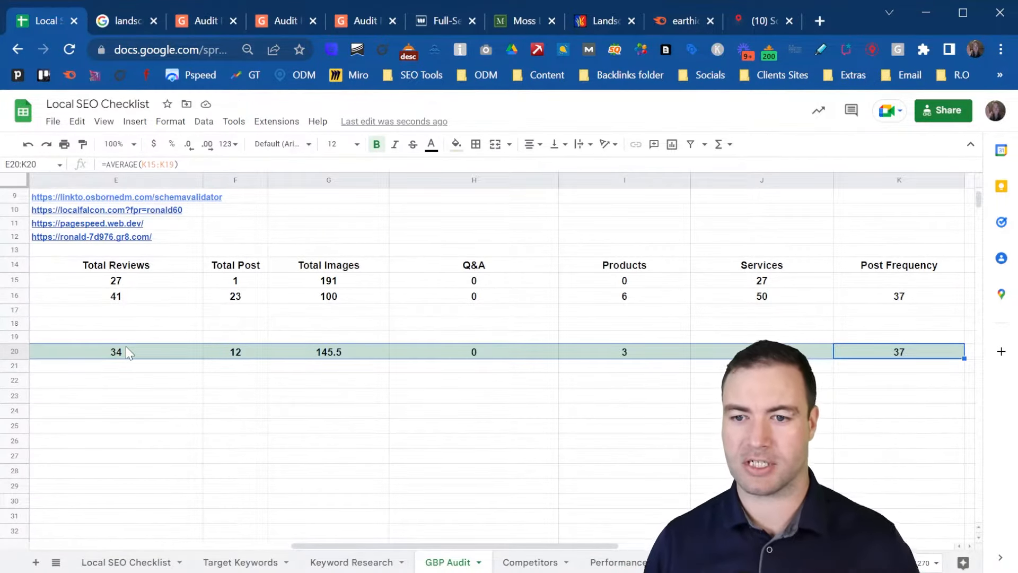
left_click_drag(330, 541, 119, 539)
scroll(318, 297, "down", 1)
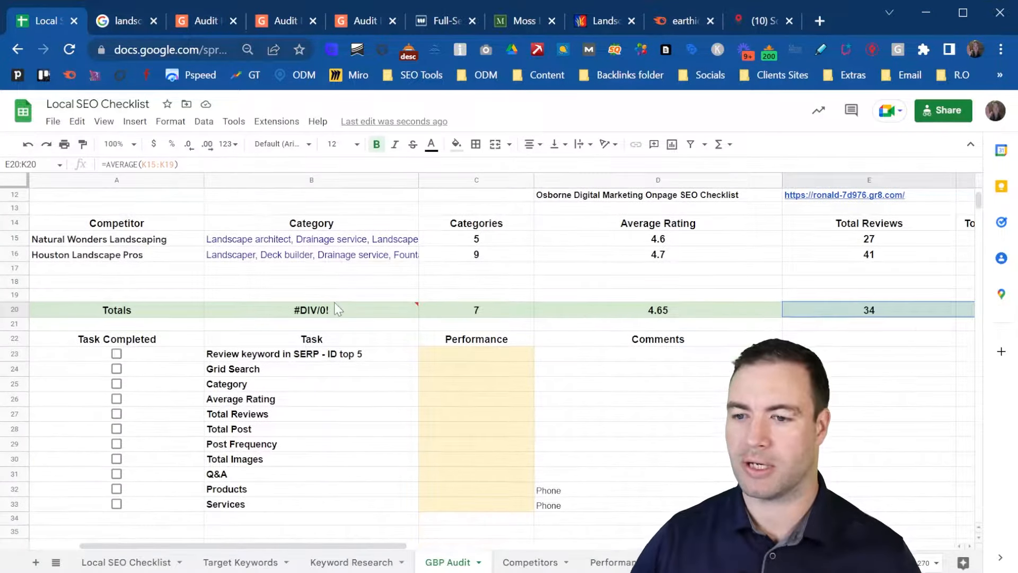
left_click(339, 354)
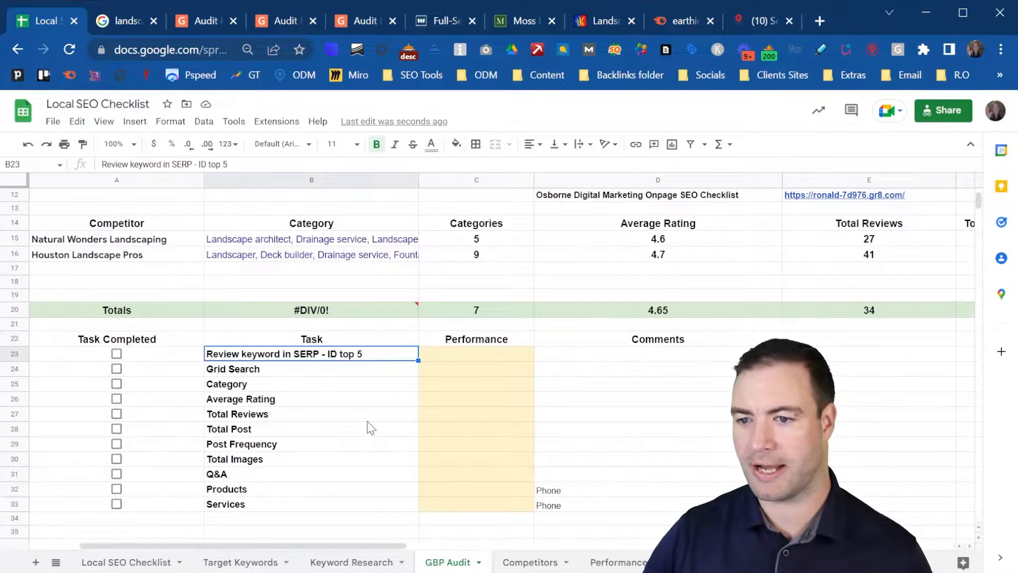
left_click(134, 356)
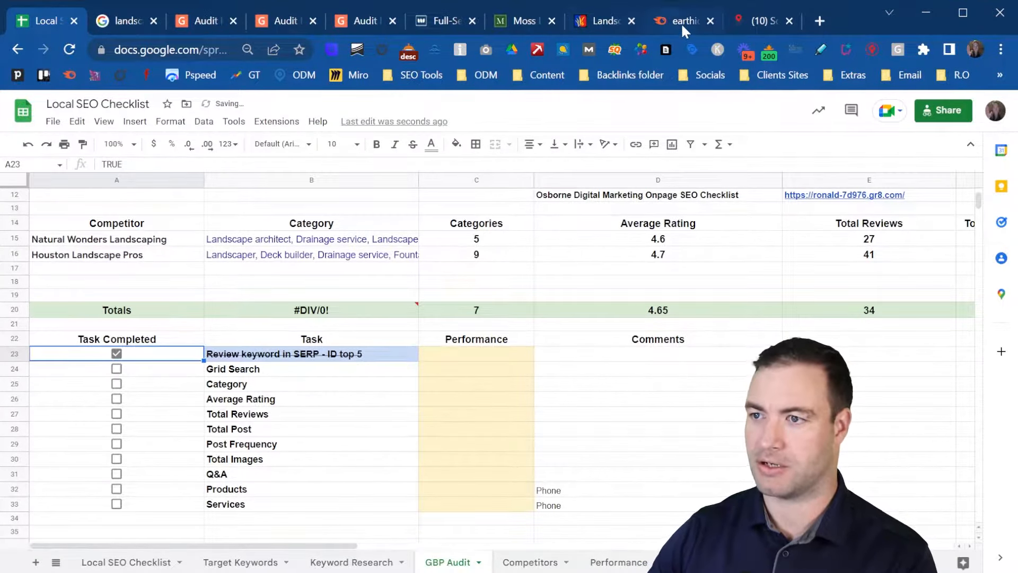
- Close the three GMB Everywhere audit result pages
left_click(233, 20)
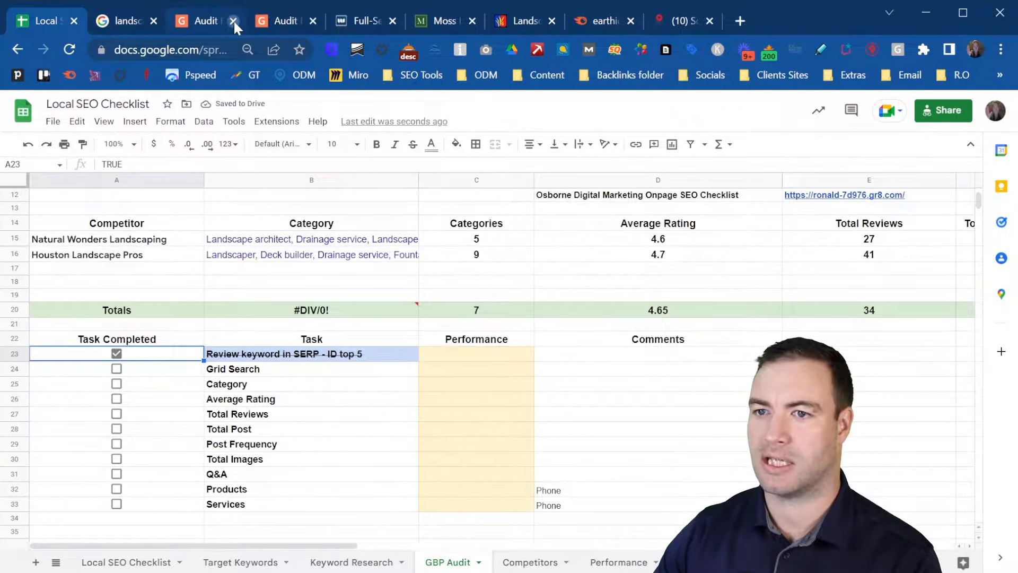
left_click(233, 21)
left_click(234, 20)
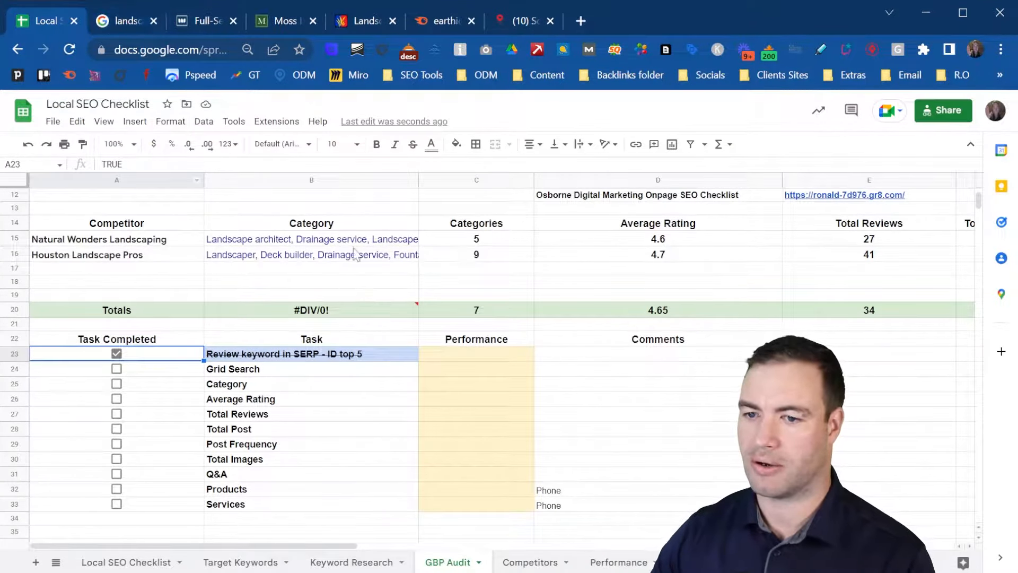
- Copy the business name Earth Ideas Outdoors from cell B7 of the Local SEO Checklist sheet and switch to Local Falcon's scan reports
scroll(339, 260, "up", 3)
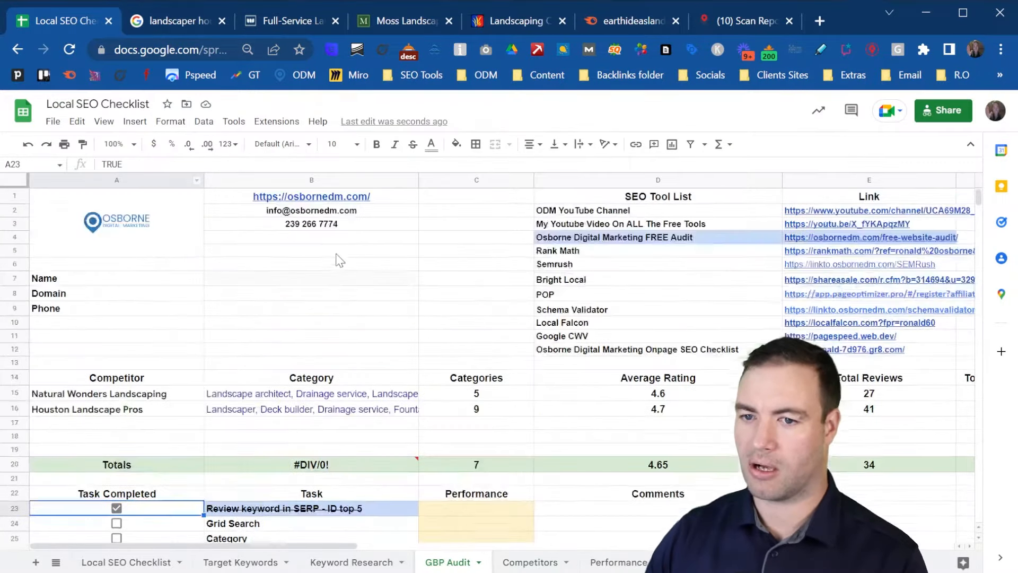
left_click(139, 562)
left_click(284, 250)
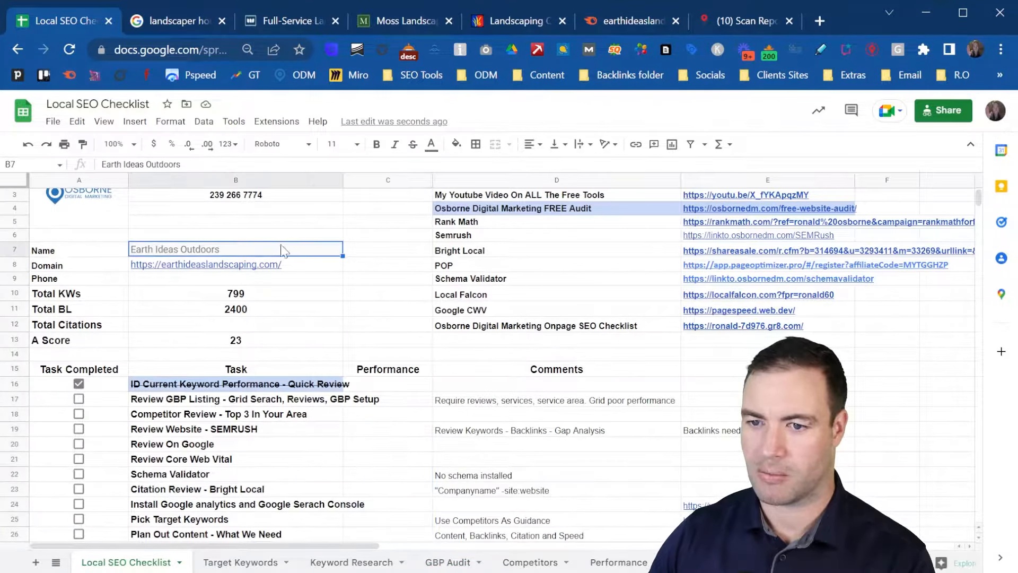
key("ctrl+c")
left_click(735, 18)
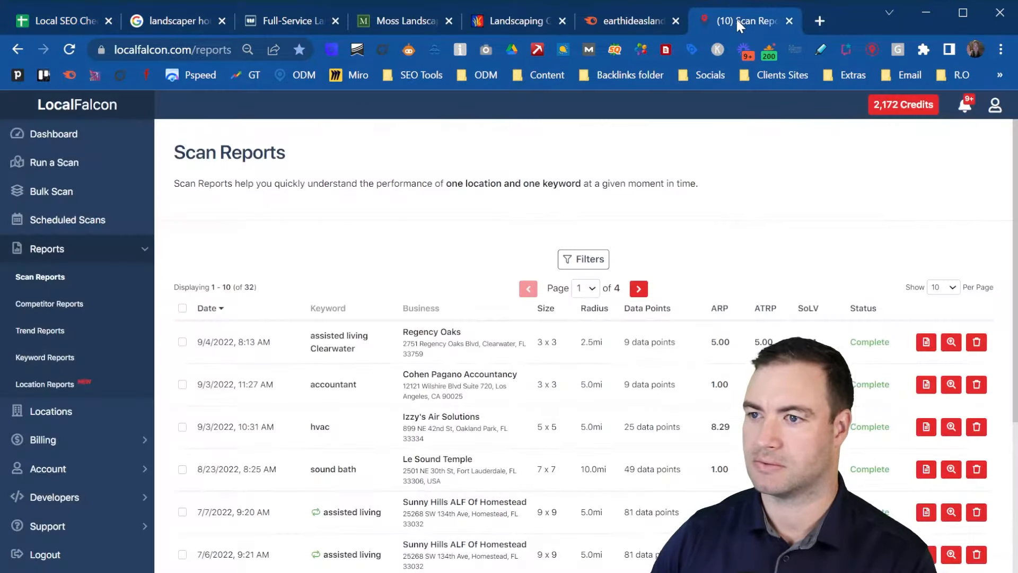
- Start a new scan in Local Falcon and add the Earth Ideas Outdoors location in Houston by searching for the business name
left_click(74, 164)
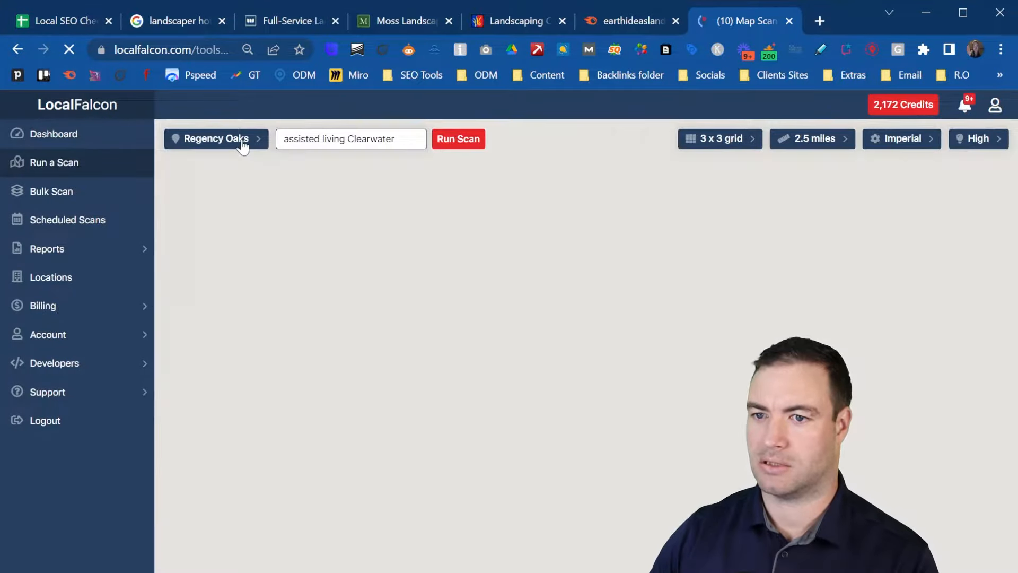
left_click(241, 142)
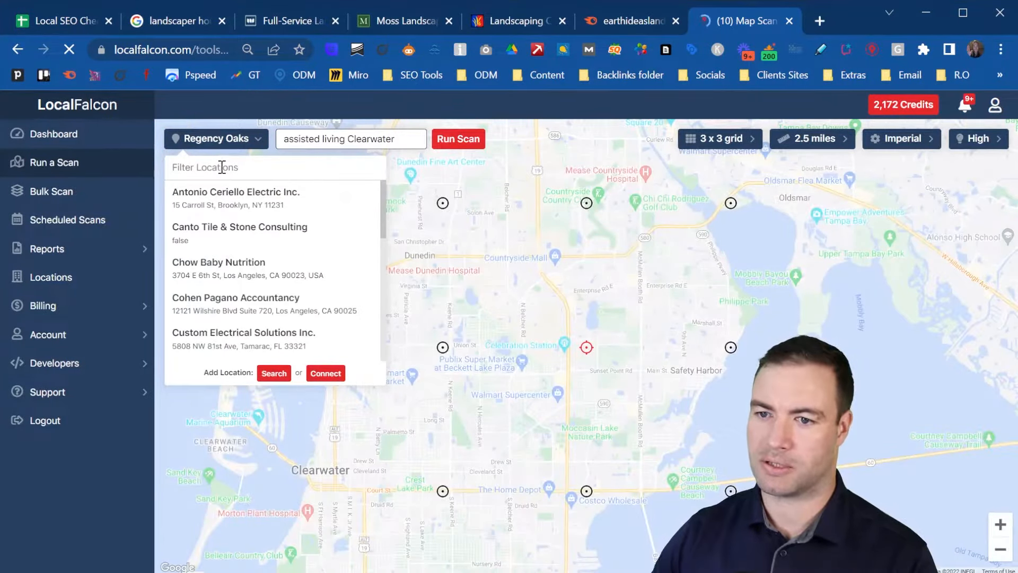
key("ctrl+v")
left_click(245, 192)
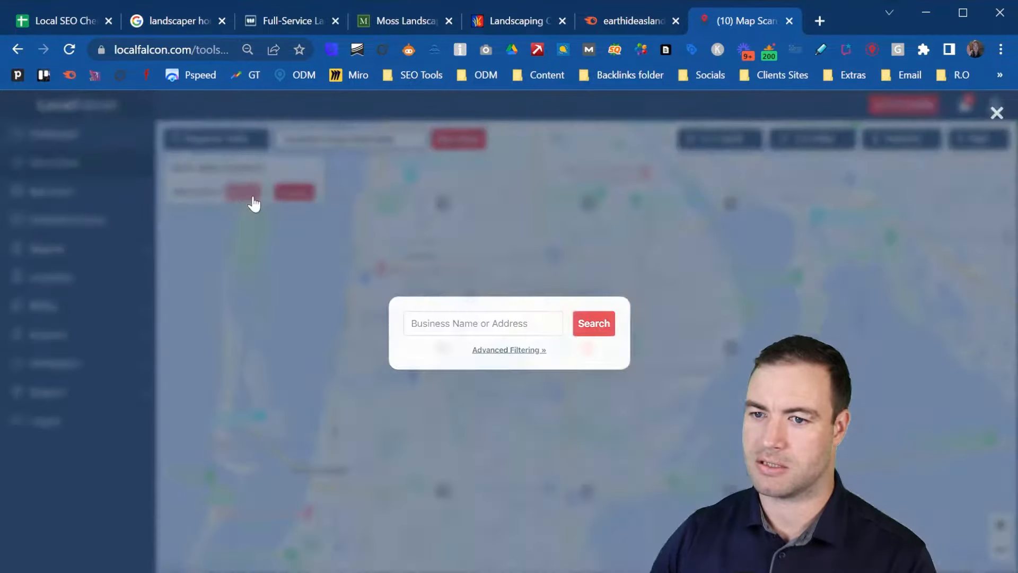
left_click(448, 322)
key("ctrl+v")
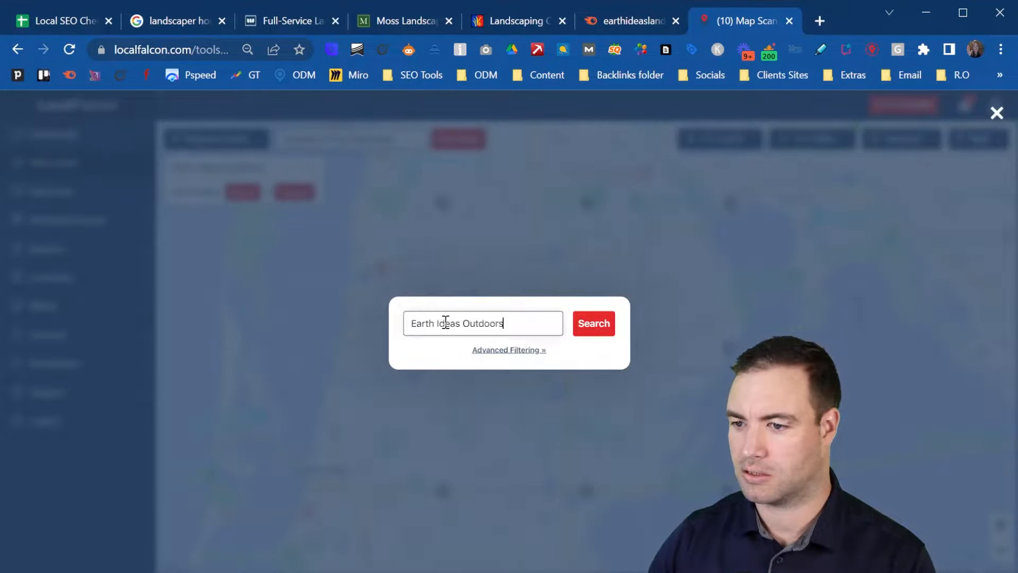
left_click(605, 330)
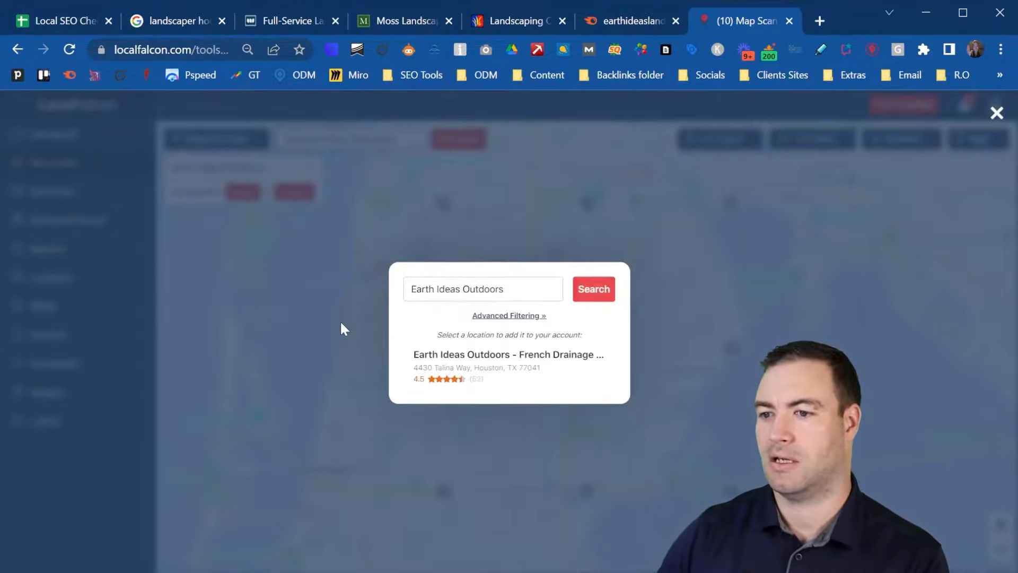
left_click(488, 365)
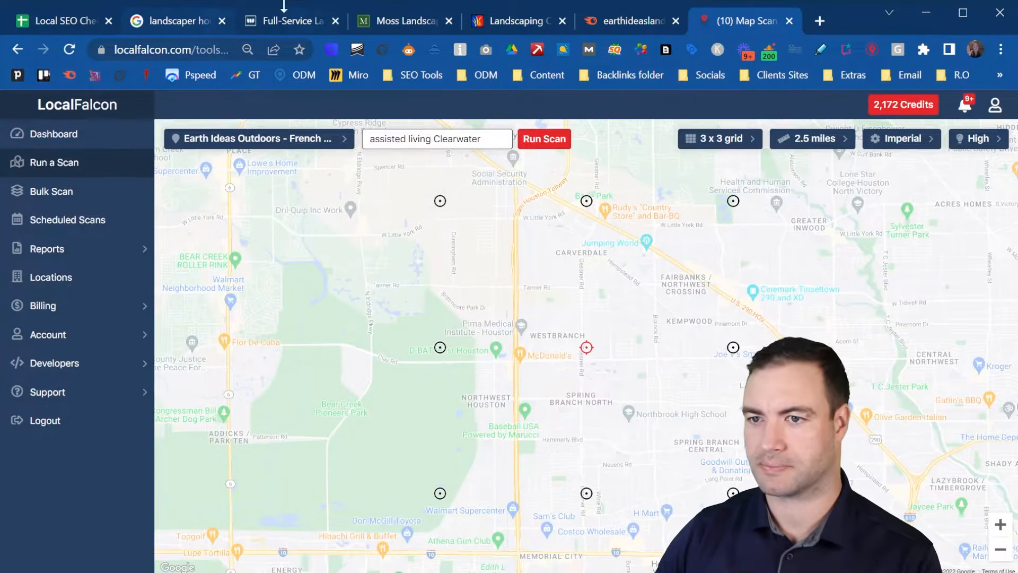
- Copy the keyword "landscaper houston" from cell B16 of the Target Keywords sheet and run the Local Falcon scan with it
left_click(72, 12)
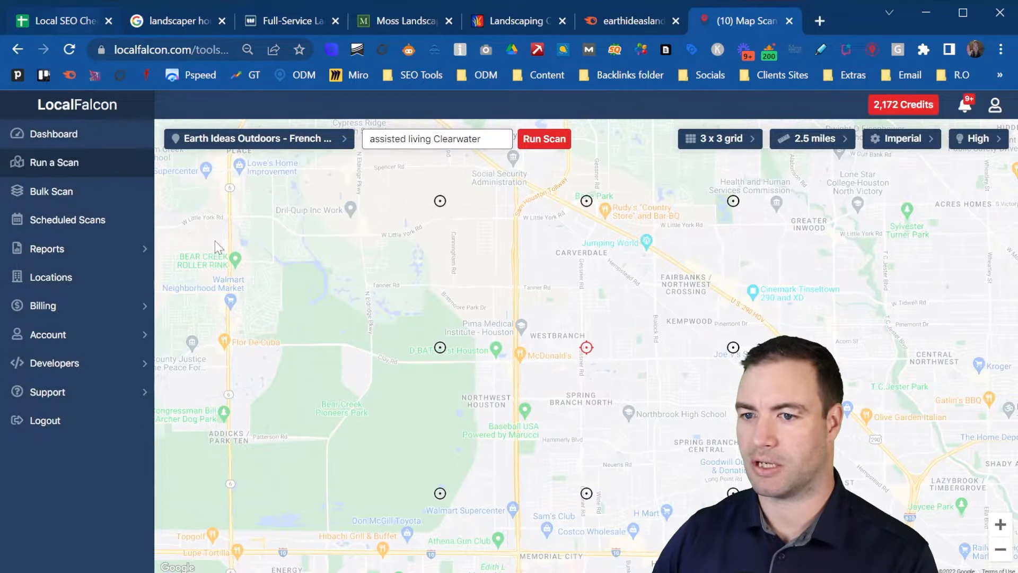
left_click(252, 567)
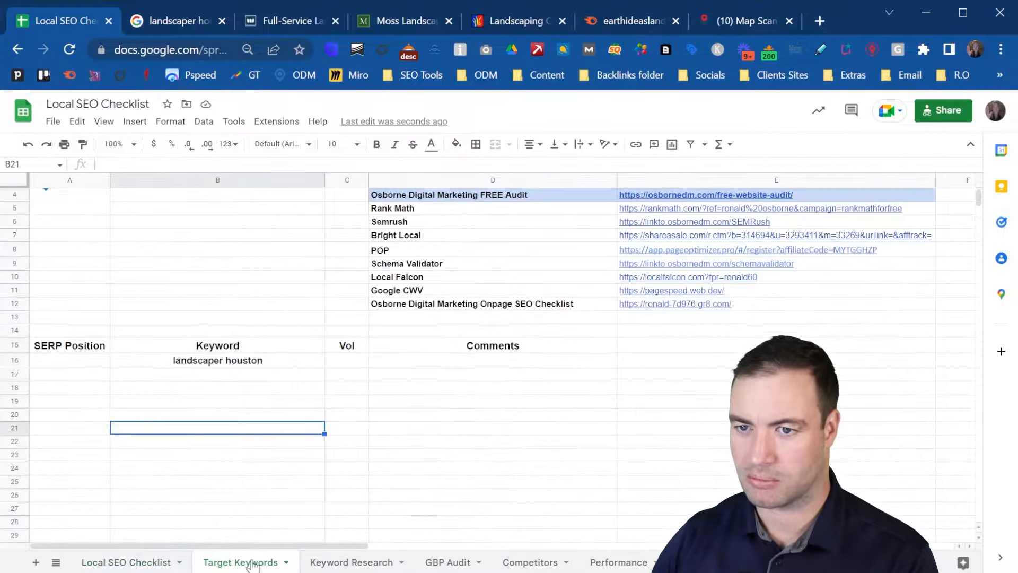
left_click(261, 366)
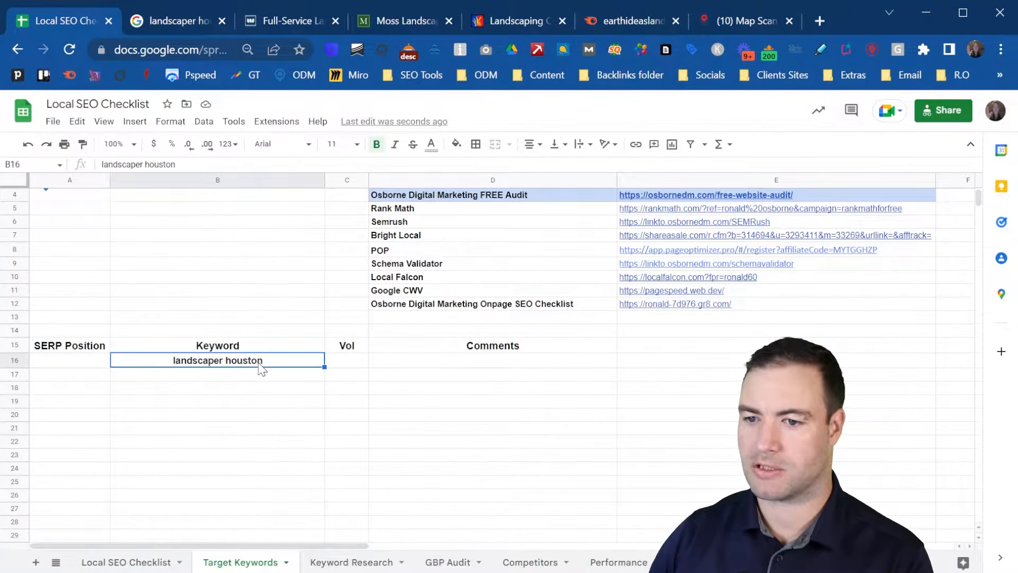
key("ctrl+c")
left_click(724, 21)
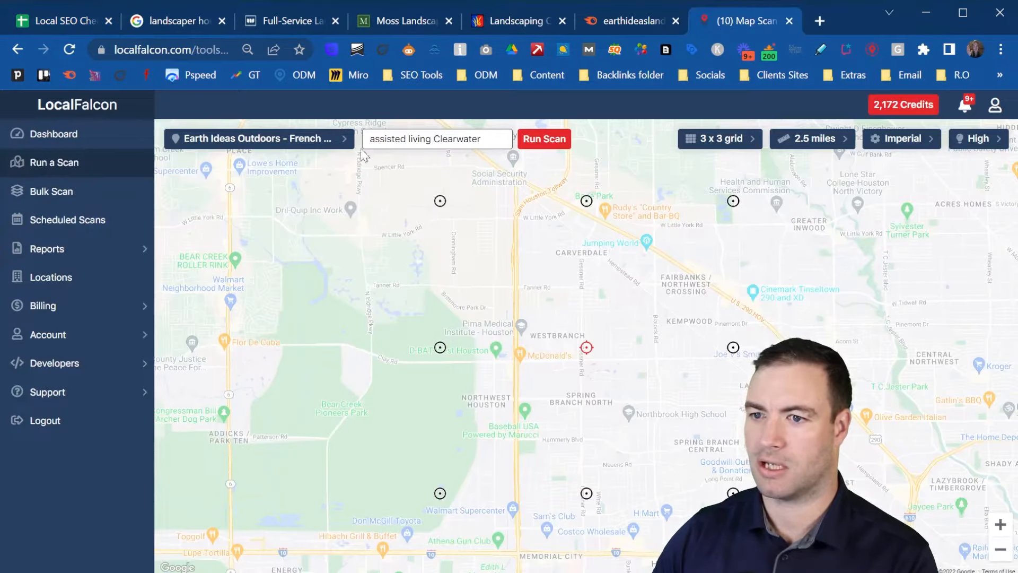
triple_click(446, 140)
key("ctrl+v")
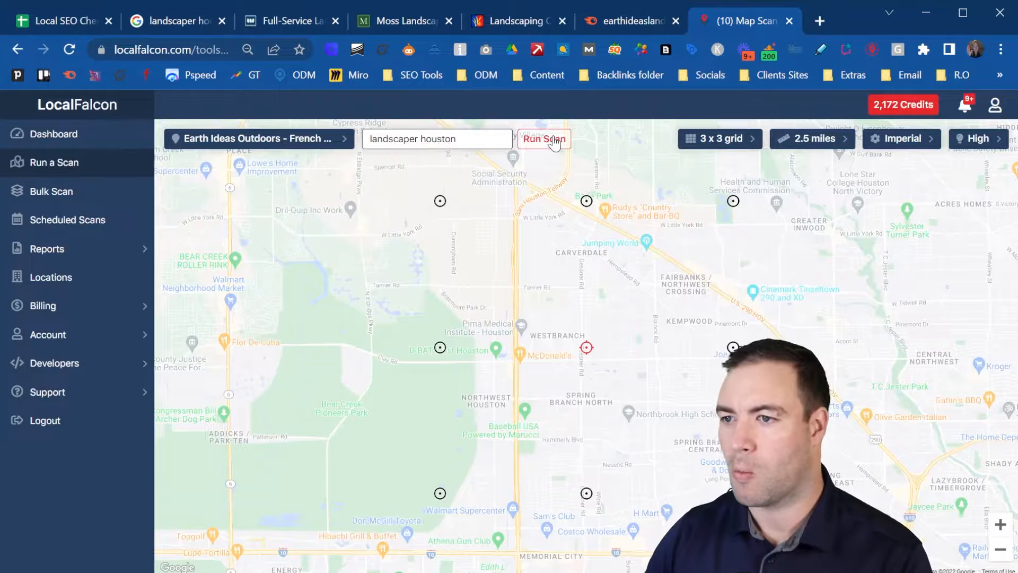
left_click(554, 141)
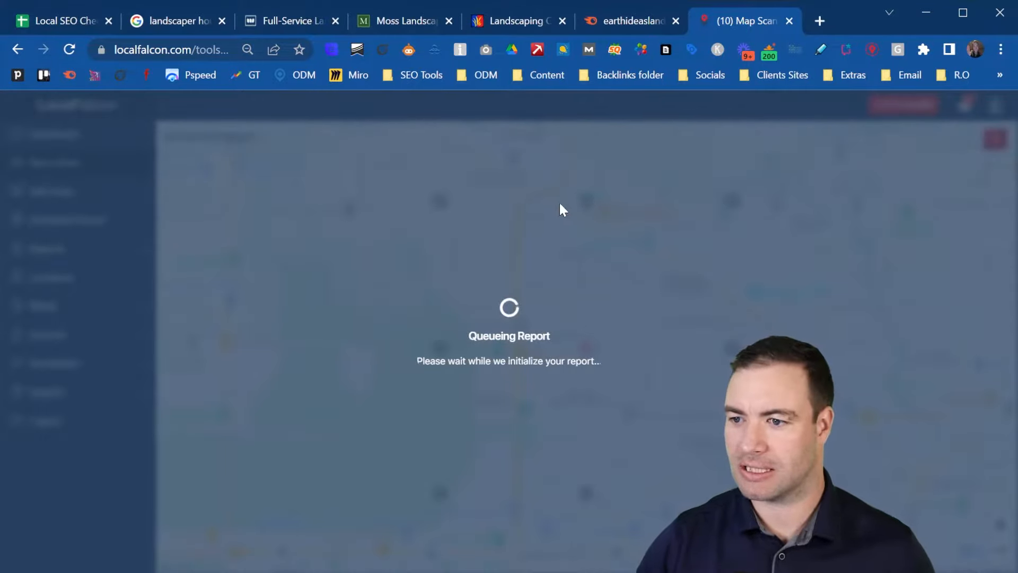
left_click(477, 362)
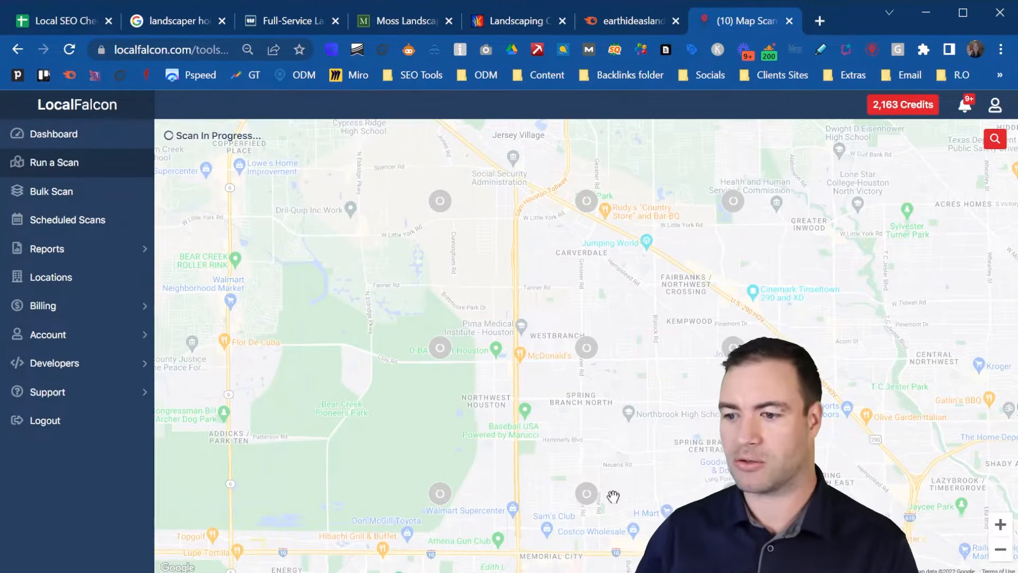
- Examine the scan's ranking pins on the Houston map, checking how rankings change around the business location
scroll(660, 430, "down", 1)
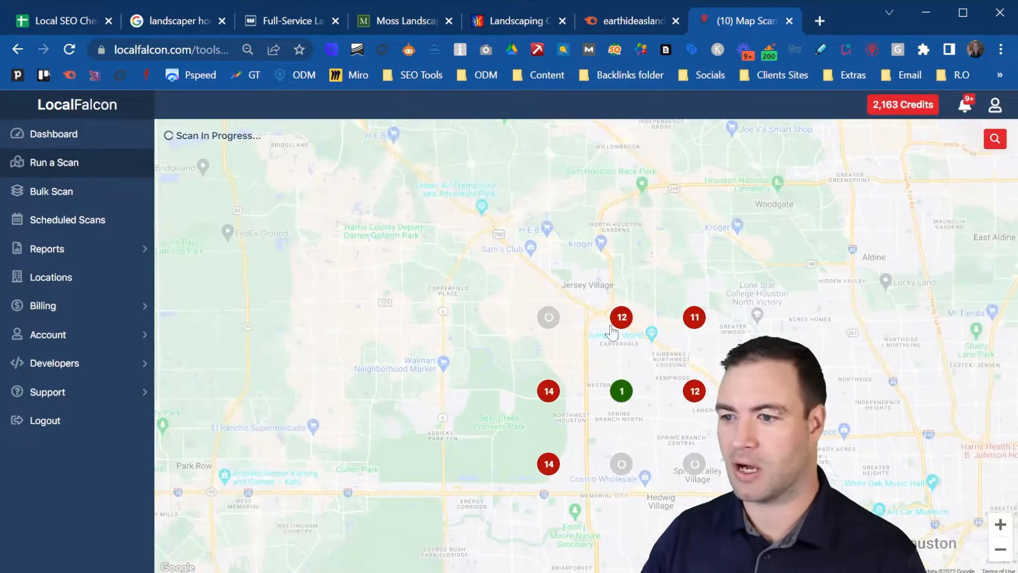
scroll(643, 397, "down", 2)
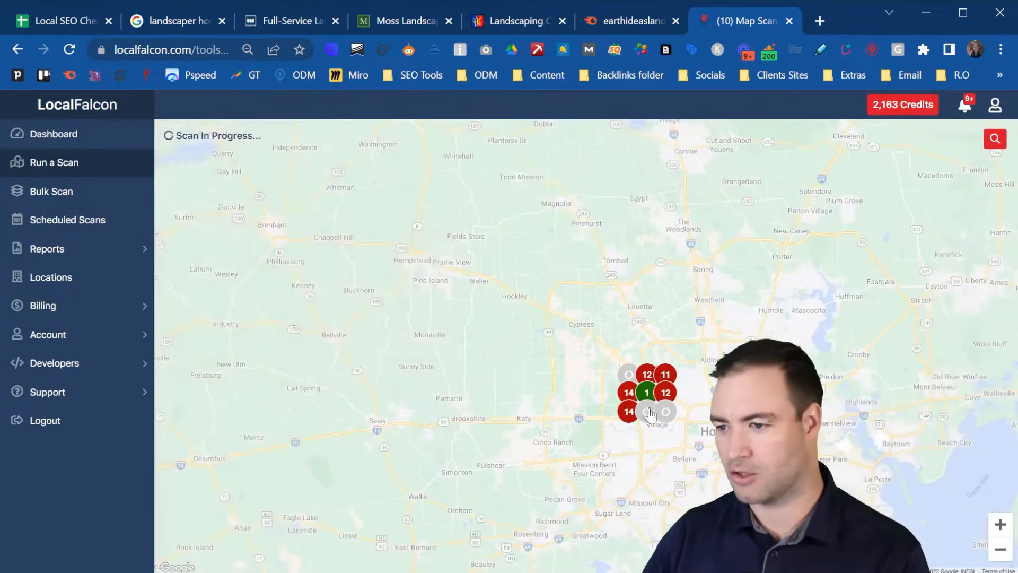
scroll(642, 401, "up", 2)
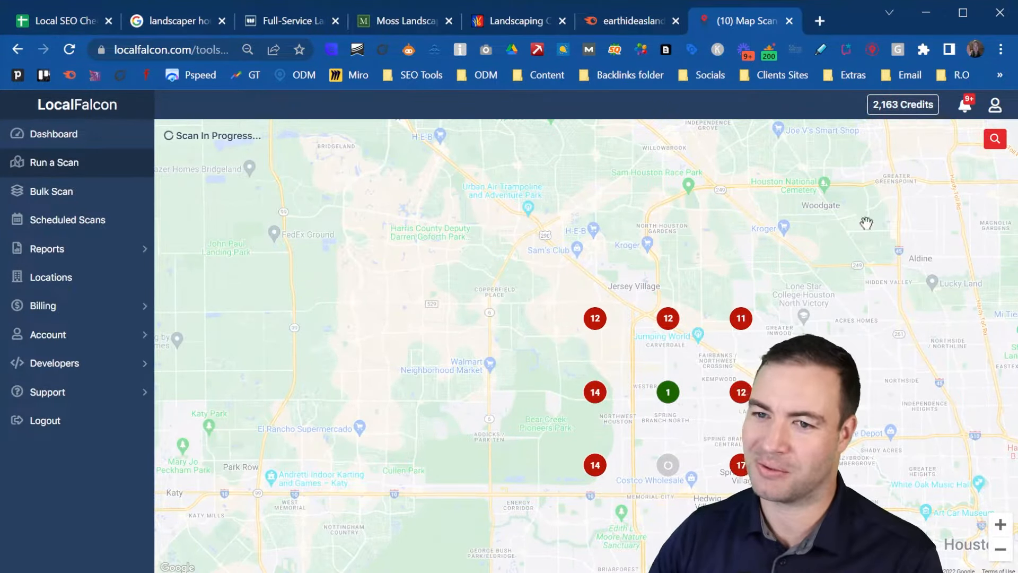
left_click(66, 21)
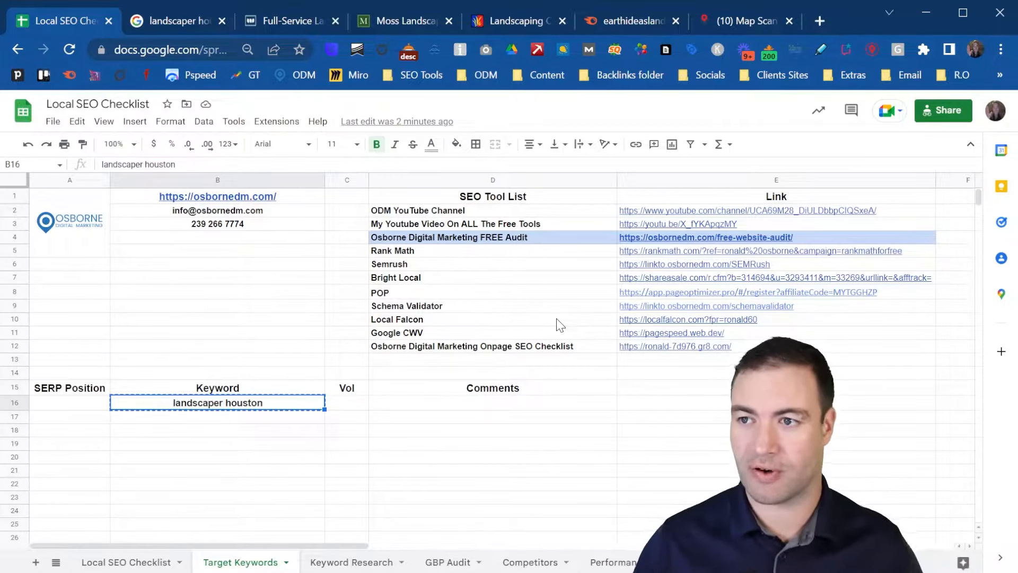
left_click(756, 21)
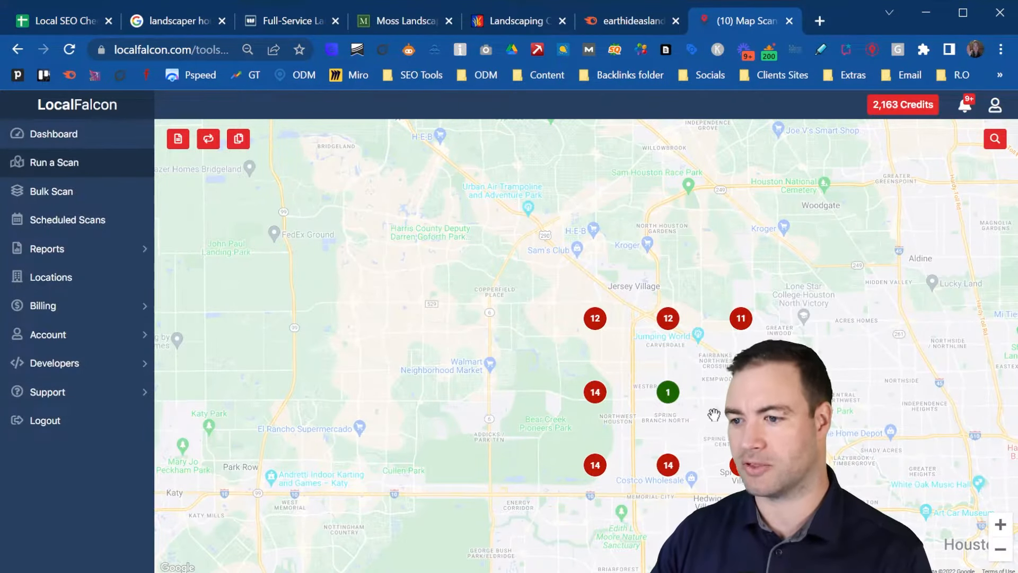
scroll(712, 416, "up", 1)
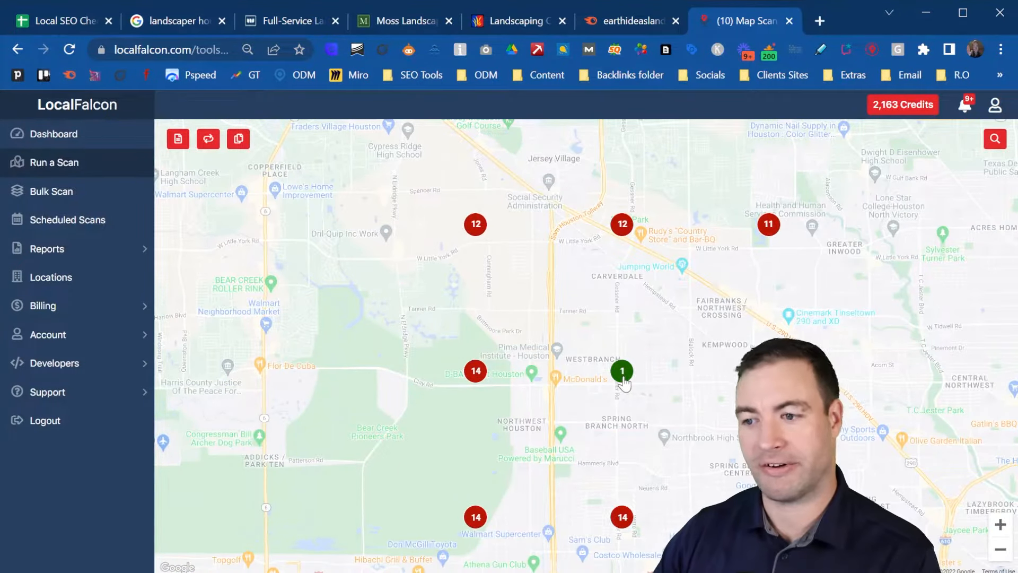
- Review the ranked business list for the grid point directly south of the business, then close it and return to the map
left_click(622, 517)
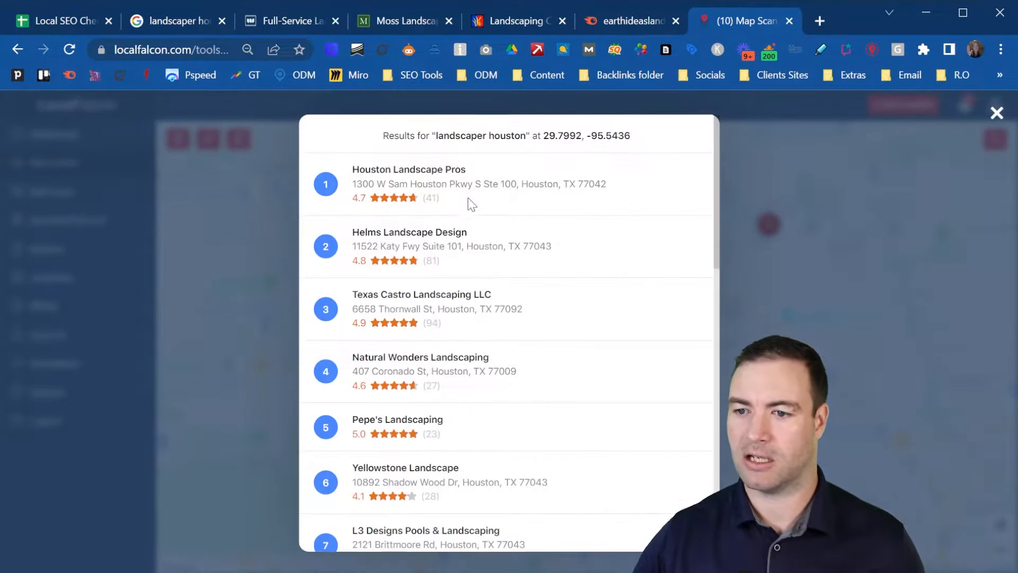
scroll(475, 209, "down", 7)
scroll(475, 209, "down", 3)
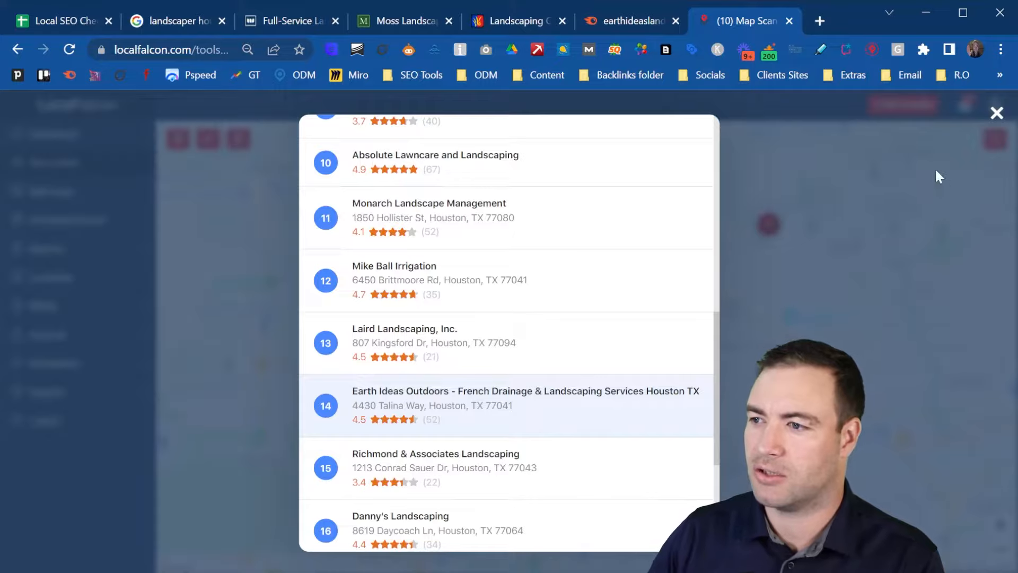
left_click(997, 113)
mouse_move(994, 116)
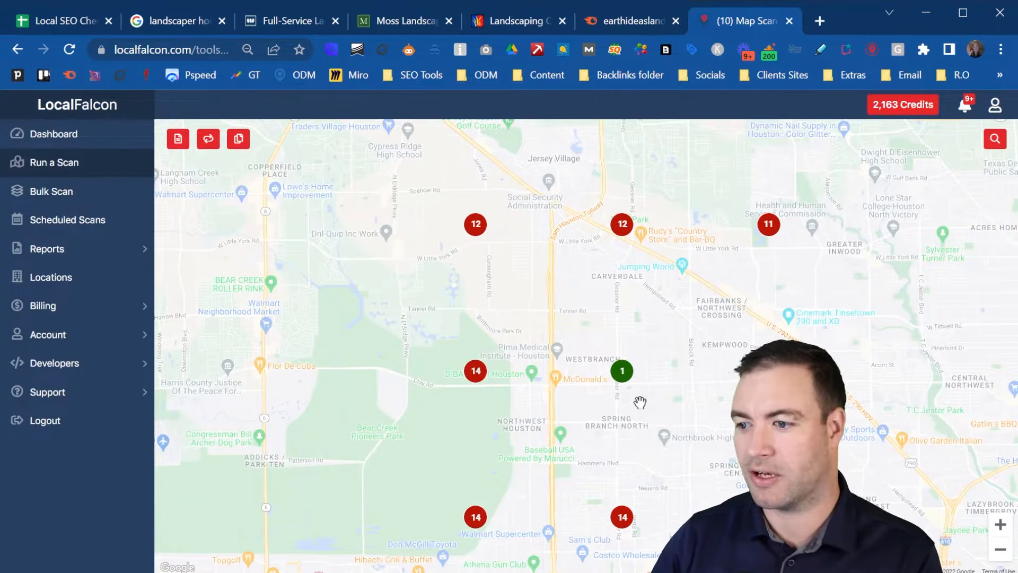
scroll(642, 401, "down", 1)
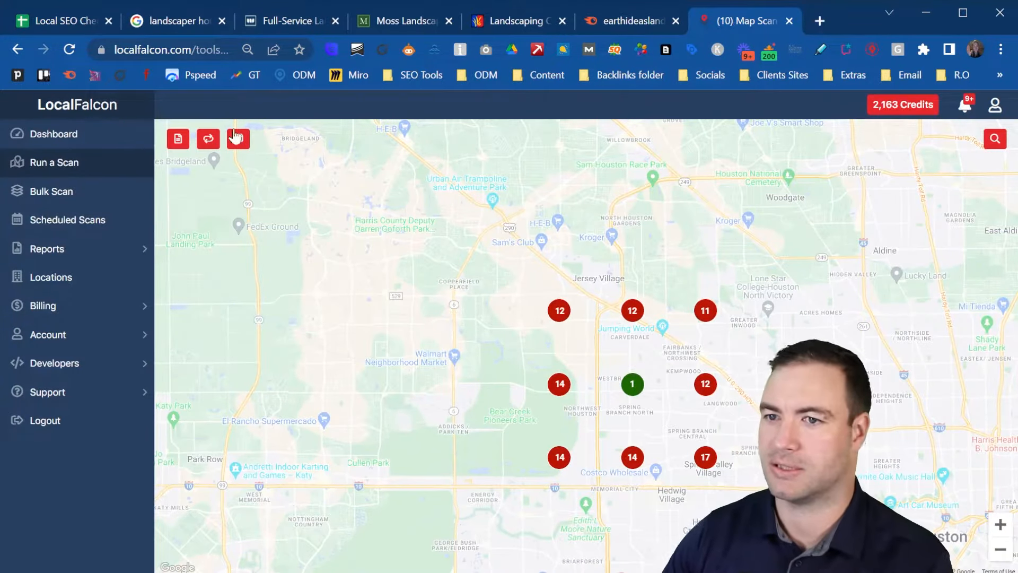
- In the GBP Audit sheet, enter Poor as the Grid Search performance in C24 and mark the Grid Search task as completed
left_click(55, 24)
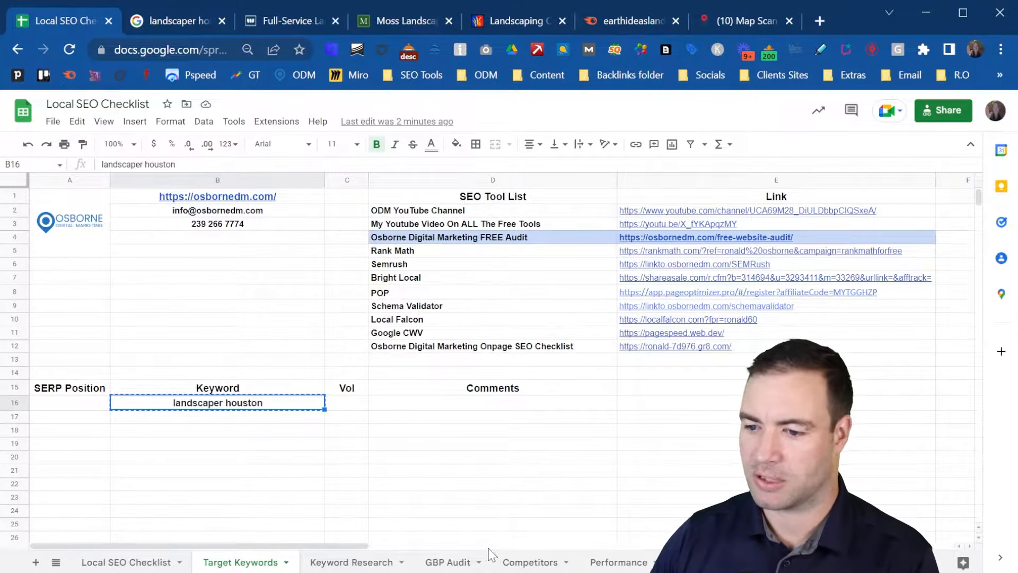
left_click(448, 564)
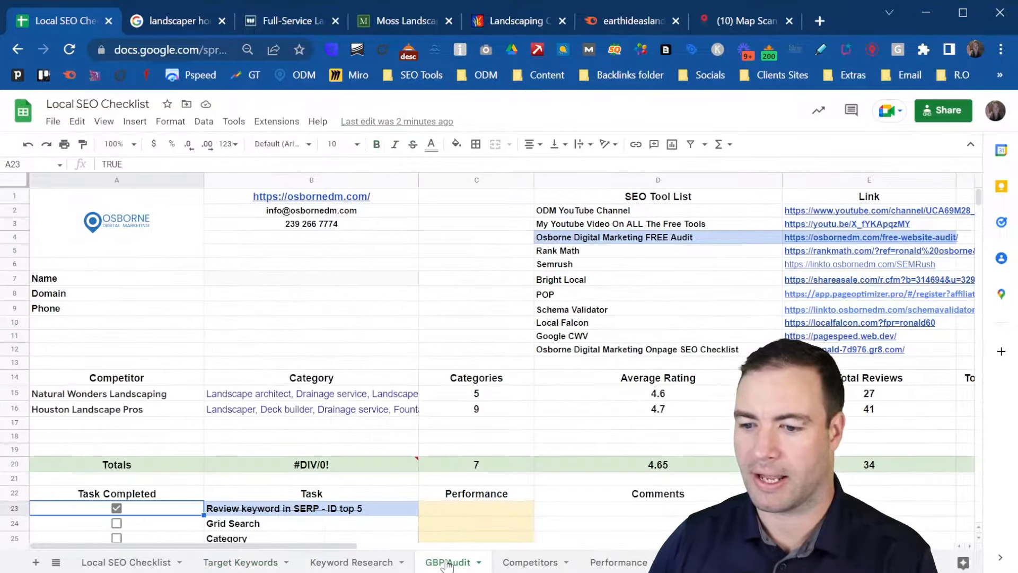
scroll(334, 395, "down", 3)
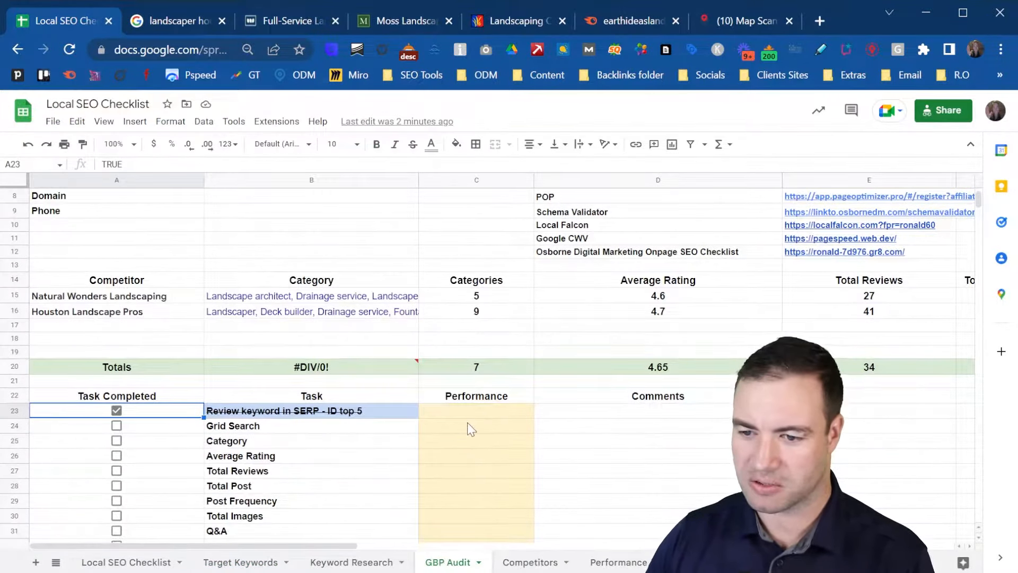
scroll(467, 422, "down", 1)
left_click(461, 384)
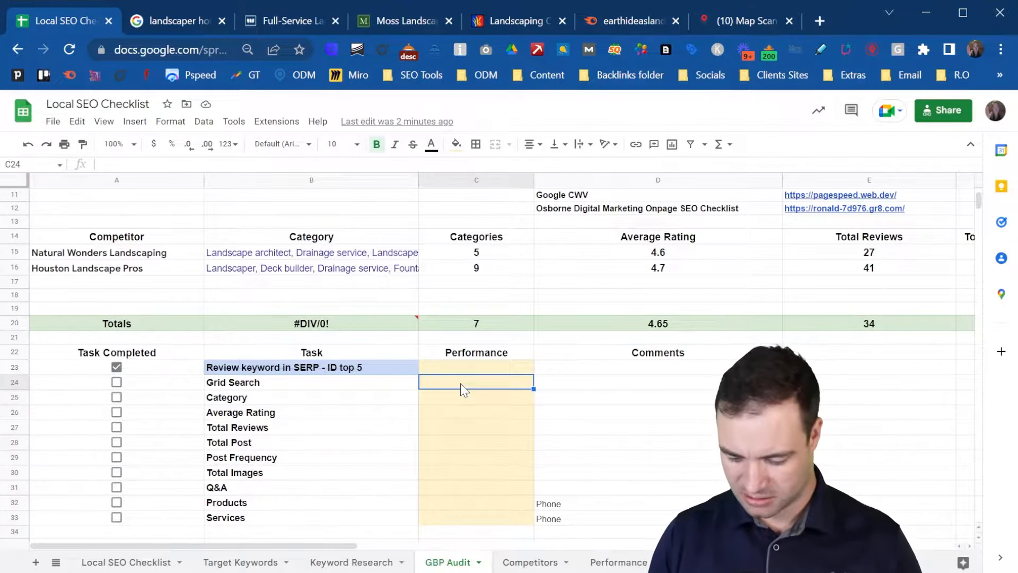
type("Poor")
key("Return")
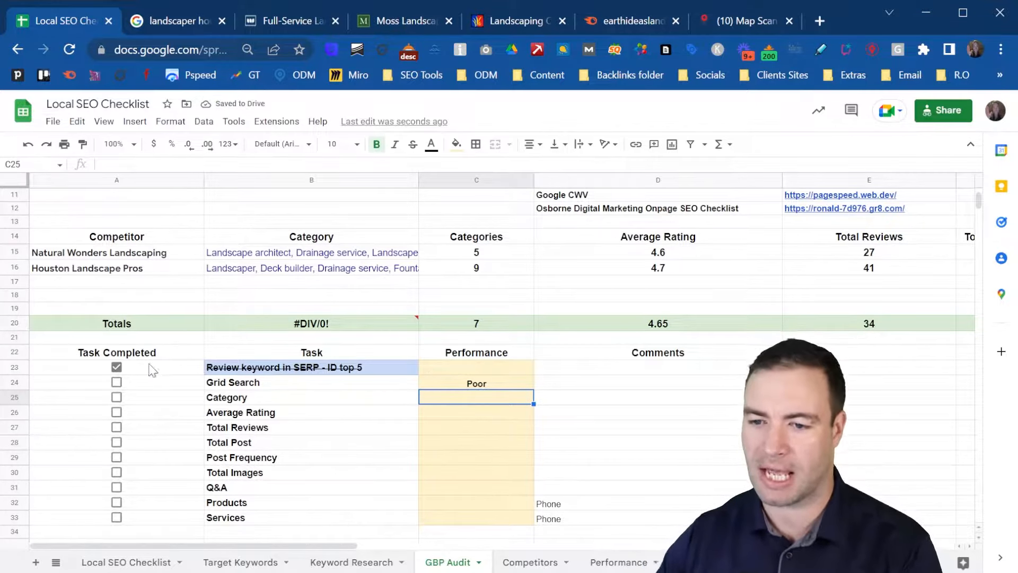
left_click(116, 382)
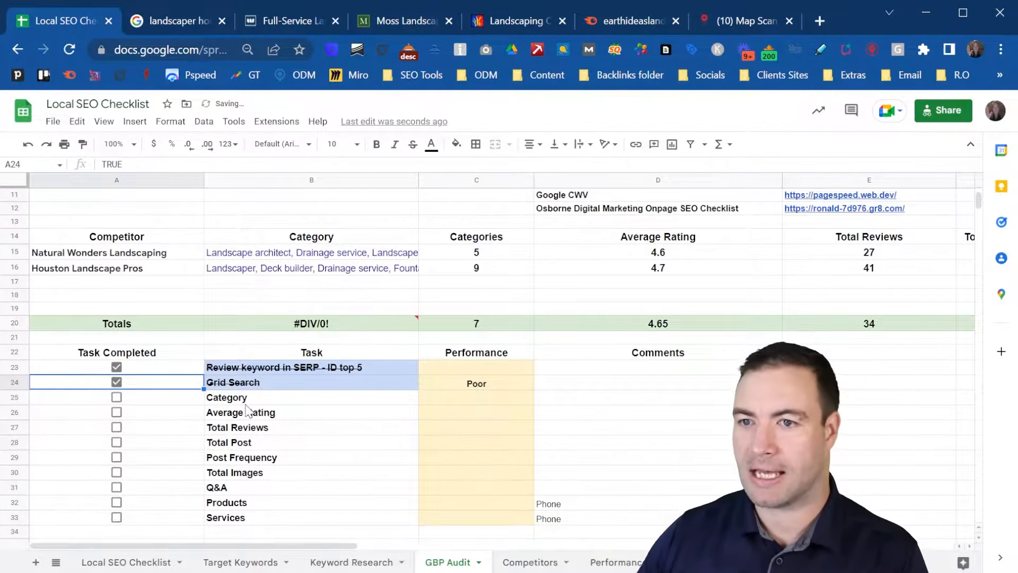
- Search the Google "landscaper houston" results page for "earth" and open the Earth Ideas Outdoors business profile
left_click(154, 20)
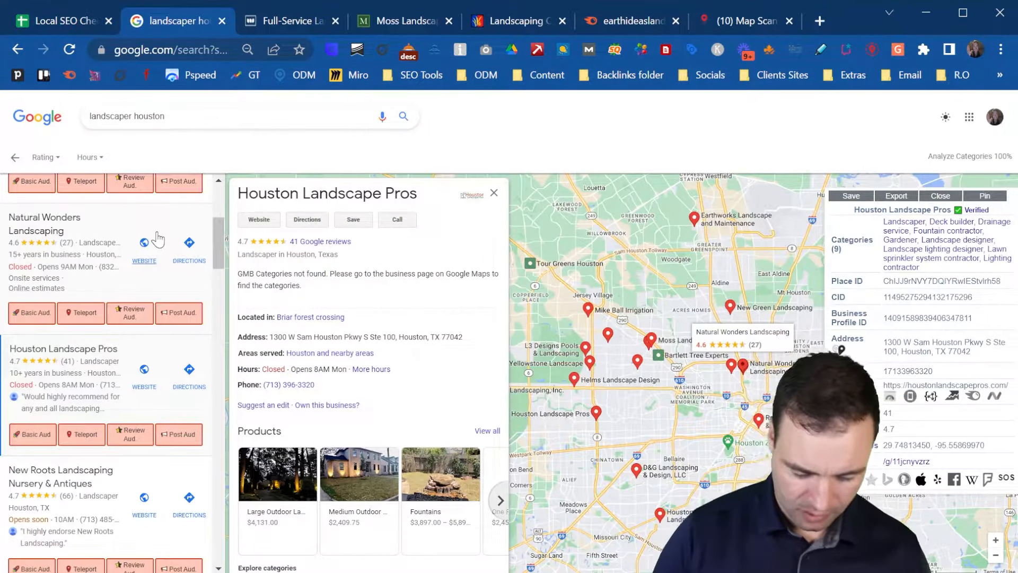
key("ctrl+f")
type("landscaper houston")
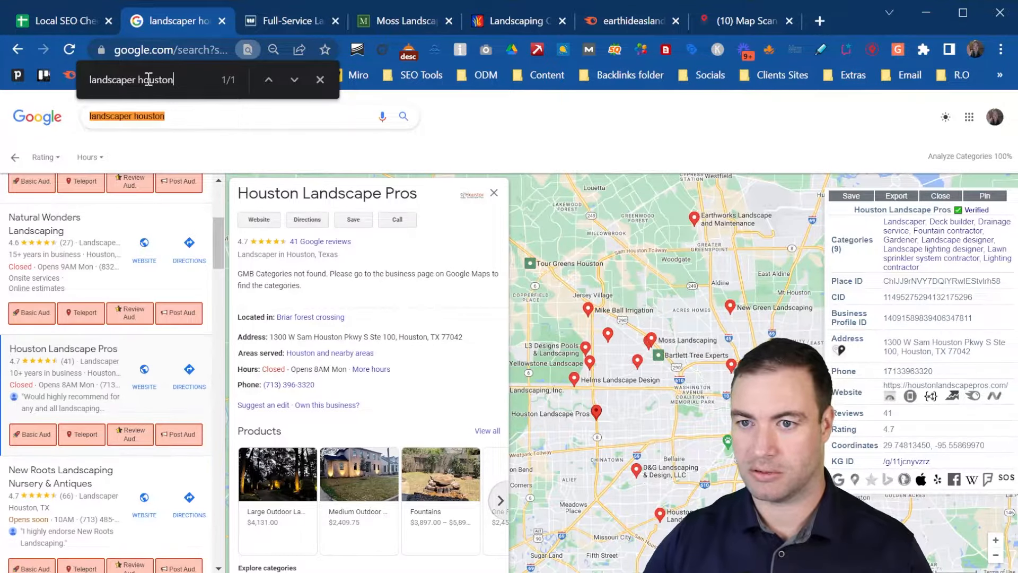
left_click_drag(189, 78, 69, 78)
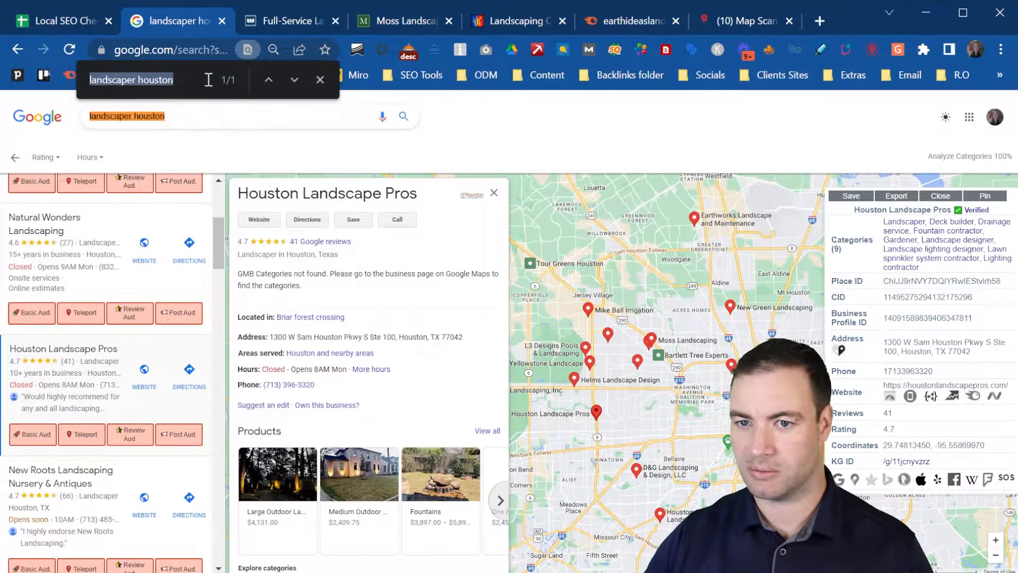
type("earth")
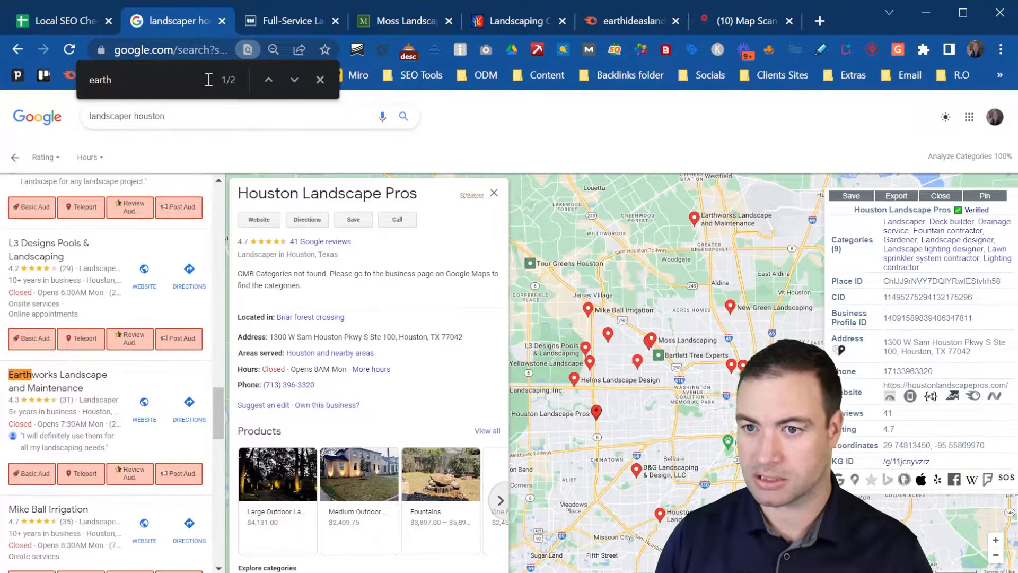
key("Return")
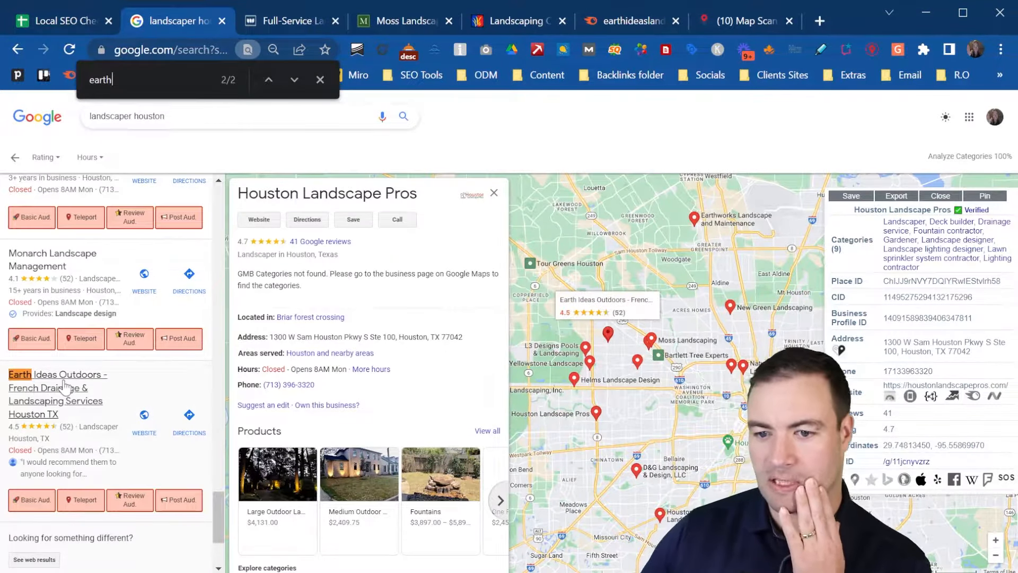
left_click(89, 392)
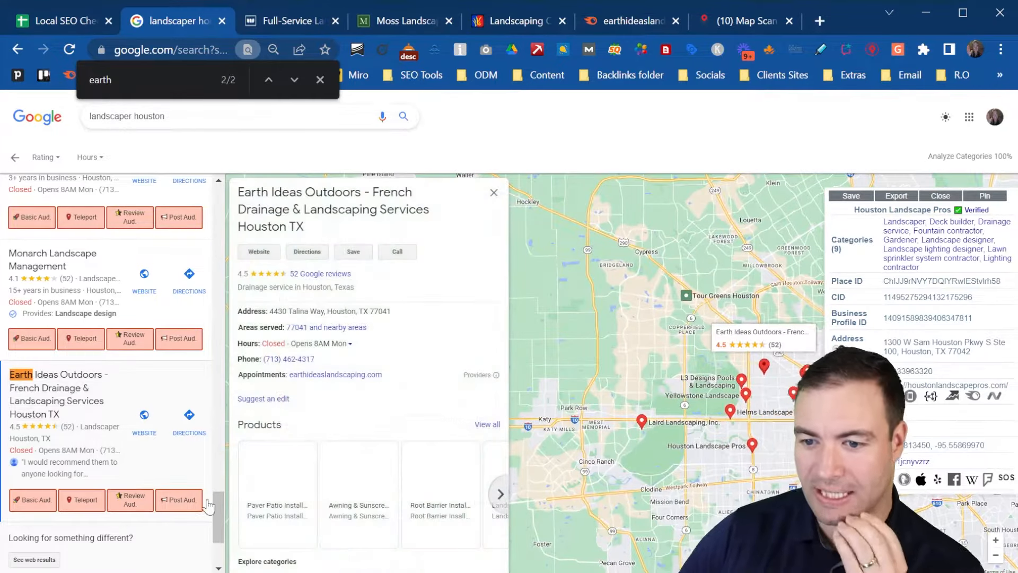
- Run a basic audit on Earth Ideas Outdoors and copy its full category list into the Category comments cell D25
scroll(154, 410, "up", 5)
scroll(154, 410, "down", 5)
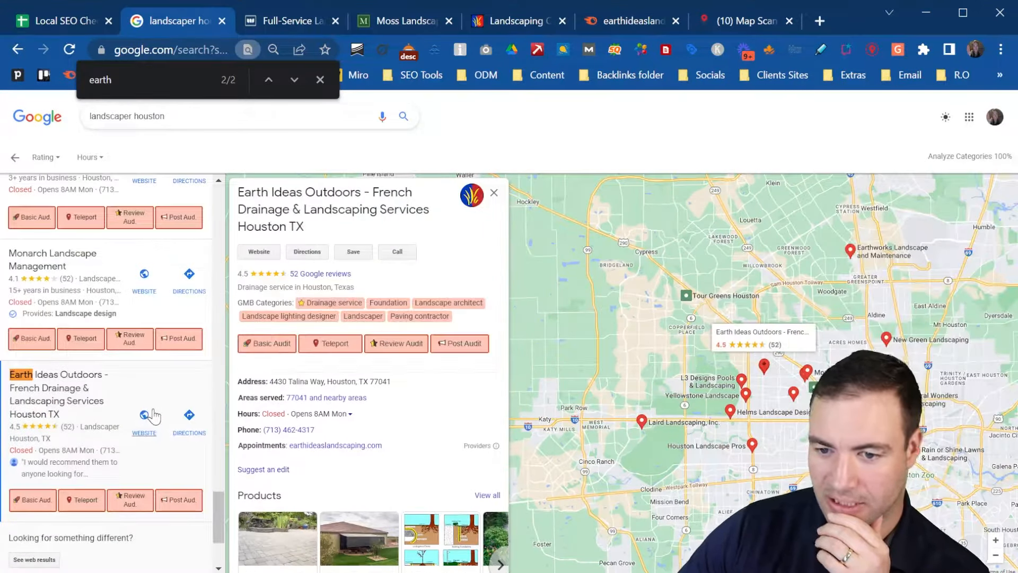
scroll(133, 379, "down", 3)
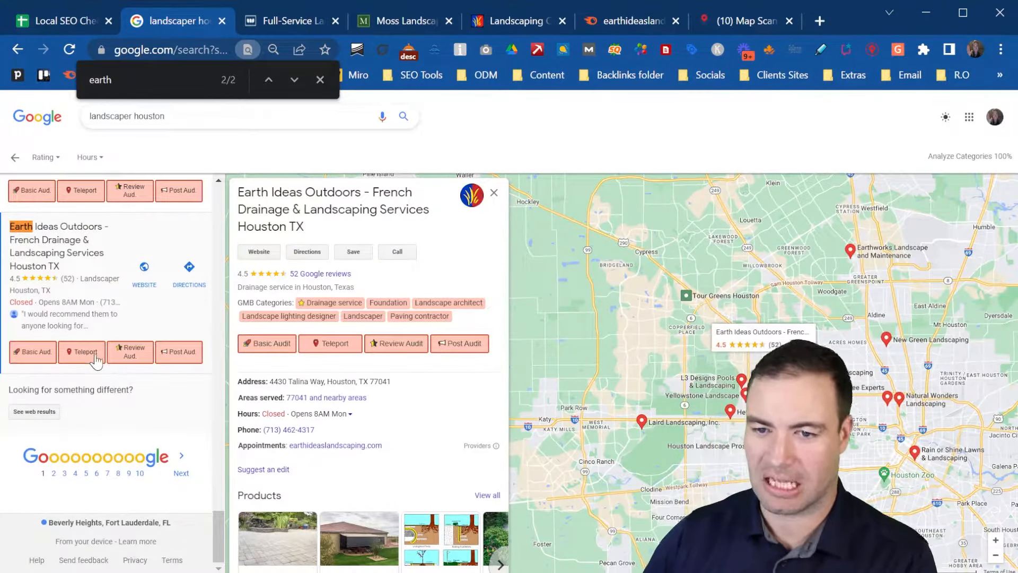
scroll(95, 363, "up", 3)
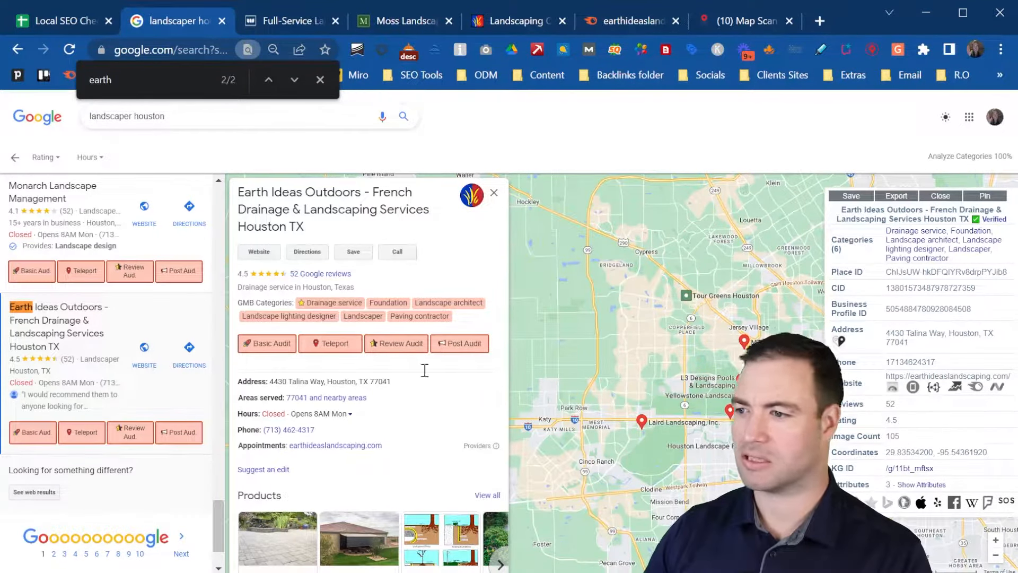
left_click_drag(972, 259, 893, 229)
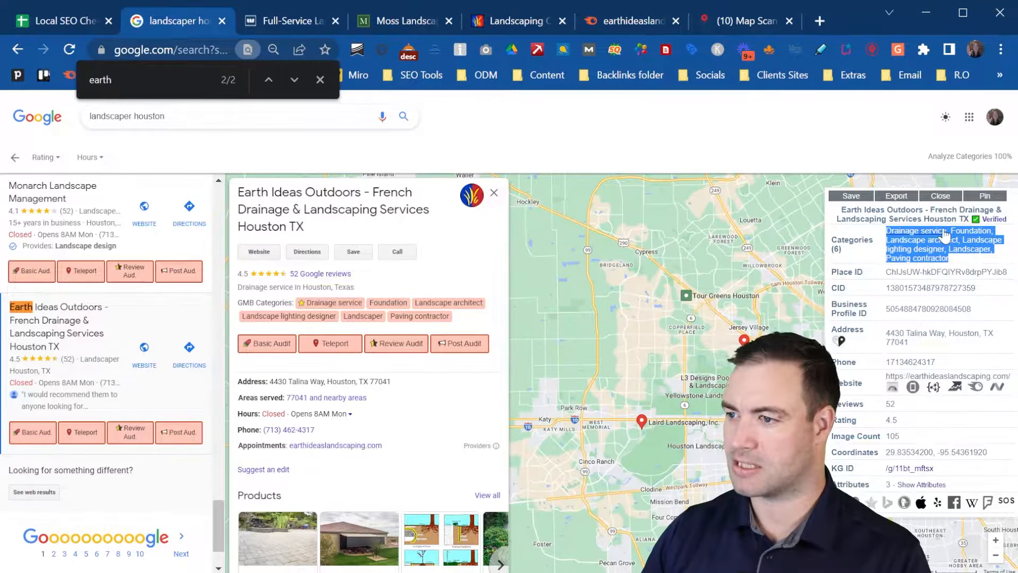
left_click(41, 21)
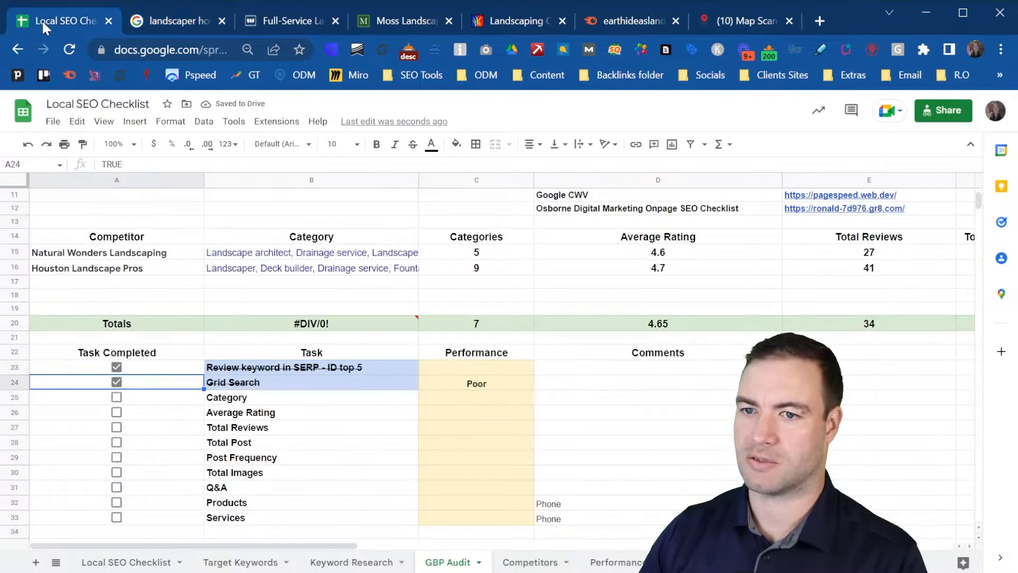
left_click(565, 402)
type("Drainage service, Foundation, Landscape architect, Landscape lighting designer, Landscaper, Paving contractor")
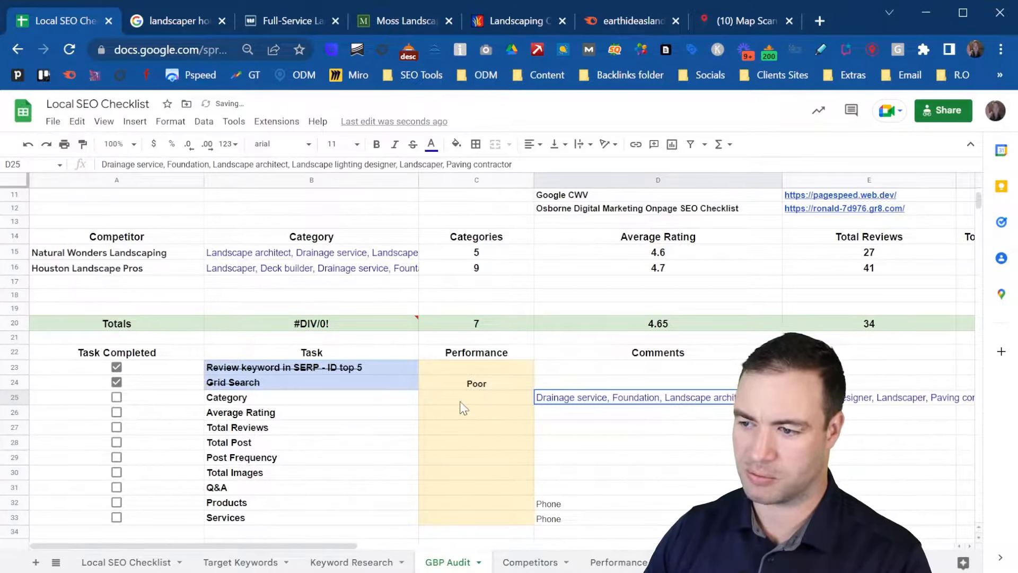
- Enter 6 as the Category performance in C25
left_click(486, 403)
type("6")
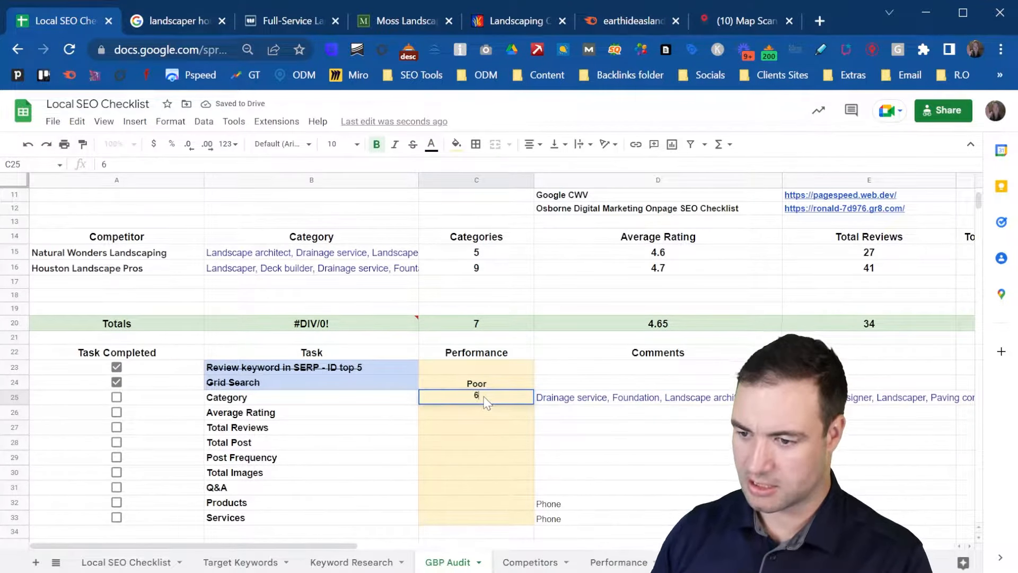
left_click(319, 418)
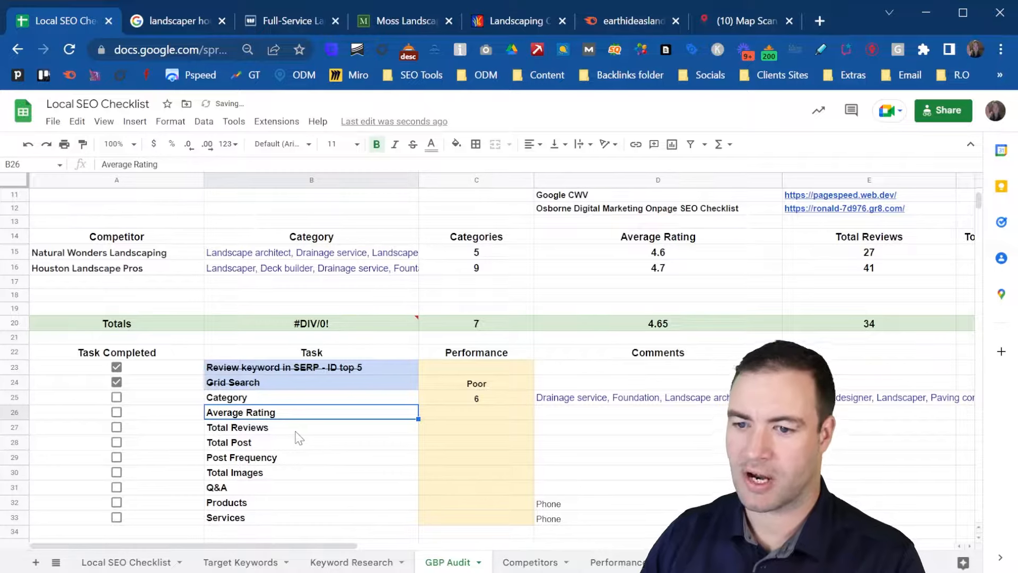
- Check the business profile's review figures, and enter 4.5 as Average Rating in C26 and 52 as Total Reviews in C27
left_click(170, 14)
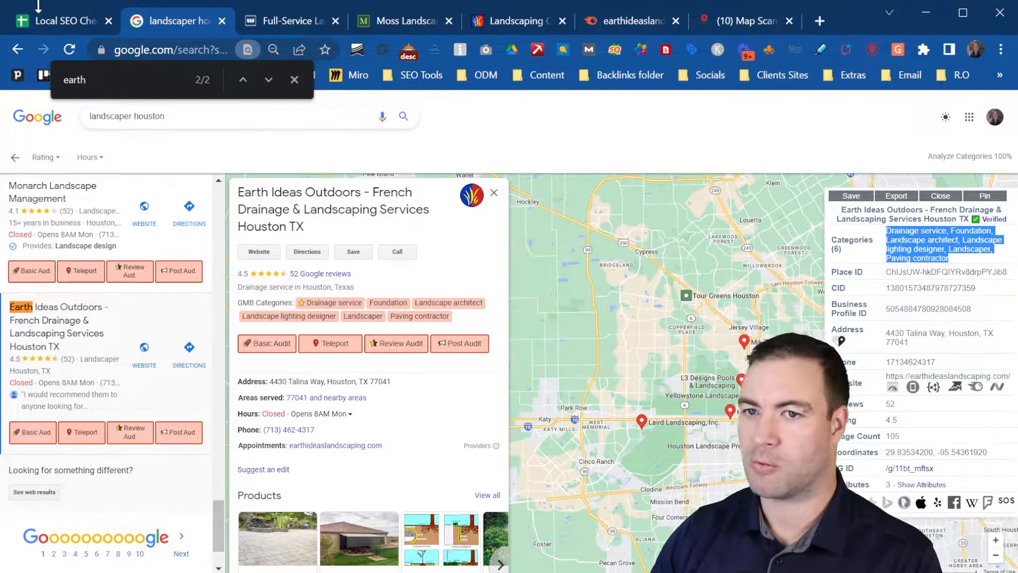
left_click(39, 20)
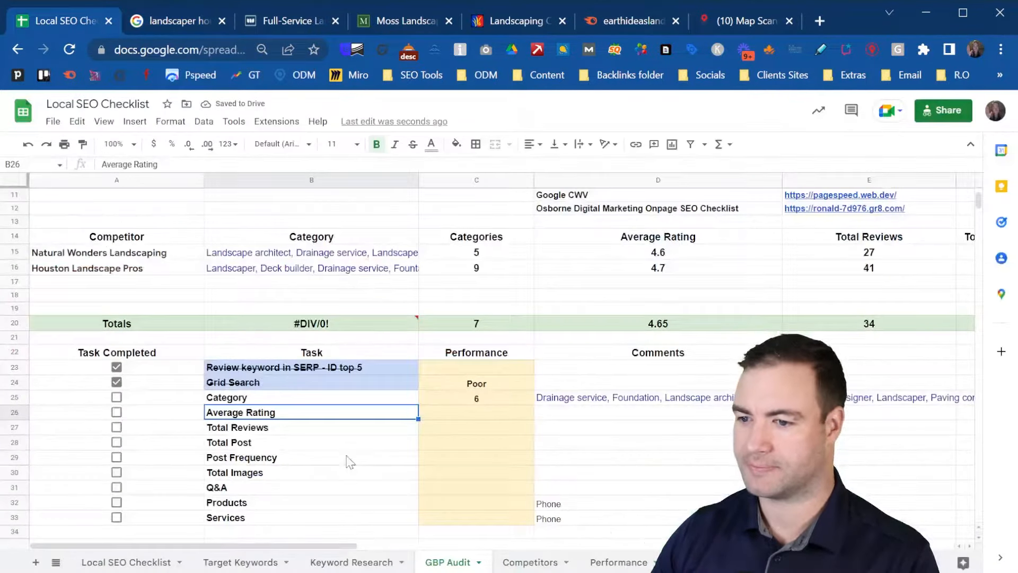
left_click(504, 417)
type("4.5")
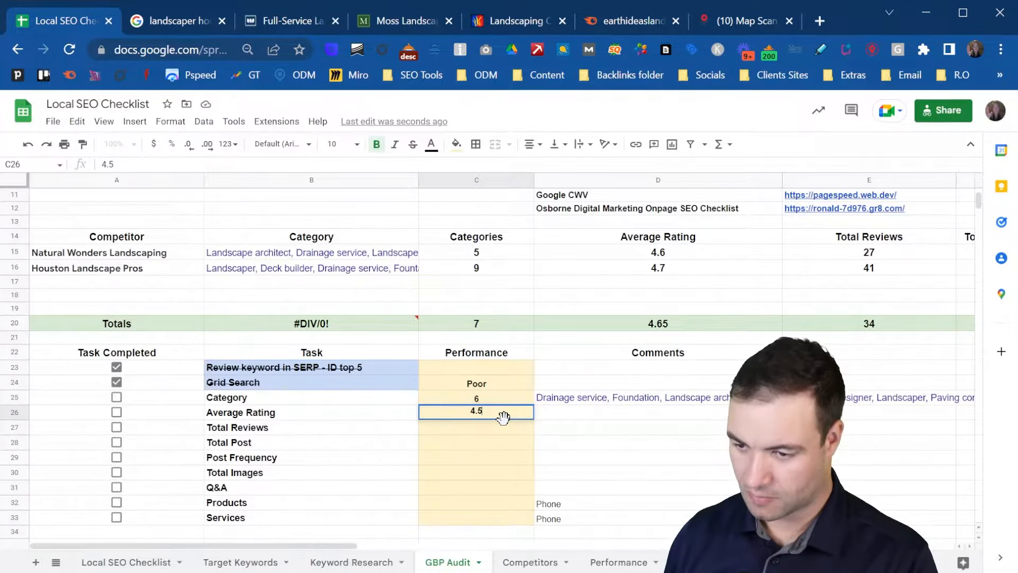
key("Return")
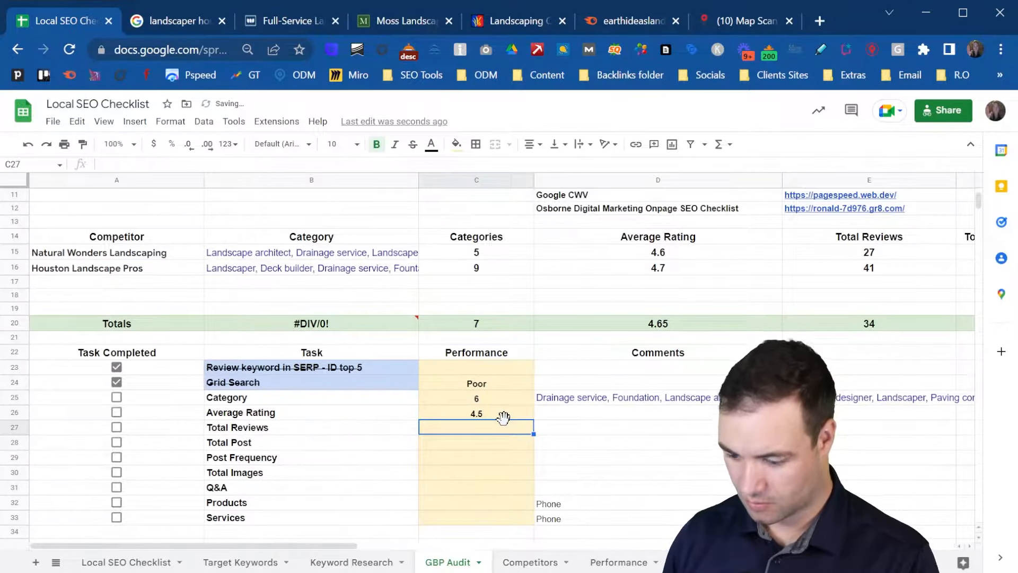
type("52")
key("Return")
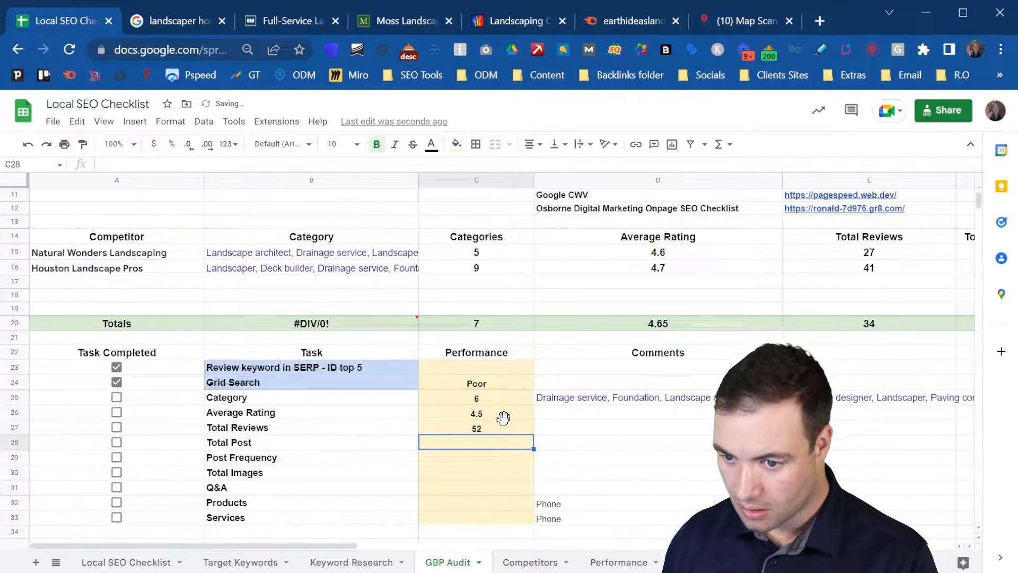
key("Return")
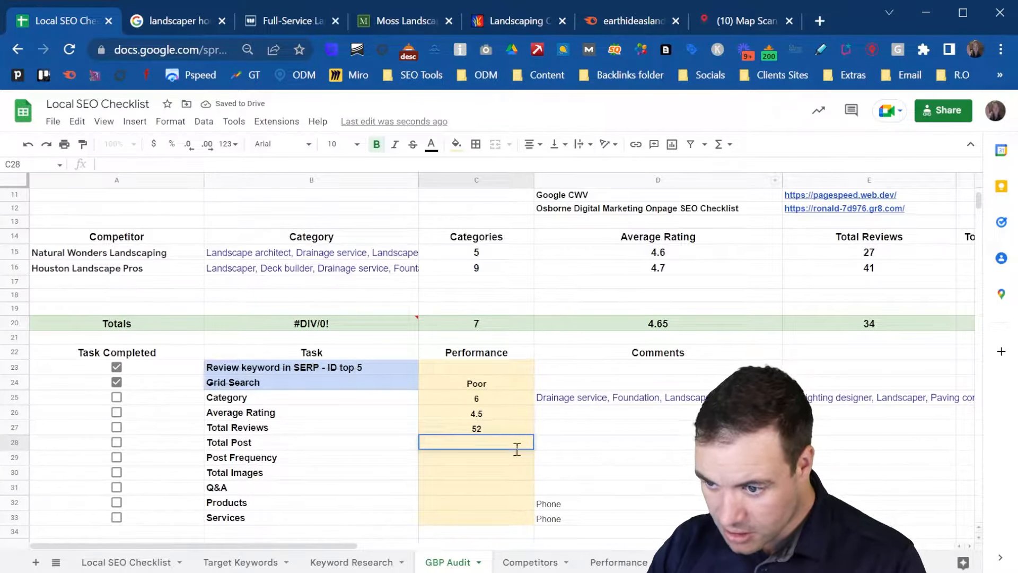
- Look up the profile's image count and enter 105 as the Total Images performance in C30
left_click(173, 24)
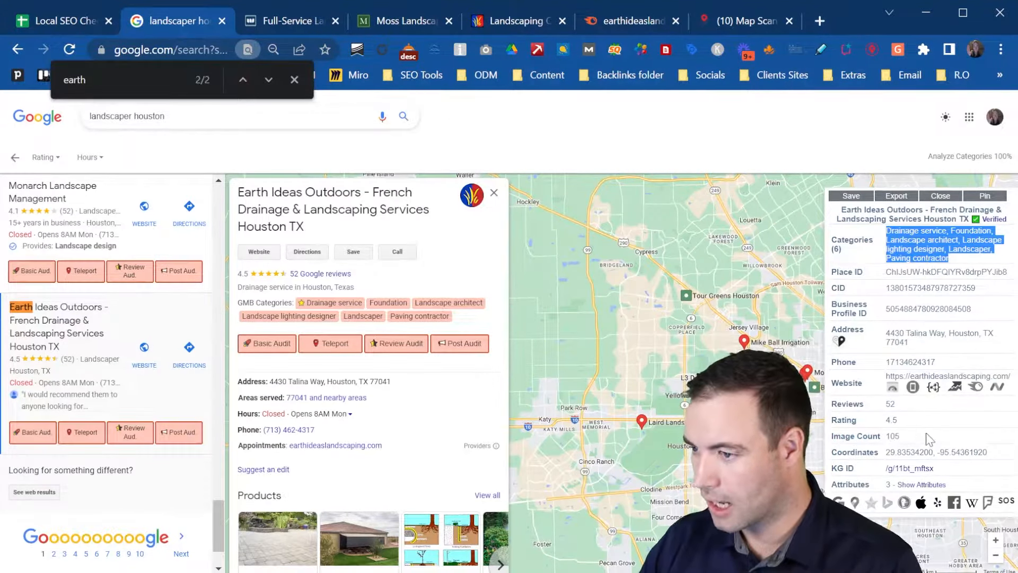
left_click(51, 21)
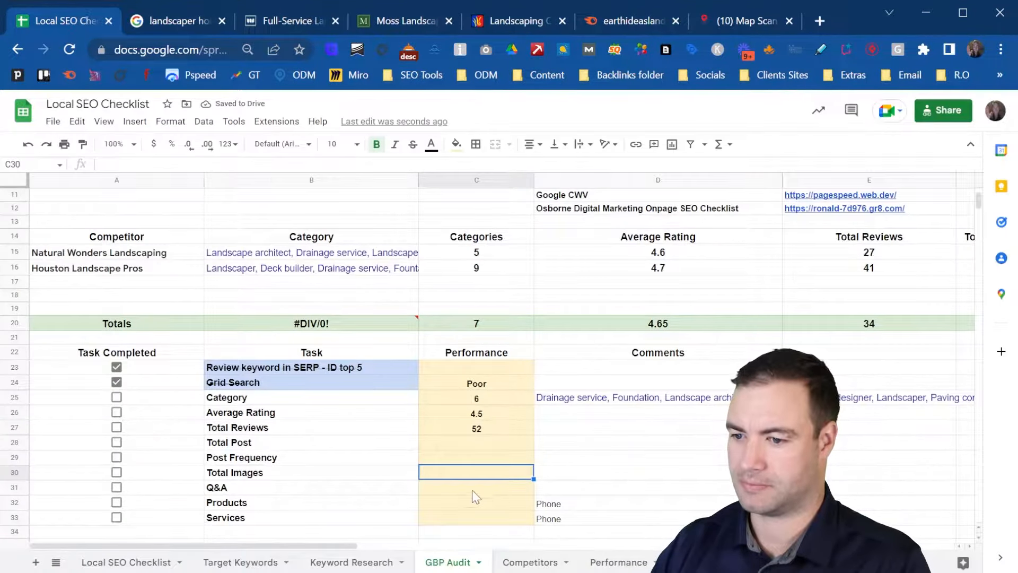
type("105")
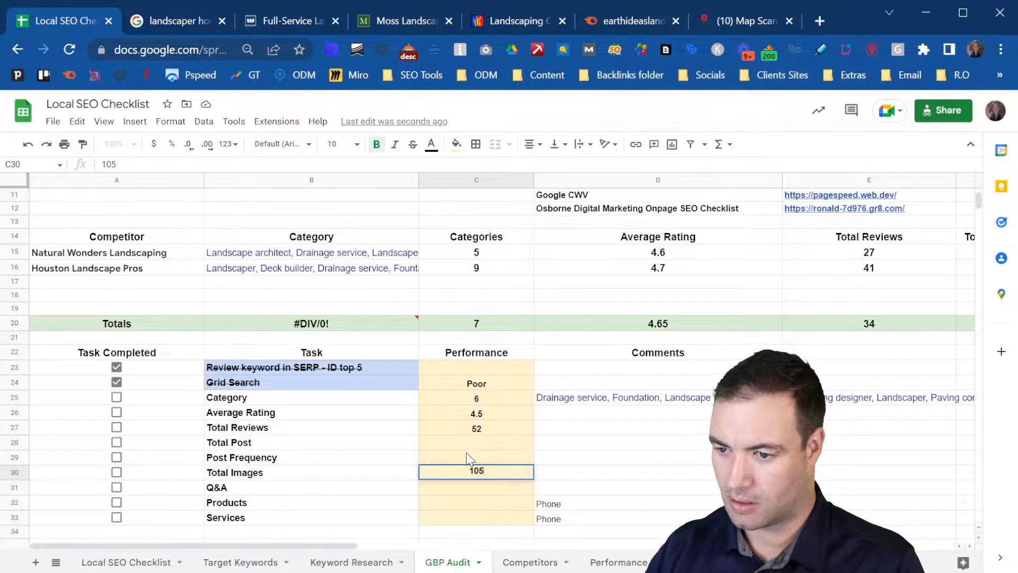
left_click(444, 503)
left_click(452, 483)
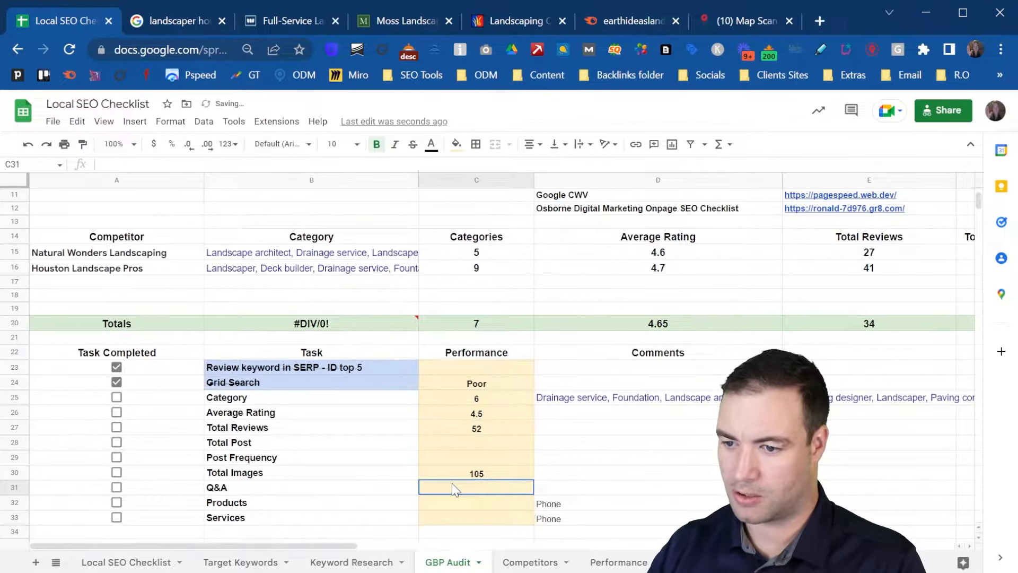
- Check the profile's Questions & answers section and enter 0 as the Q&A performance in C31
left_click(153, 19)
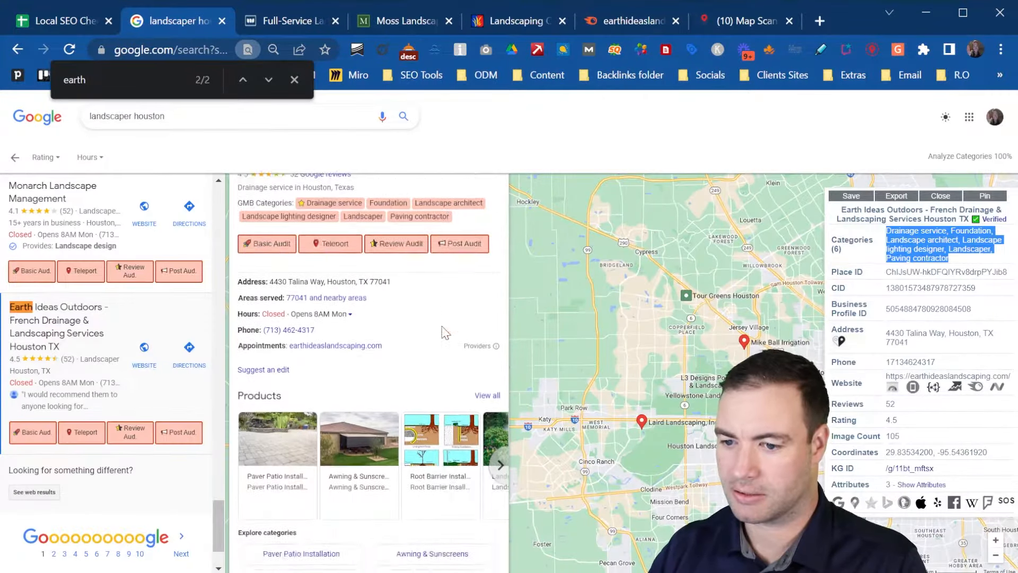
scroll(444, 333, "down", 4)
scroll(344, 329, "down", 2)
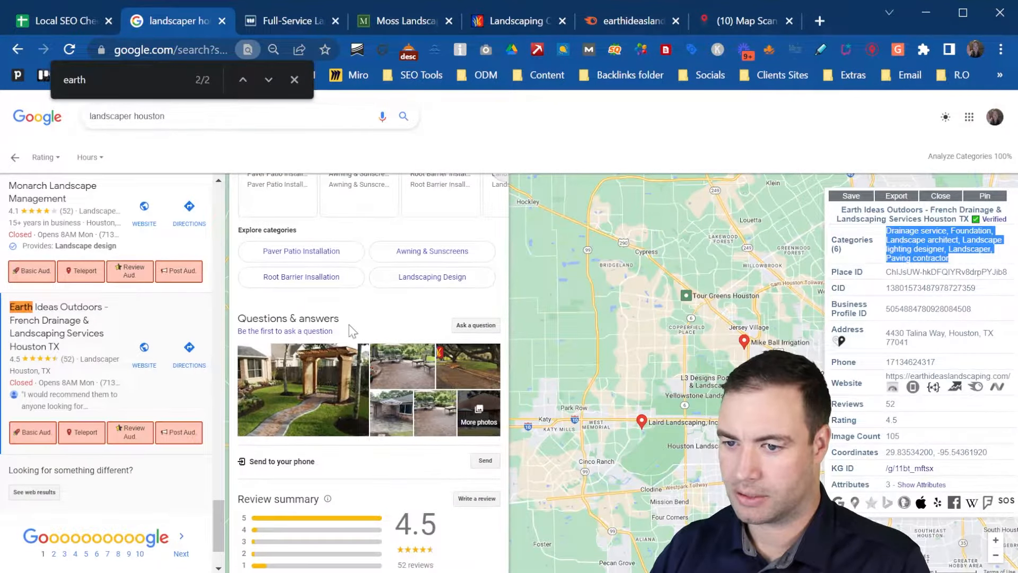
left_click(37, 21)
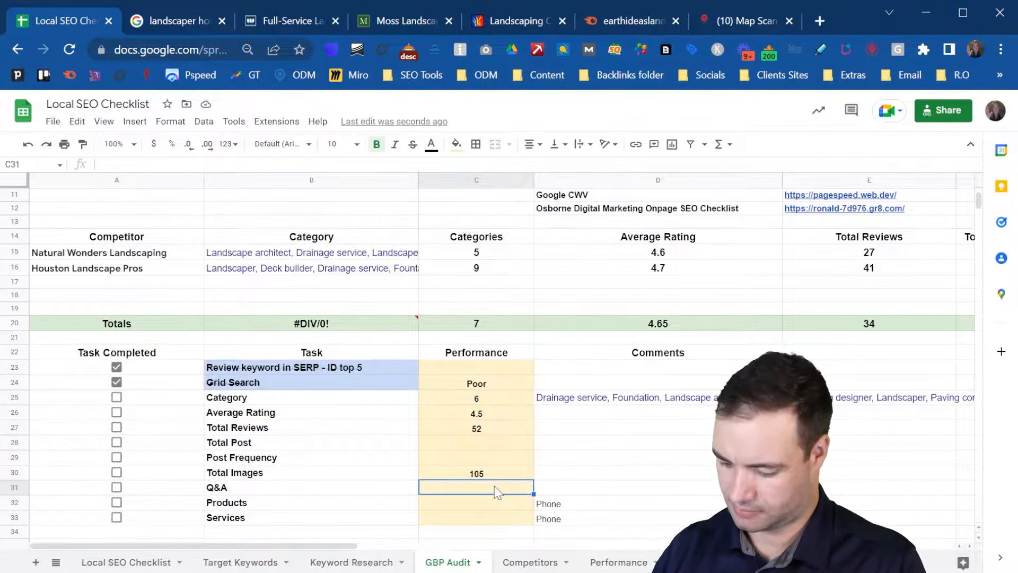
type("0")
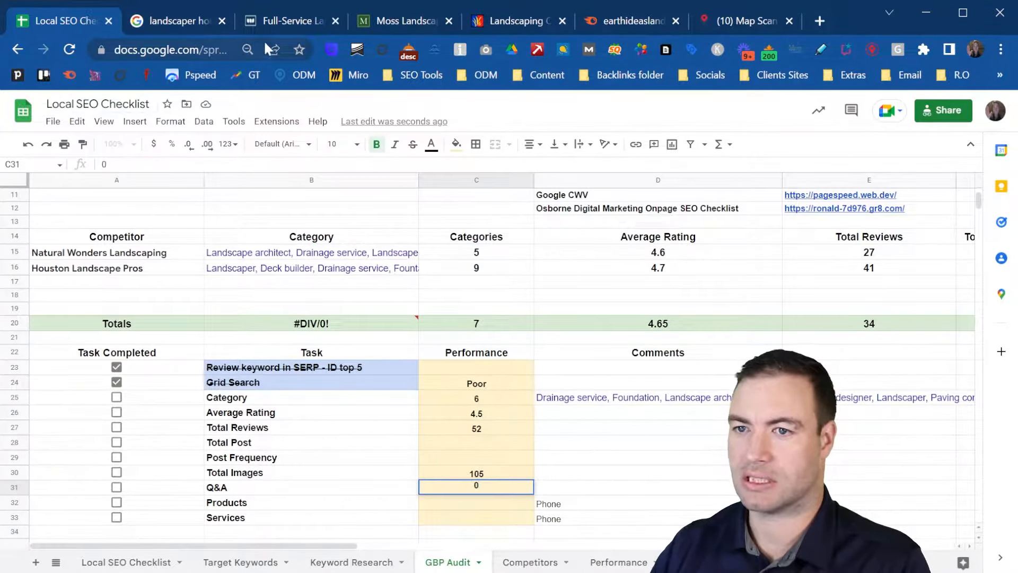
- Review the profile's full product list, then enter 5 as the Products performance in C32
left_click(159, 20)
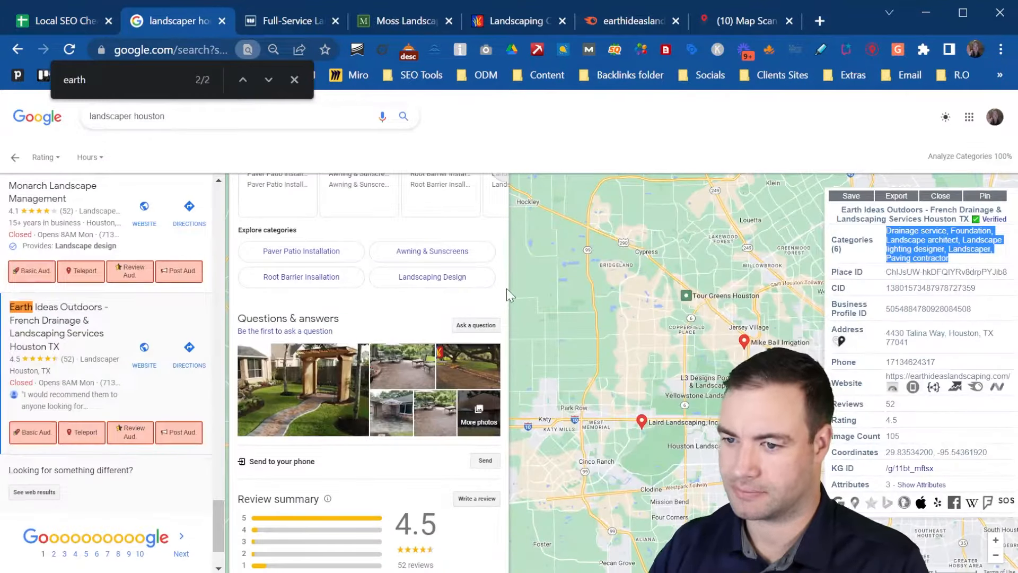
scroll(305, 237, "up", 3)
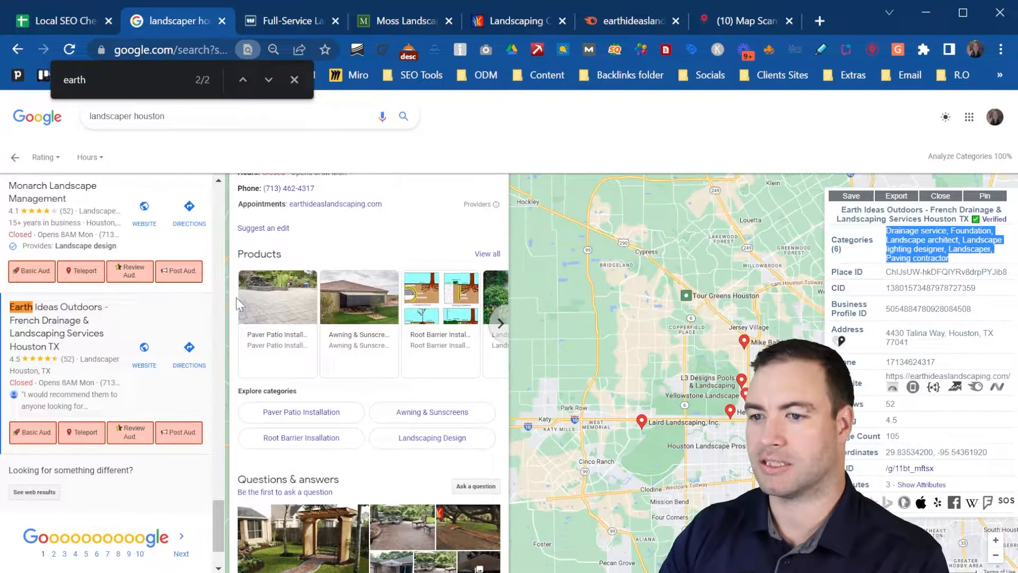
left_click(490, 255)
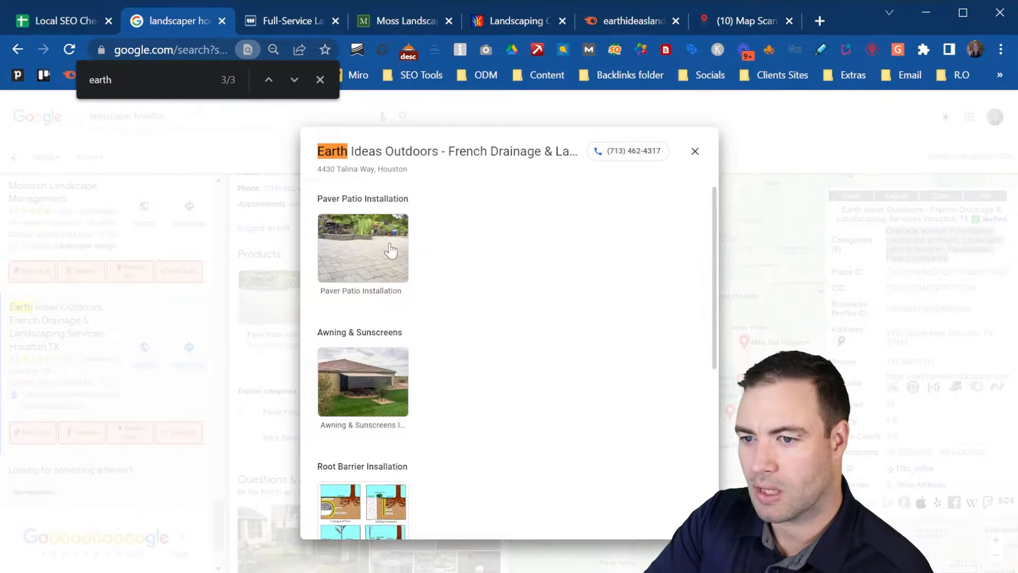
scroll(386, 272, "down", 1)
scroll(389, 279, "down", 6)
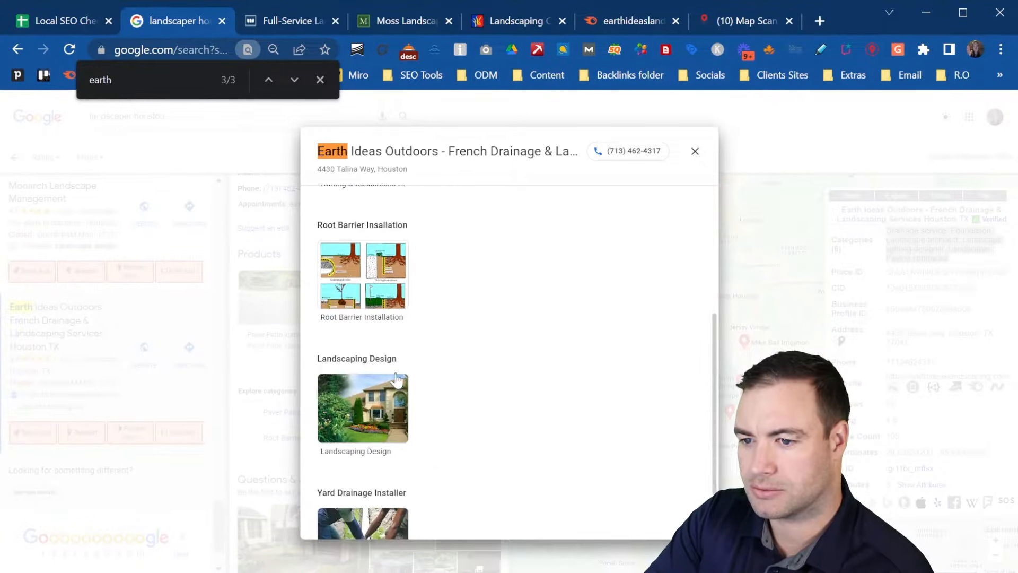
left_click(695, 152)
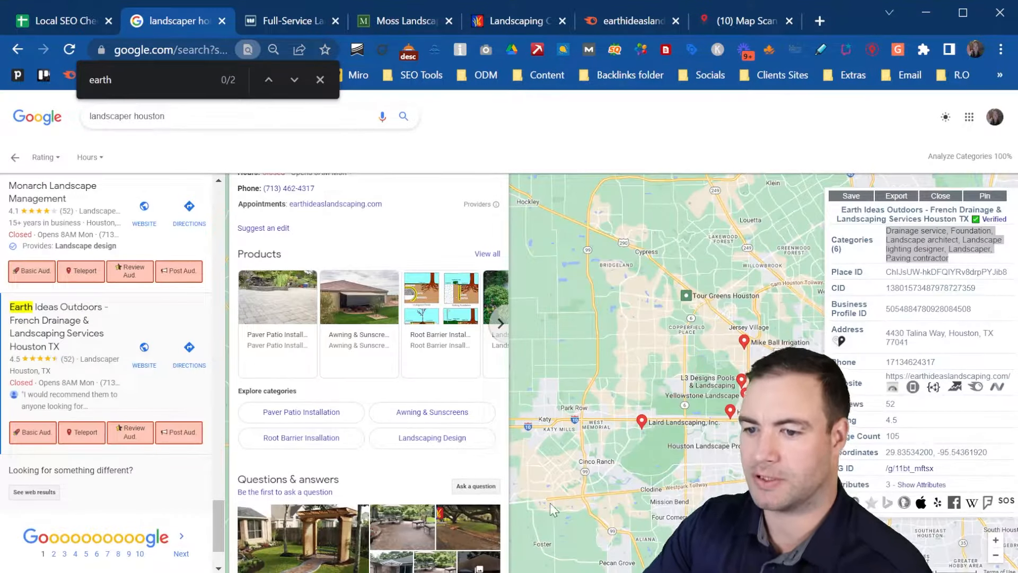
left_click(62, 21)
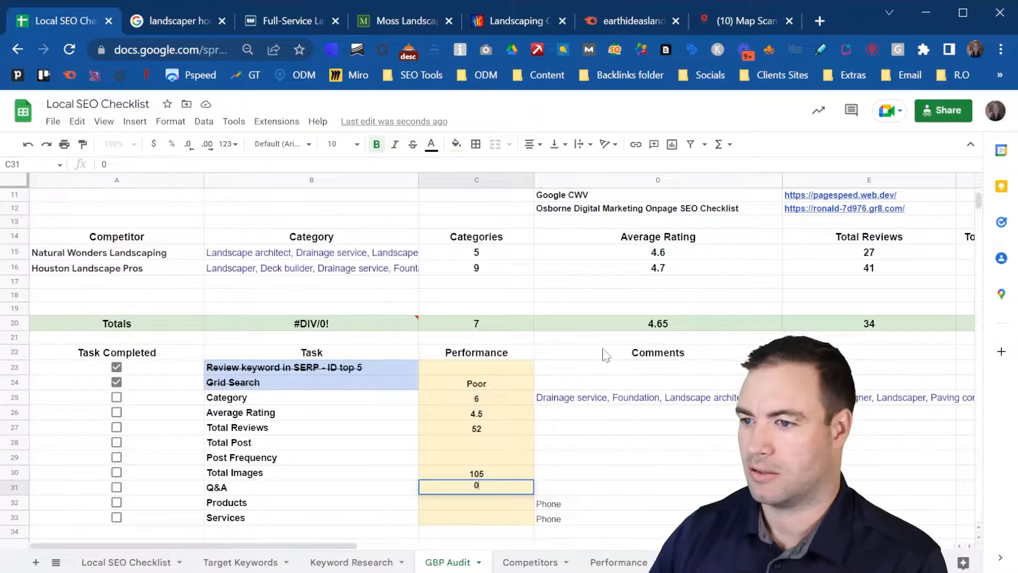
key("Return")
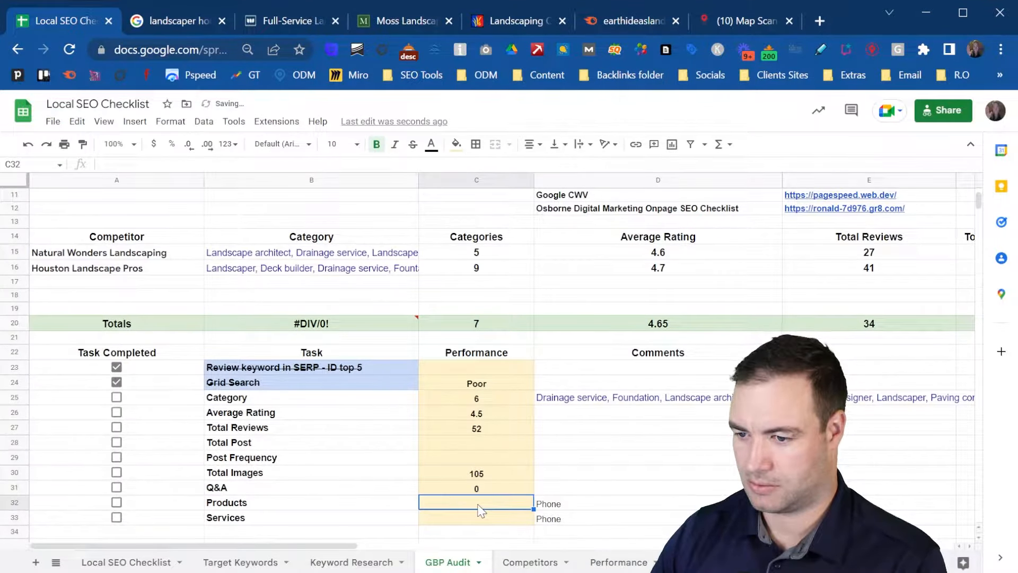
type("5")
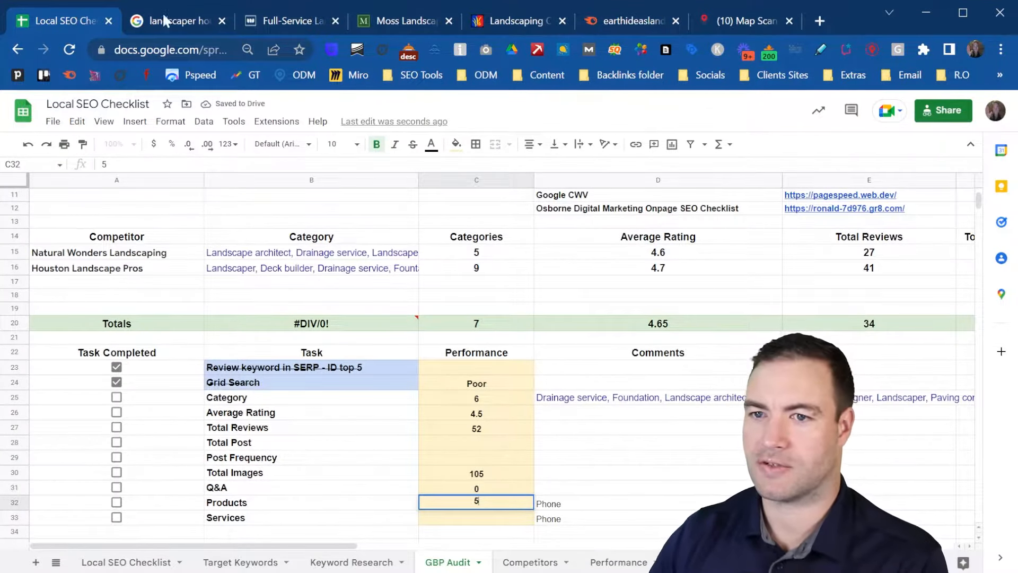
- Send the Earth Ideas Outdoors business profile from Google to the phone samsung SM-G998B
left_click(184, 15)
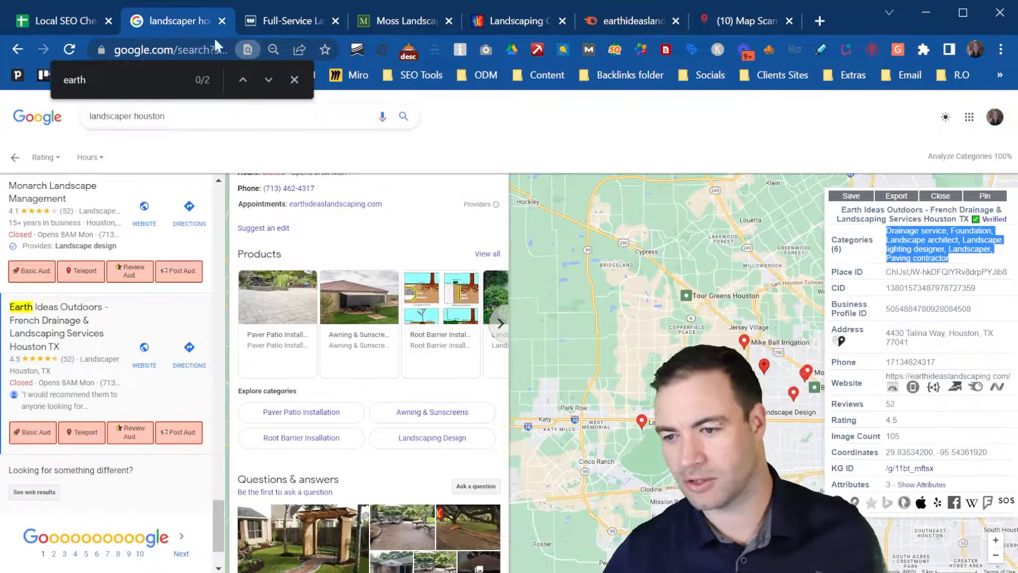
scroll(344, 352, "down", 5)
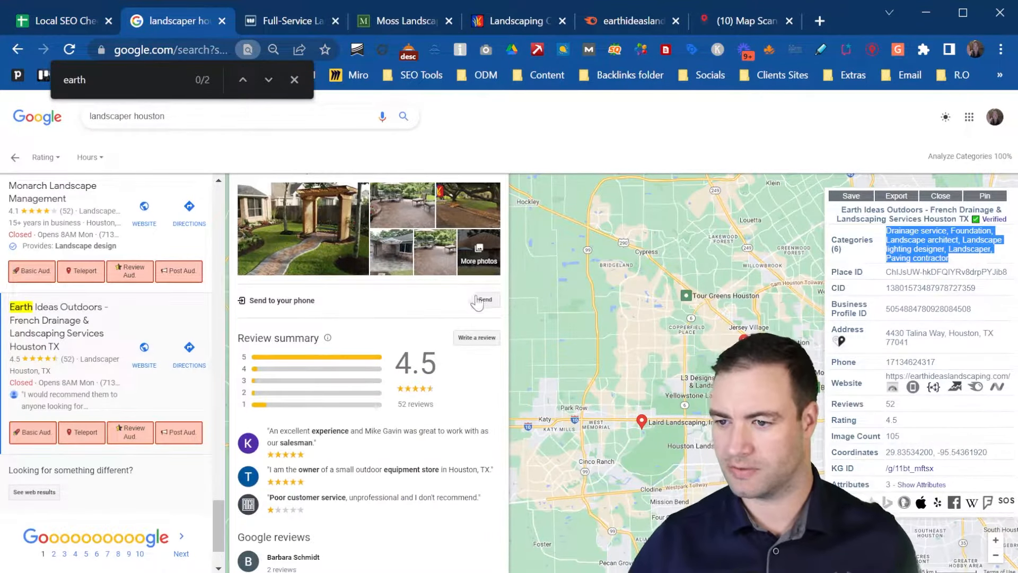
left_click(482, 301)
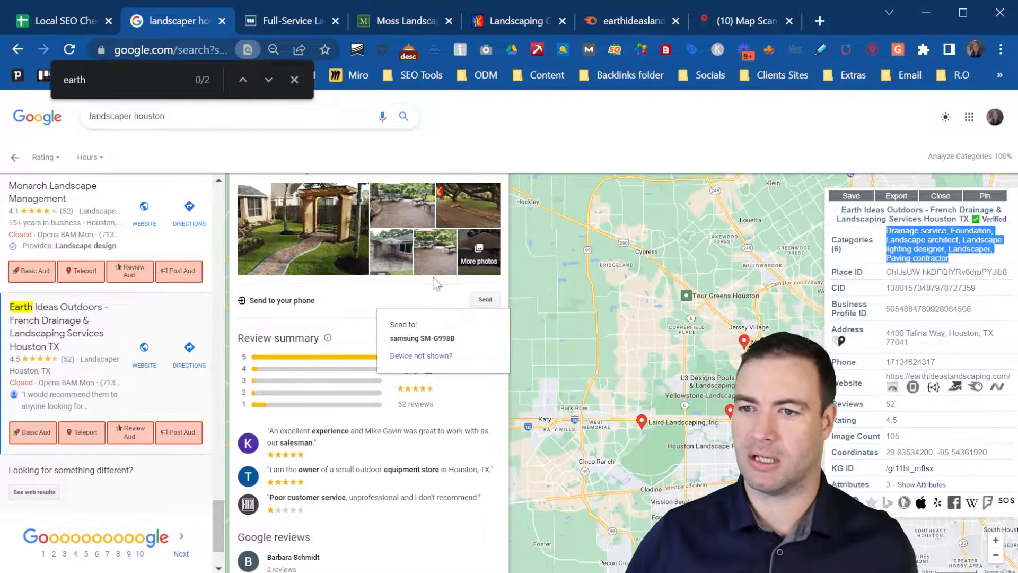
left_click(436, 340)
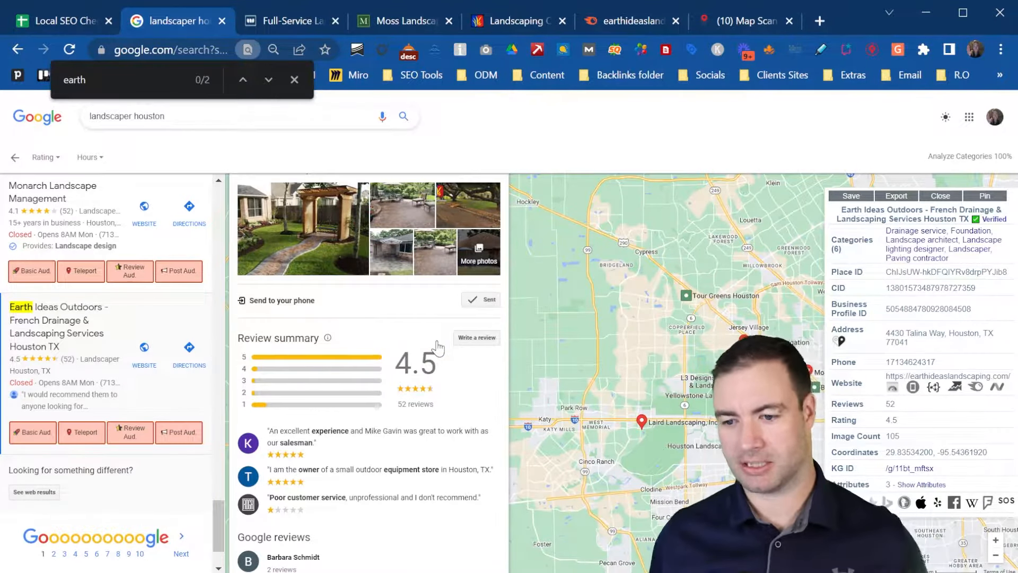
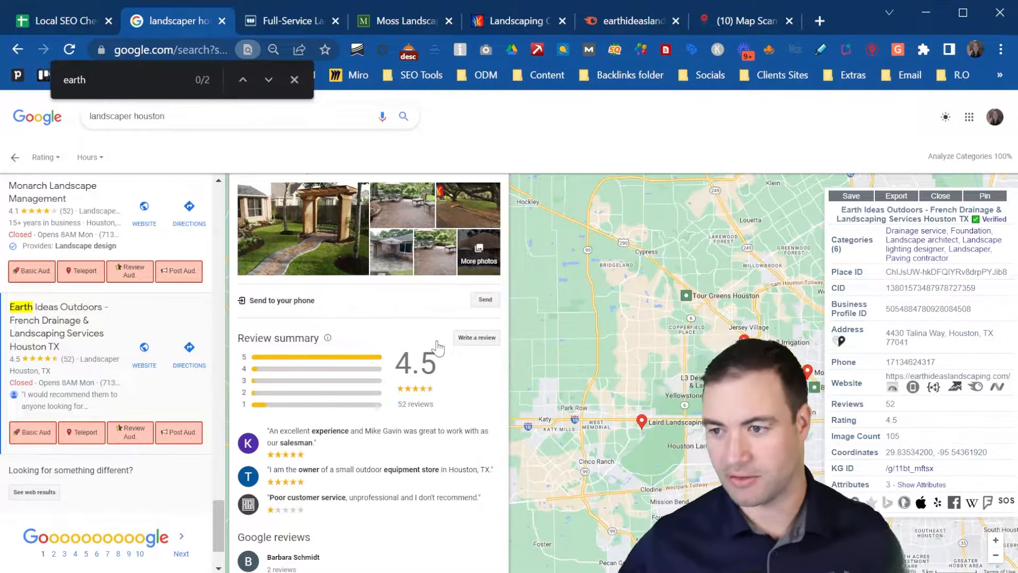
- Enter 35 as the Services performance in C33 of the GBP Audit sheet
left_click(64, 20)
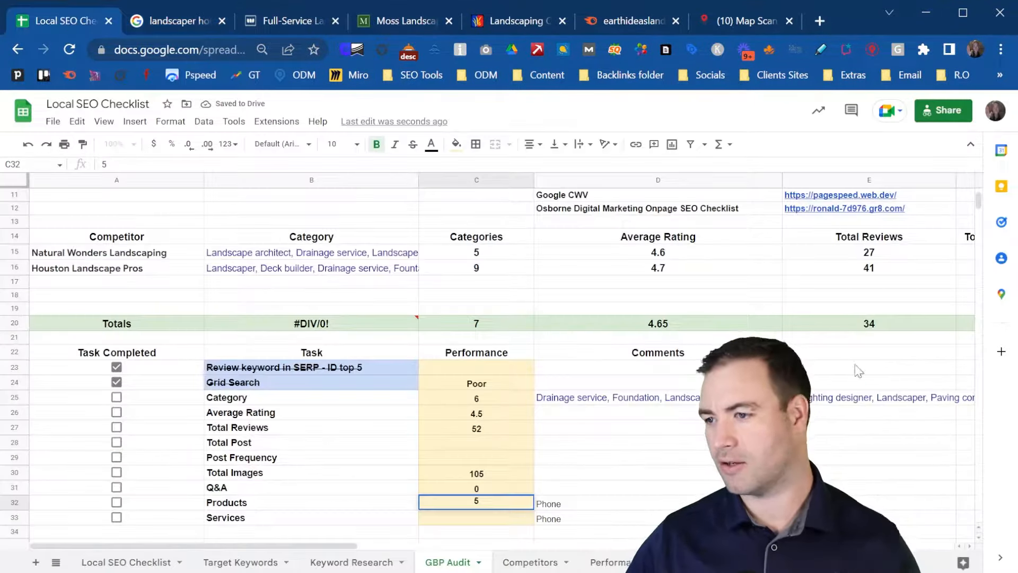
double_click(435, 501)
left_click(483, 521)
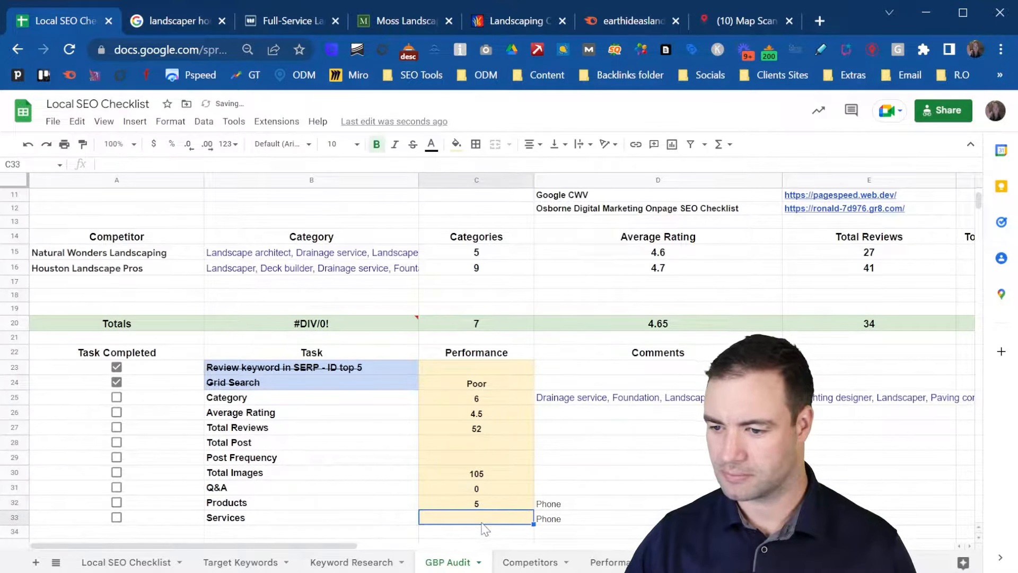
type("35")
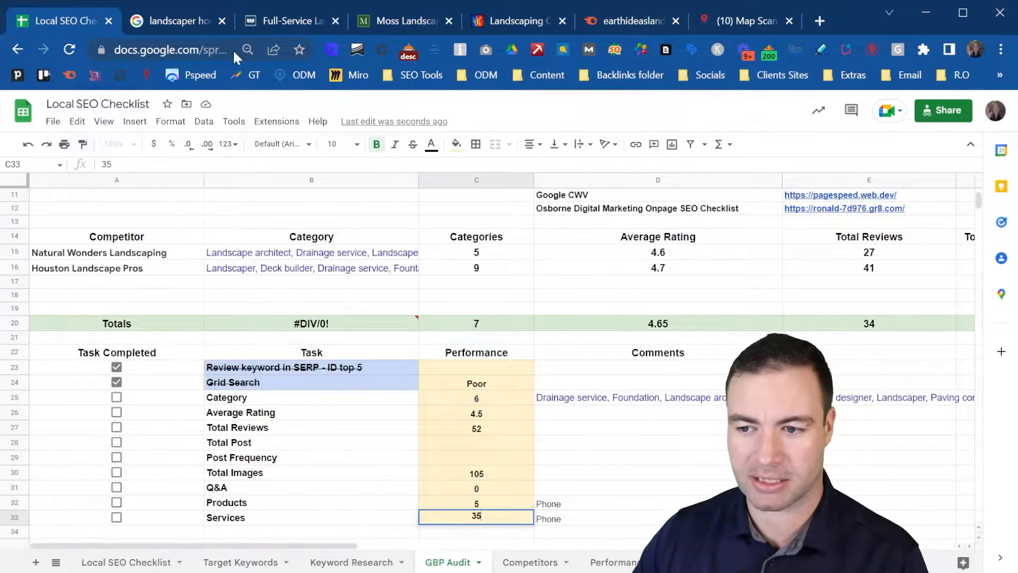
- Run the GMB Everywhere post audit for Earth Ideas Outdoors from its Google local listing
left_click(180, 16)
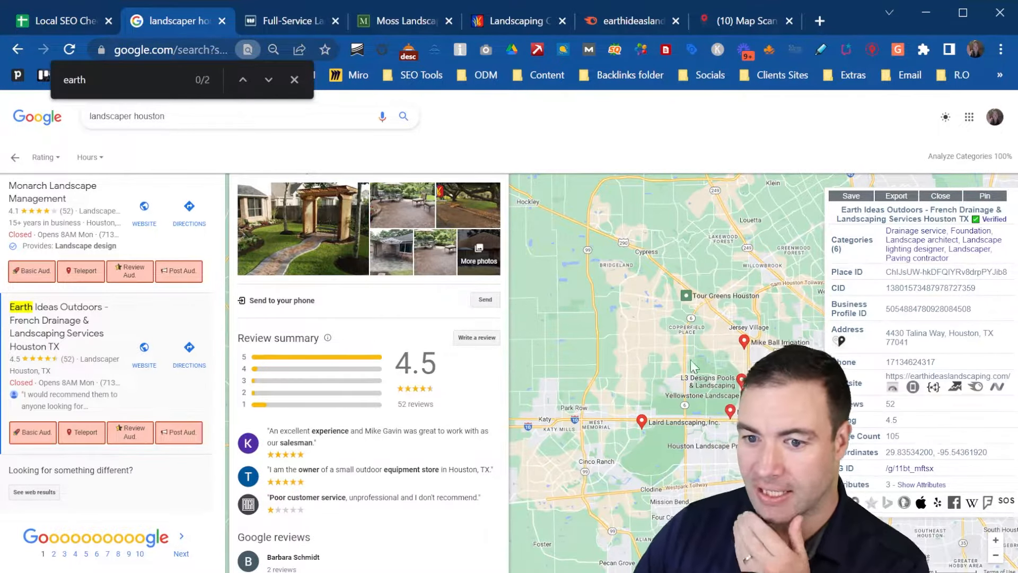
left_click(196, 436)
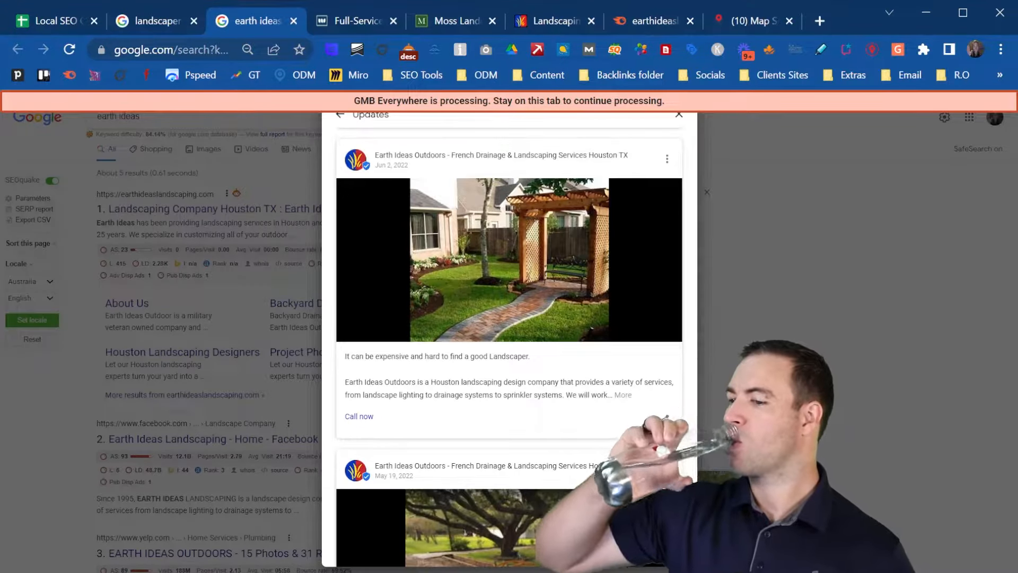
scroll(771, 415, "down", 10)
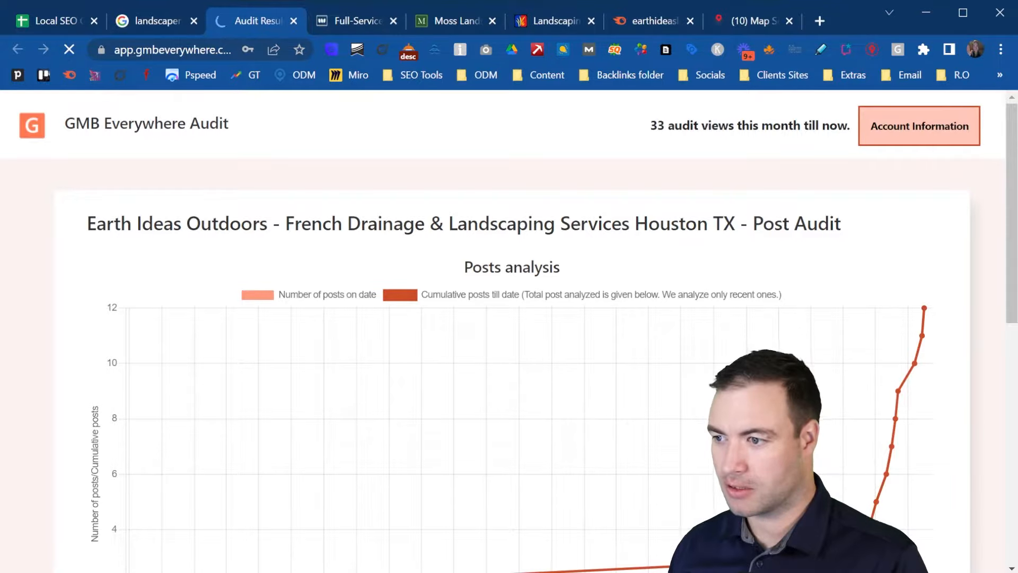
- Review the post audit's chart and summary figures, including total posts analyzed and post frequency
scroll(895, 462, "down", 2)
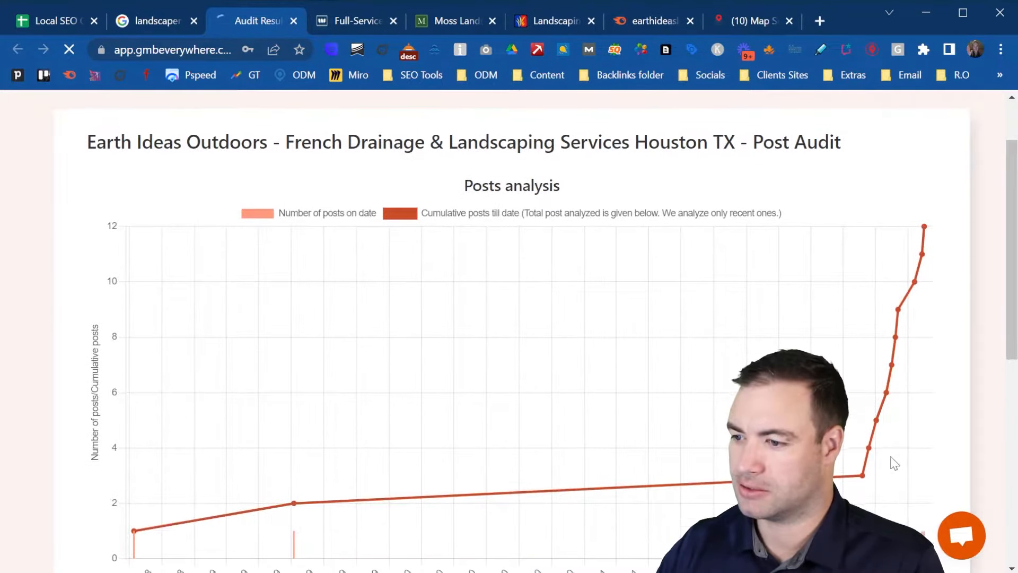
scroll(895, 463, "down", 3)
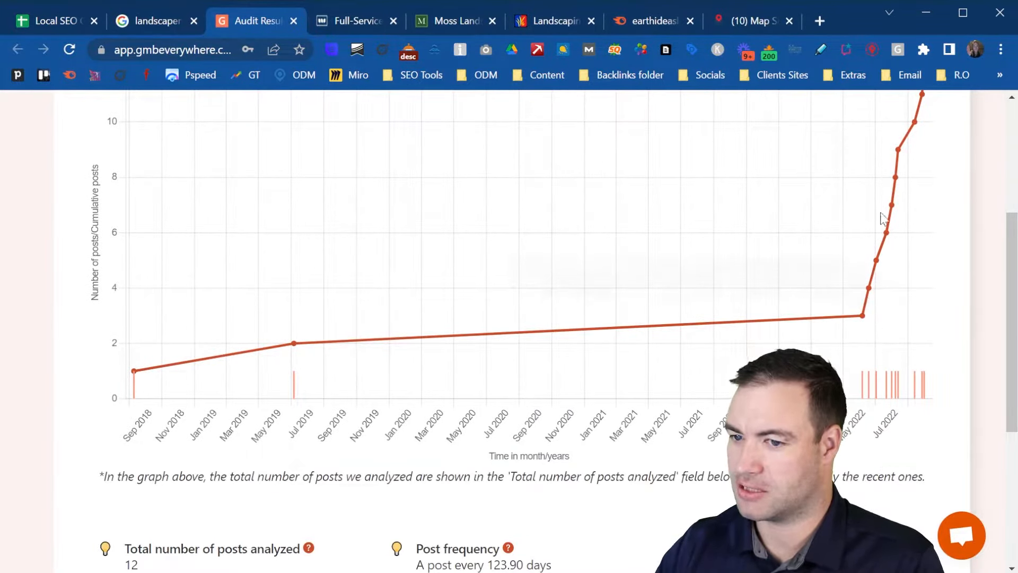
scroll(912, 347, "up", 5)
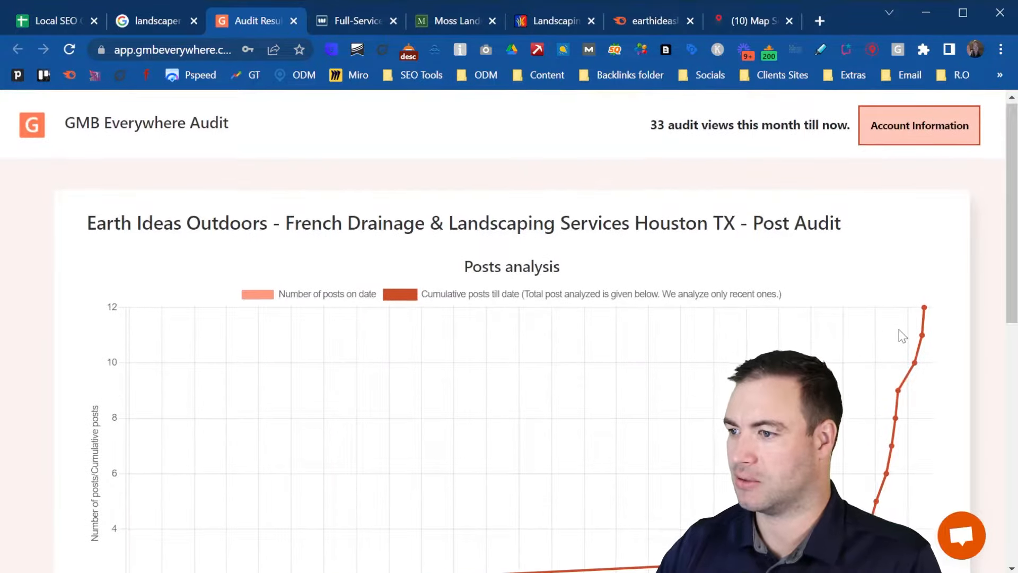
scroll(902, 336, "down", 3)
scroll(866, 242, "down", 3)
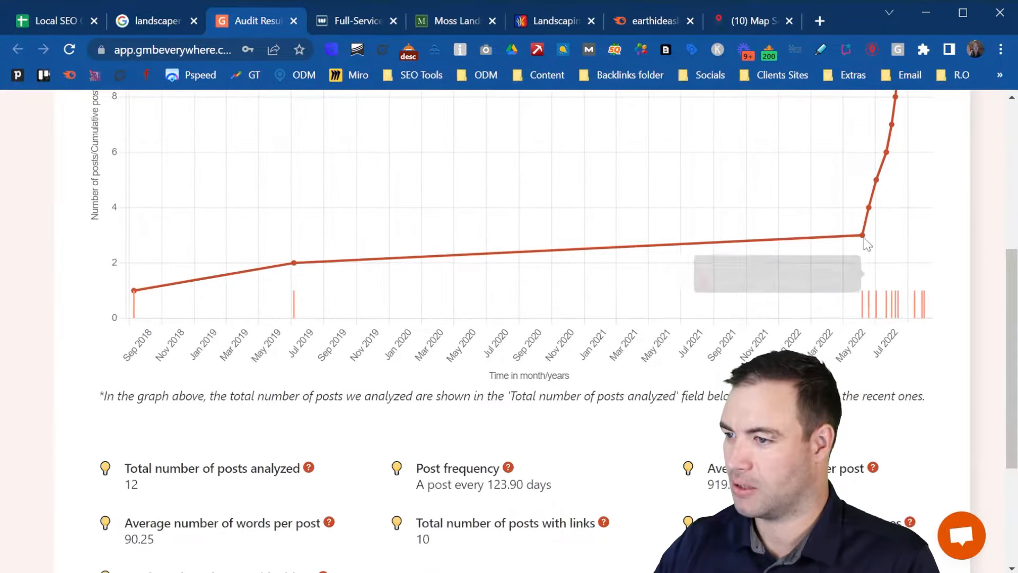
mouse_move(864, 230)
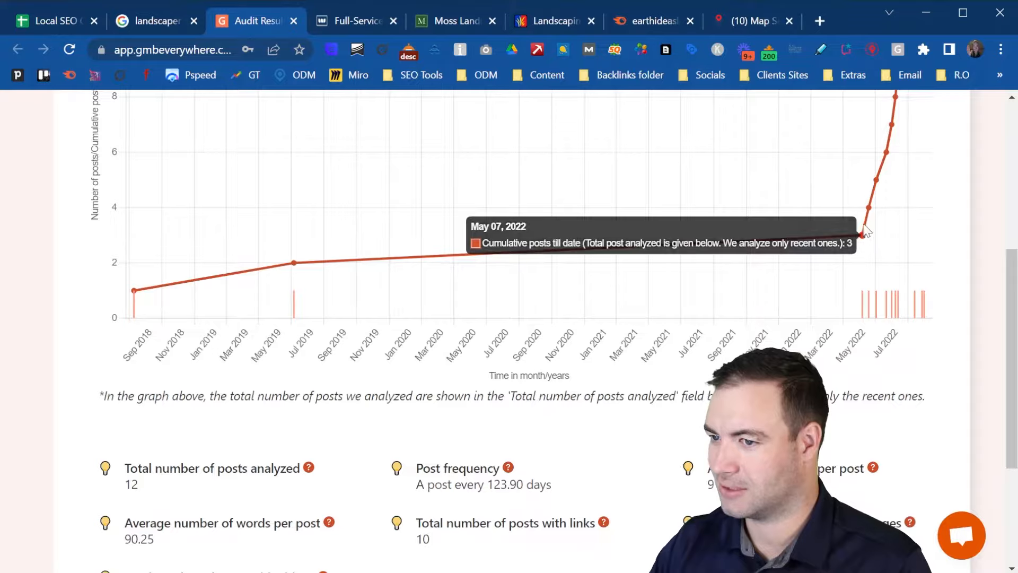
mouse_move(869, 206)
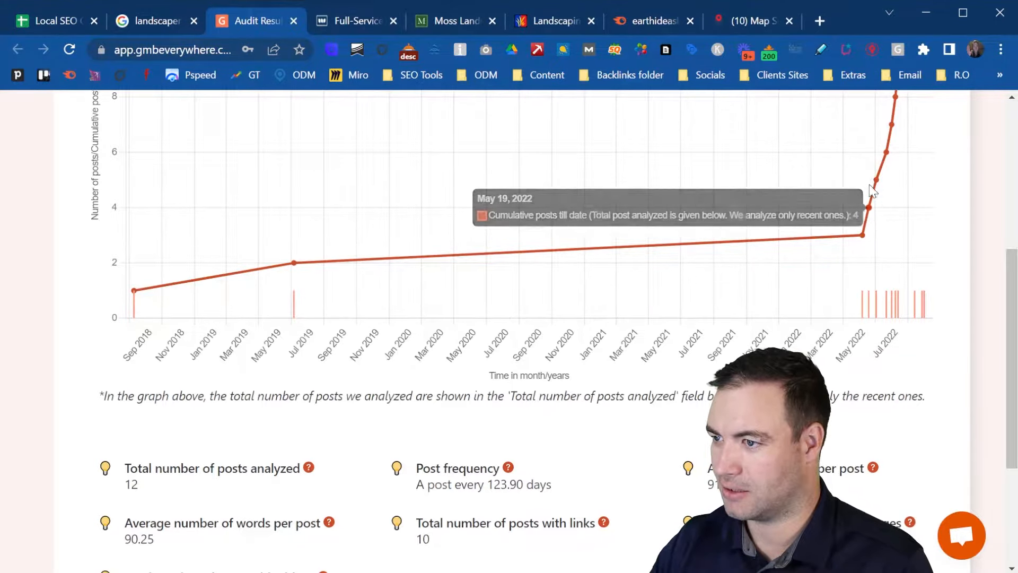
scroll(895, 230, "up", 3)
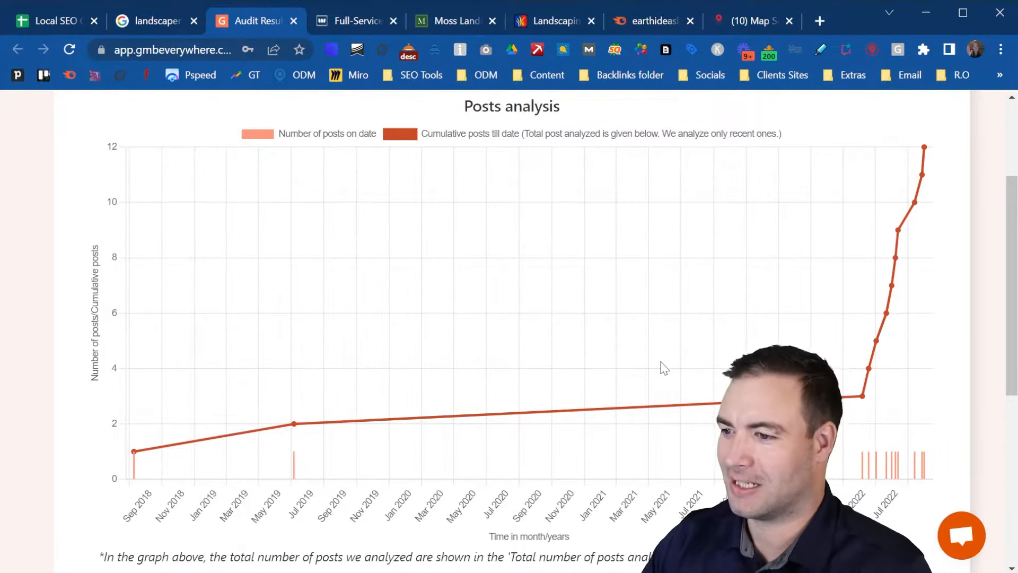
scroll(709, 359, "down", 5)
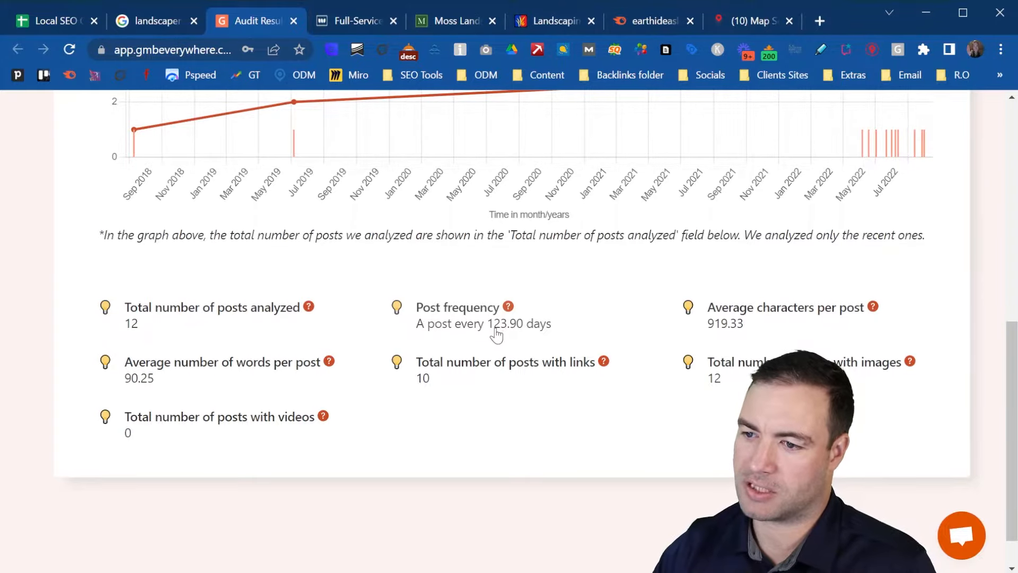
scroll(514, 344, "up", 2)
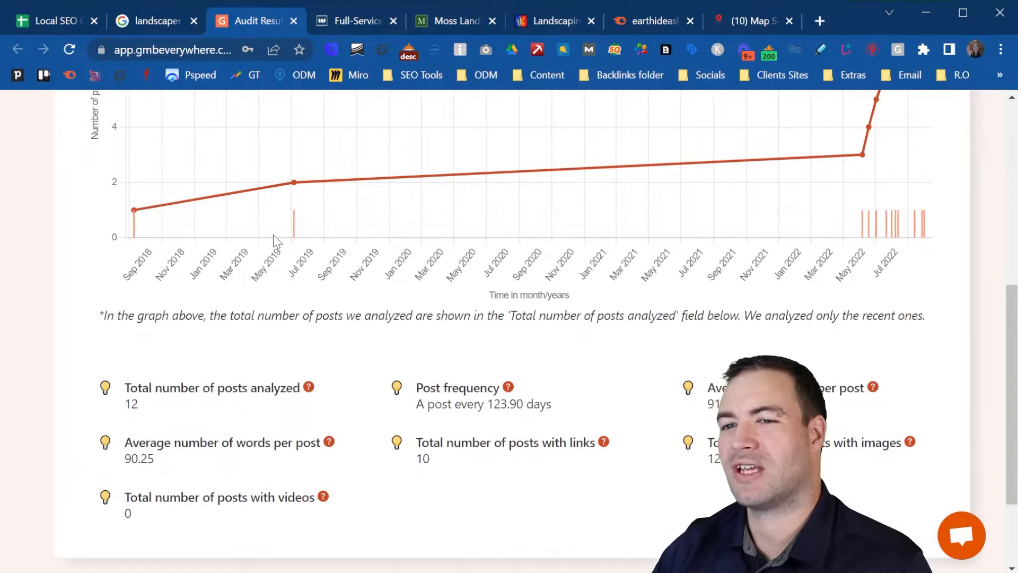
- Check the dates of the individual posts on the cumulative posts chart to judge the recent posting interval
scroll(275, 240, "up", 2)
scroll(961, 233, "up", 5)
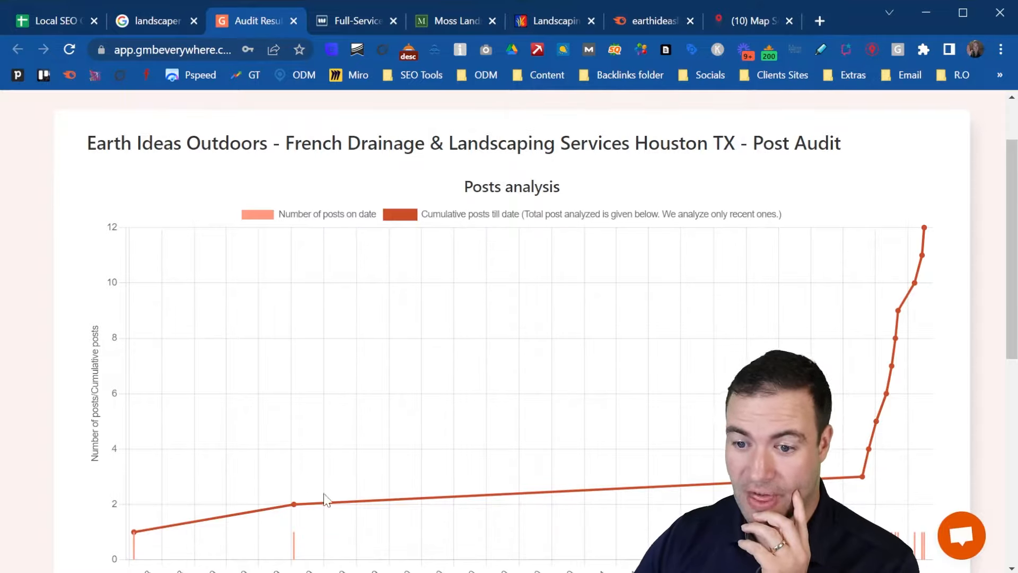
mouse_move(294, 508)
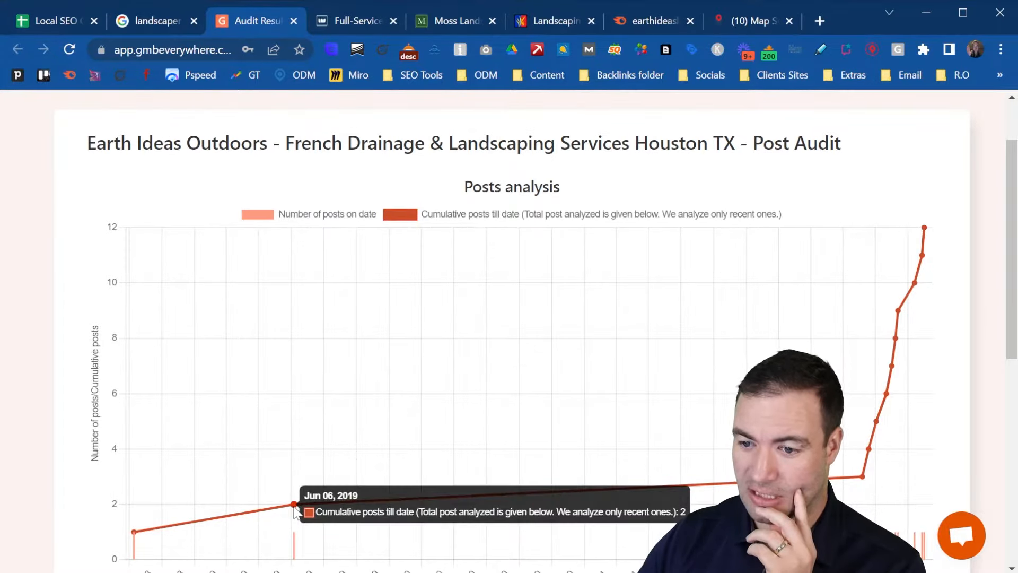
scroll(291, 501, "down", 2)
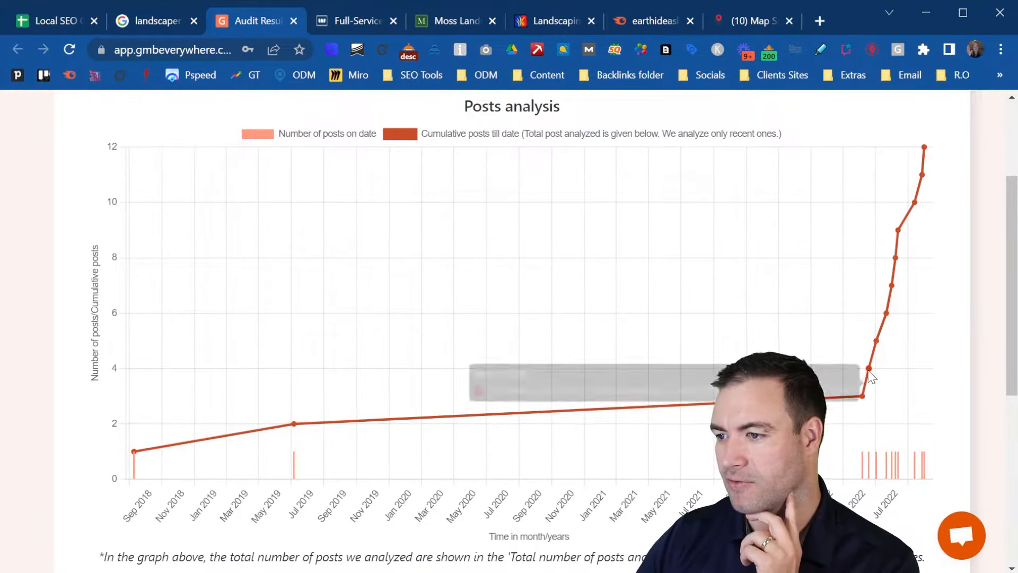
mouse_move(877, 343)
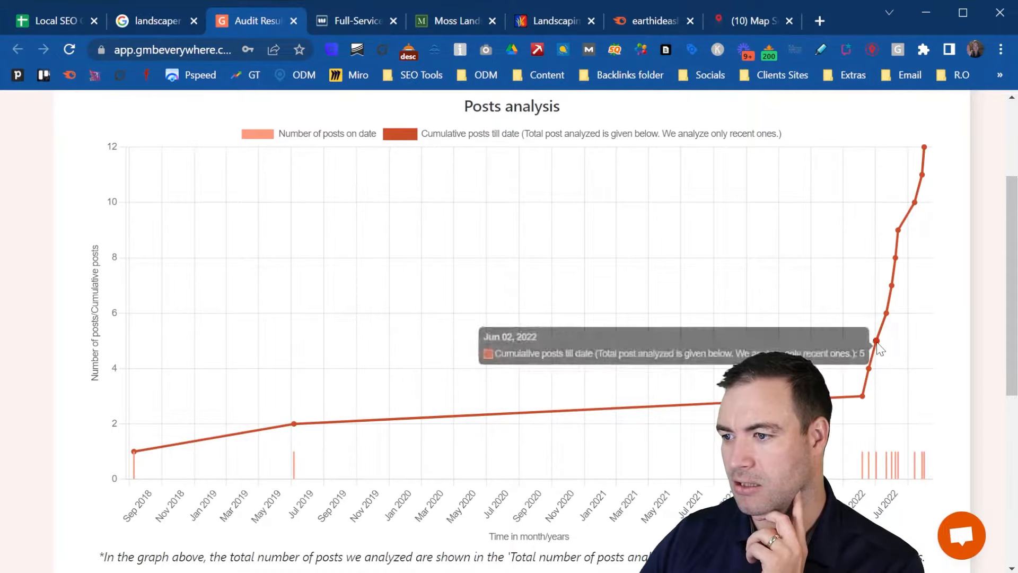
mouse_move(888, 318)
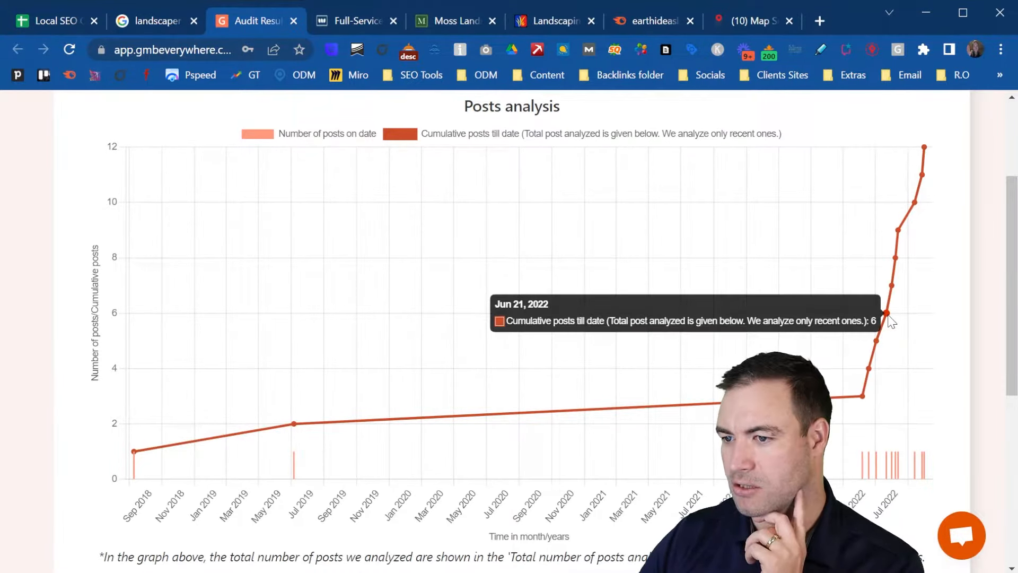
mouse_move(893, 291)
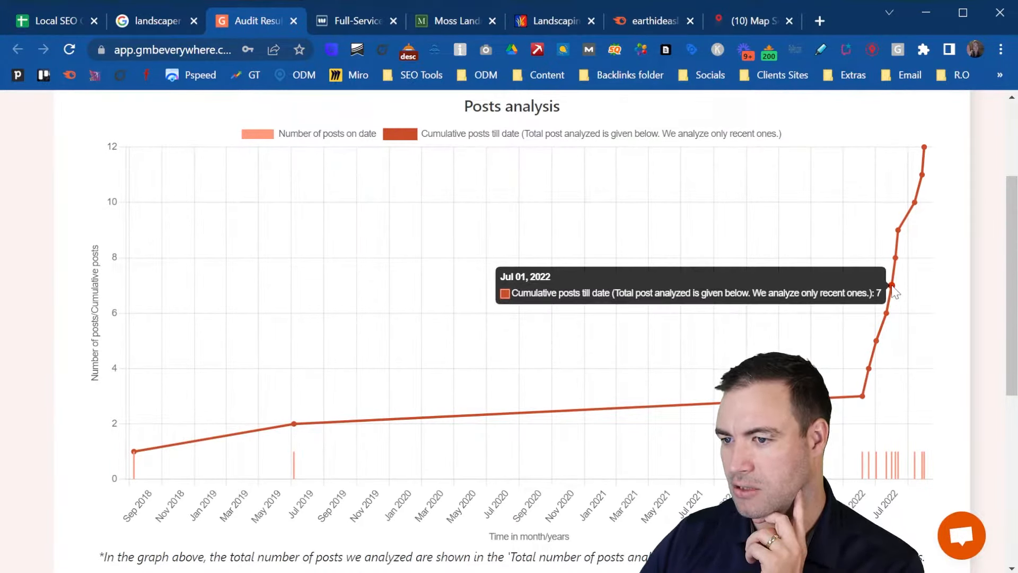
mouse_move(899, 256)
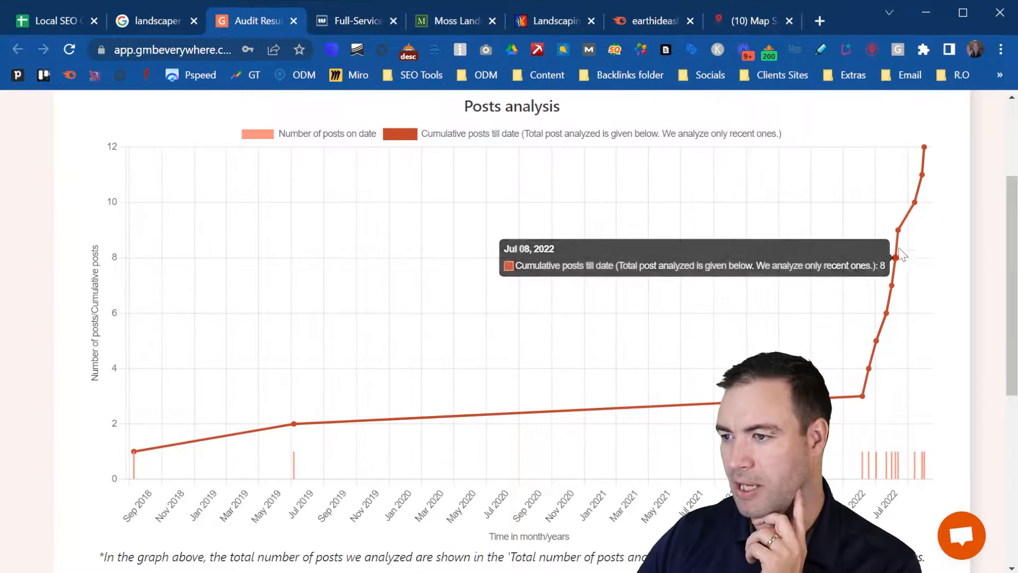
mouse_move(904, 231)
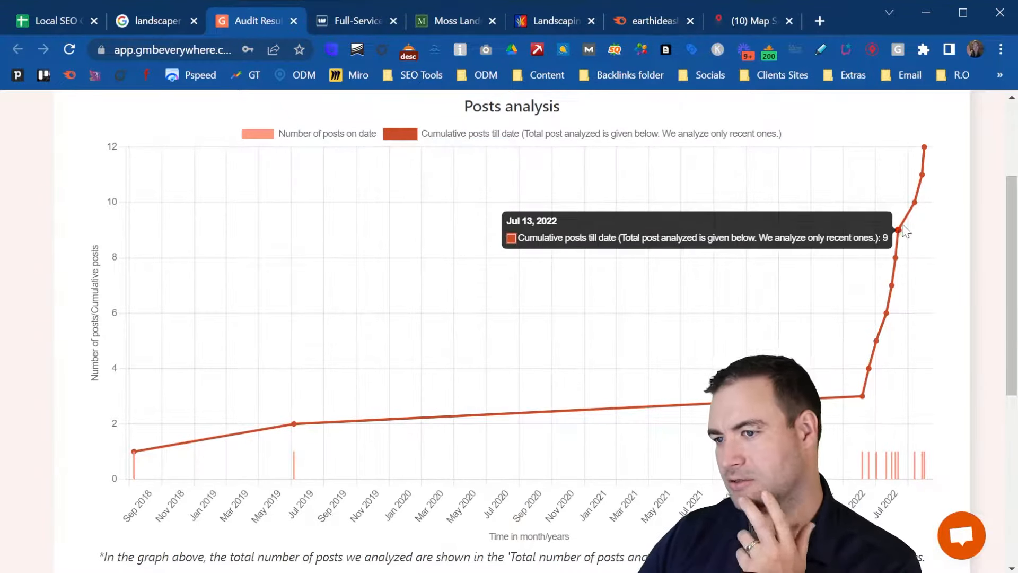
mouse_move(919, 200)
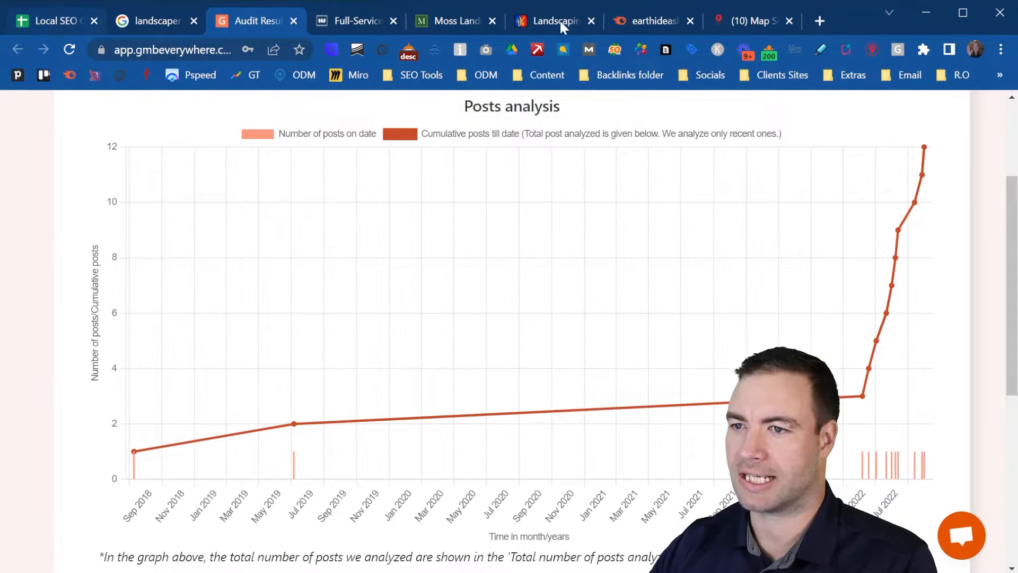
- In the Local SEO Checklist, enter 12 as the Total Post performance in C28 and 14 as the Post Frequency in C29
left_click(43, 18)
left_click(492, 445)
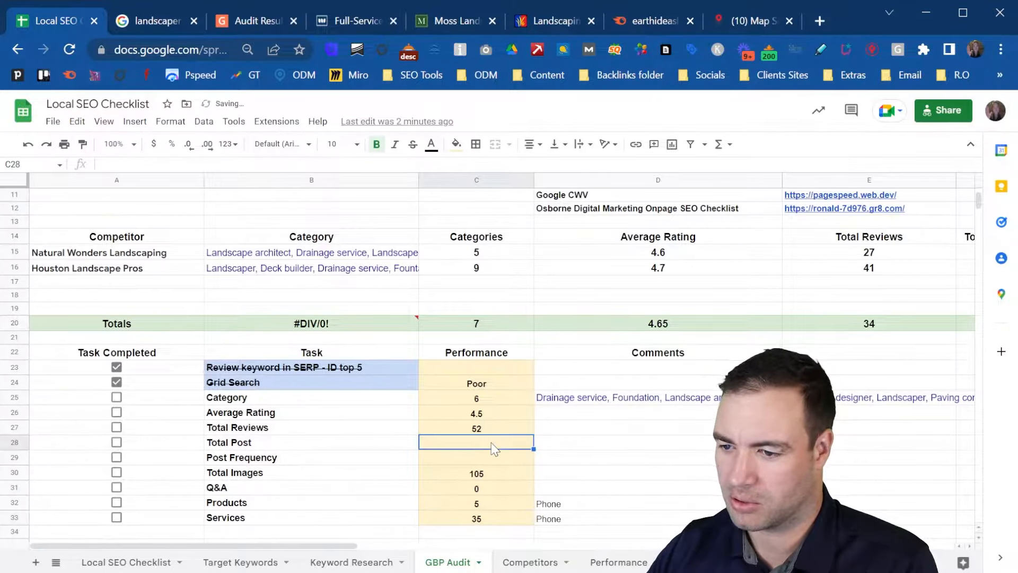
type("12")
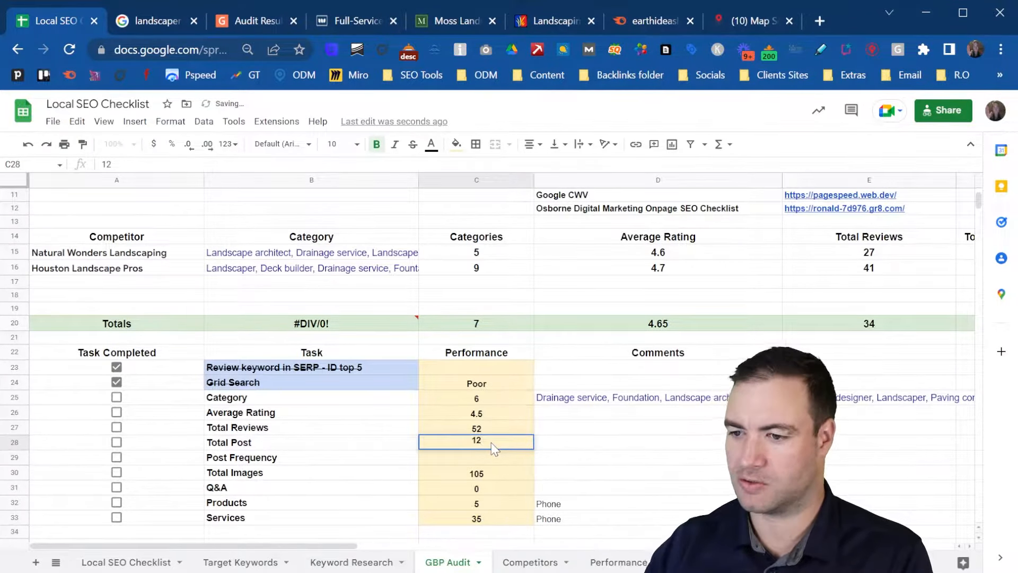
left_click(492, 457)
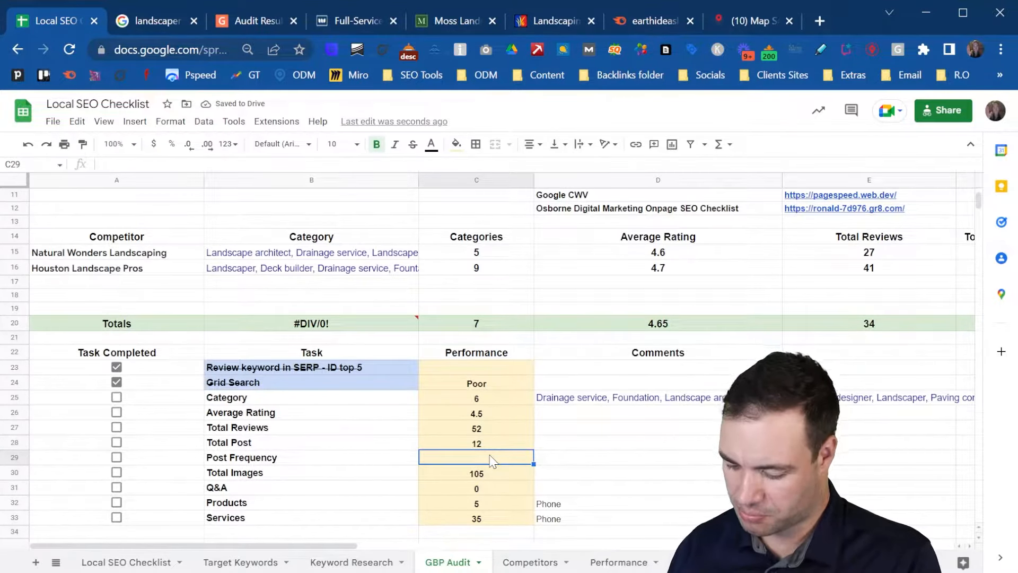
type("14")
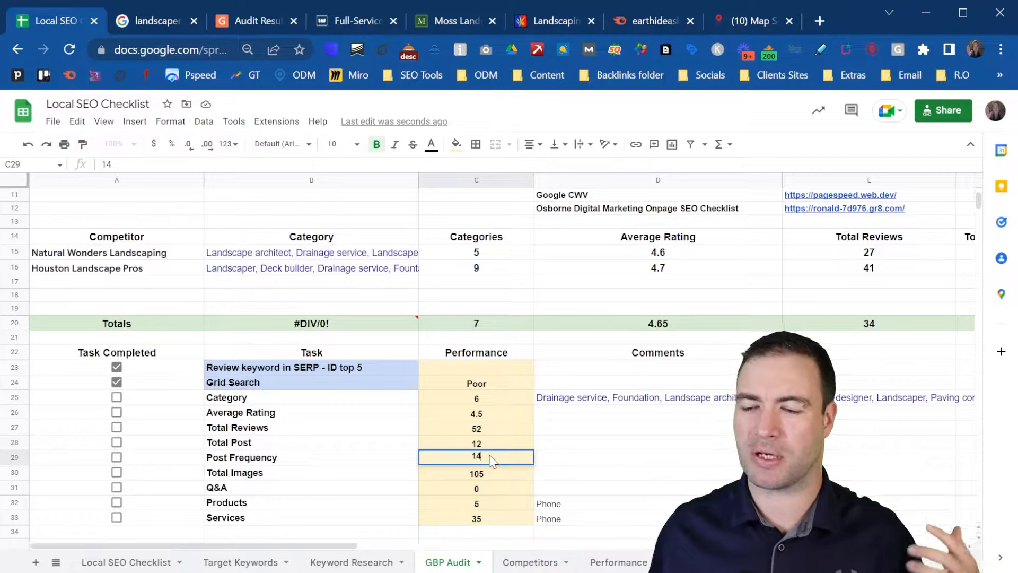
left_click(570, 462)
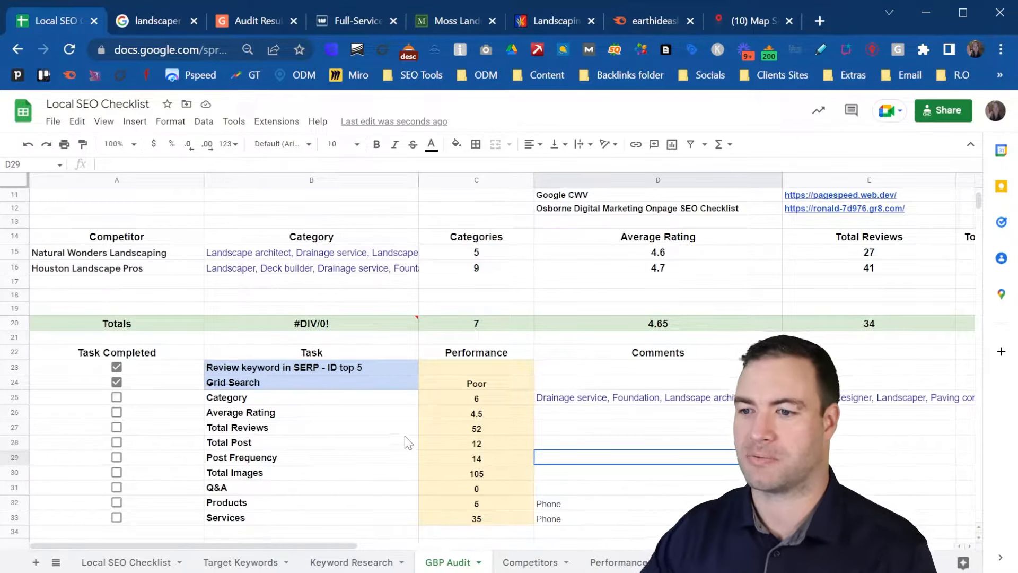
- Compare the audited business's figures and category list in D25 with the competitors' rows and averages
left_click_drag(355, 546, 507, 544)
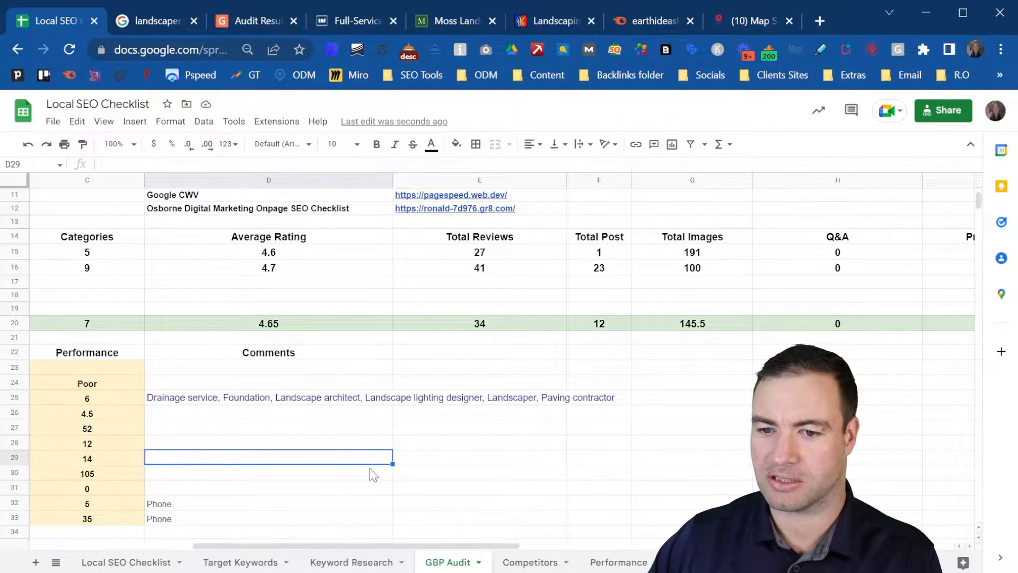
left_click_drag(307, 546, 251, 546)
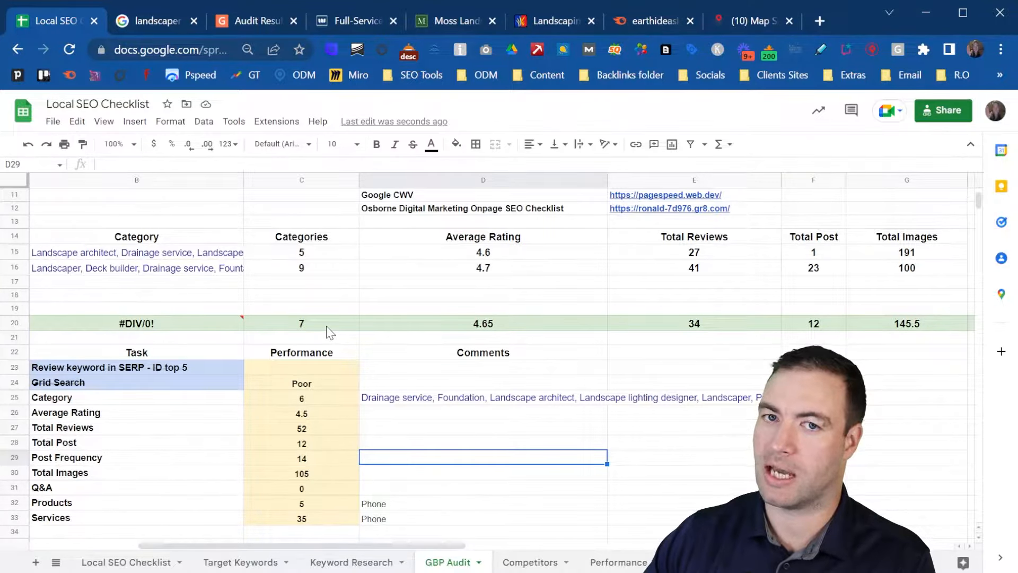
left_click(484, 399)
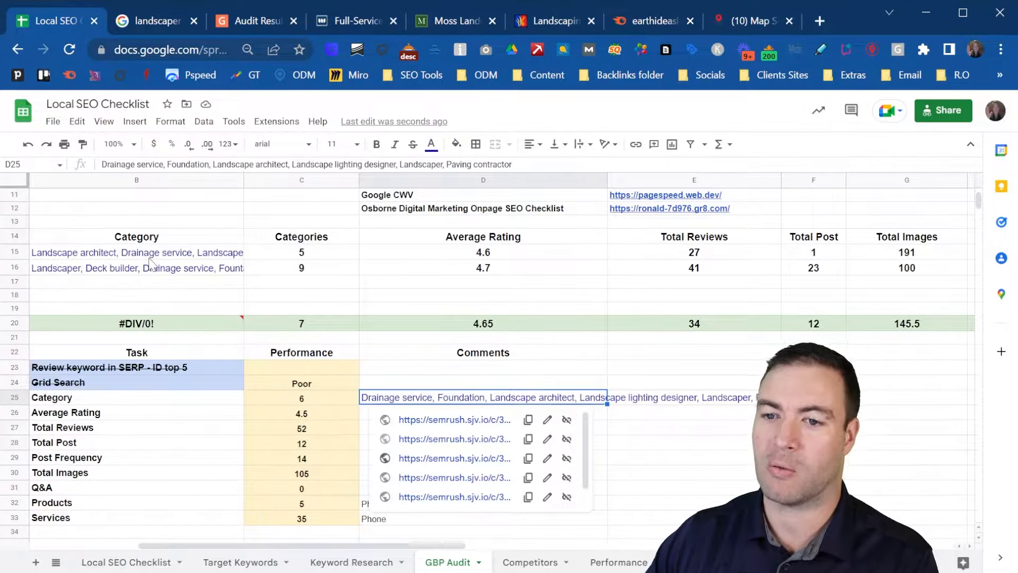
mouse_move(150, 262)
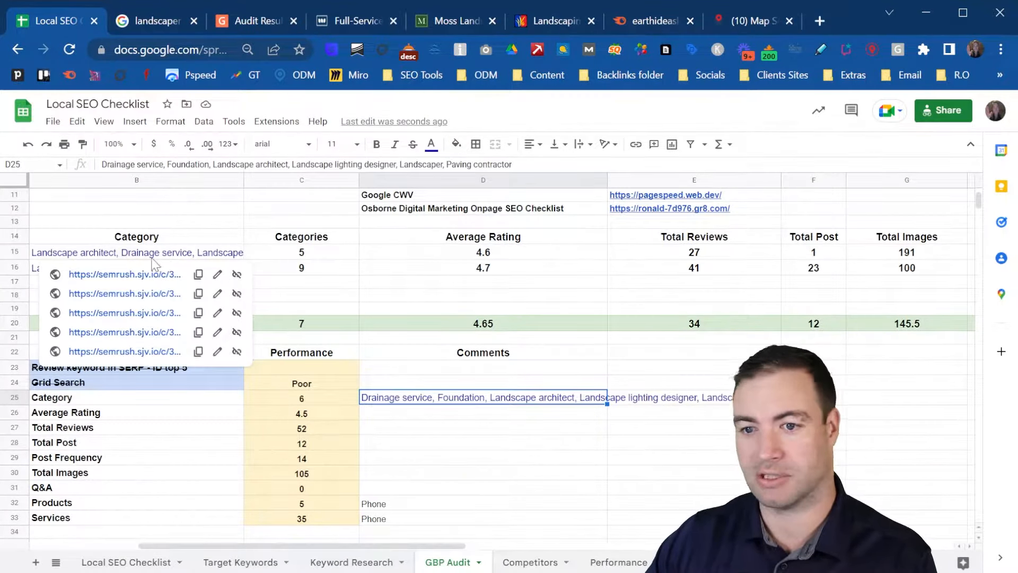
mouse_move(398, 401)
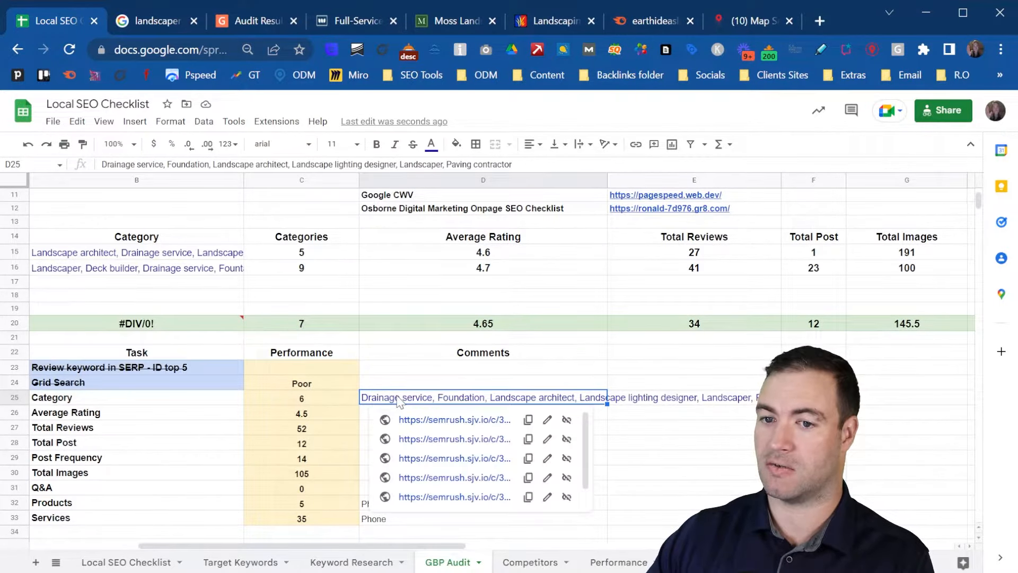
- Review the second competitor's category list, then enter the comment "improve rating" for the Average Rating task
left_click(210, 268)
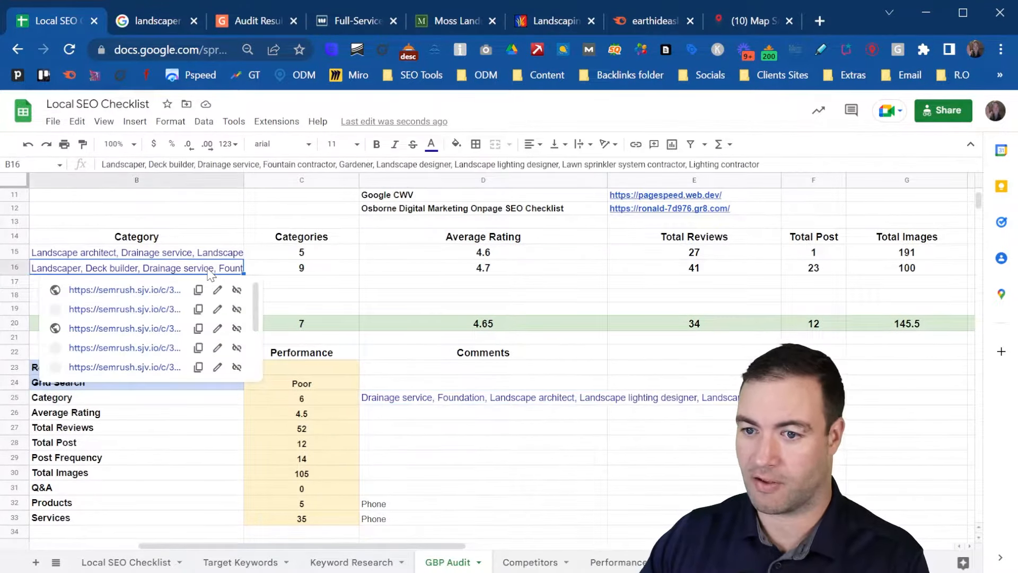
left_click(474, 432)
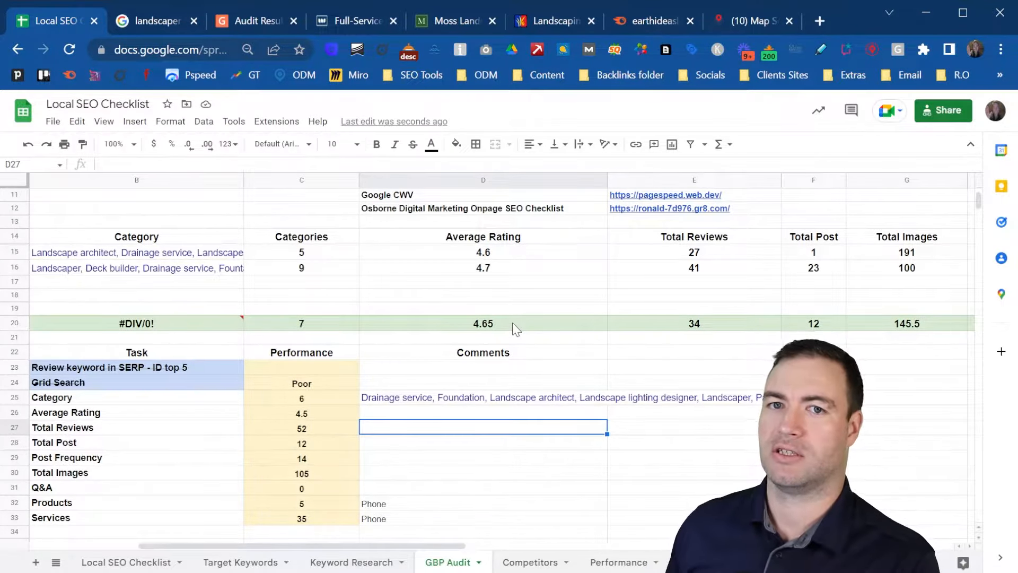
left_click(423, 416)
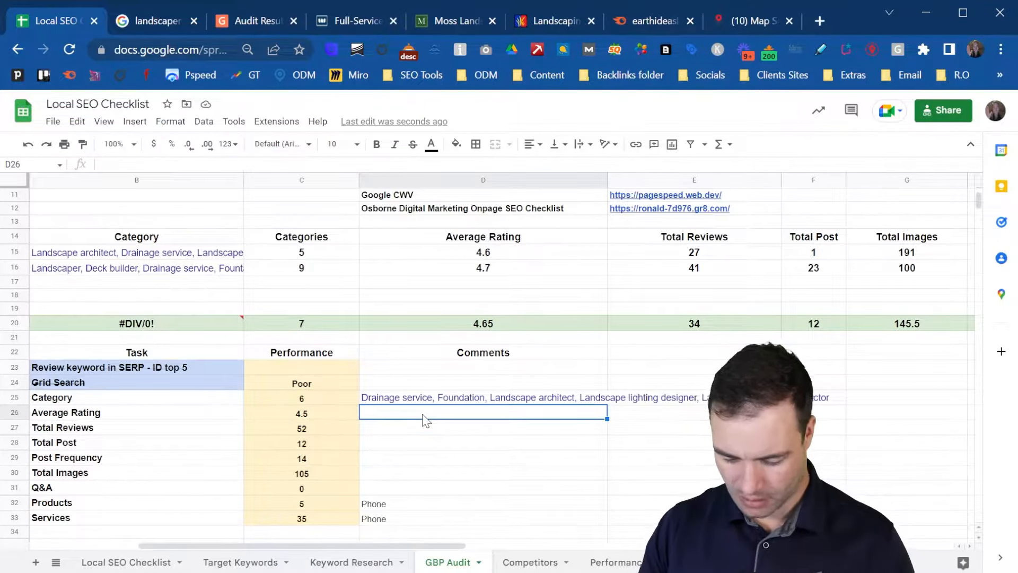
type("improve ra")
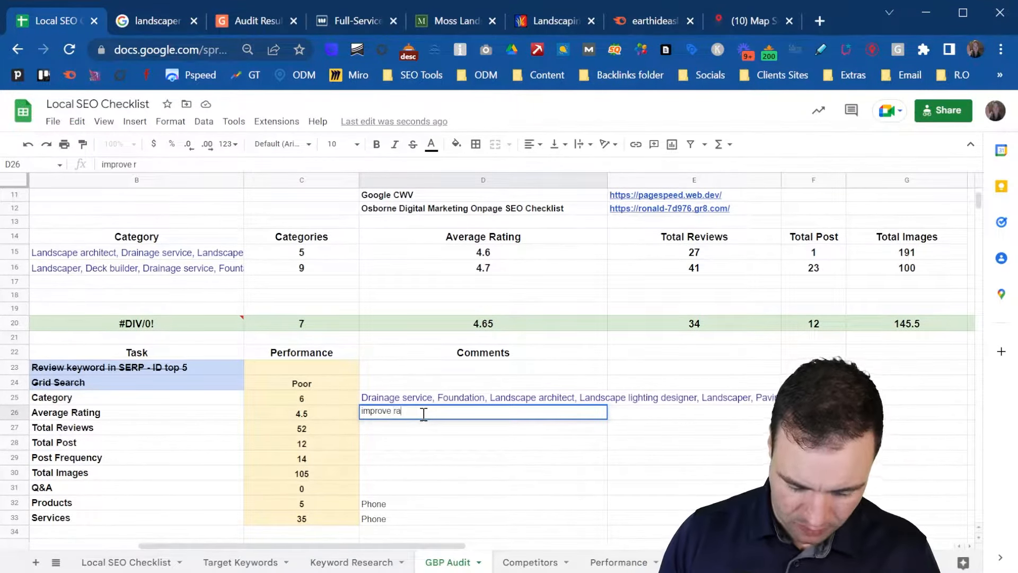
type("ting")
key("Return")
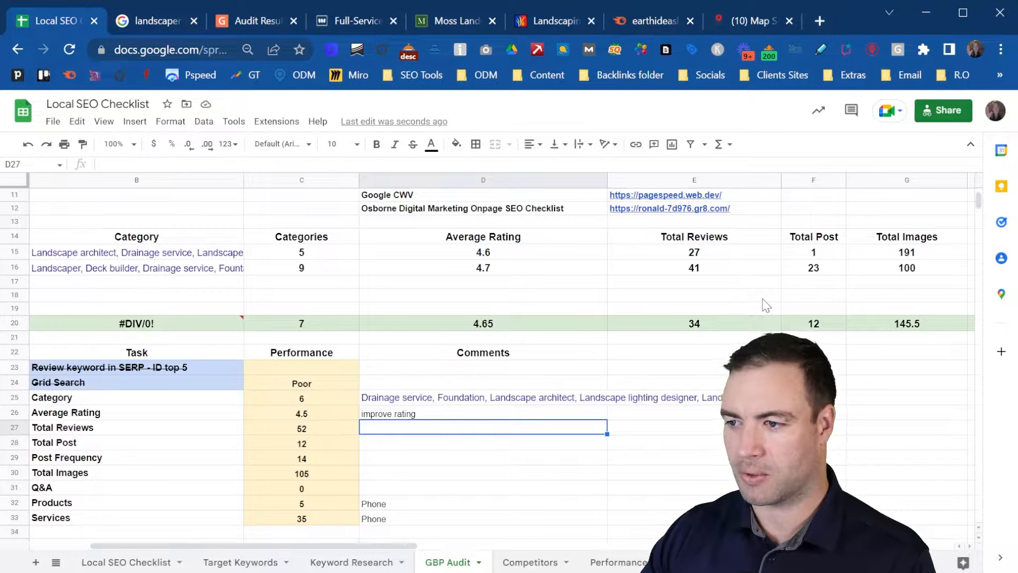
- Check the average of Total Post and enter the comment "more images" for the Total Images task
left_click(829, 323)
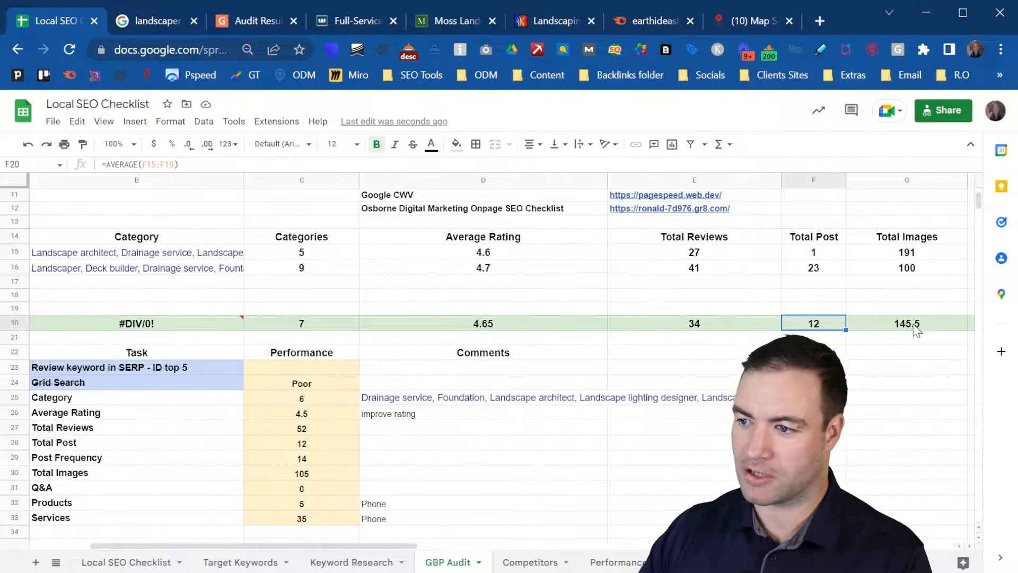
left_click(424, 477)
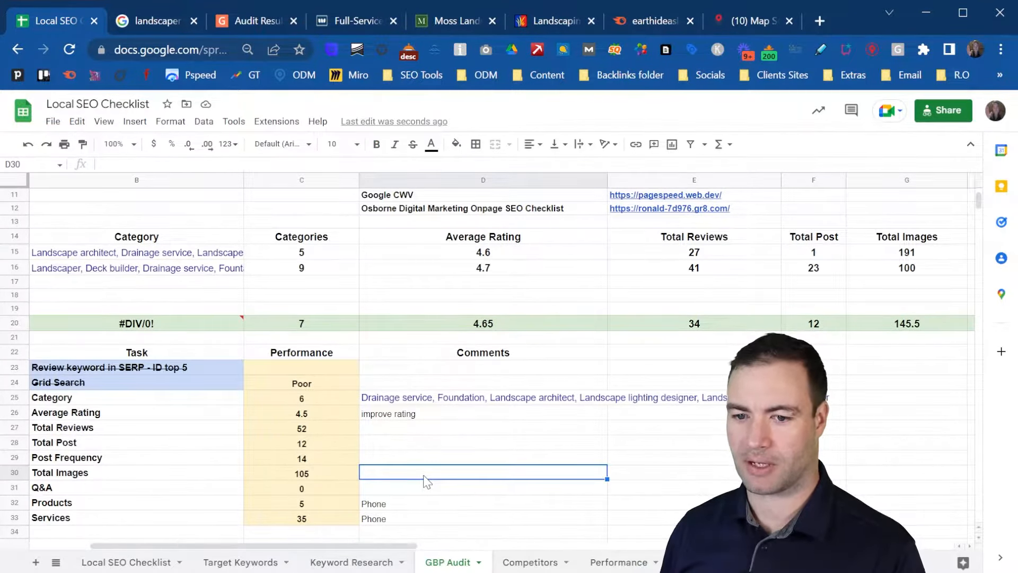
type("more images")
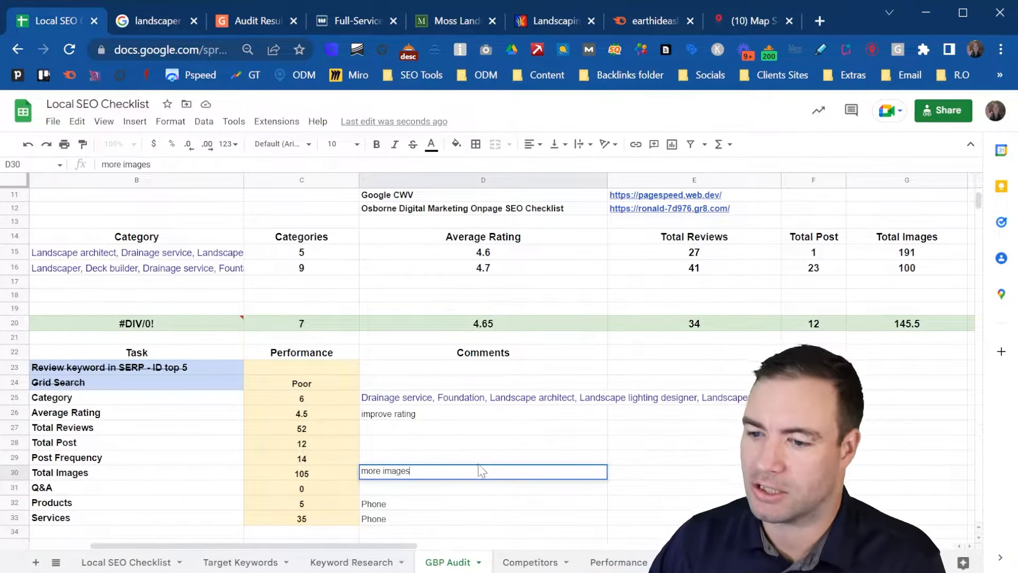
key("Return")
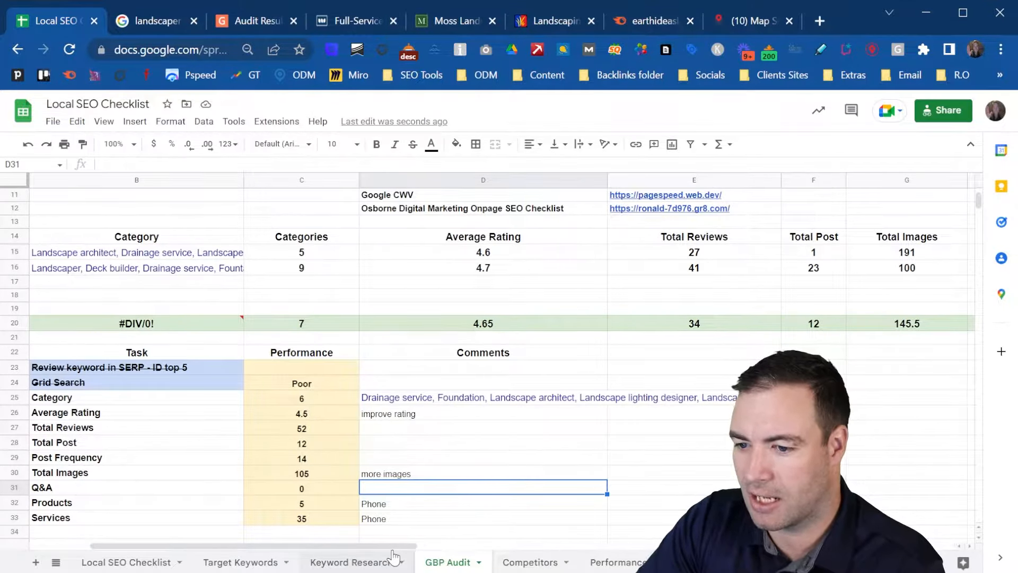
- Compare the competitors' Products, Services and Post Frequency averages with the business's own Performance figures in the GBP Audit sheet
left_click_drag(392, 545, 355, 531)
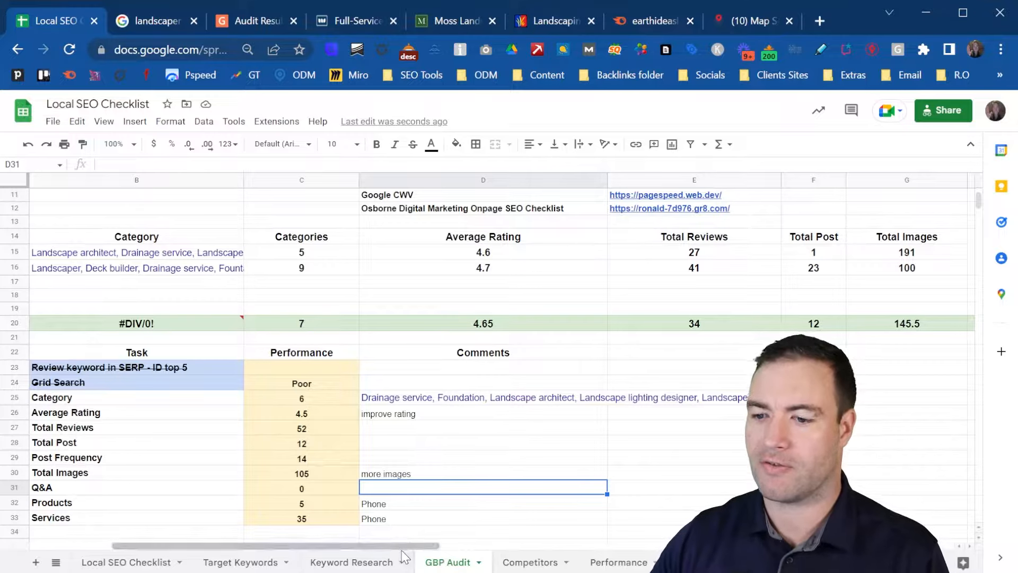
left_click_drag(406, 546, 764, 545)
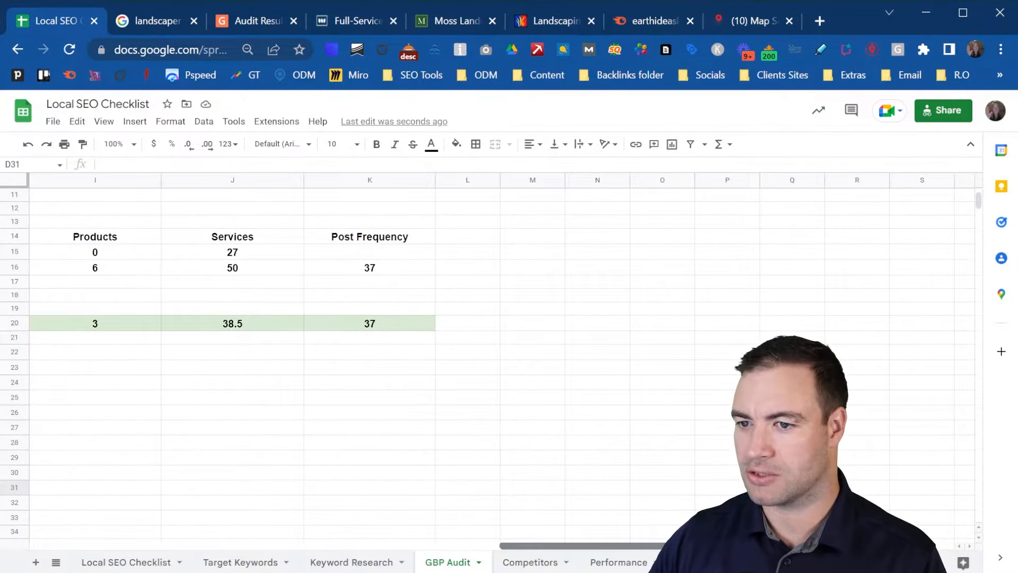
left_click(601, 541)
left_click_drag(606, 544, 43, 545)
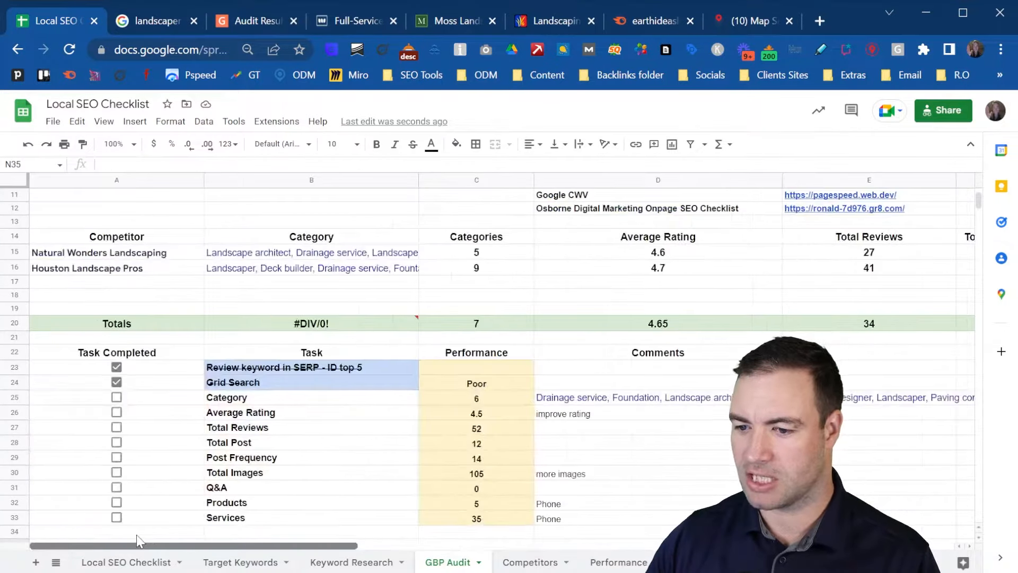
left_click(507, 461)
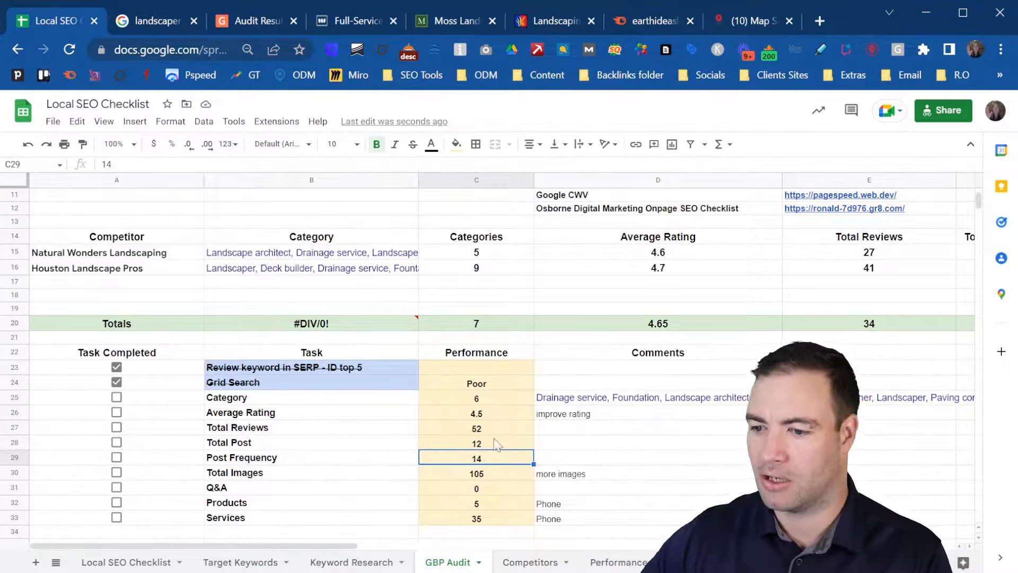
- Mark the Category, Average Rating and Total Reviews tasks as completed in the GBP Audit sheet
left_click(116, 397)
left_click(116, 412)
left_click(116, 427)
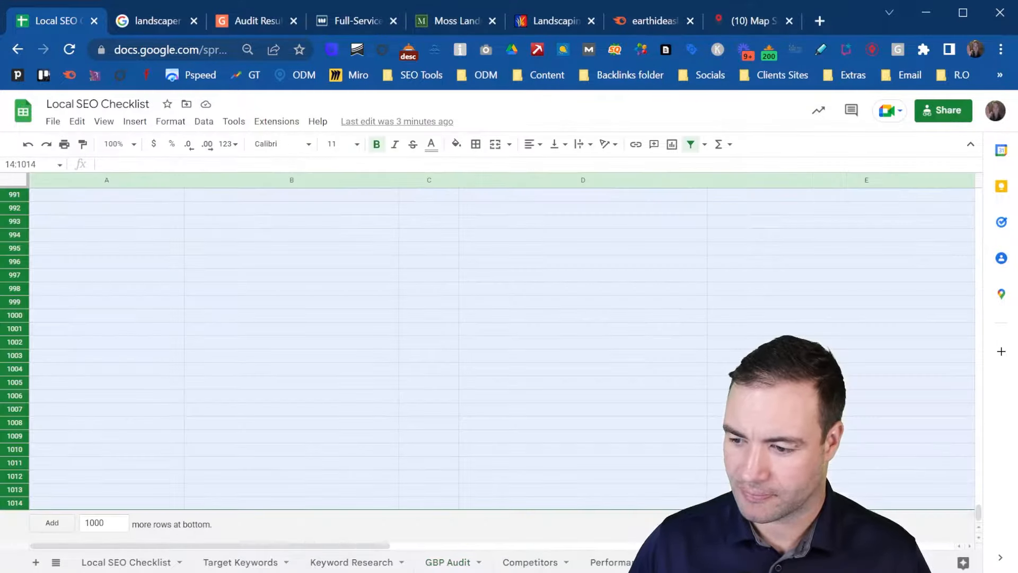
- Return to the start of the sheet and replace the selection of rows 14 to 1014 with cell B11
scroll(300, 347, "up", 20)
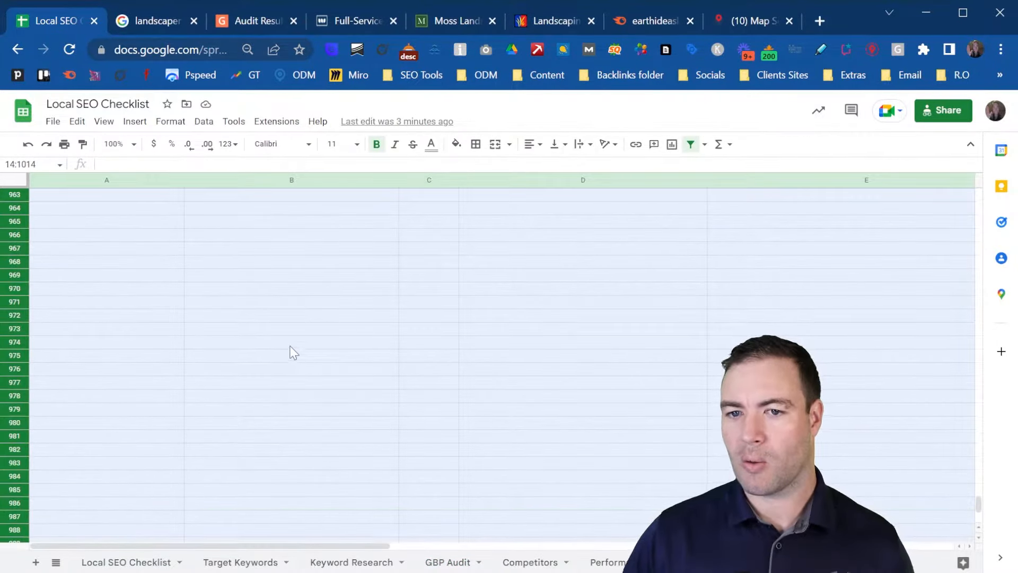
scroll(271, 350, "up", 20)
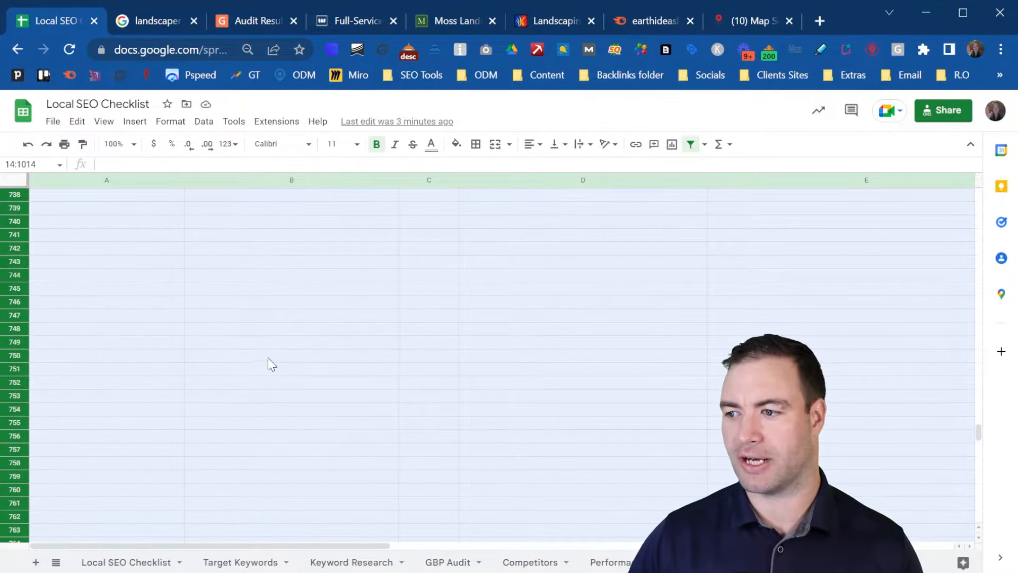
left_click_drag(976, 430, 978, 191)
left_click(302, 332)
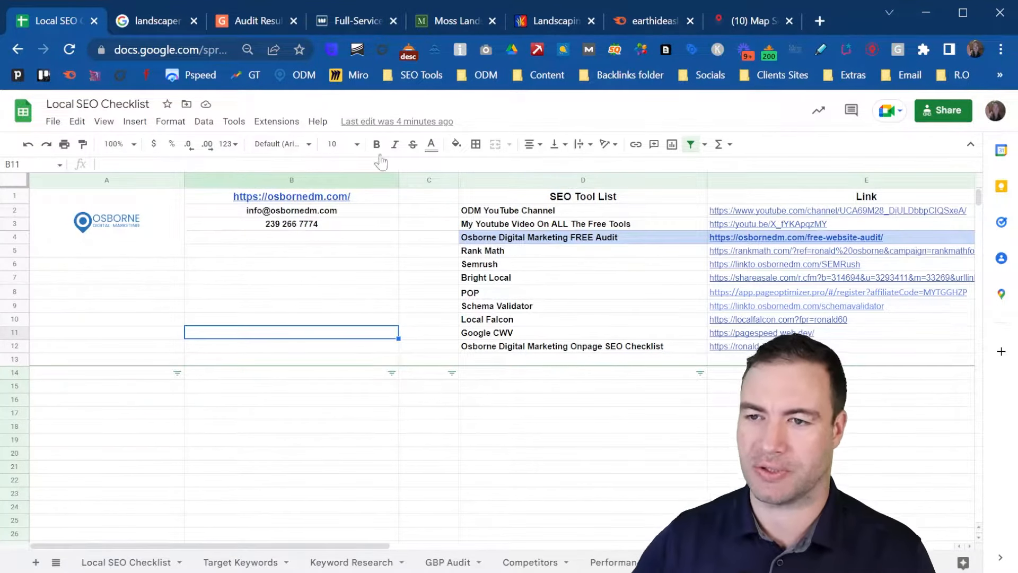
- Look over the home pages of the competitors Natural Wonders and Moss Landscaping
left_click(339, 15)
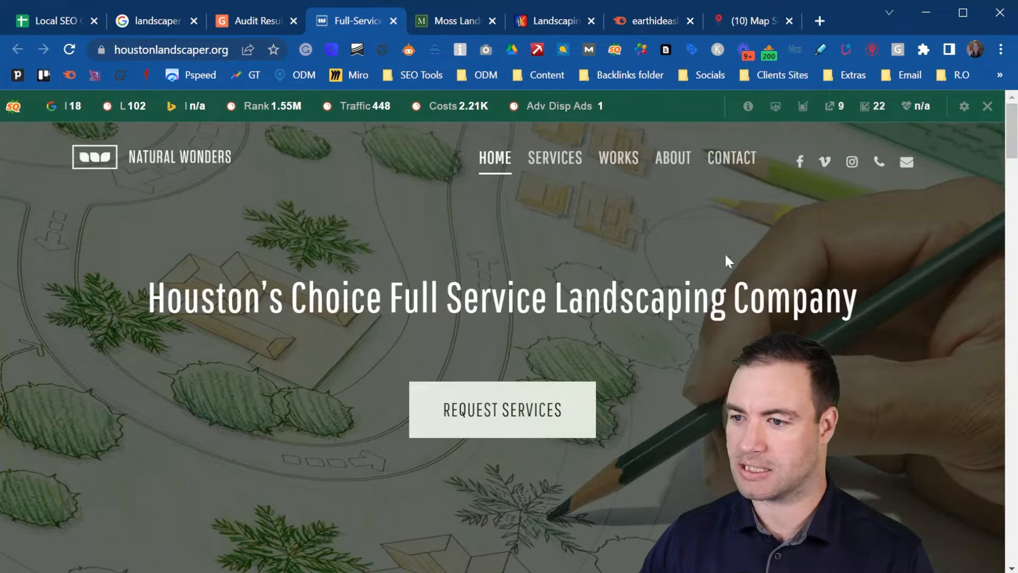
scroll(728, 259, "down", 5)
scroll(447, 239, "up", 5)
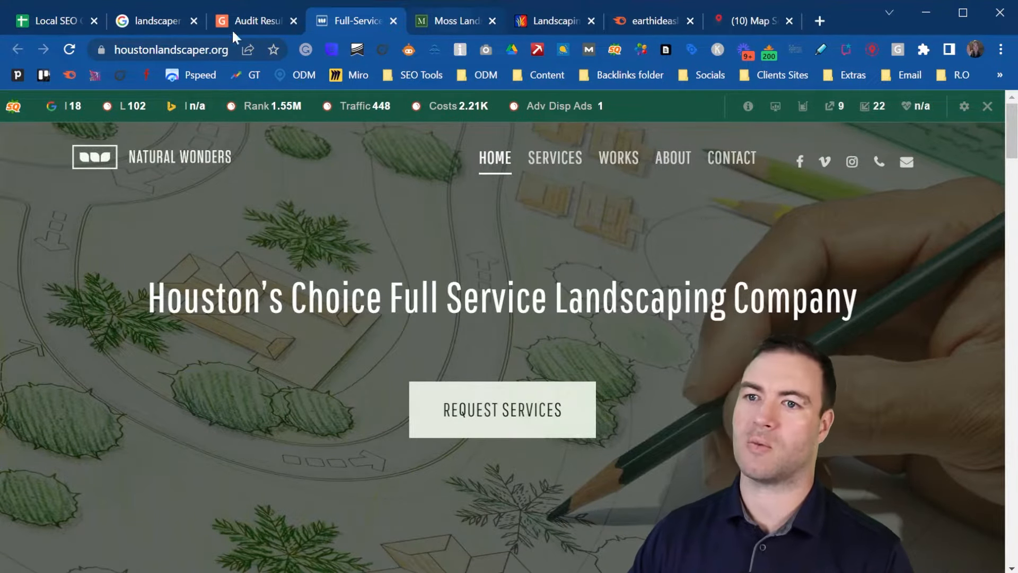
key("ctrl+Tab")
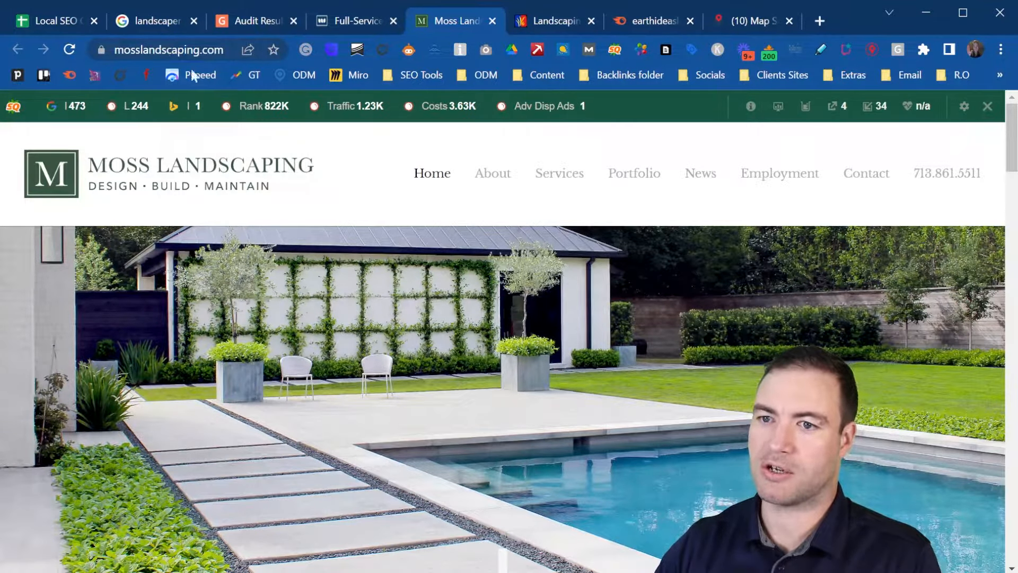
- Close the audit results page and the Local Falcon map scan page
left_click(293, 22)
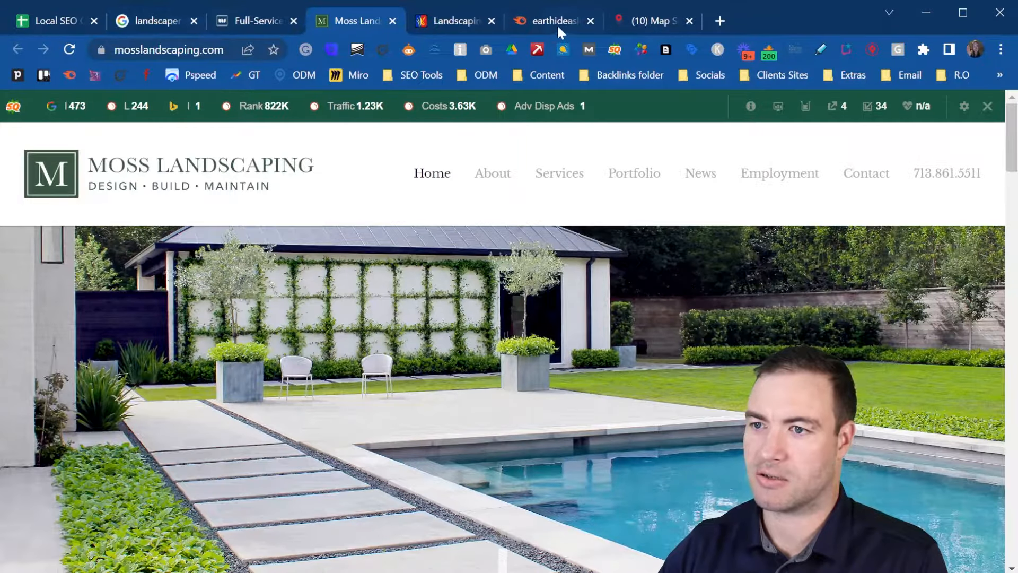
left_click(657, 16)
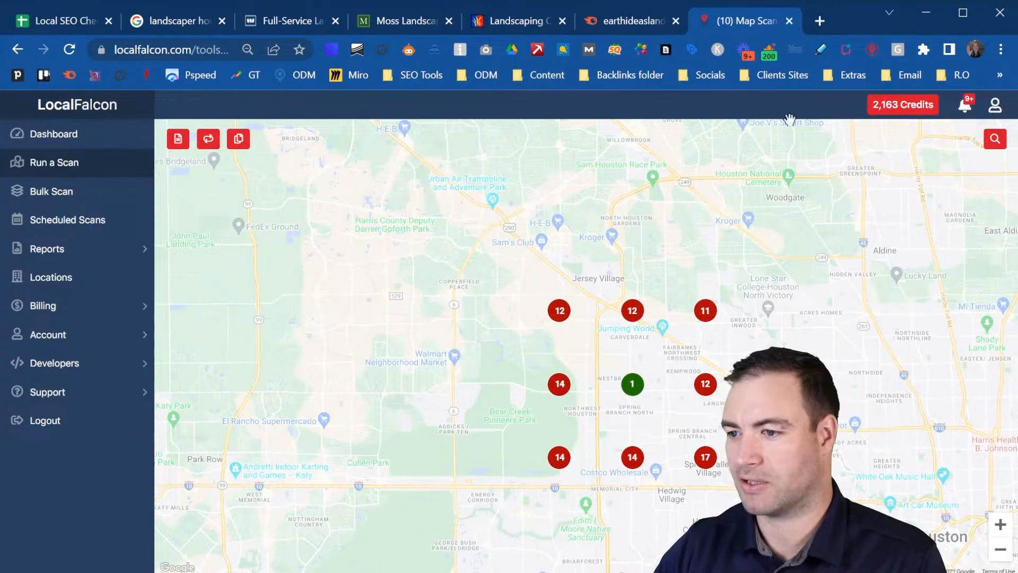
left_click(790, 22)
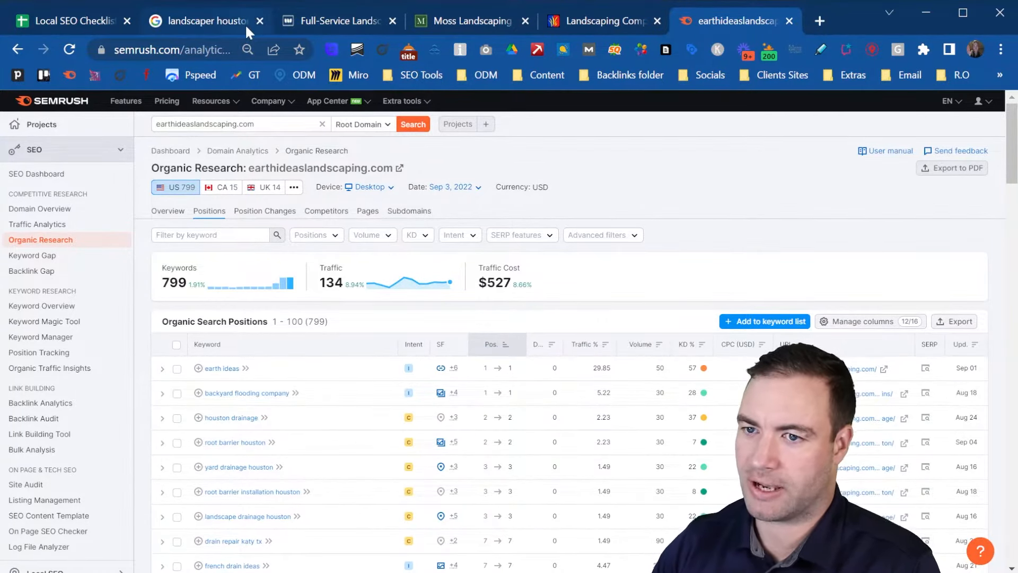
- Copy the Moss Landscaping site's web address into Domain cell D16 of the Competitors sheet
left_click(443, 14)
left_click(193, 49)
key("ctrl+c")
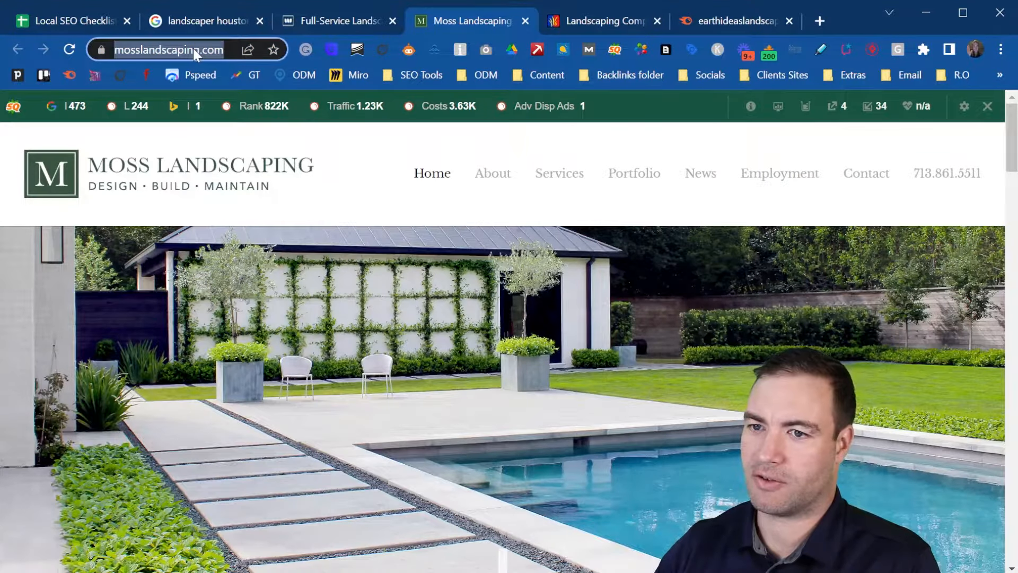
left_click(90, 17)
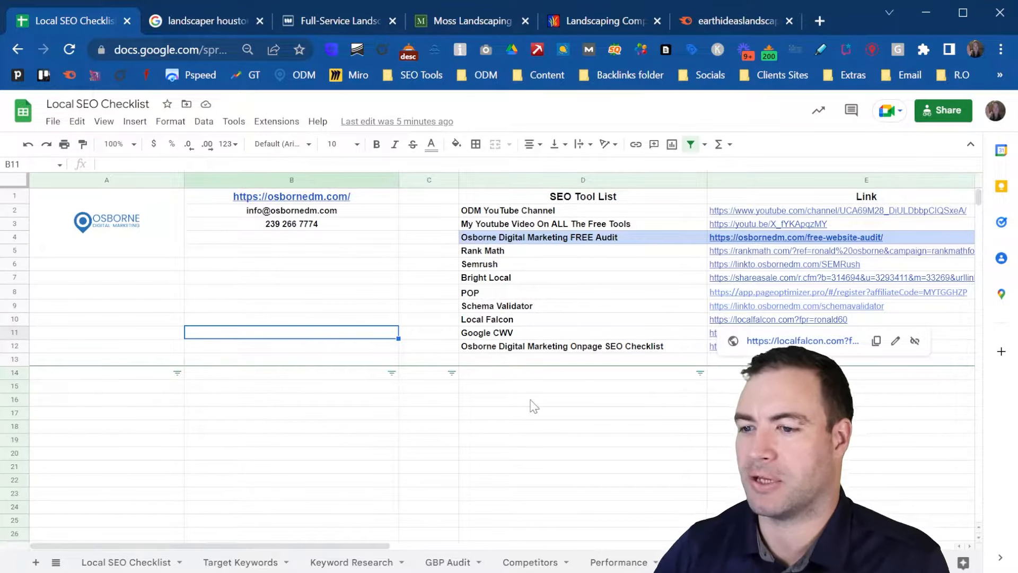
left_click(532, 563)
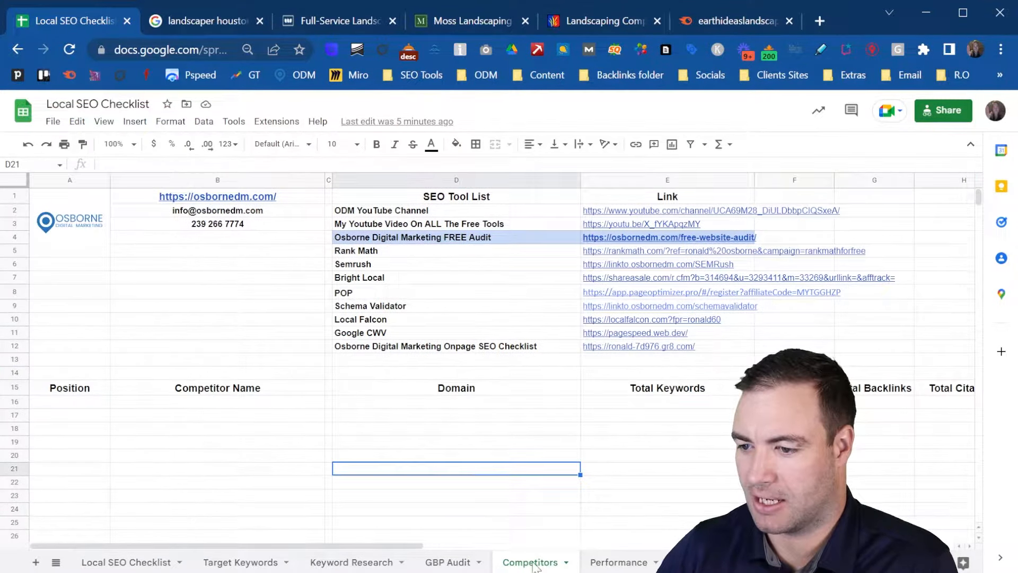
left_click(433, 404)
key("ctrl+v")
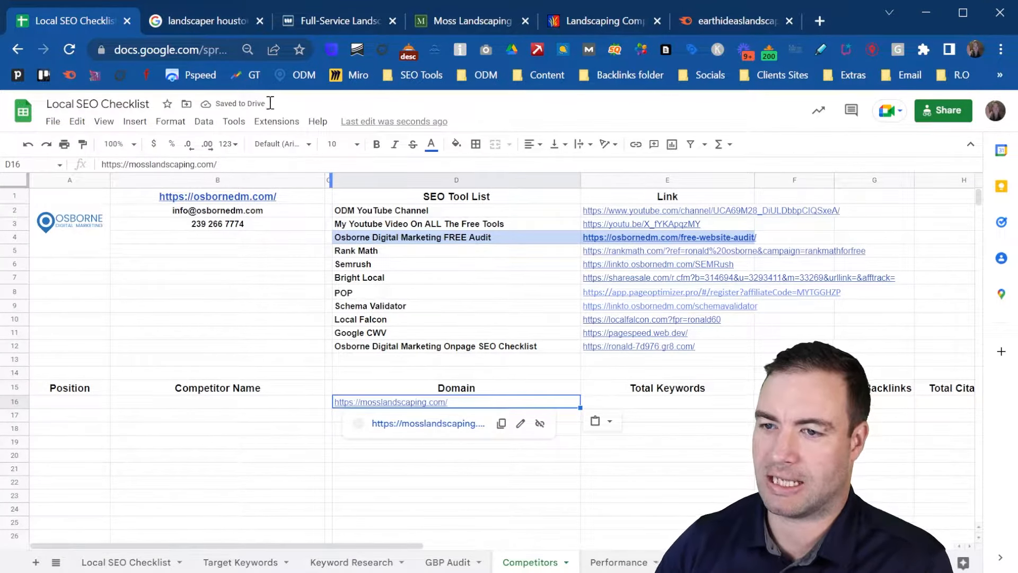
- Copy the web address of the Natural Wonders site, houstonlandscaper.org, into Domain cell D17 of the Competitors sheet
left_click(331, 22)
left_click(170, 50)
key("ctrl+c")
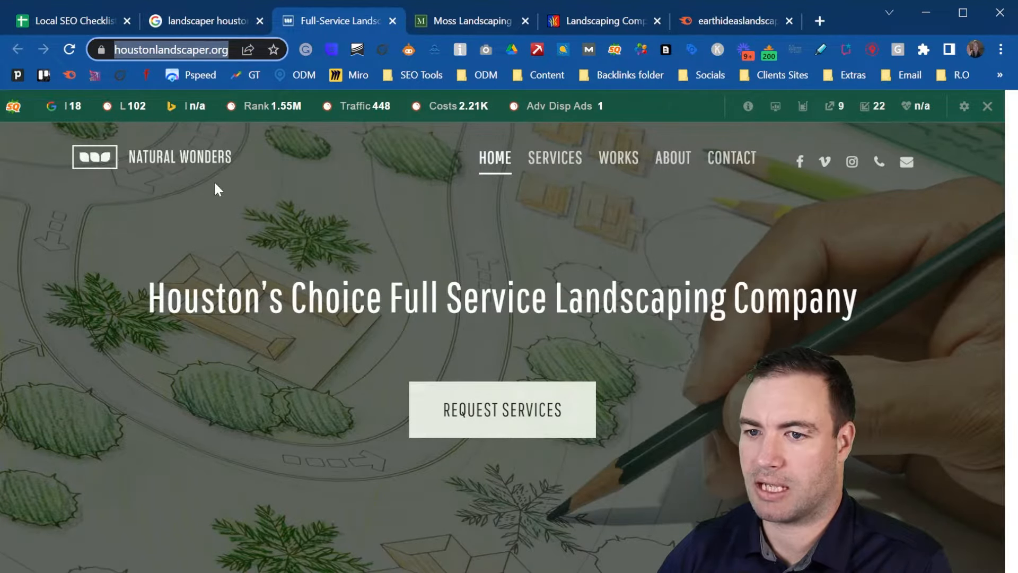
scroll(289, 186, "down", 20)
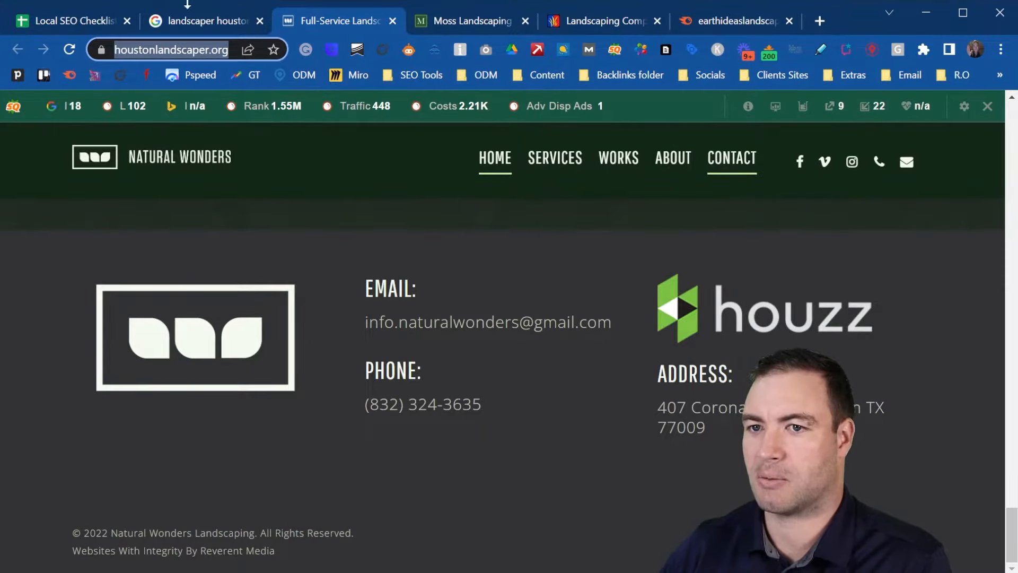
left_click(70, 21)
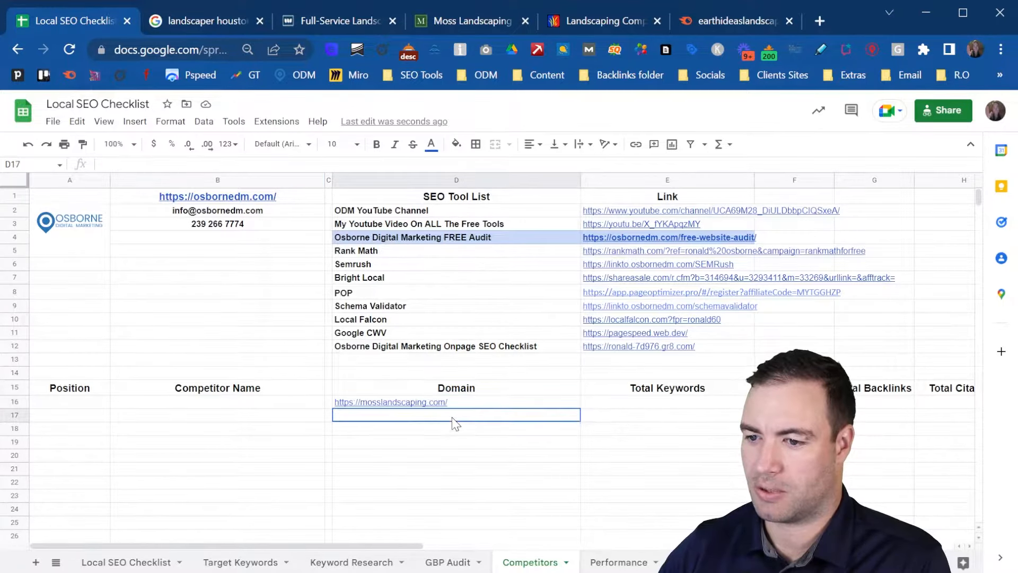
key("ctrl+v")
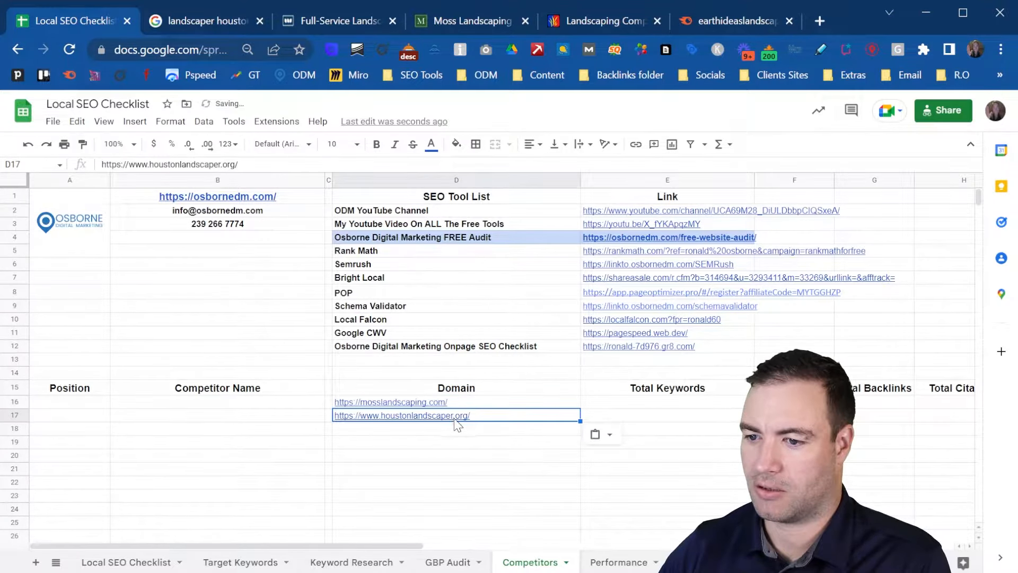
- Copy the company name "Natural Wonders Landscaping" from its site's footer into Competitor Name cell B17
left_click(347, 16)
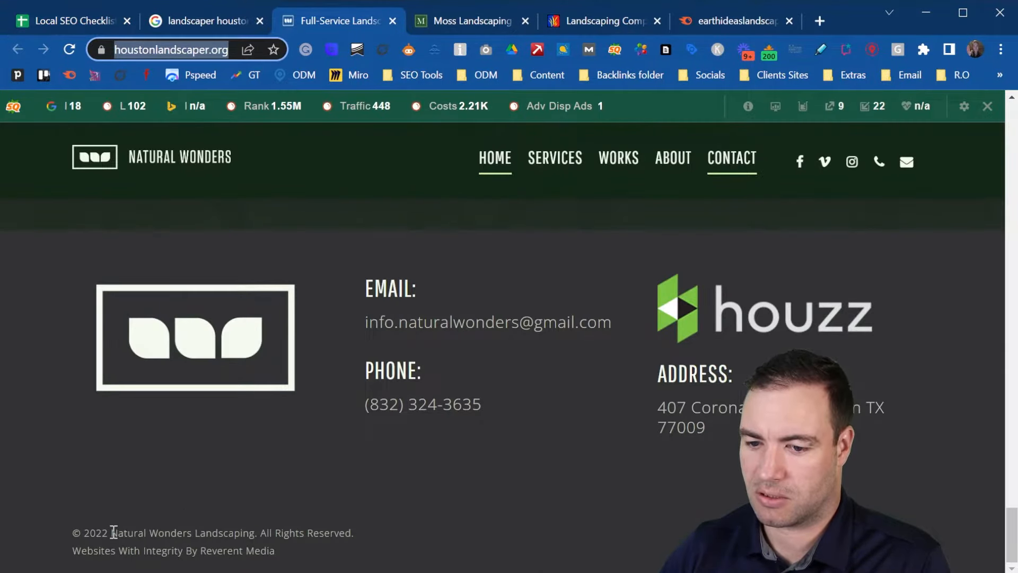
left_click_drag(114, 532, 256, 530)
key("ctrl+c")
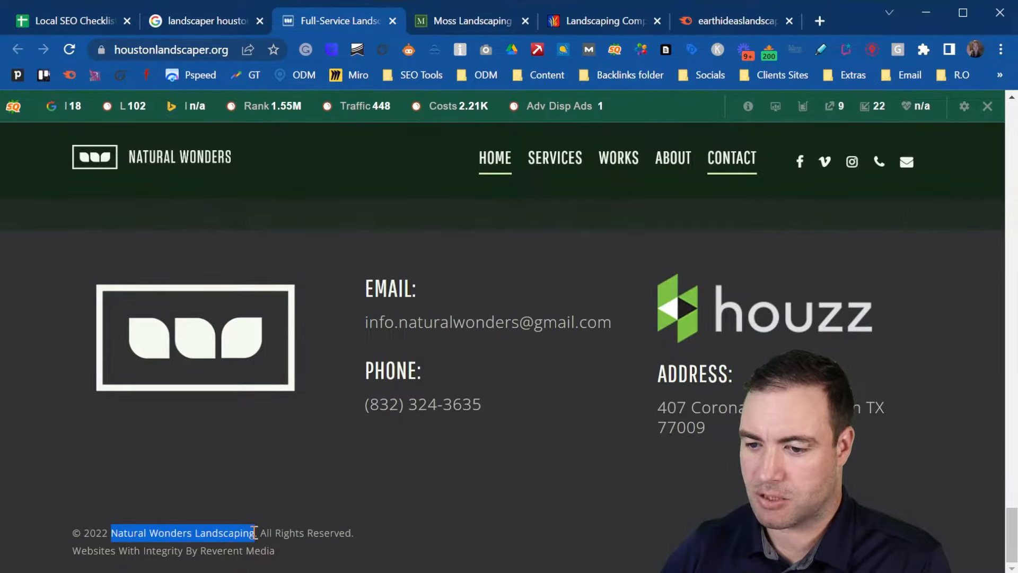
left_click(78, 16)
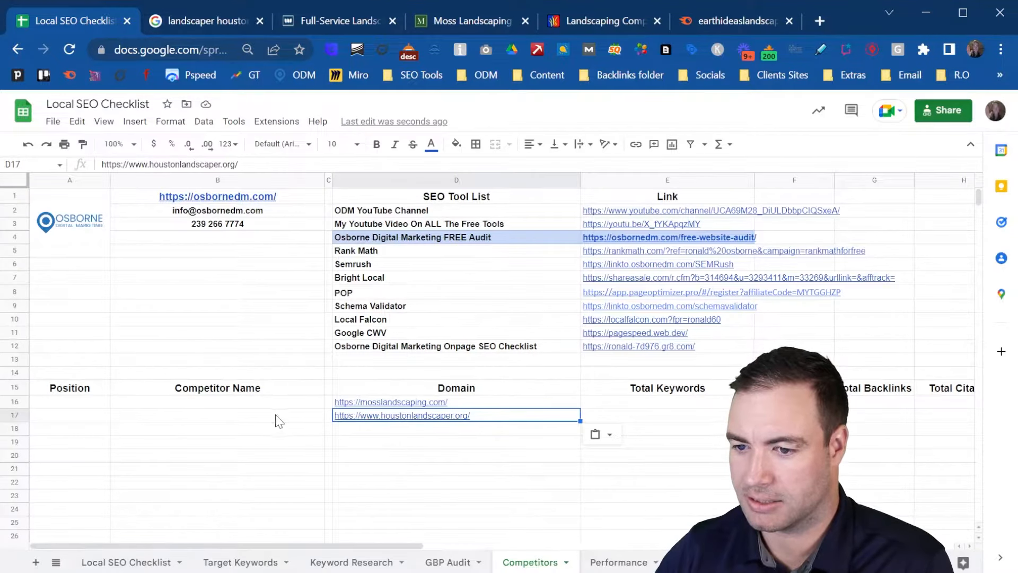
left_click(250, 417)
key("ctrl+v")
left_click(216, 443)
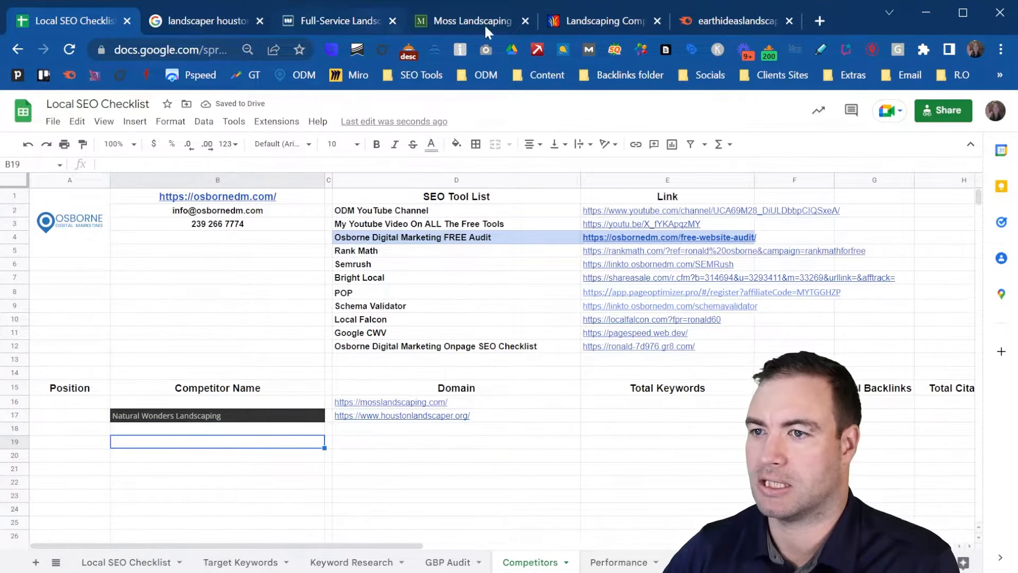
- Look through the Moss Landscaping homepage for the company name as copyable text
left_click(502, 20)
scroll(411, 218, "down", 10)
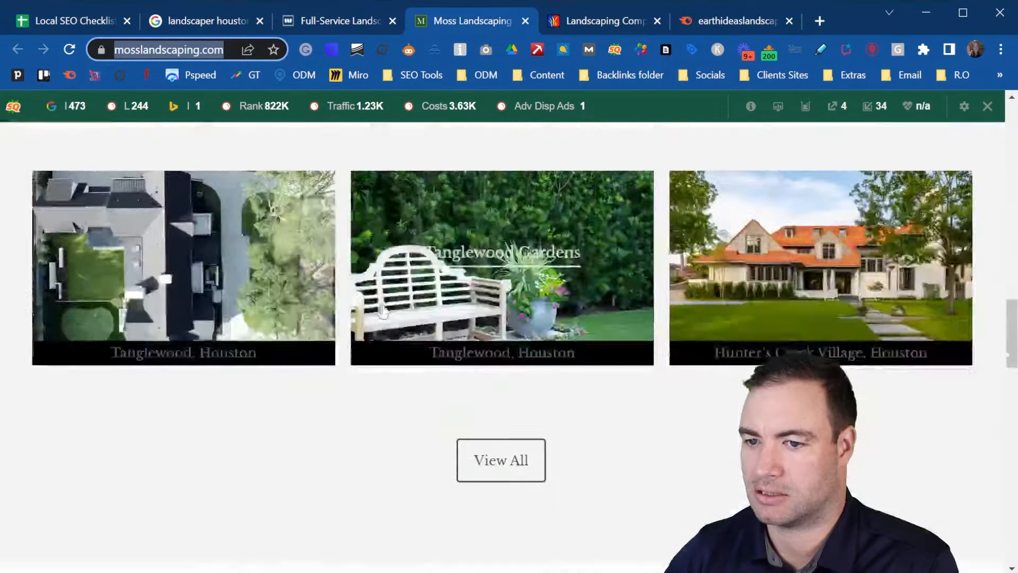
scroll(379, 288, "down", 3)
scroll(341, 403, "up", 7)
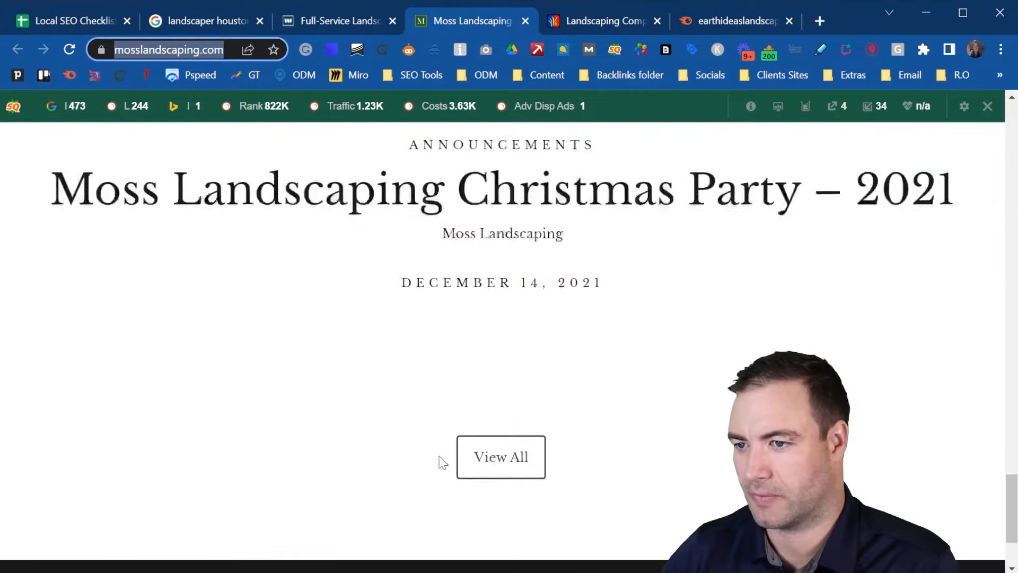
scroll(357, 379, "up", 15)
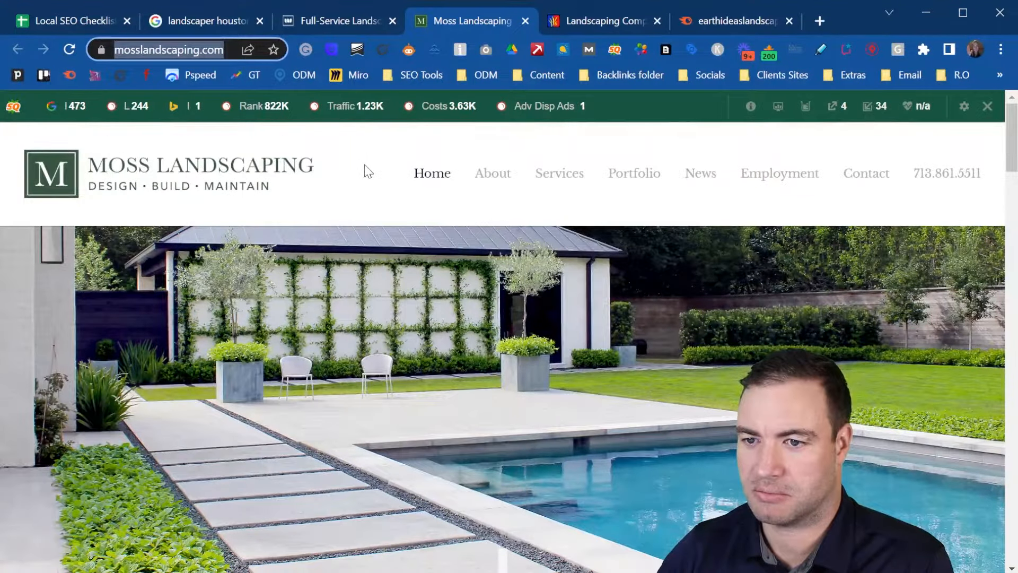
left_click(329, 169)
left_click_drag(192, 165, 97, 165)
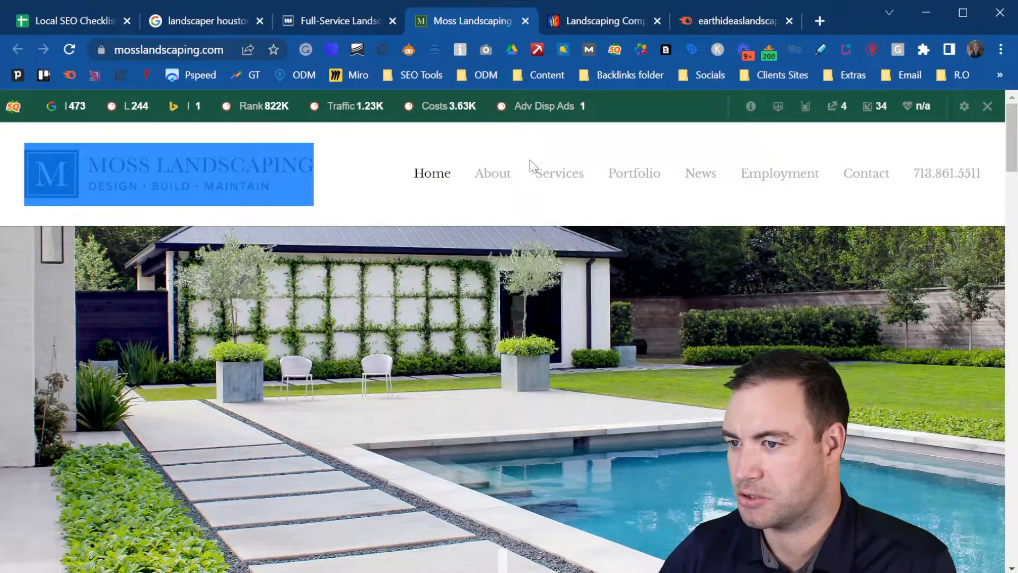
- Open the Moss Landscaping site's History page and copy the company name from the office photo caption
mouse_move(494, 176)
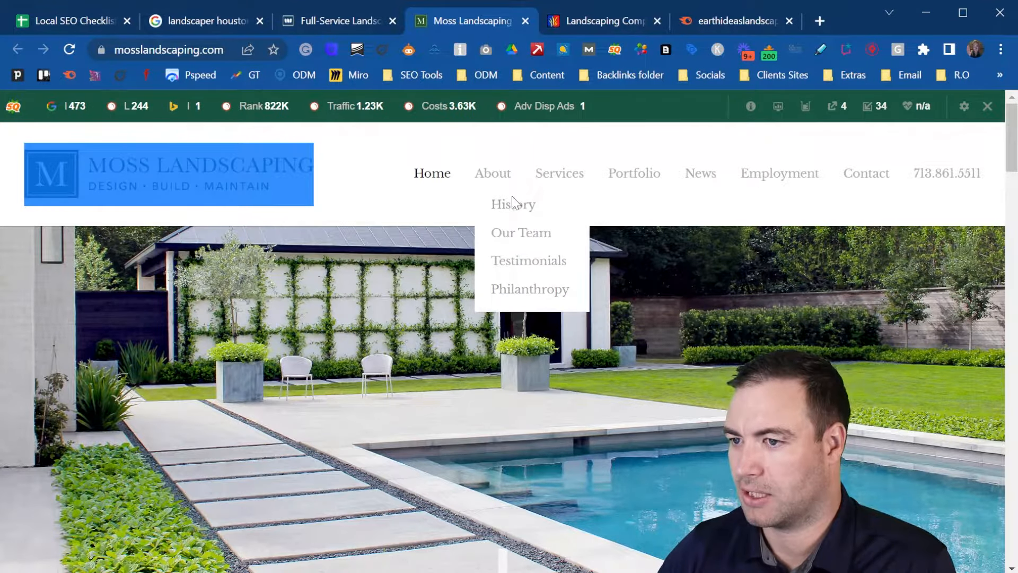
left_click(495, 176)
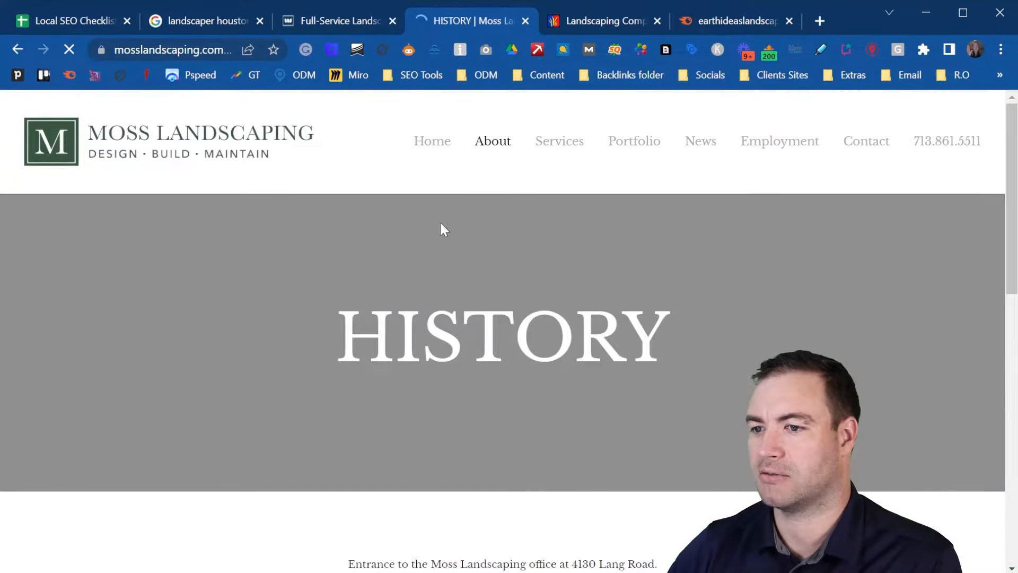
scroll(444, 229, "down", 6)
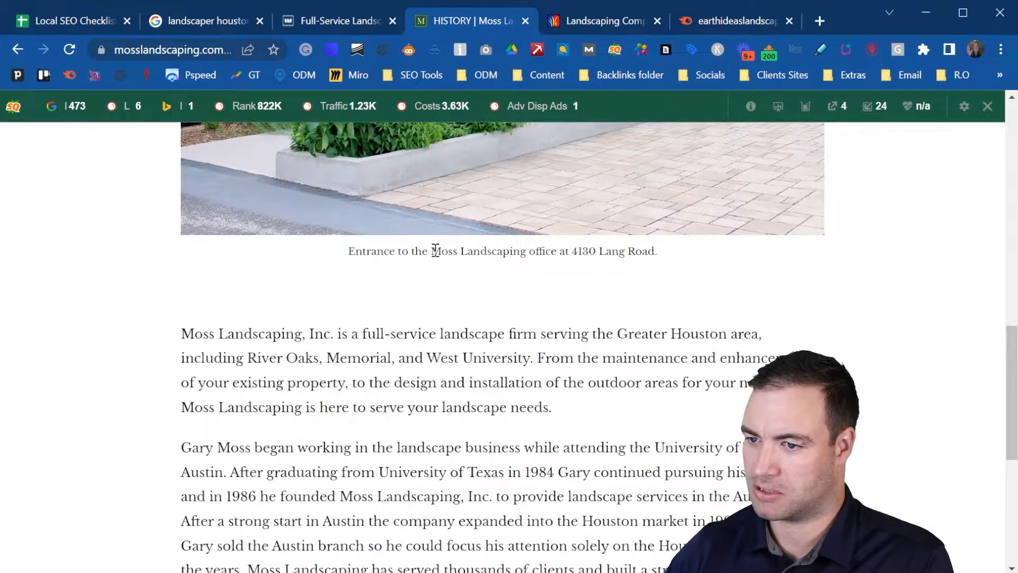
left_click_drag(431, 250, 523, 253)
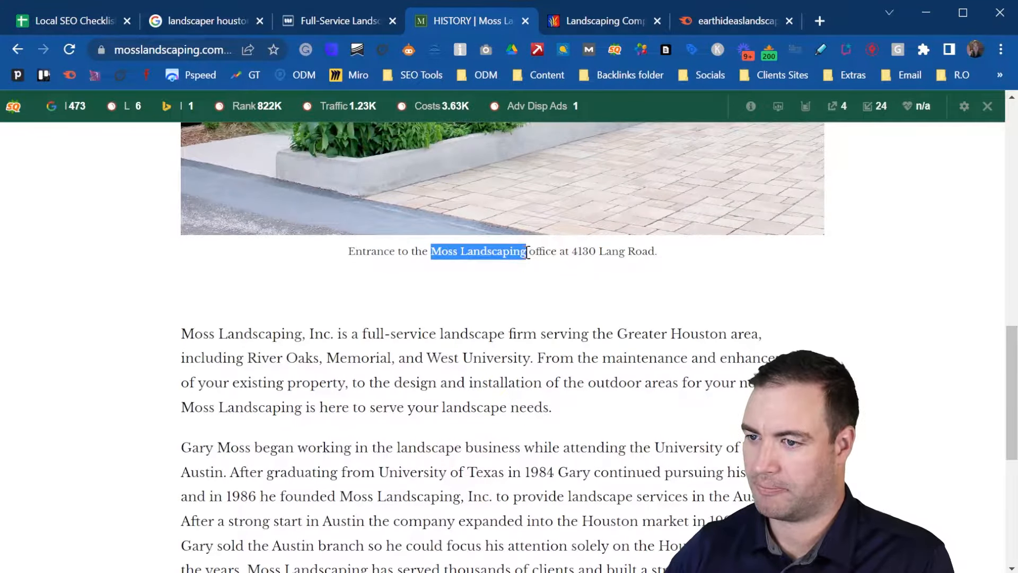
- Paste "Moss Landscaping" into Competitor Name cell B16 of the Competitors sheet
left_click(61, 14)
key("Up")
key("Up")
key("Up")
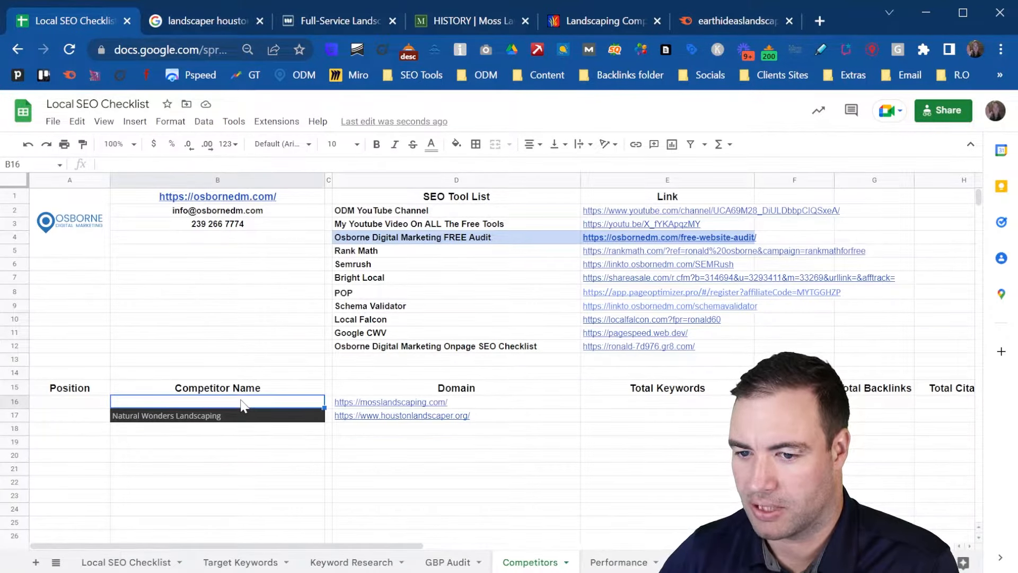
type("Moss Landscaping")
key("Down")
key("Down")
key("Down")
key("Down")
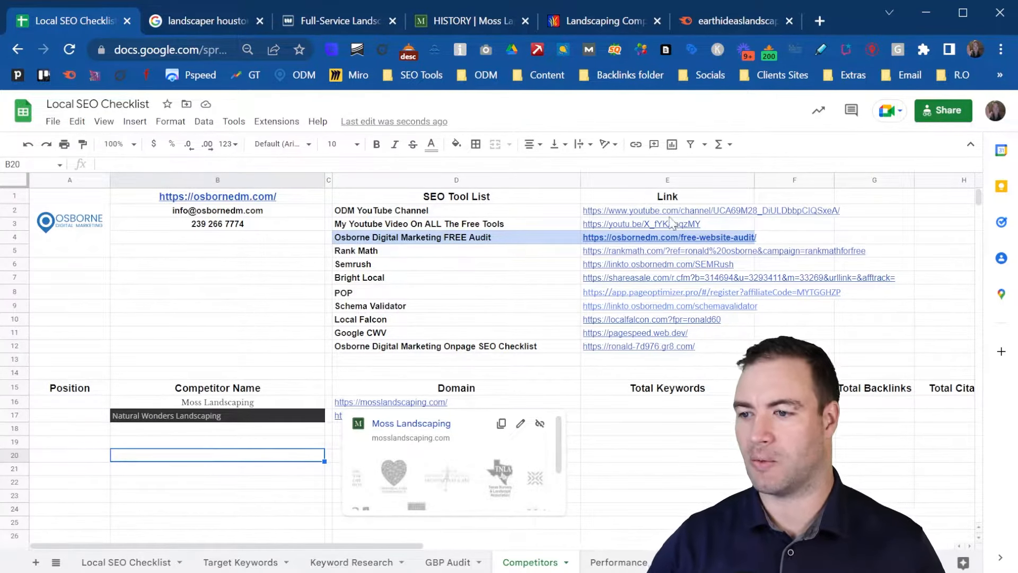
- Enter Moss Landscaping's Google index count, 473, in Total Pages cell F16 of the Competitors sheet
left_click_drag(374, 545, 500, 554)
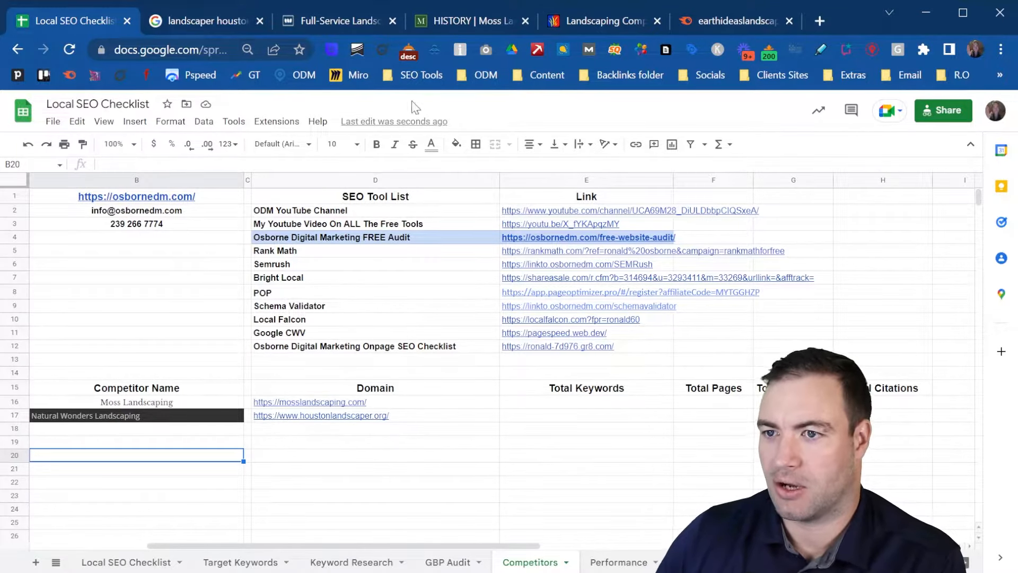
left_click(484, 23)
scroll(511, 315, "up", 10)
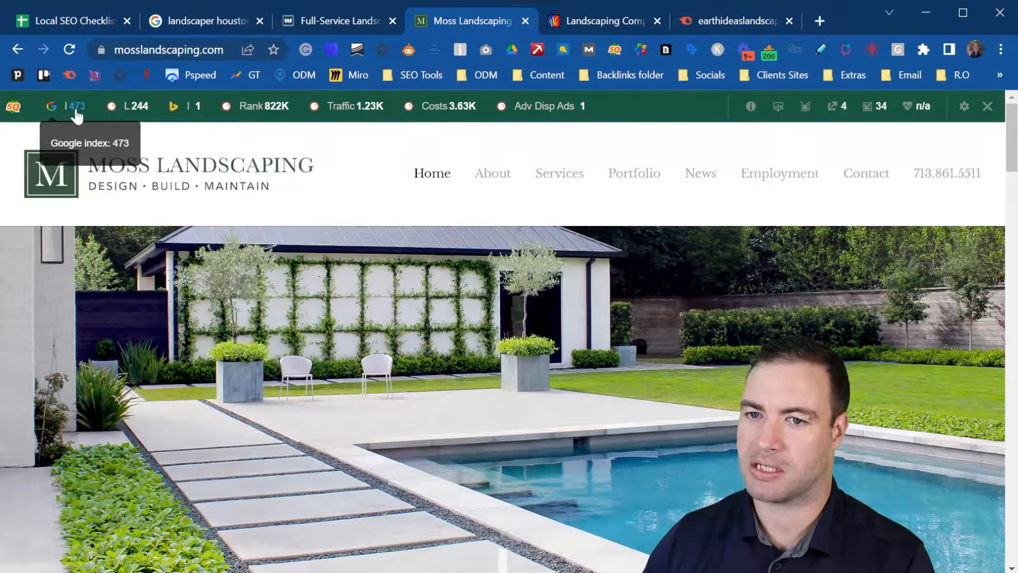
left_click(75, 16)
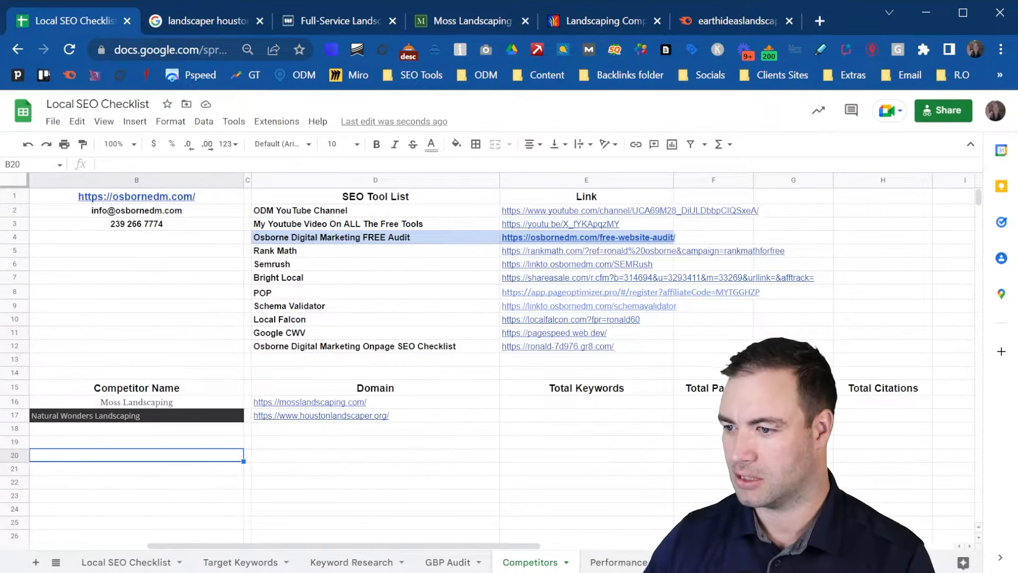
left_click(709, 404)
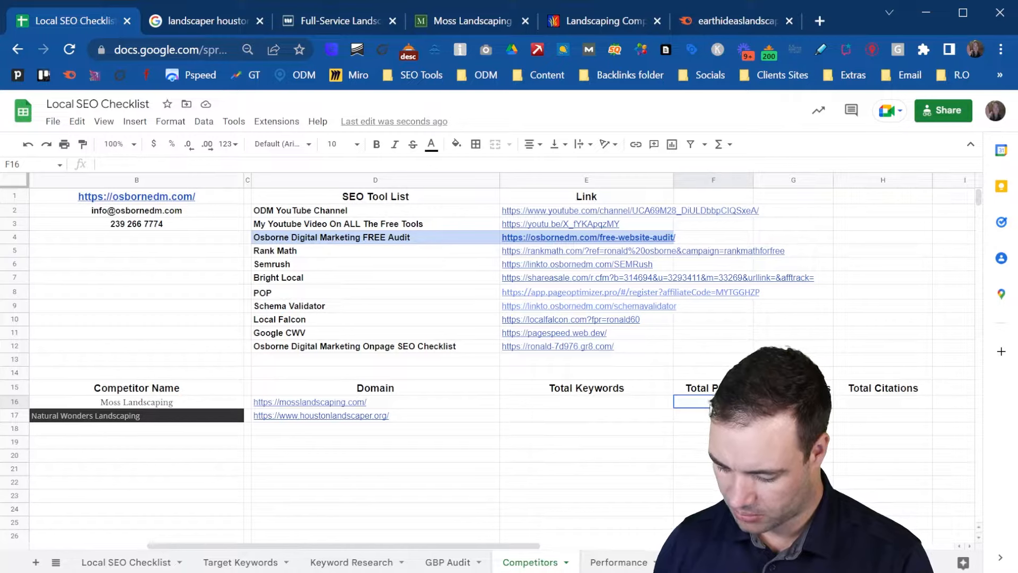
type("473")
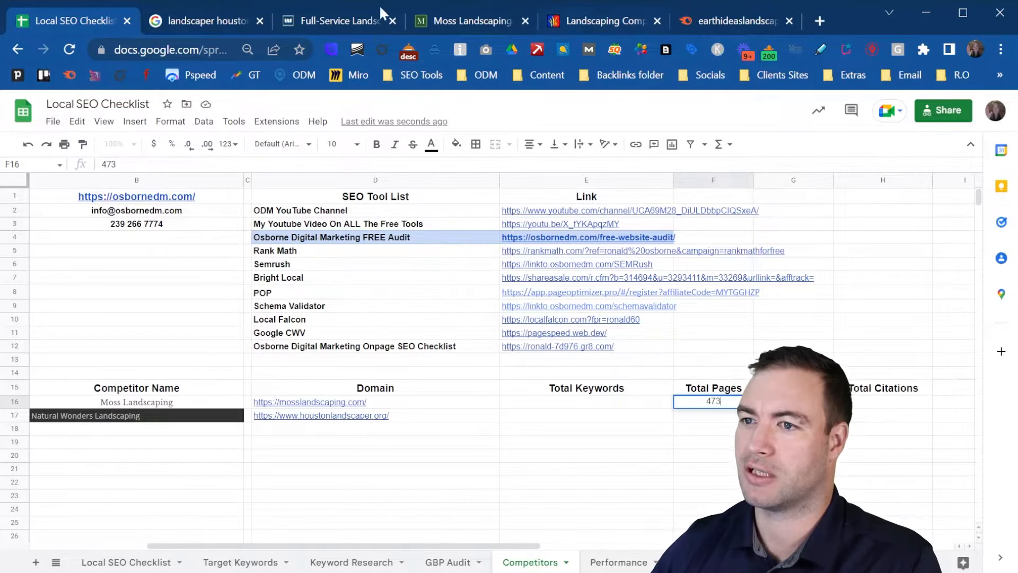
- Enter the Google index count of the Natural Wonders site, 18, in Total Pages cell F17
left_click(303, 28)
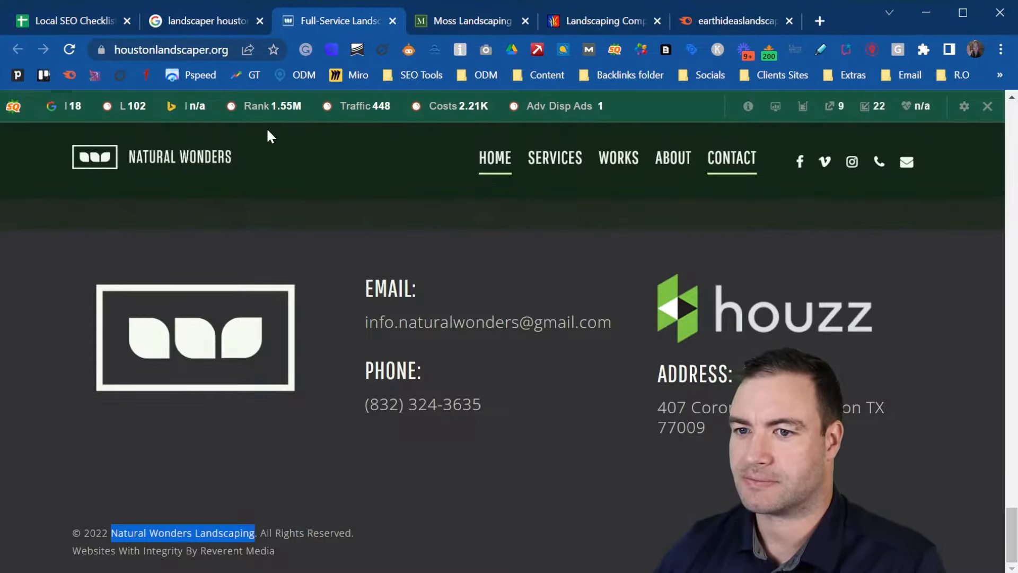
scroll(159, 209, "up", 10)
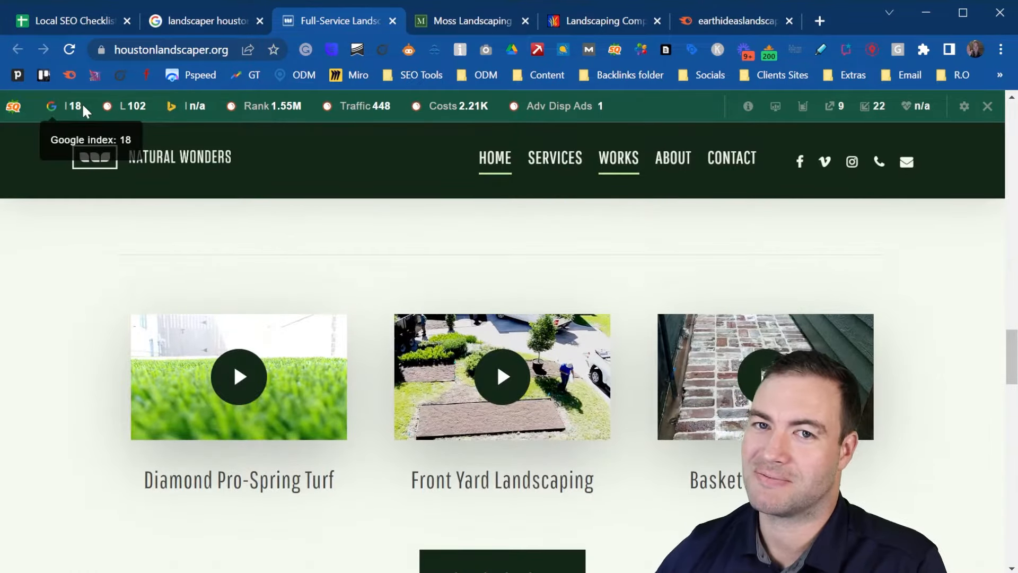
left_click(212, 18)
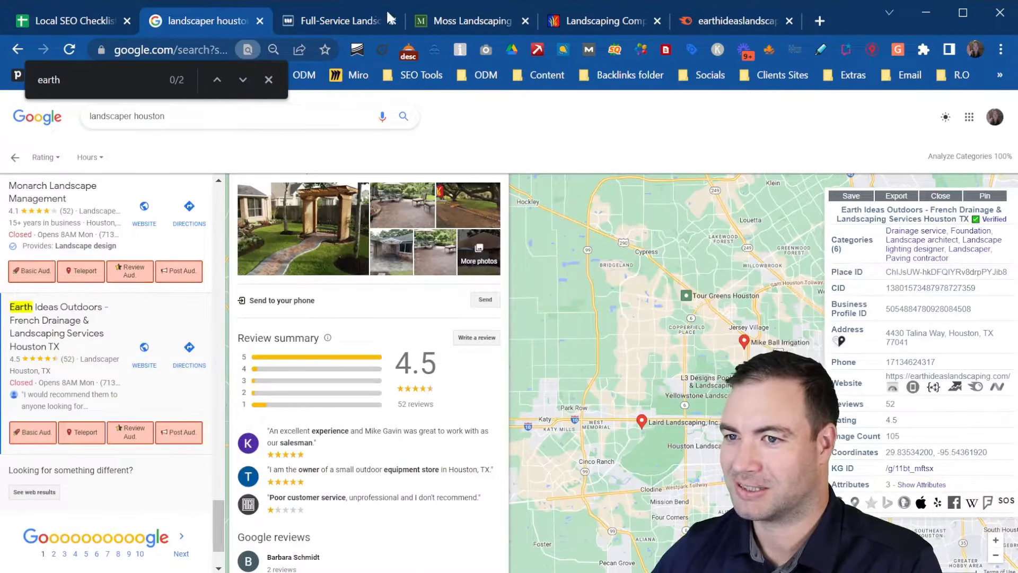
left_click(702, 18)
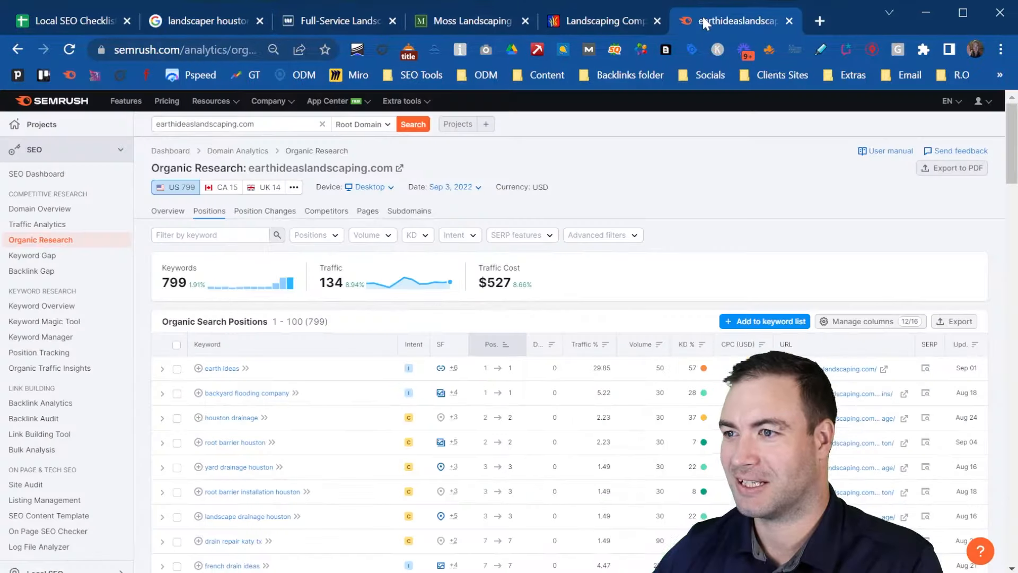
left_click(73, 18)
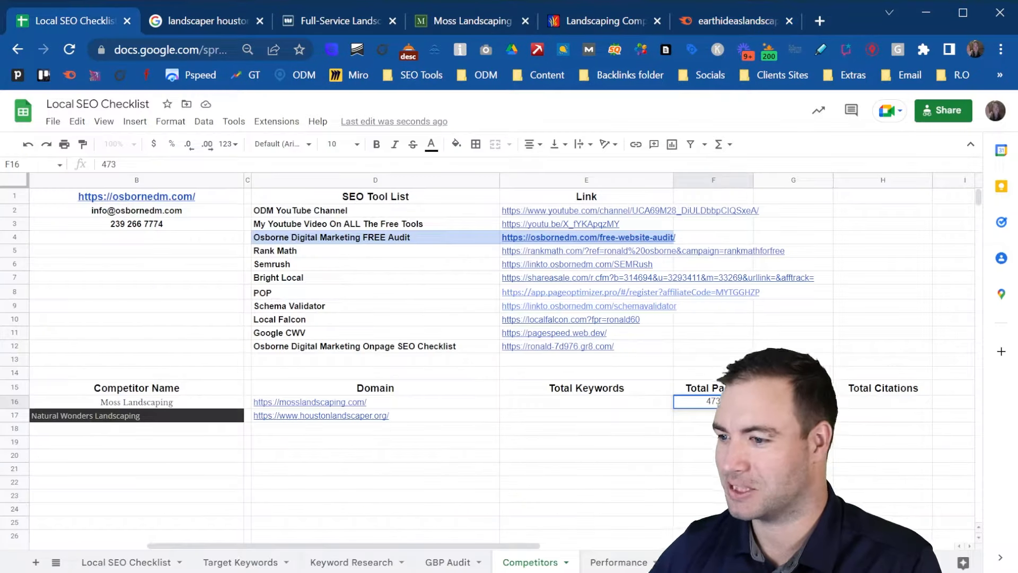
left_click(701, 417)
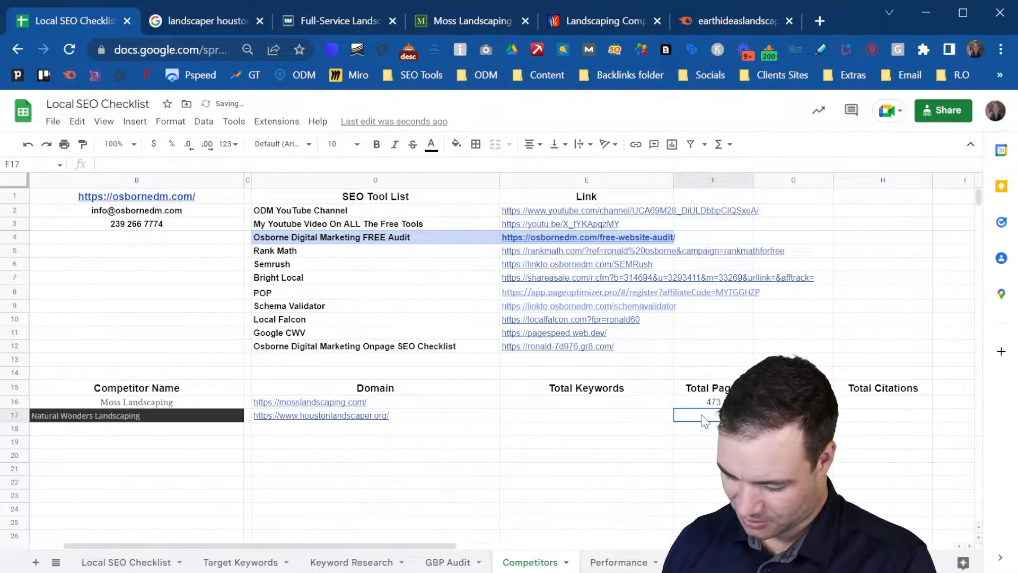
type("18")
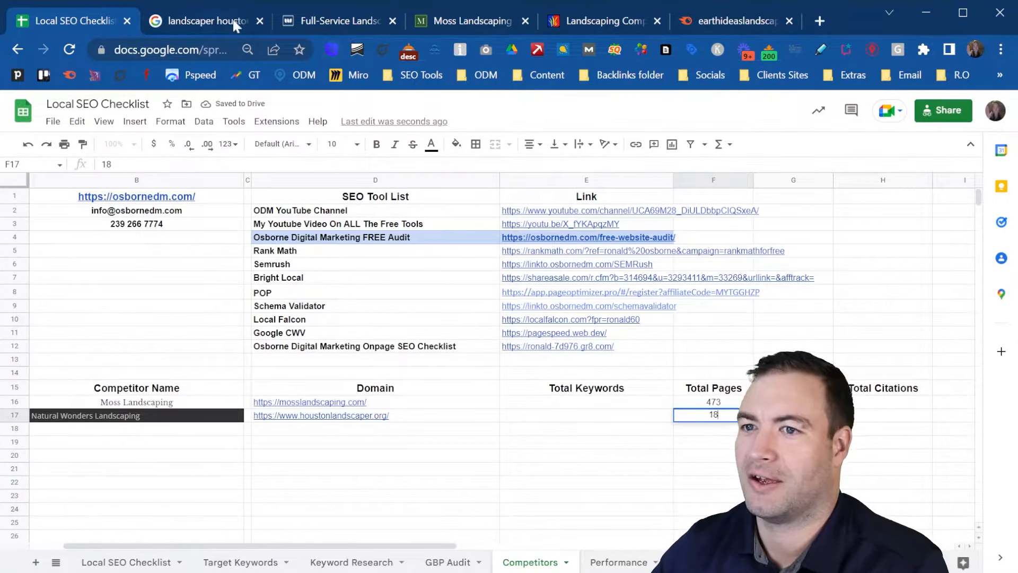
- Open the Semrush Domain Overview for mosslandscaping.com and examine its backlinks and organic keywords
left_click(351, 18)
left_click(466, 19)
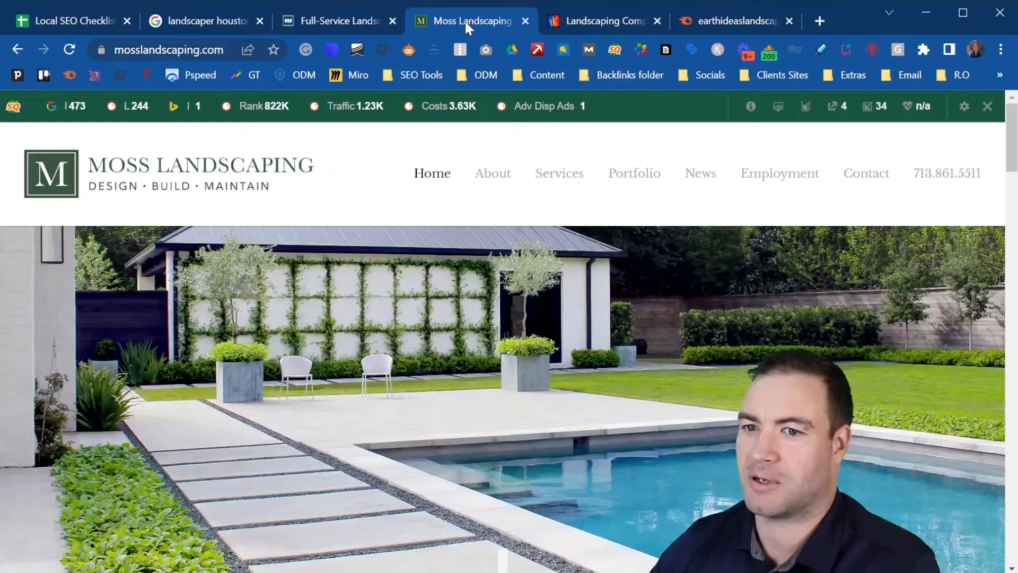
left_click(134, 106)
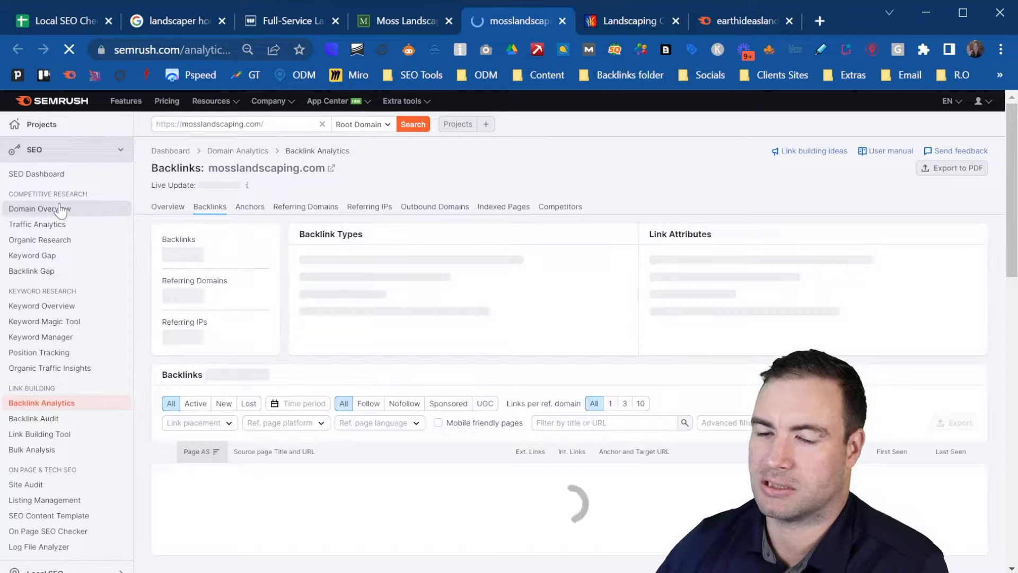
left_click(61, 209)
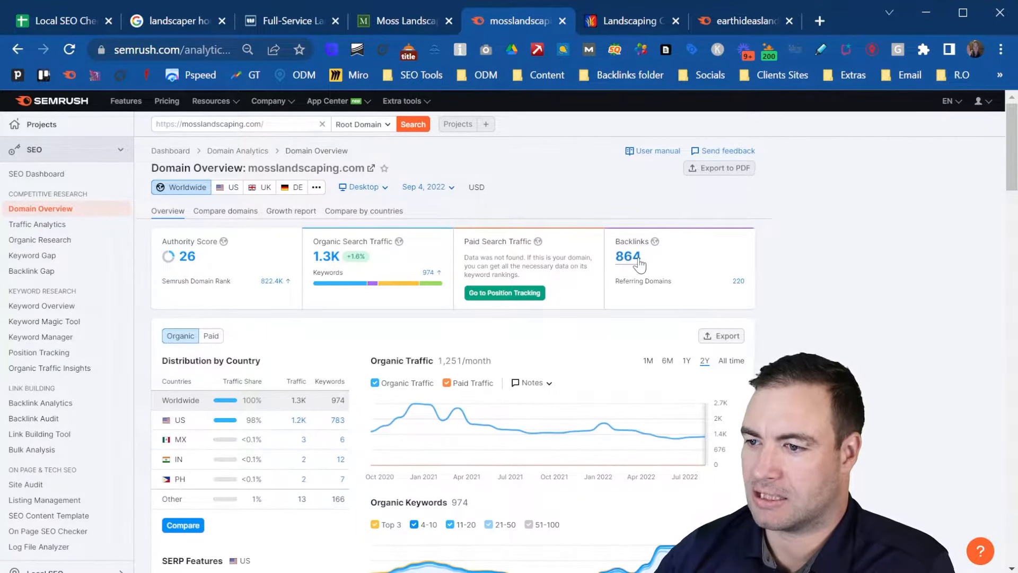
scroll(556, 432, "down", 9)
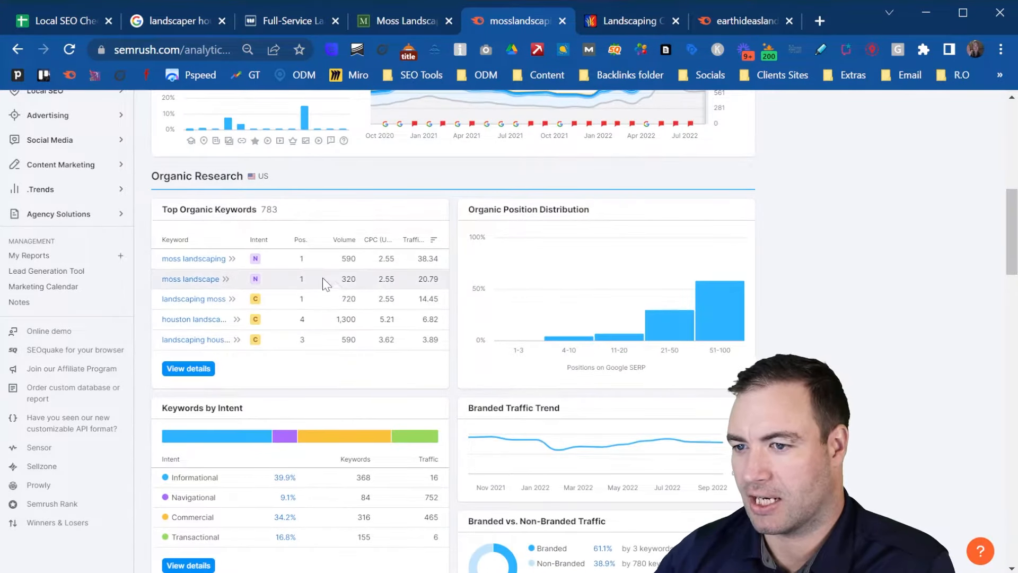
scroll(322, 278, "up", 7)
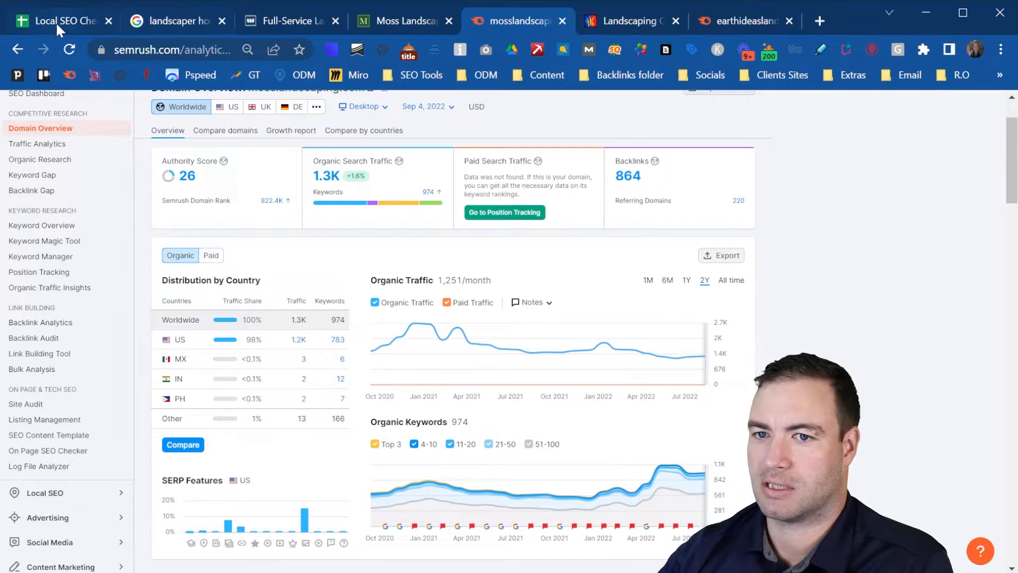
- Enter 864 in Moss Landscaping's backlinks cell G16 and 783 in its Total Citations cell H16
left_click(56, 22)
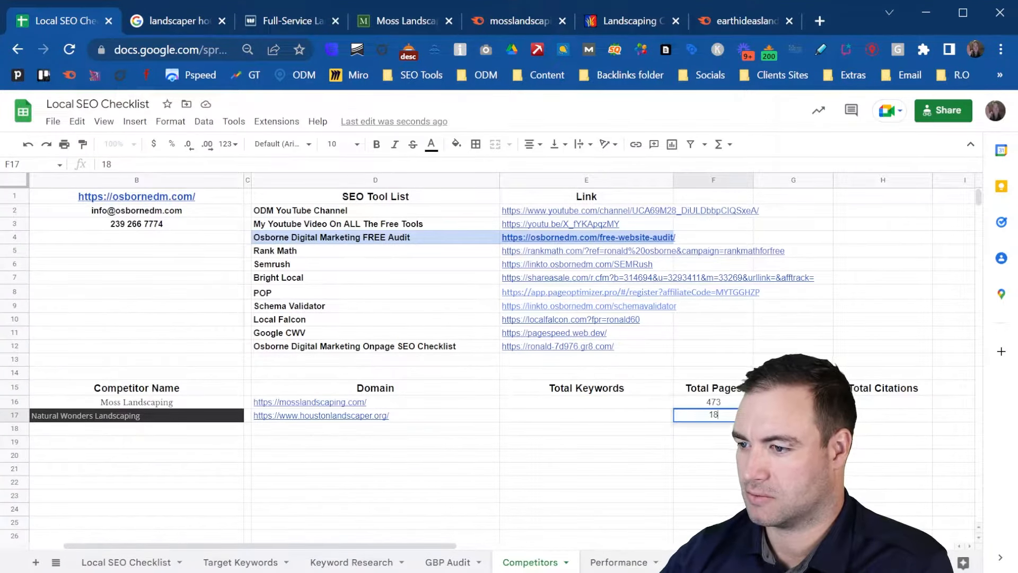
left_click(793, 402)
type("864")
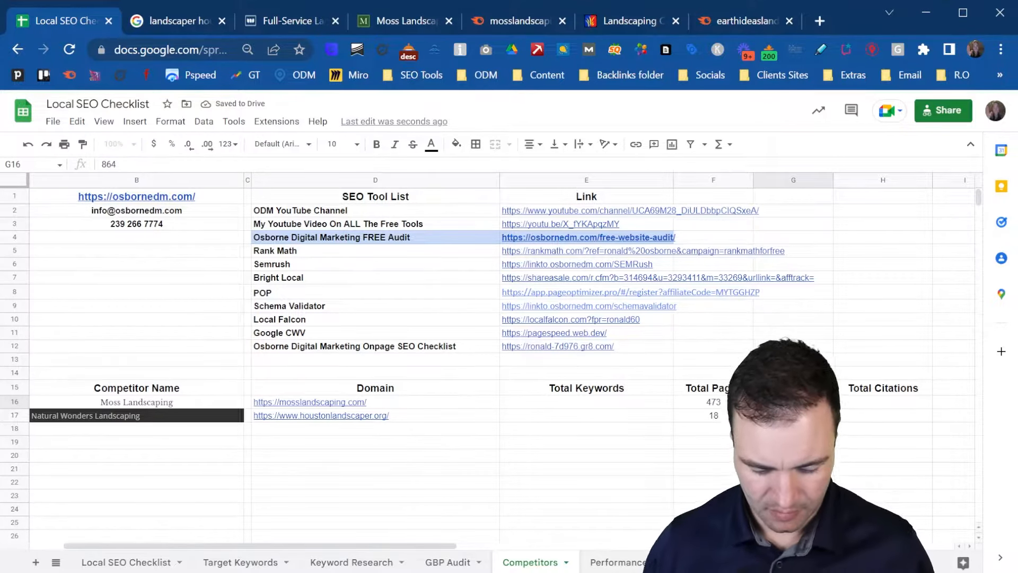
key("Tab")
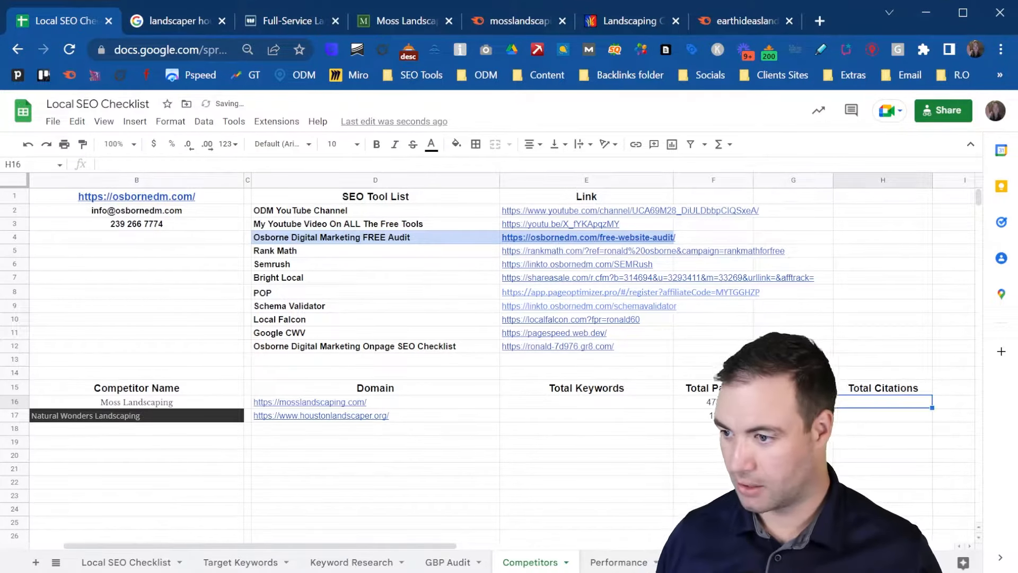
type("783")
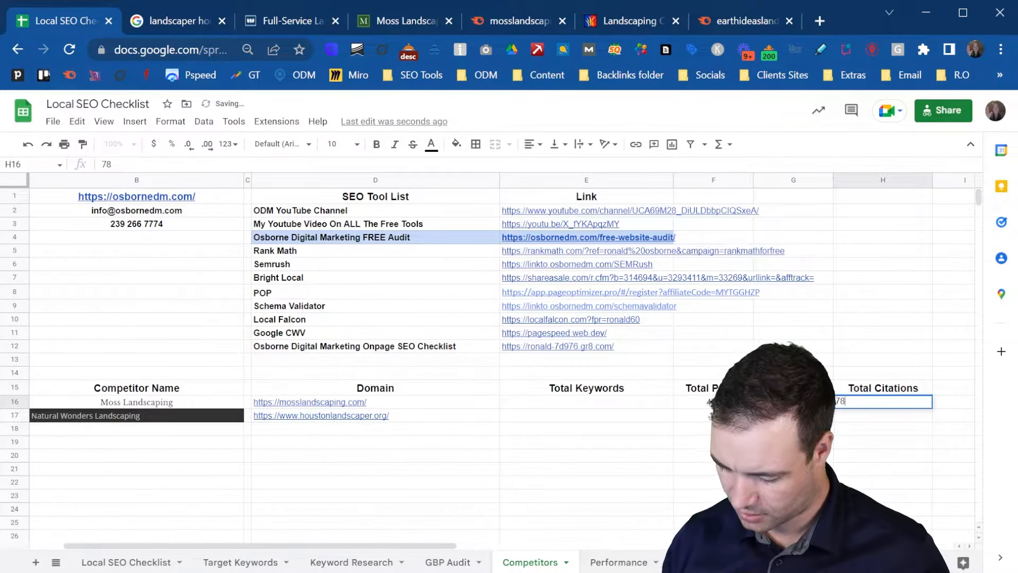
left_click(907, 473)
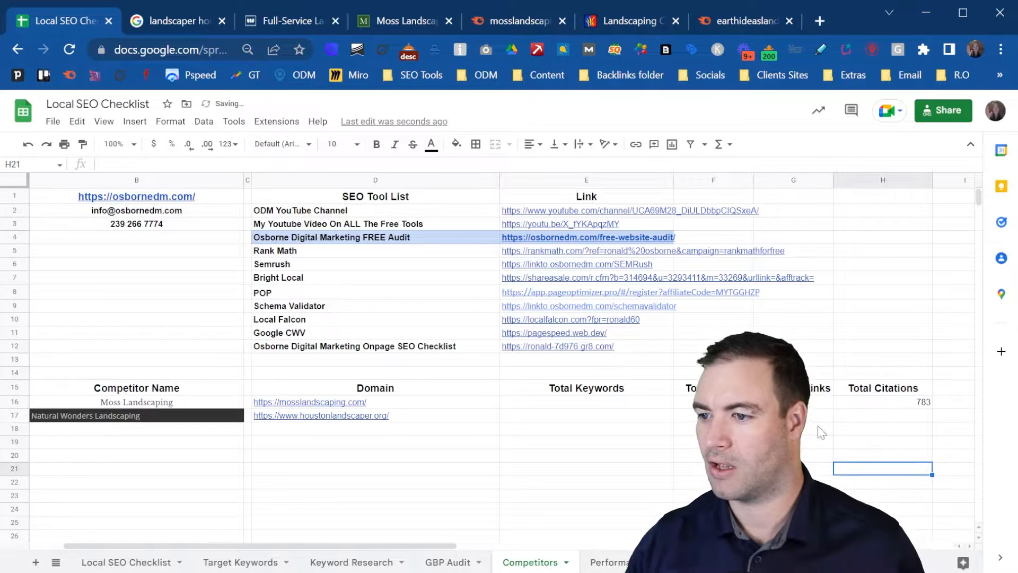
- Review the competitor figures on the GBP Audit sheet and return to the Competitors sheet
mouse_move(336, 424)
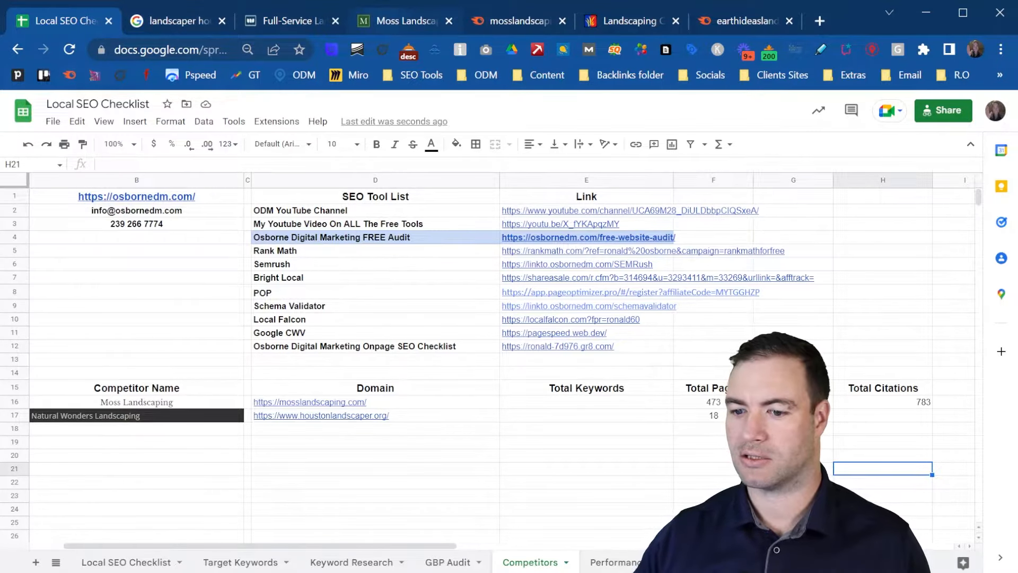
left_click(453, 564)
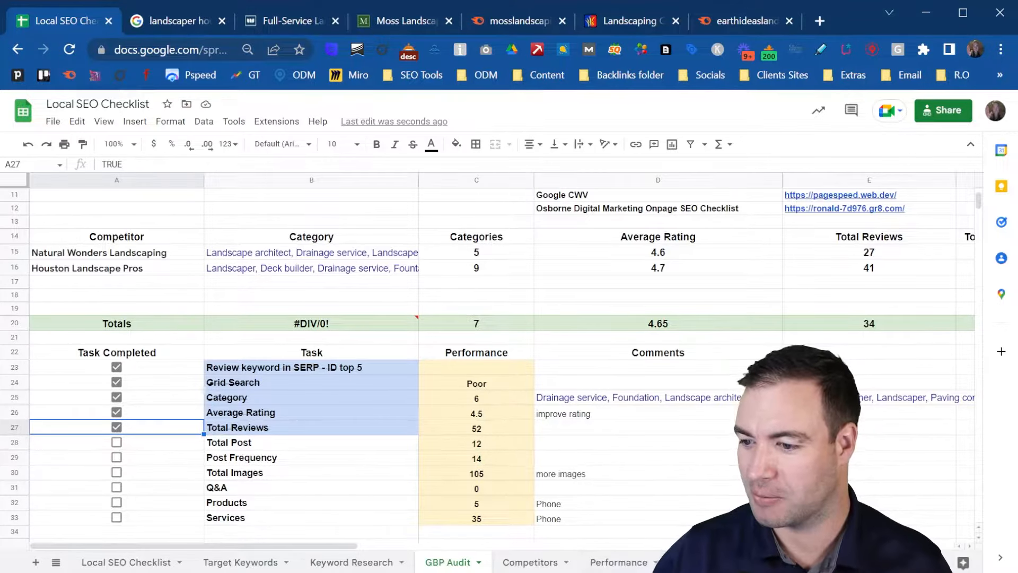
left_click(530, 562)
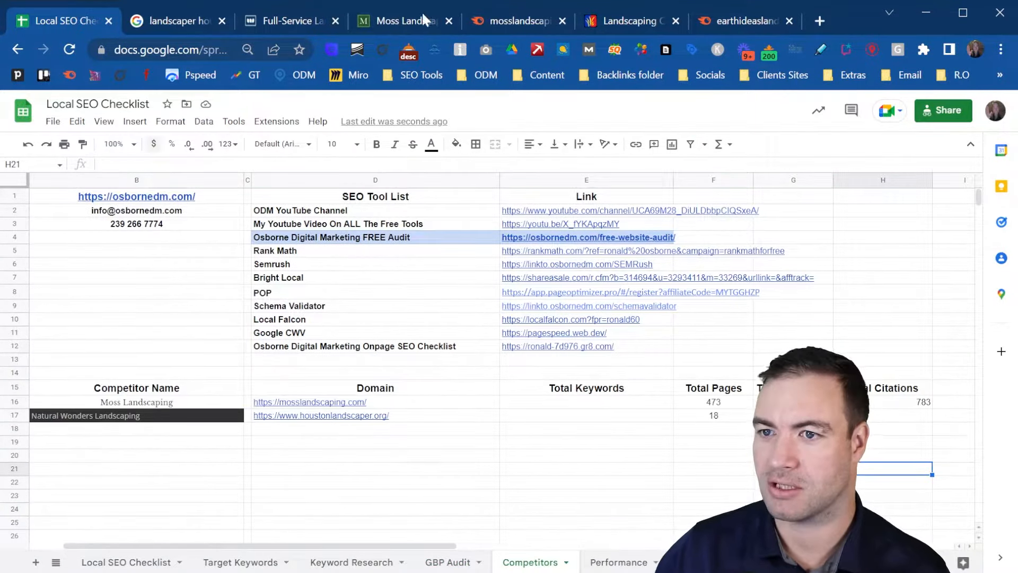
- Open the Semrush Domain Overview for houstonlandscaper.org and examine its backlinks and organic keyword figures
left_click(289, 21)
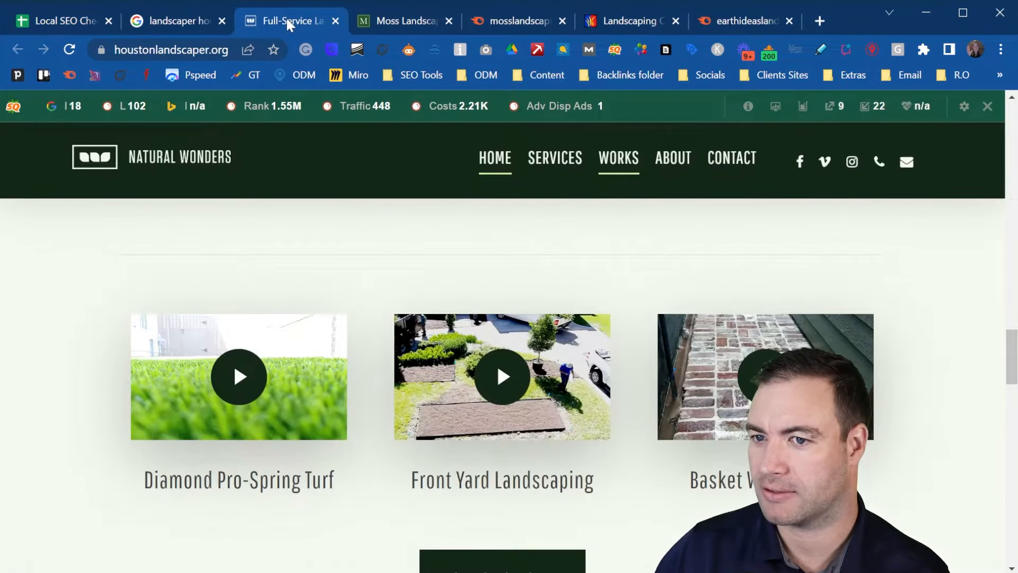
left_click(142, 107)
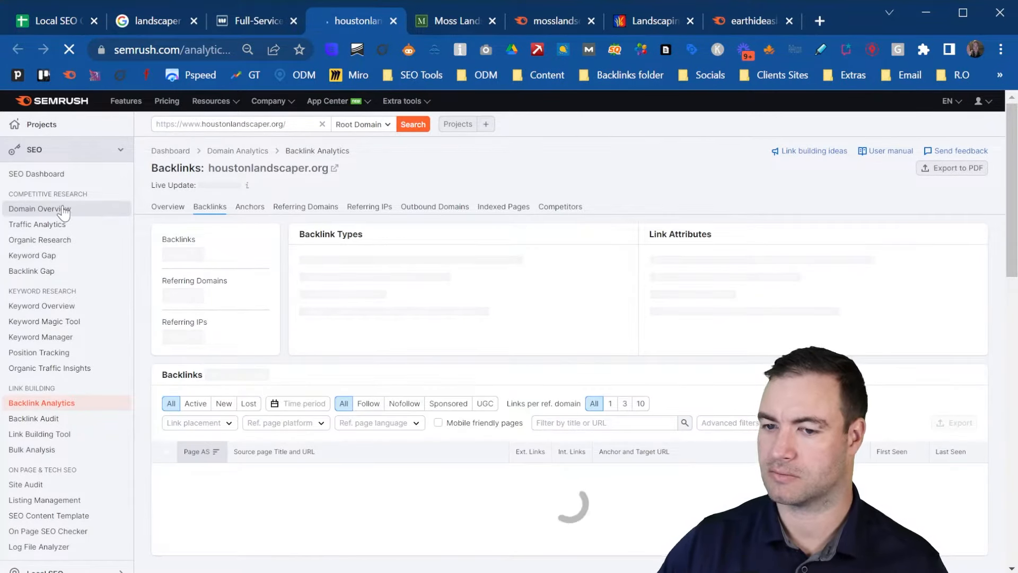
left_click(63, 211)
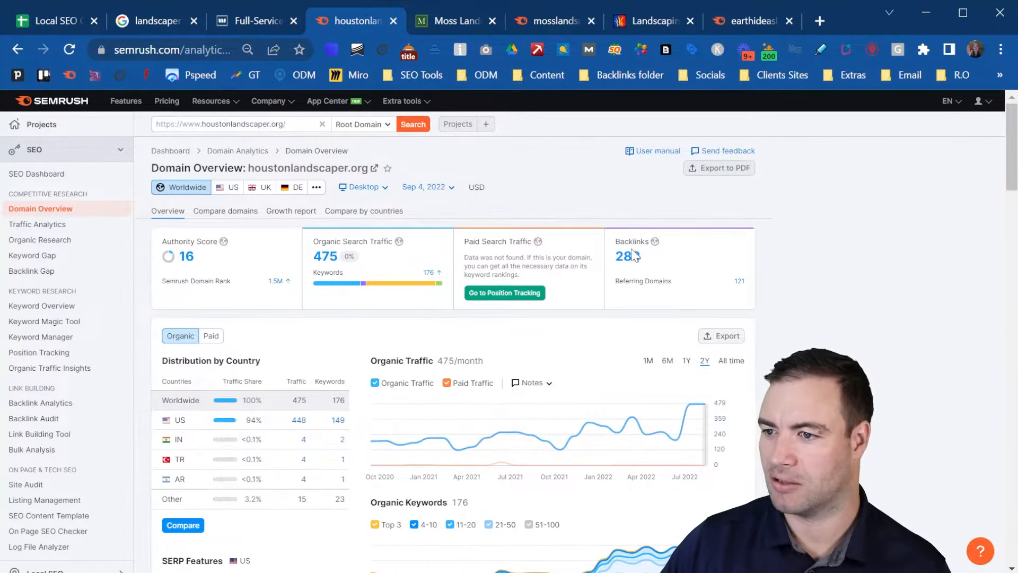
scroll(644, 260, "down", 3)
scroll(644, 260, "down", 3)
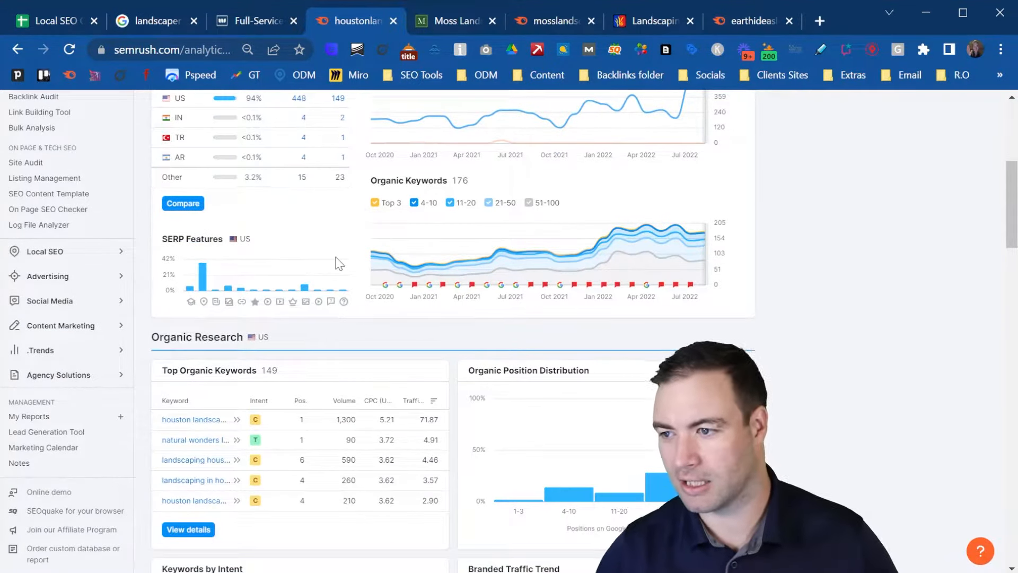
scroll(456, 238, "up", 3)
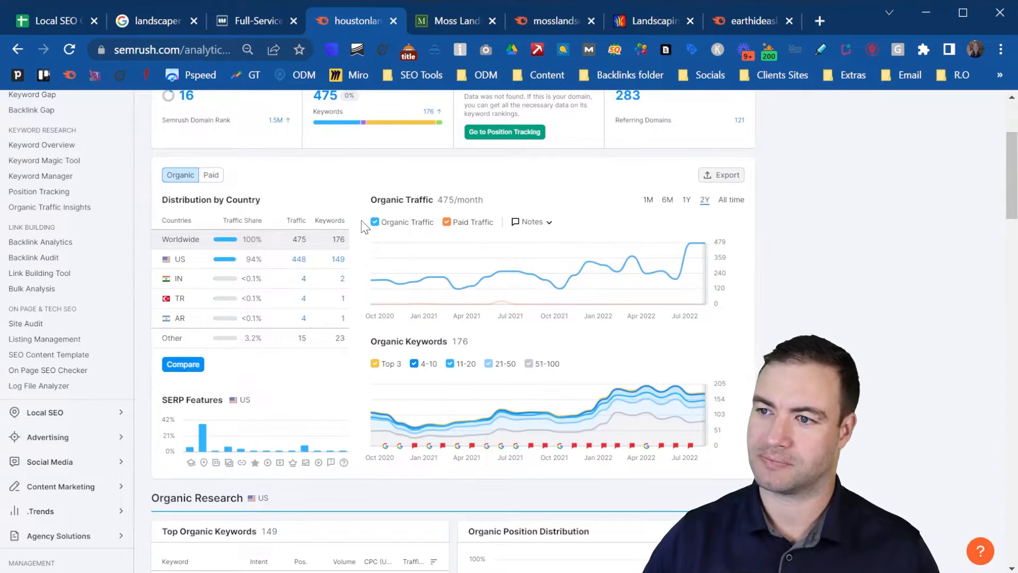
- On the Competitors sheet, enter 283 in Natural Wonders' Total Backlinks cell G17 and 149 in its Total Citations cell H17
left_click(62, 14)
left_click(793, 416)
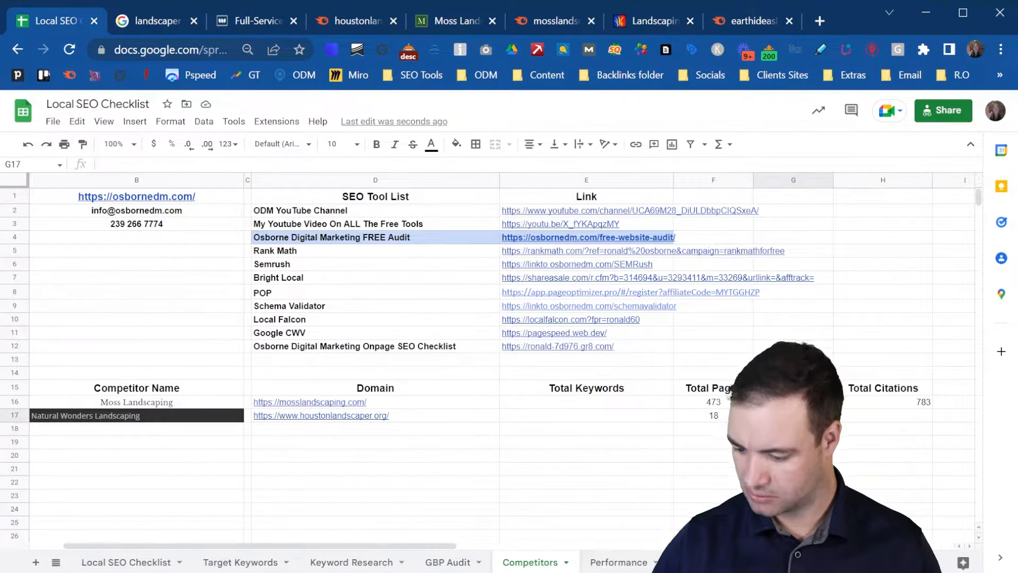
type("283")
key("Tab")
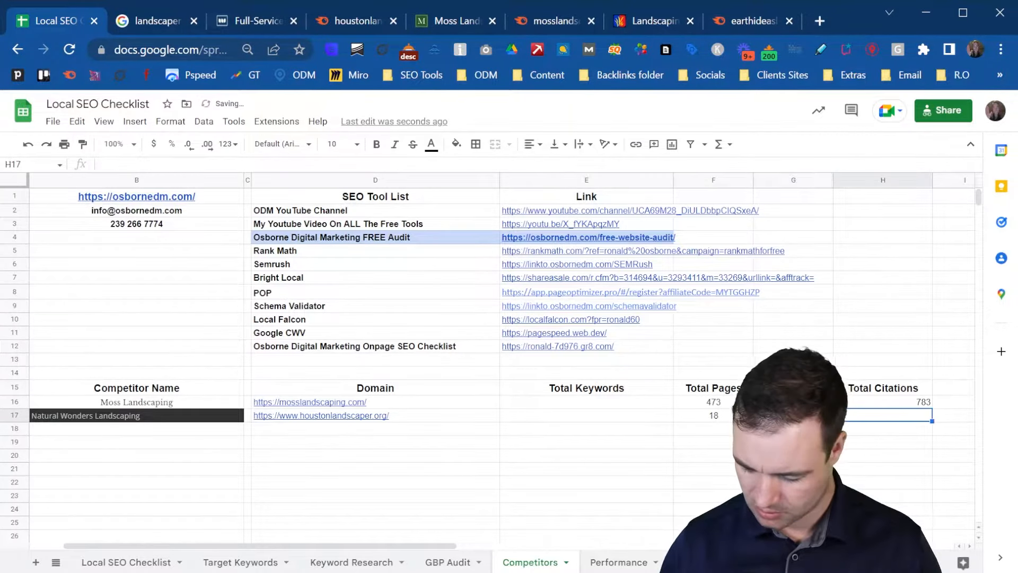
type("149")
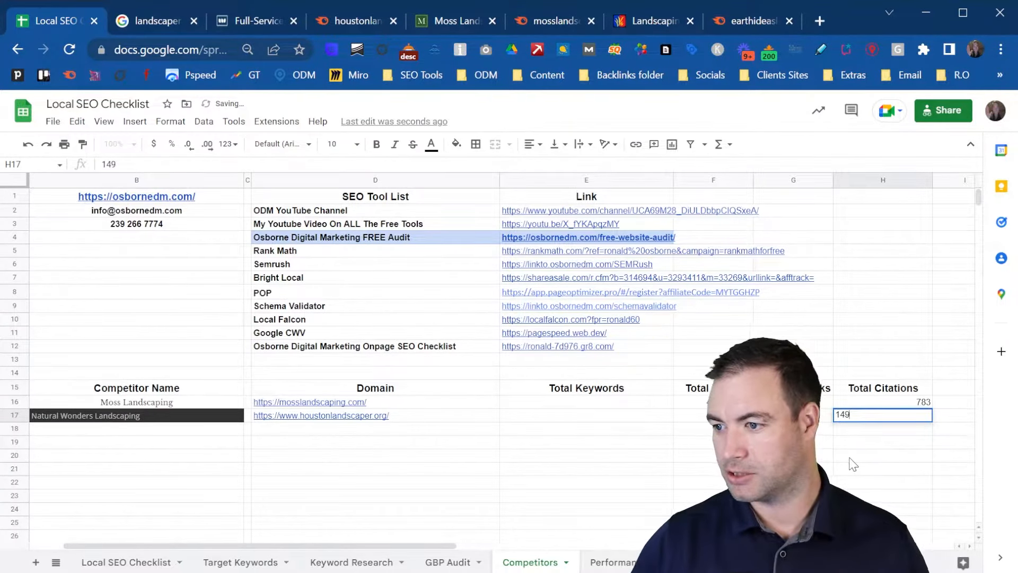
left_click(850, 457)
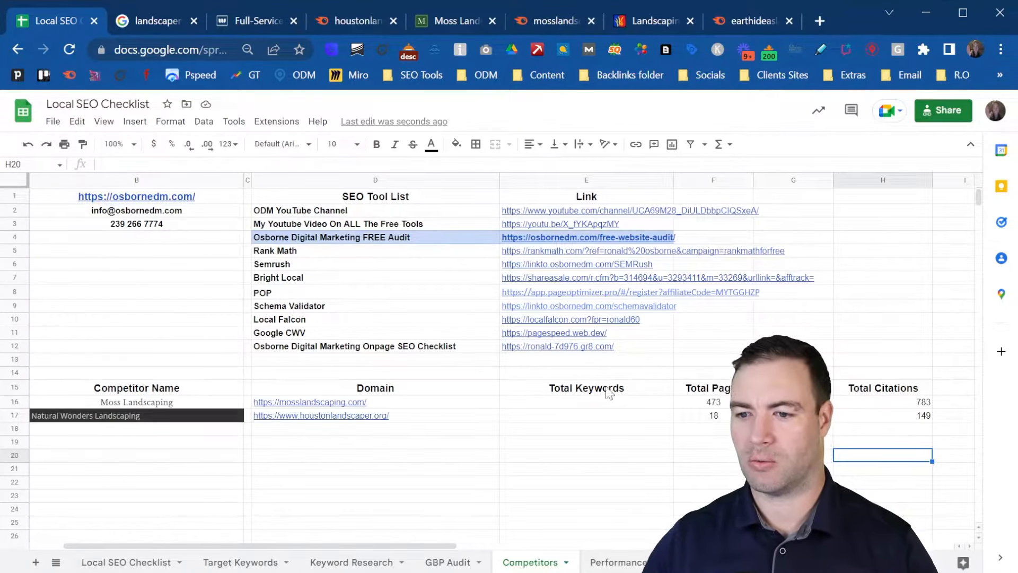
- Copy the two values in Total Citations H16:H17 into Total Keywords cells E16:E17 and center-align them
mouse_move(408, 415)
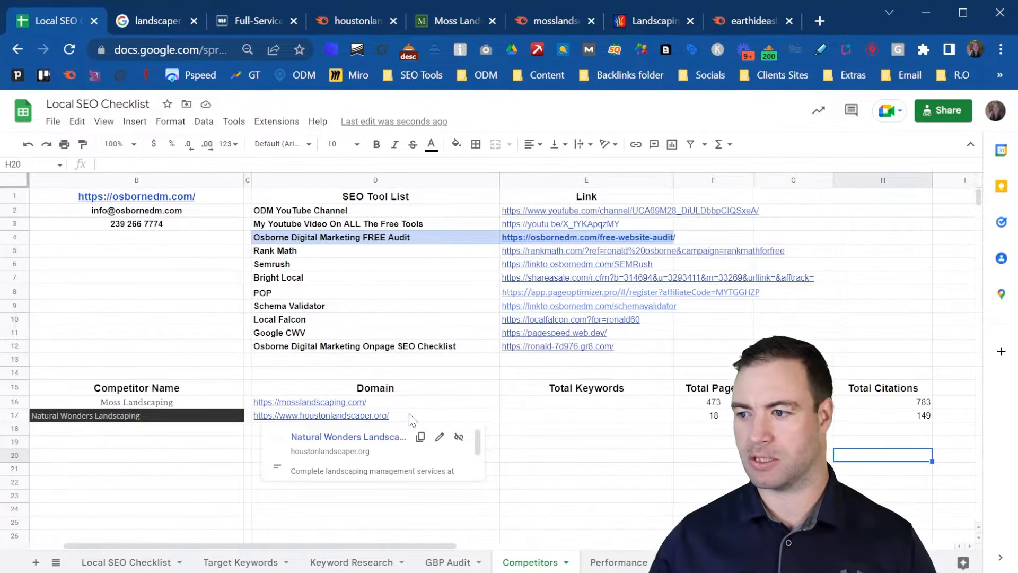
left_click(731, 405)
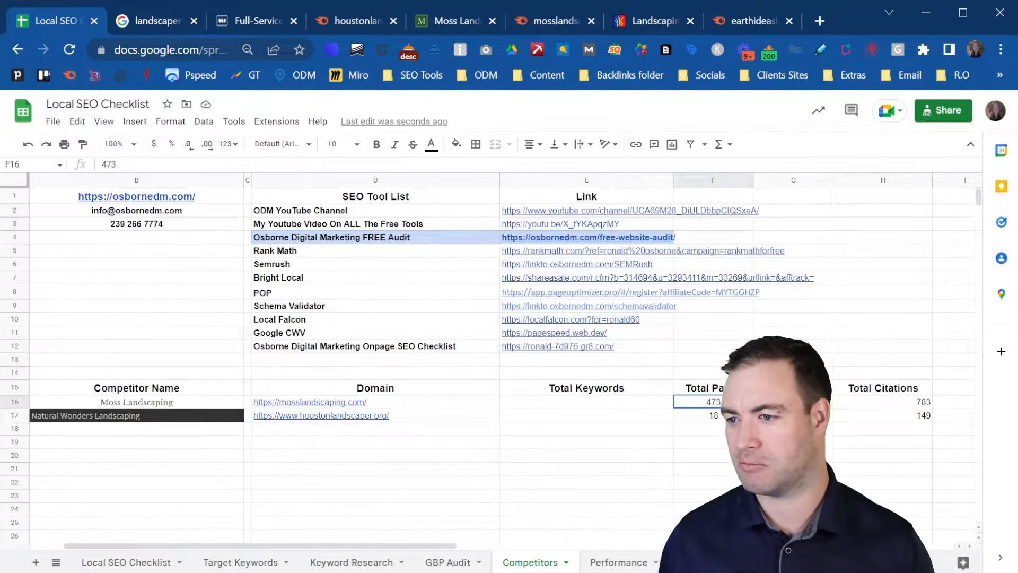
left_click(919, 404)
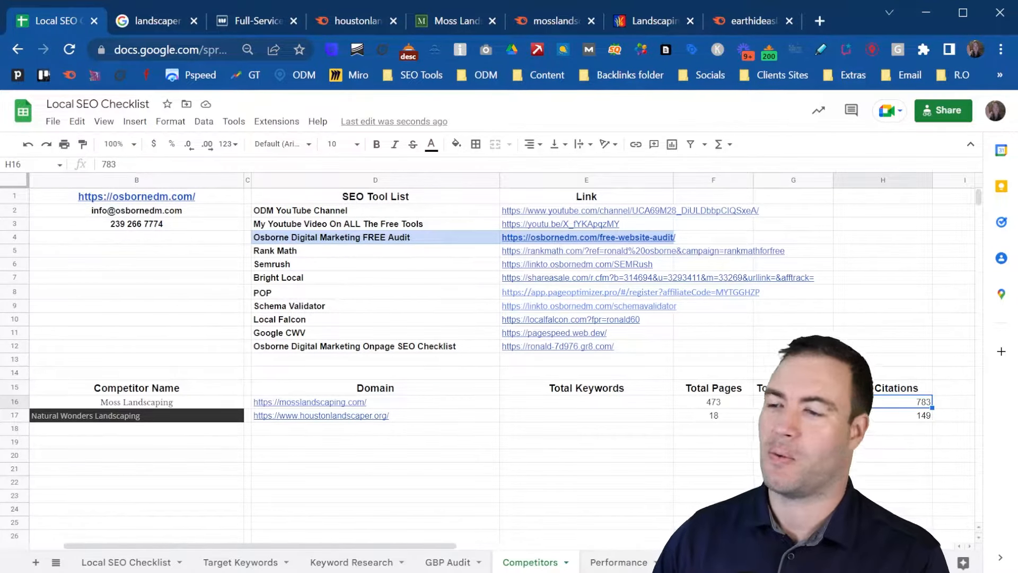
left_click_drag(895, 403, 888, 414)
key("ctrl+c")
left_click(618, 404)
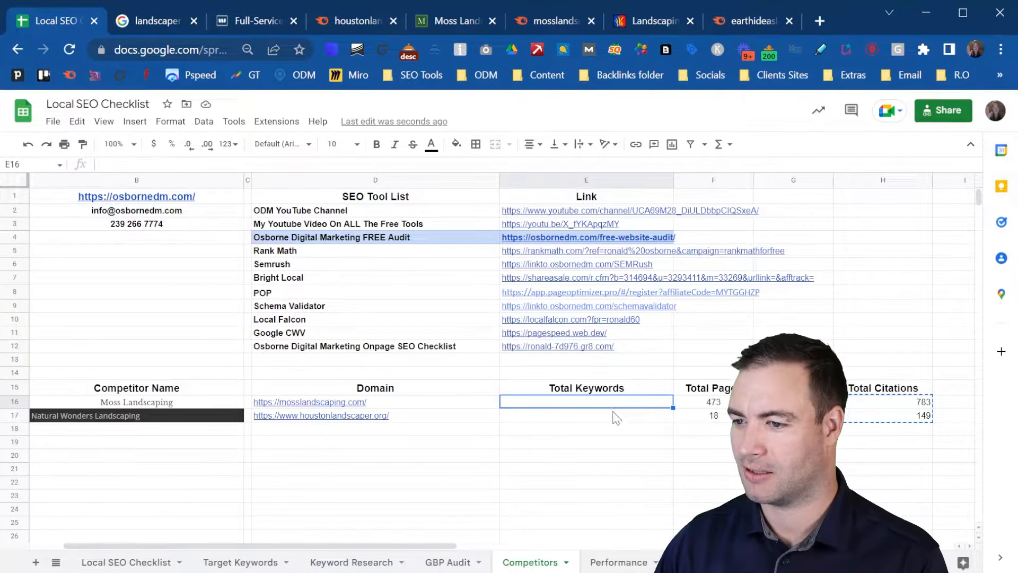
key("ctrl+v")
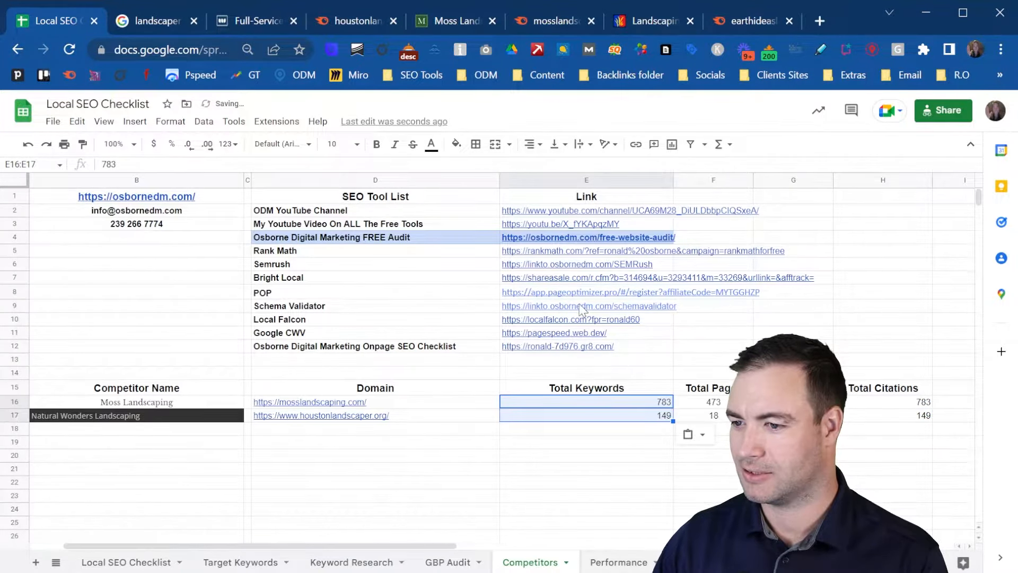
left_click(530, 143)
left_click(547, 162)
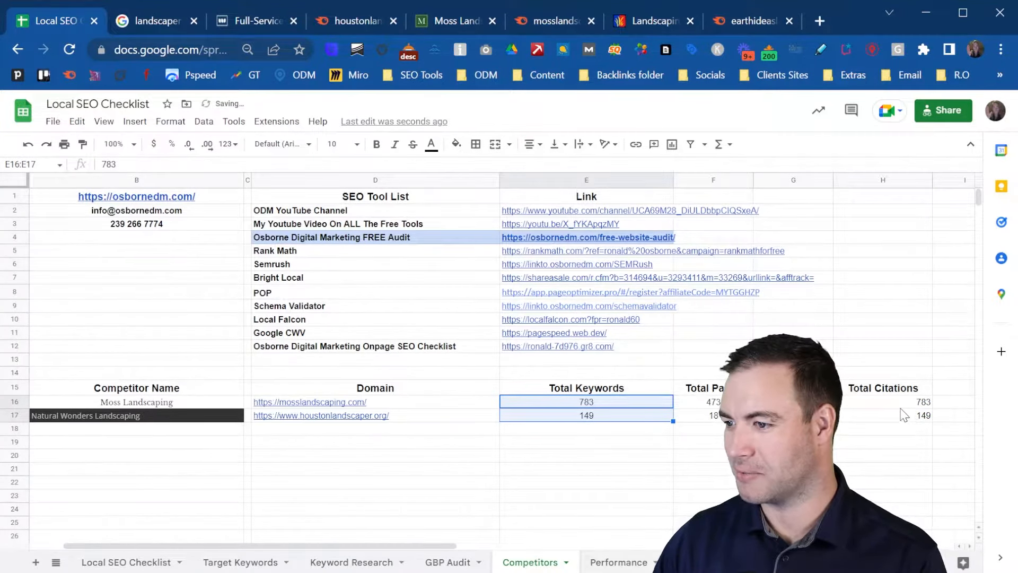
- Clear the misplaced keyword counts from the Total Citations cells H16:H17
left_click_drag(901, 403, 898, 419)
key("Delete")
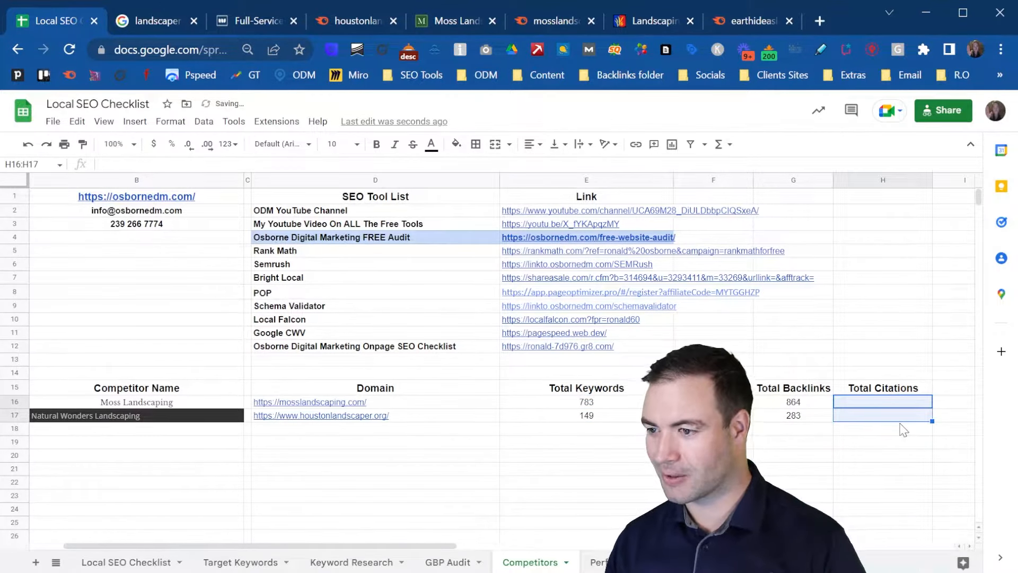
left_click(636, 416)
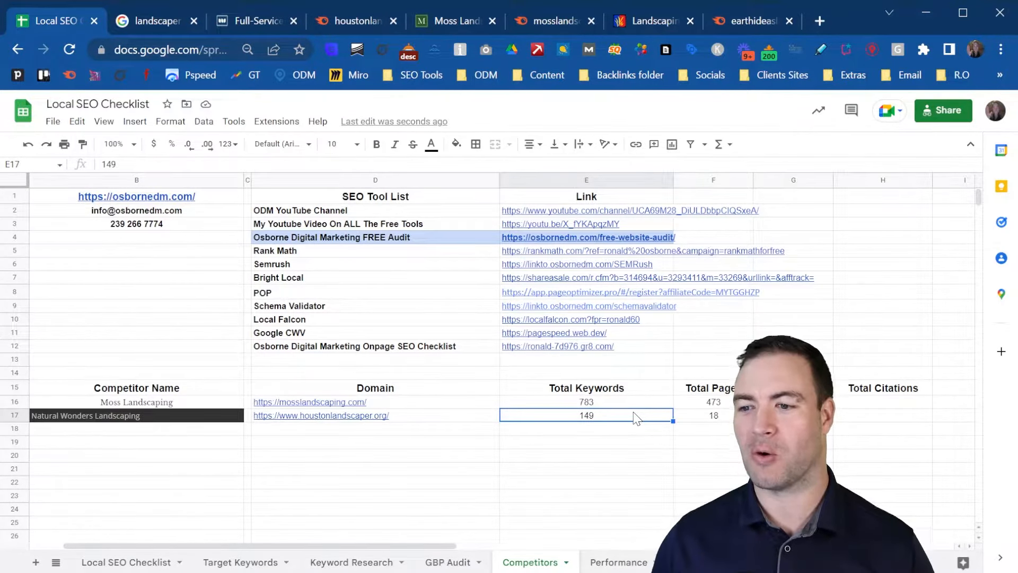
left_click(595, 405)
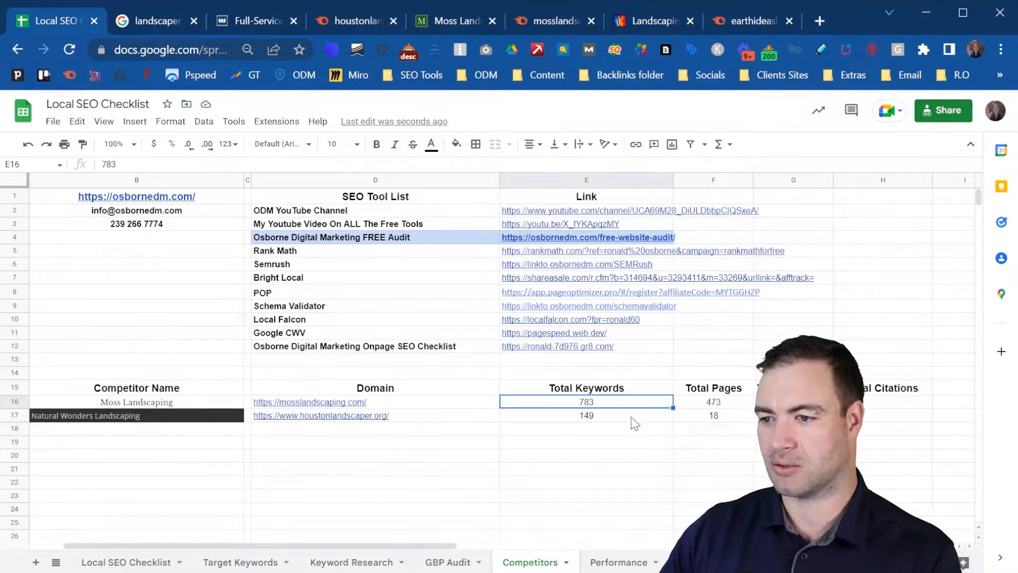
- On the Local SEO Checklist sheet, mark the Review GBP Listing and Competitor Review - Top 3 In Your Area tasks as completed
left_click(125, 563)
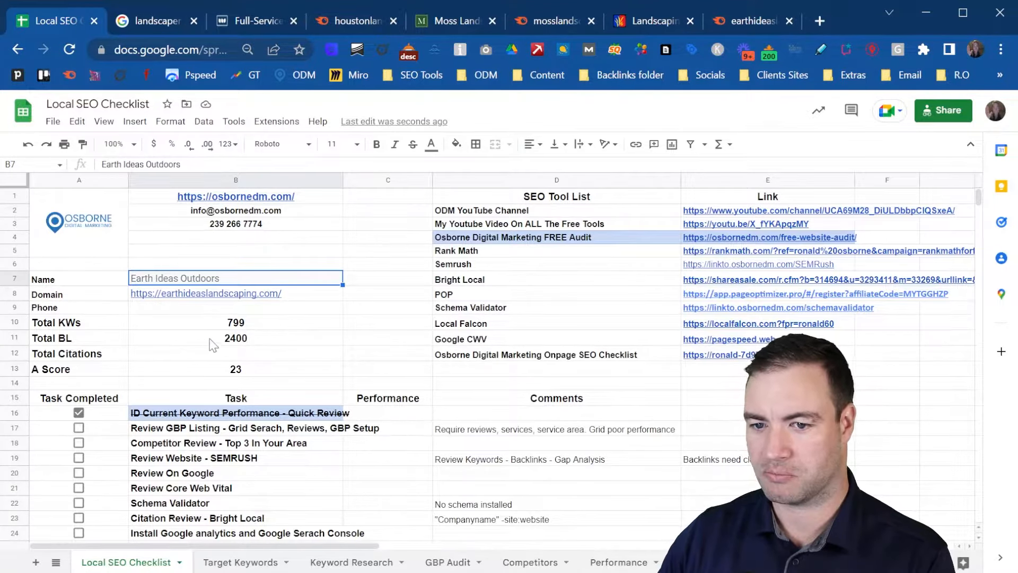
scroll(262, 337, "down", 1)
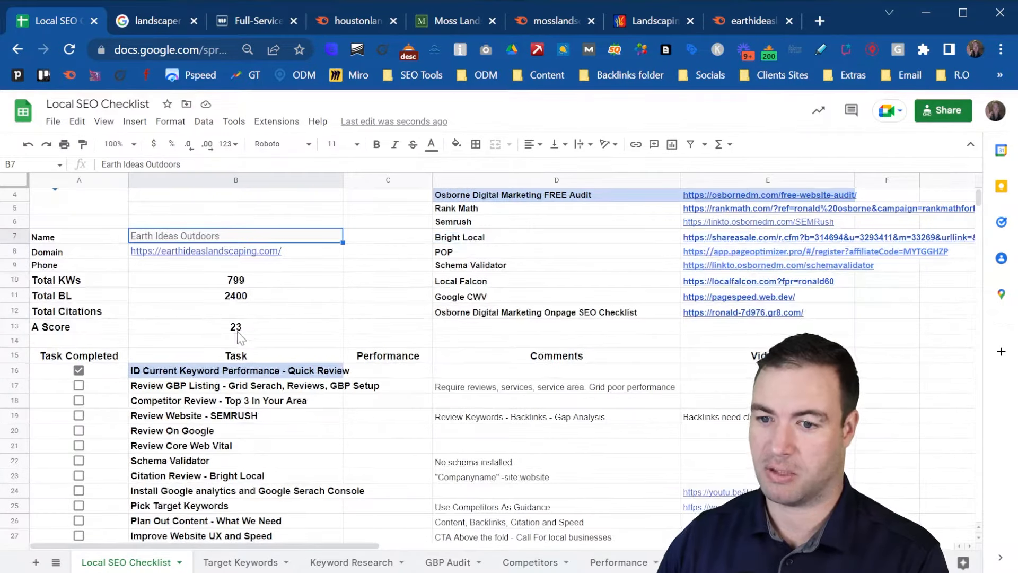
left_click(78, 386)
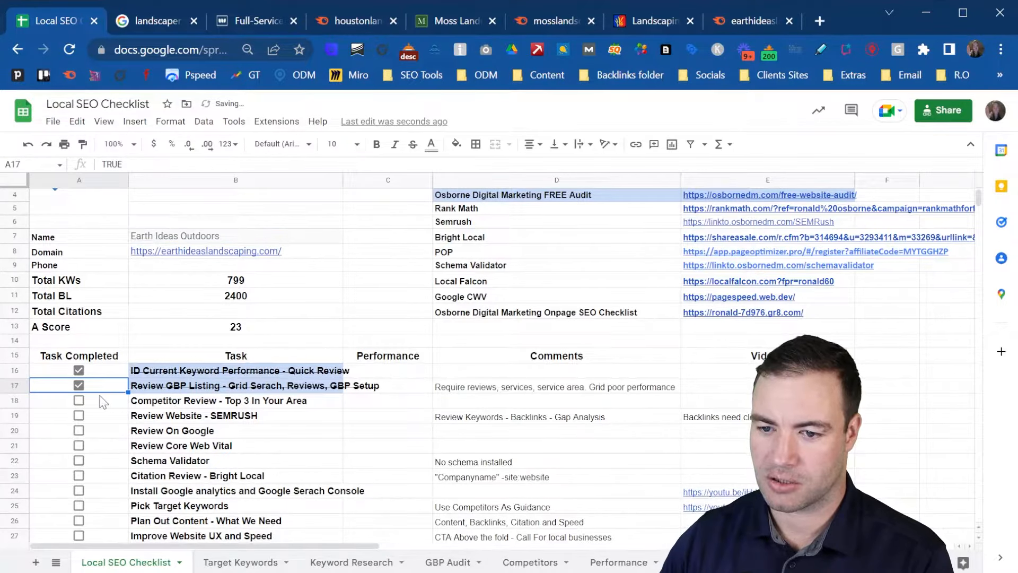
left_click(79, 400)
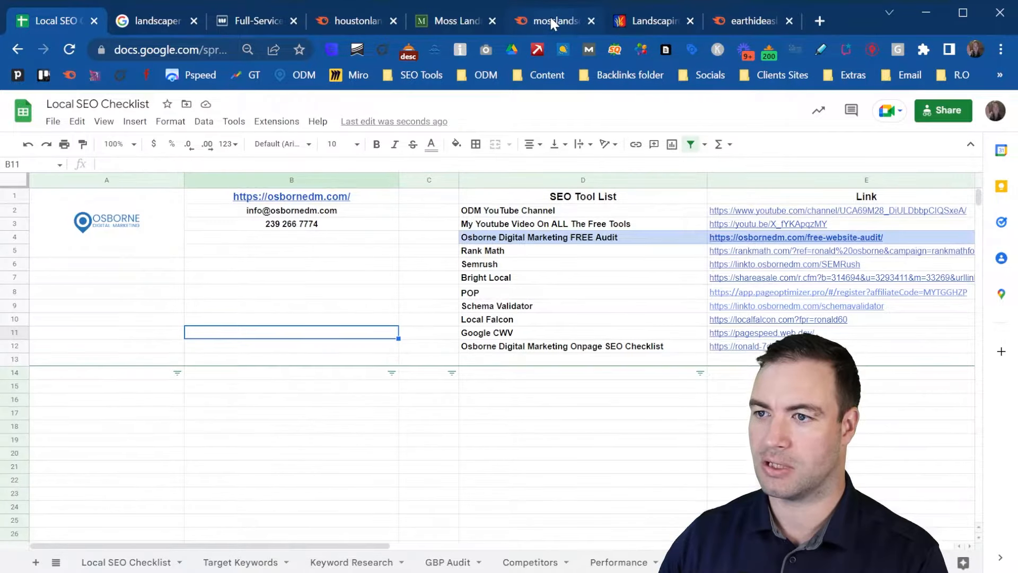
- Close the Semrush pages for houstonlandscaper.org and mosslandscaping.com
left_click(550, 15)
left_click(367, 24)
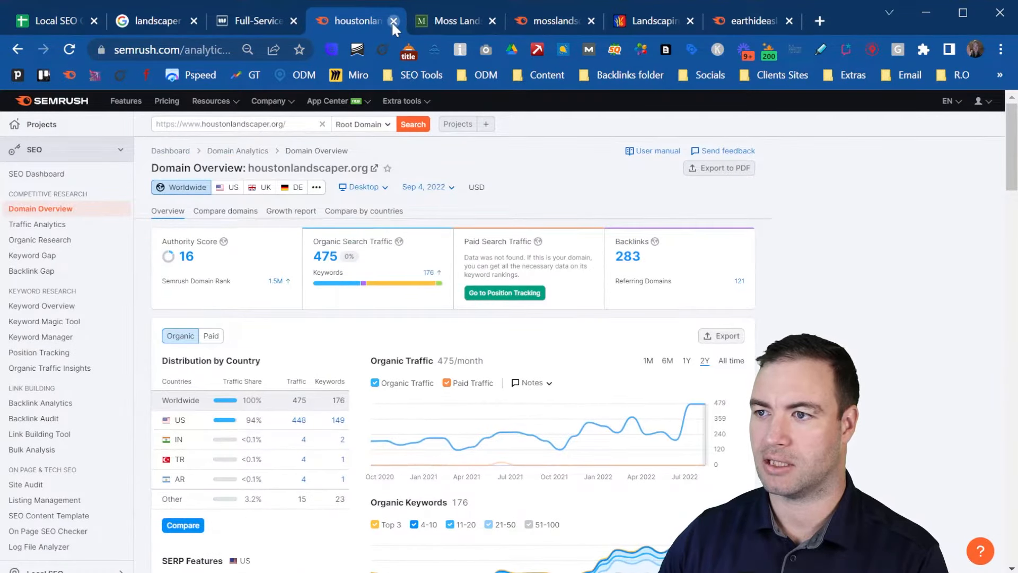
left_click(393, 21)
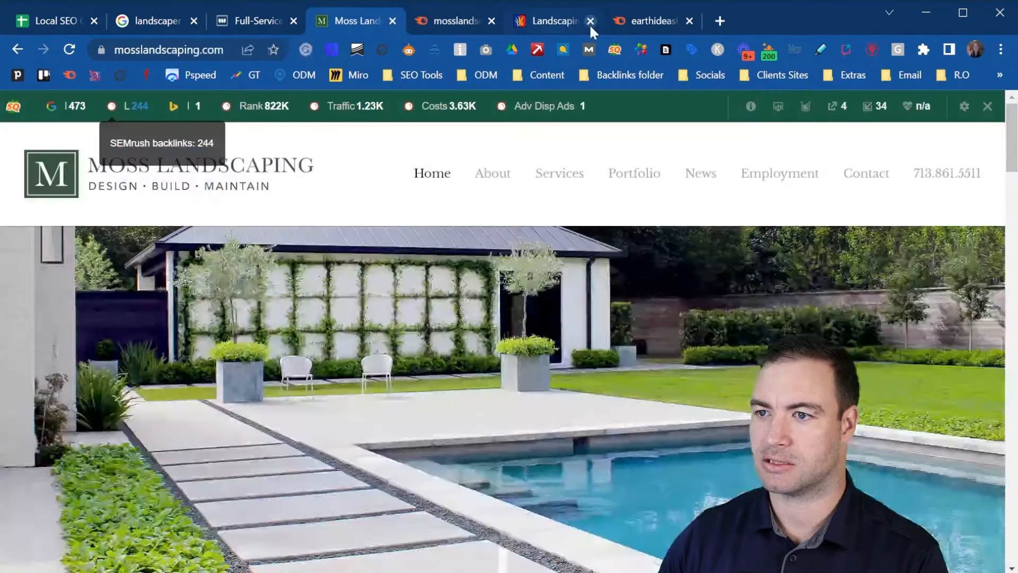
left_click(491, 20)
left_click(551, 18)
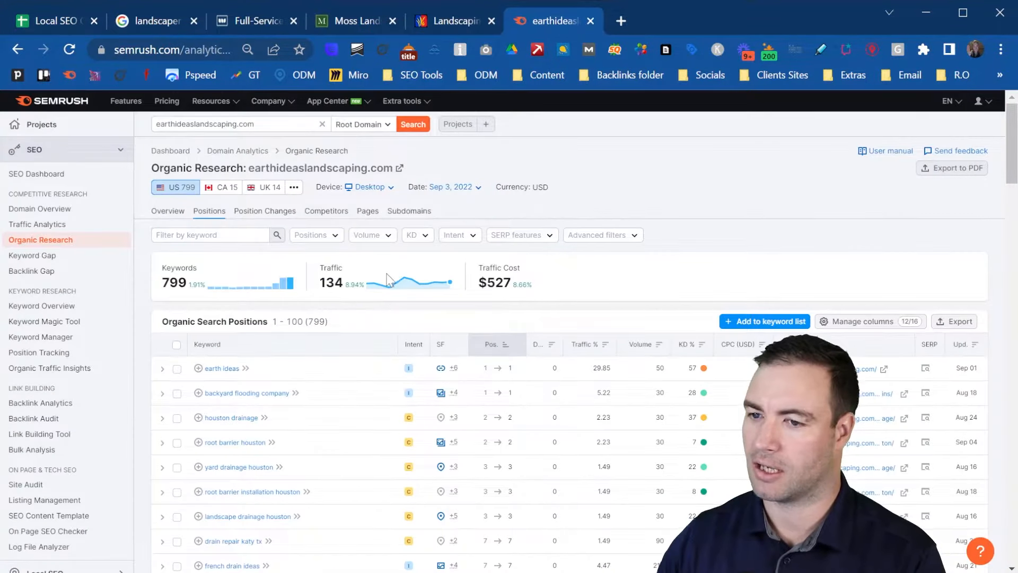
left_click(64, 256)
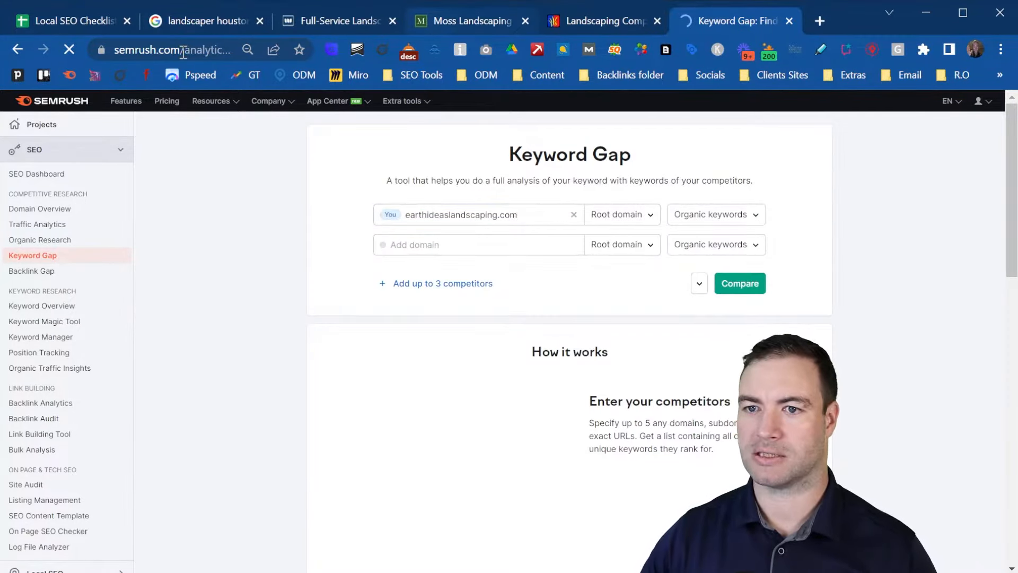
key("ctrl+4")
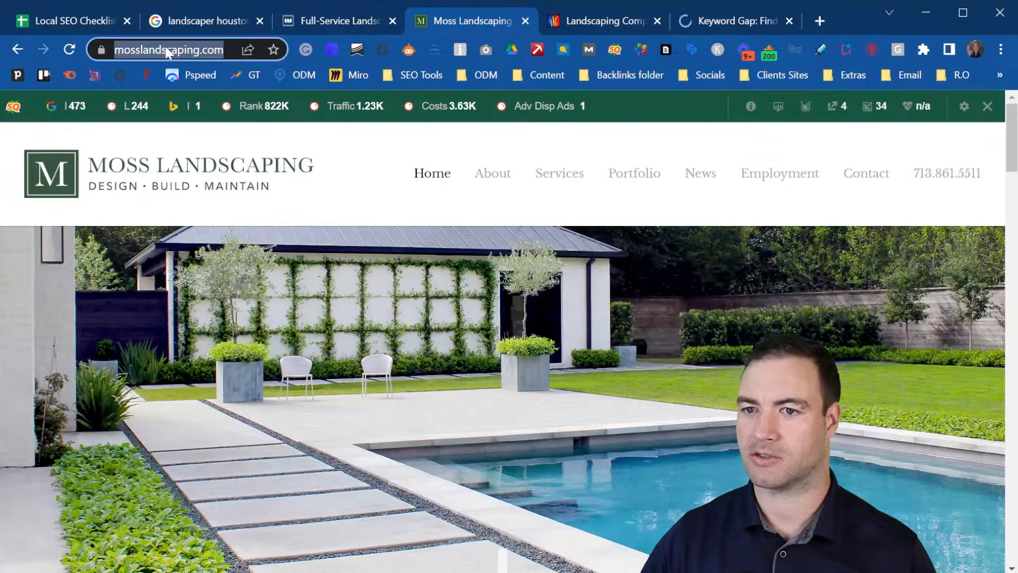
left_click(703, 22)
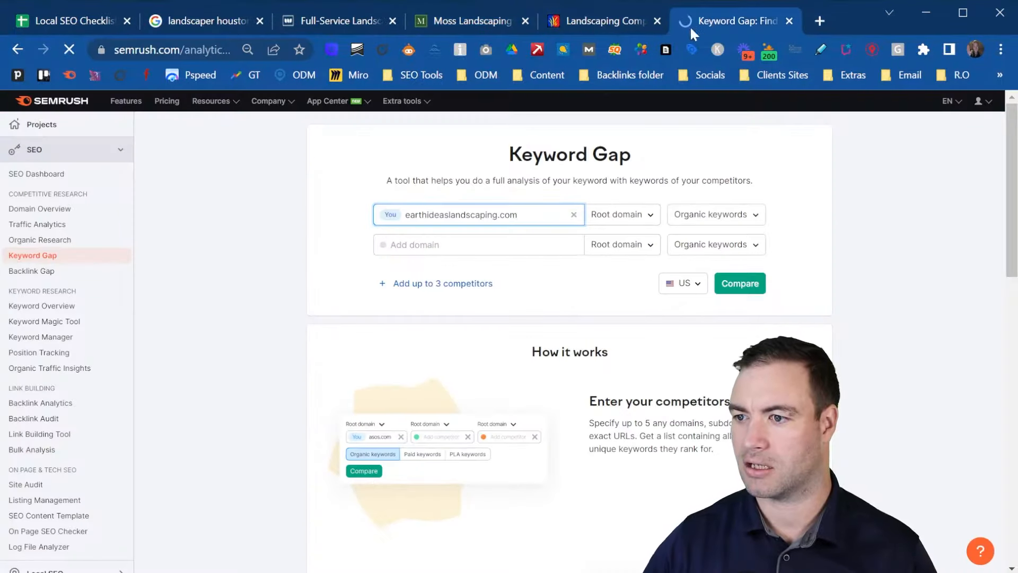
left_click(472, 247)
type("https://mosslandscaping.com/")
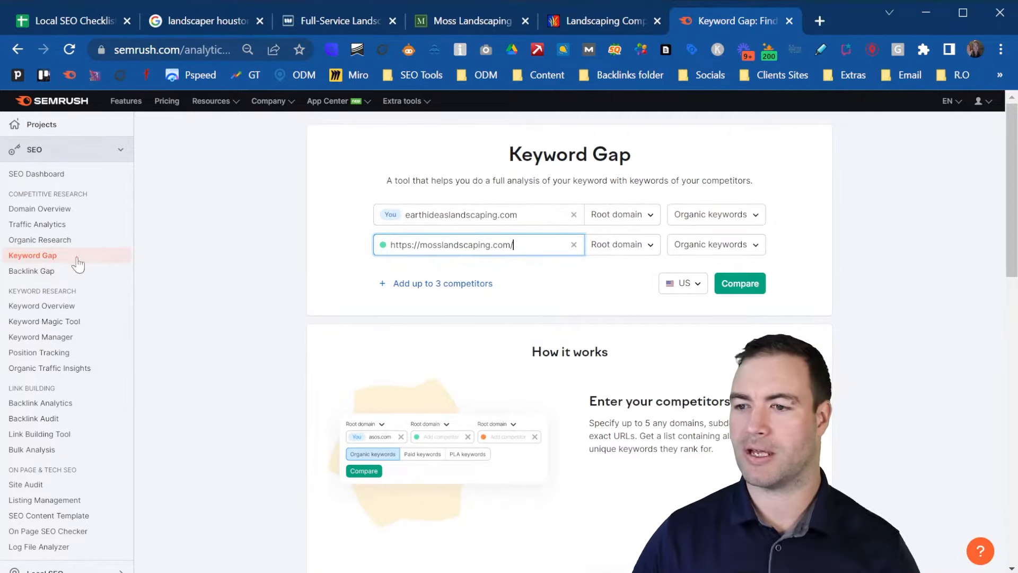
left_click(431, 283)
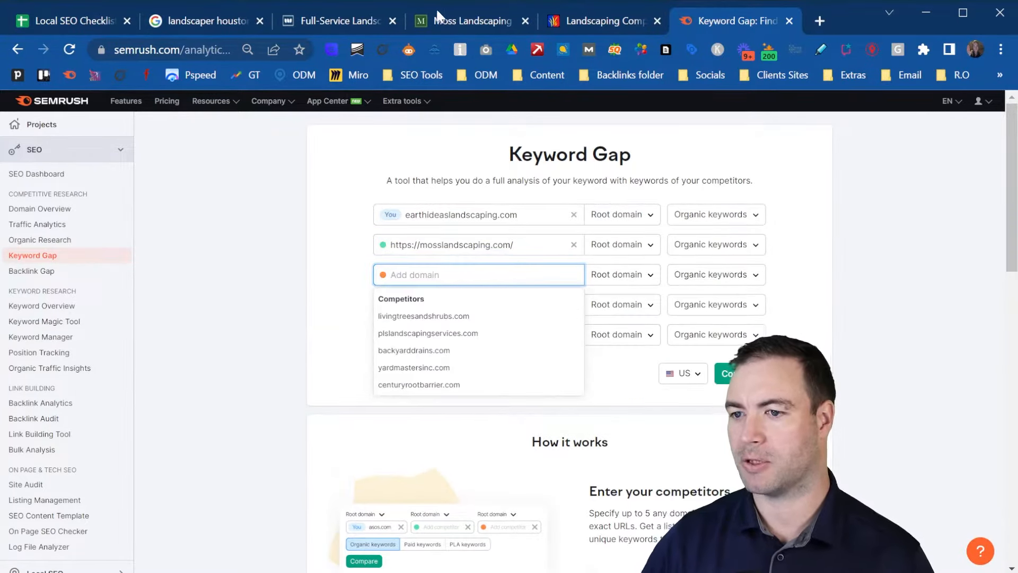
left_click(475, 21)
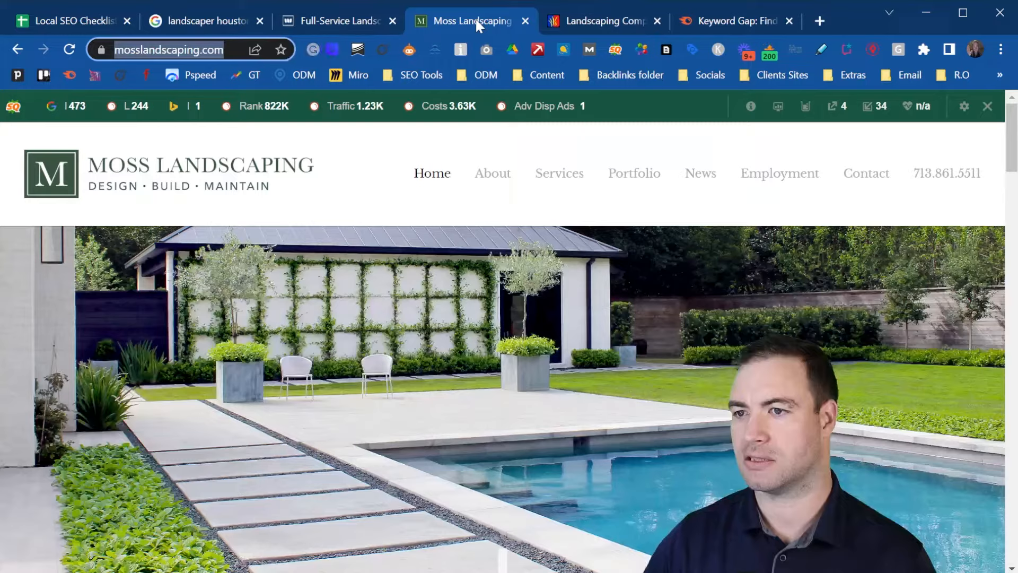
left_click(354, 21)
left_click(190, 48)
key("ctrl+c")
left_click(684, 21)
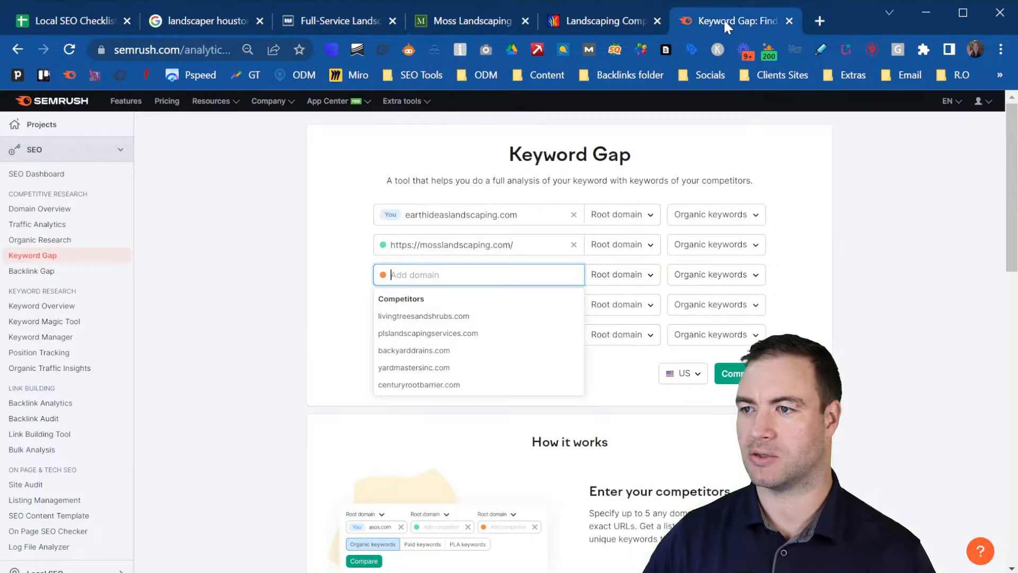
key("ctrl+v")
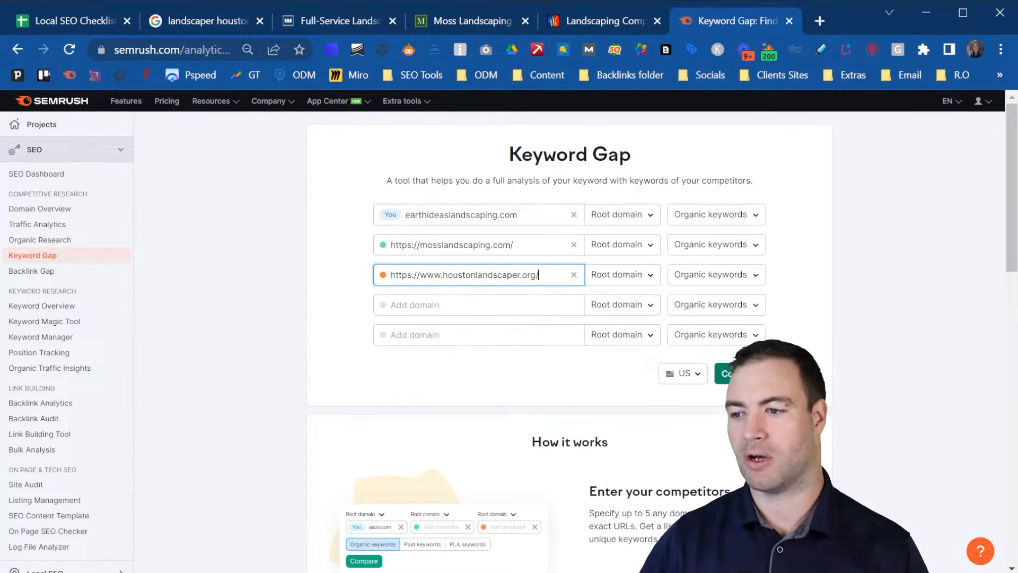
- Run the Keyword Gap comparison for the three entered domains and review their rankings for the shared keywords
left_click(743, 376)
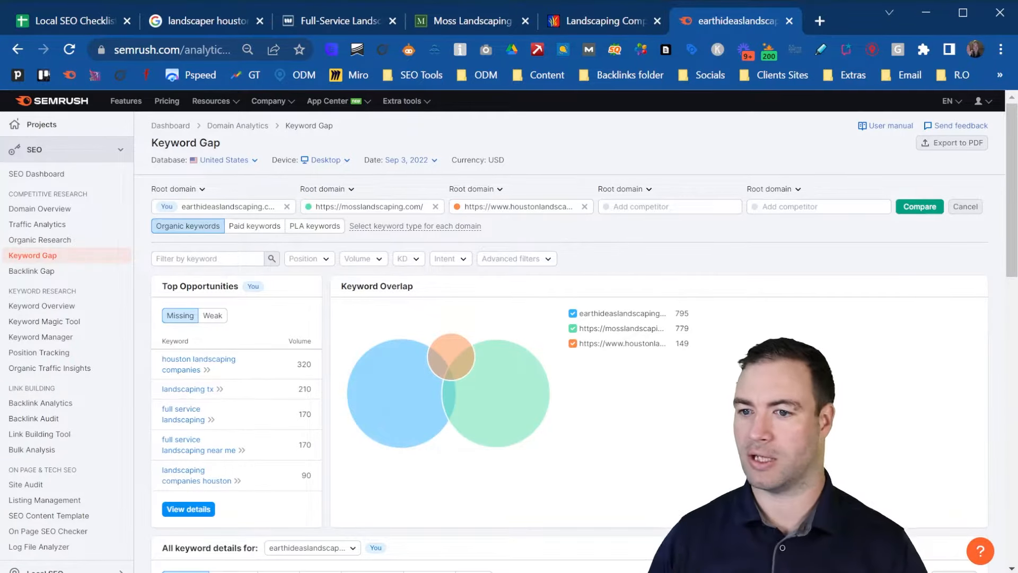
scroll(653, 274, "down", 6)
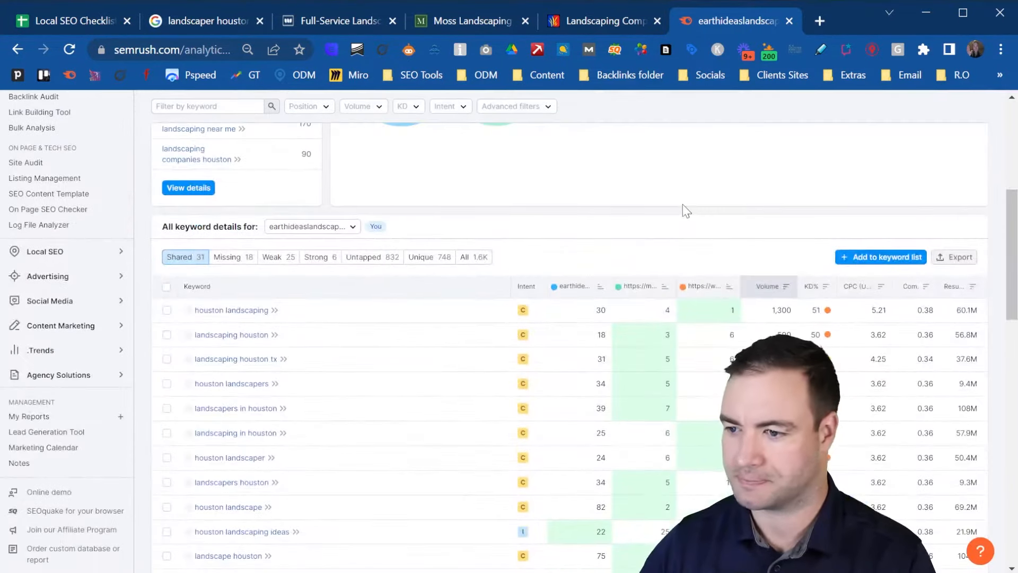
scroll(533, 203, "down", 2)
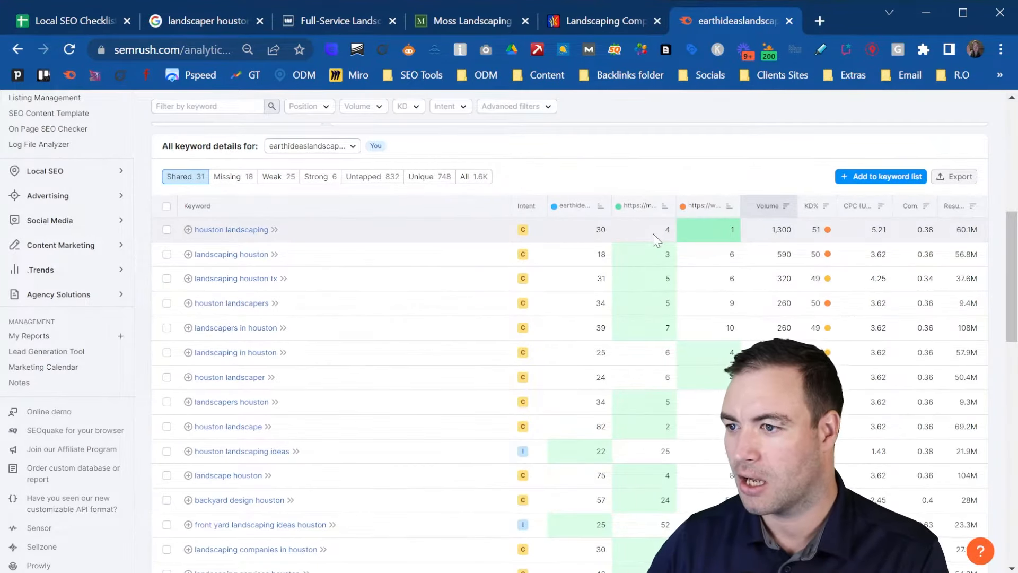
mouse_move(653, 233)
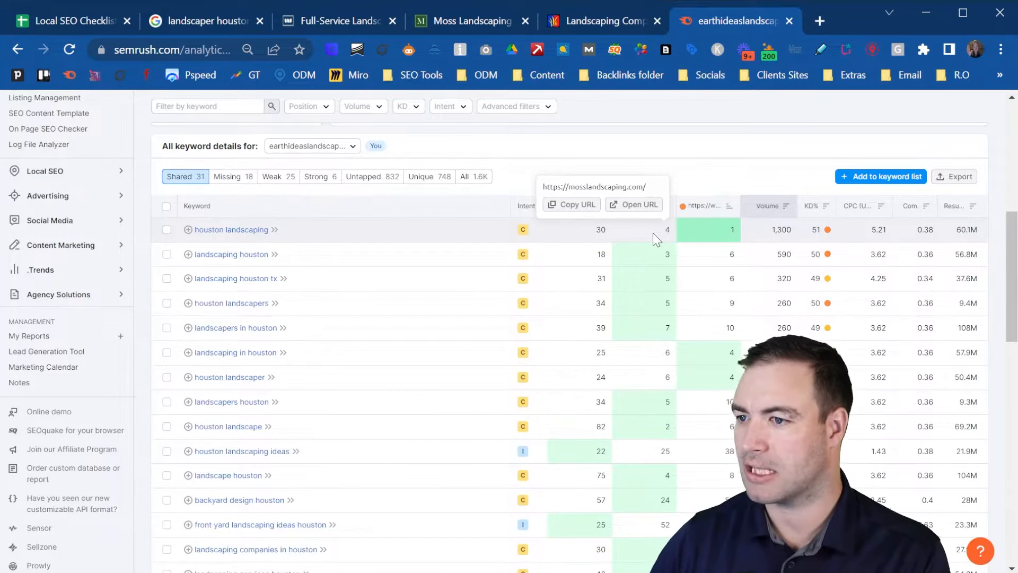
mouse_move(724, 237)
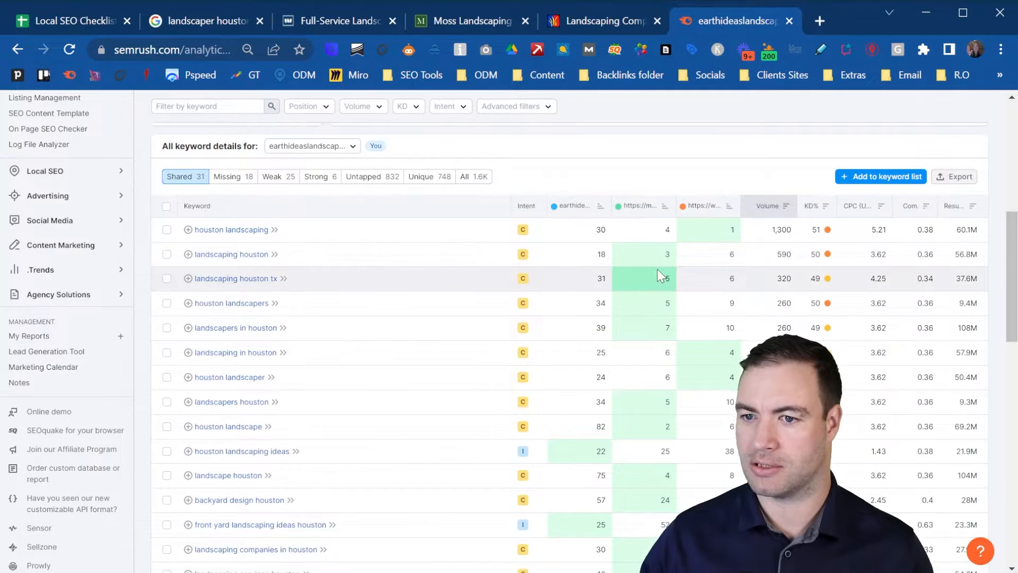
mouse_move(695, 263)
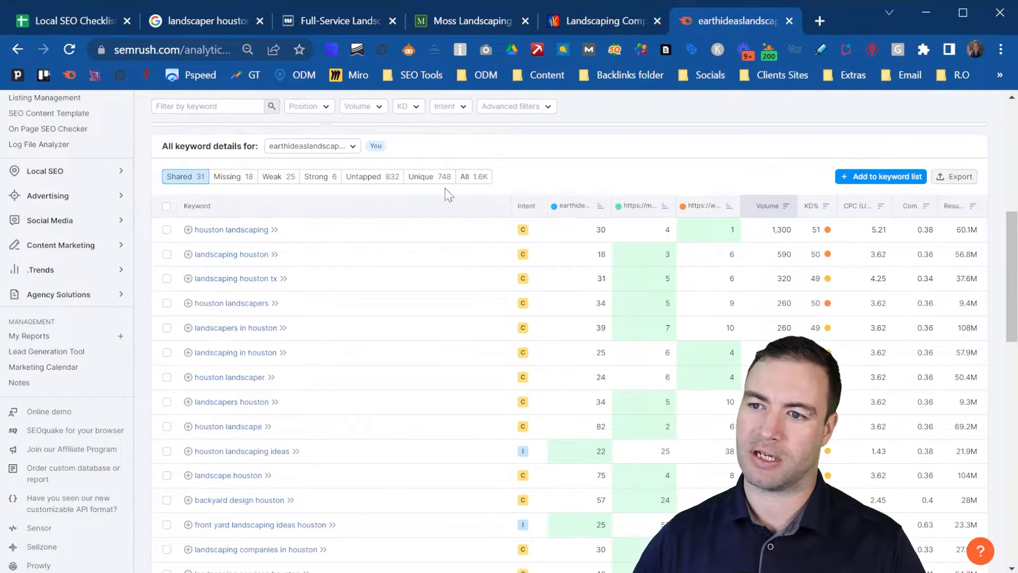
- Check the Untapped and Unique keyword lists, and export the first 500 rows of the All list as CSV
left_click(365, 178)
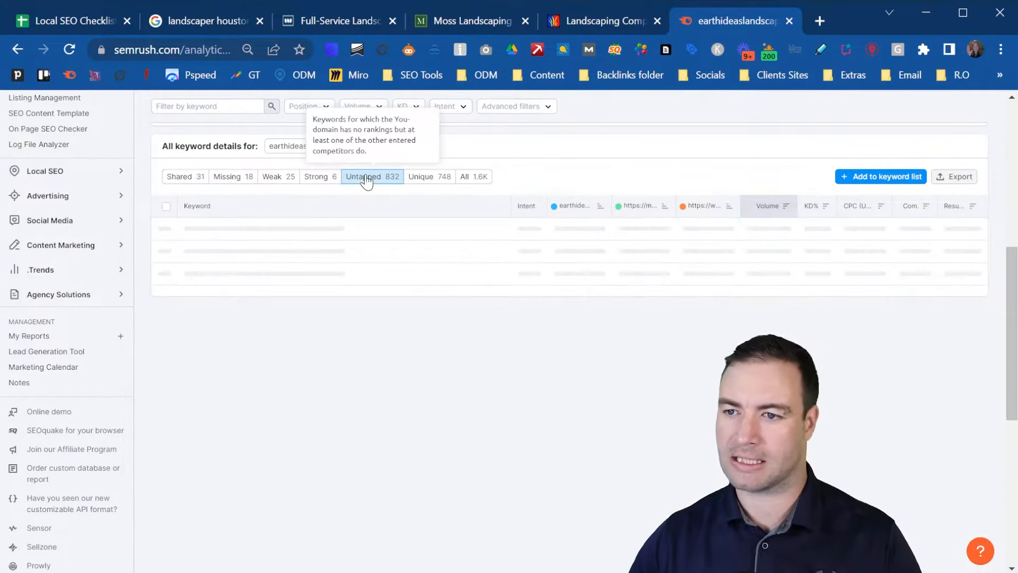
left_click(454, 180)
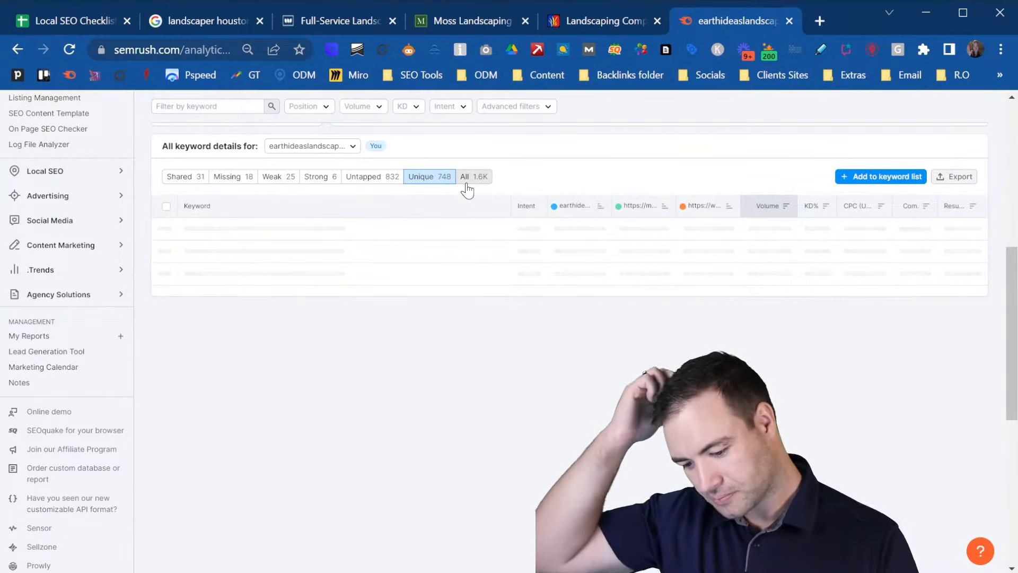
left_click(466, 184)
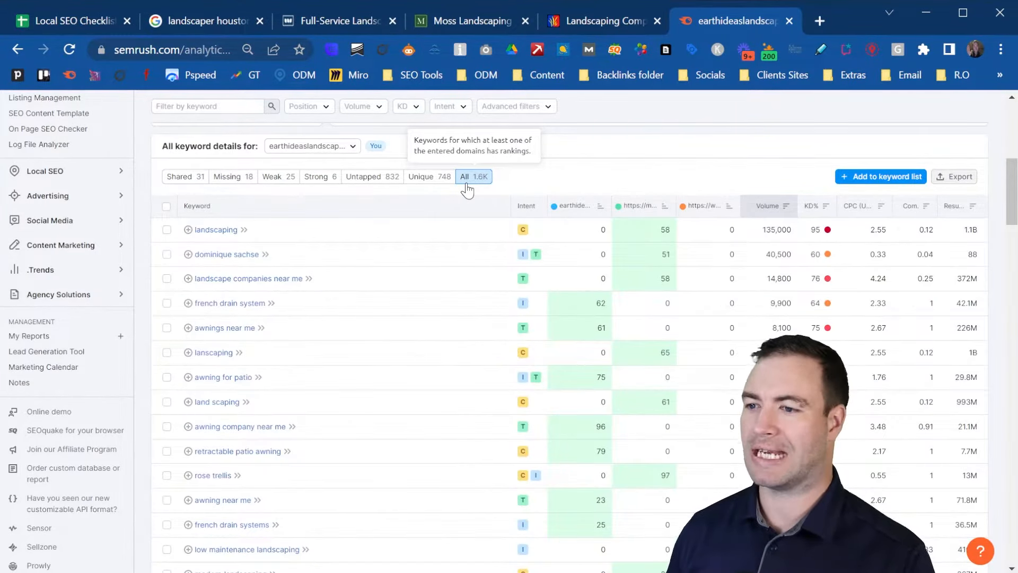
left_click(961, 179)
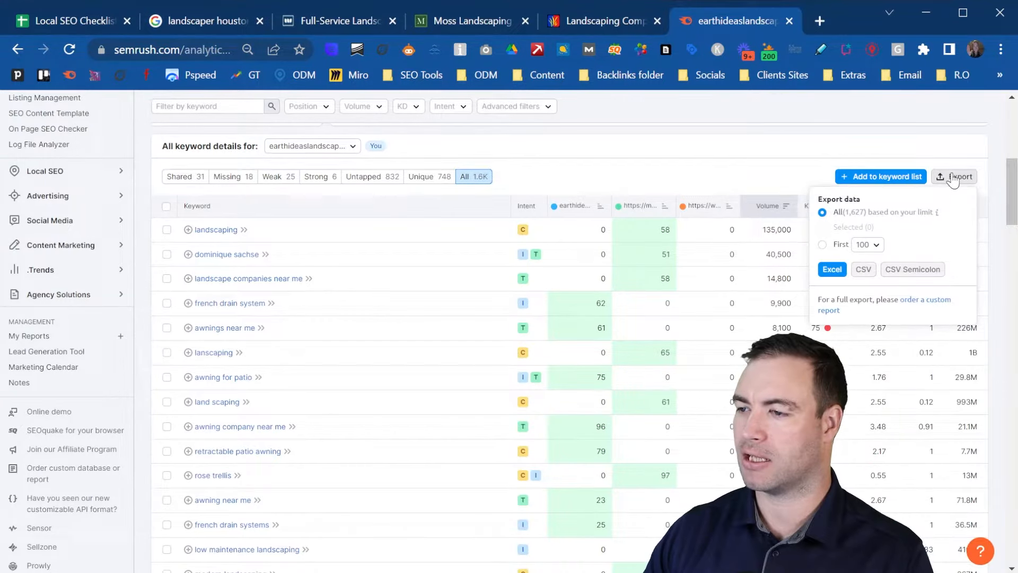
left_click(873, 253)
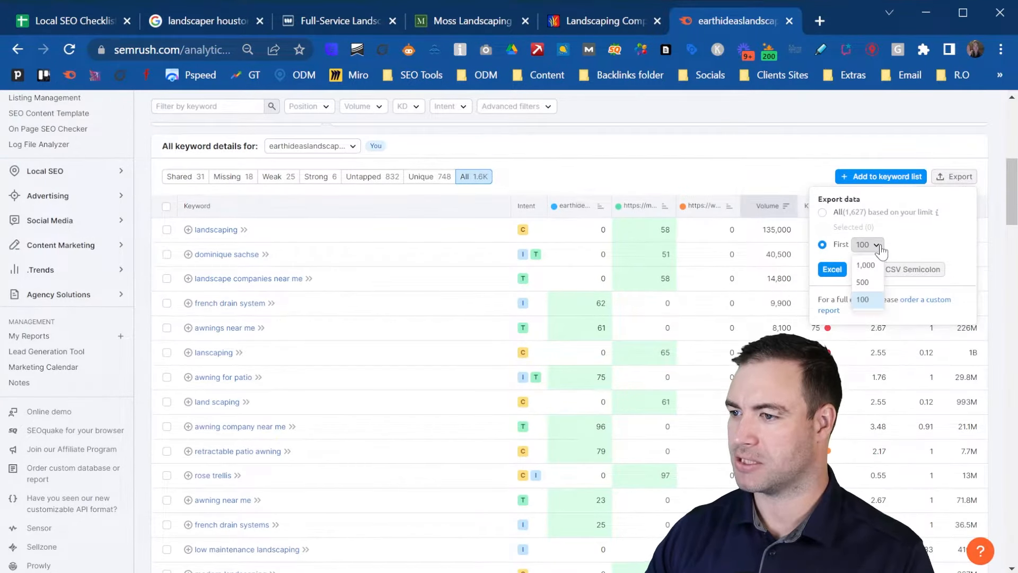
left_click(878, 285)
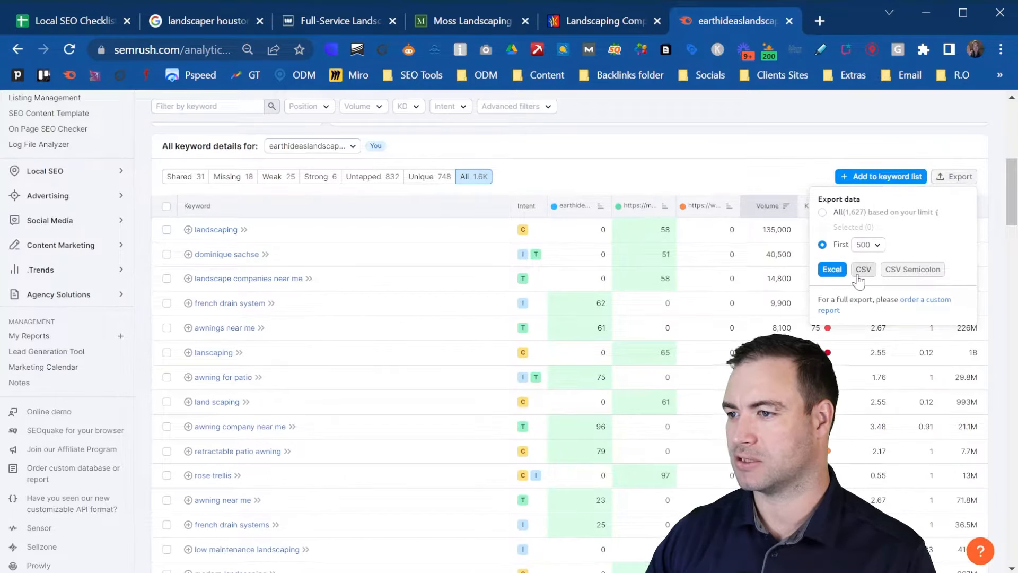
left_click(861, 271)
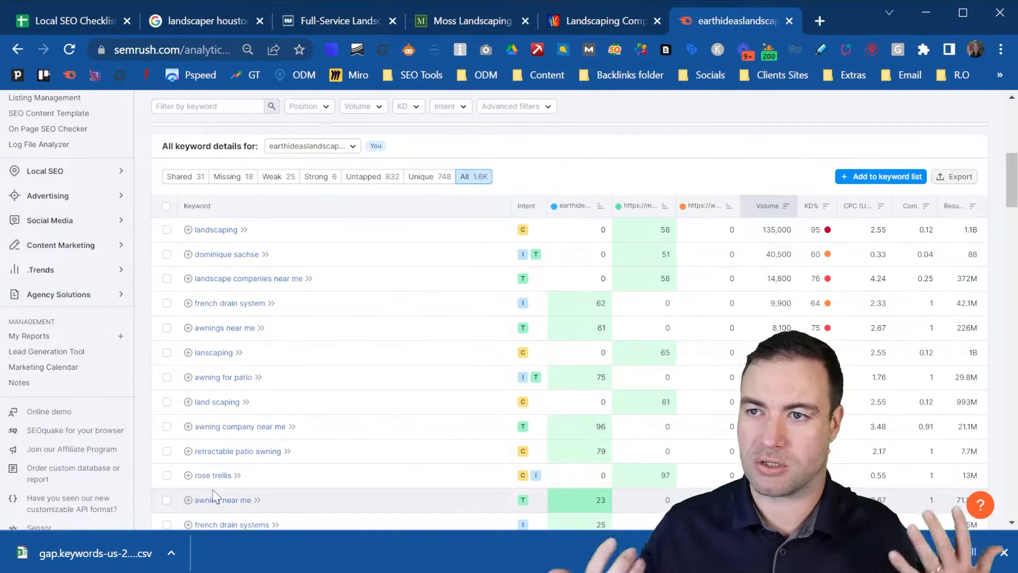
- Copy the data from the downloaded keyword gap CSV into the Keyword Gap sheet, starting at cell A14
left_click(136, 552)
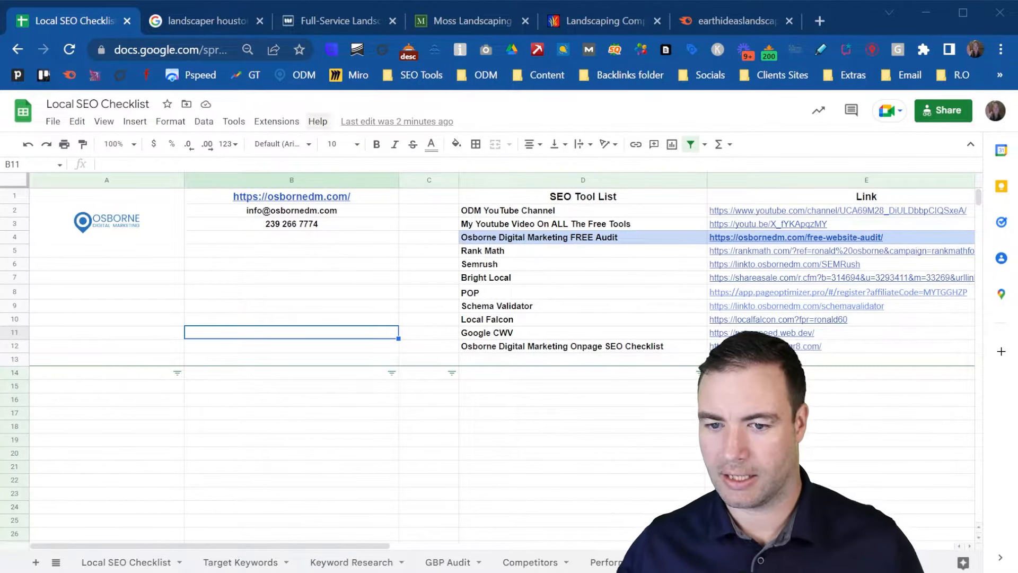
left_click(119, 375)
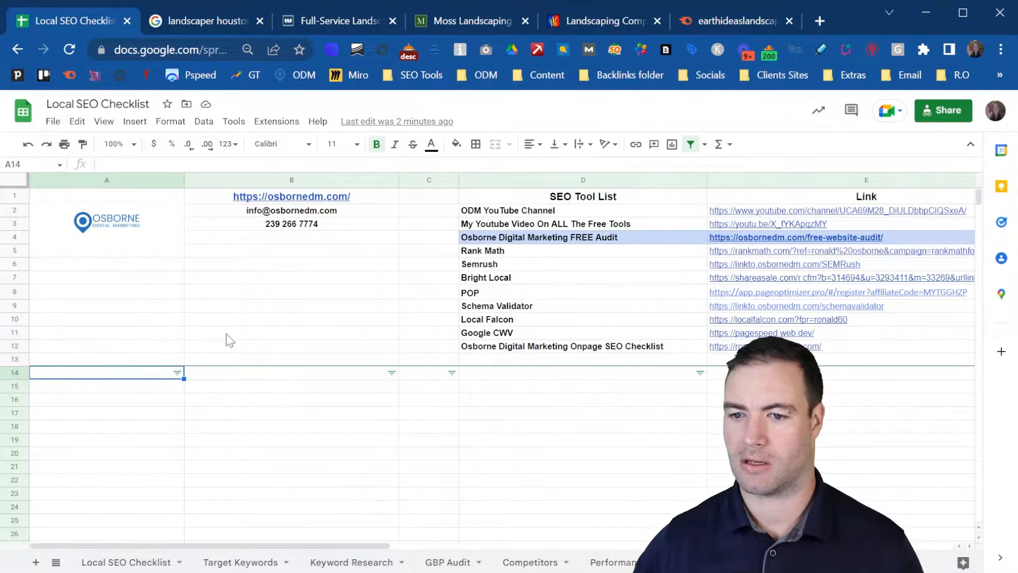
key("ctrl+v")
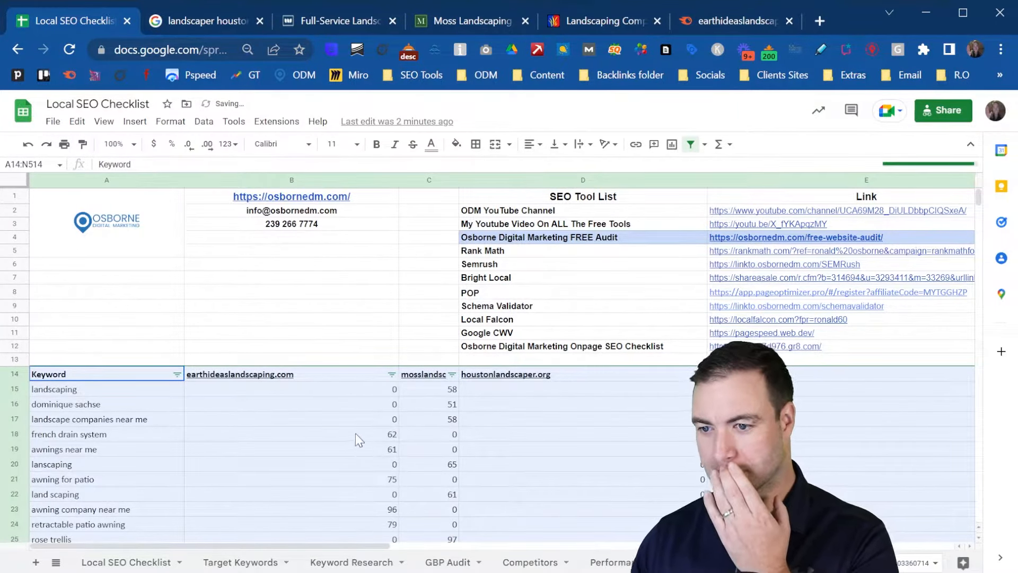
- Center-align the pasted keyword data horizontally in the Keyword Gap sheet
left_click(533, 144)
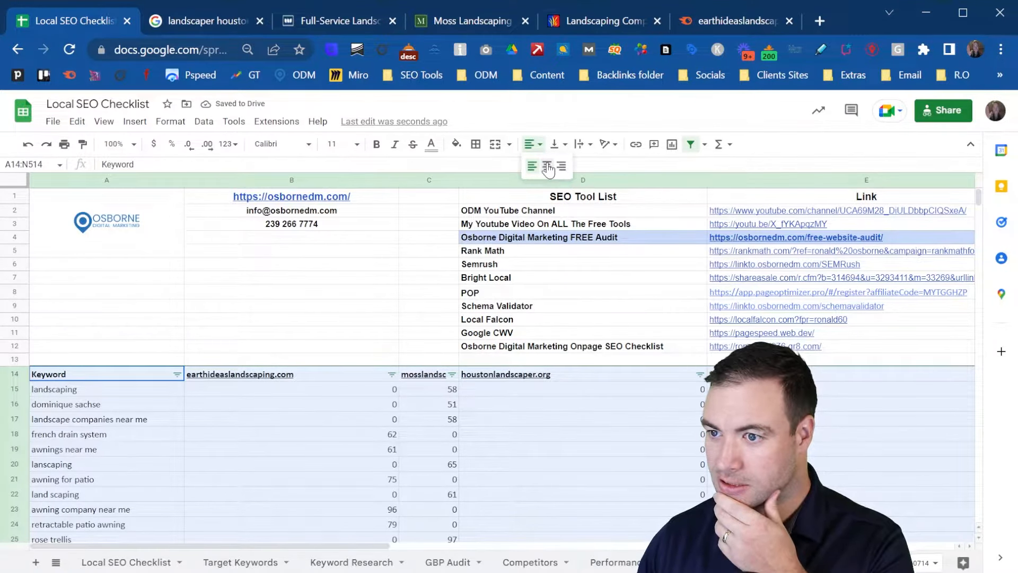
left_click(547, 167)
left_click(412, 448)
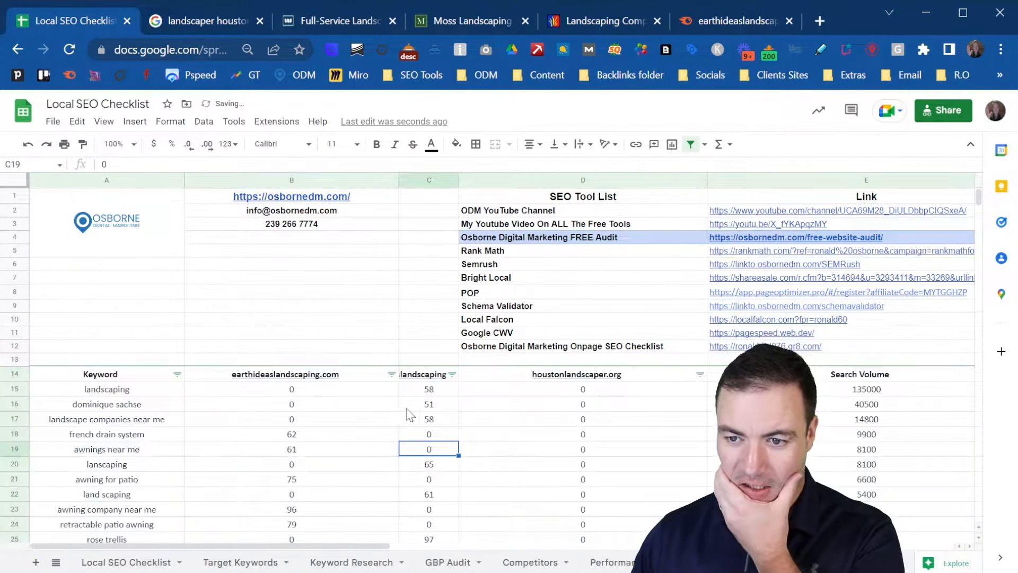
- Examine the pasted keyword gap columns, including each domain's rankings, search volume and keyword difficulty
left_click_drag(370, 374, 753, 373)
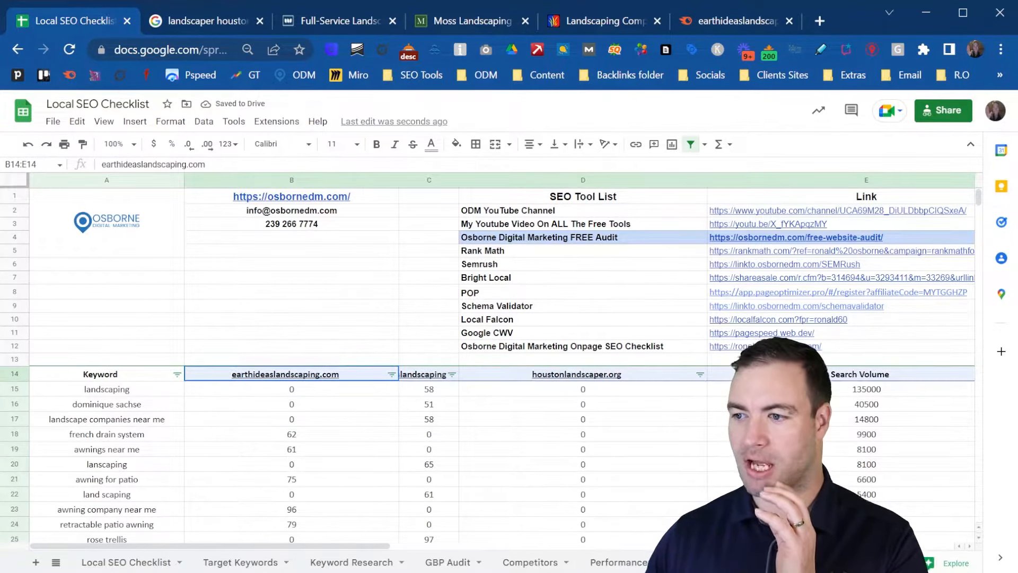
left_click(769, 374)
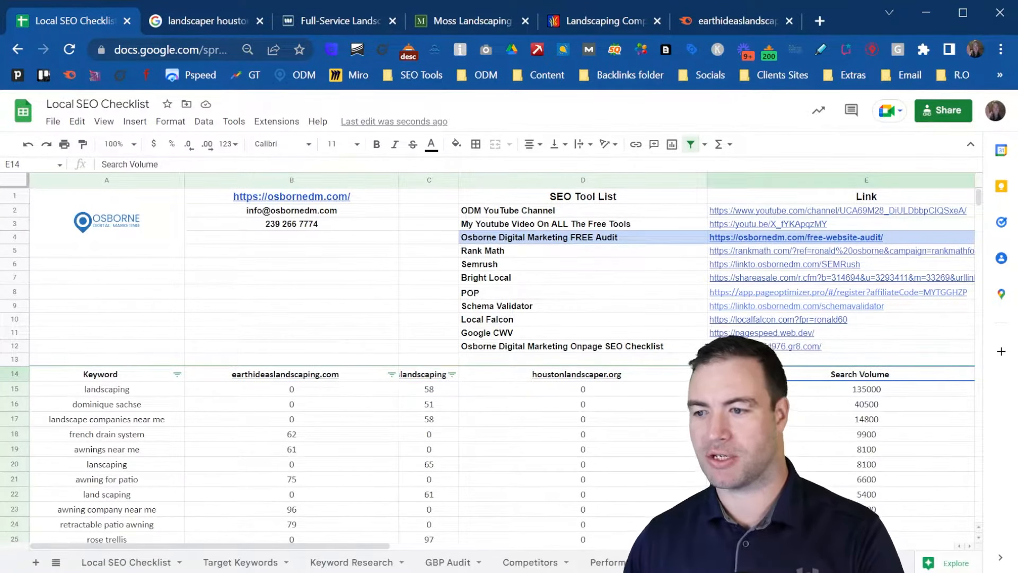
left_click(758, 404)
left_click_drag(330, 545, 580, 546)
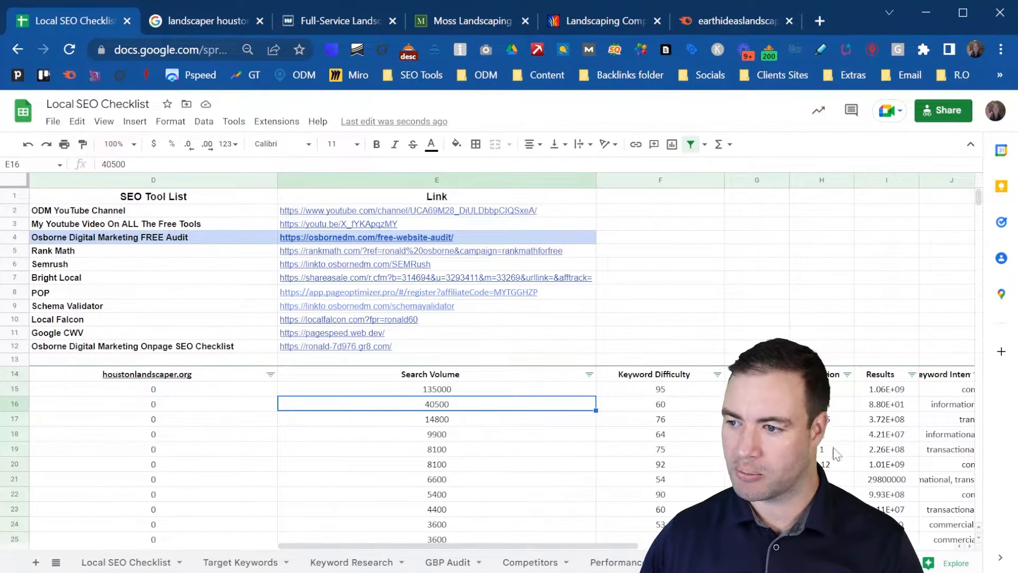
left_click_drag(484, 546, 254, 545)
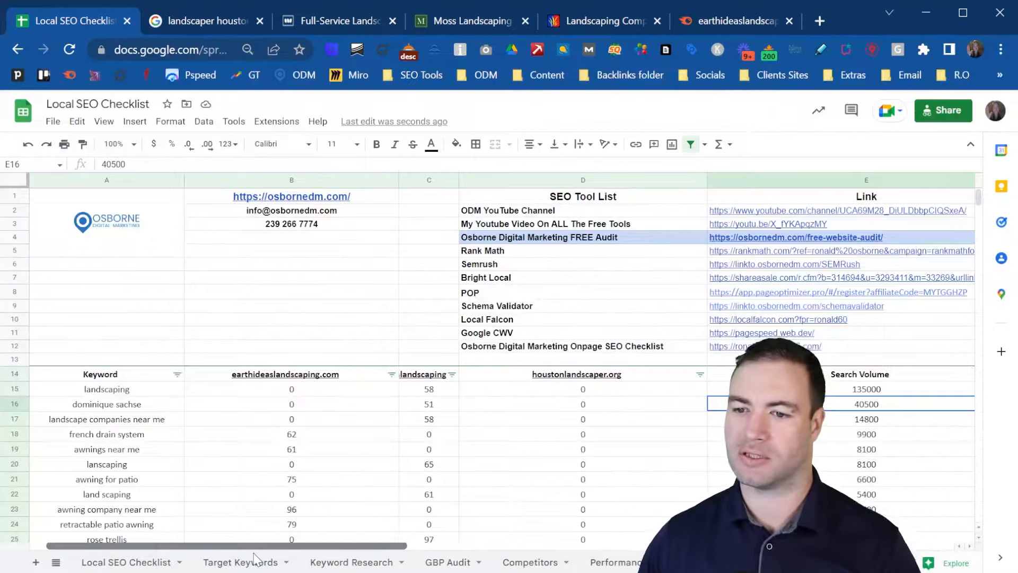
left_click(340, 392)
left_click(110, 395)
left_click(327, 395)
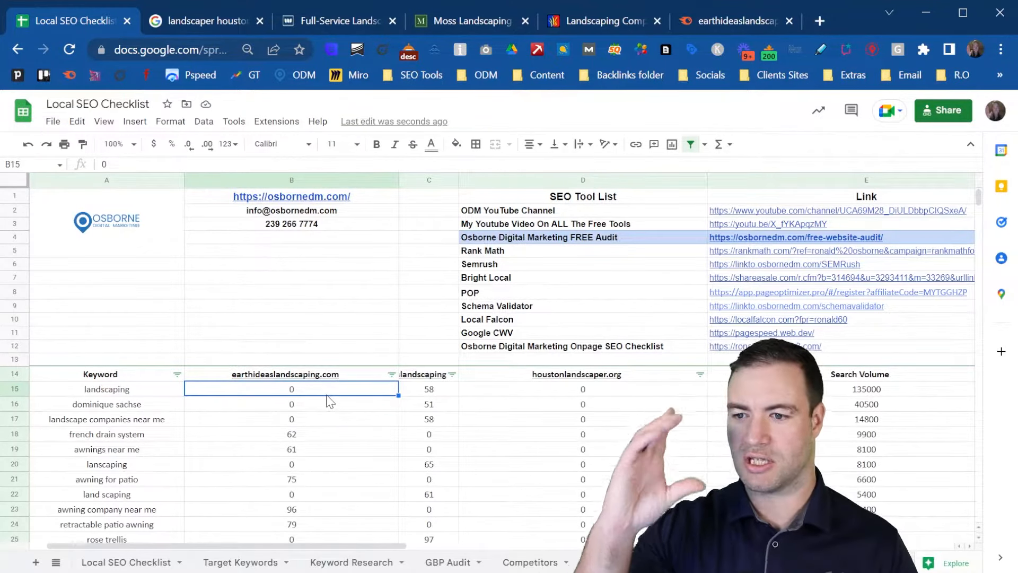
left_click(422, 376)
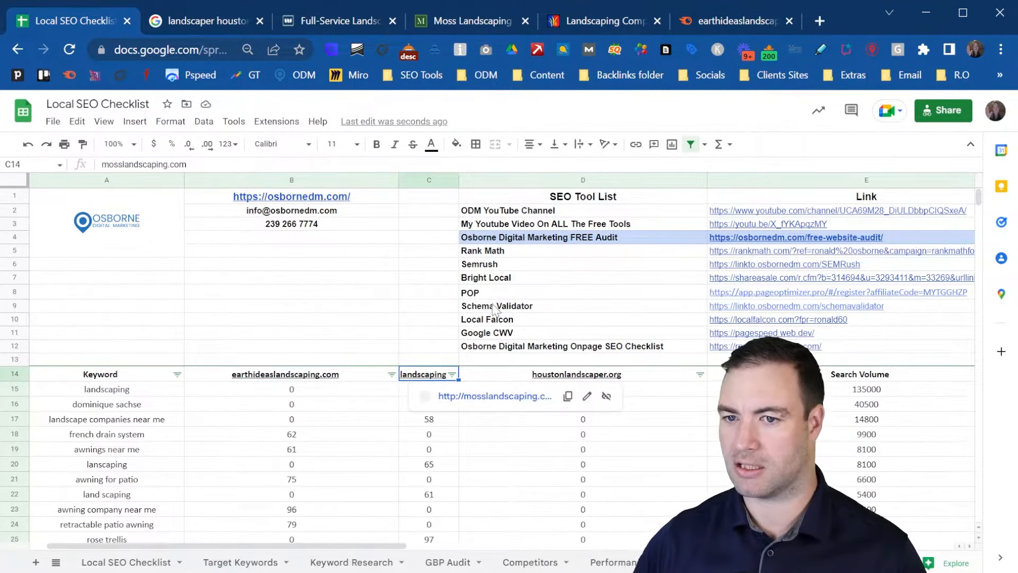
left_click(364, 408)
left_click(412, 393)
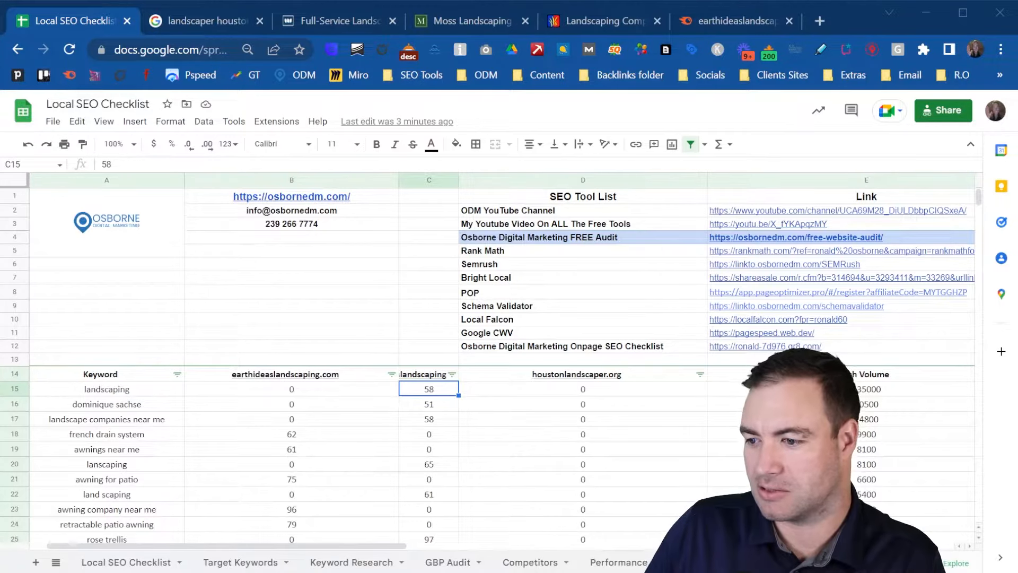
- Open the Backlink Gap sheet and select cell C17 in the empty area below the SEO Tool List
left_click(908, 562)
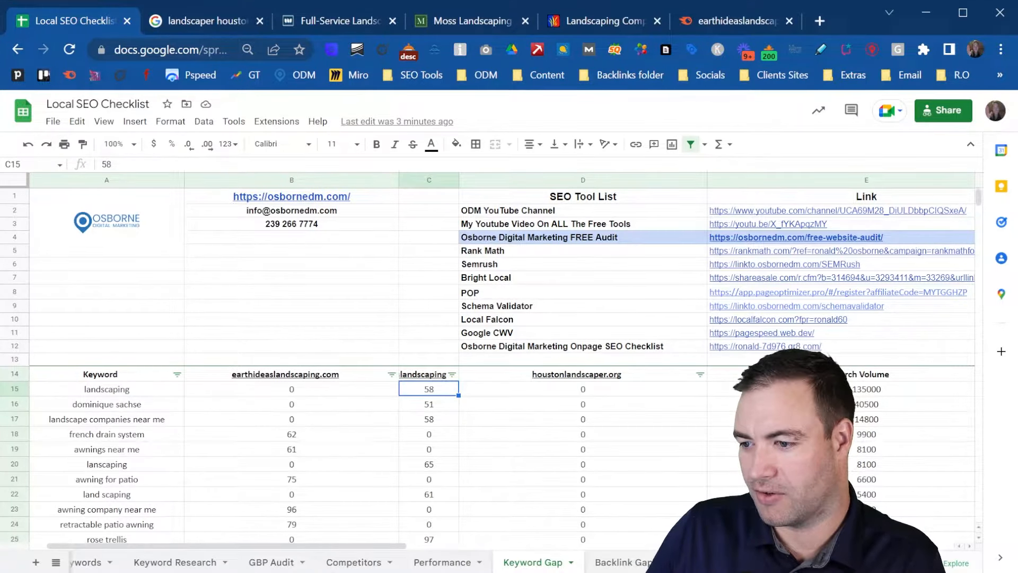
left_click(623, 562)
left_click(386, 342)
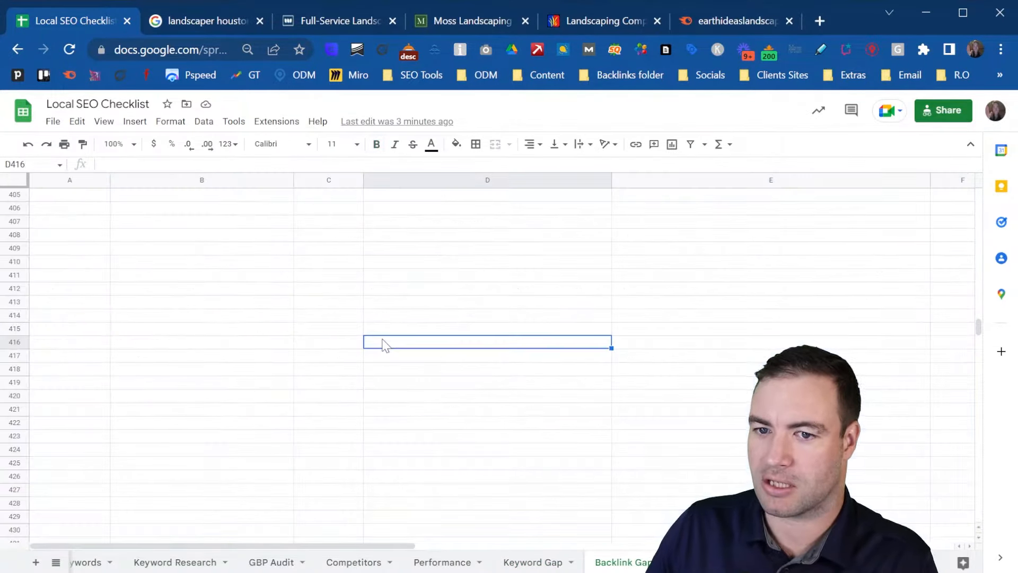
scroll(963, 332, "up", 5)
left_click_drag(979, 300, 981, 196)
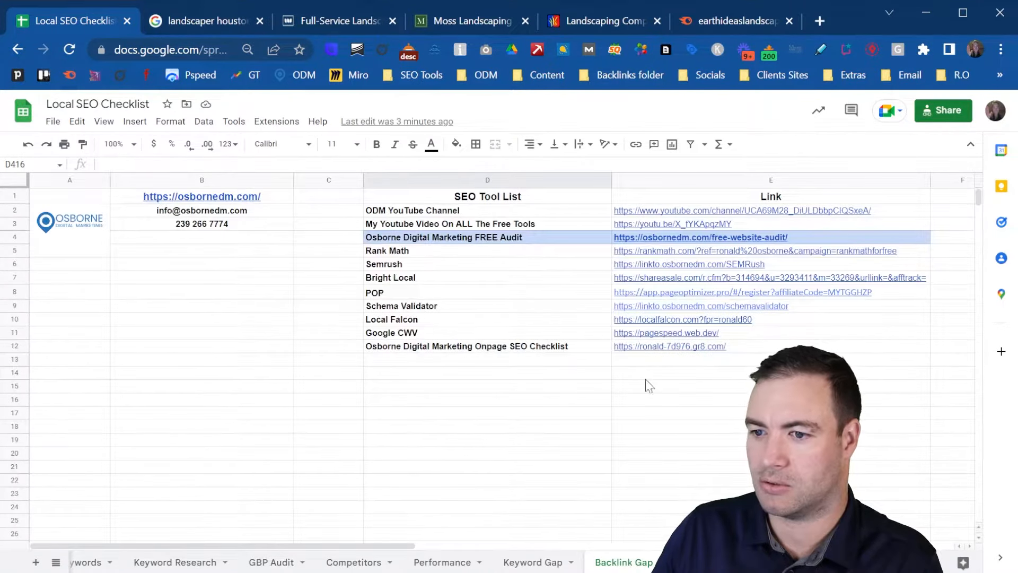
left_click(336, 414)
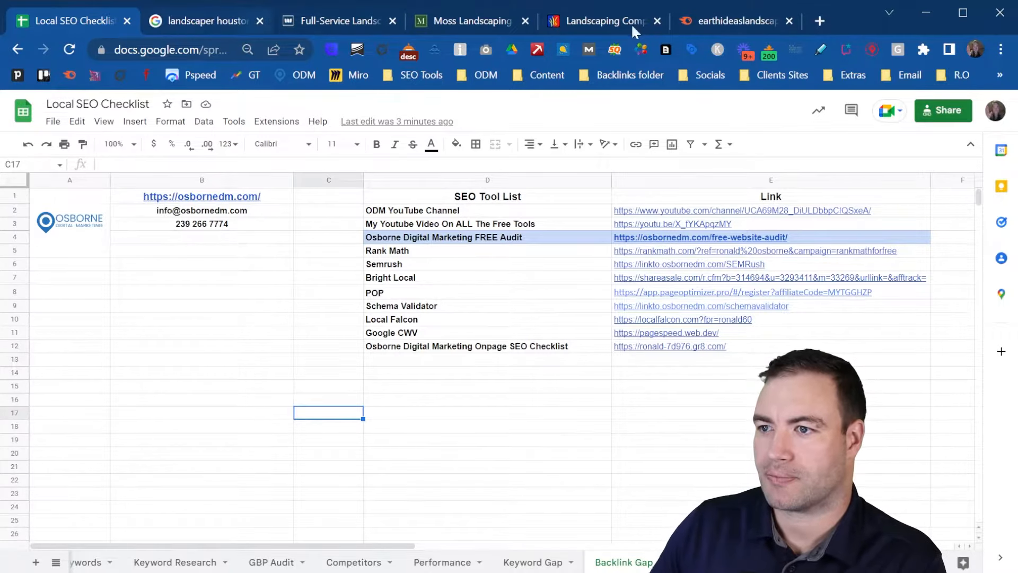
- Switch to Semrush, open Backlink Gap and review the referring domain prospects for earthideaslandscaping.com against mosslandscaping.com and houstonlandscaper.org
left_click(705, 21)
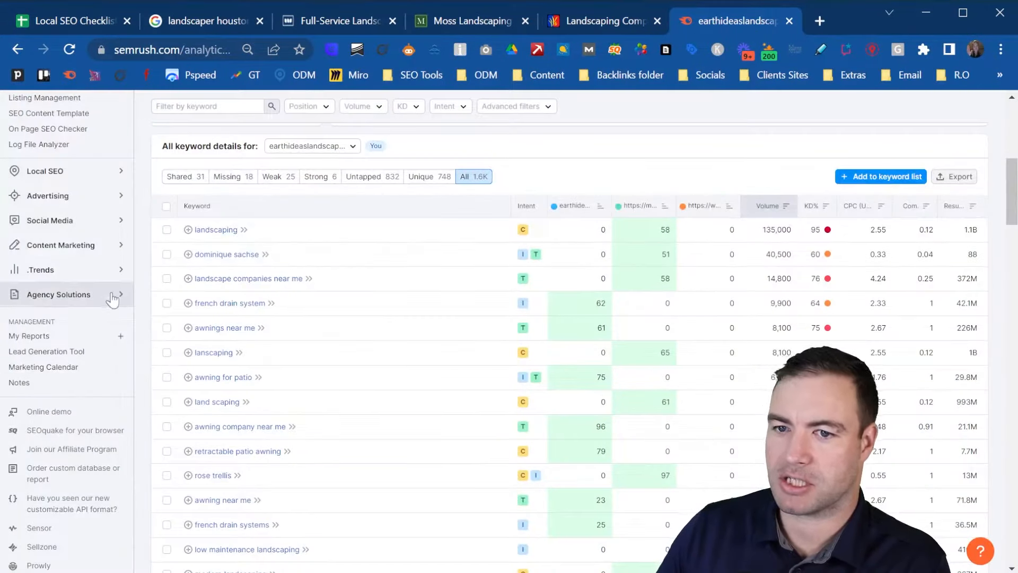
scroll(111, 299, "up", 8)
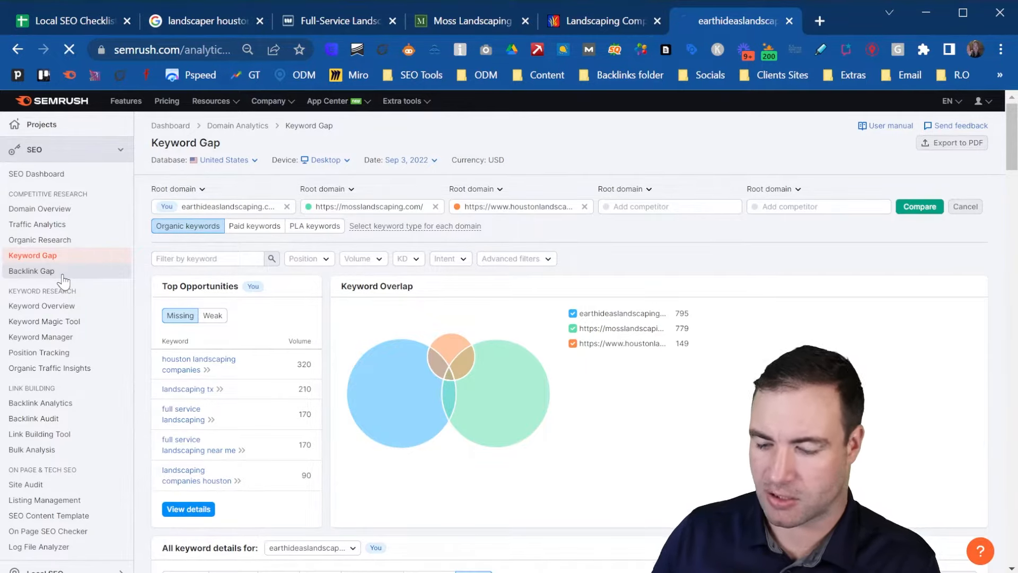
left_click(32, 271)
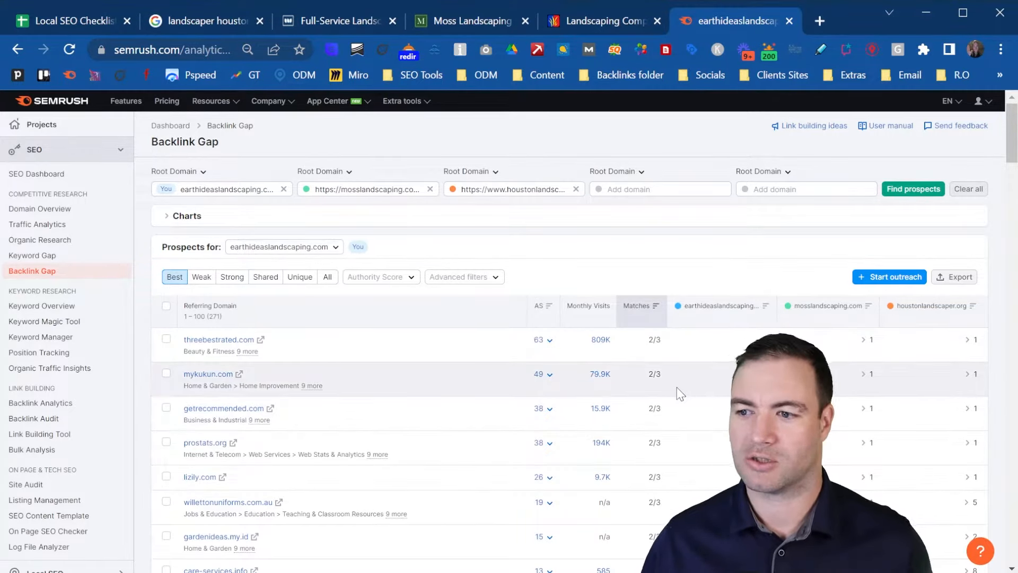
scroll(619, 381, "down", 3)
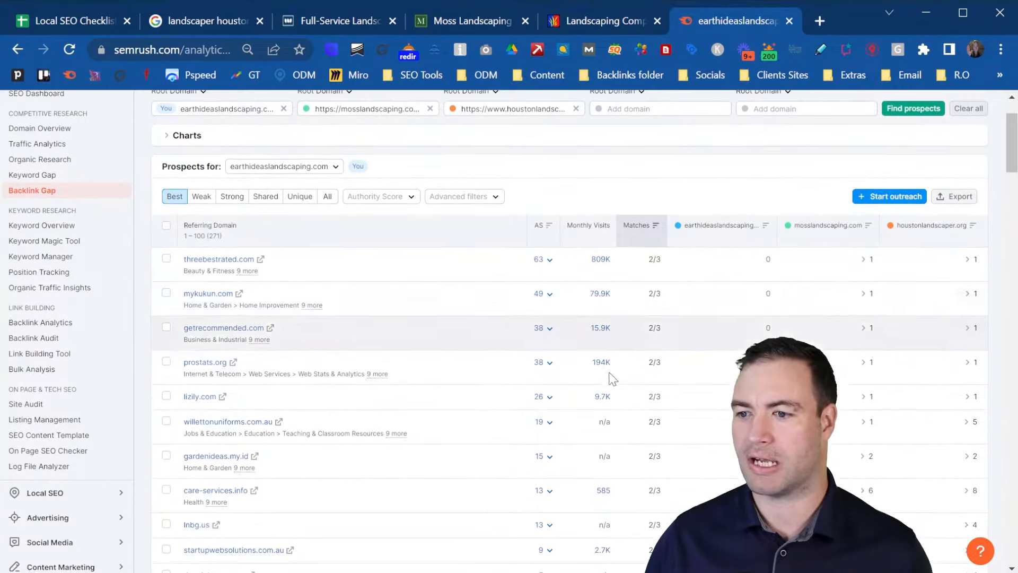
scroll(684, 244, "down", 3)
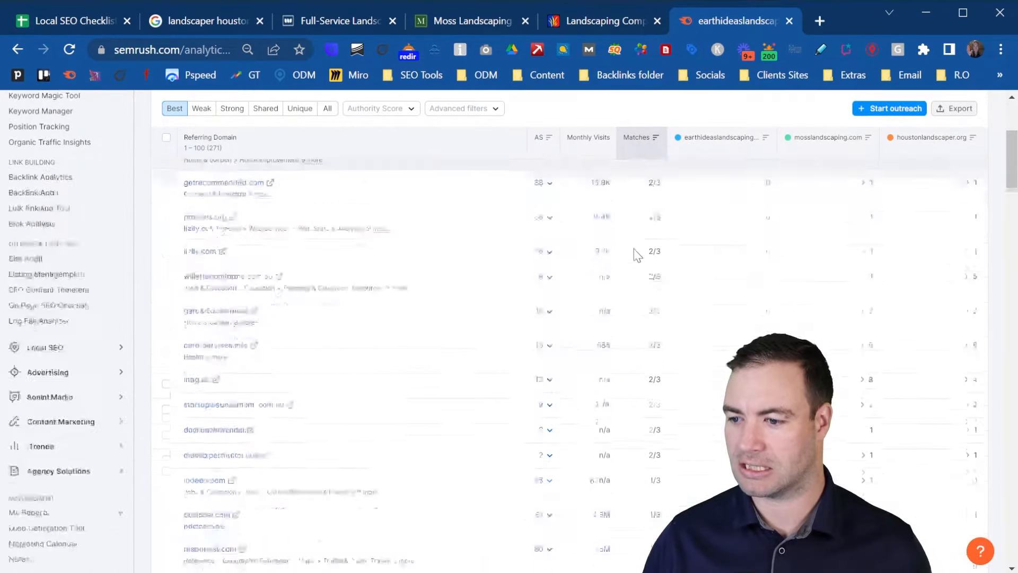
scroll(636, 365, "up", 6)
scroll(417, 363, "down", 5)
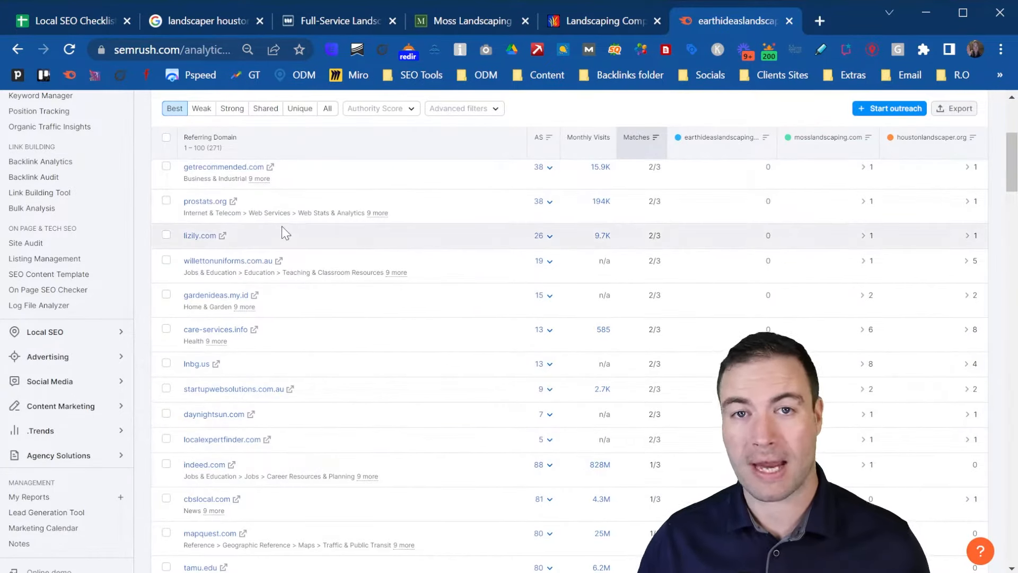
- Export the Backlink Gap referring domain prospects for earthideaslandscaping.com as a CSV file
scroll(319, 370, "up", 3)
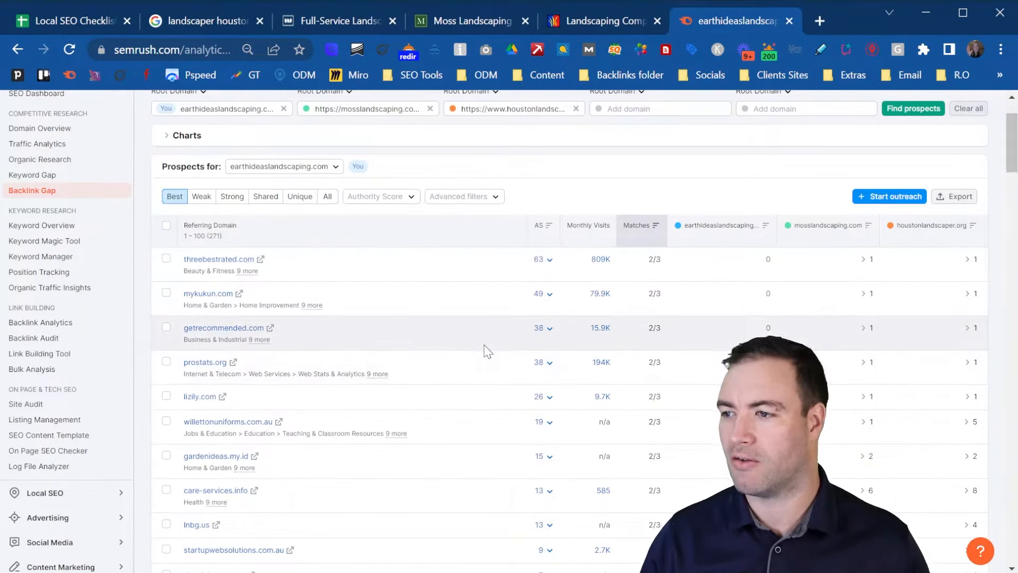
left_click(947, 204)
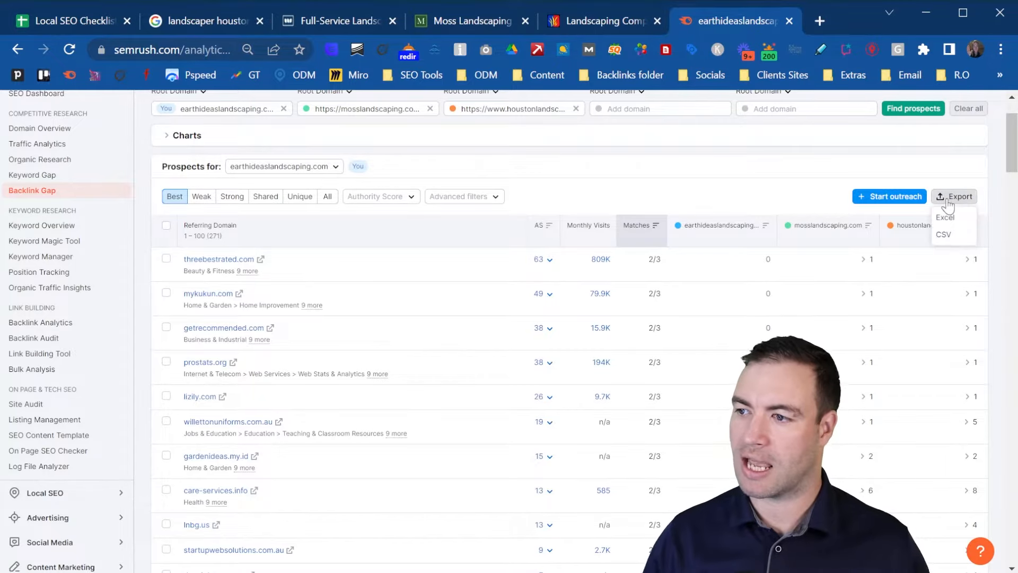
left_click(953, 235)
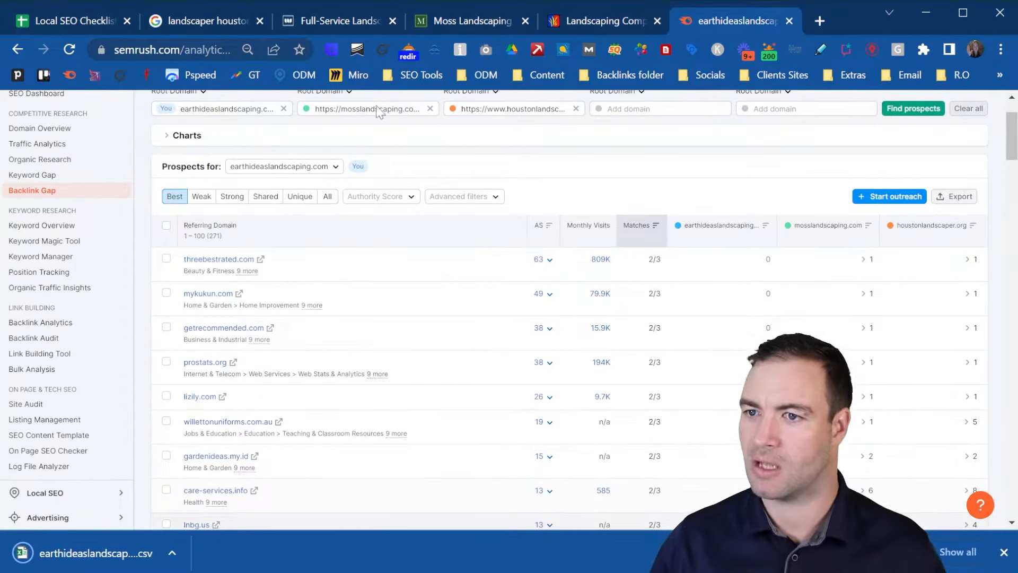
- Copy the exported CSV's data into the Backlink Gap sheet of the Local SEO Checklist starting at cell A16, and center-align it horizontally
left_click(78, 22)
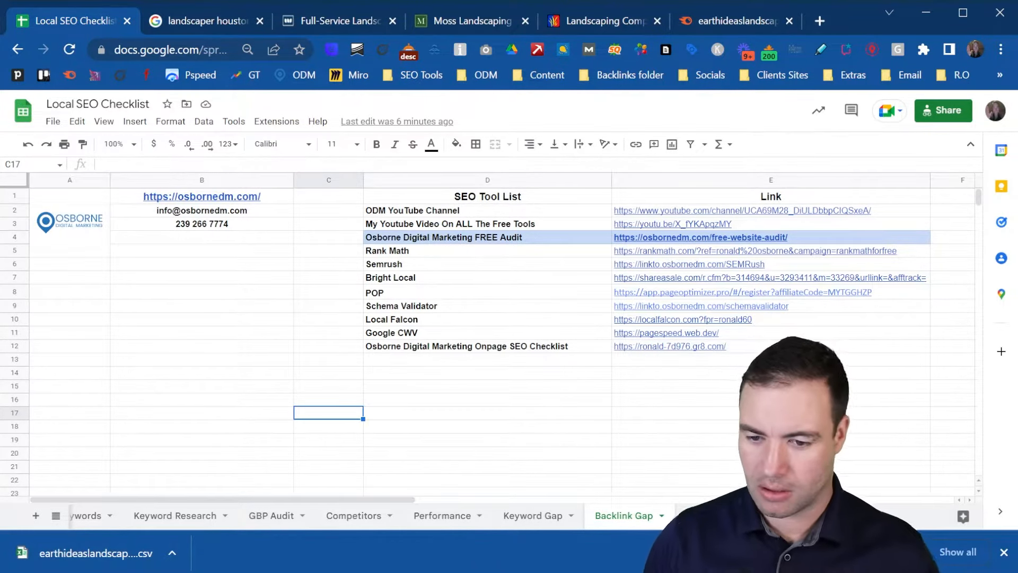
left_click(95, 556)
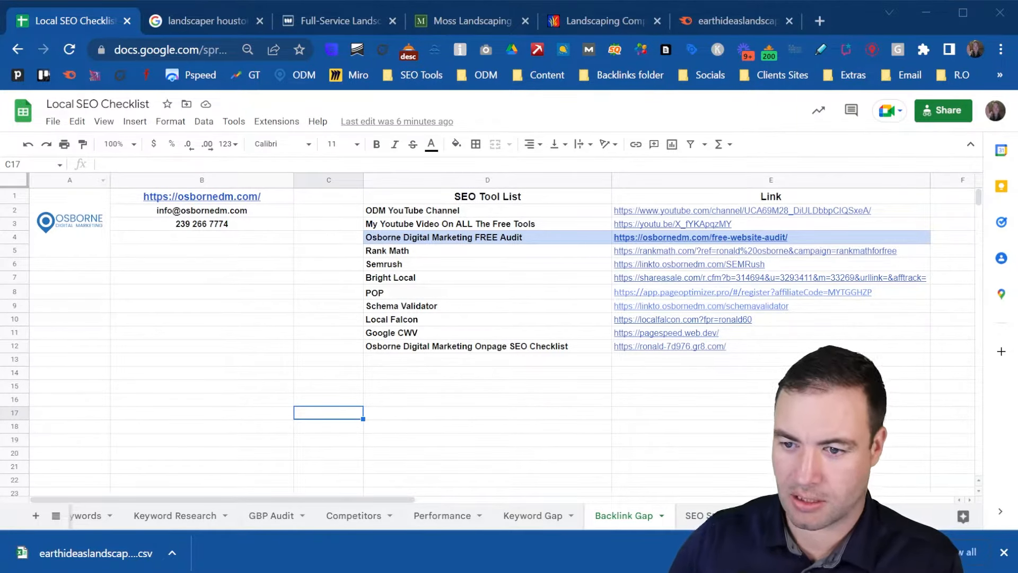
left_click(66, 404)
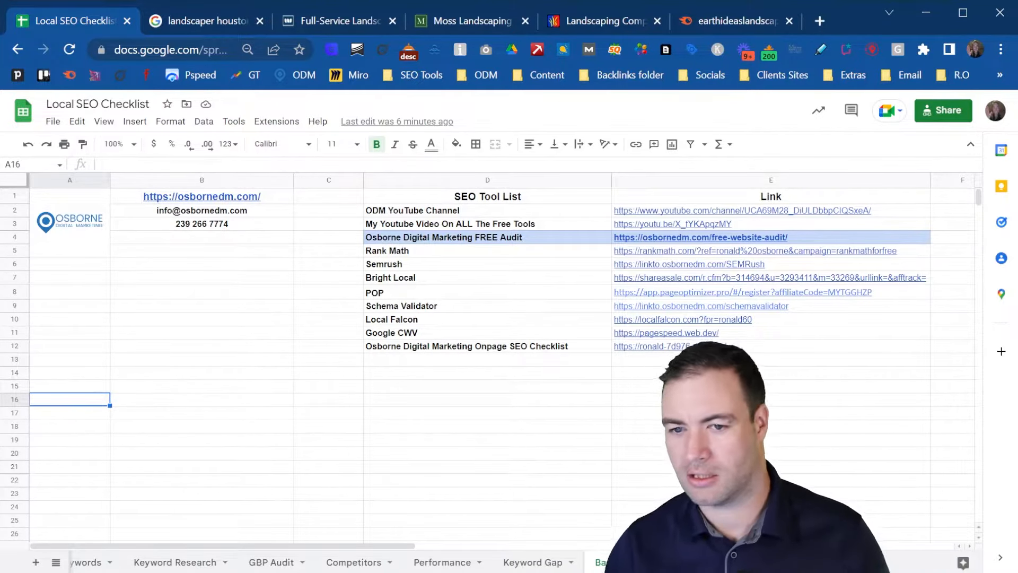
key("ctrl+v")
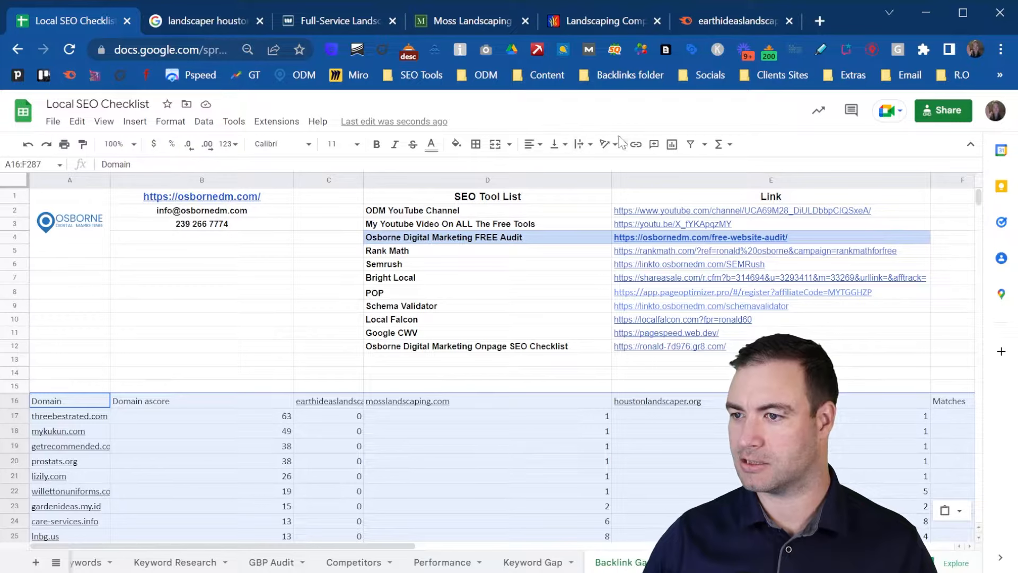
left_click(542, 145)
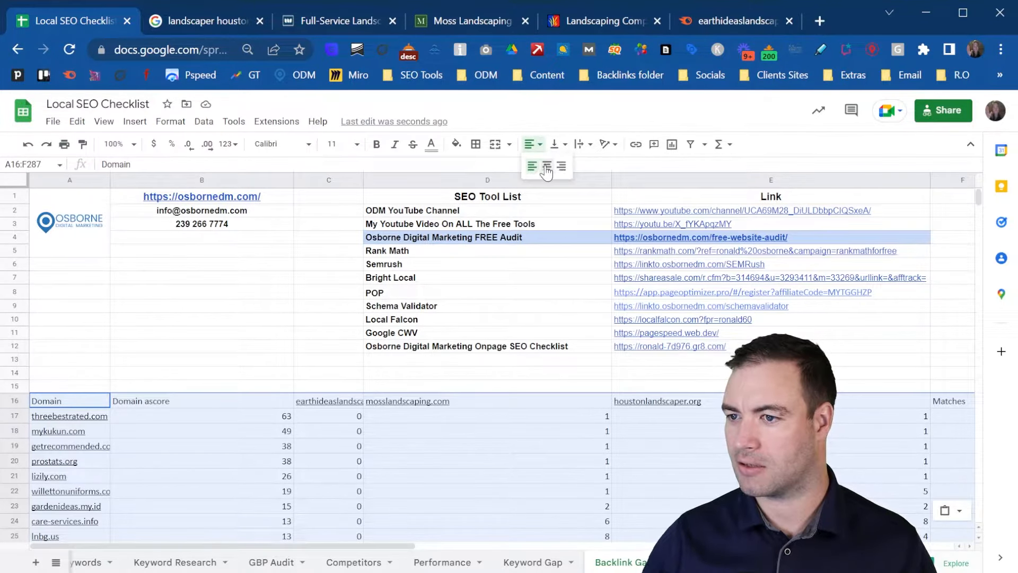
left_click(546, 169)
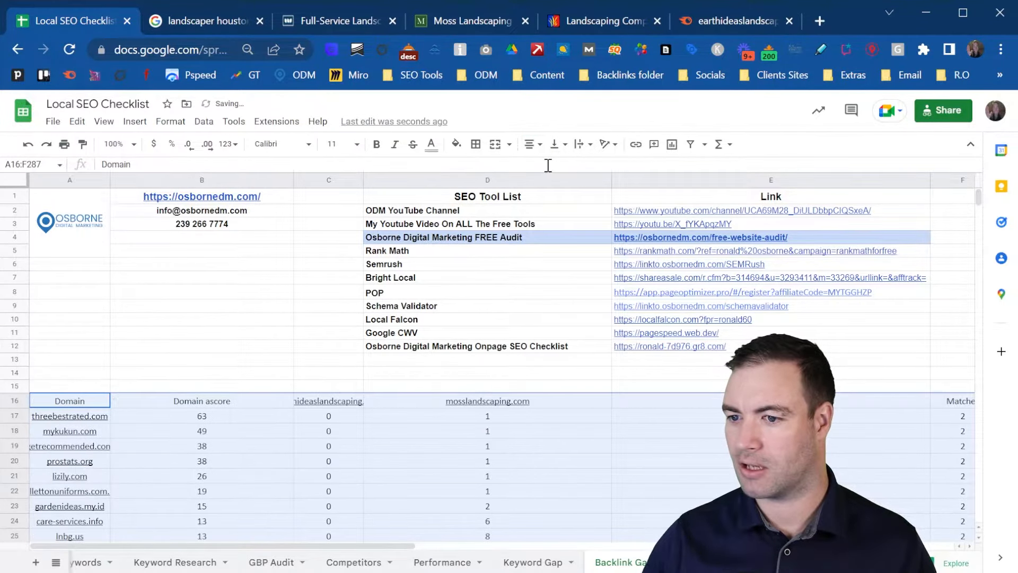
- Make header row 16 of the backlink data bold and widen column C to fit the earthideaslandscaping.com heading
left_click(15, 400)
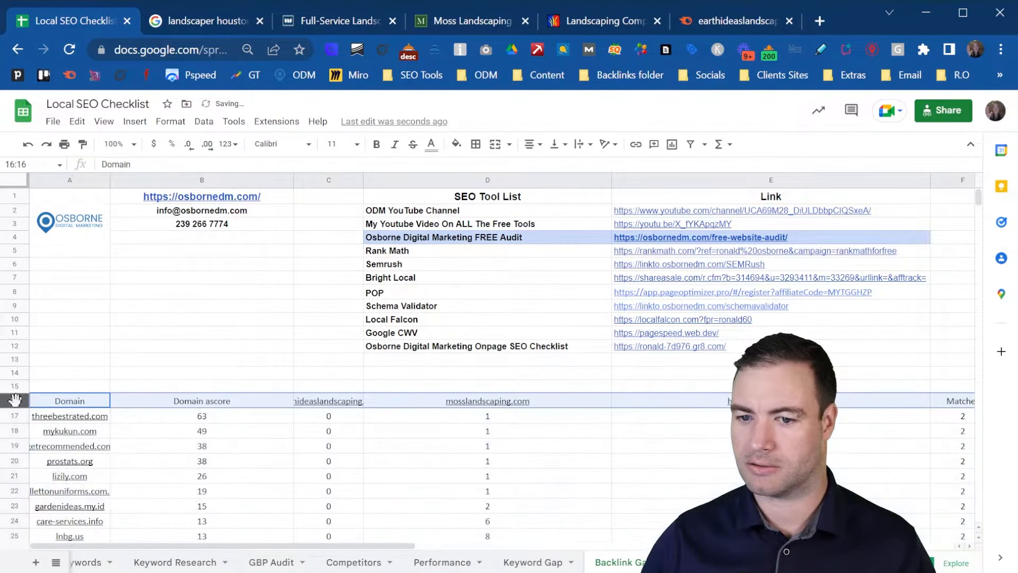
left_click(378, 148)
left_click(242, 438)
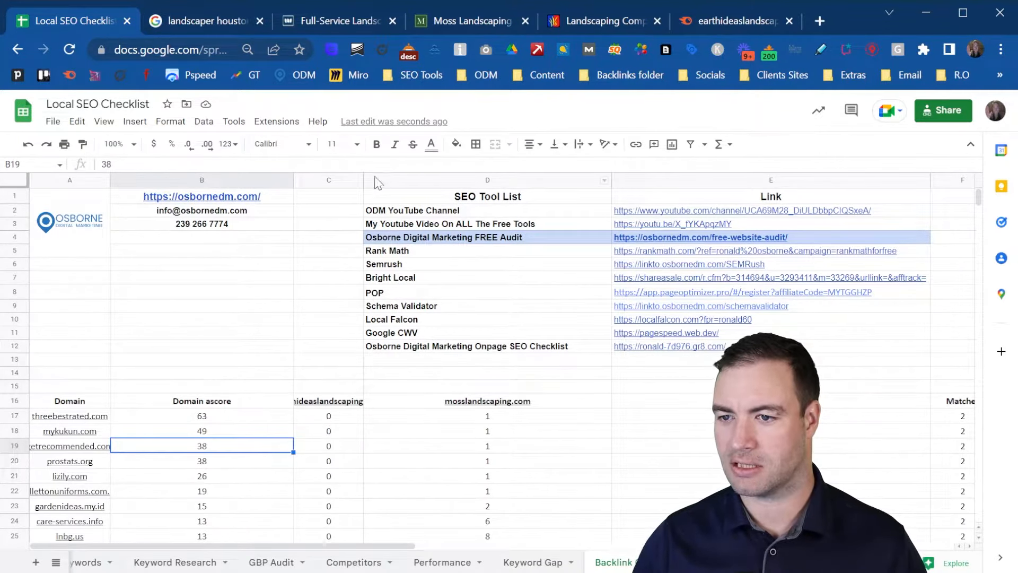
left_click_drag(362, 181, 403, 180)
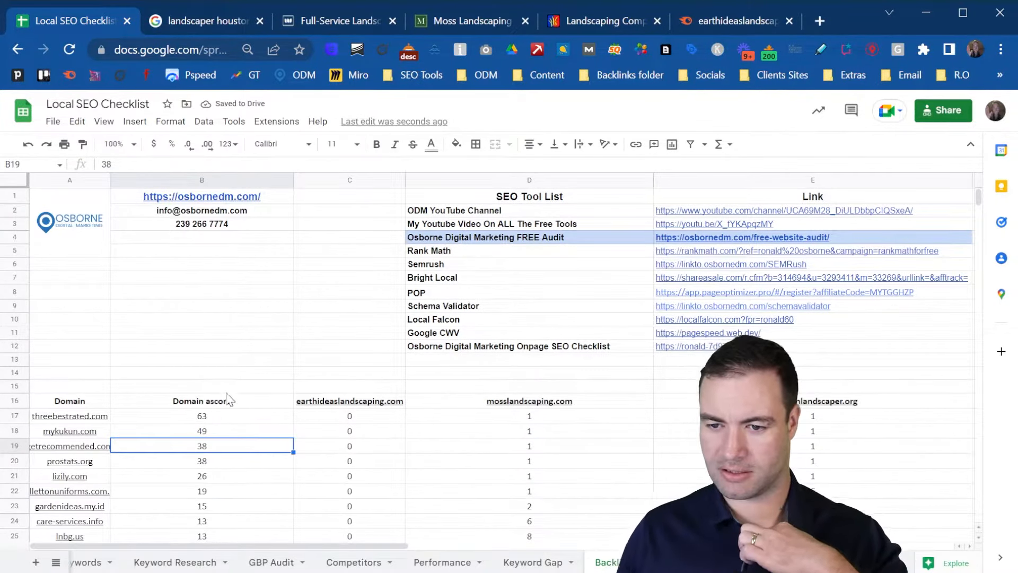
- Examine the pasted backlink gap rows, comparing each domain's links for gardenideas.my.id and care-services.info
scroll(350, 387, "down", 4)
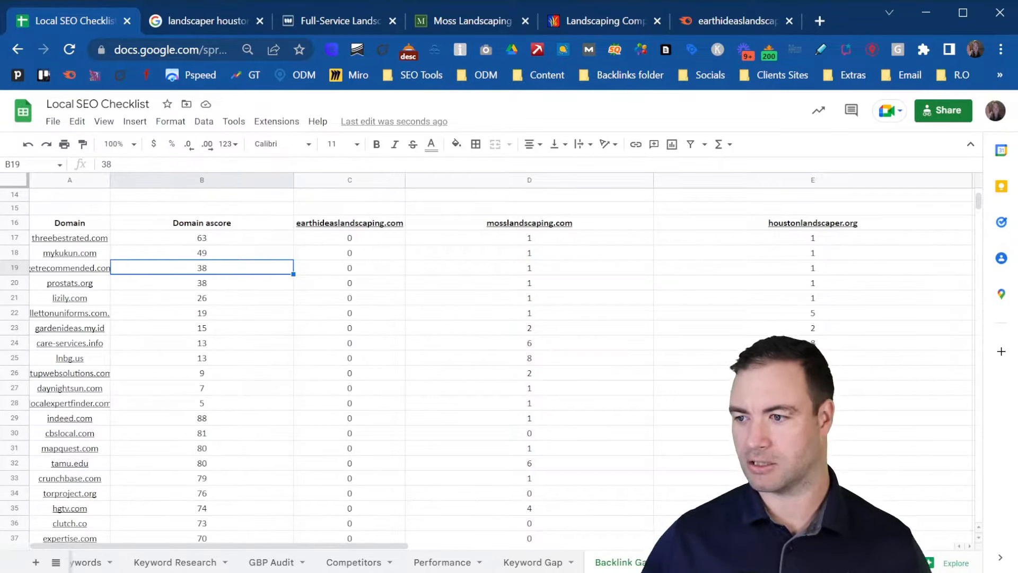
left_click(15, 327)
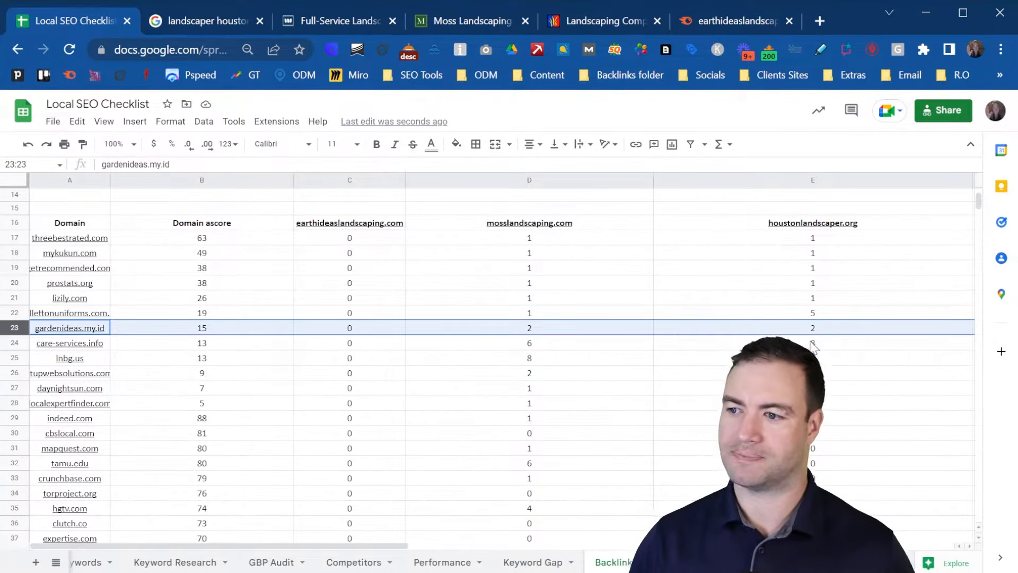
left_click(15, 343)
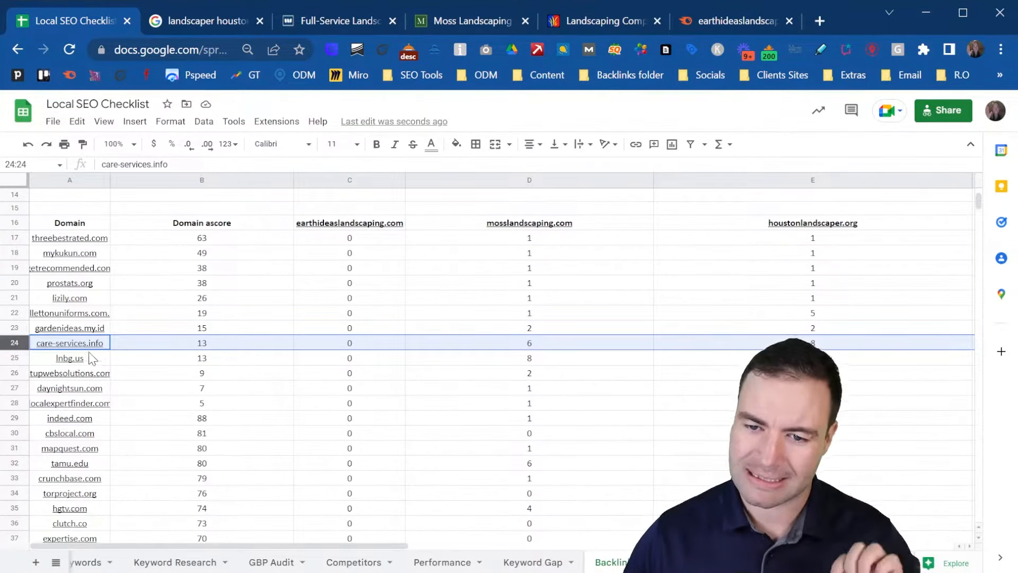
mouse_move(59, 351)
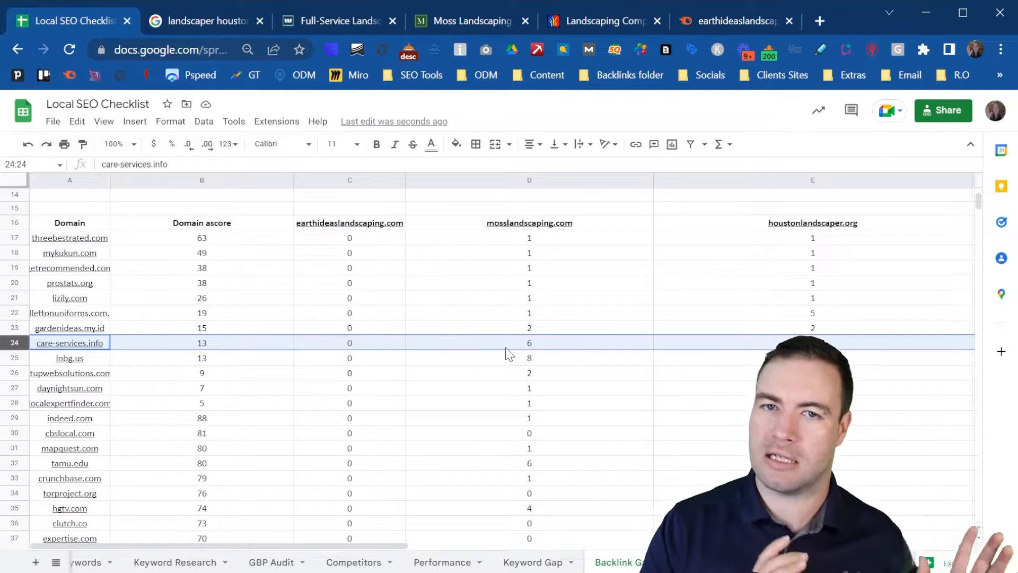
left_click(109, 344)
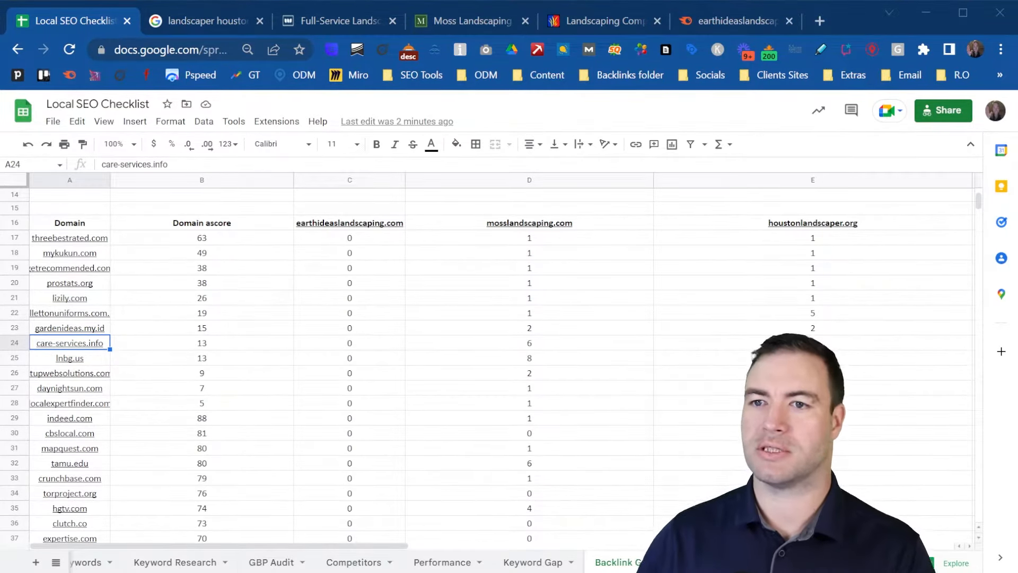
- Switch to the Google results tab, copy the query "landscaper houston" and run it as a regular web search from the Google home page
left_click(187, 9)
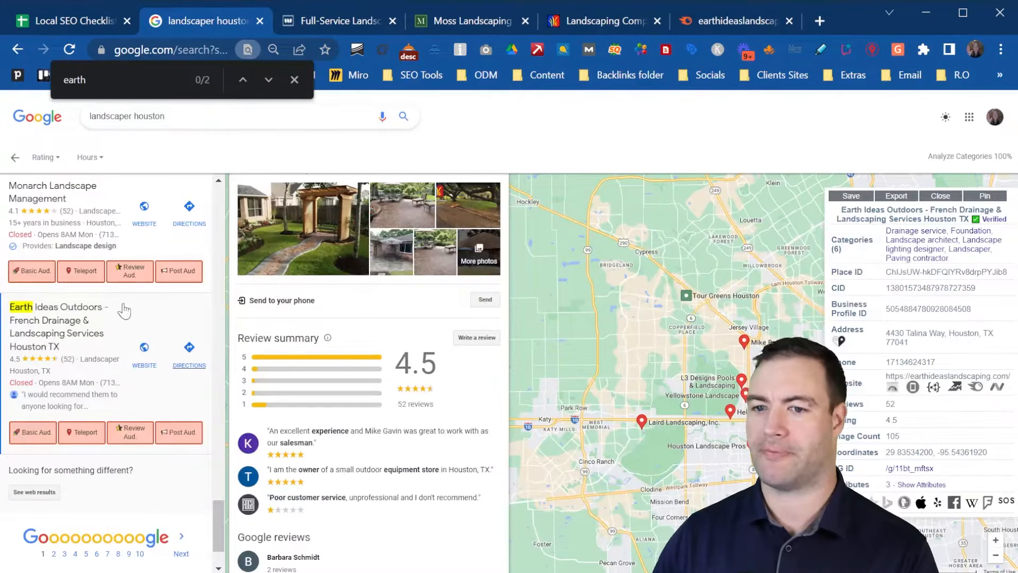
left_click_drag(209, 118, 78, 117)
key("ctrl+c")
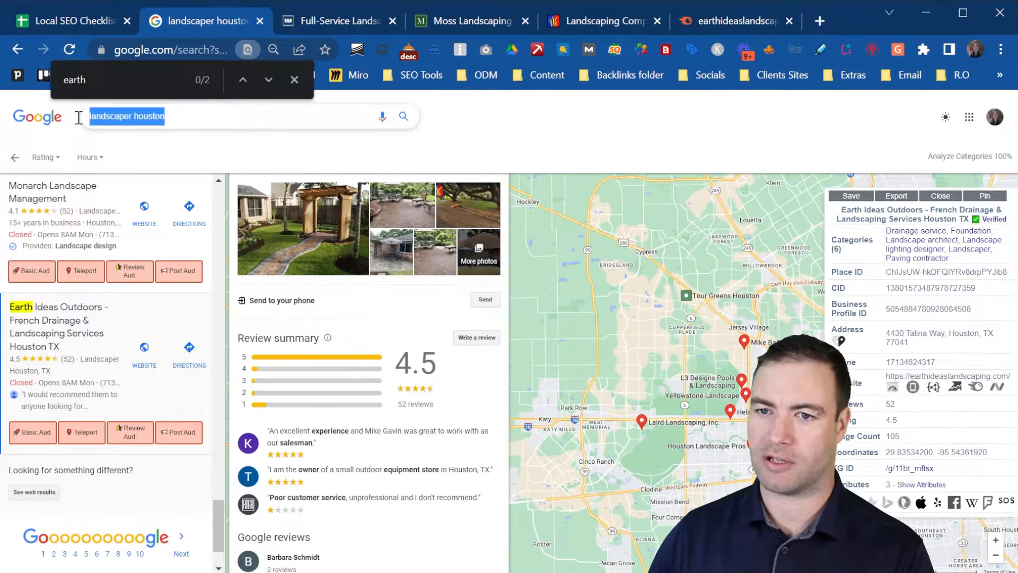
left_click(23, 126)
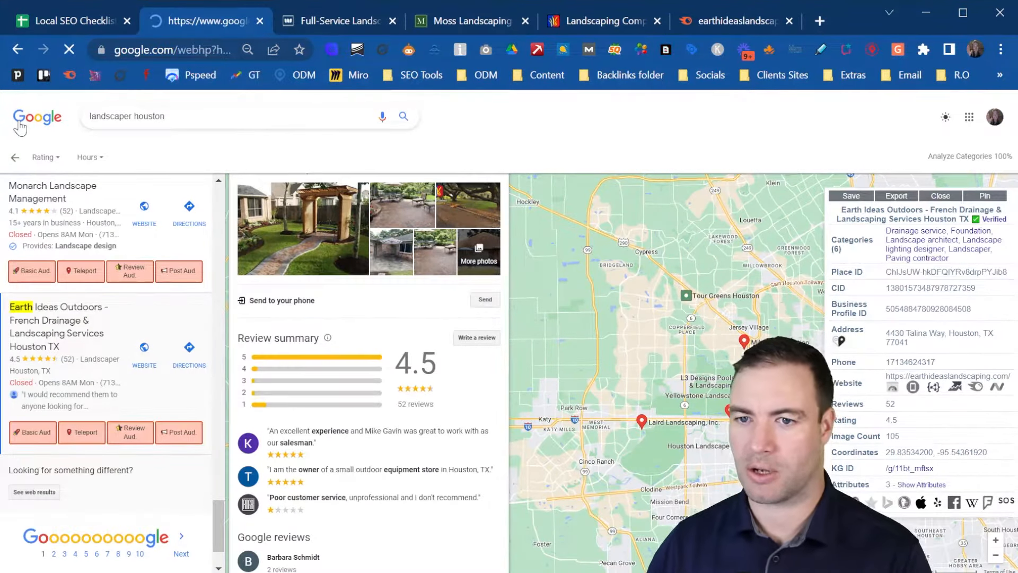
key("ctrl+v")
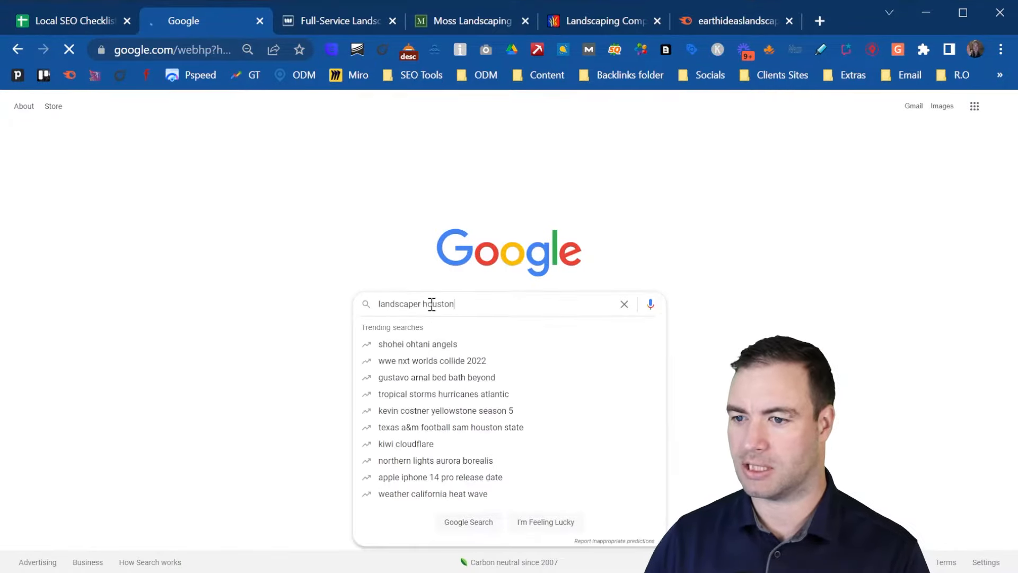
key("Return")
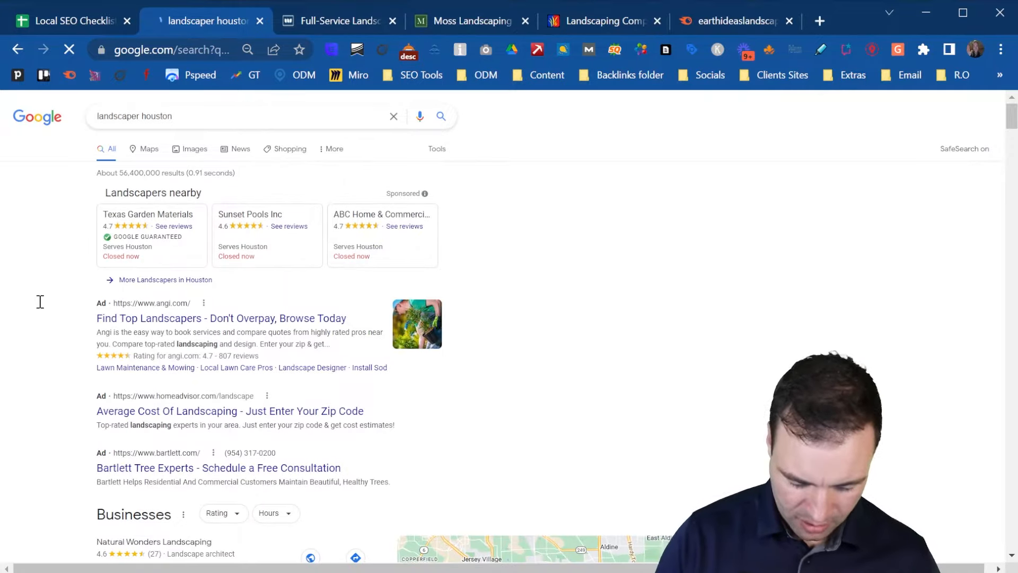
- Search the results page for "earth" and locate the organic listing of earthideaslandscaping.com
key("ctrl+f")
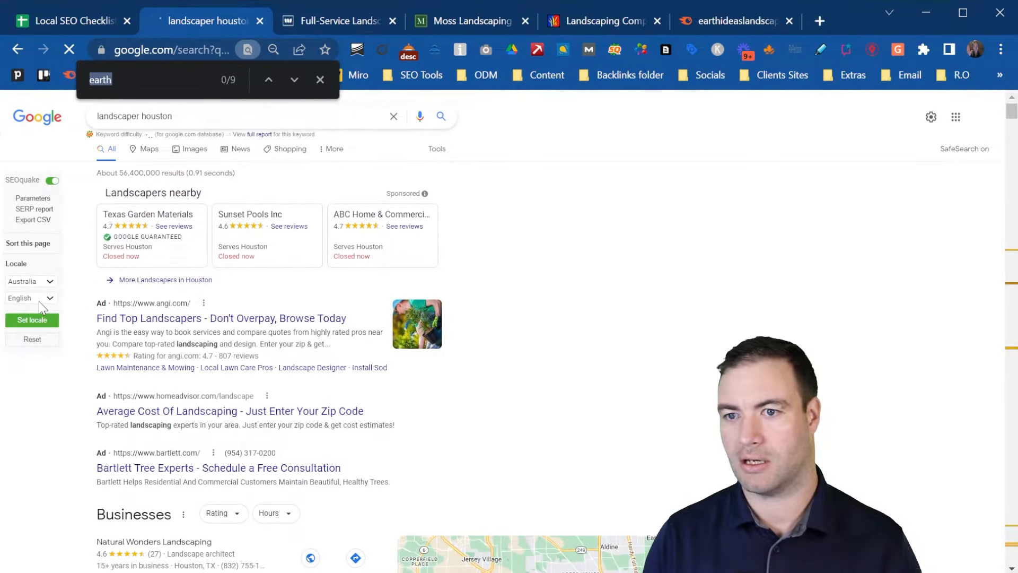
key("Return")
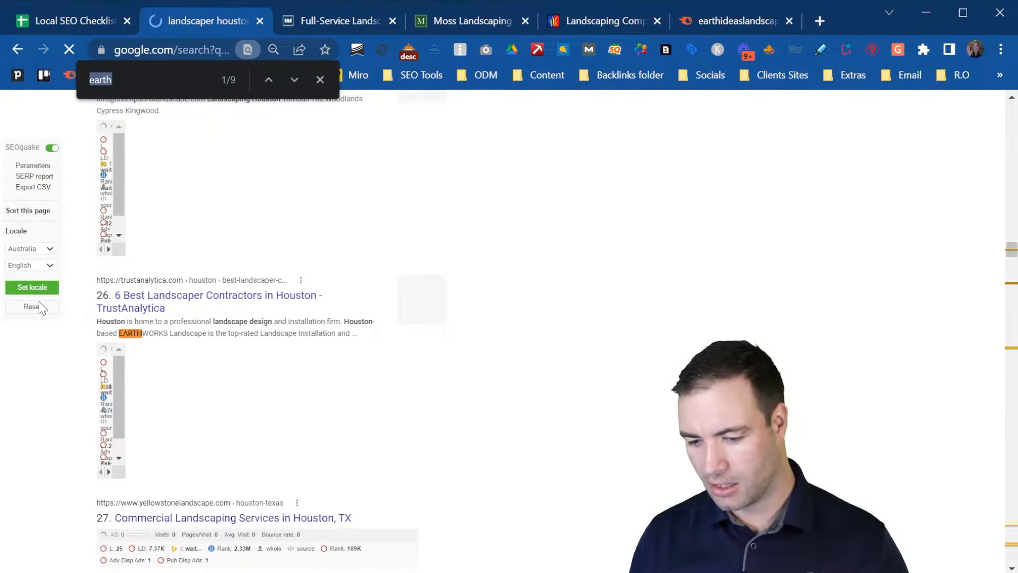
key("Return")
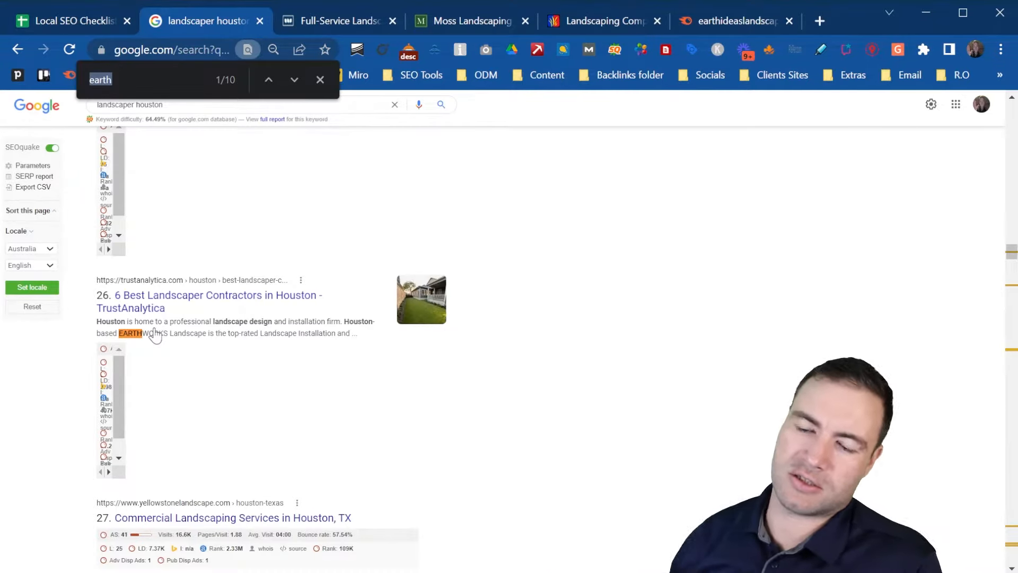
scroll(209, 408, "down", 9)
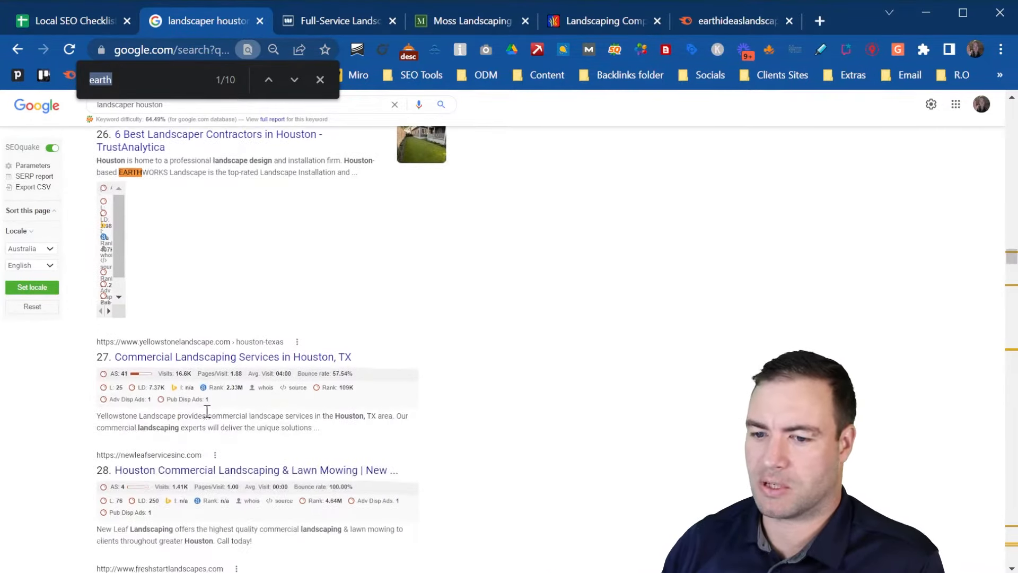
scroll(231, 410, "down", 10)
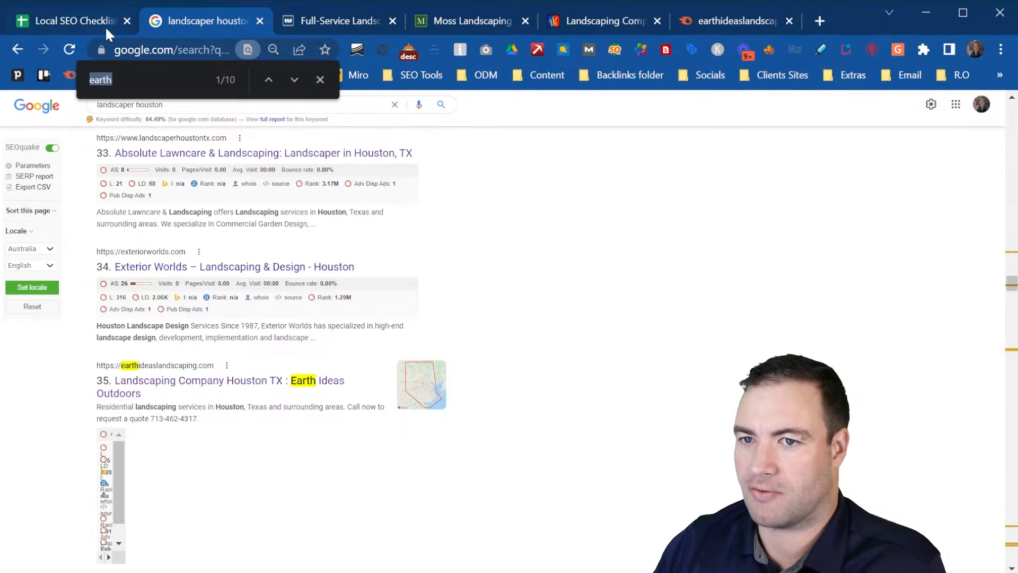
- Return to the Local SEO Checklist spreadsheet and go to the Keyword Research sheet
left_click(91, 17)
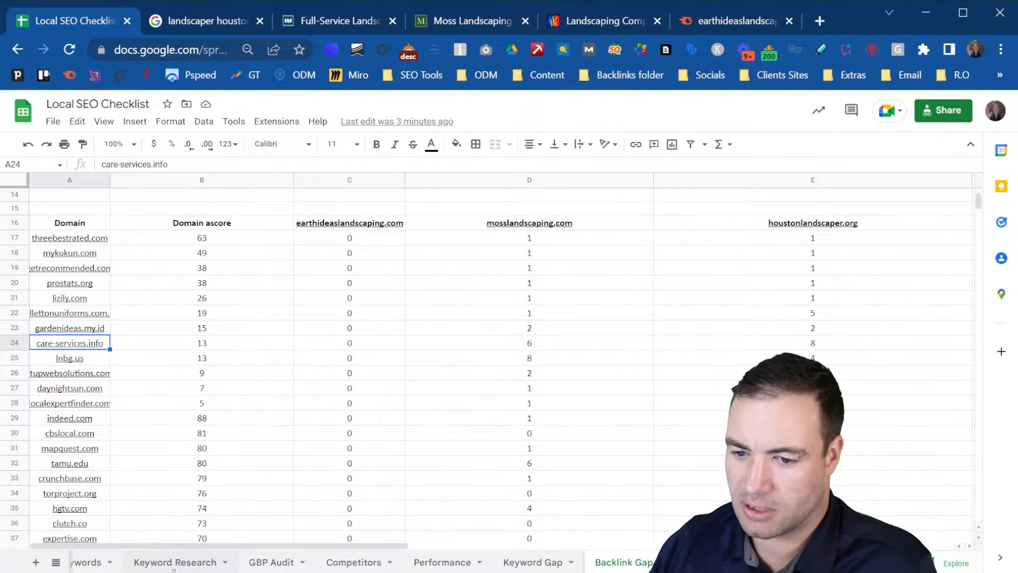
left_click(174, 568)
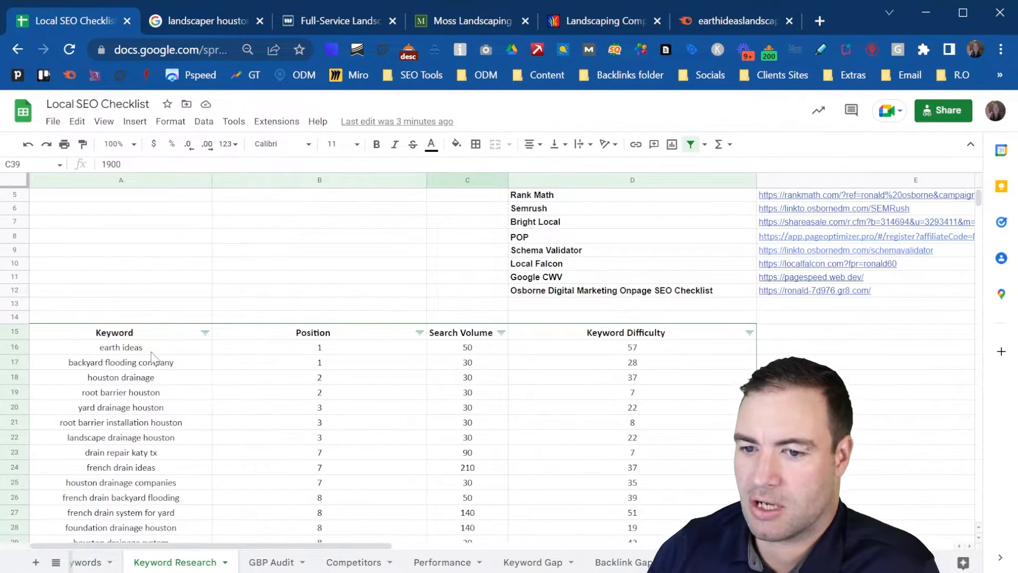
left_click(165, 289)
- Filter the Keyword column to text containing "landscaper houston" and check that keyword's position
left_click(205, 332)
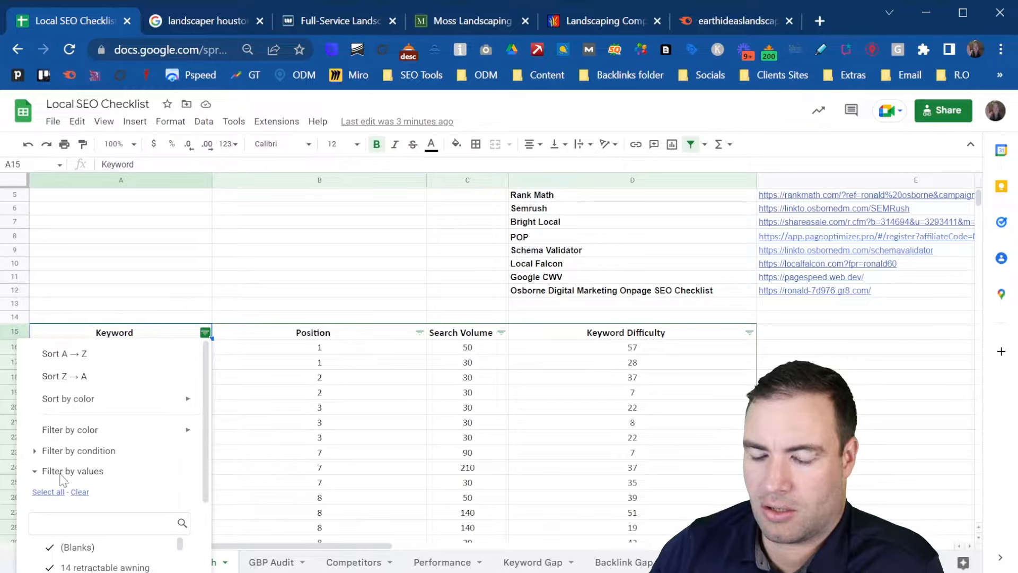
left_click(35, 472)
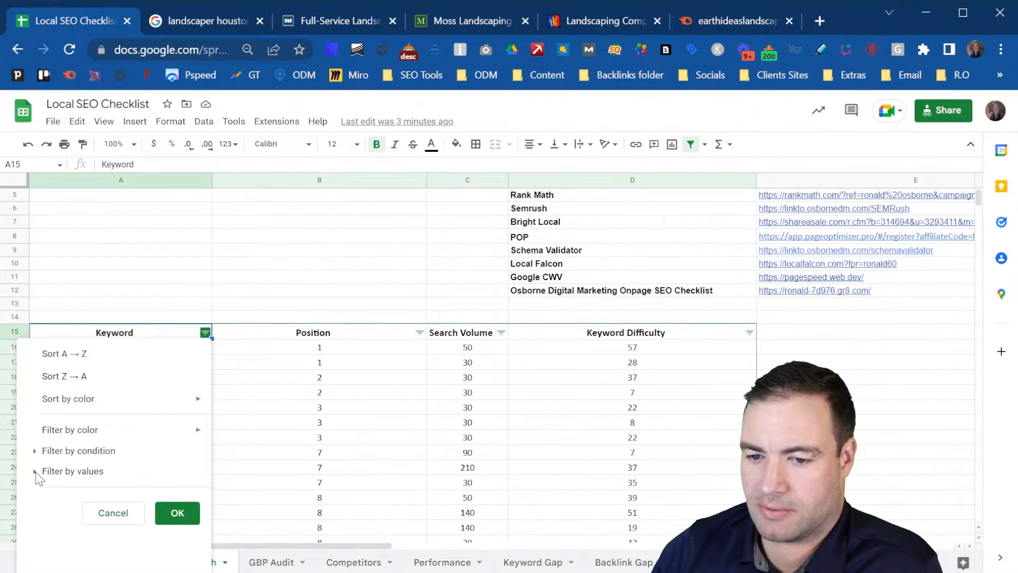
left_click(36, 472)
left_click(51, 451)
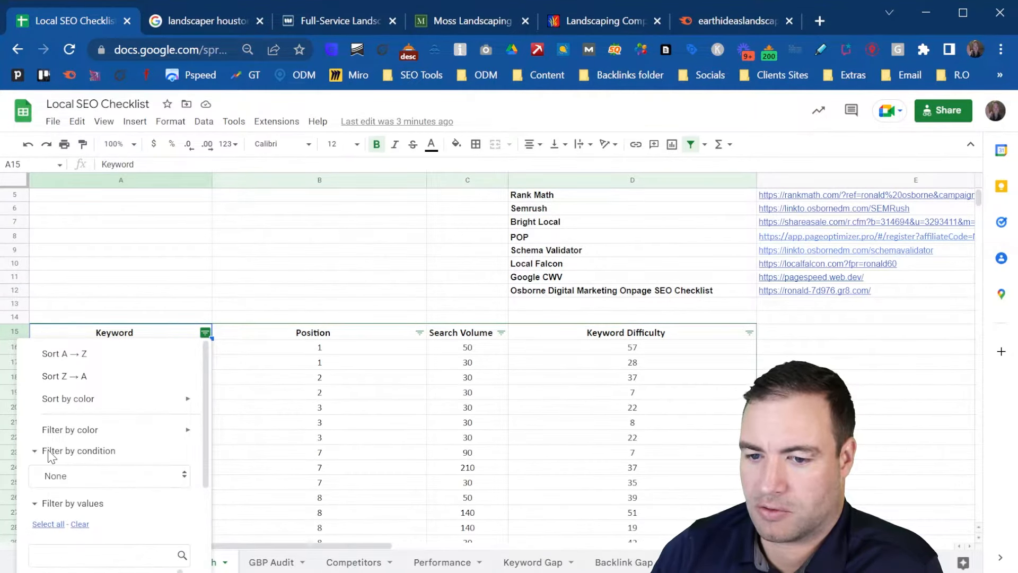
left_click(78, 479)
scroll(93, 556, "down", 1)
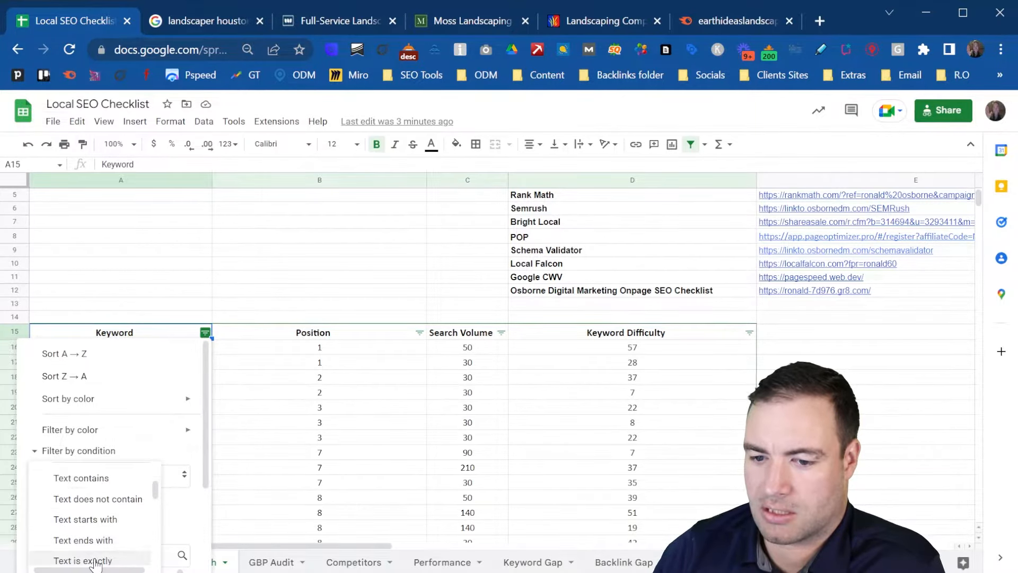
left_click(101, 482)
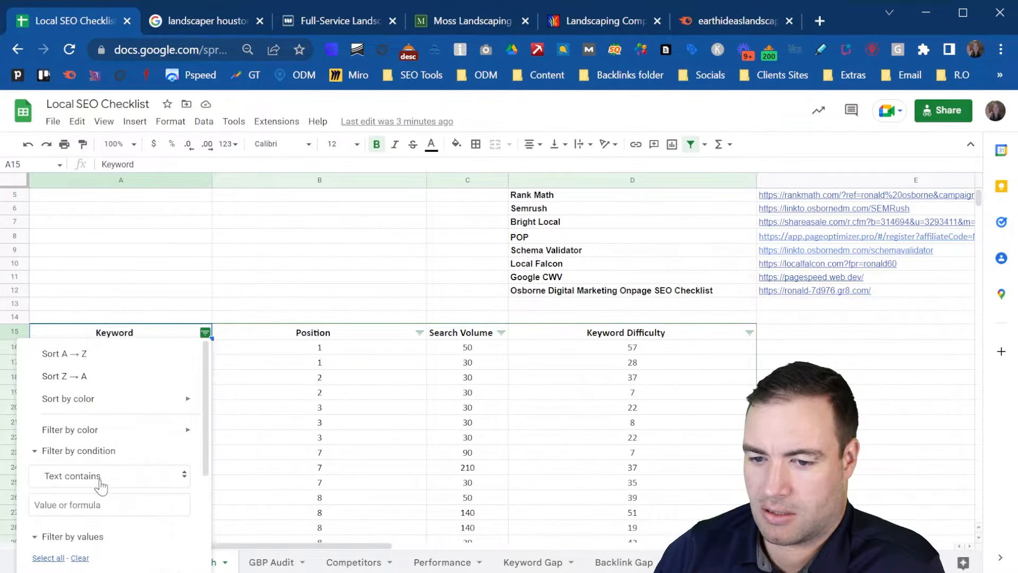
left_click(72, 504)
key("ctrl+v")
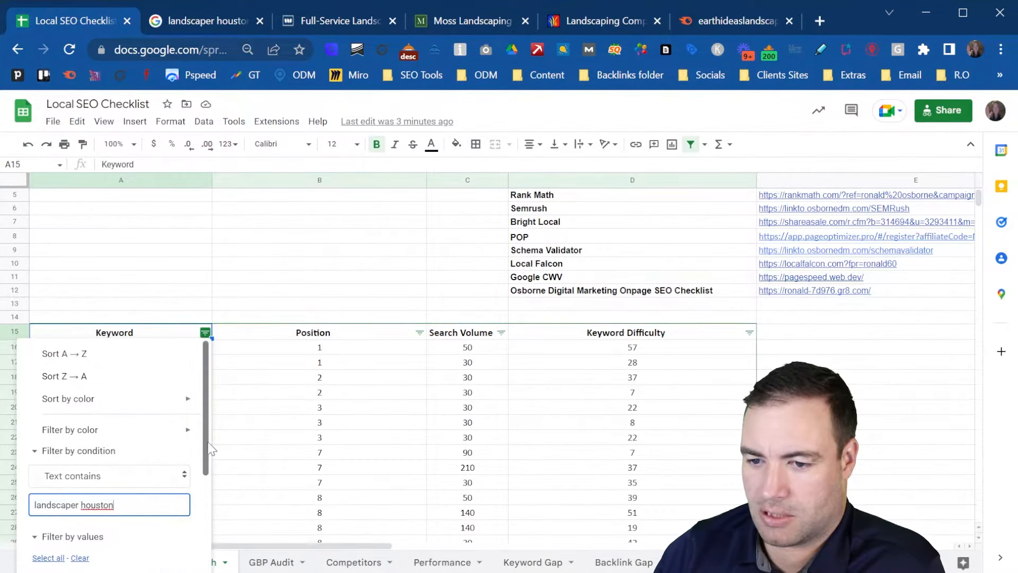
left_click_drag(206, 455, 205, 551)
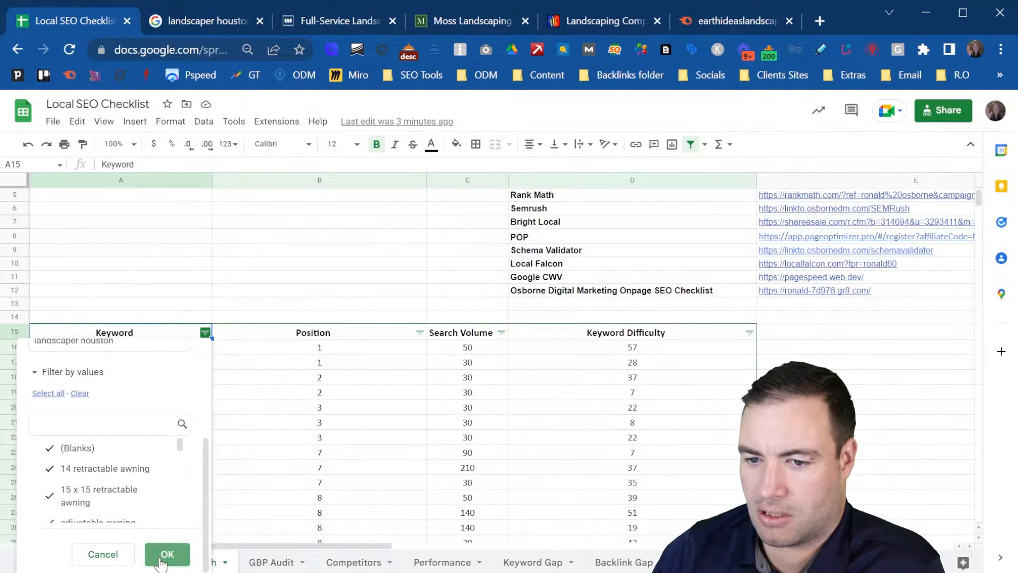
left_click(160, 558)
left_click(307, 406)
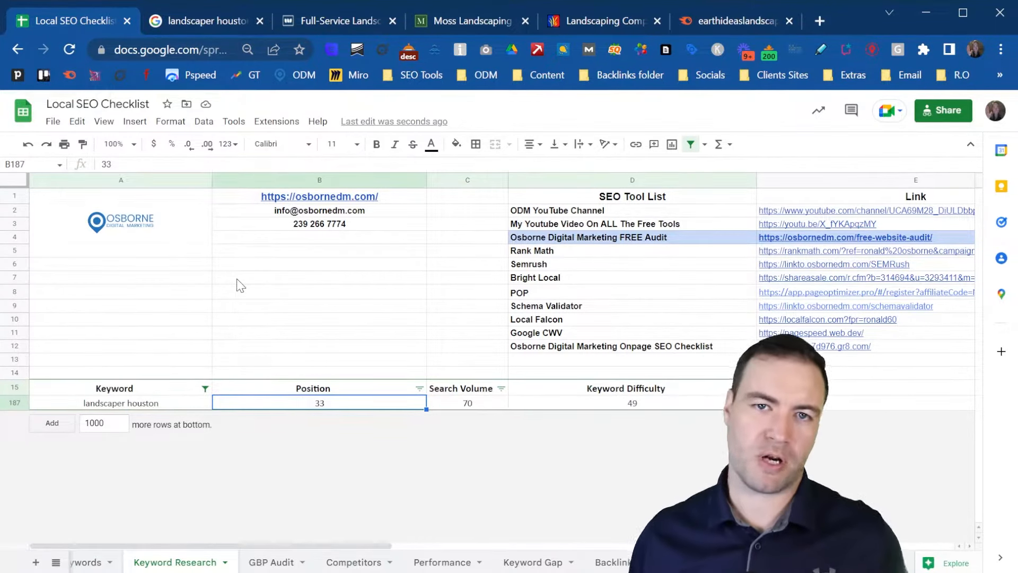
- Remove the text condition from the Keyword column filter by setting it to None
left_click(205, 388)
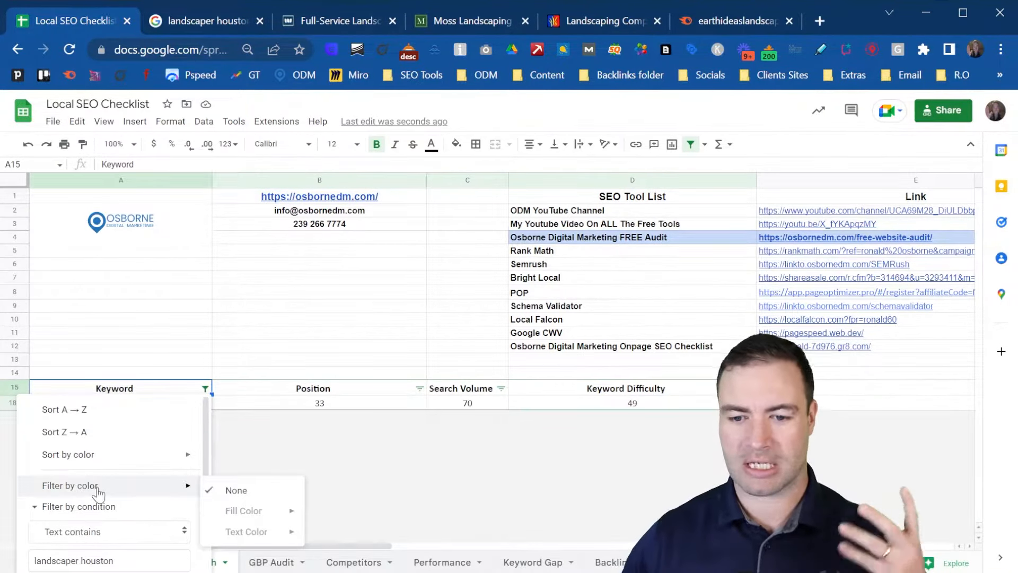
scroll(104, 504, "down", 3)
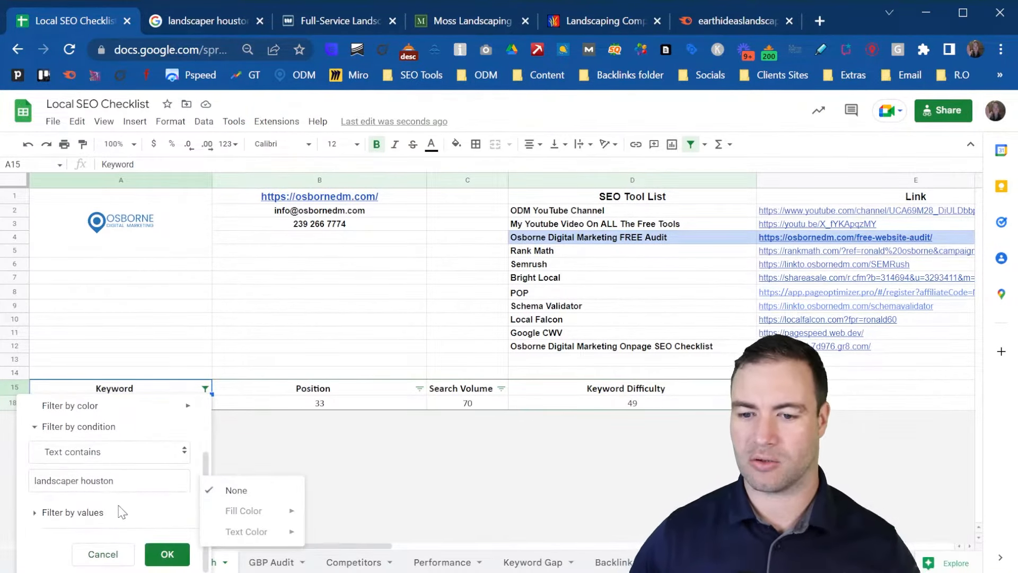
left_click(120, 450)
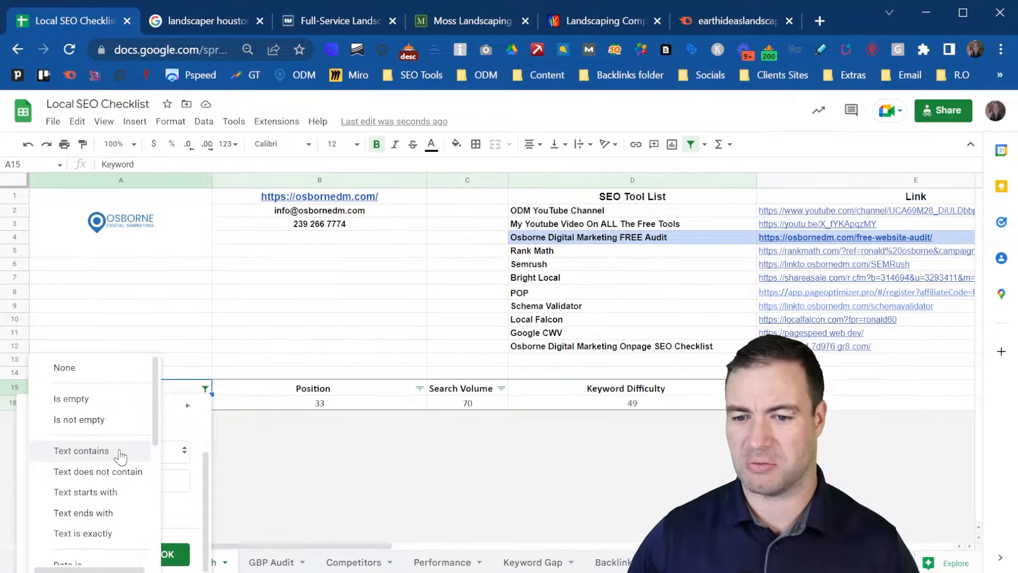
left_click(80, 371)
left_click(169, 555)
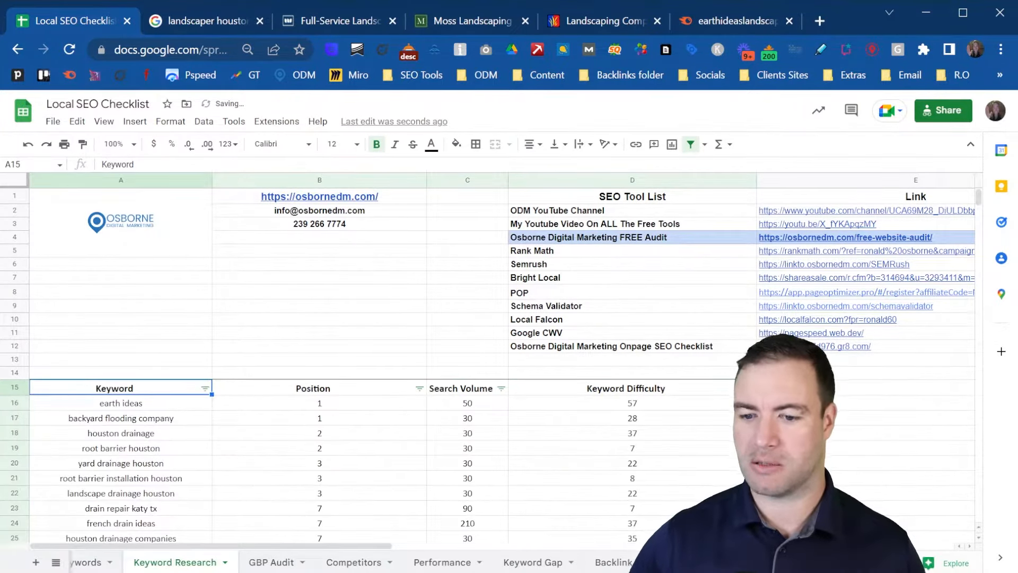
- On the Local SEO Checklist sheet, mark the tasks Review Website - SEMRUSH and Review On Google as completed
left_click(882, 563)
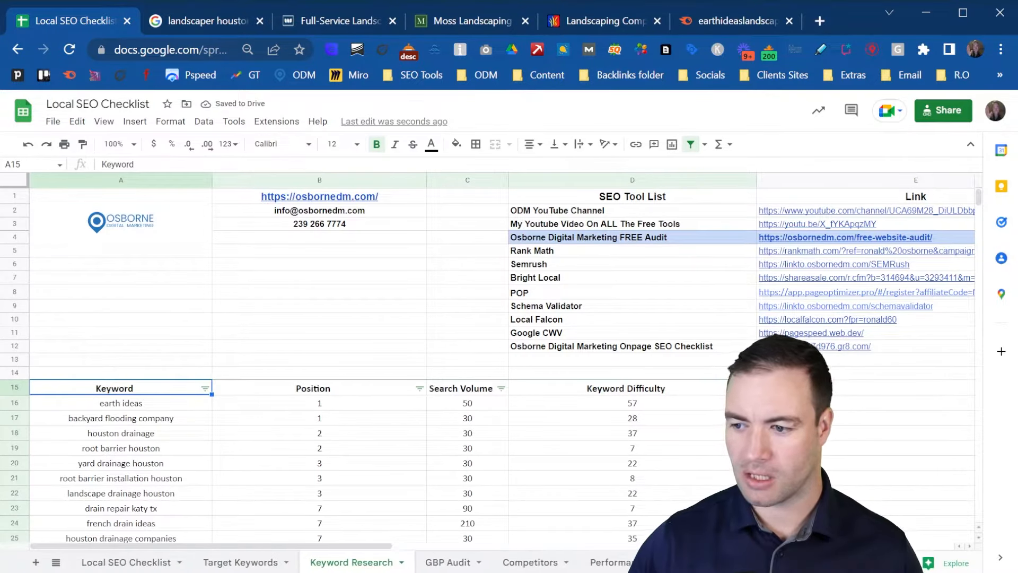
left_click(118, 562)
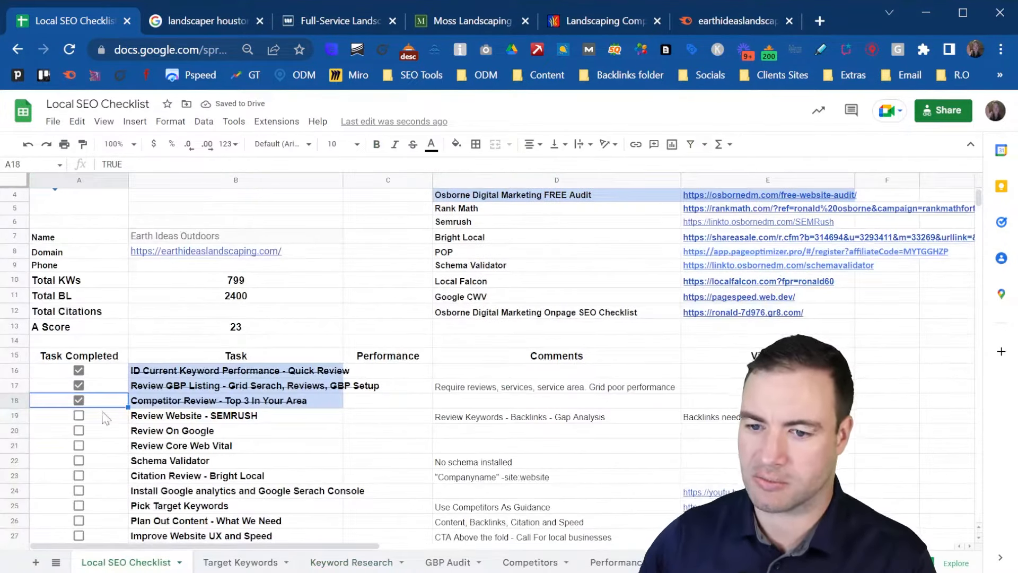
left_click(79, 416)
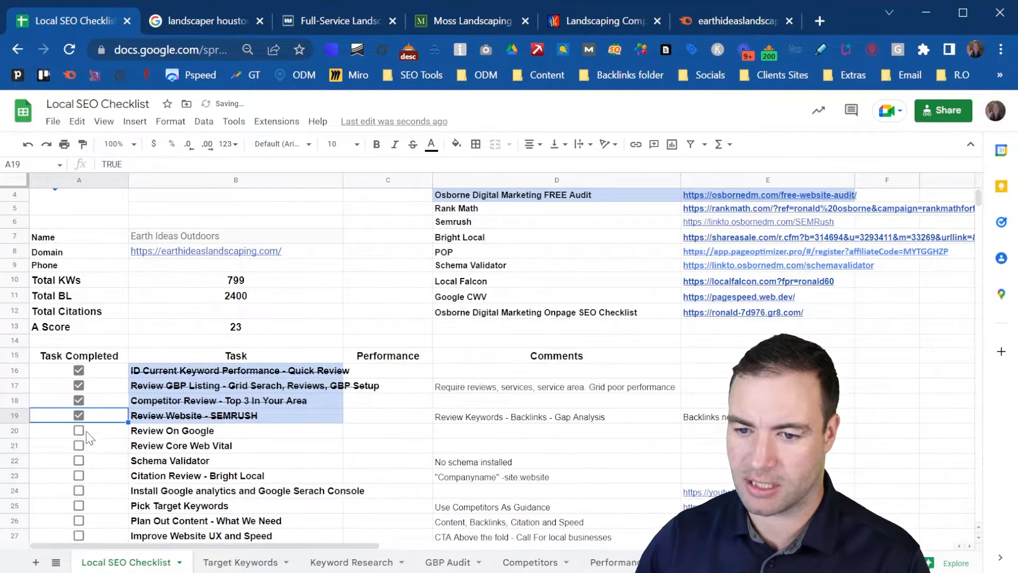
left_click(79, 431)
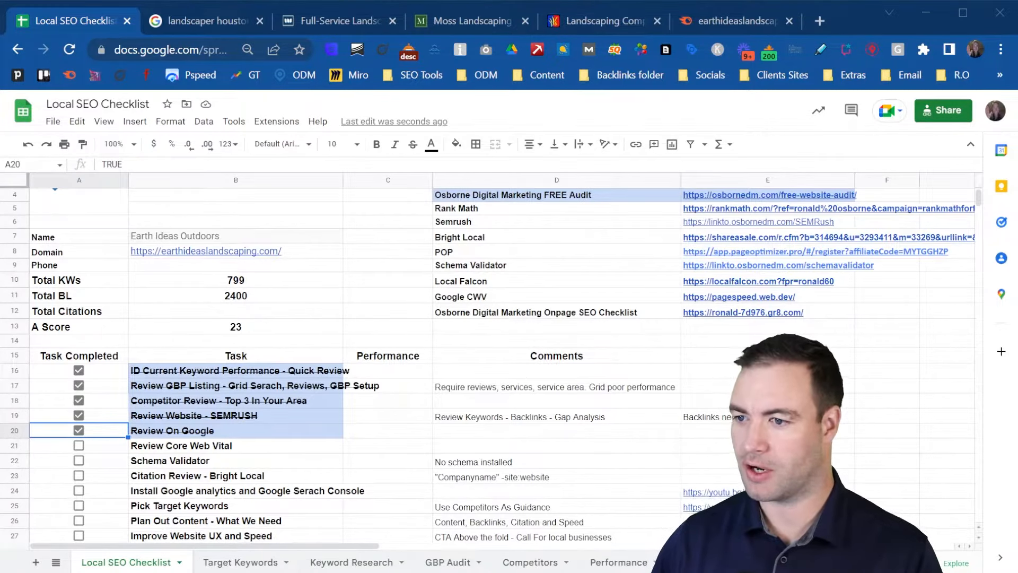
- Follow the Google CWV link in the SEO tool list to open pagespeed.web.dev
left_click(527, 298)
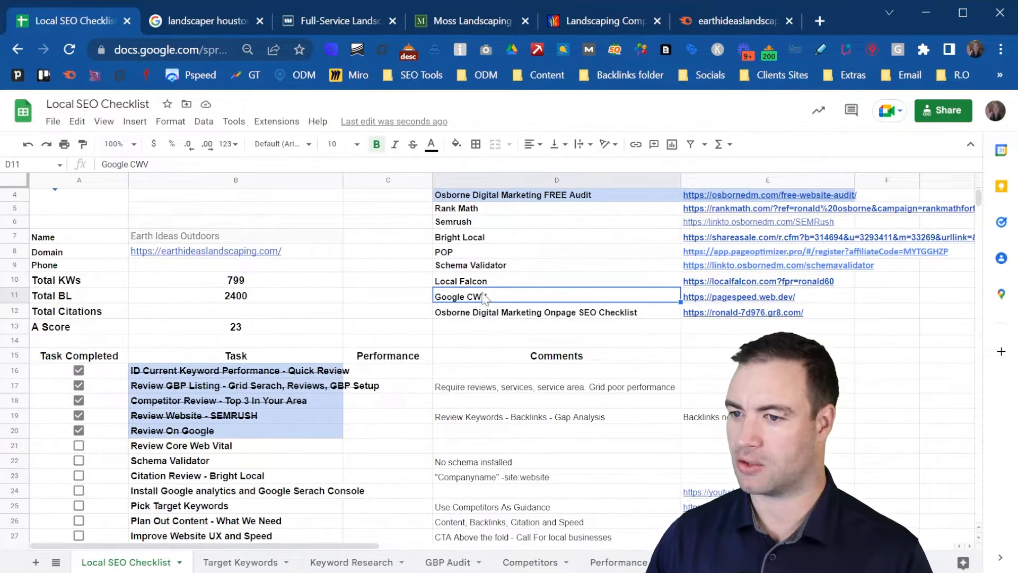
left_click(763, 298)
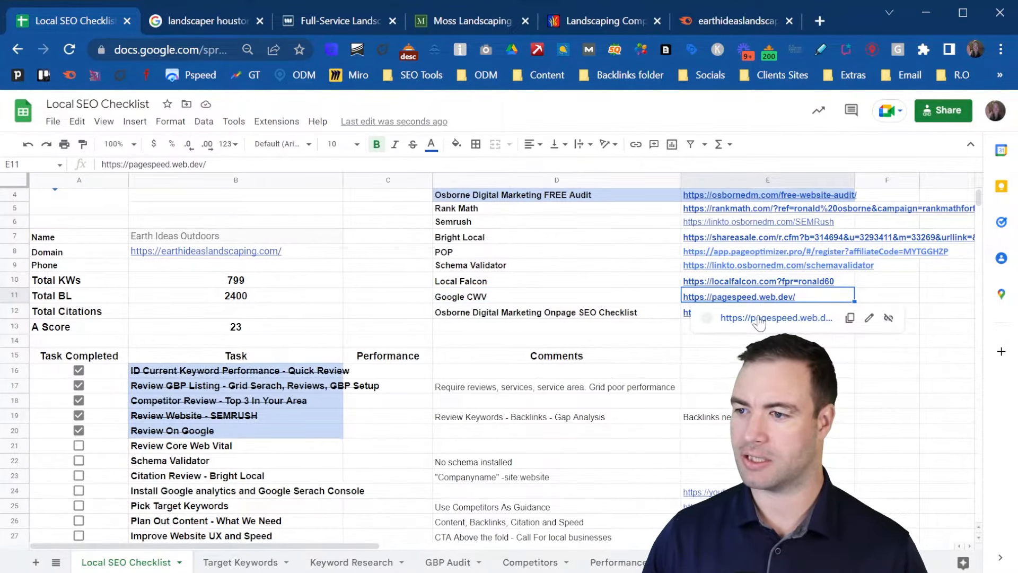
left_click(761, 318)
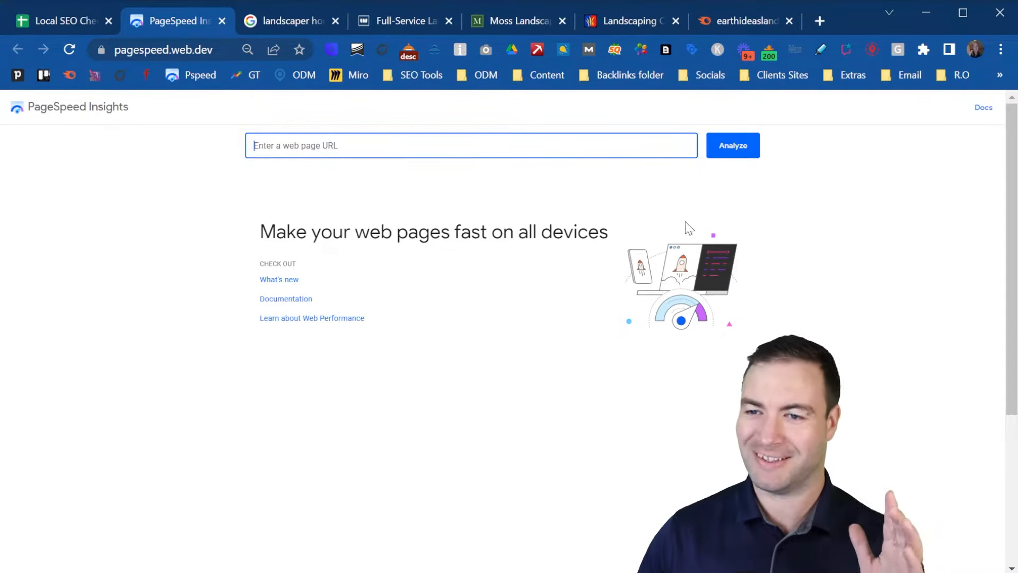
left_click(609, 21)
left_click(193, 50)
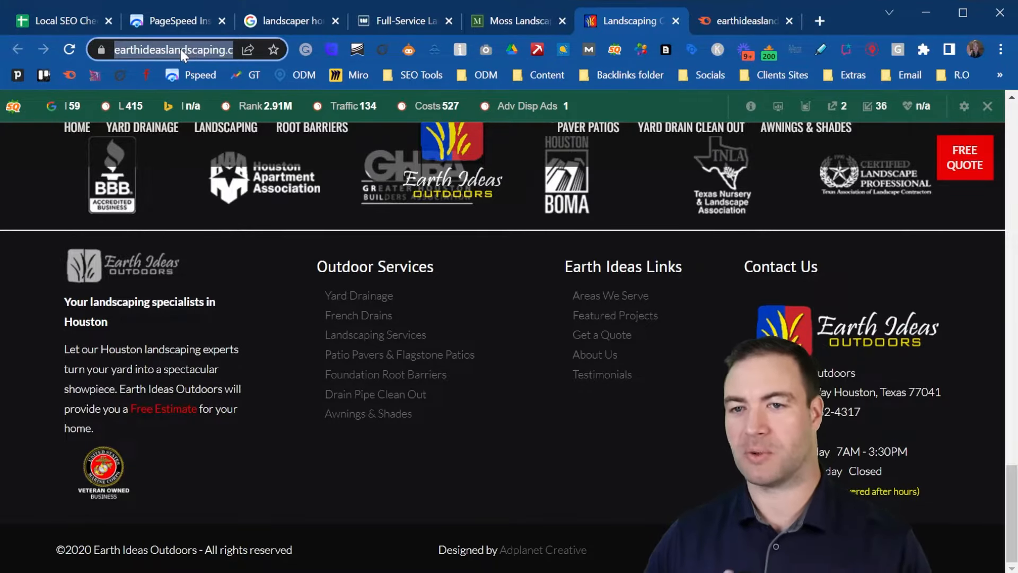
left_click(65, 22)
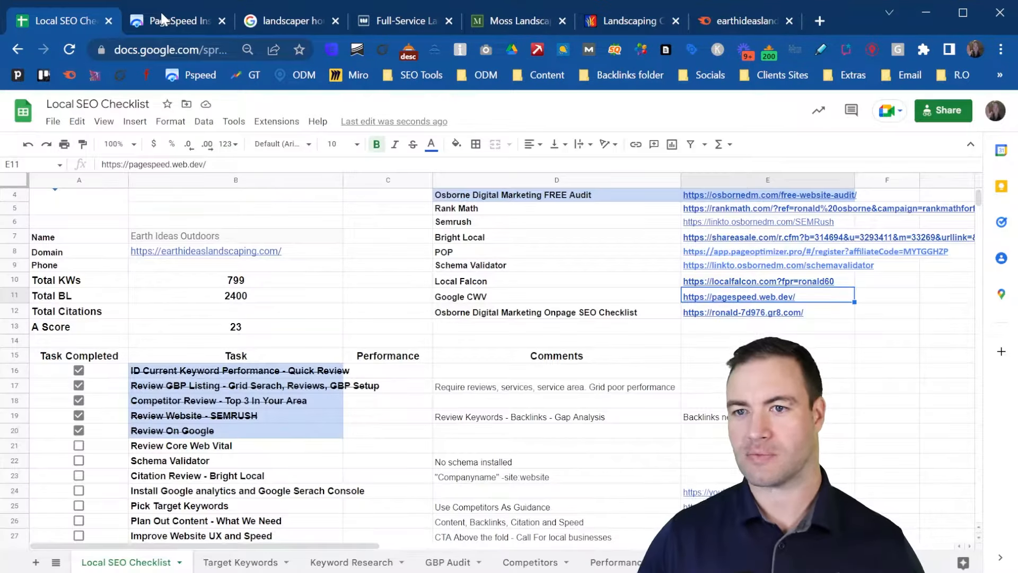
left_click(161, 20)
left_click(354, 144)
type("https://earthideaslandscaping.com/")
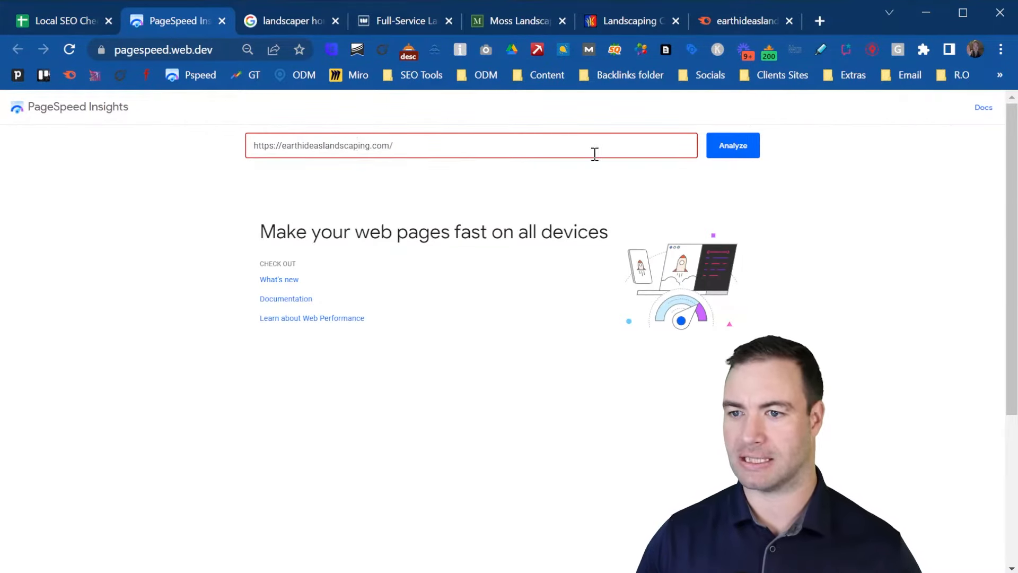
left_click(740, 149)
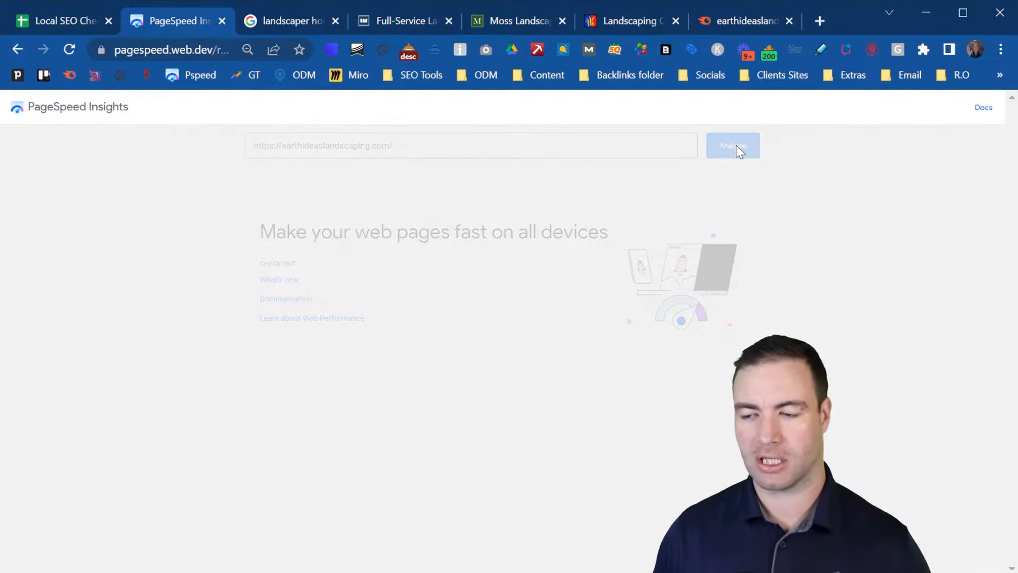
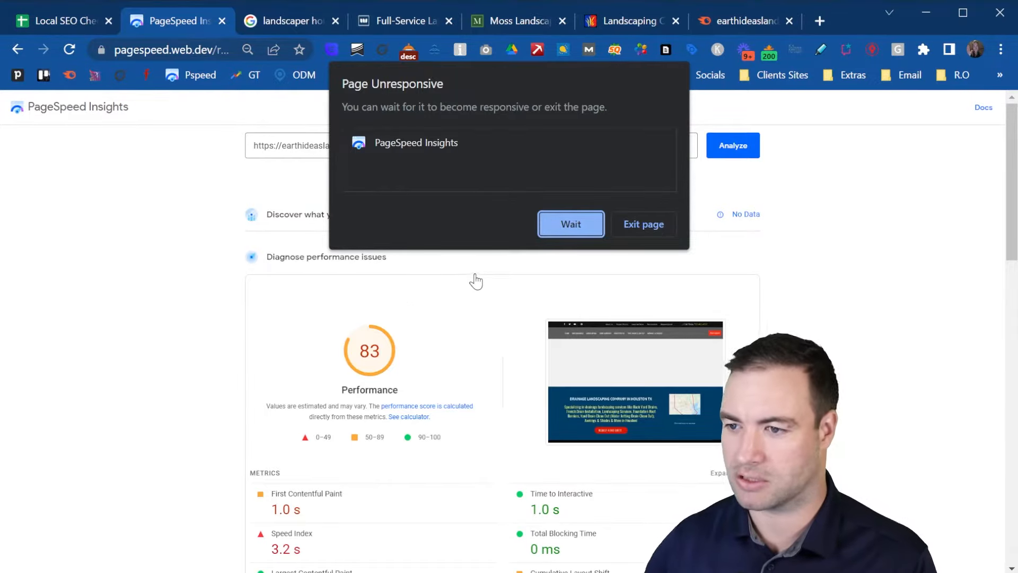
- Close the PageSpeed report, enter "failed" as the performance of Review Core Web Vital in the checklist, and mark that task completed
left_click(583, 228)
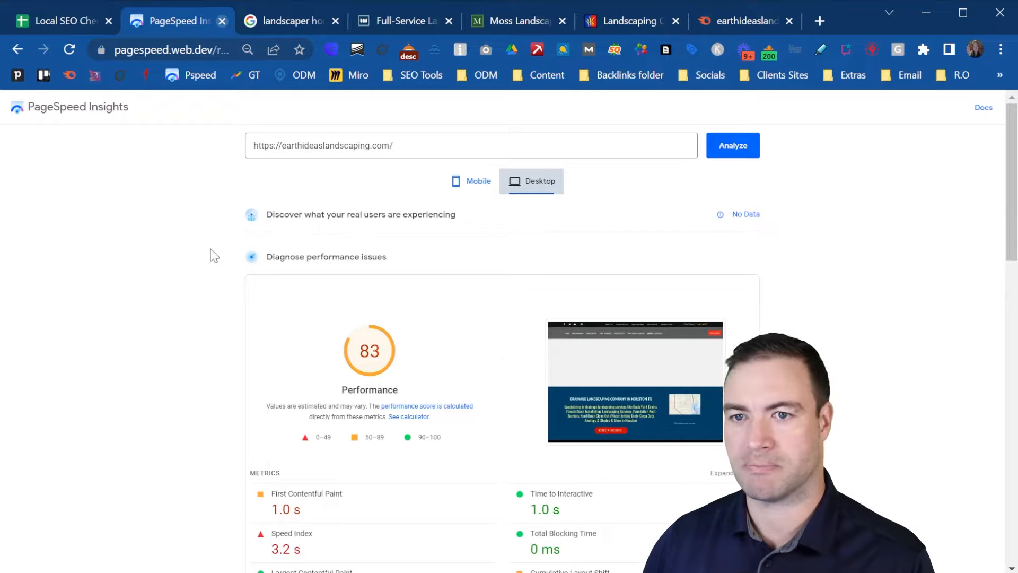
key("ctrl+w")
left_click(84, 20)
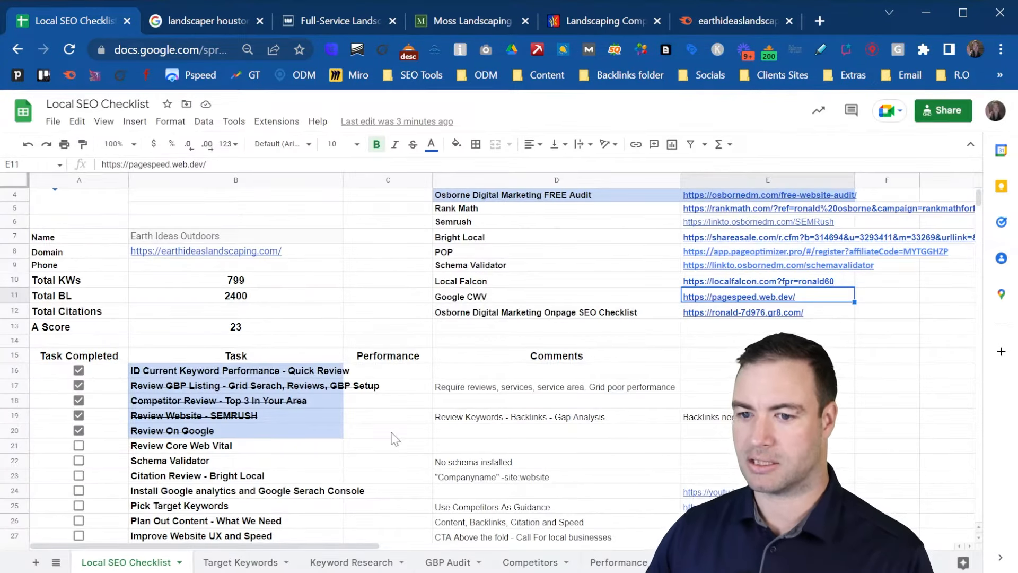
left_click(390, 447)
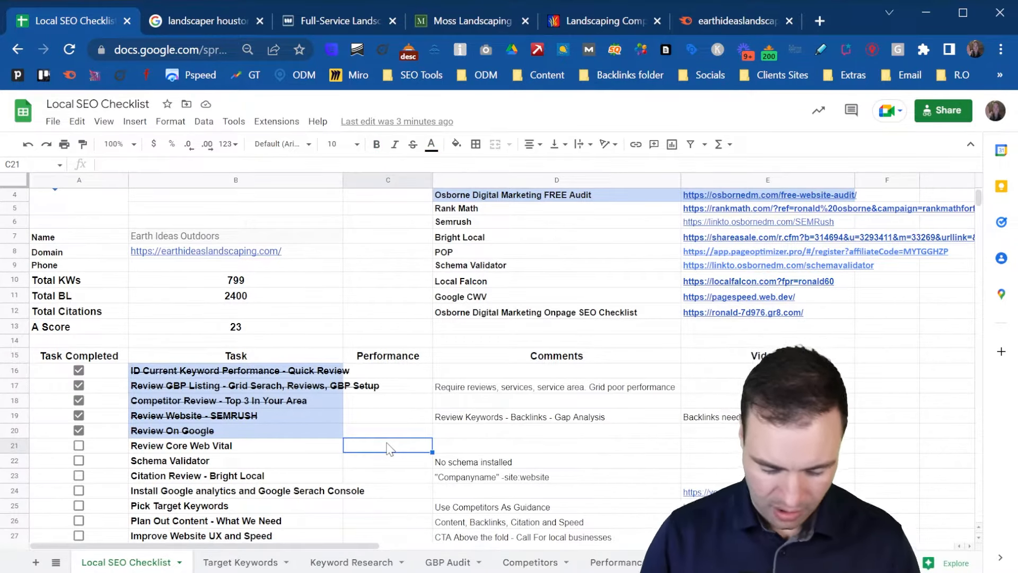
type("failed")
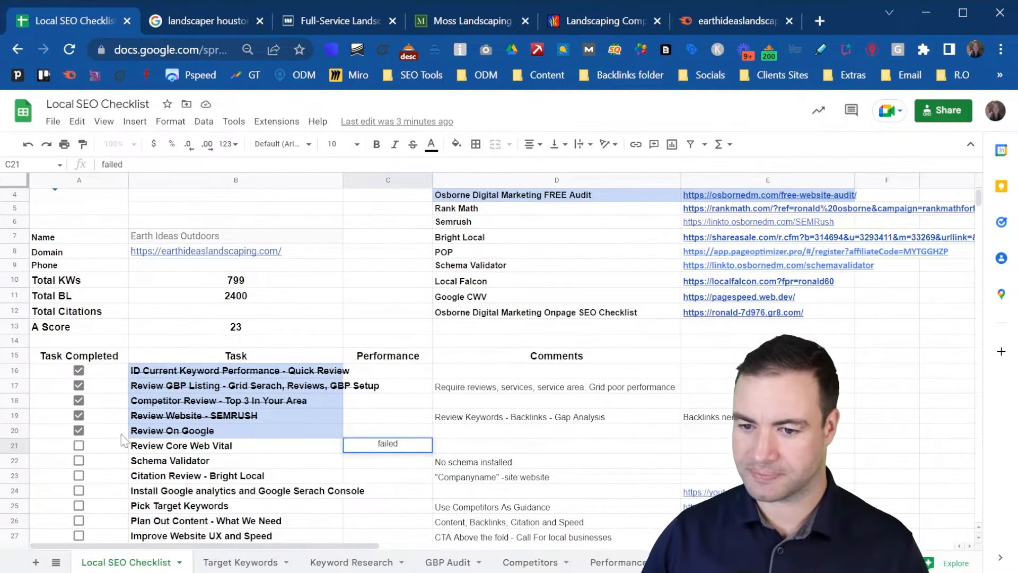
left_click(78, 445)
- On the monthly task sheet, enter "More reviews, more images GBP work, Improve CWV," as the task for month 1
scroll(316, 434, "down", 3)
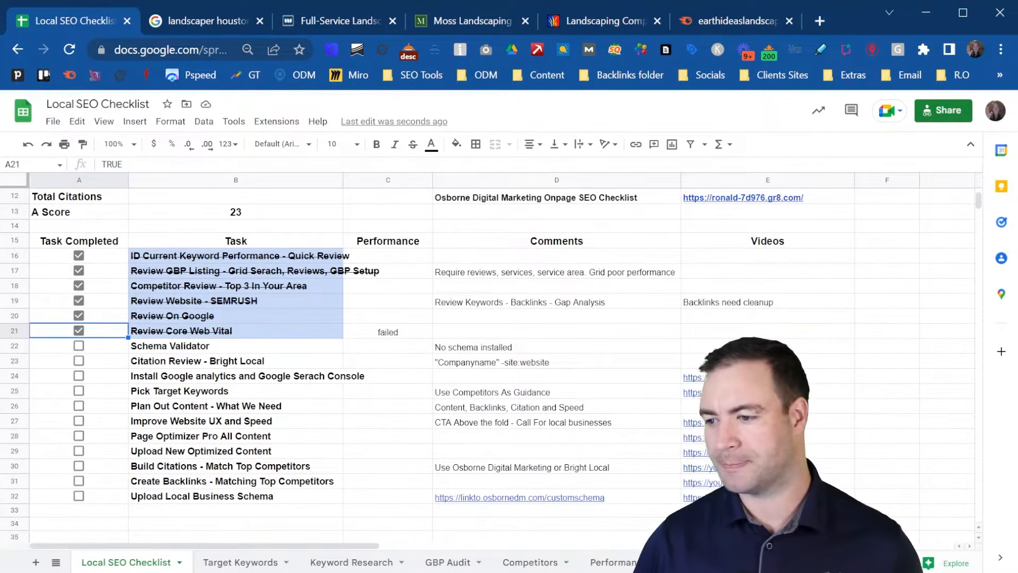
left_click(906, 562)
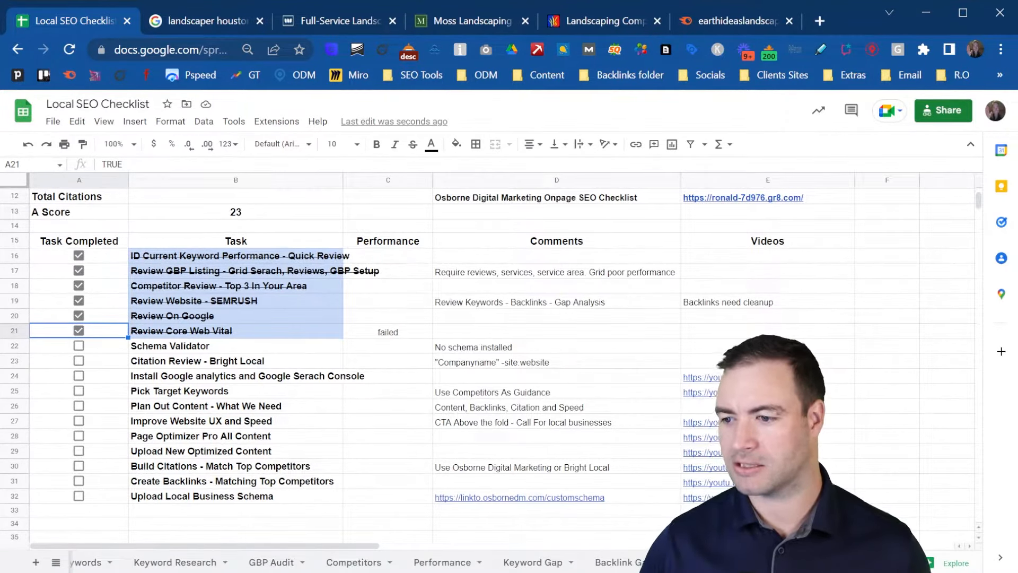
left_click(763, 562)
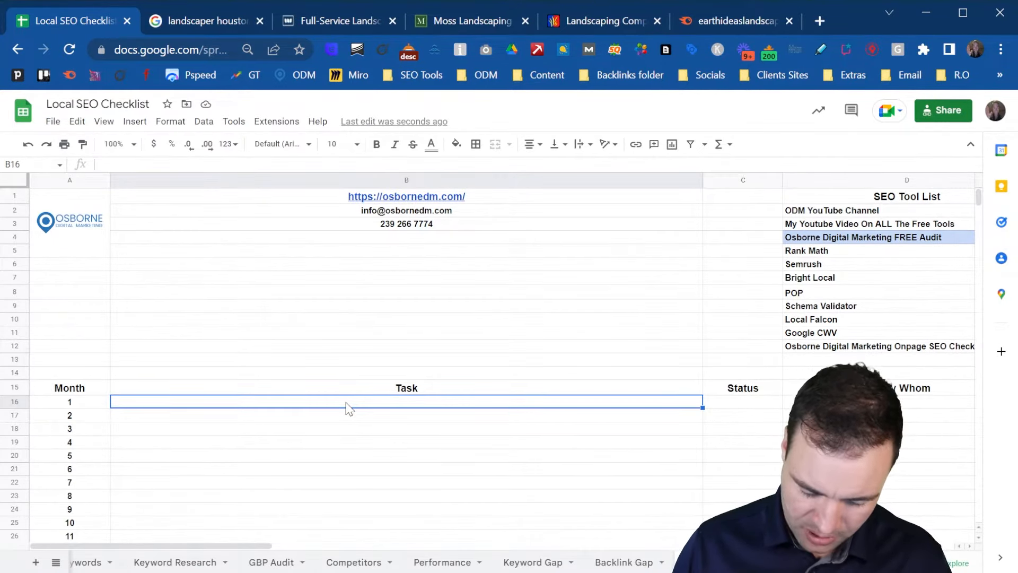
type("More ")
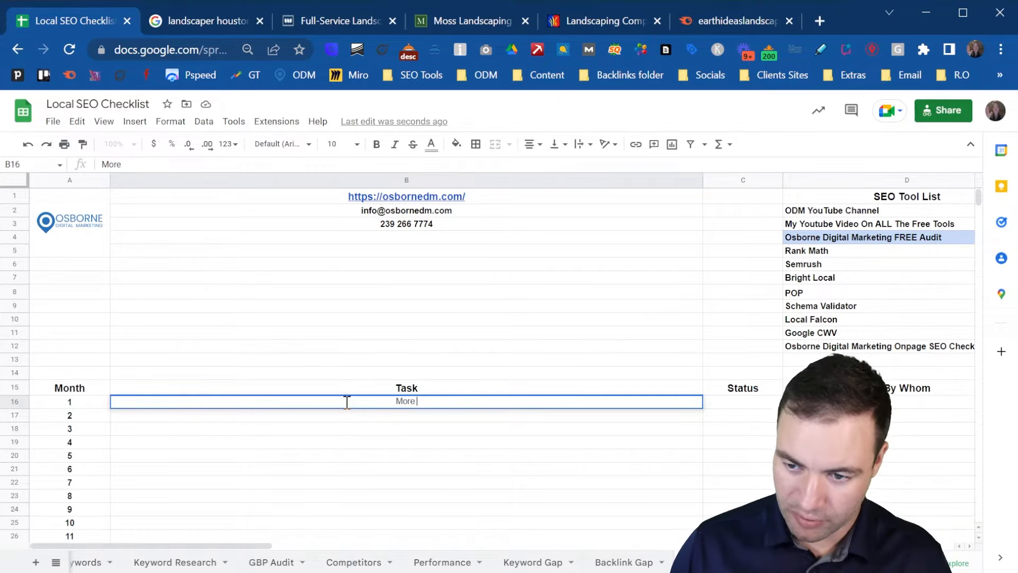
type("reviews, ")
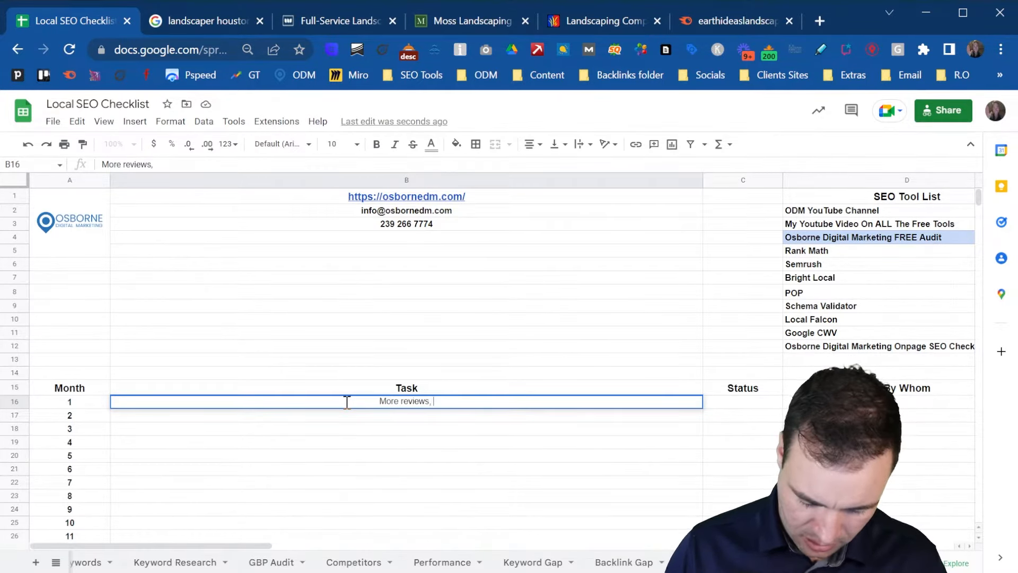
type("mor")
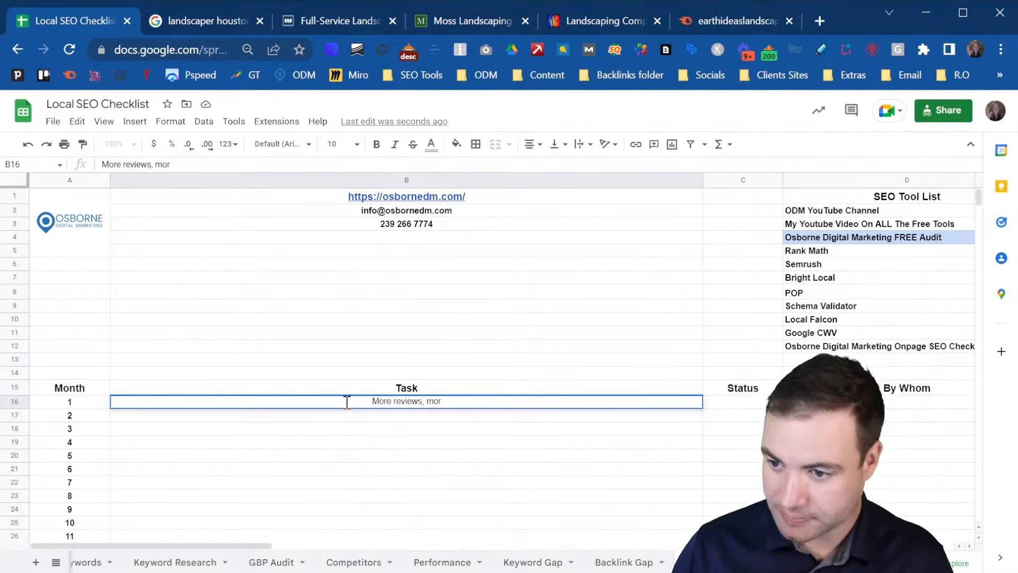
type("e image")
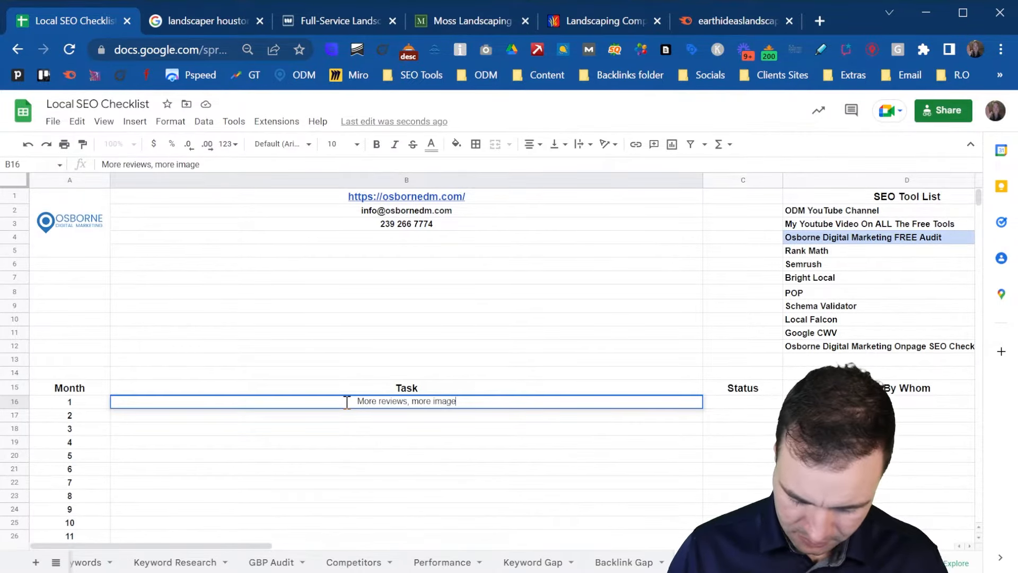
type("s GBP wo")
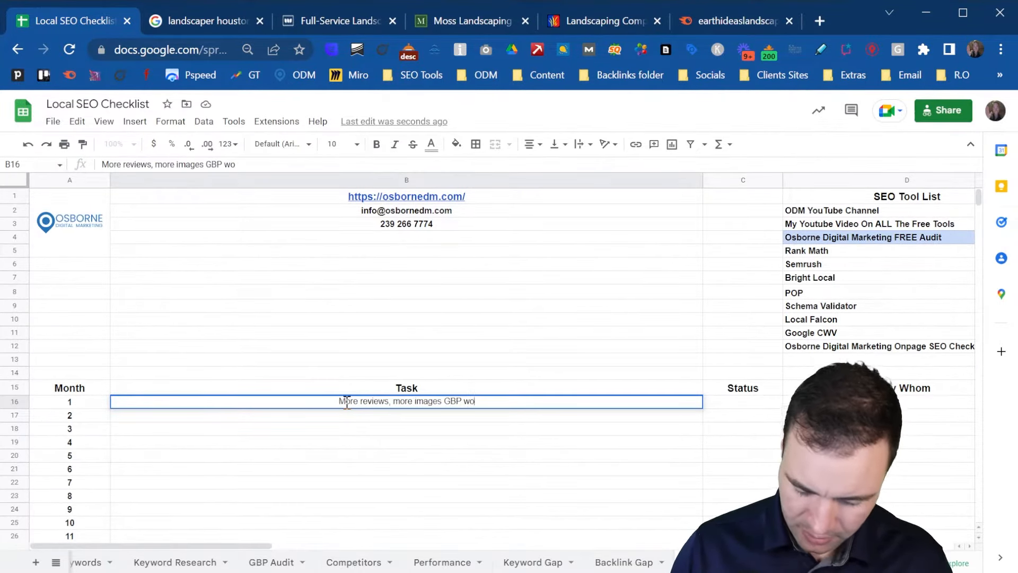
type("rk,")
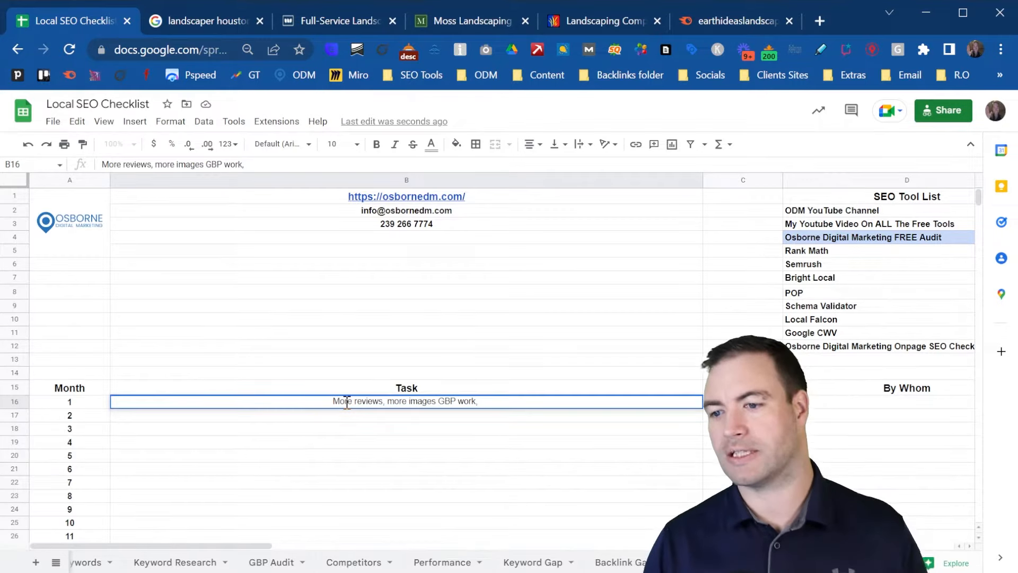
type(" Improve CWV")
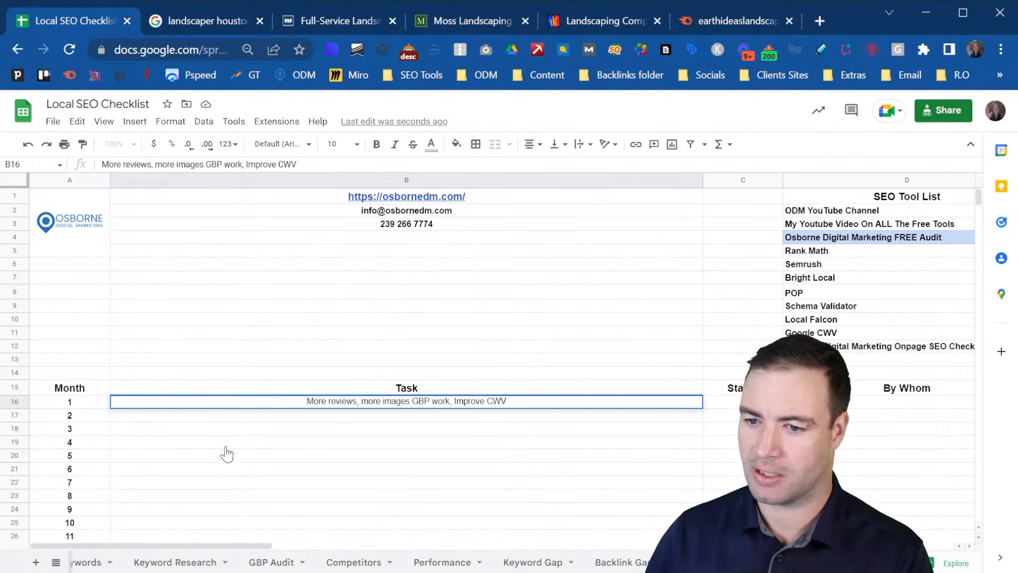
type(",")
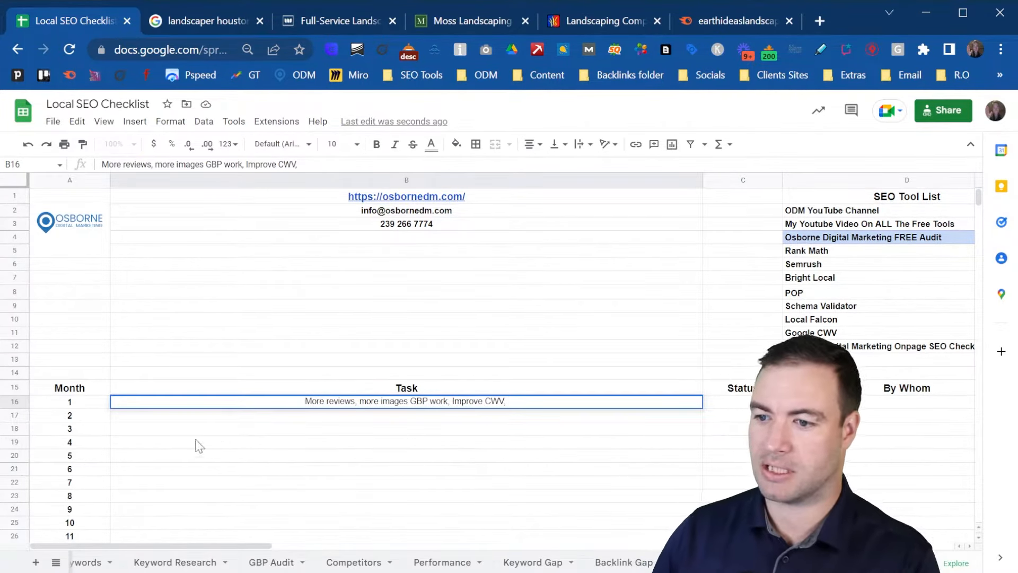
- Return to the Local SEO Checklist sheet and follow the Schema Validator link in the SEO tool list
scroll(212, 561, "up", 3)
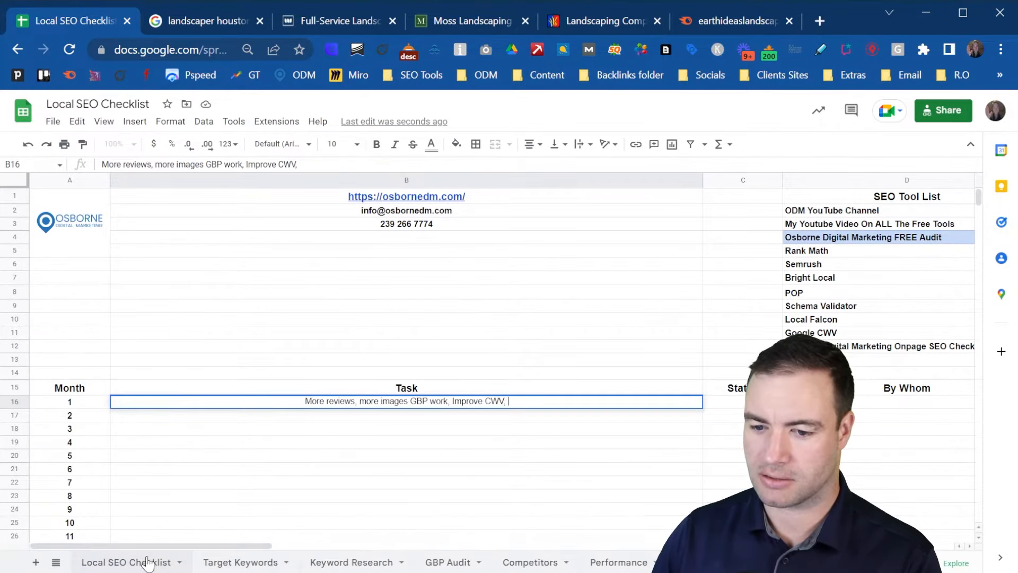
left_click(147, 563)
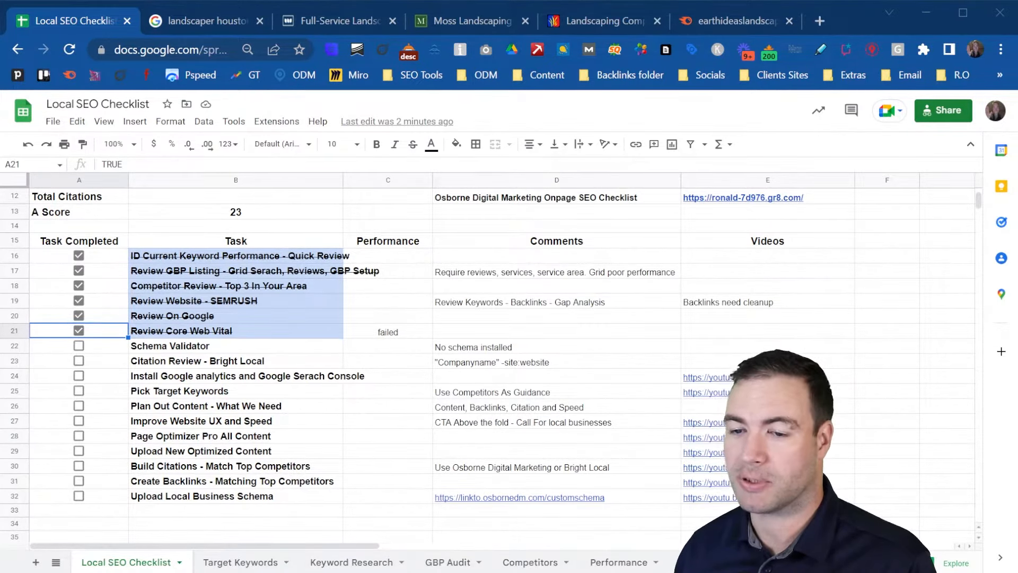
left_click(281, 348)
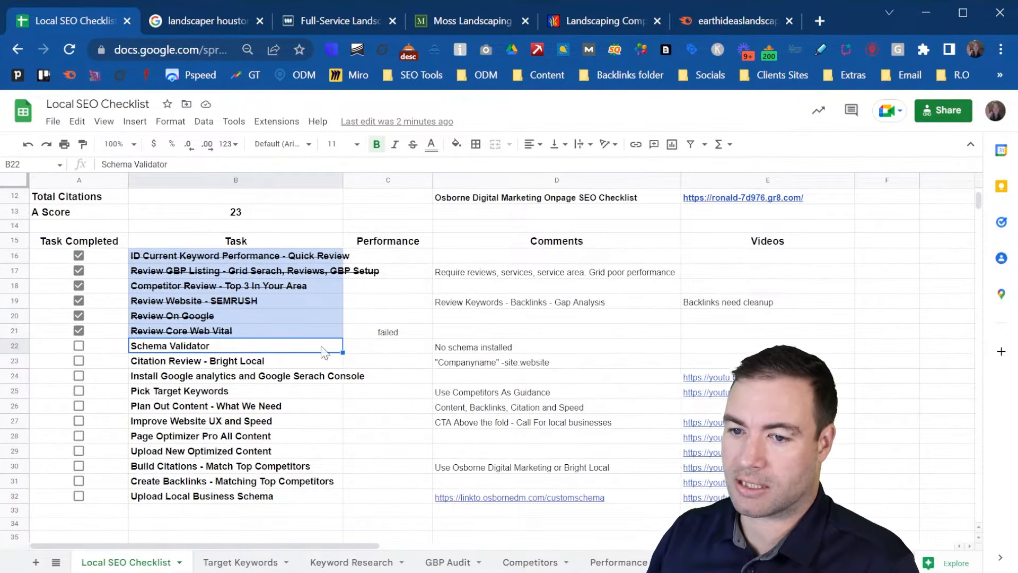
scroll(527, 366, "up", 2)
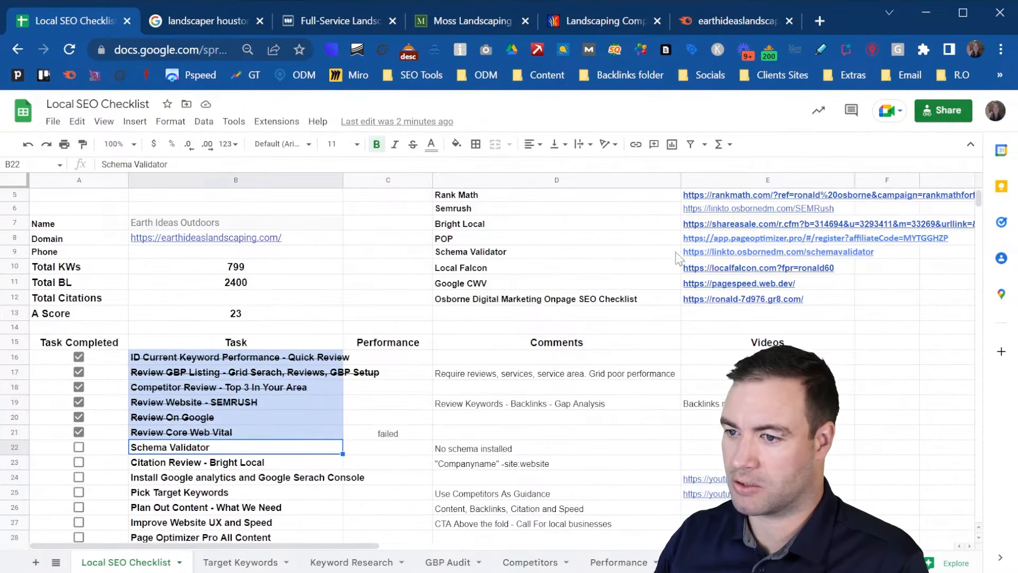
left_click(722, 253)
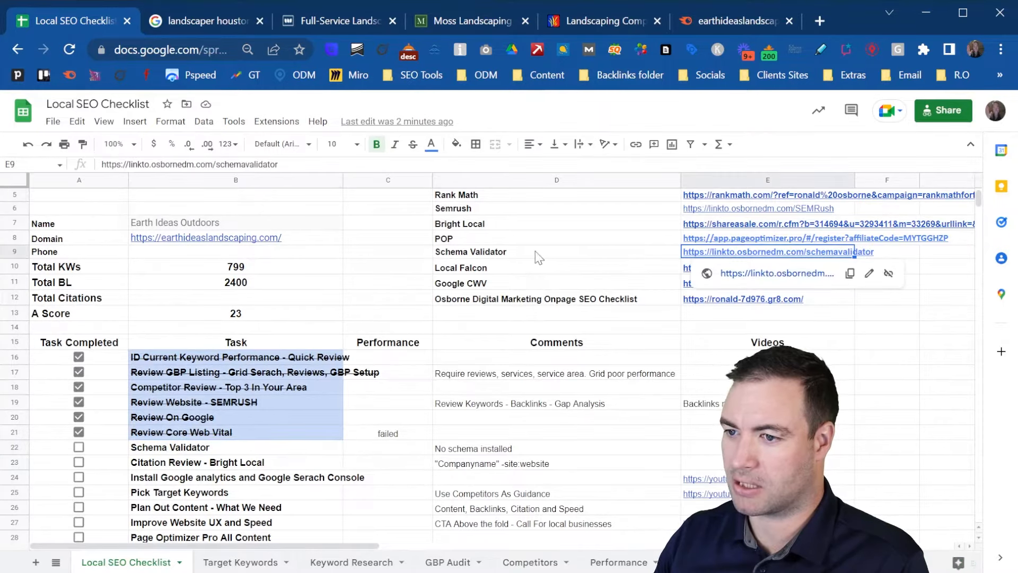
left_click(752, 274)
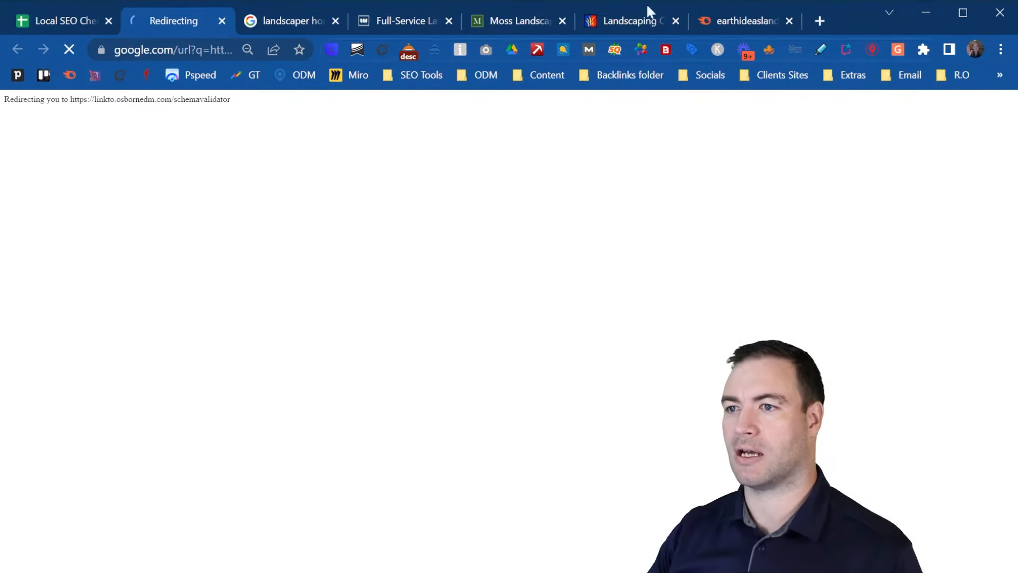
left_click(624, 14)
left_click(200, 49)
key("ctrl+c")
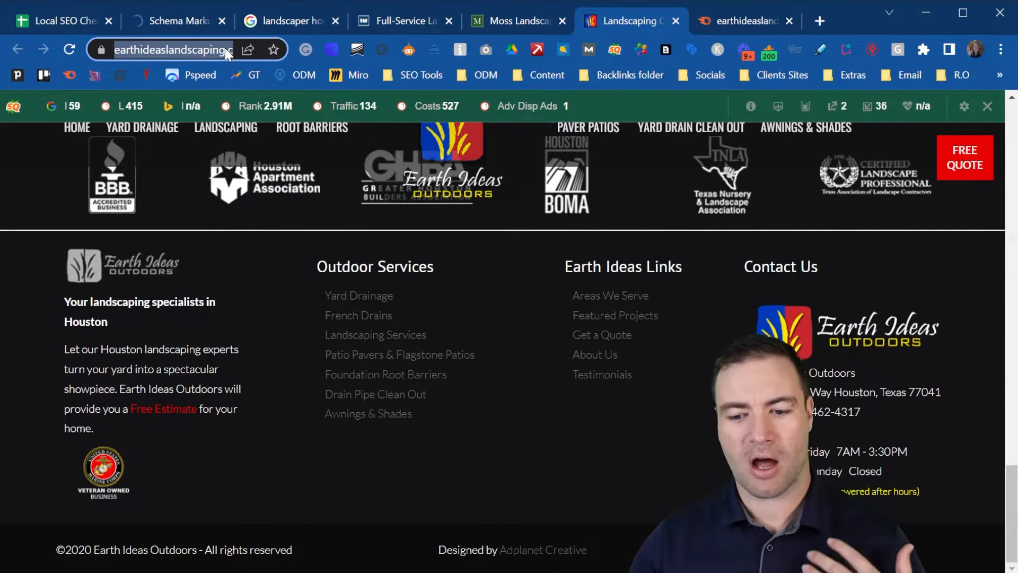
left_click(172, 14)
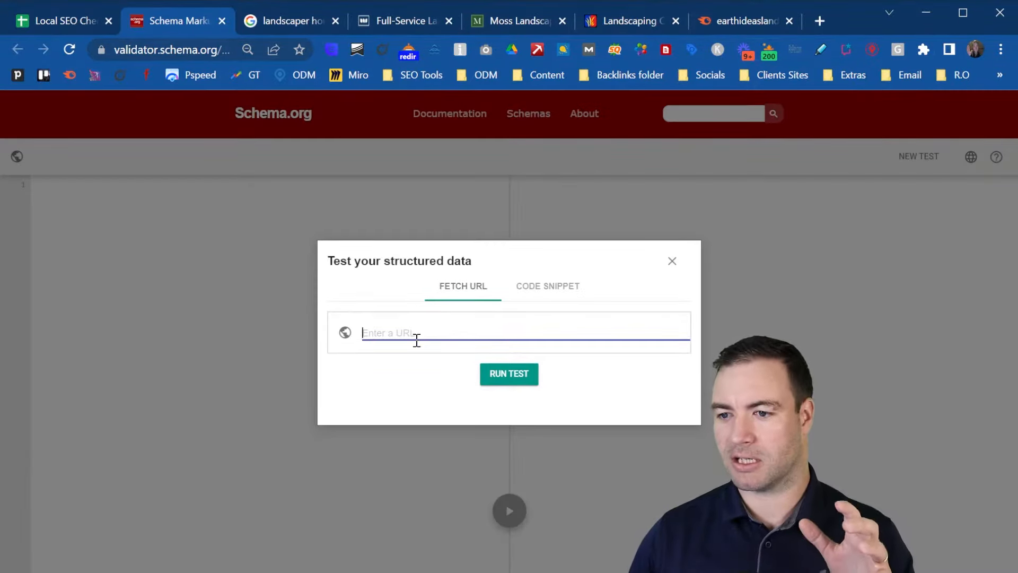
key("ctrl+v")
left_click(507, 376)
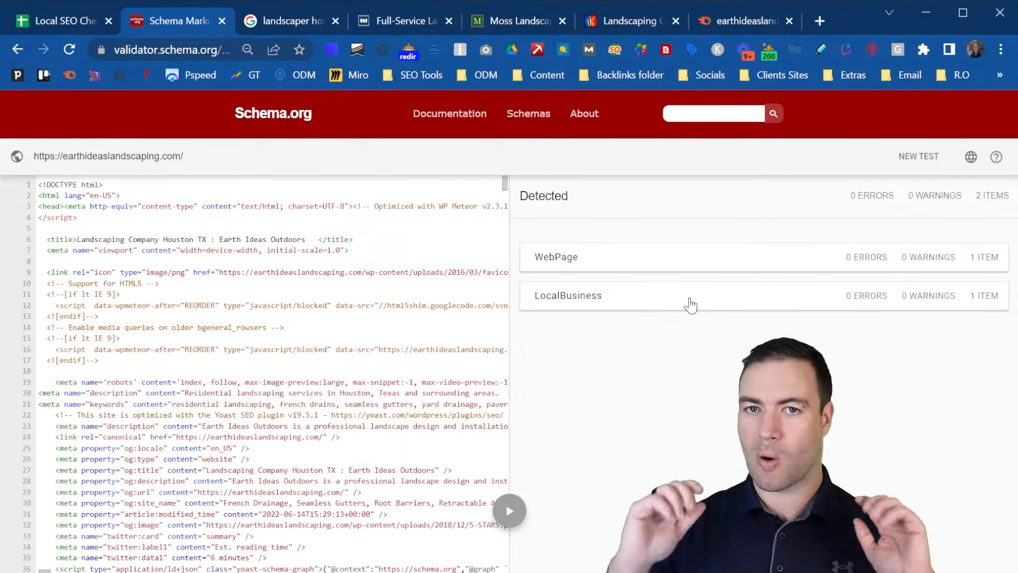
left_click(663, 259)
scroll(649, 297, "down", 5)
scroll(660, 329, "down", 4)
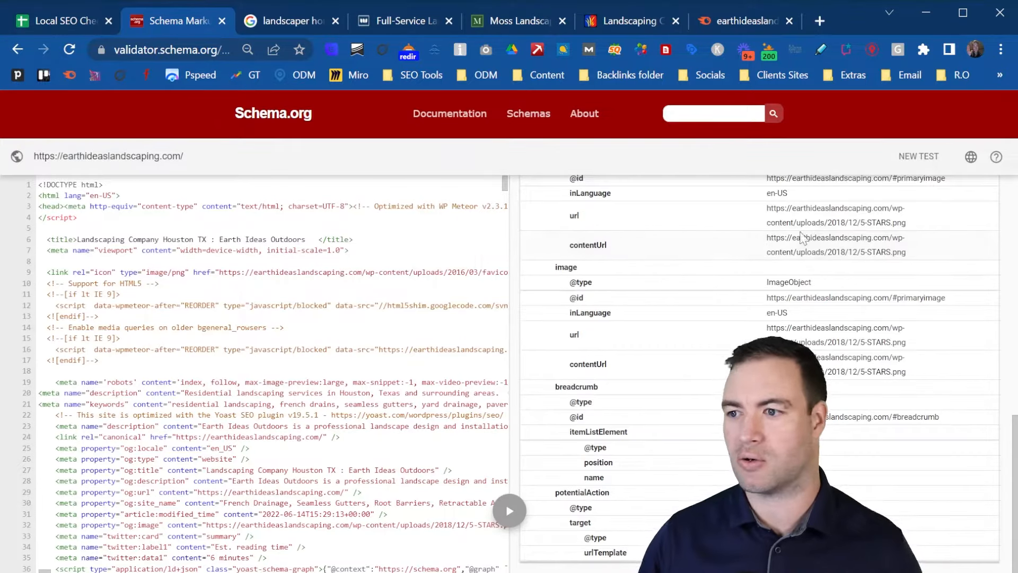
scroll(758, 297, "up", 10)
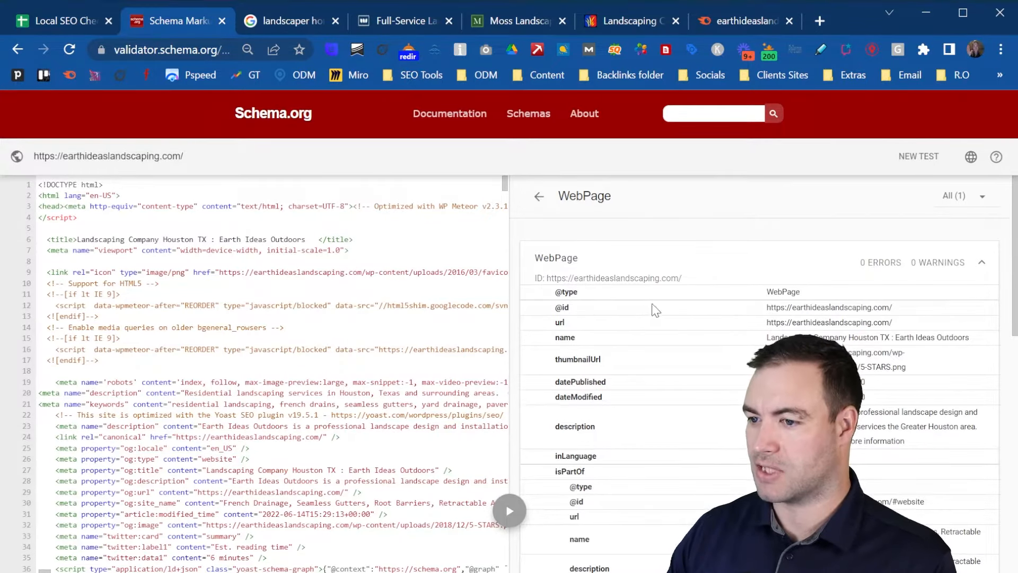
scroll(684, 275, "down", 3)
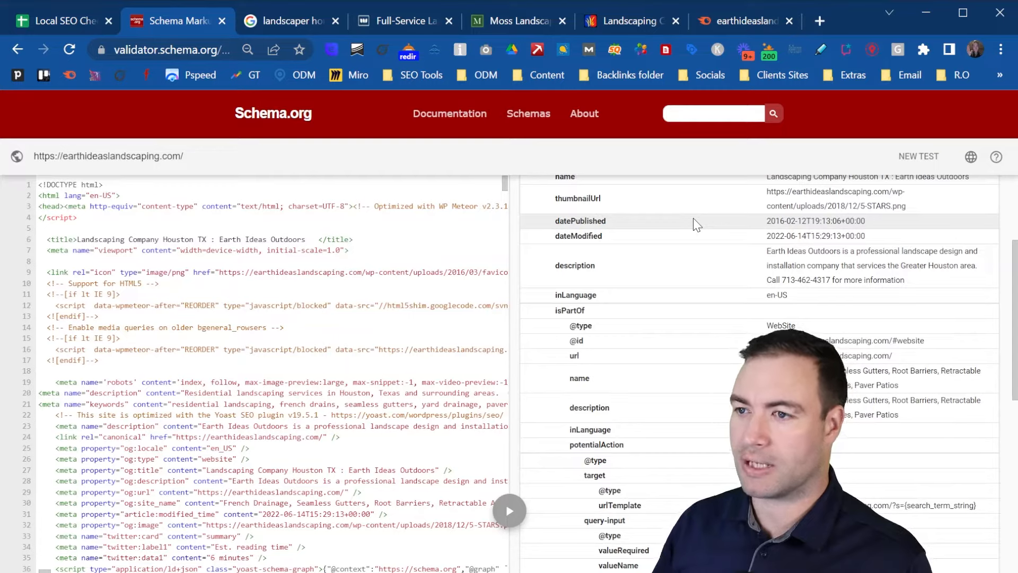
- Back in the Local SEO Checklist, mark the Schema Validator task as completed
left_click(68, 18)
scroll(350, 382, "down", 1)
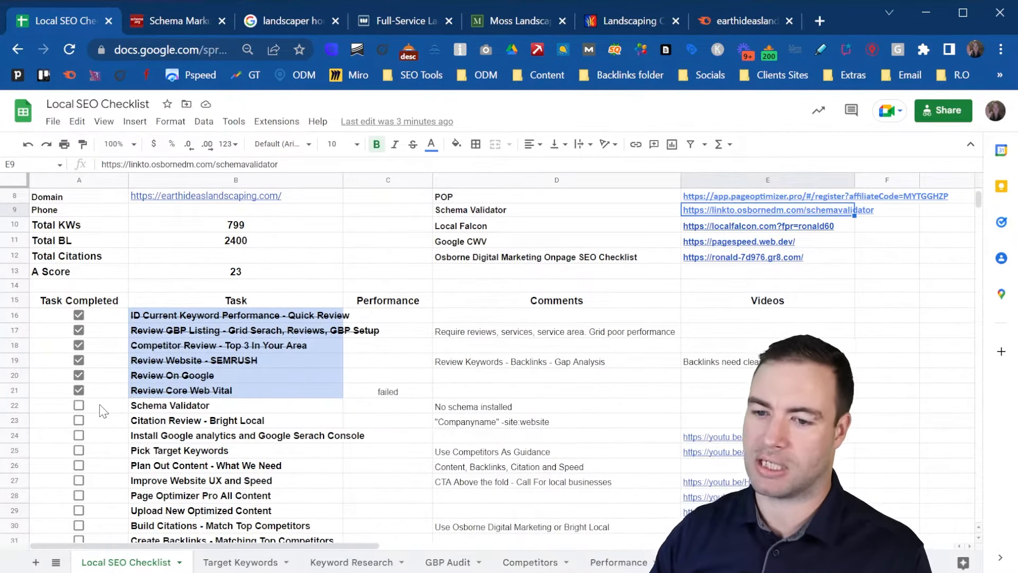
left_click(78, 405)
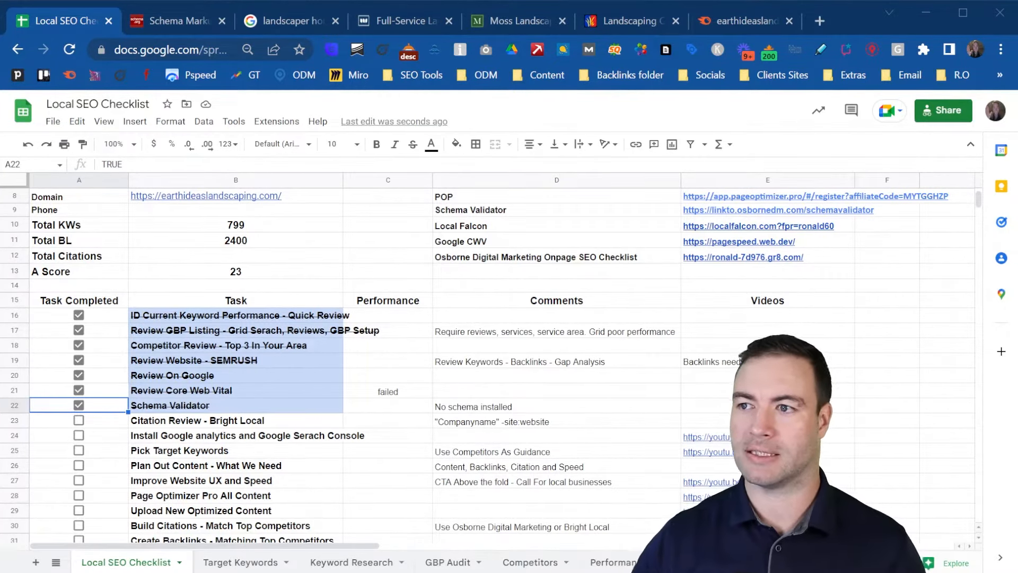
left_click(731, 17)
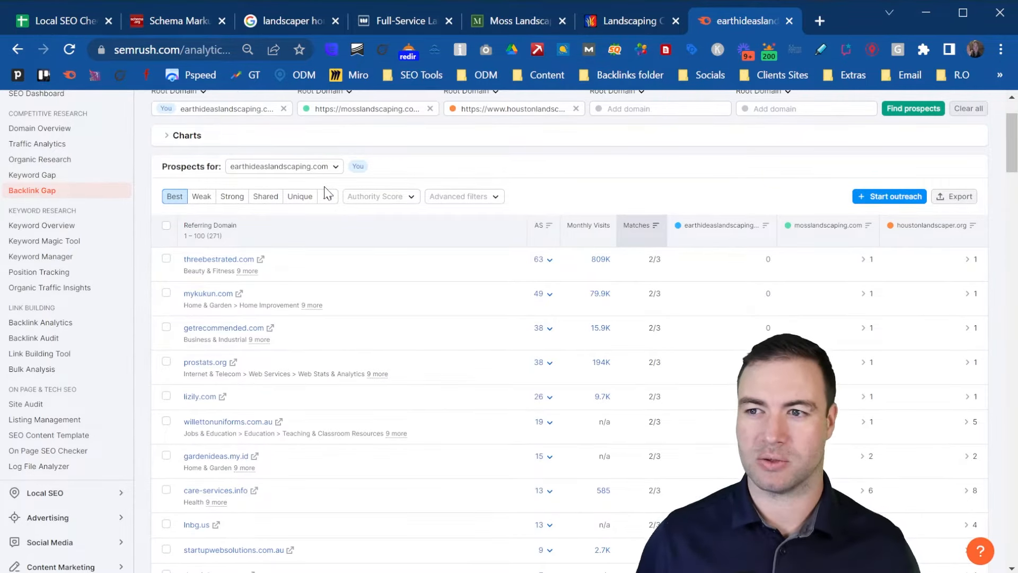
left_click(72, 22)
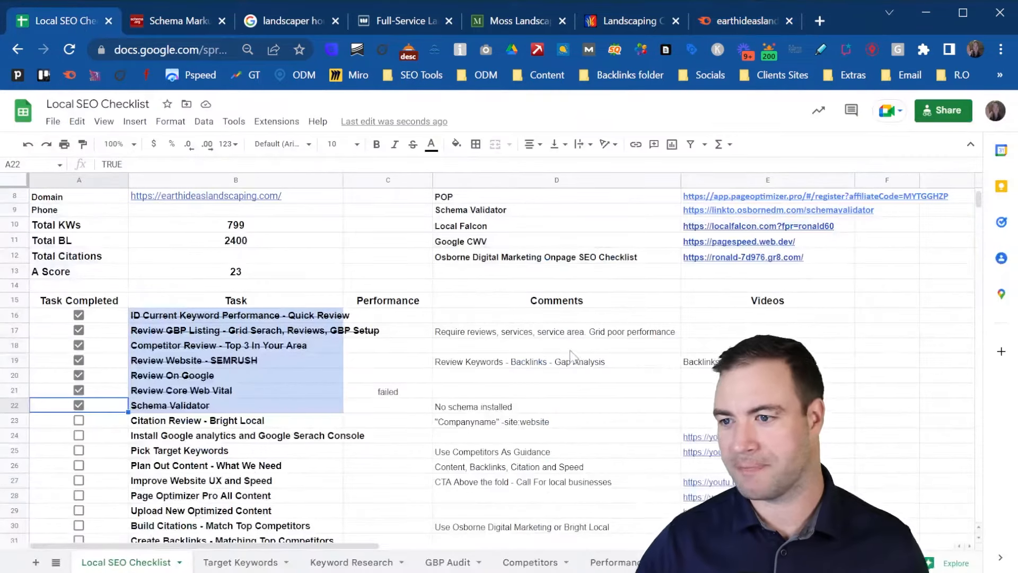
scroll(644, 316, "up", 3)
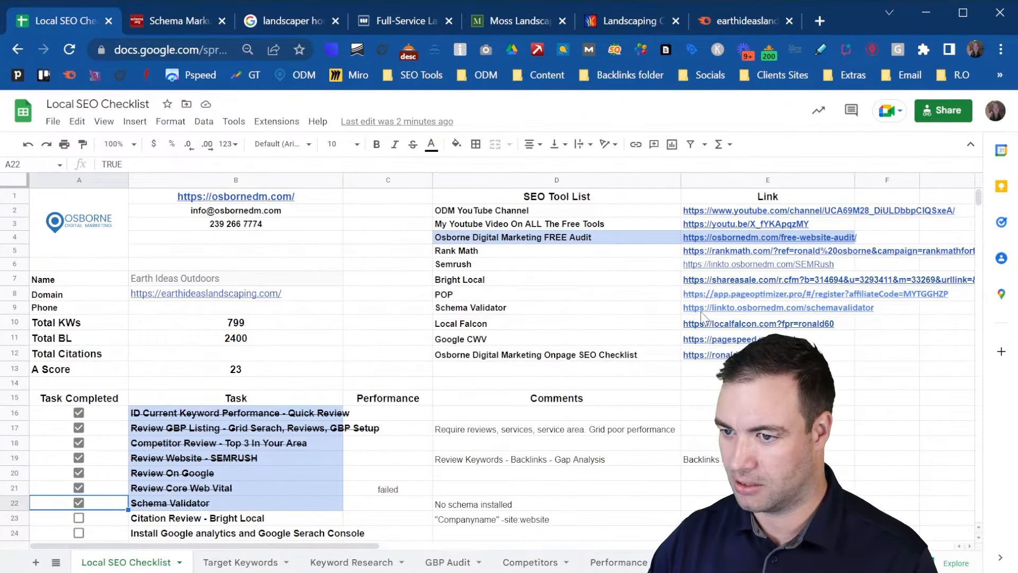
left_click(718, 280)
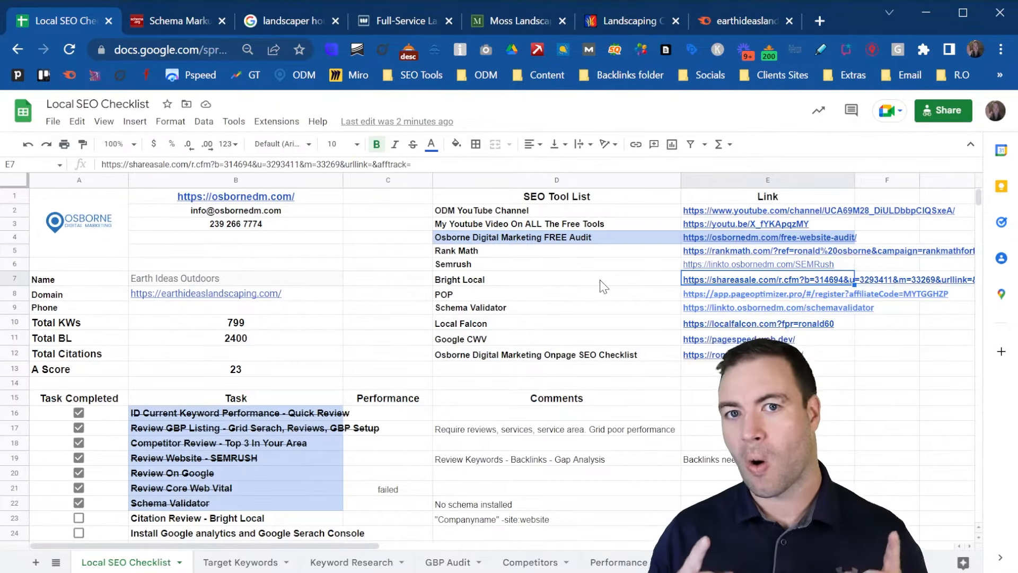
- Copy the "Companyname" -site:website query template from the Citation Review comment and paste it as a search in a new browser tab, closing the schema validator
scroll(424, 326, "down", 3)
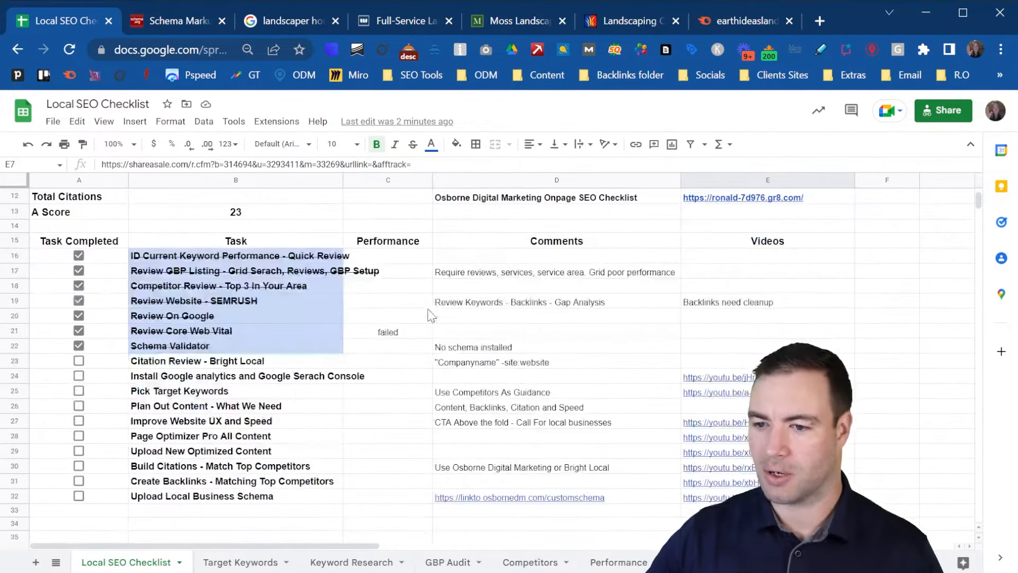
left_click(538, 364)
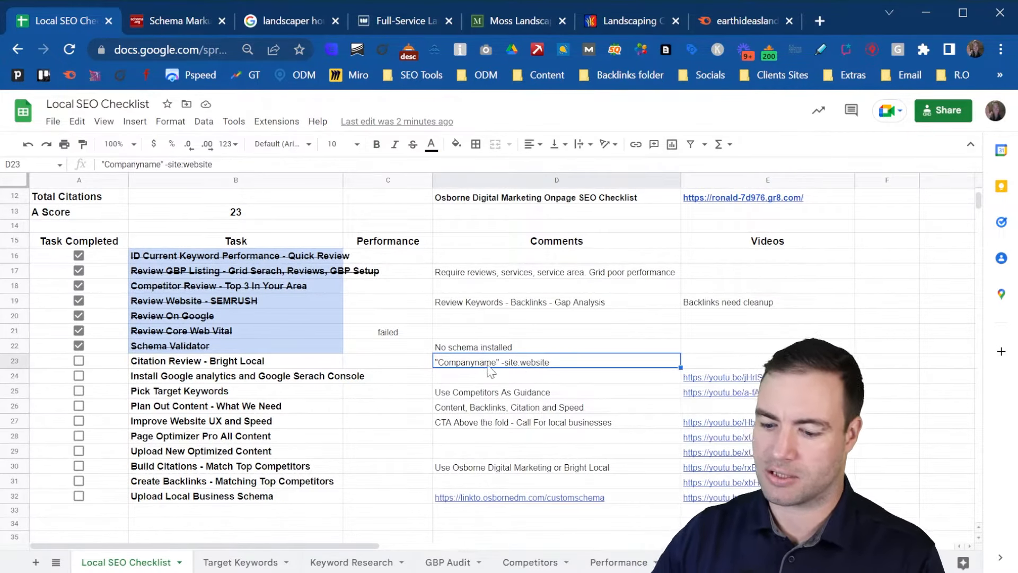
key("ctrl+c")
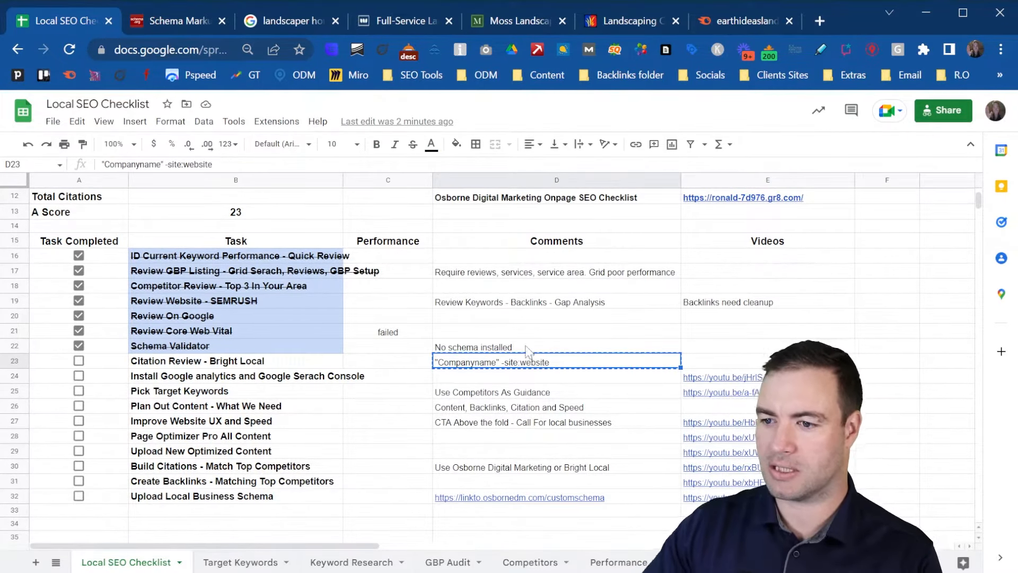
left_click(814, 21)
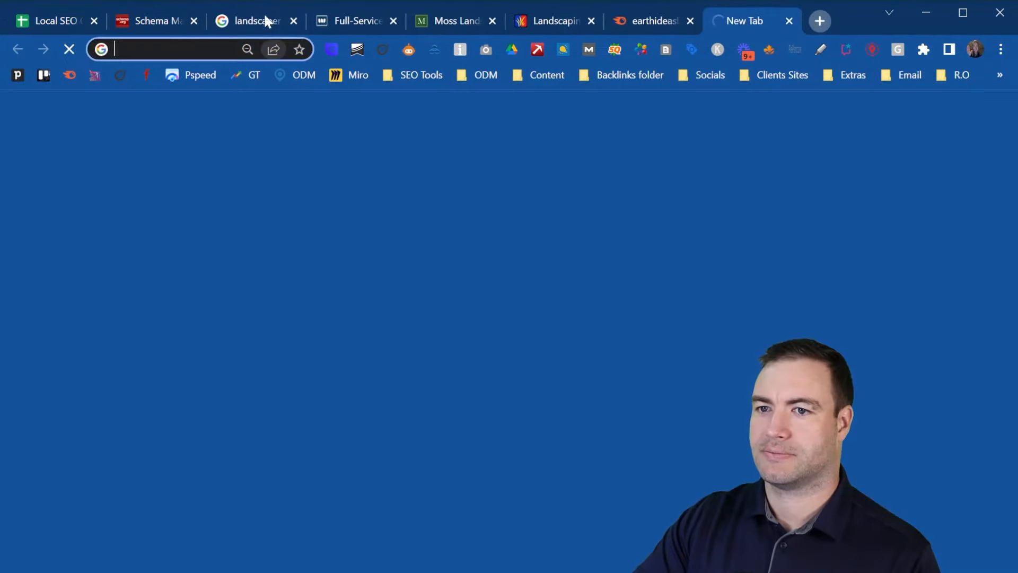
left_click(194, 21)
key("ctrl+v")
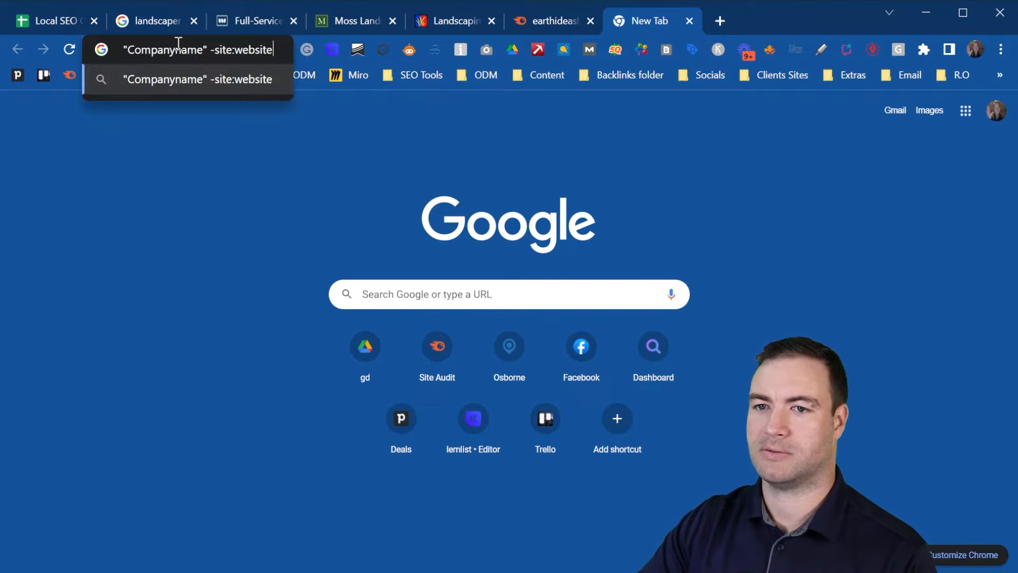
left_click(458, 18)
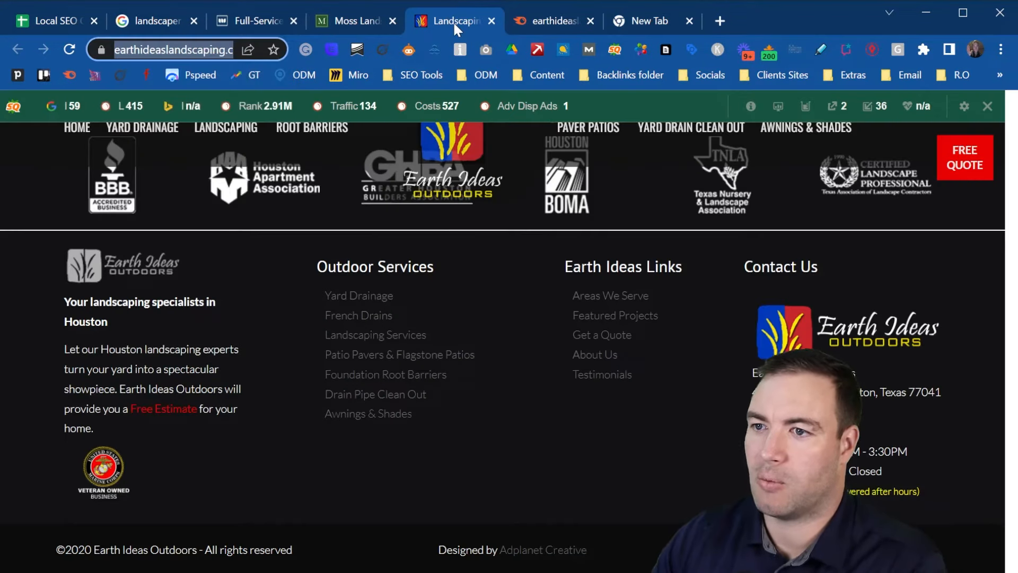
left_click(182, 51)
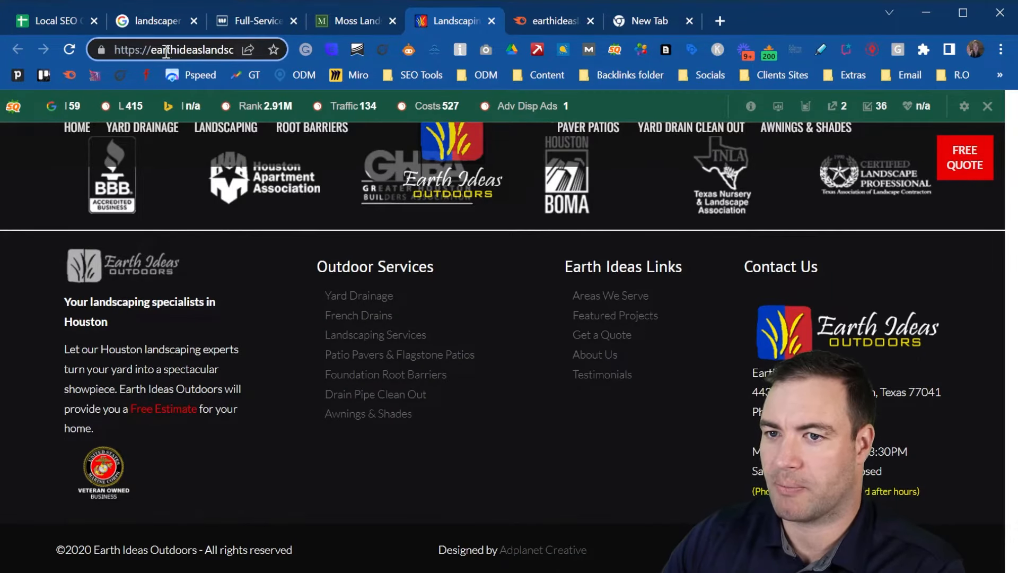
double_click(191, 53)
triple_click(191, 53)
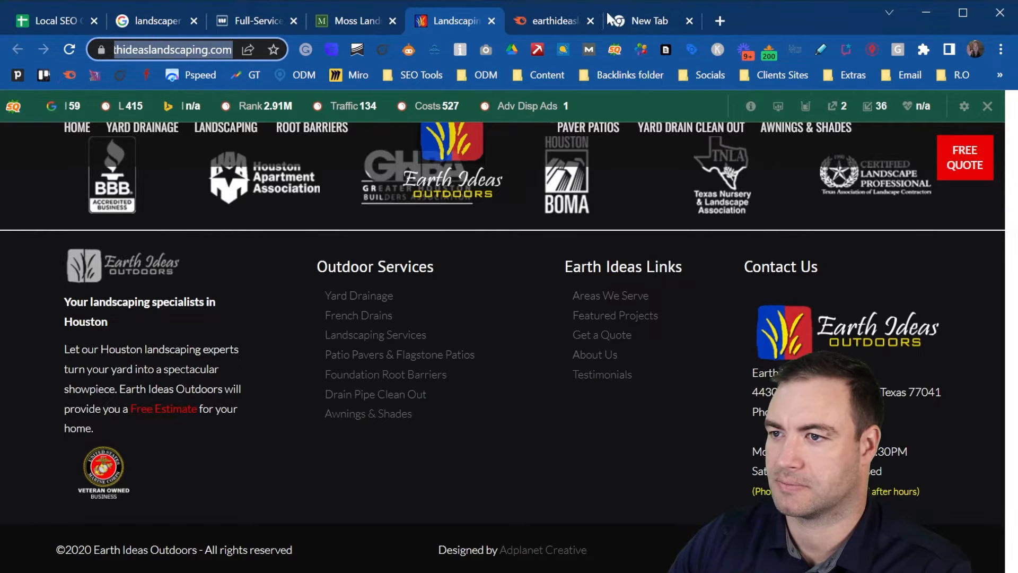
left_click(632, 21)
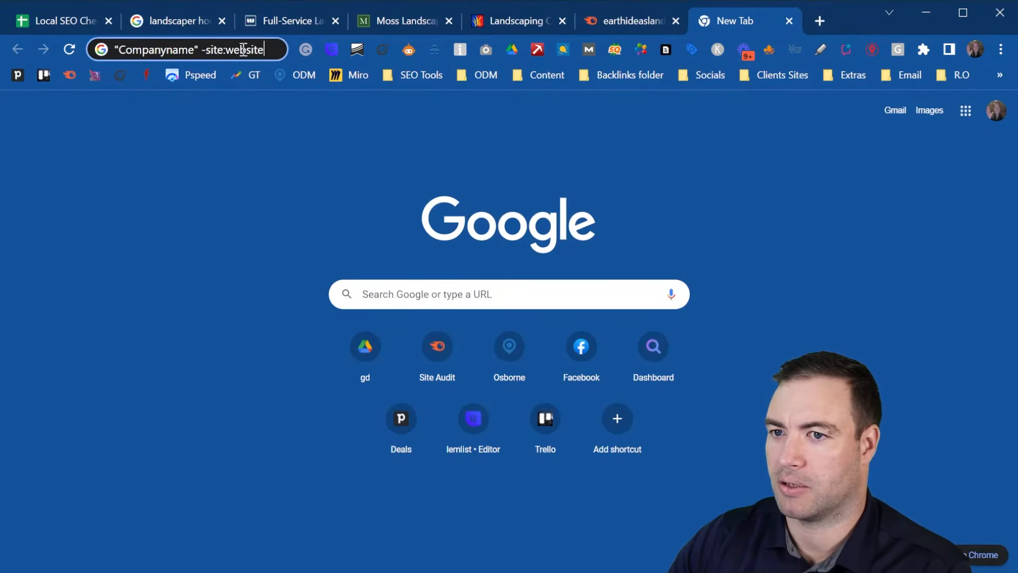
left_click_drag(276, 54, 225, 53)
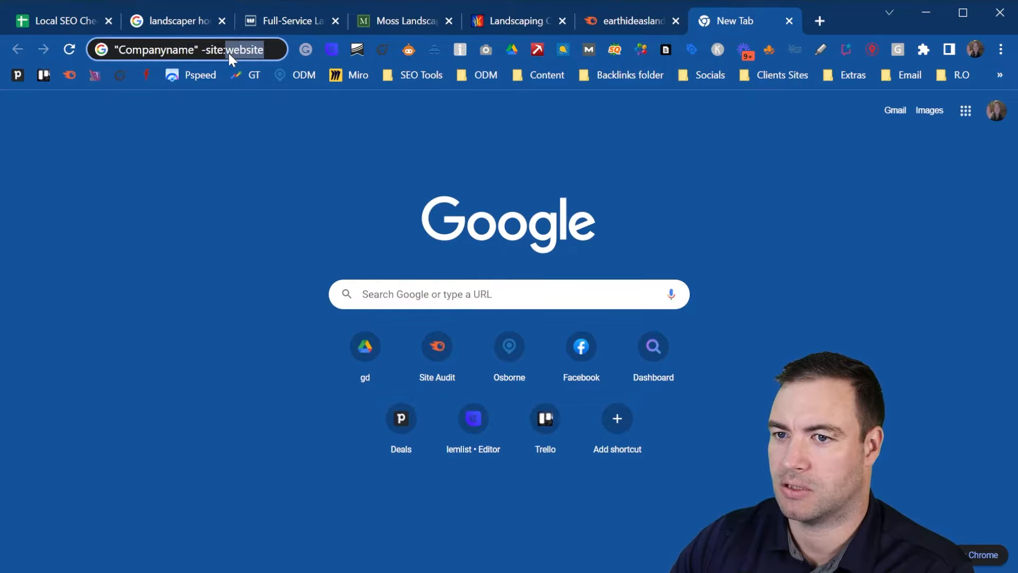
key("ctrl+v")
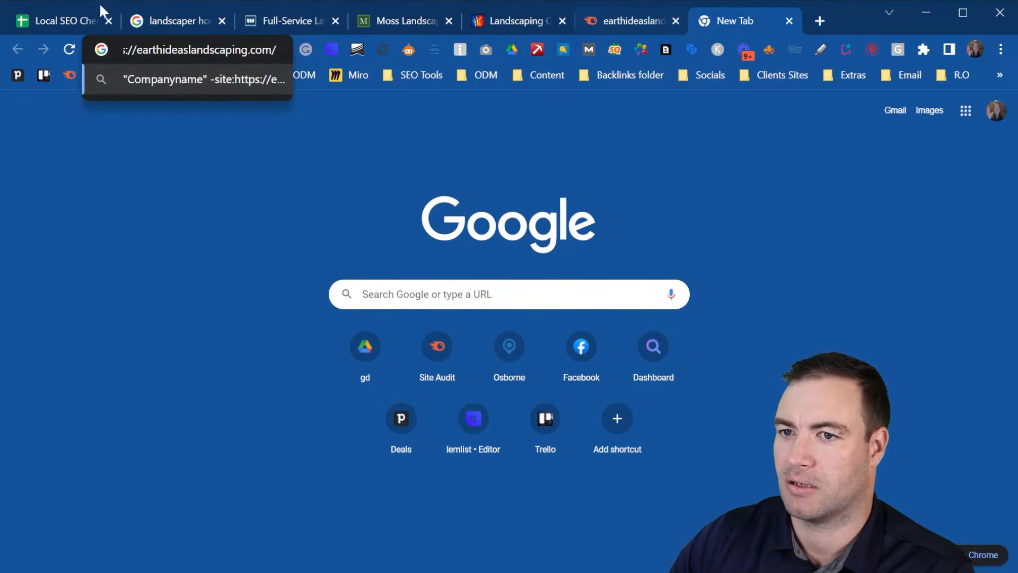
- Return to the Local SEO Checklist and copy the business name Earth Ideas Outdoors from the Name row
left_click(160, 21)
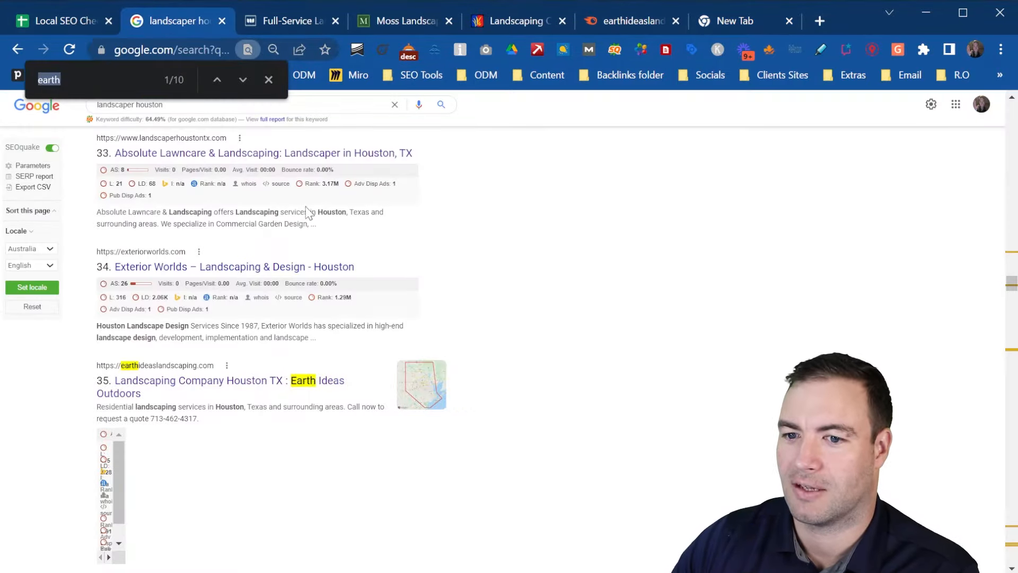
scroll(170, 133, "up", 5)
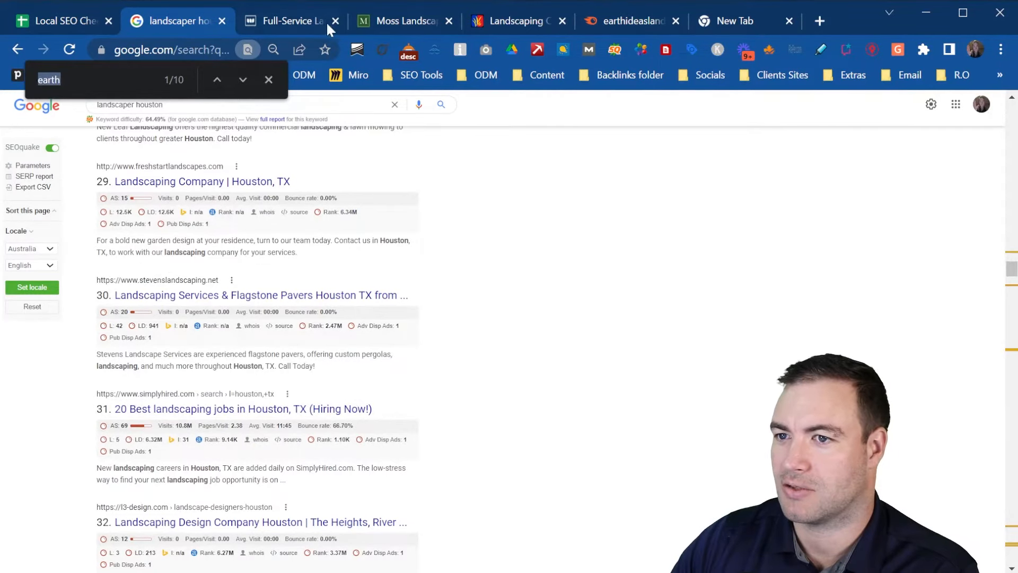
left_click(79, 19)
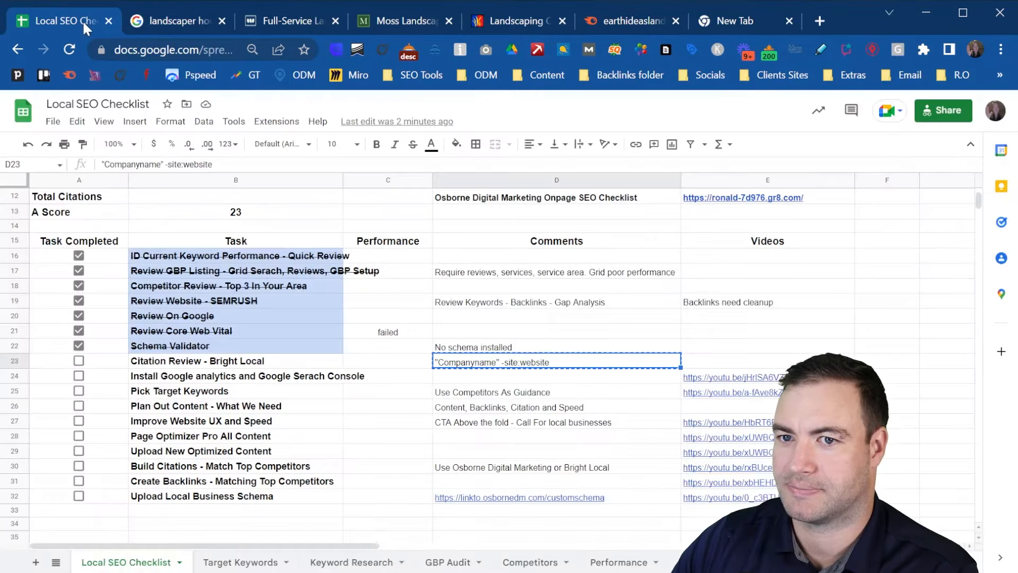
scroll(253, 318, "up", 4)
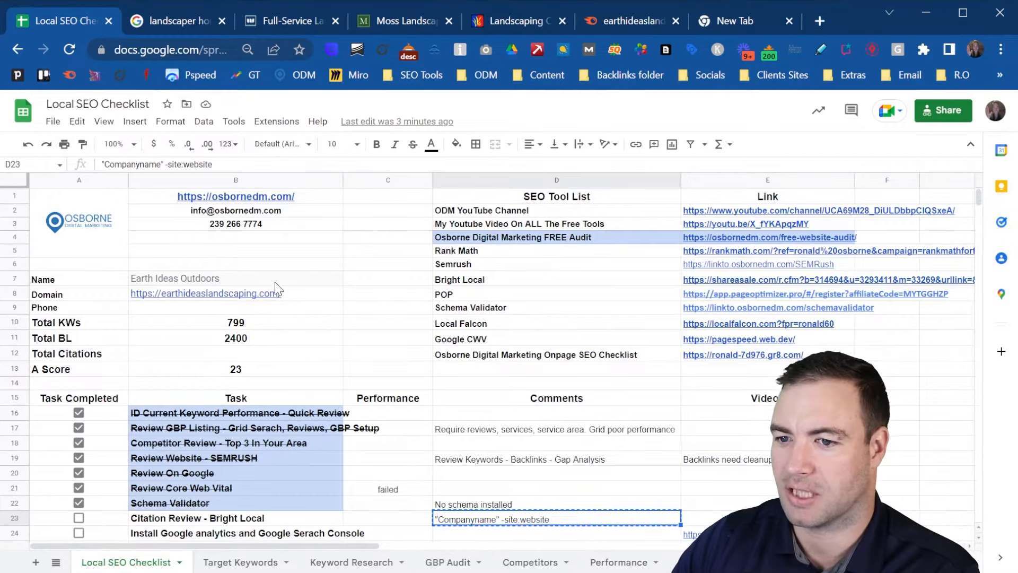
left_click(275, 282)
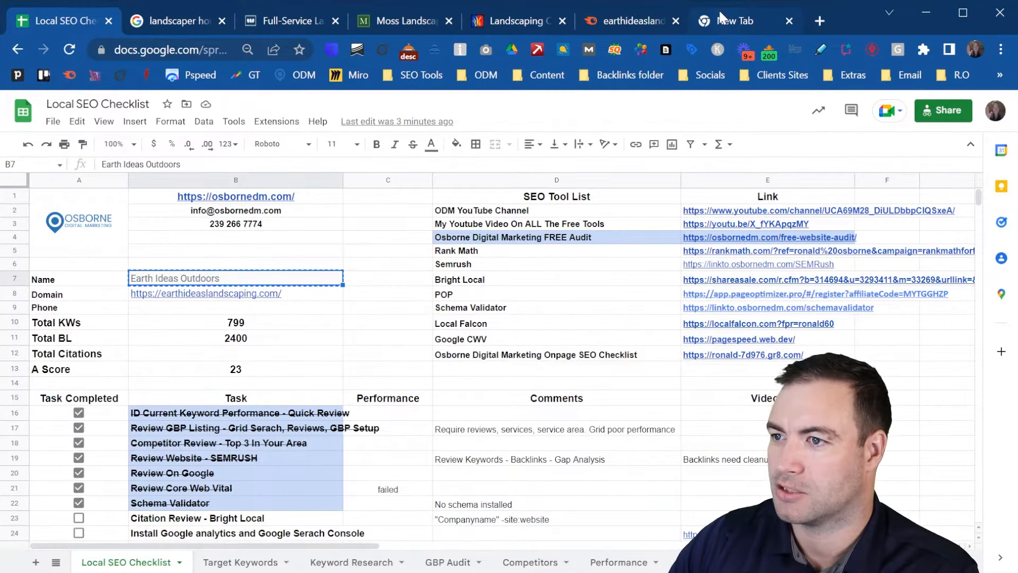
- Replace the Companyname placeholder in the query with Earth Ideas Outdoors, keeping the quotation marks, and run the search
left_click(734, 21)
left_click(148, 50)
key("ctrl+v")
key("Left")
key("Left")
key("Left")
key("Left")
key("Left")
key("Left")
key("Left")
key("Left")
key("Left")
key("Left")
key("Left")
key("Left")
key("Left")
key("Left")
key("Left")
key("Left")
key("Left")
key("Left")
key("Left")
key("Left")
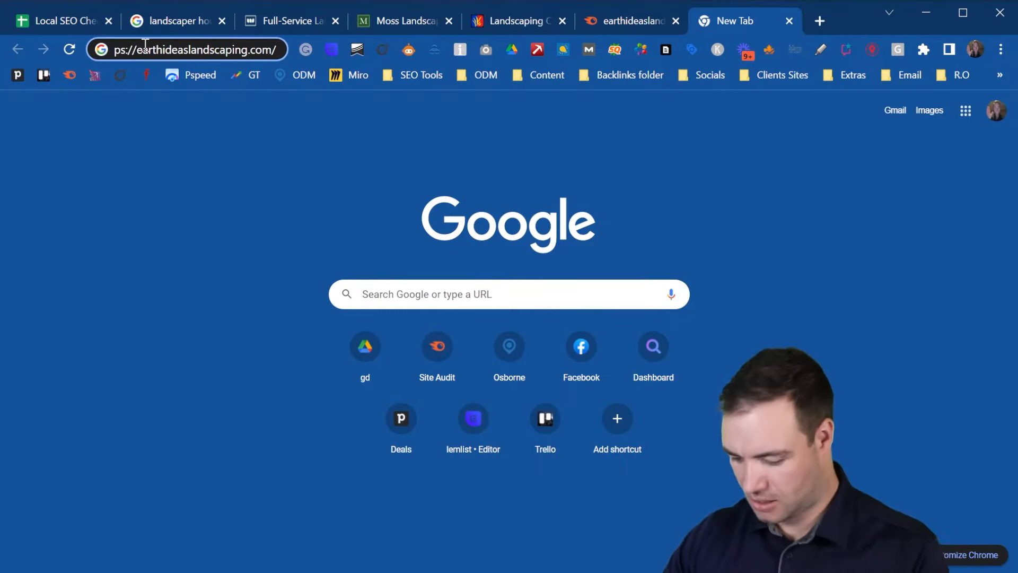
key("Left")
key("Left")
key("Left")
key("Left")
key("Left")
key("Left")
key("Left")
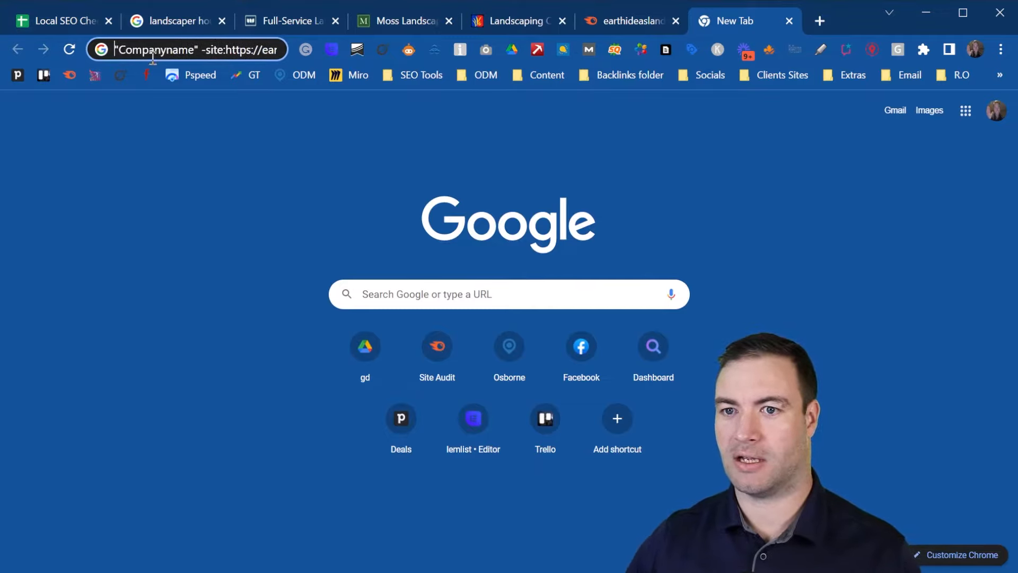
left_click_drag(118, 49, 190, 51)
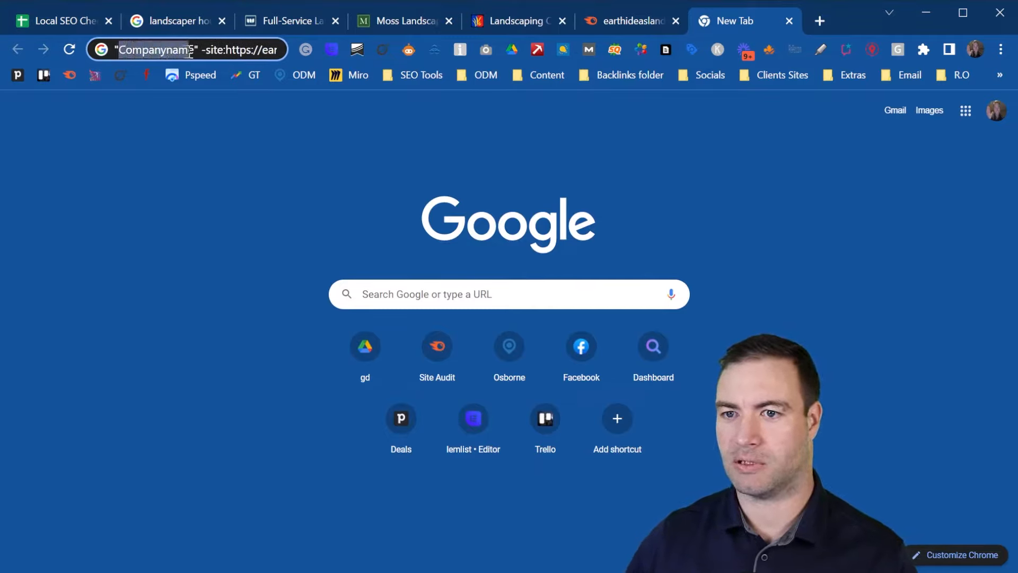
key("ctrl+v")
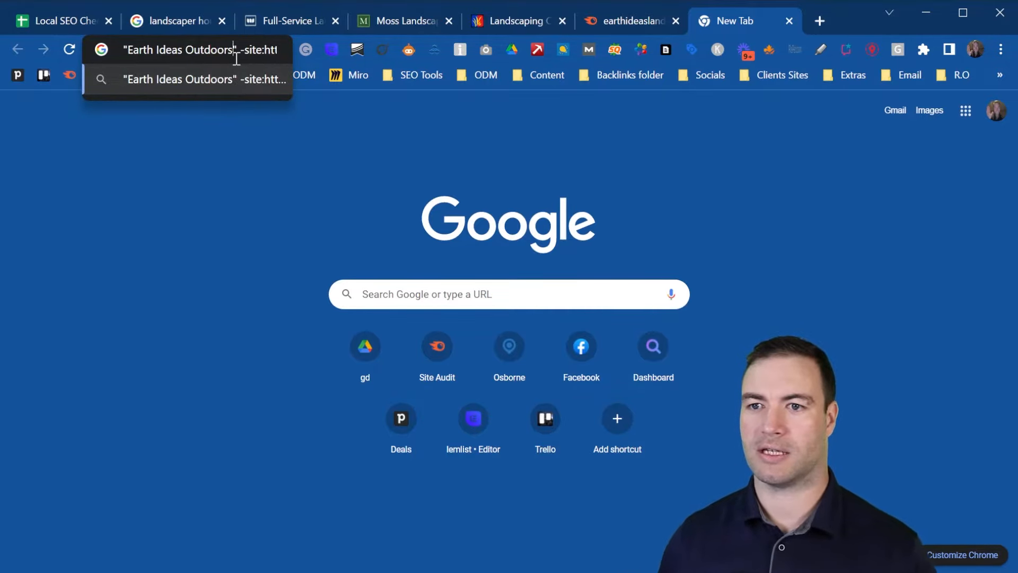
key("Return")
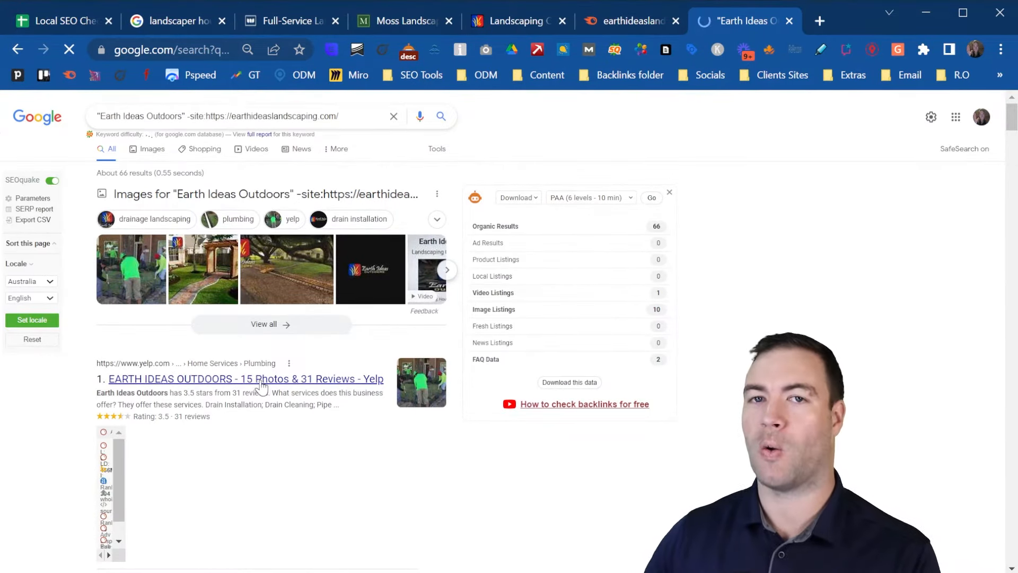
- Examine the search results for directory listings and citations of Earth Ideas Outdoors and the number of organic results
scroll(262, 382, "down", 3)
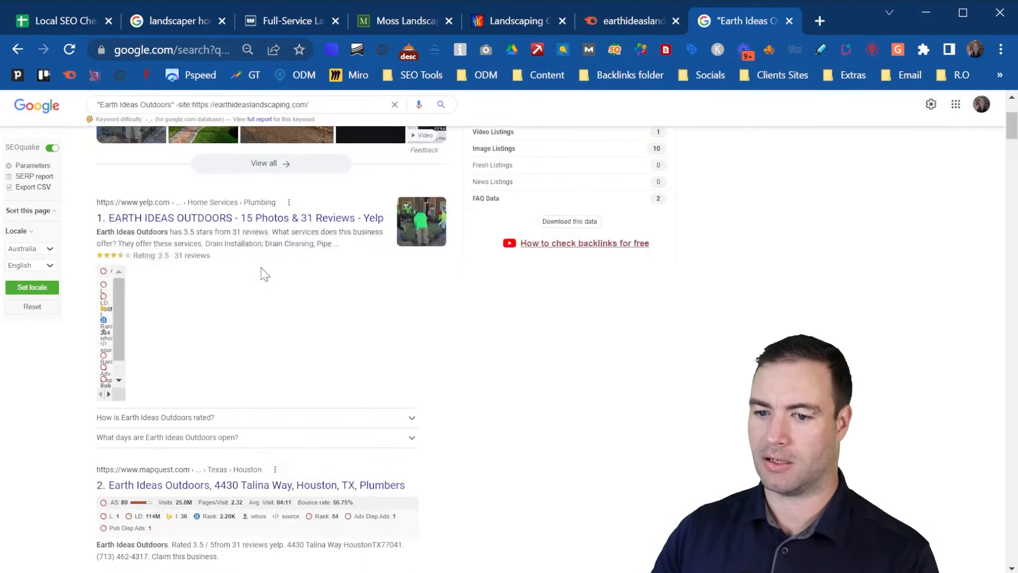
scroll(257, 265, "down", 4)
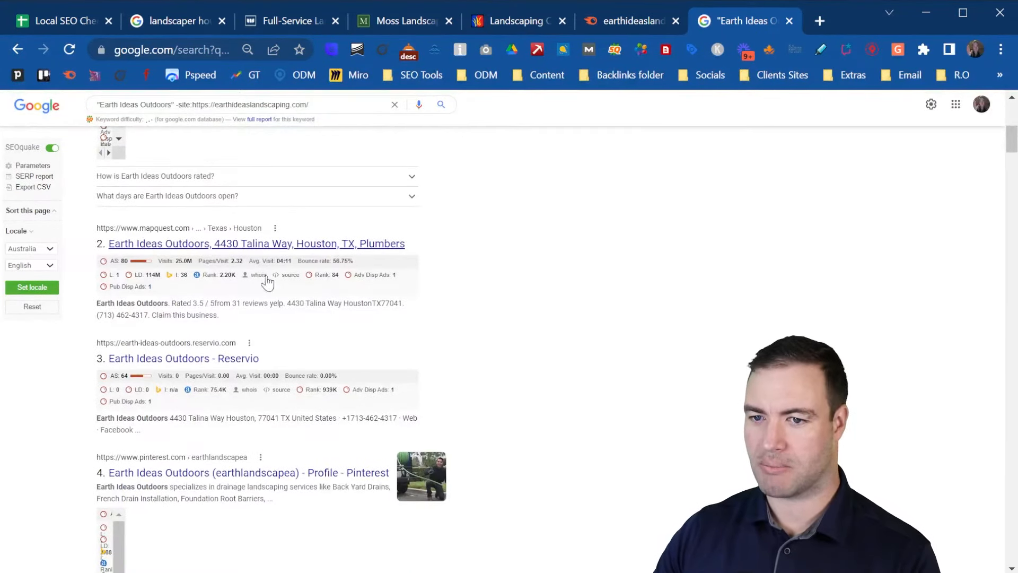
scroll(307, 284, "down", 2)
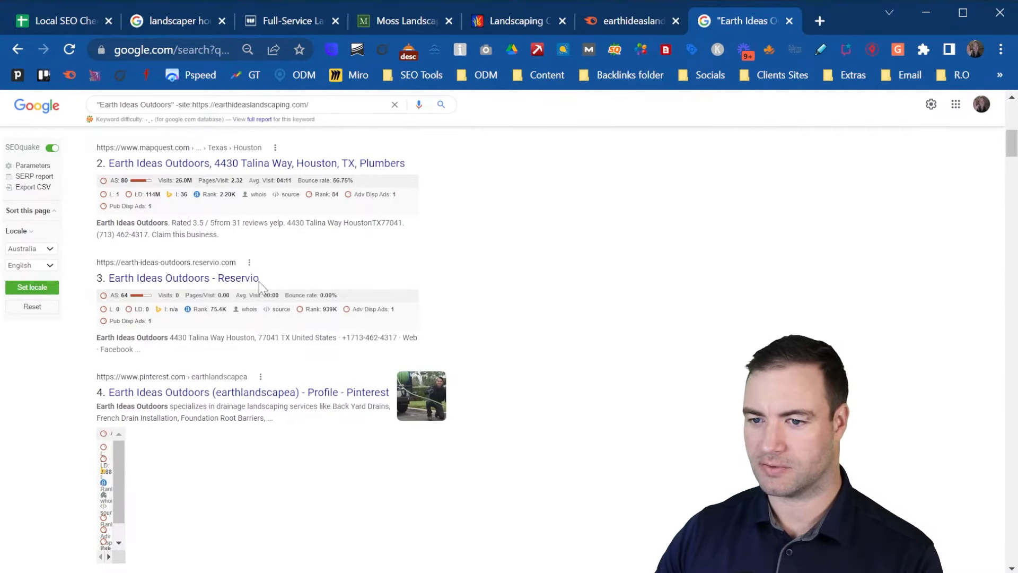
scroll(261, 287, "down", 3)
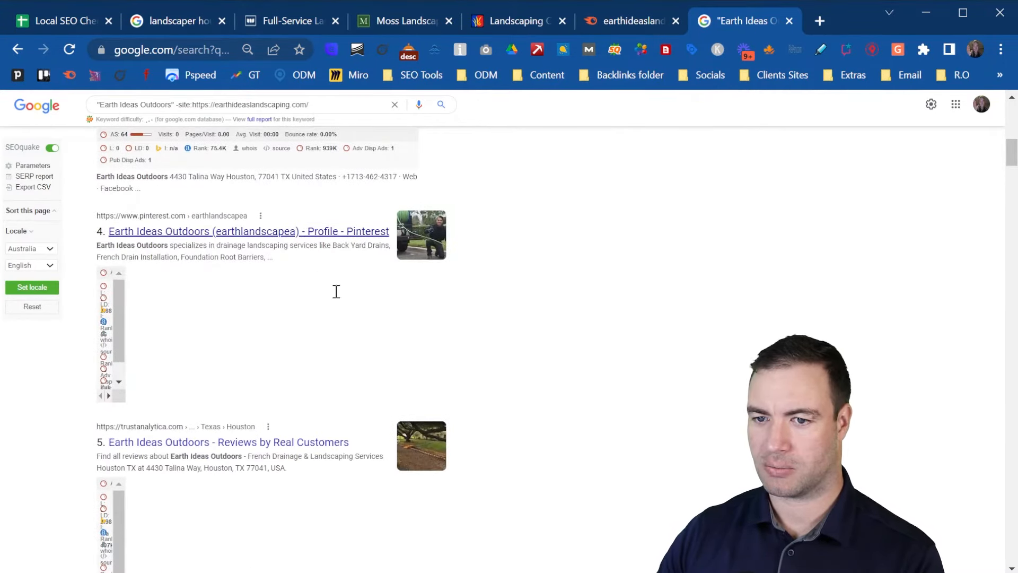
scroll(330, 374, "down", 6)
scroll(168, 250, "up", 20)
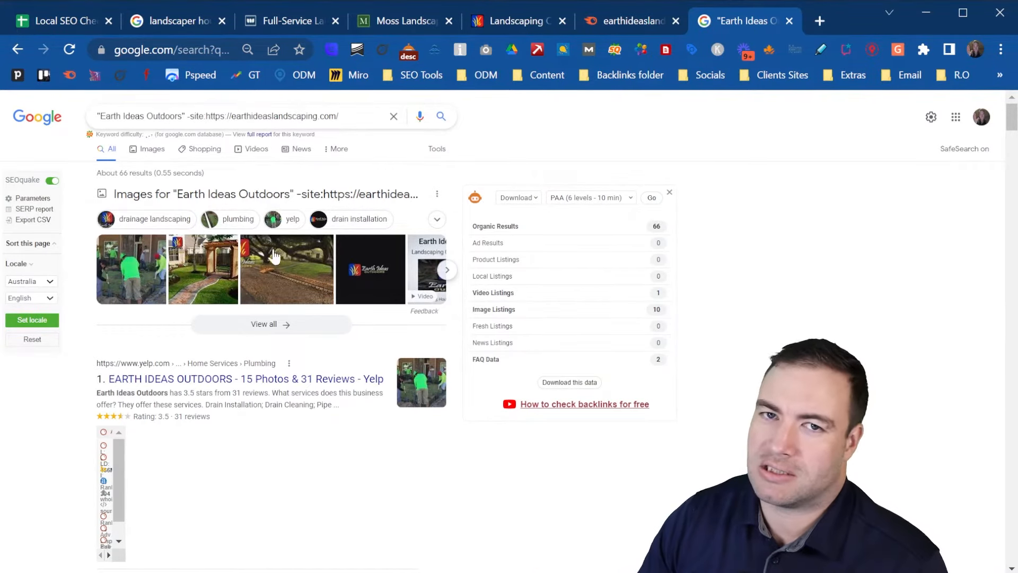
scroll(193, 224, "down", 10)
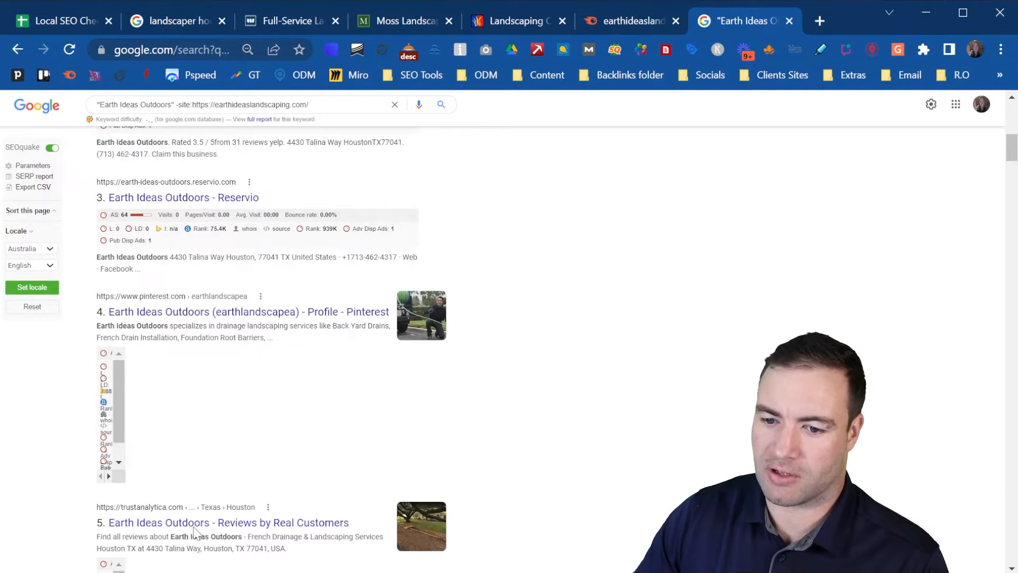
scroll(339, 289, "up", 5)
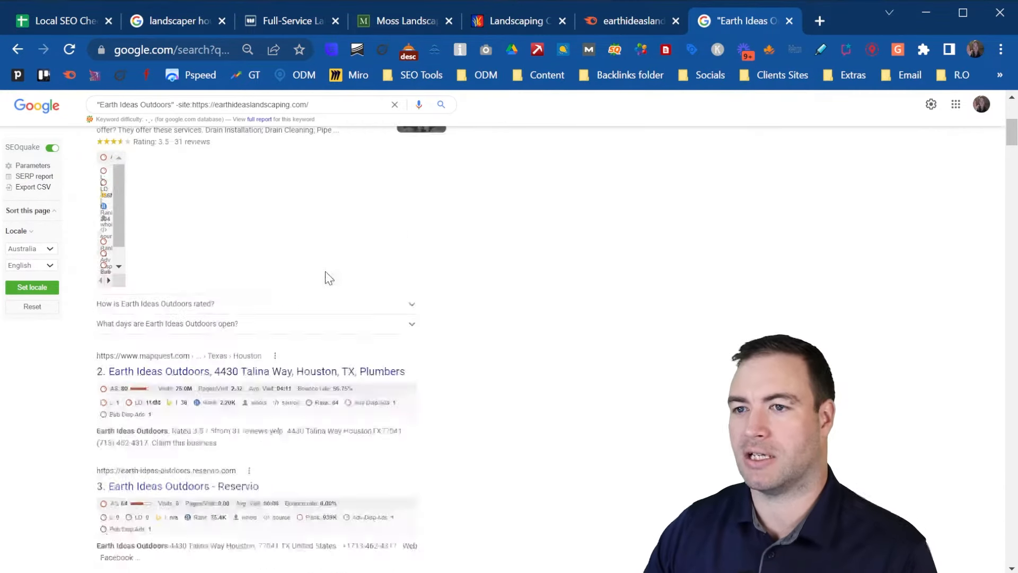
scroll(328, 278, "up", 5)
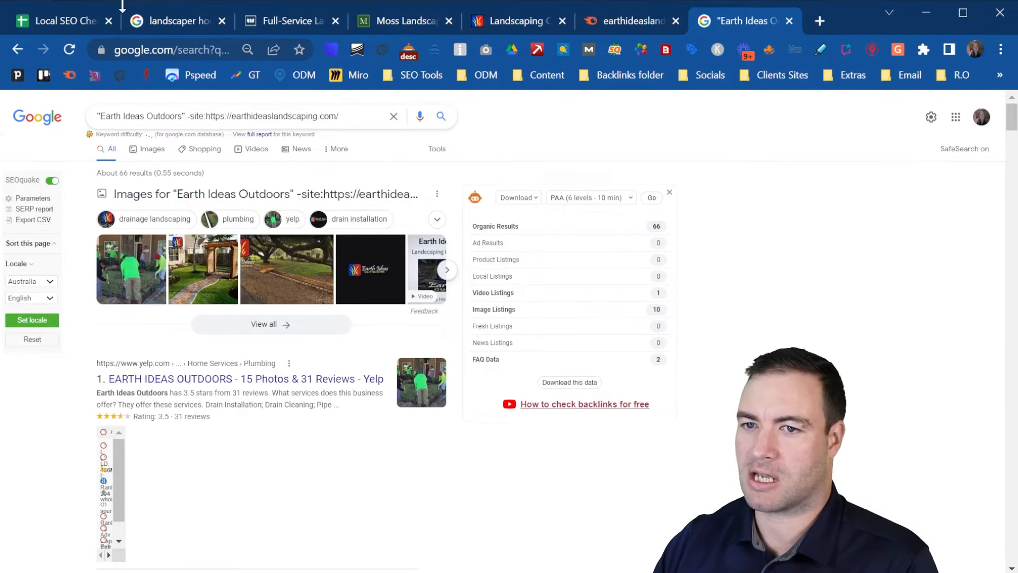
- In the Local SEO Checklist, enter 66 as the Total Citations for Earth Ideas Outdoors
left_click(80, 22)
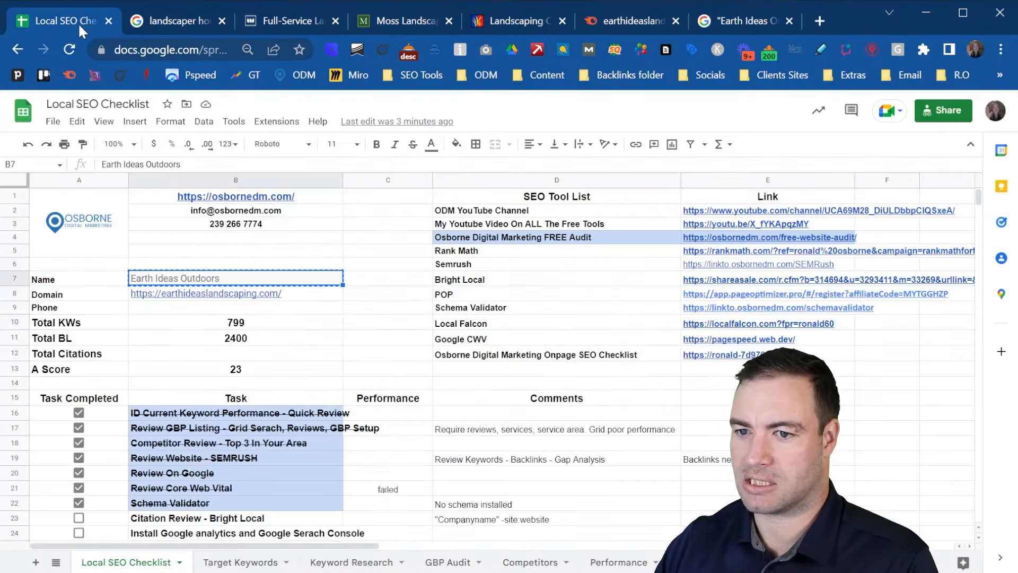
left_click(216, 359)
type("66")
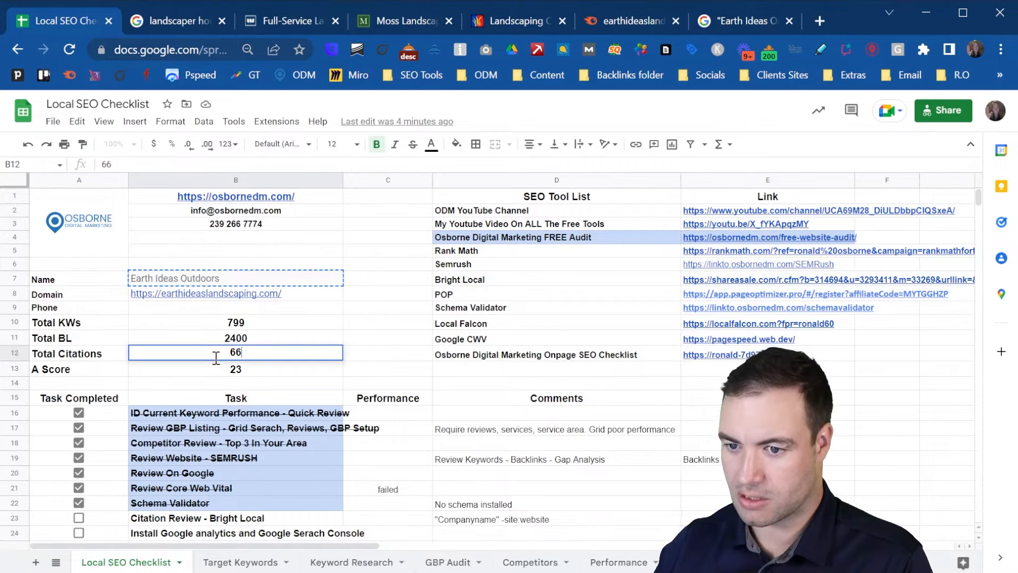
scroll(345, 562, "down", 3)
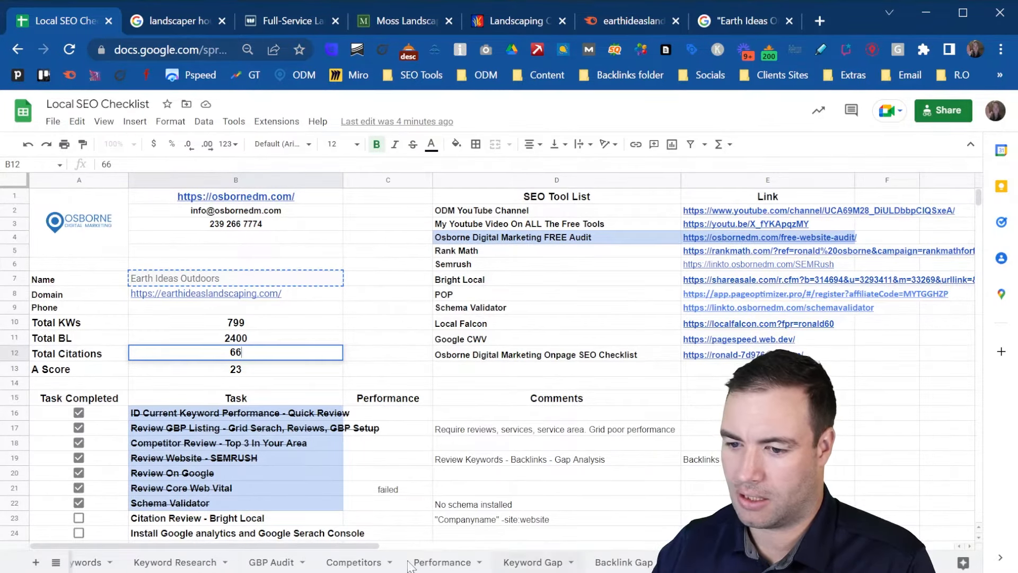
left_click(345, 561)
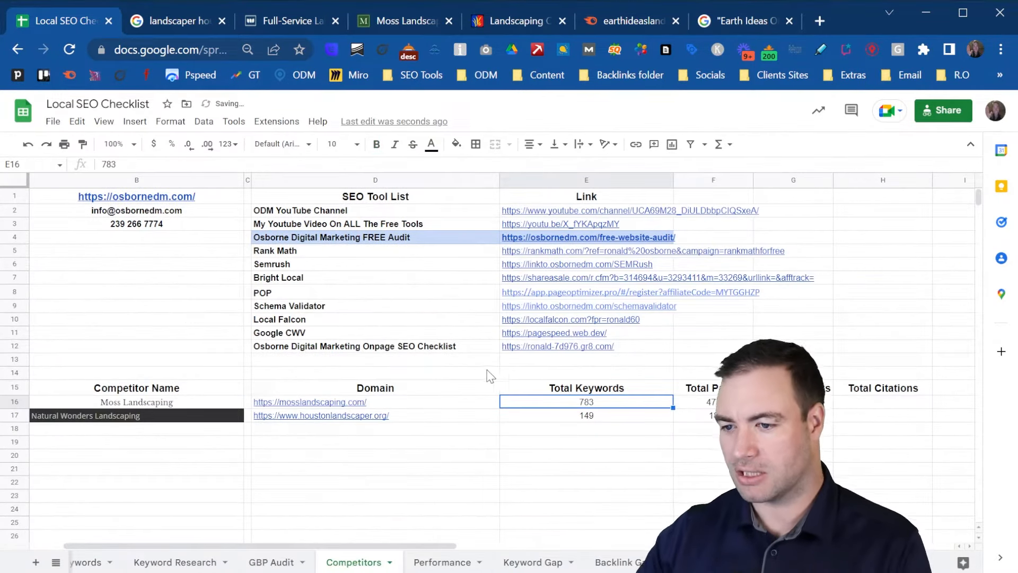
left_click(443, 404)
left_click(586, 429)
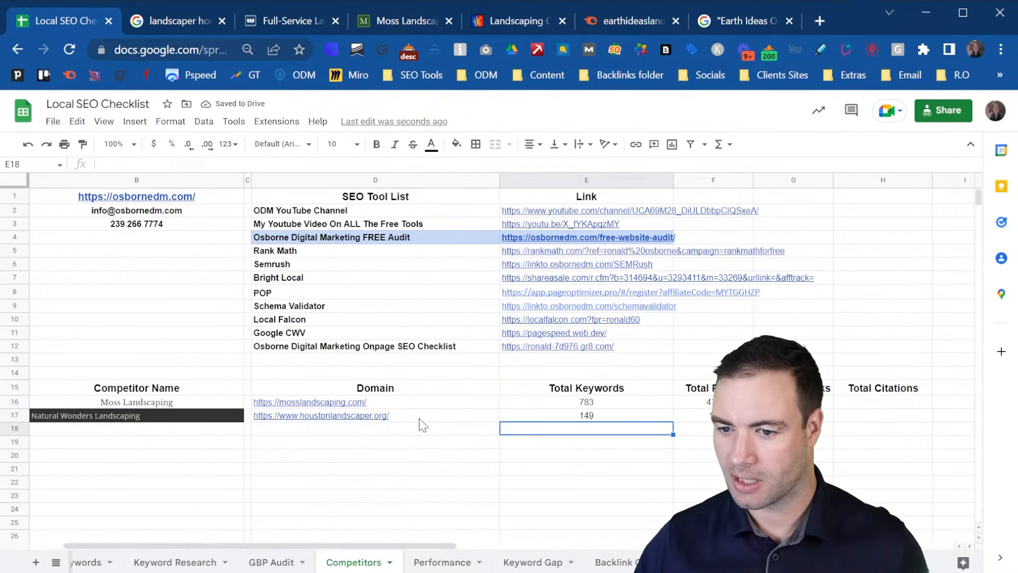
left_click(438, 419)
key("ctrl+c")
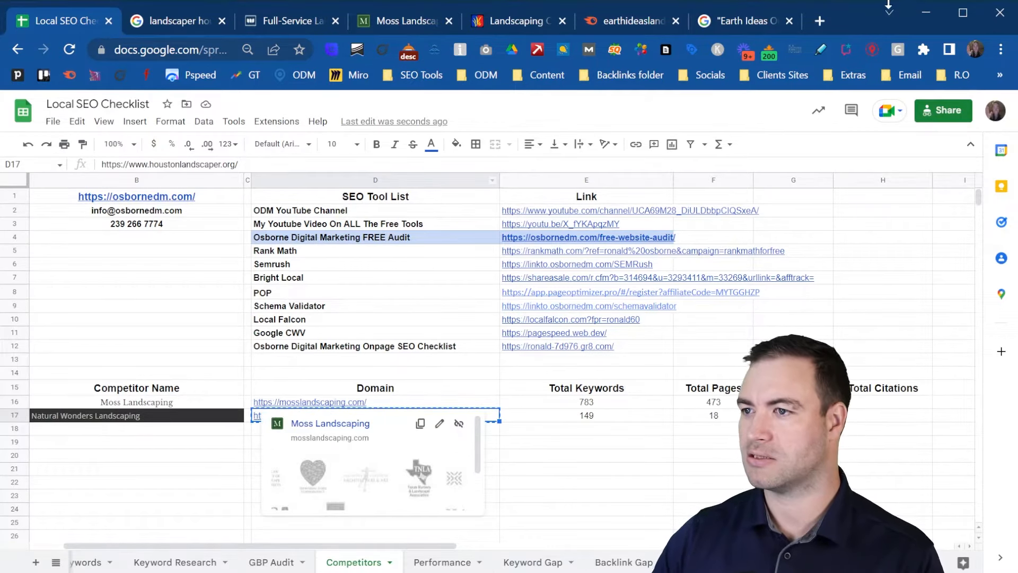
left_click(206, 47)
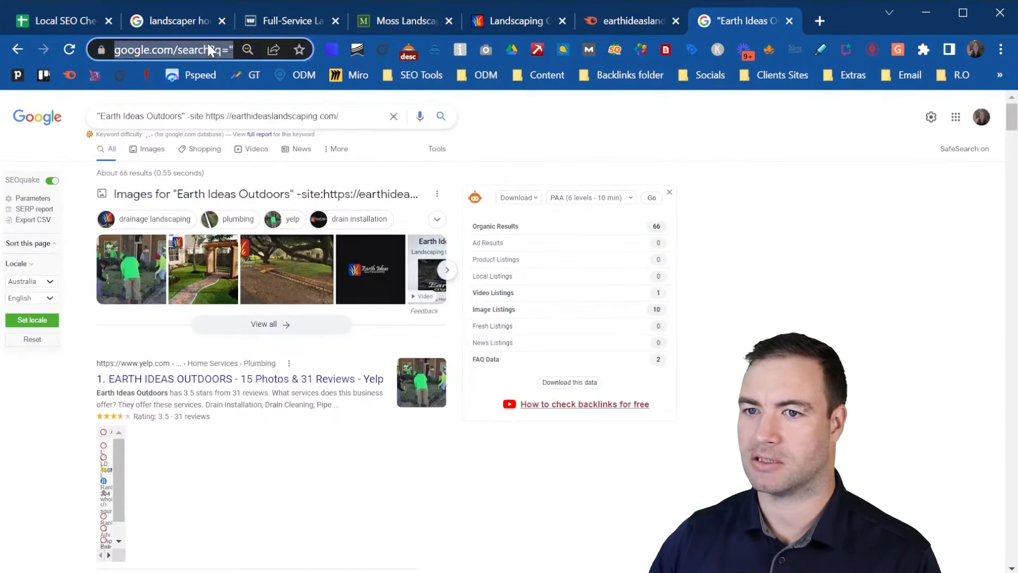
left_click_drag(341, 117, 205, 119)
key("ctrl+v")
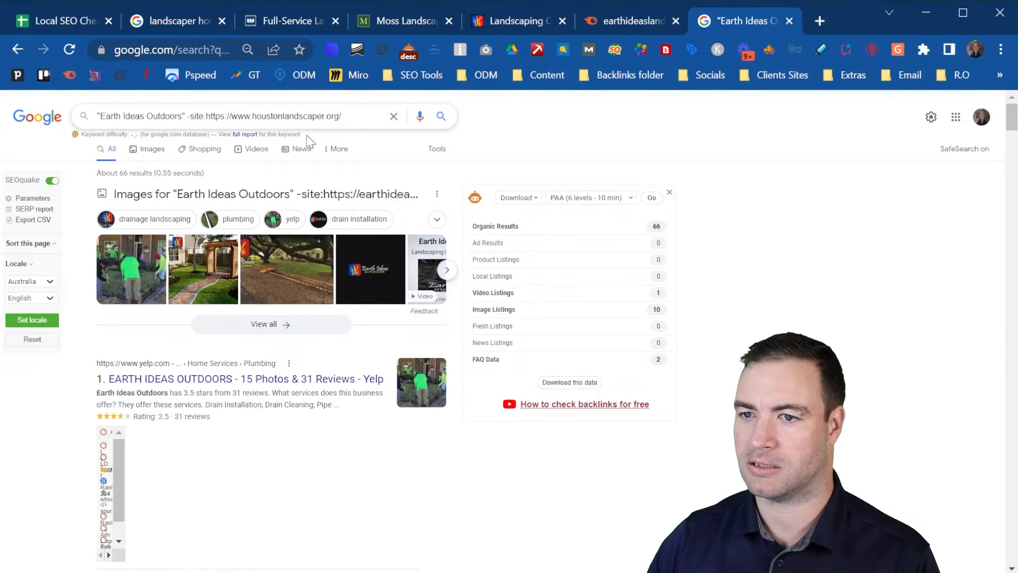
- Copy the Natural Wonders Landscaping name from the Competitors sheet over Earth Ideas Outdoors in the query, keeping the quotation marks, and run the search
left_click(71, 16)
left_click(191, 416)
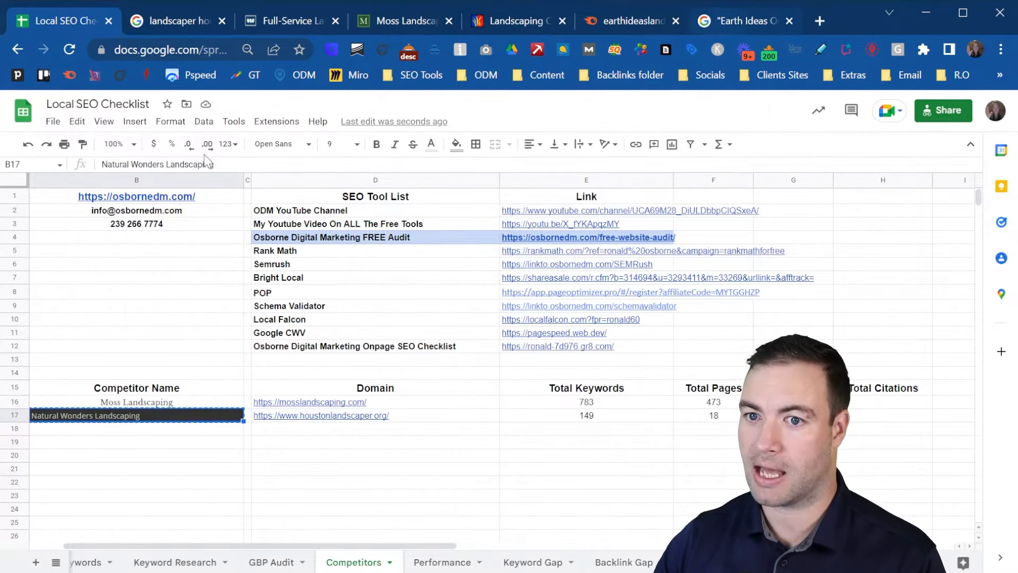
left_click(742, 23)
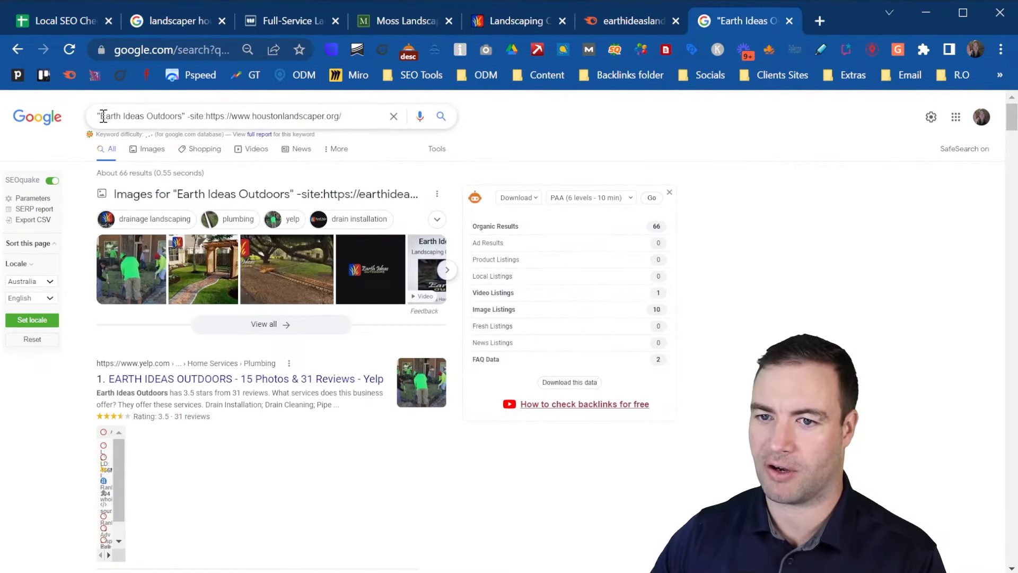
left_click_drag(103, 115, 184, 118)
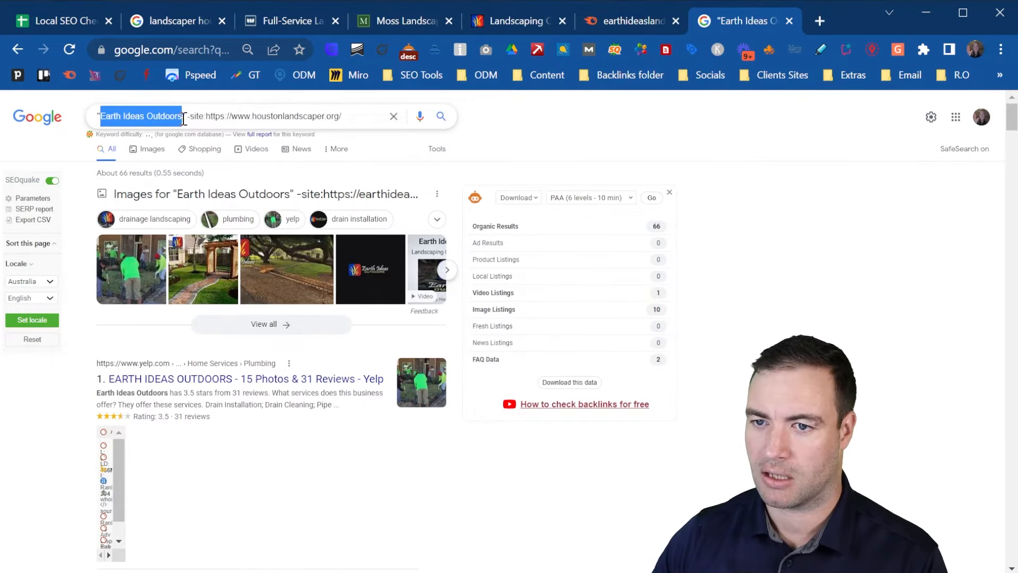
key("ctrl+v")
key("Return")
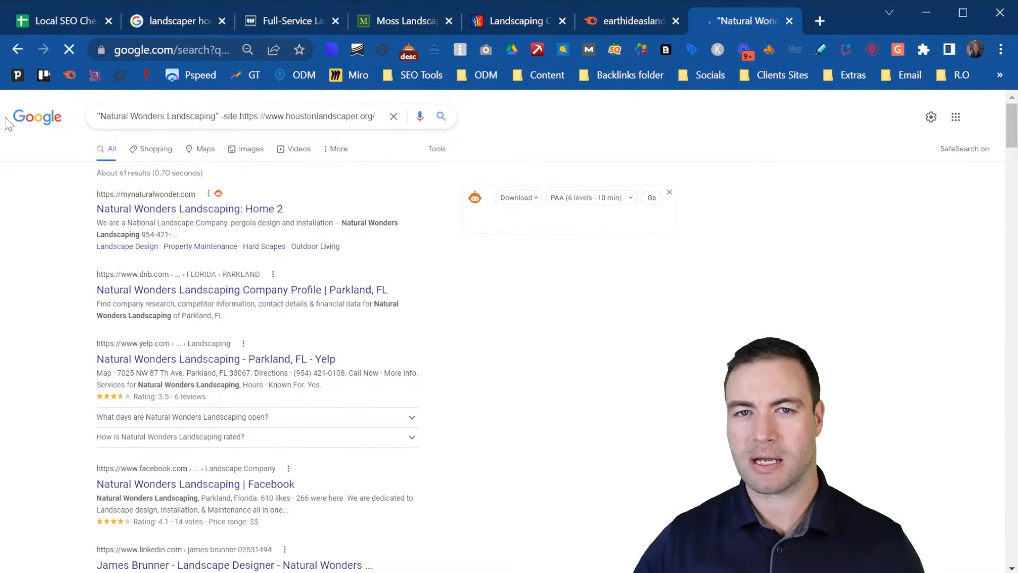
- On the Competitors sheet, enter 66 as the Total Citations for Natural Wonders Landscaping
left_click(63, 17)
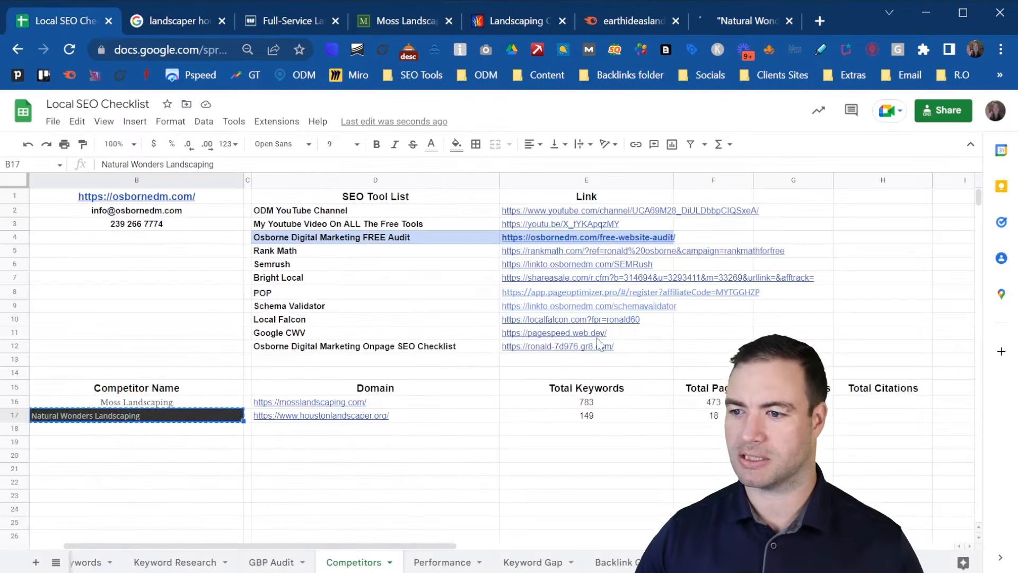
left_click(871, 417)
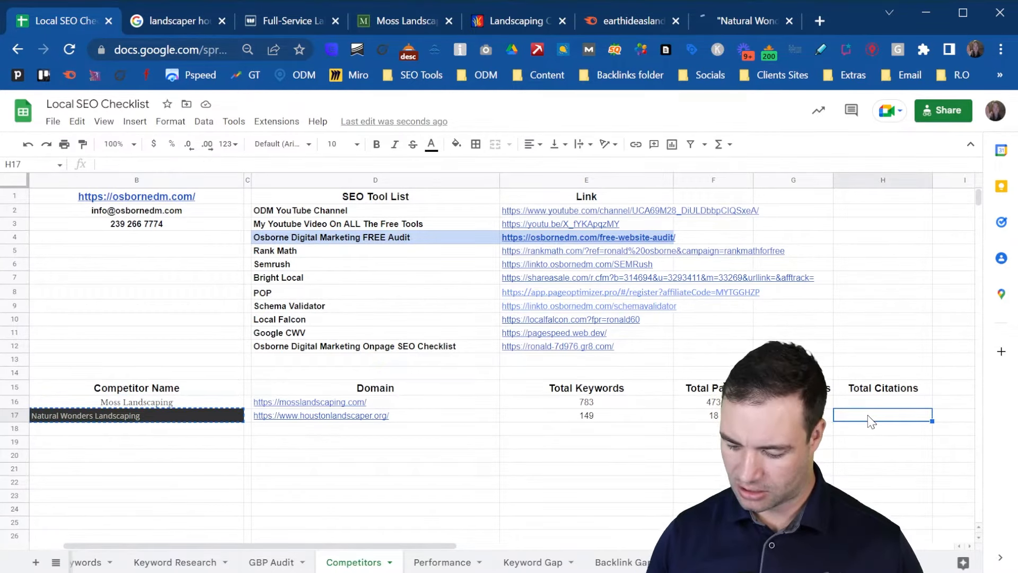
type("66")
left_click(691, 431)
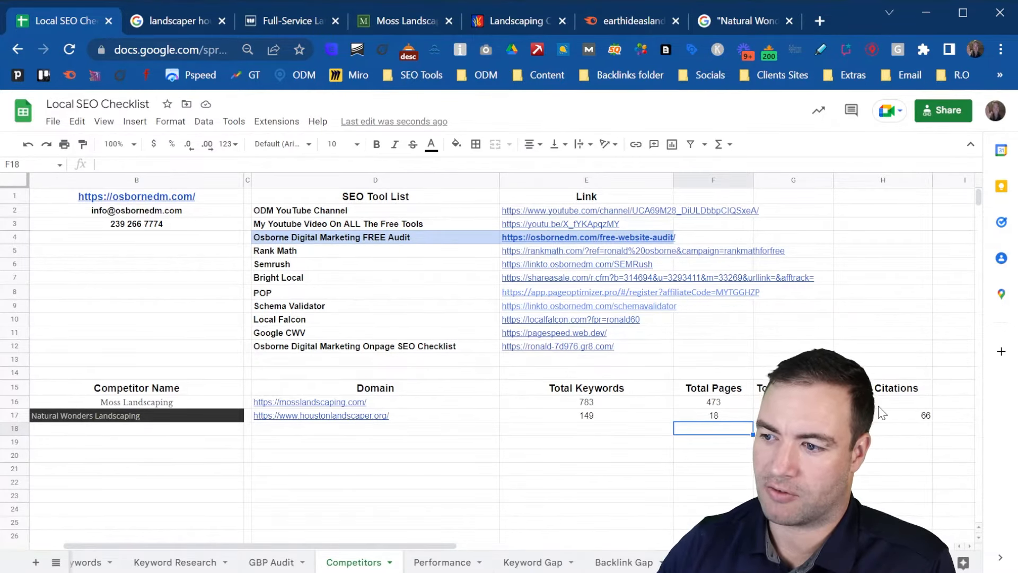
- On the Local SEO Checklist sheet, mark the Bright Local citation review and the Google analytics and Search Console installation as completed
scroll(180, 562, "up", 3)
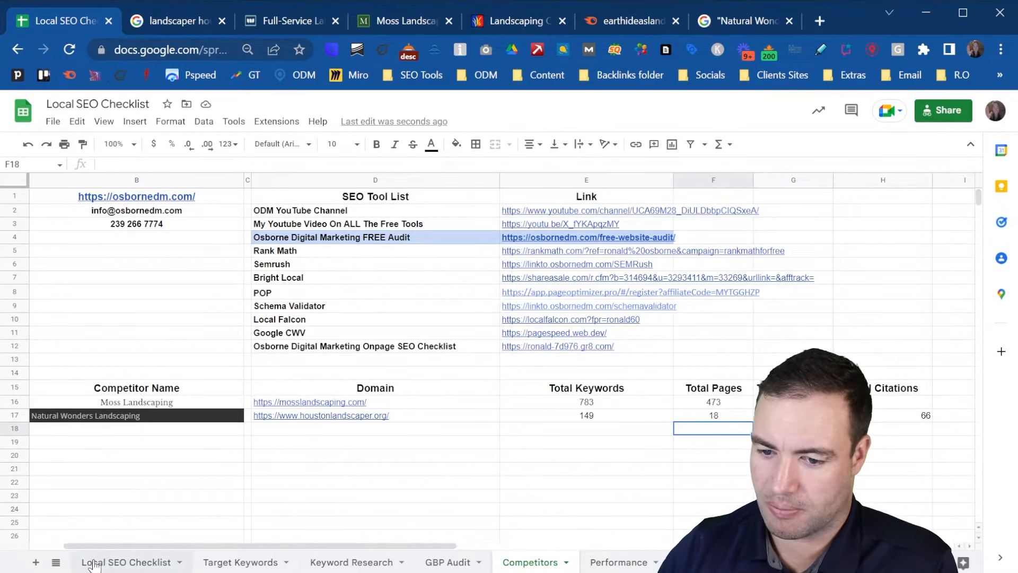
left_click(98, 568)
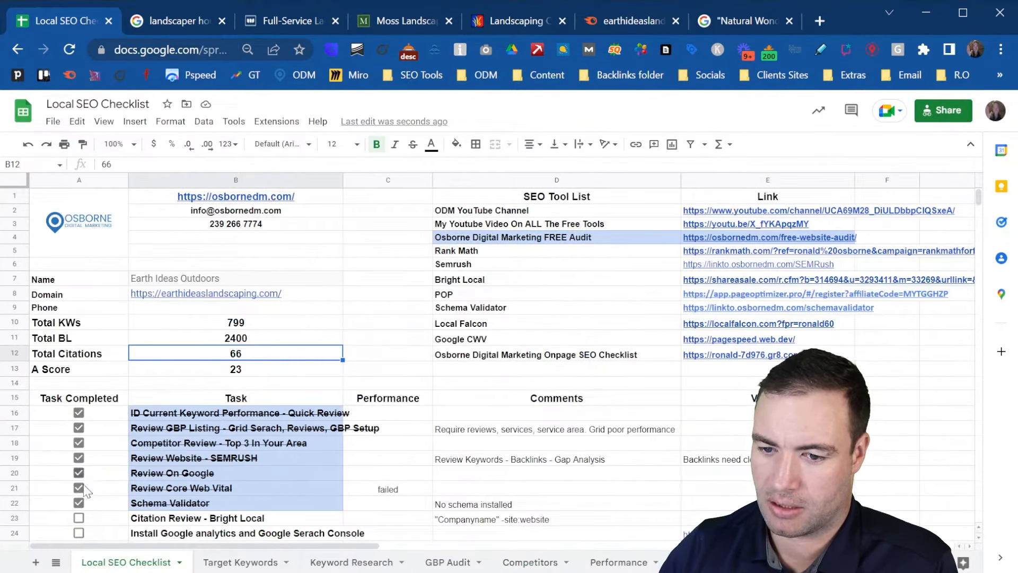
scroll(156, 480, "down", 3)
left_click(79, 301)
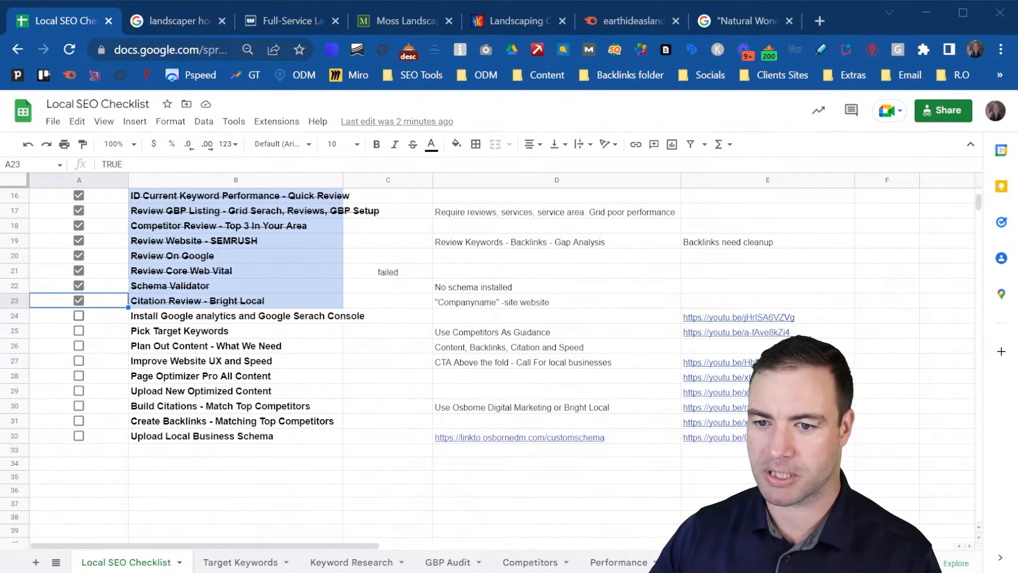
left_click(79, 315)
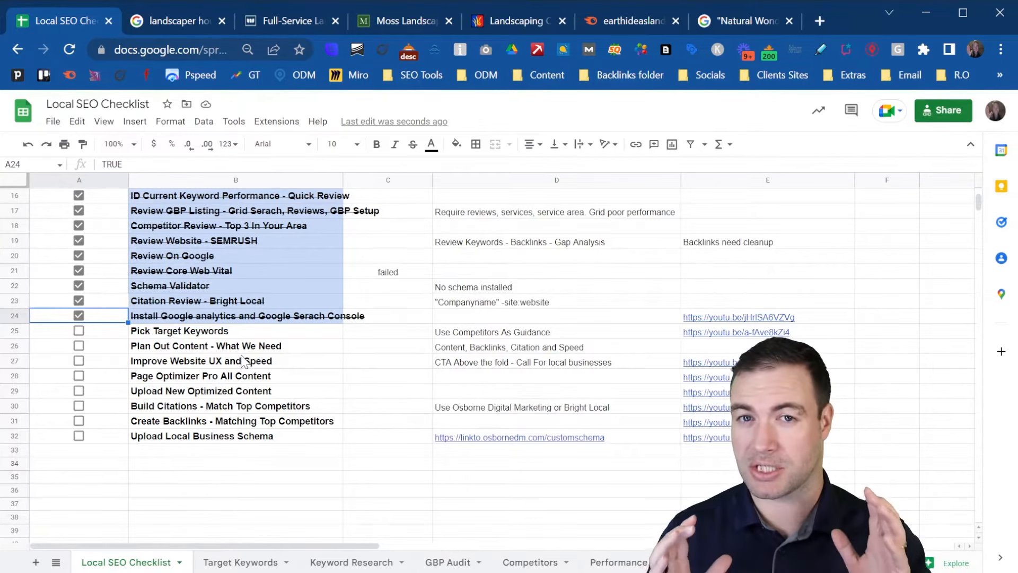
- On the Keyword Research sheet, sort the keywords by Search Volume from highest to lowest
left_click(269, 566)
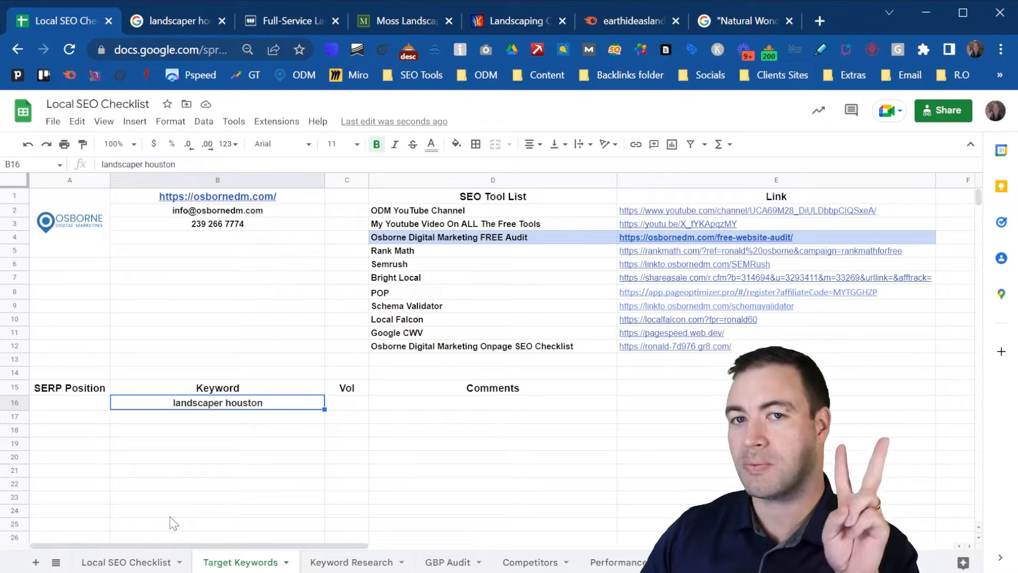
left_click(352, 563)
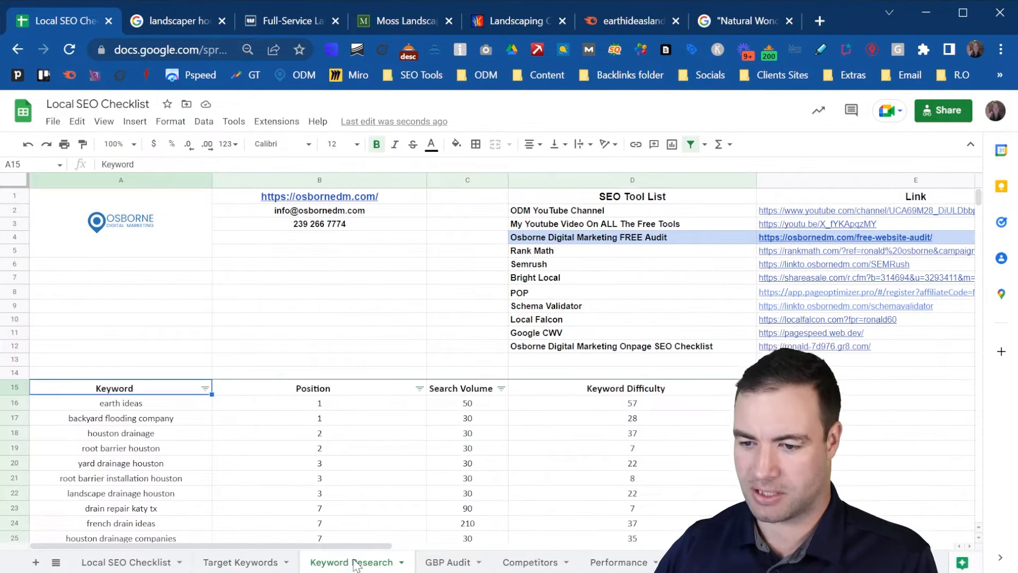
scroll(203, 426, "down", 3)
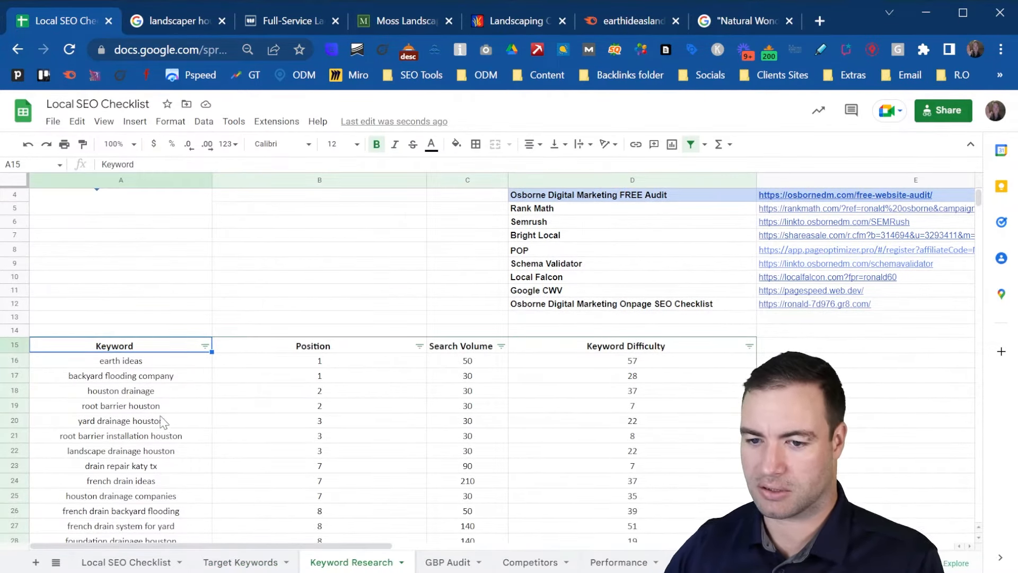
left_click(168, 342)
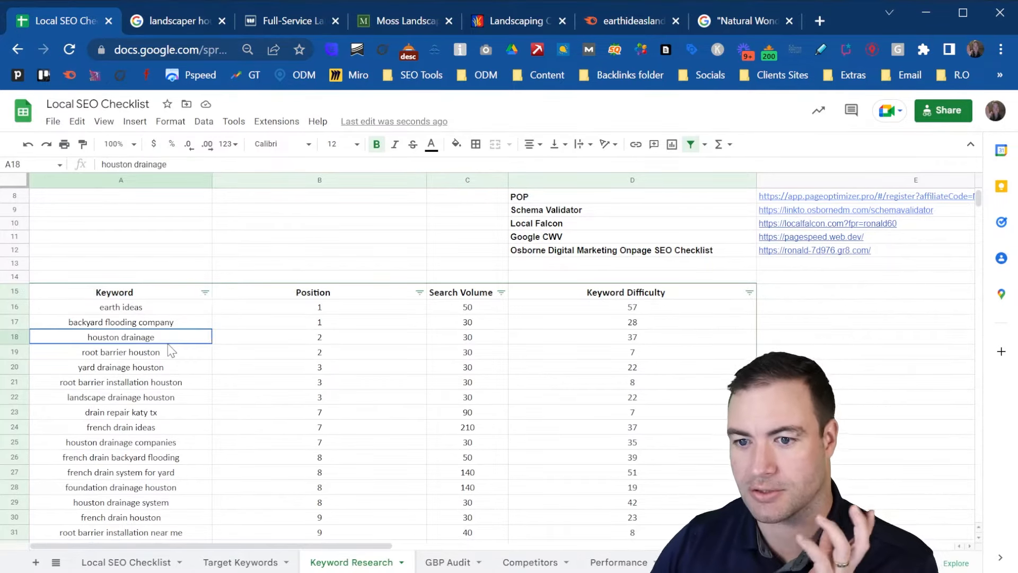
left_click_drag(371, 342, 204, 337)
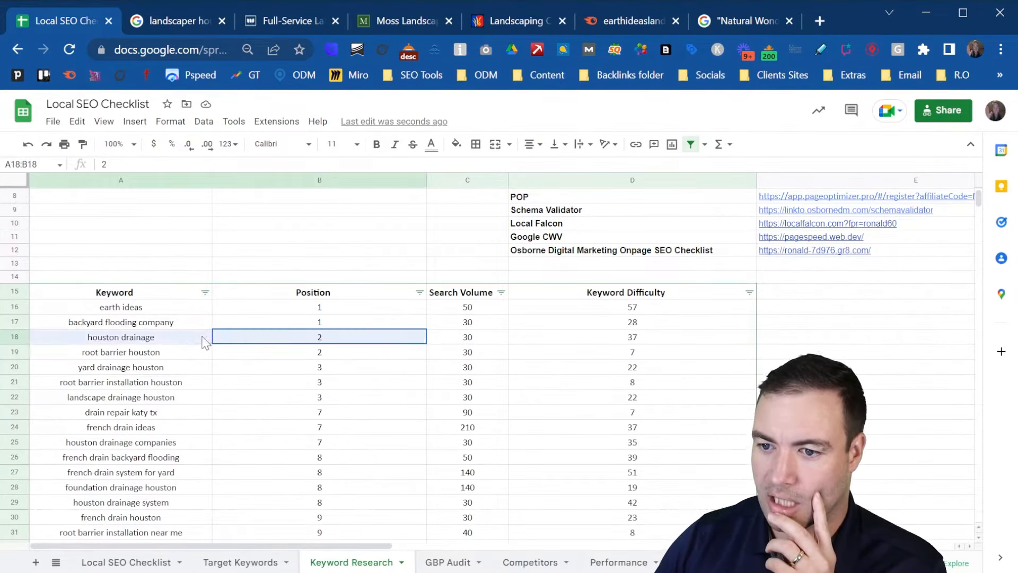
left_click(501, 293)
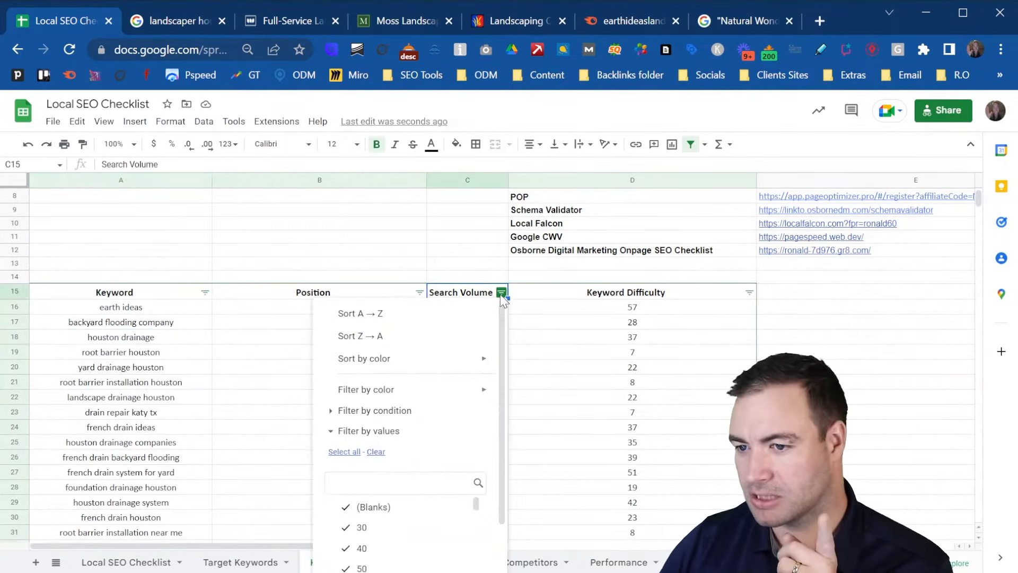
left_click(406, 329)
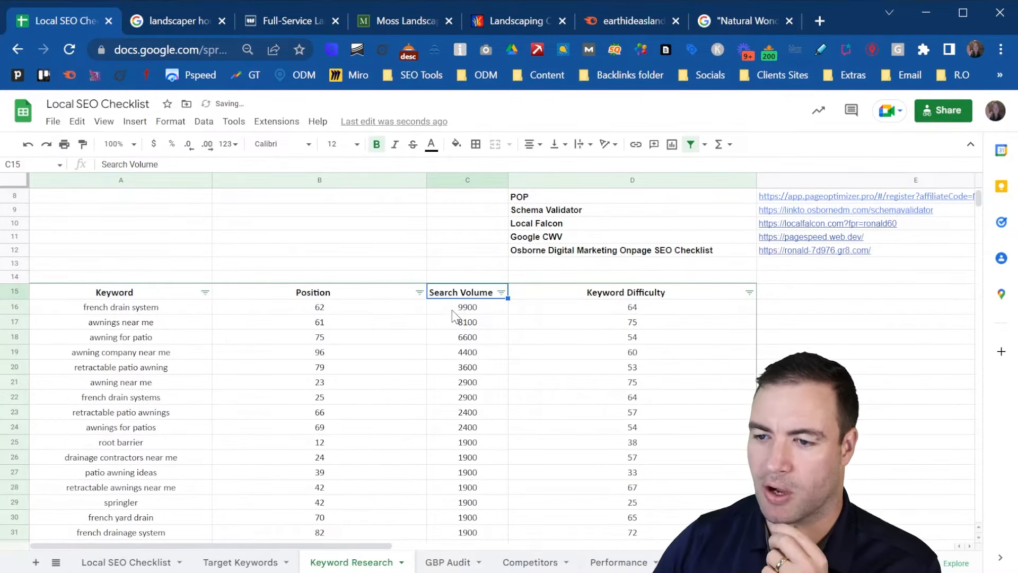
- Copy the keyword "drainage contractors near me" from Keyword Research into the row below "landscaper houston" on the Target Keywords sheet
left_click(210, 312)
left_click_drag(212, 313, 296, 313)
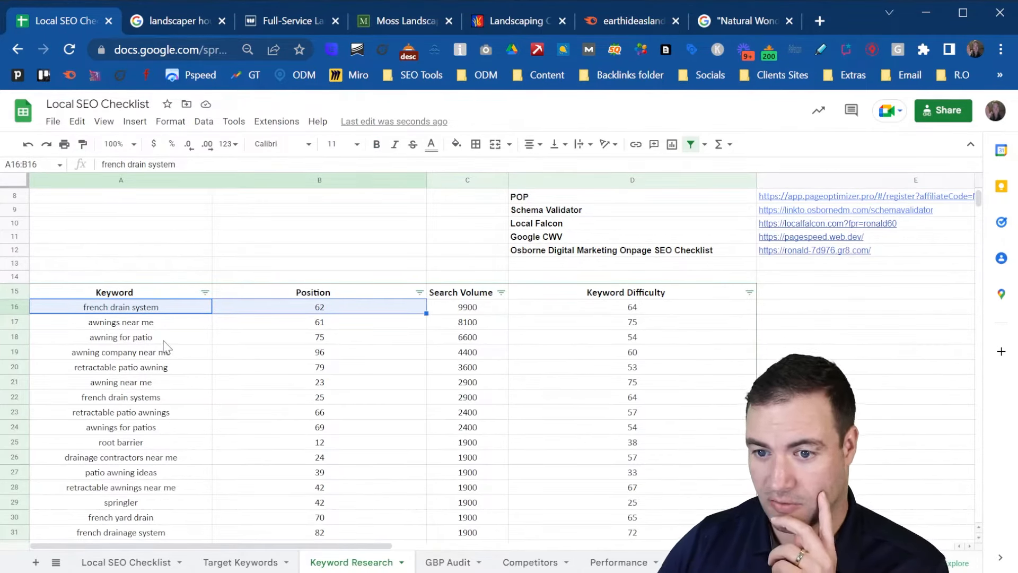
left_click_drag(159, 338, 446, 342)
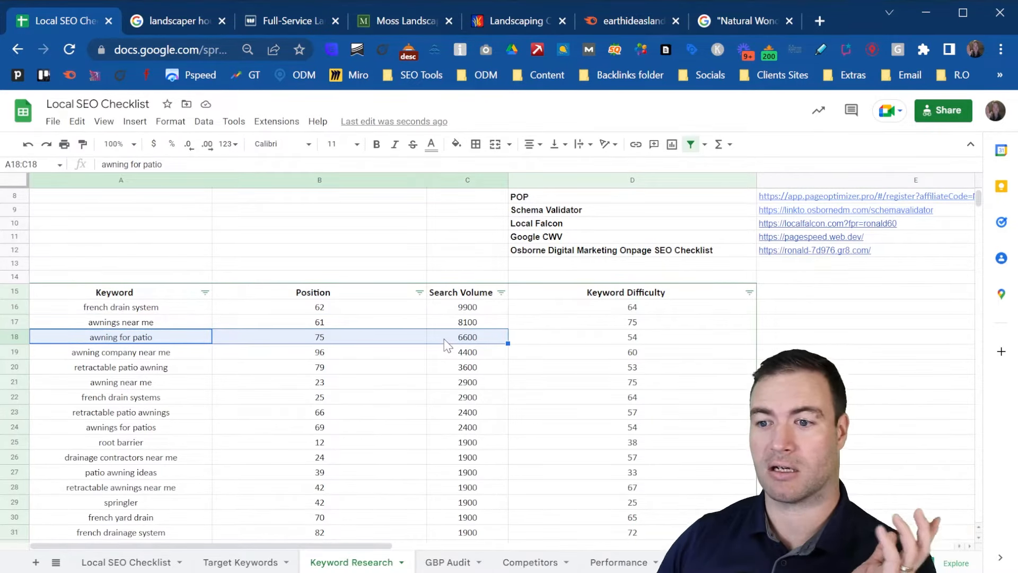
scroll(257, 405, "down", 1)
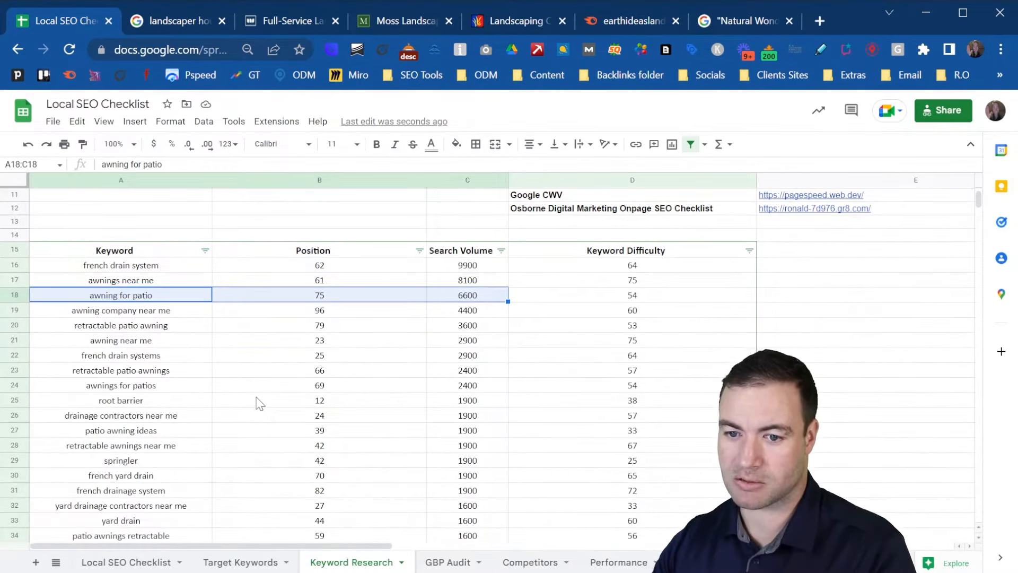
scroll(260, 404, "down", 1)
left_click_drag(175, 365, 457, 373)
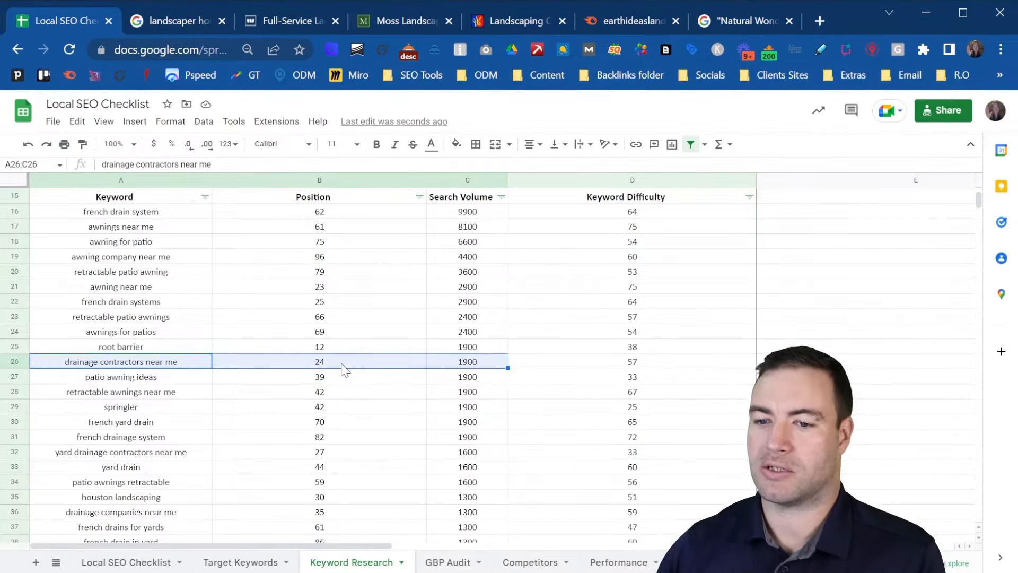
left_click(191, 365)
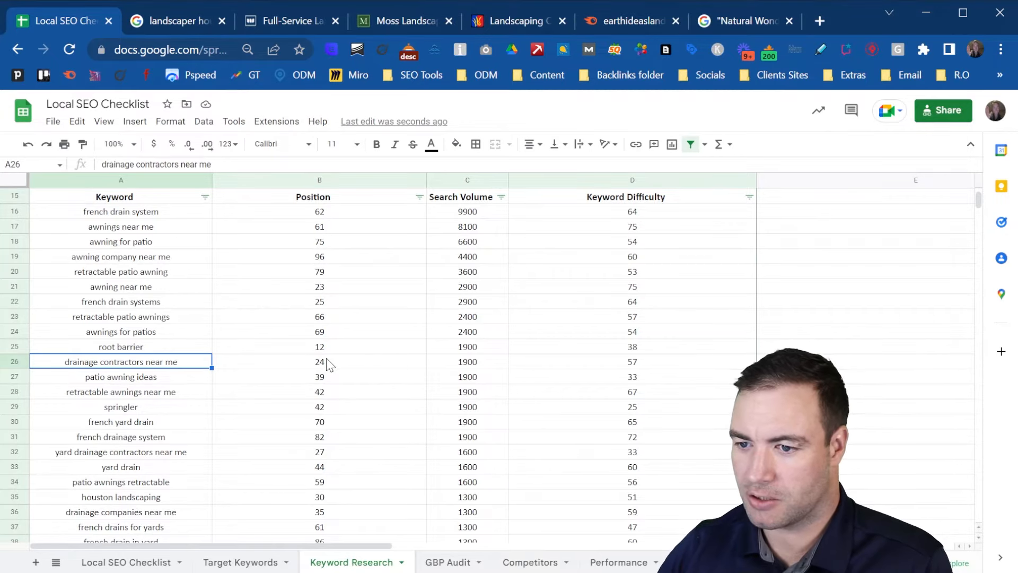
key("ctrl+c")
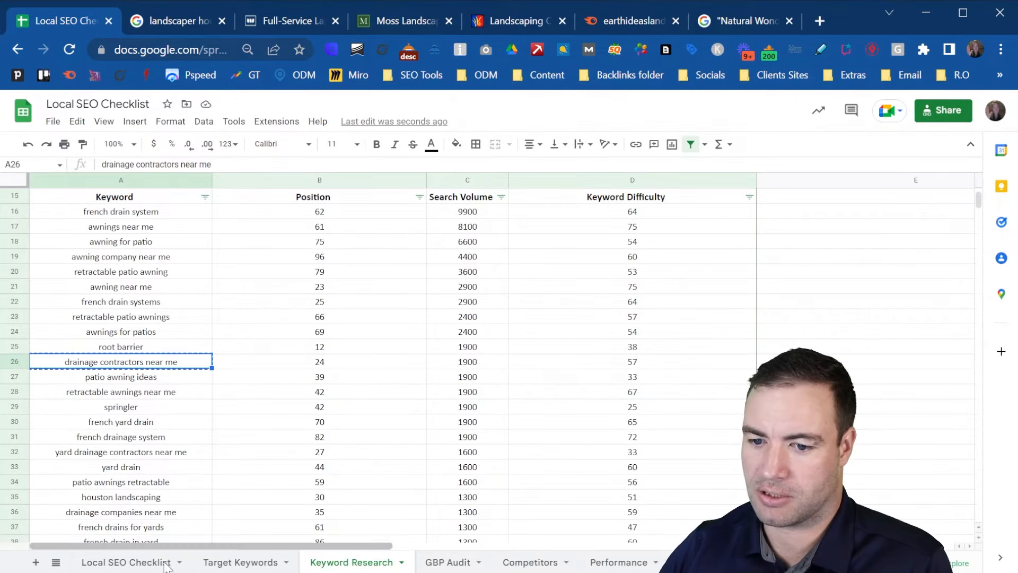
left_click(137, 562)
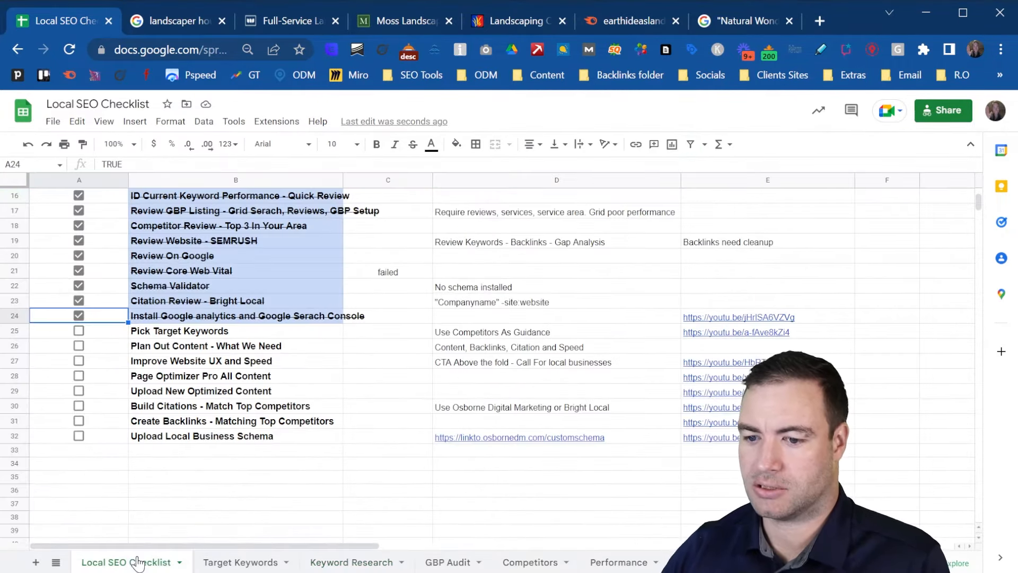
left_click(227, 561)
left_click(183, 420)
key("ctrl+v")
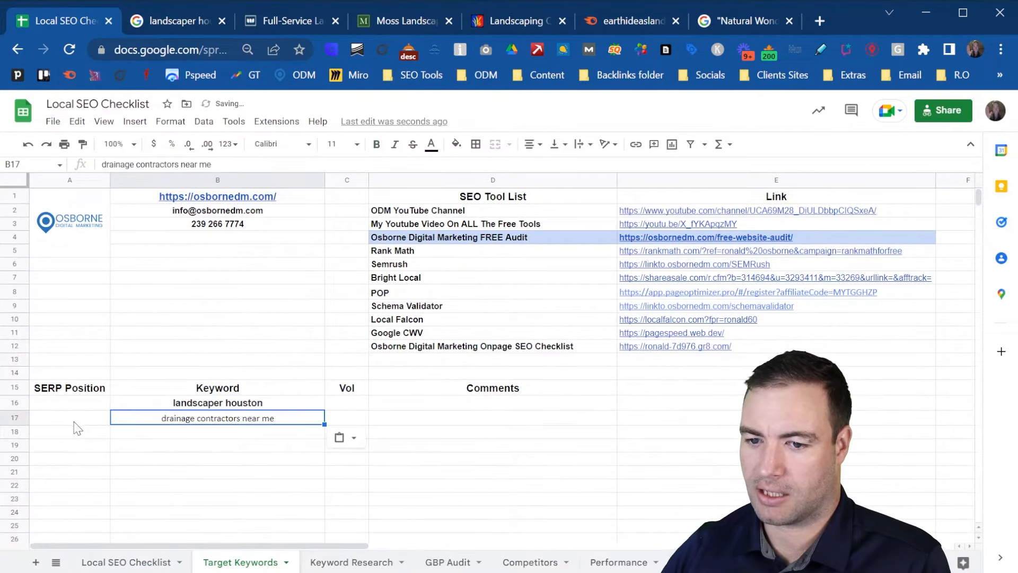
- Enter SERP Position 24 and Vol 1900 for the "drainage contractors near me" target keyword
left_click(74, 425)
type("24")
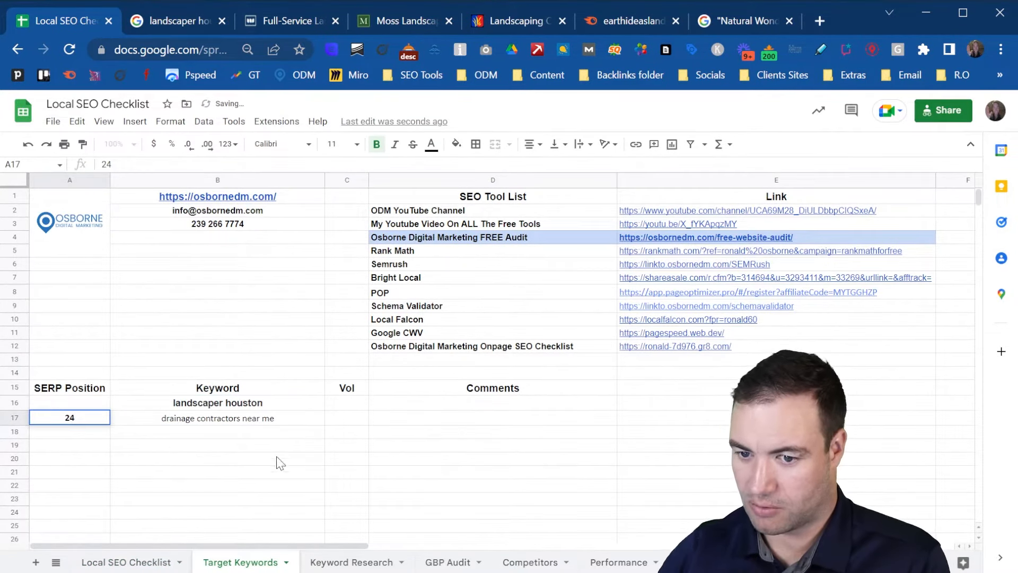
left_click(350, 419)
type("190")
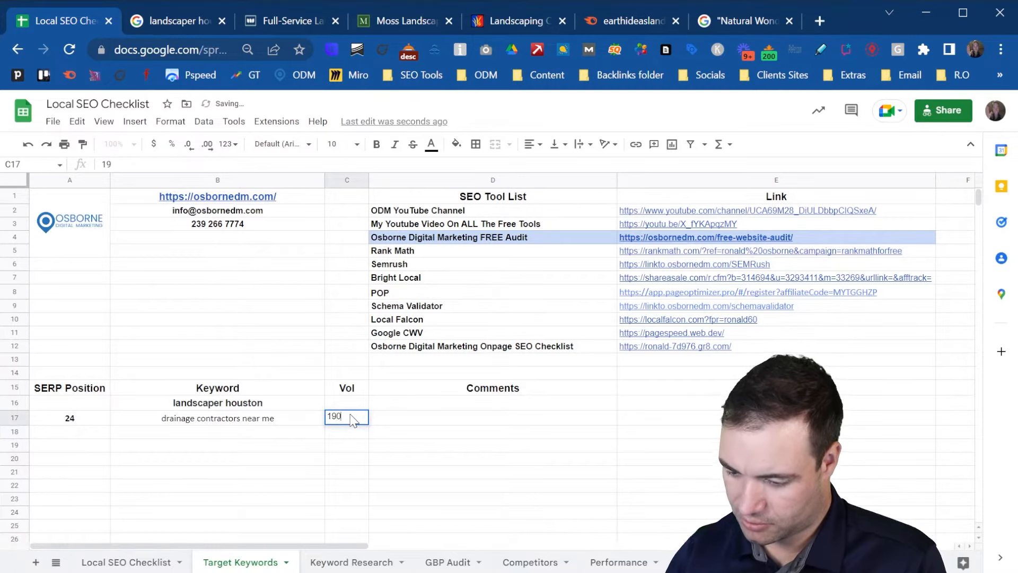
type("0")
left_click(256, 470)
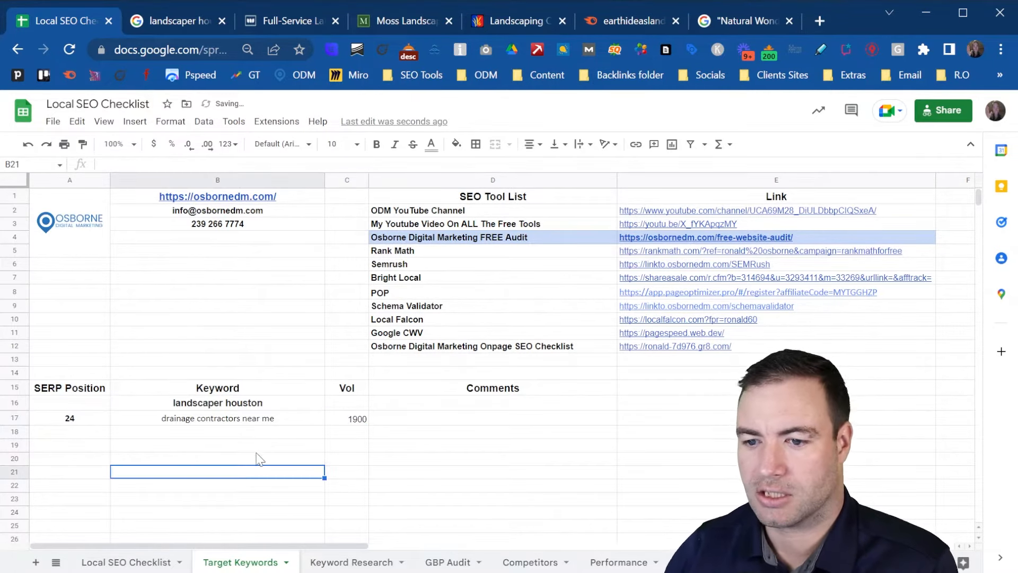
left_click(235, 423)
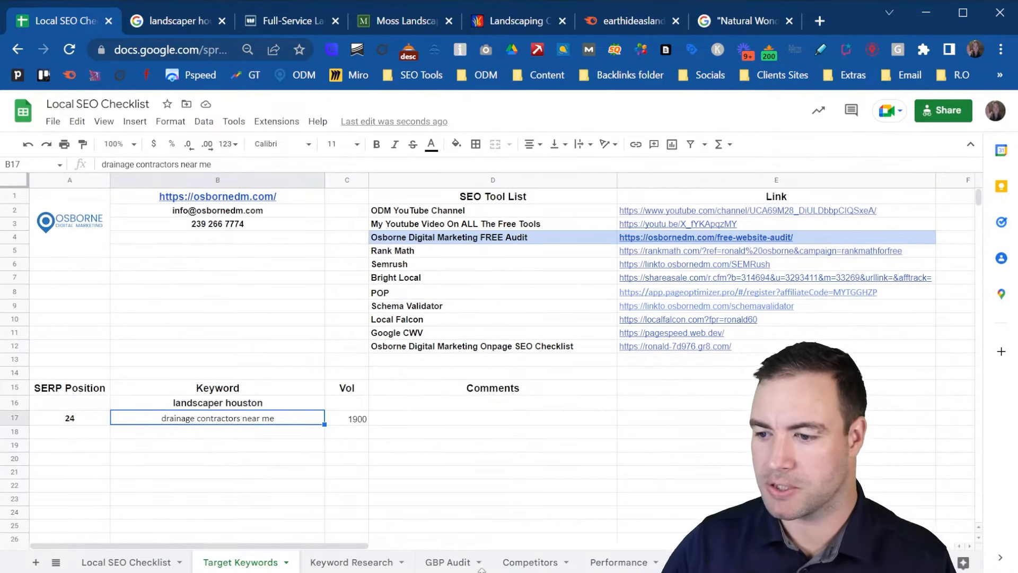
- On the Keyword Gap sheet, sort the keywords by the houstonlandscaper.org column from A to Z
left_click(708, 562)
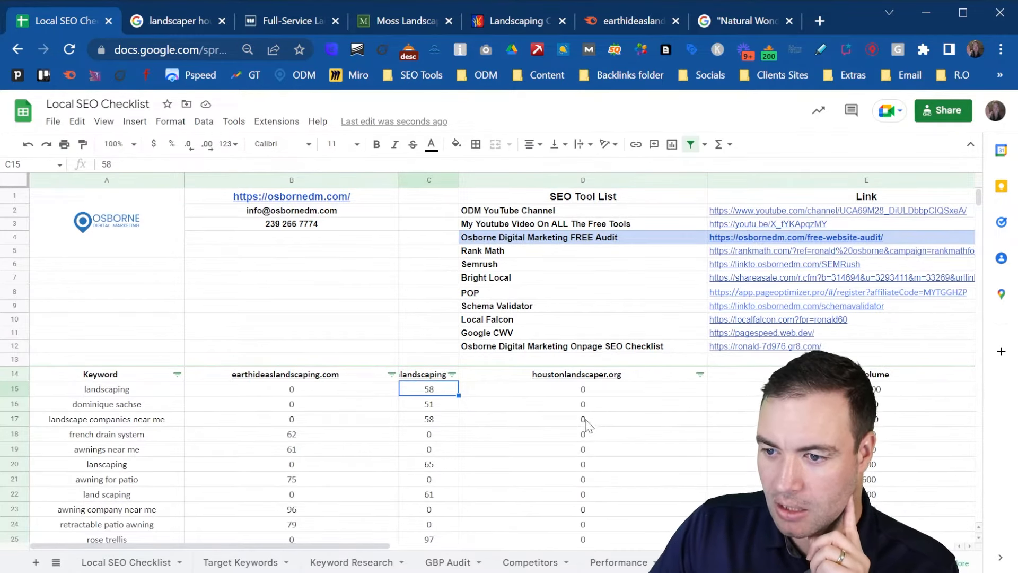
scroll(459, 422, "down", 1)
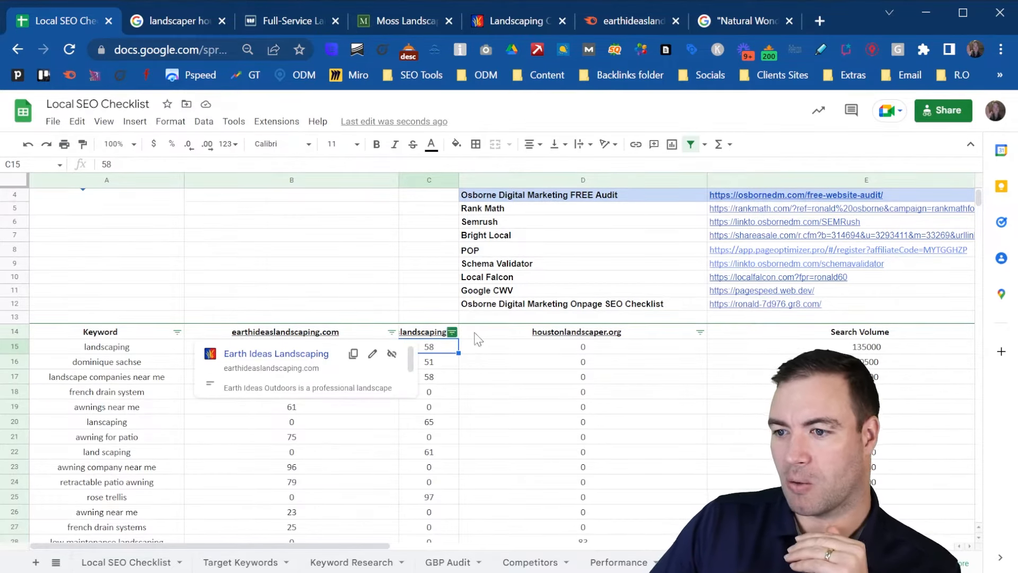
left_click(572, 338)
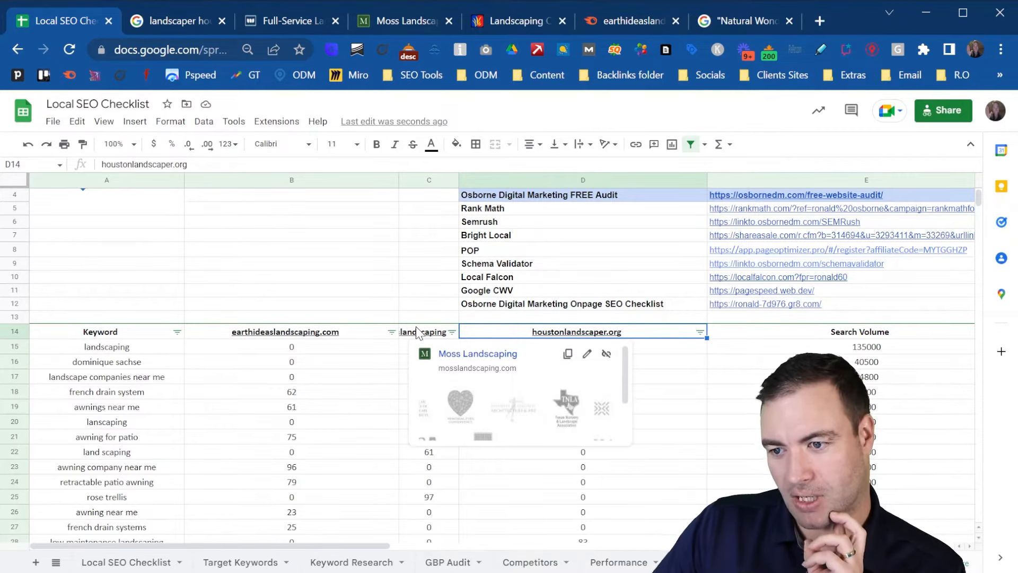
left_click(699, 332)
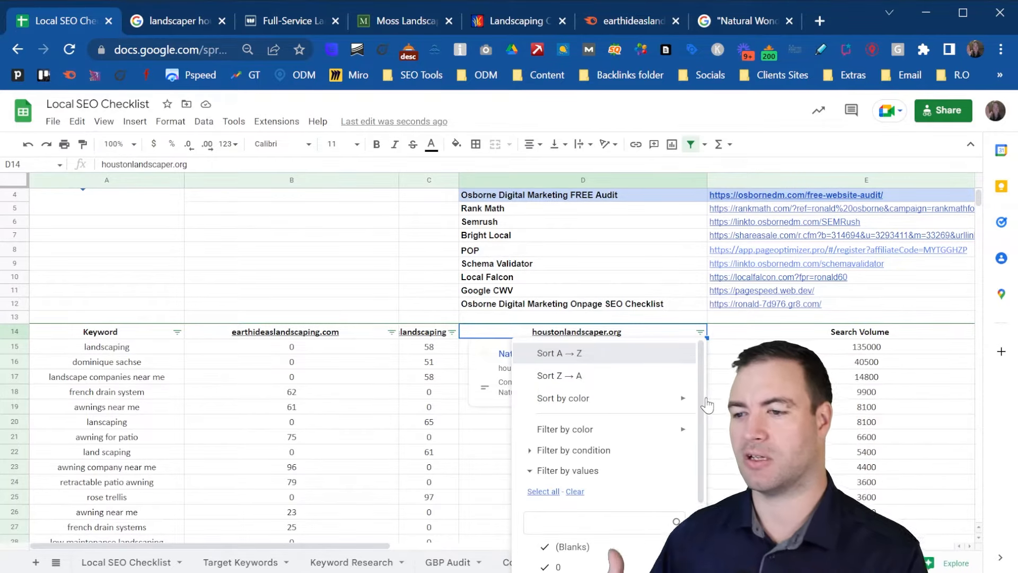
key("Escape")
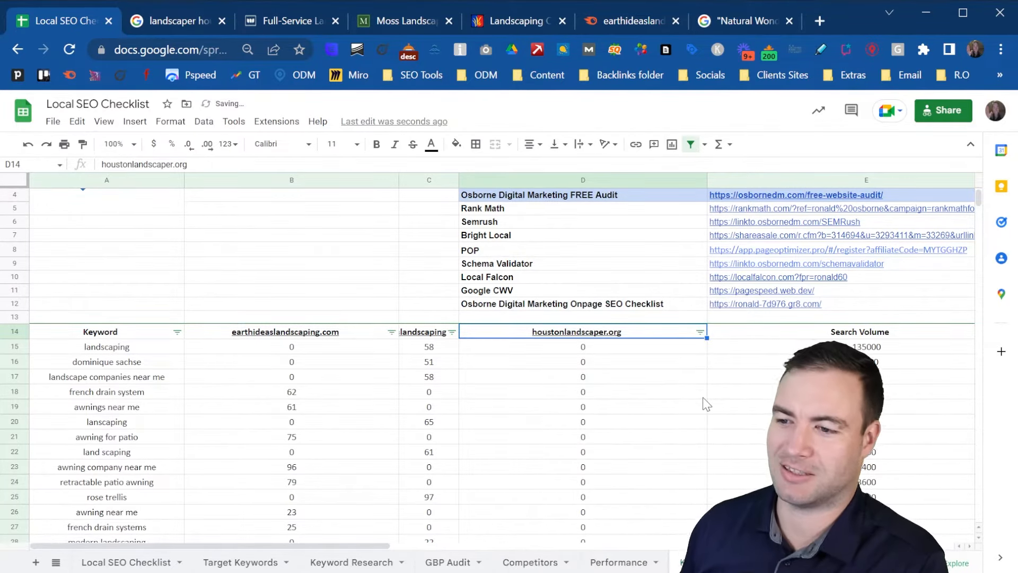
- Examine the Houston landscaping keywords that houstonlandscaper.org ranks for, comparing its positions with those of the other two sites
scroll(541, 369, "down", 6)
scroll(540, 370, "down", 20)
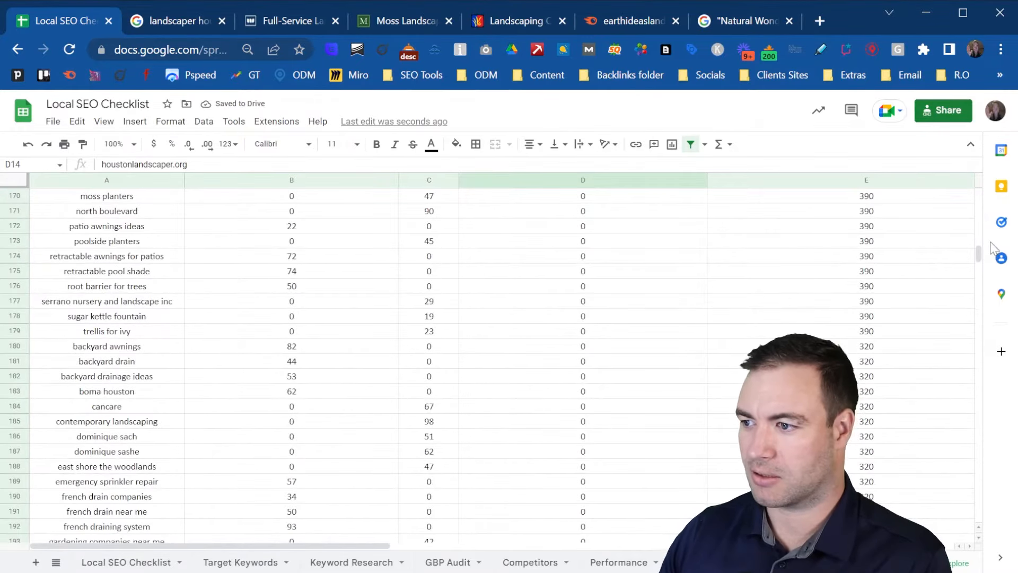
left_click_drag(977, 245, 967, 356)
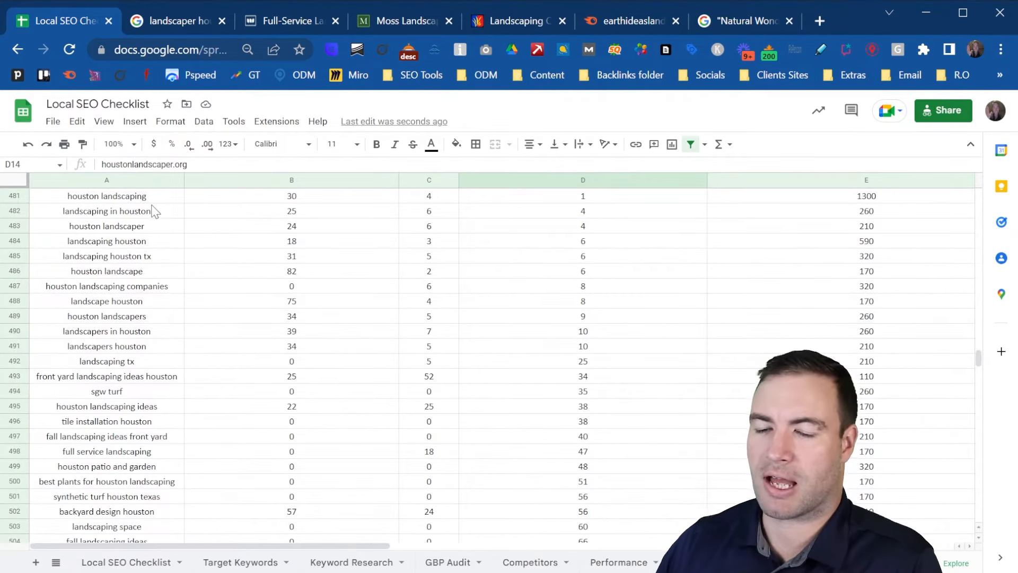
left_click_drag(153, 212, 147, 312)
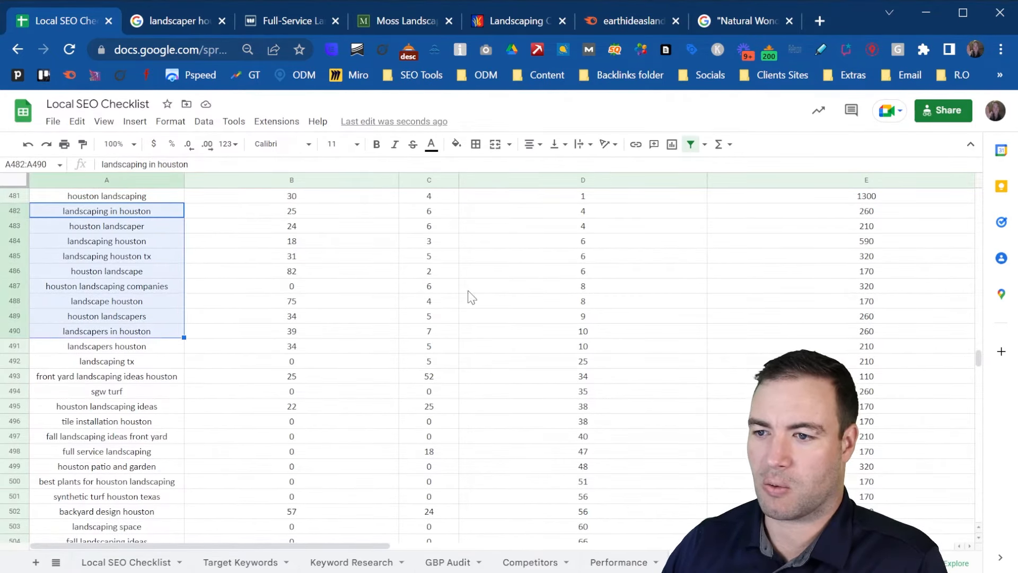
left_click_drag(619, 200, 609, 302)
left_click(168, 195)
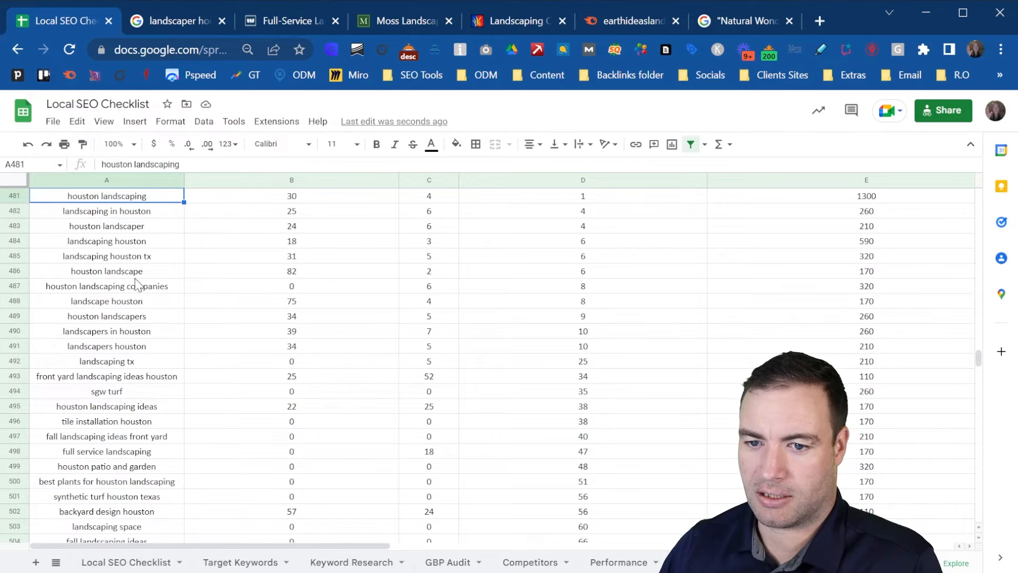
left_click(78, 380)
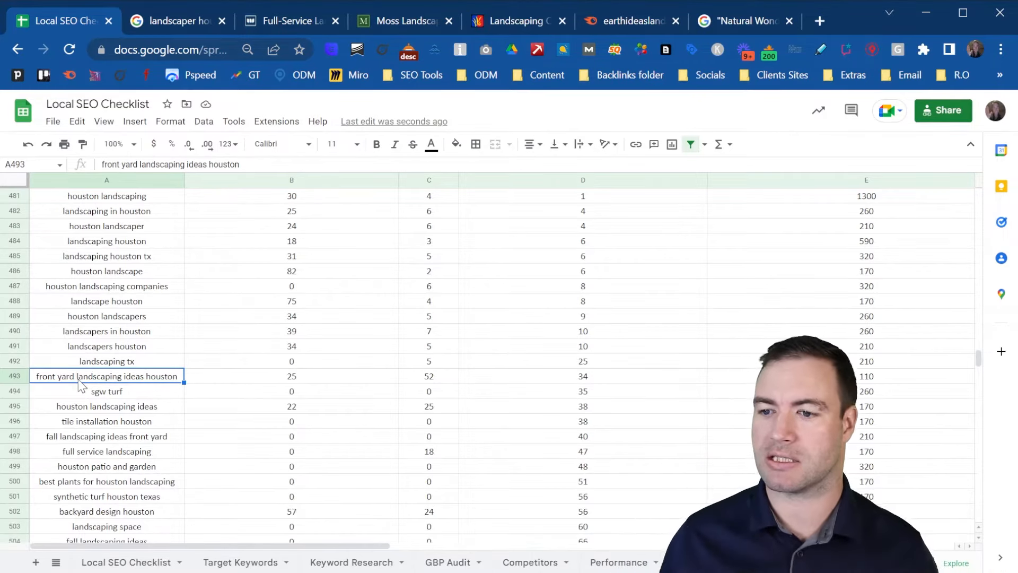
left_click_drag(588, 379, 307, 382)
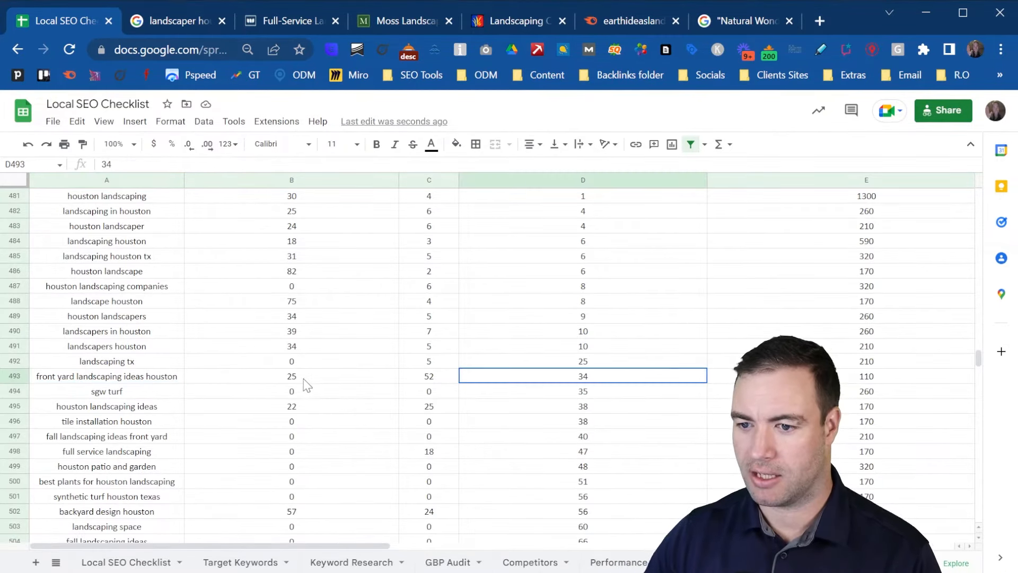
left_click_drag(155, 381, 129, 382)
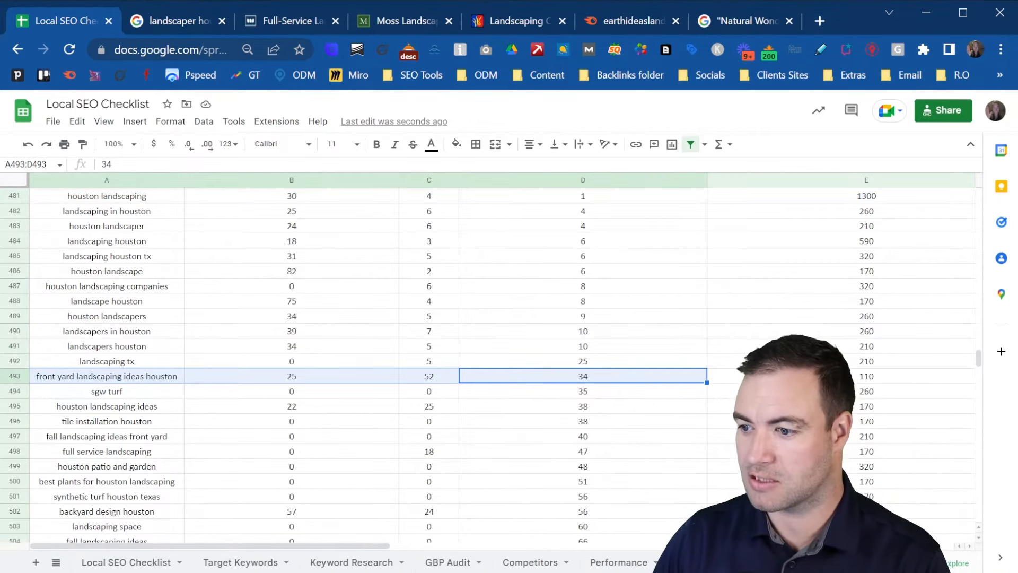
- On the Local SEO Checklist sheet, mark Pick Target Keywords as completed
left_click(137, 563)
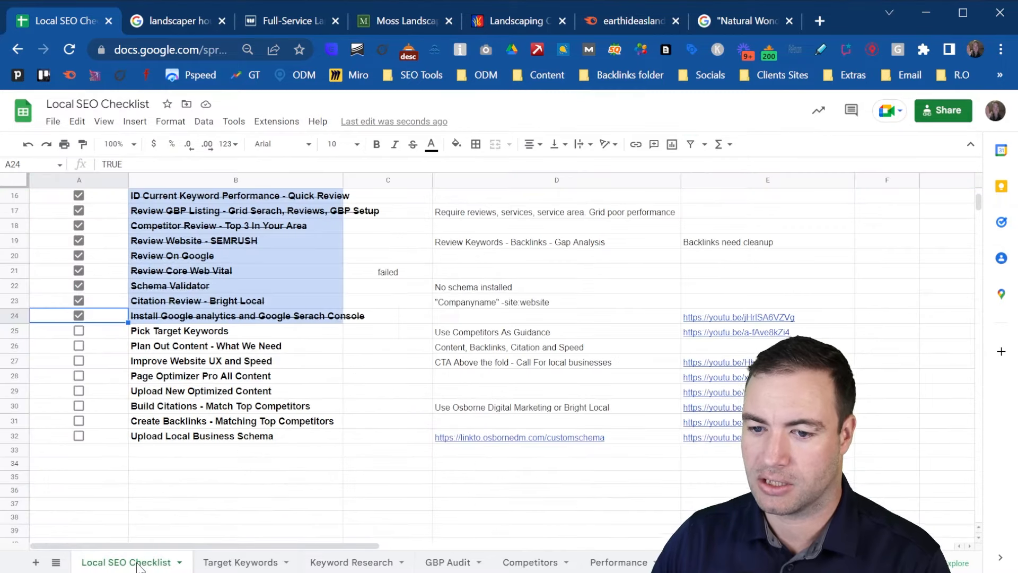
left_click(79, 331)
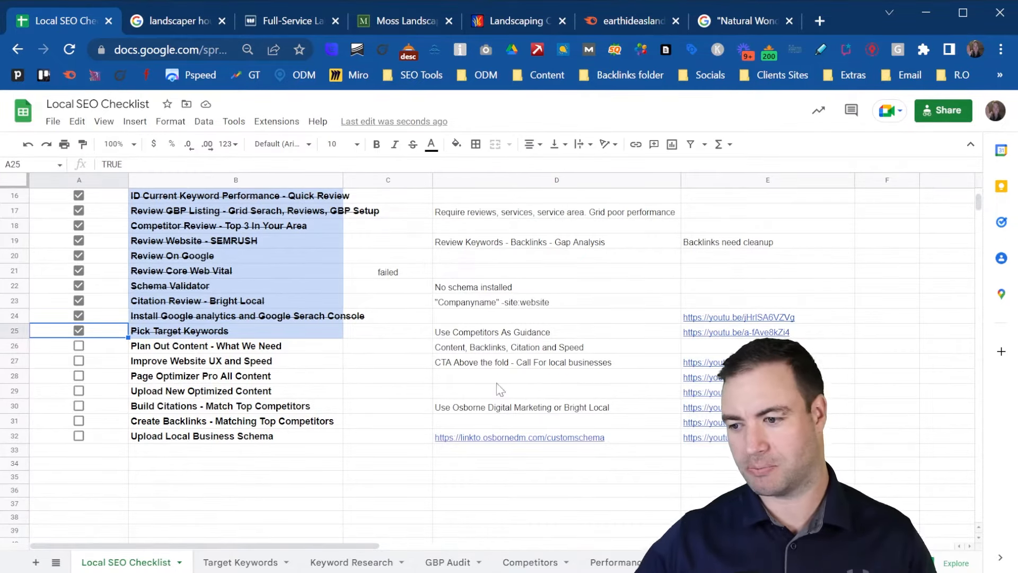
- On the monthly task planning sheet, append "create a blog and service page" to the Month 1 task
left_click(902, 563)
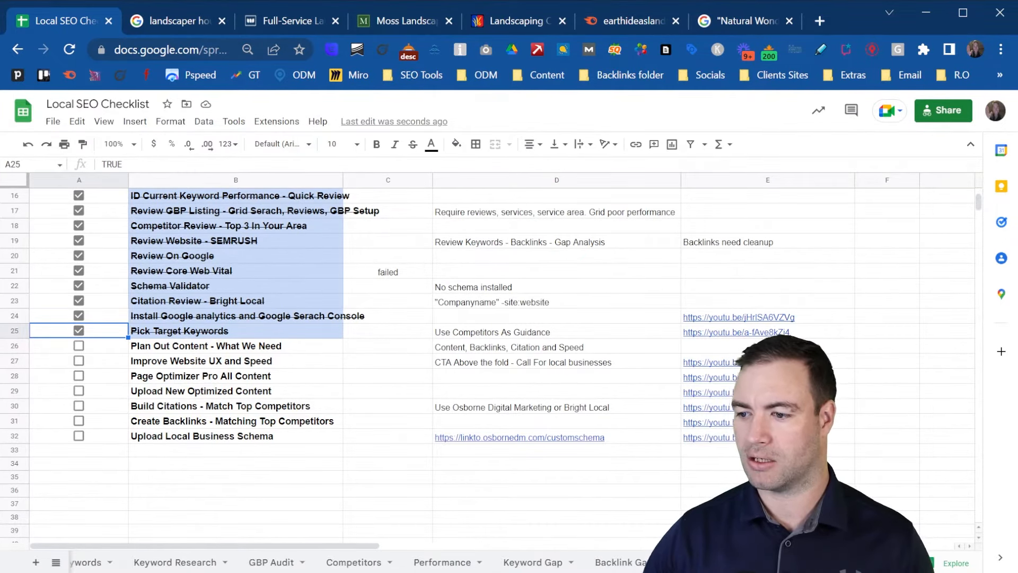
left_click(734, 562)
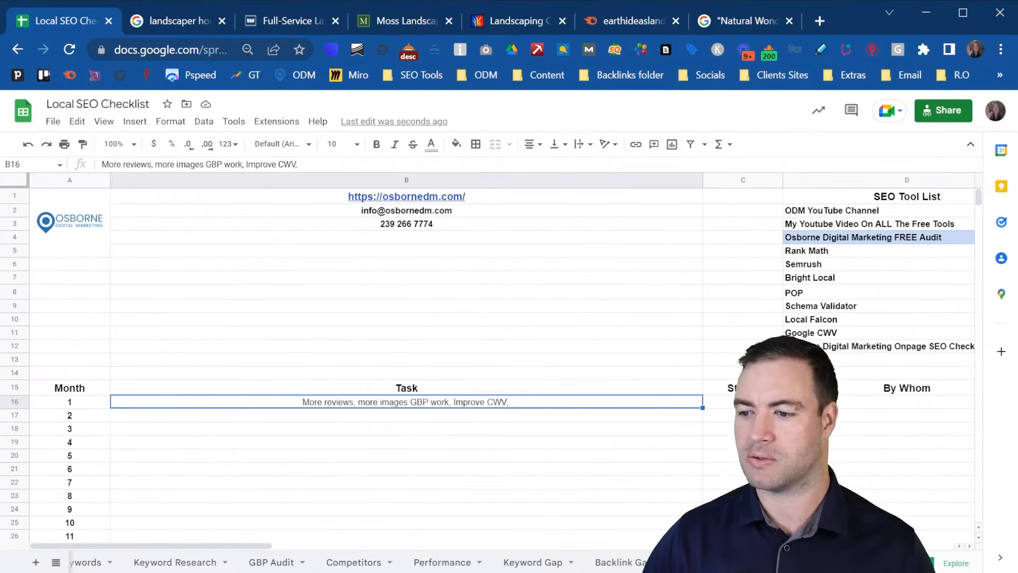
double_click(539, 401)
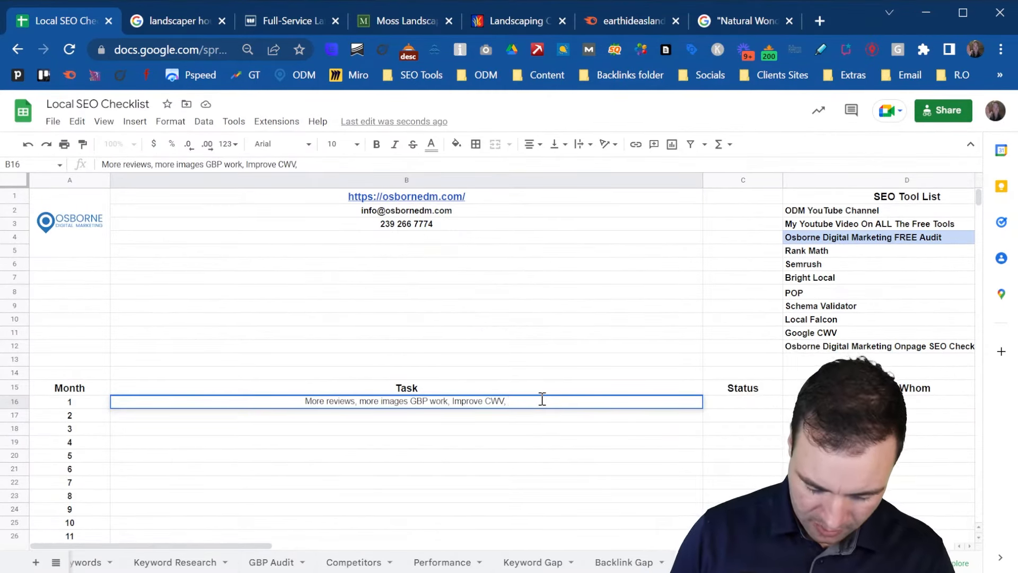
type("create")
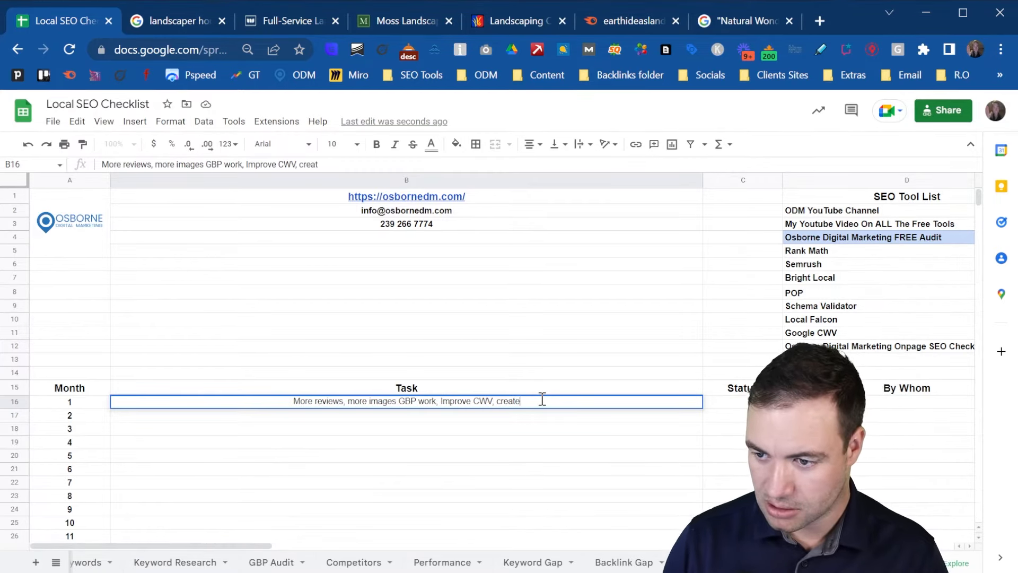
type(" a blog and service")
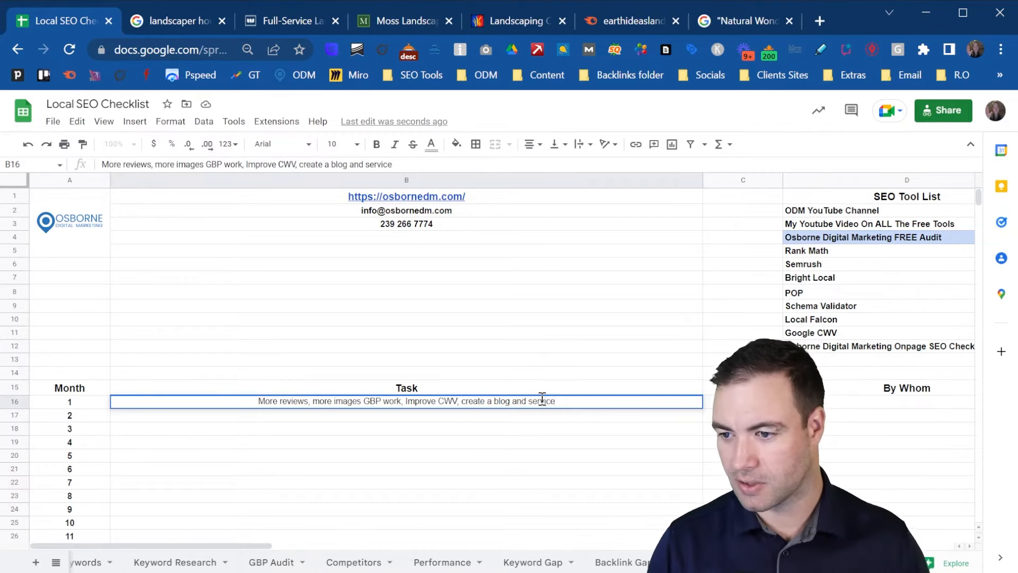
type(" pa")
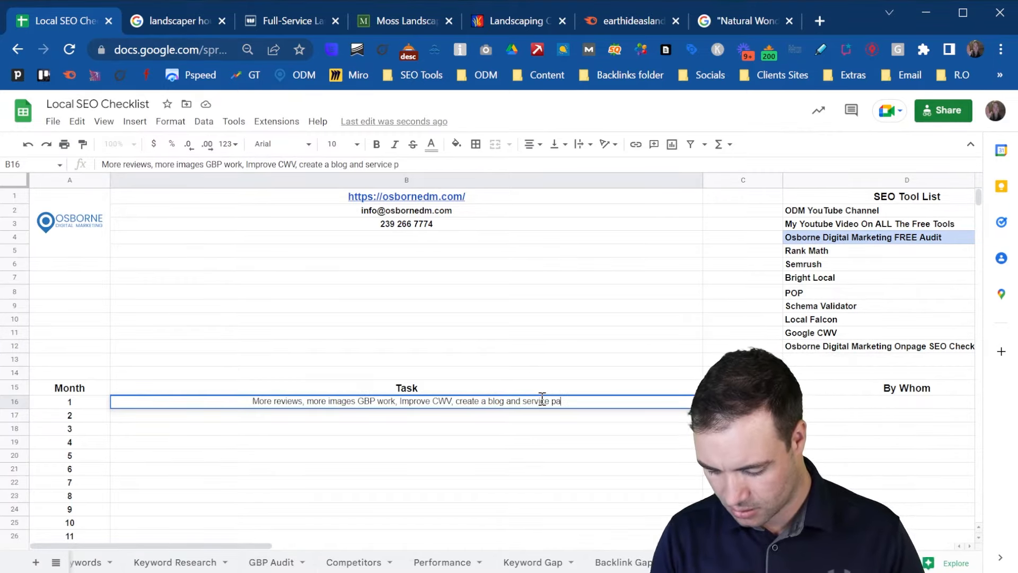
type("ge")
key("Return")
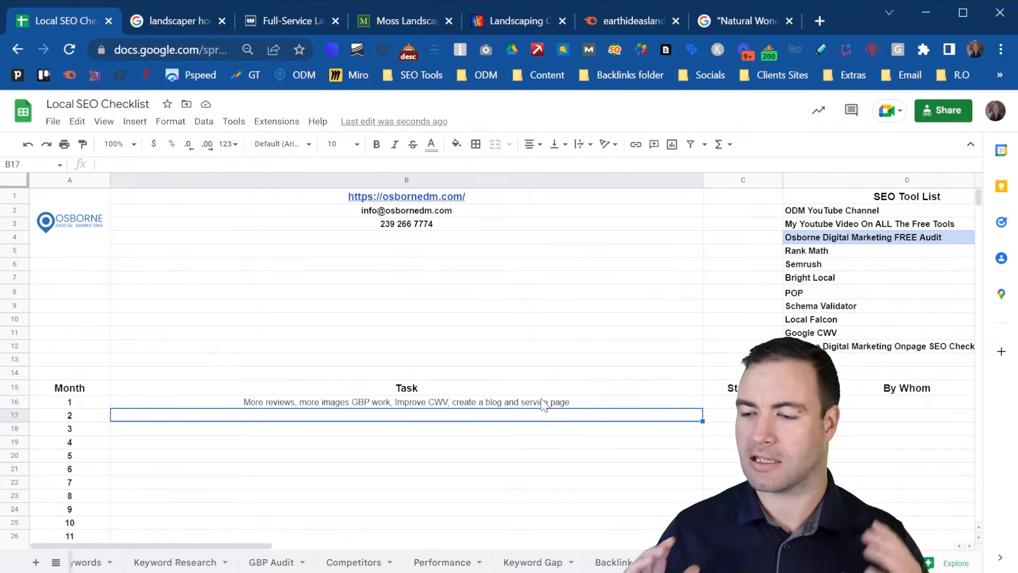
- Extend the Month 1 task with ", backlinks link graph" after the service page entry
left_click(581, 404)
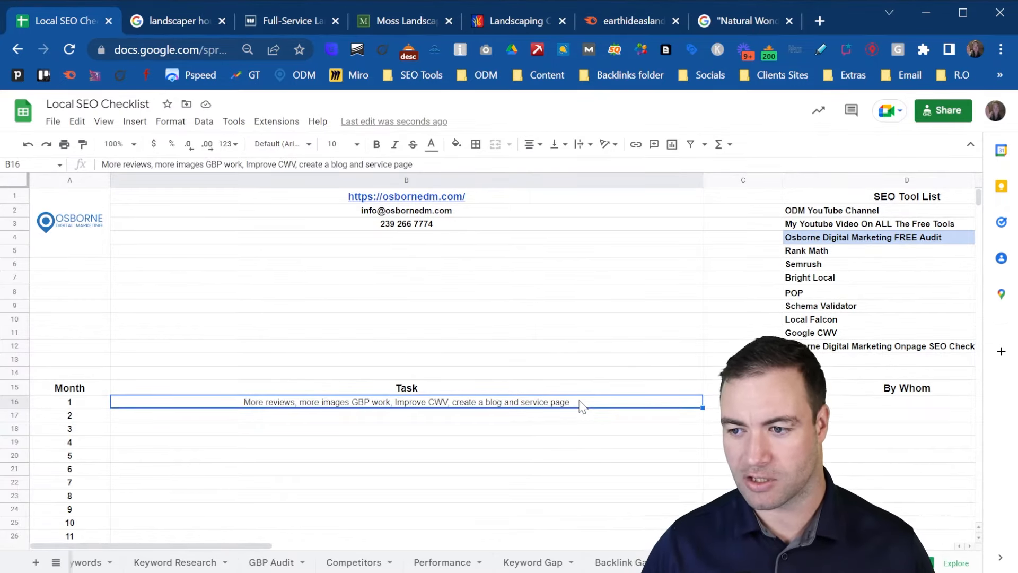
double_click(582, 403)
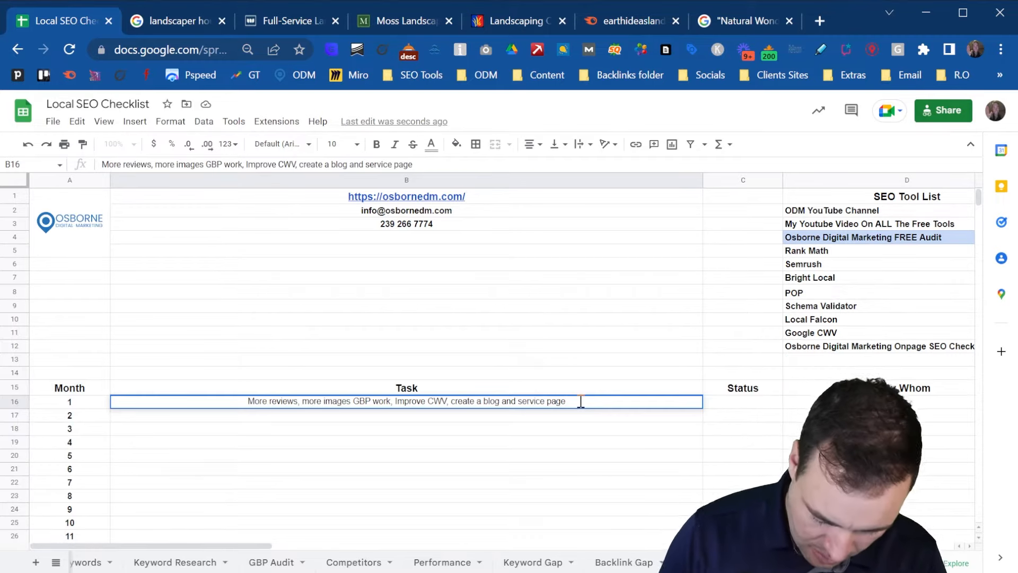
type(", backlinks ")
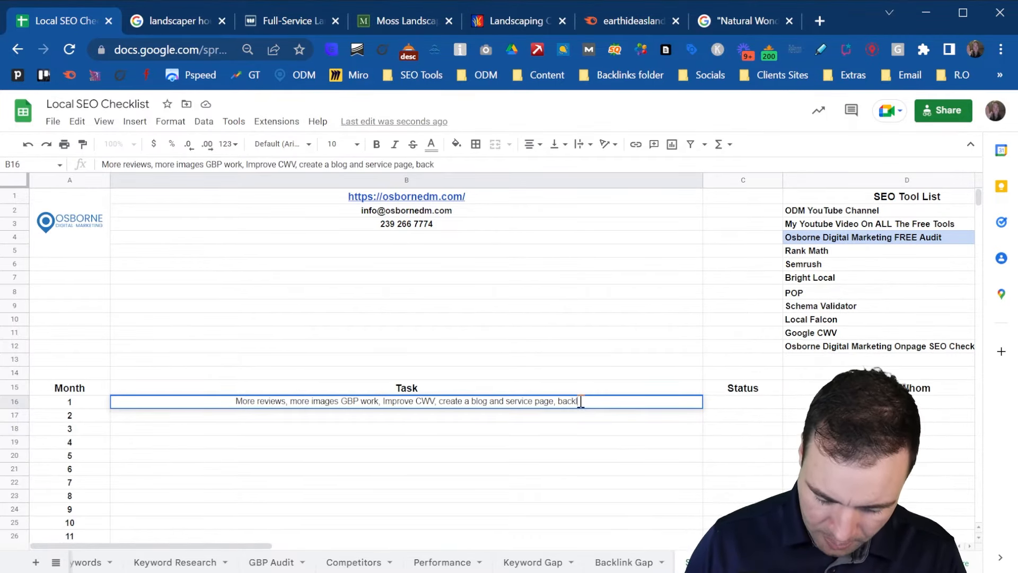
type("link graph")
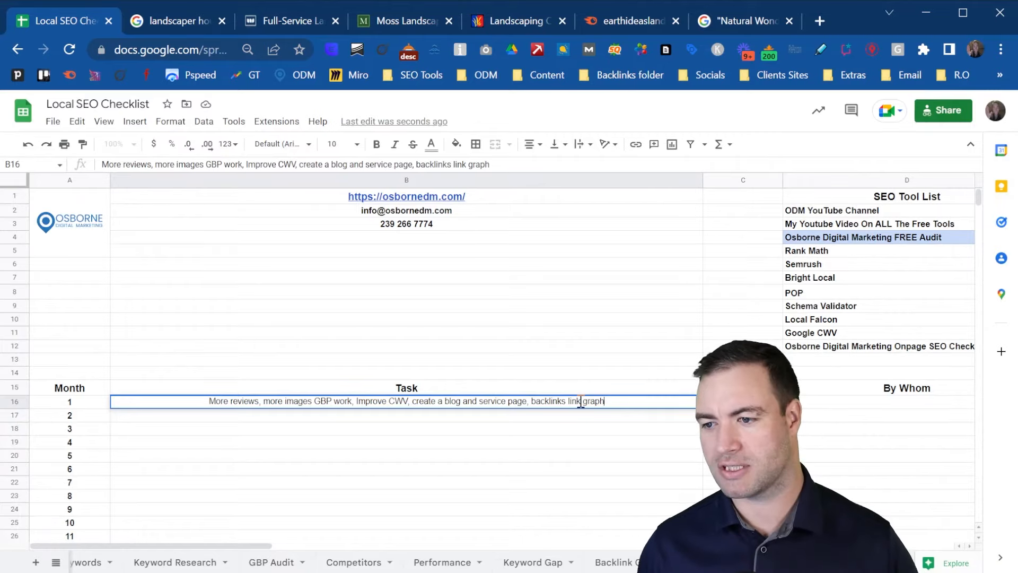
key("Return")
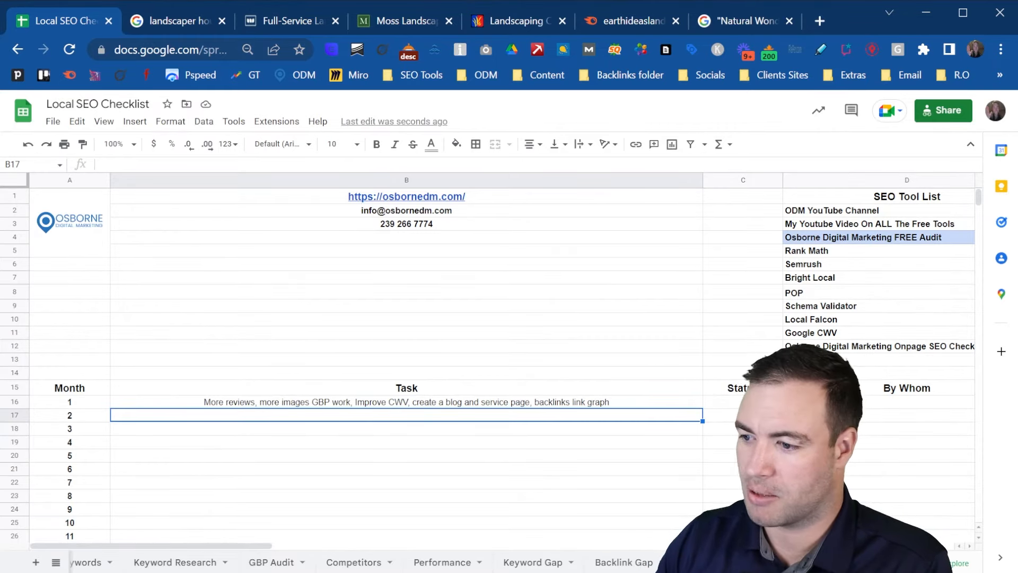
- Return to the Local SEO Checklist sheet and mark Plan Out Content - What We Need as completed
left_click(885, 562)
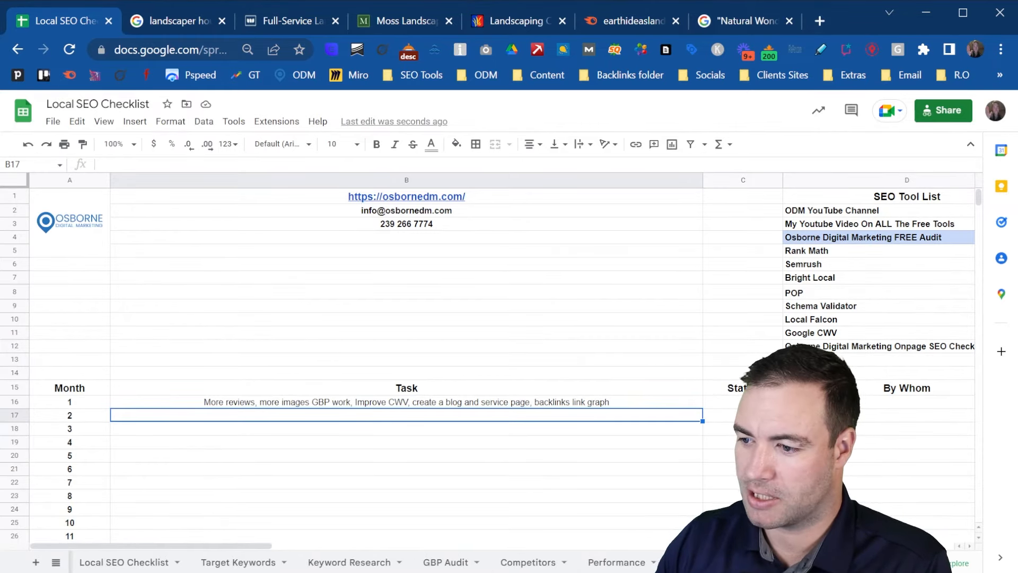
left_click(134, 563)
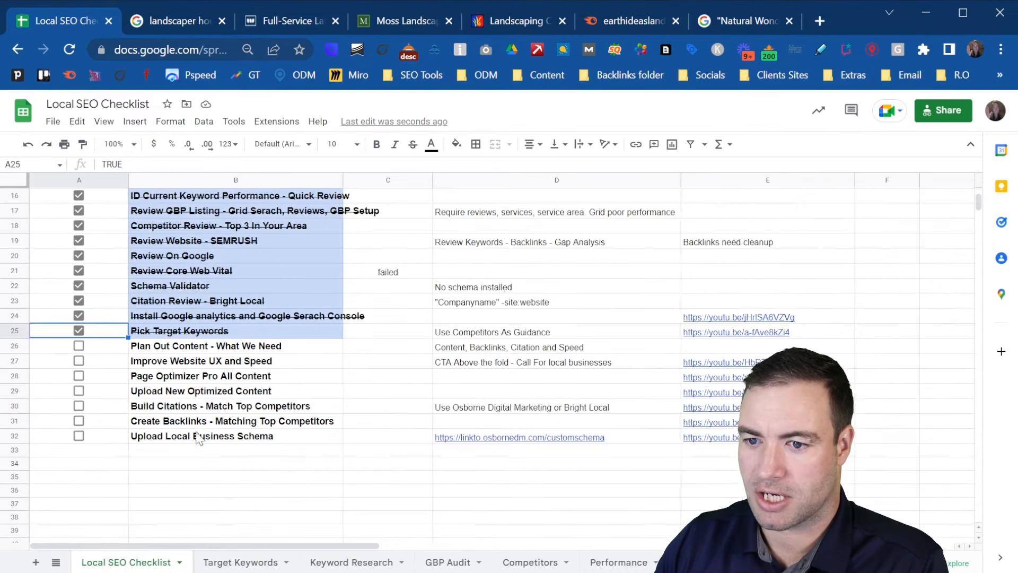
left_click(78, 347)
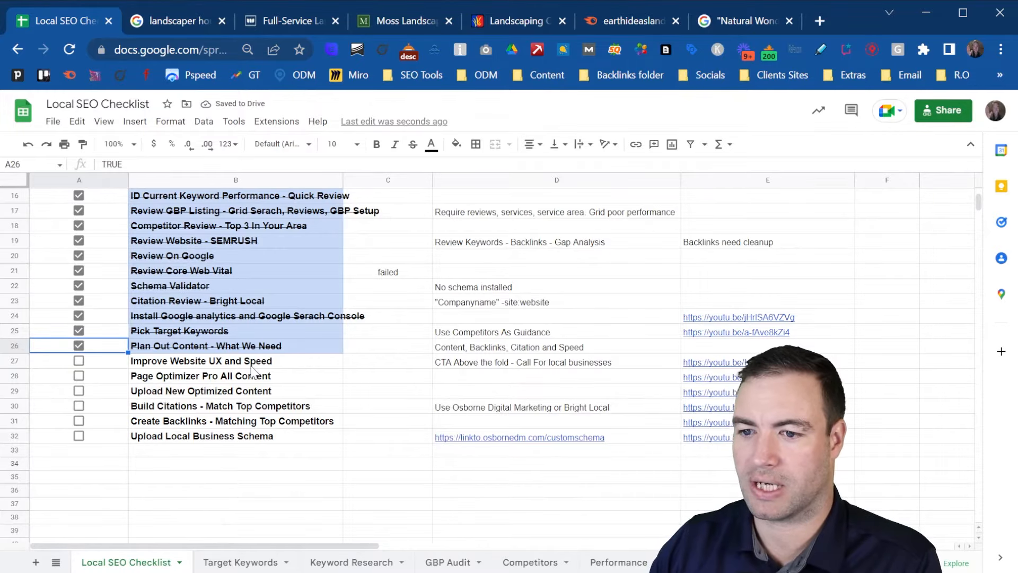
- Switch to the Earth Ideas Outdoors website and examine the homepage's layout, above-the-fold area and service sections for UX improvements
left_click(502, 13)
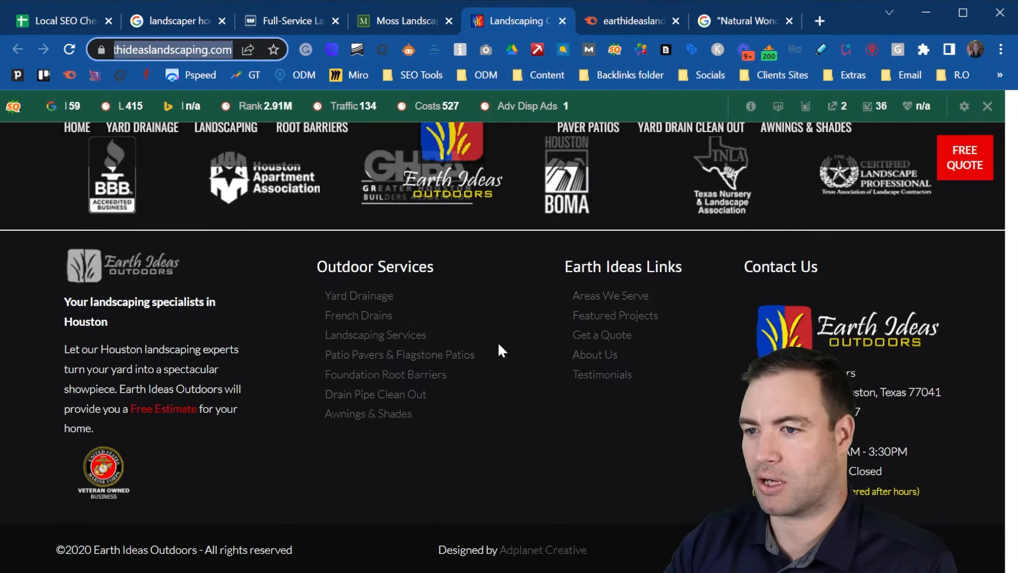
scroll(506, 318, "up", 5)
scroll(509, 366, "up", 10)
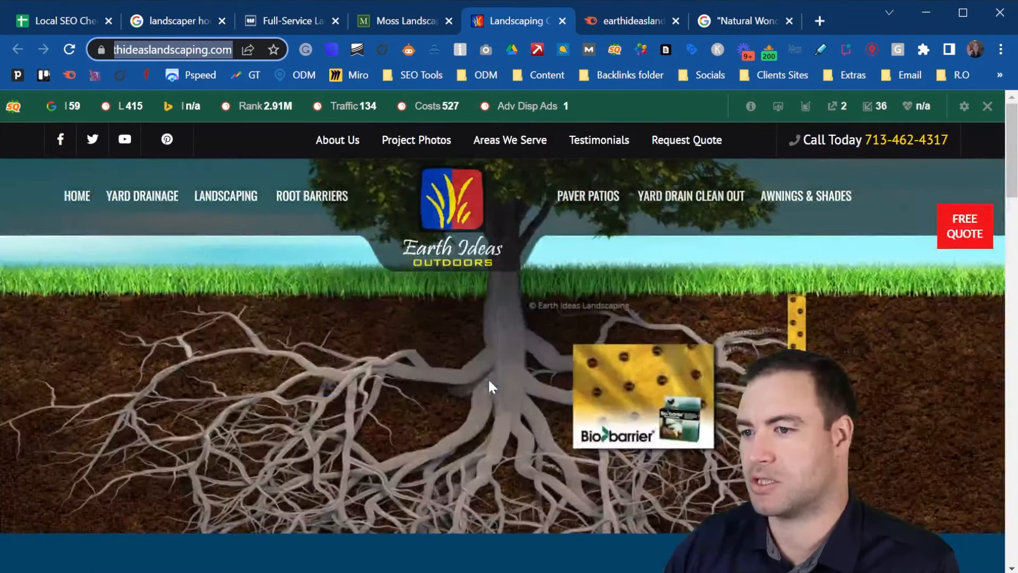
scroll(280, 321, "down", 15)
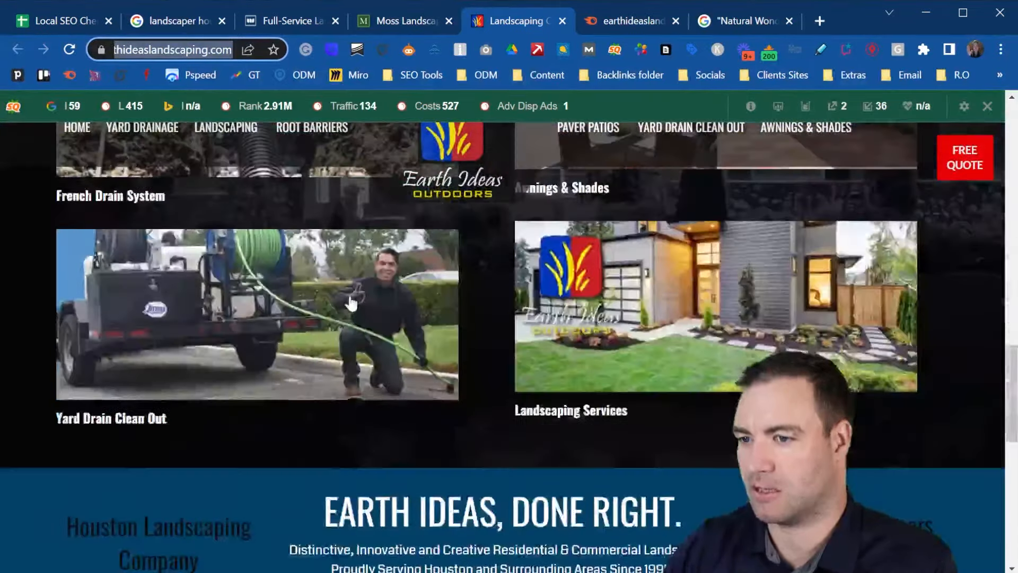
scroll(364, 380, "up", 15)
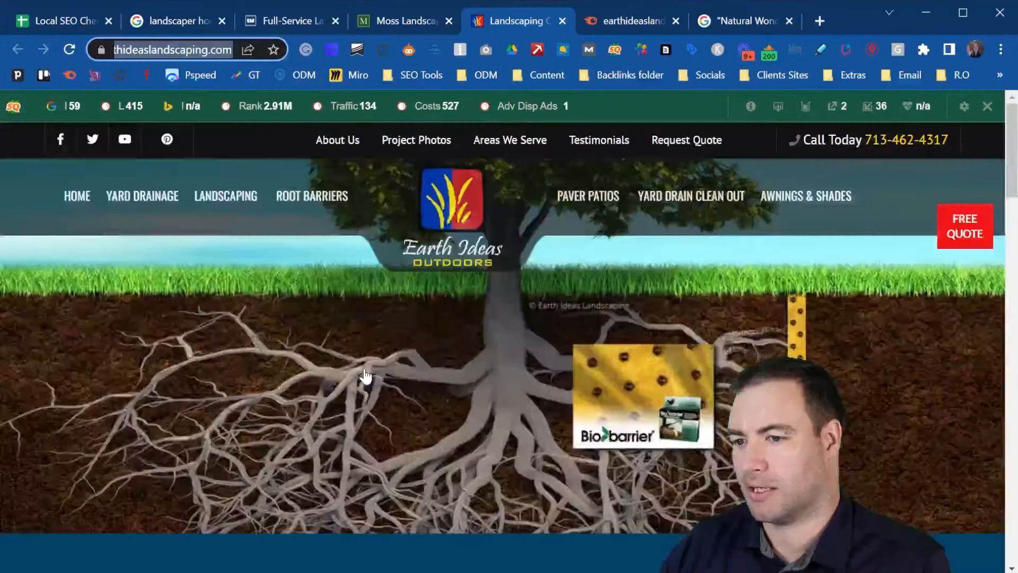
scroll(379, 374, "down", 3)
scroll(378, 373, "down", 4)
scroll(345, 367, "up", 6)
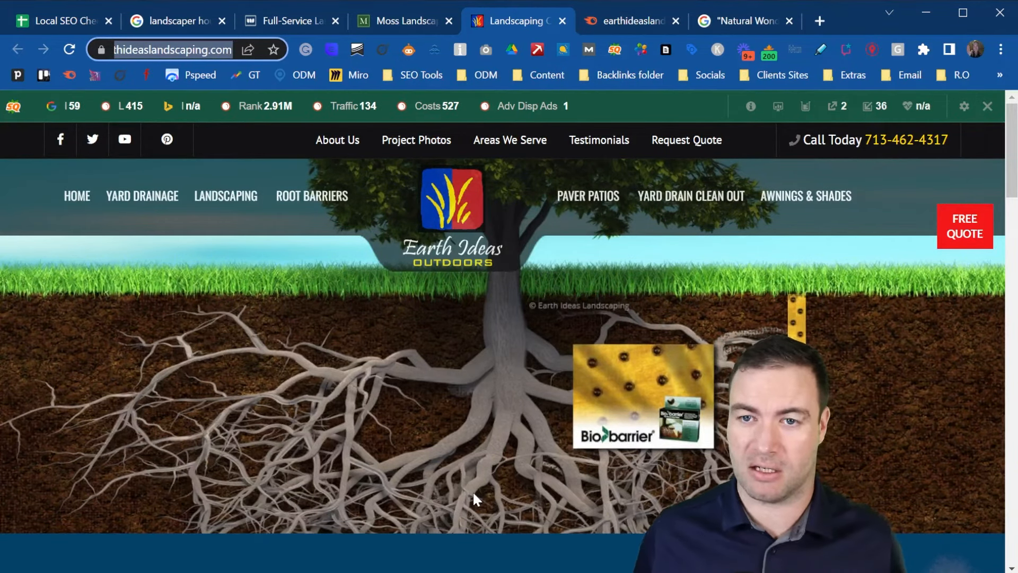
scroll(507, 476, "down", 2)
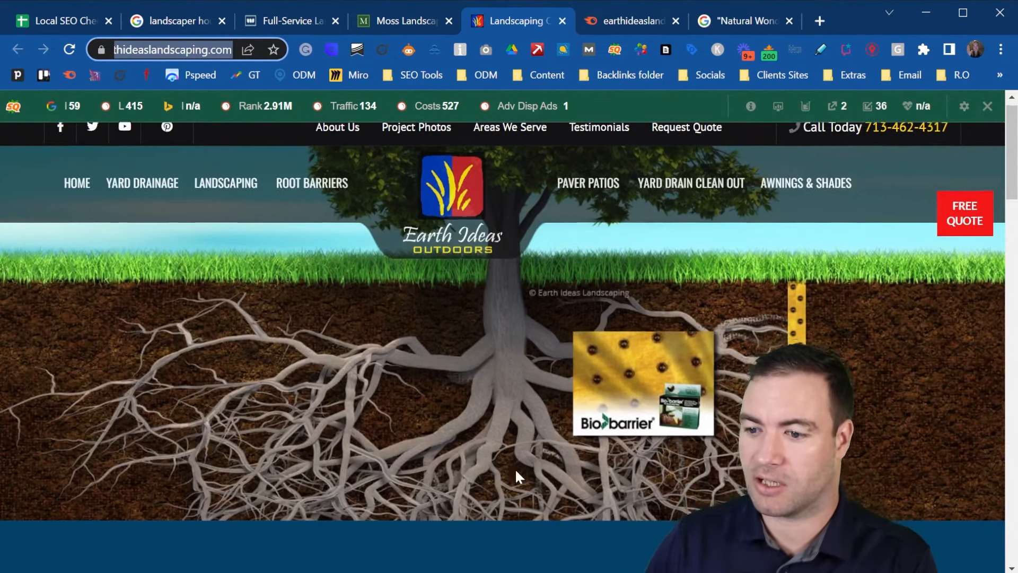
- Examine the homepage's intro and quote section, and return to the Local SEO Checklist to review the completed and remaining tasks
scroll(450, 368, "down", 4)
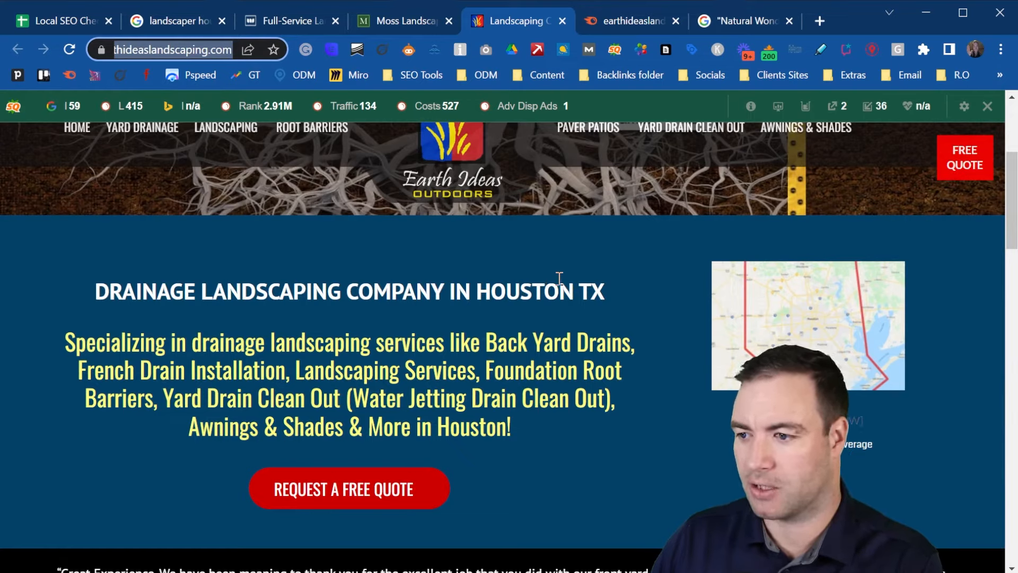
key("ctrl+1")
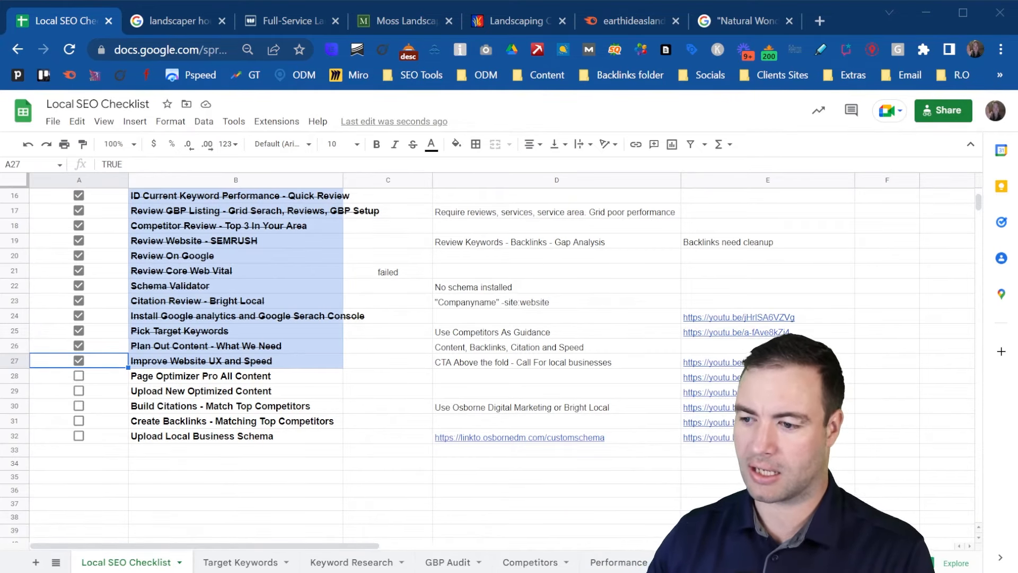
scroll(477, 345, "up", 5)
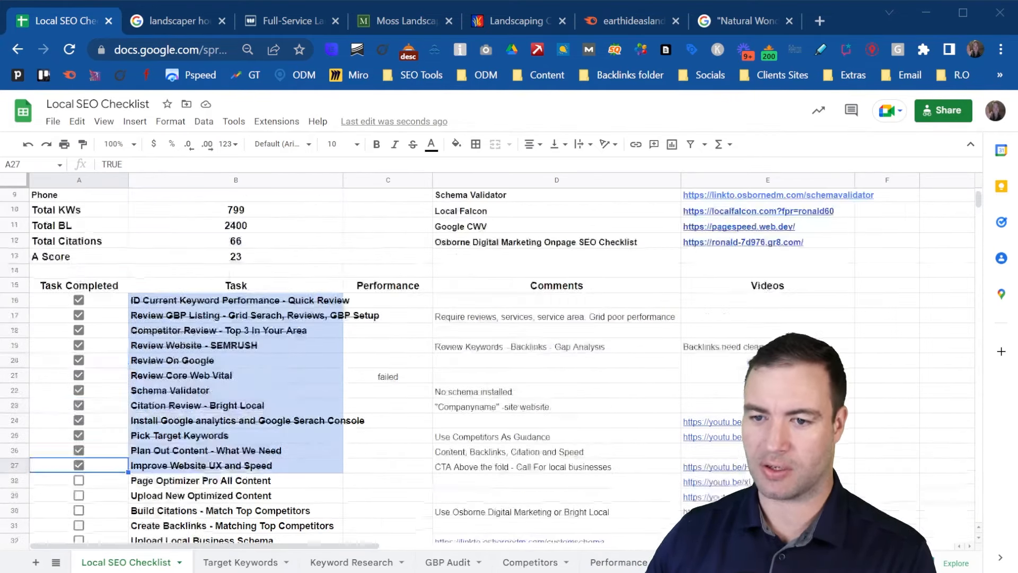
scroll(477, 344, "down", 8)
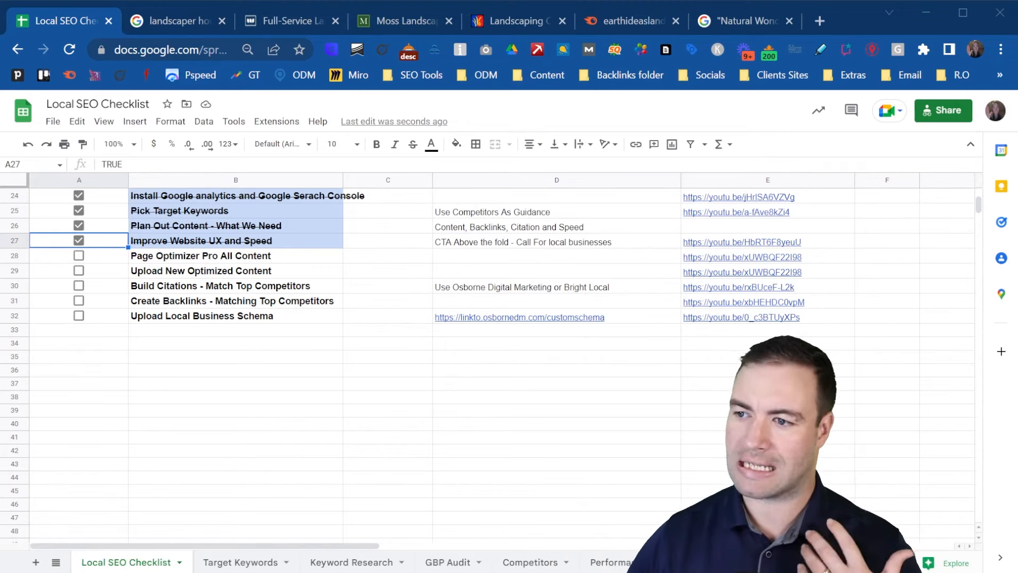
- Compare the Target Keywords sheet with the website's homepage, and review the monthly task plan and the Competitors sheet
left_click(240, 569)
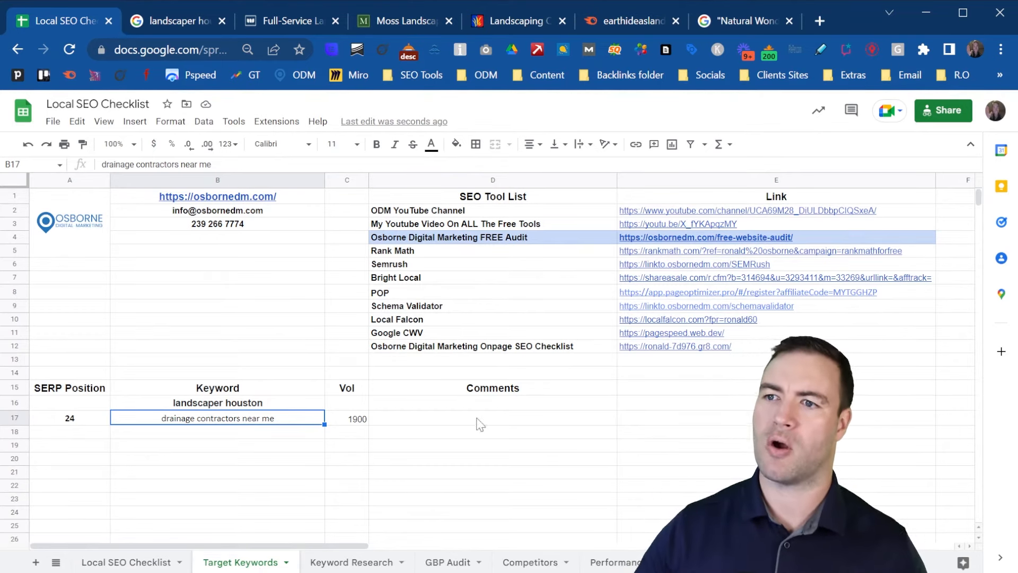
left_click(520, 20)
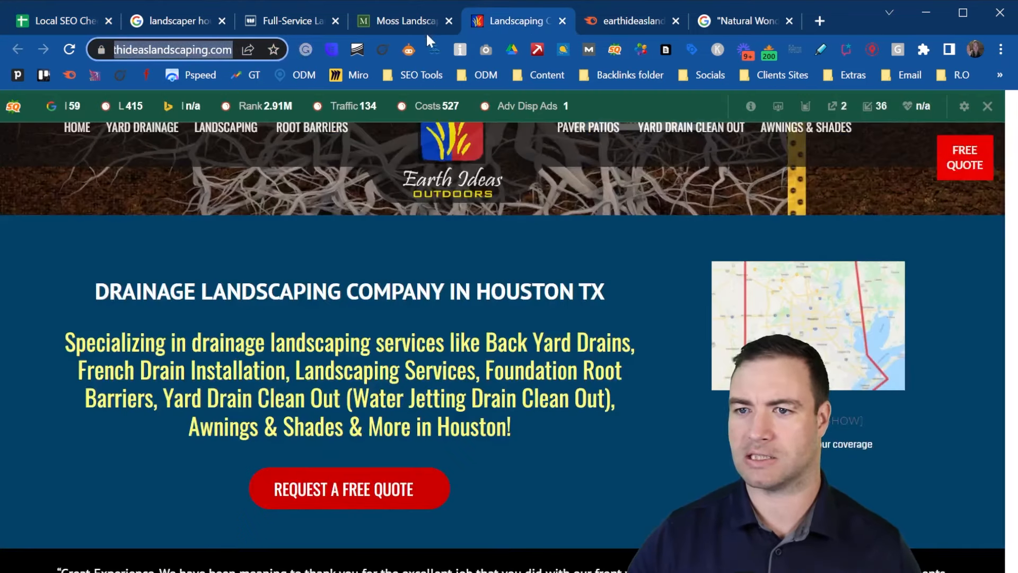
left_click(43, 20)
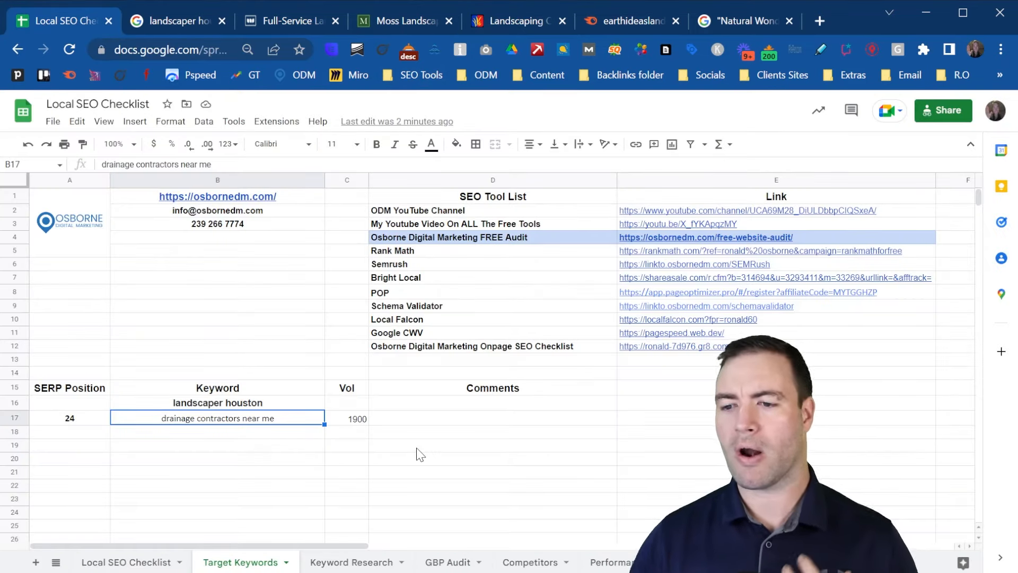
left_click(901, 562)
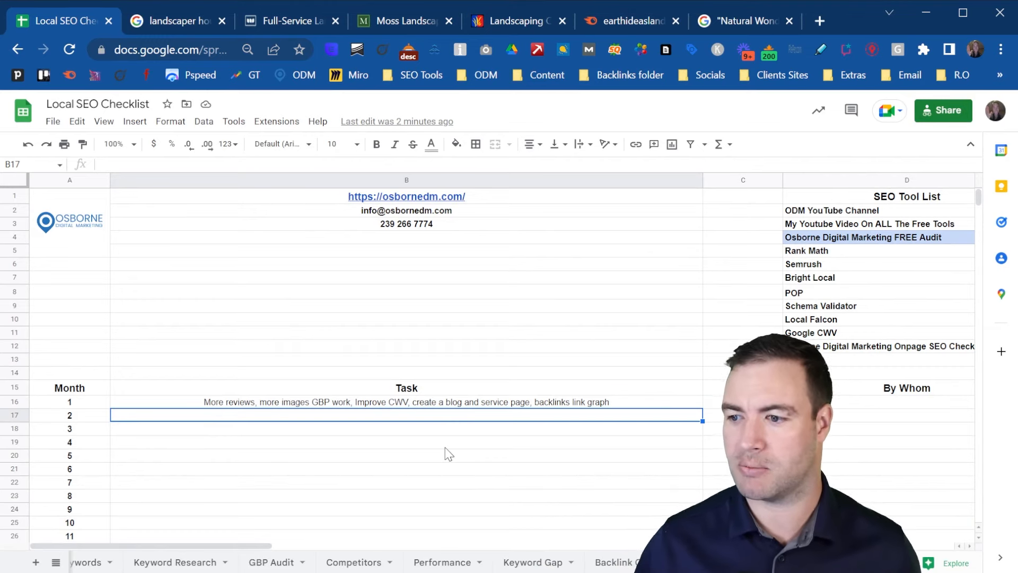
left_click(348, 559)
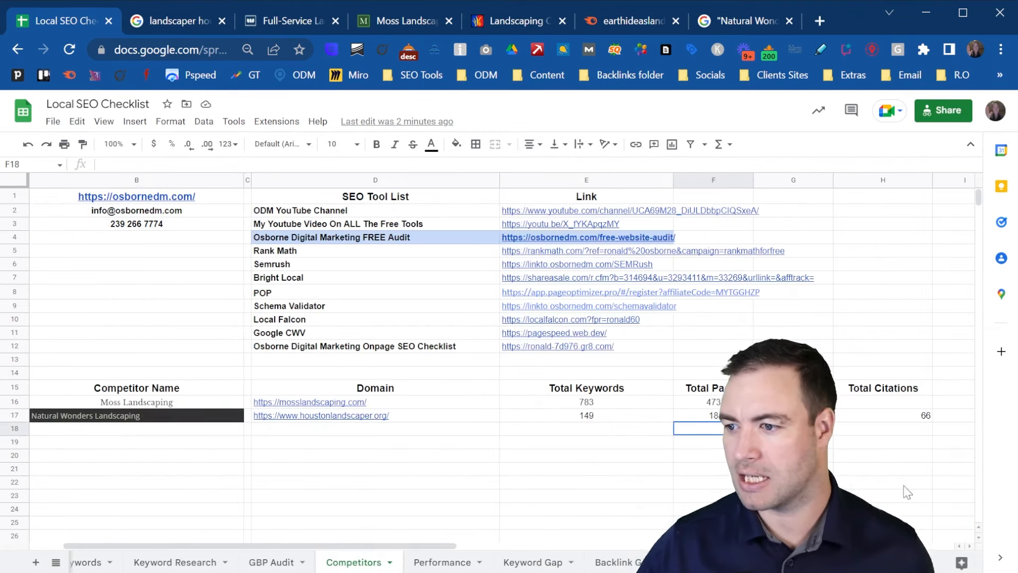